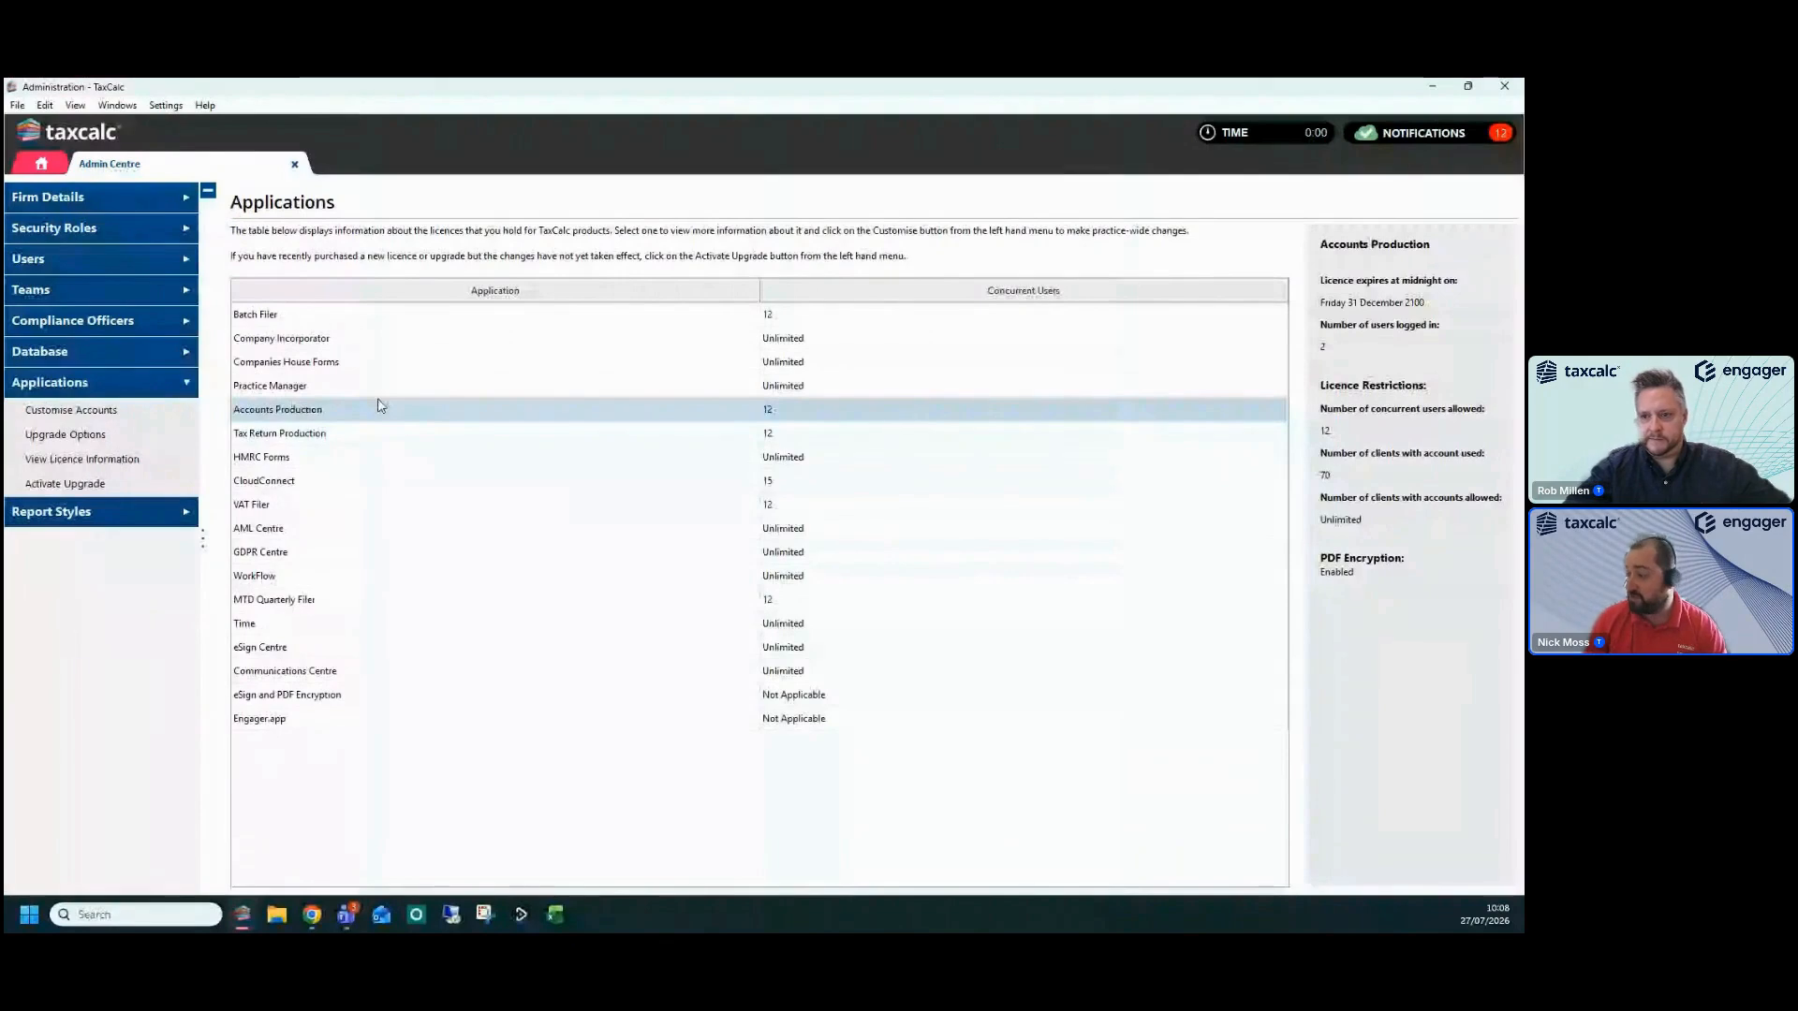
Save the Engager.app customisation with data sync allowed for linked clients excluding password protected ones, and close the Admin Centre
{"action": "left_click", "coordinate": [283, 723]}
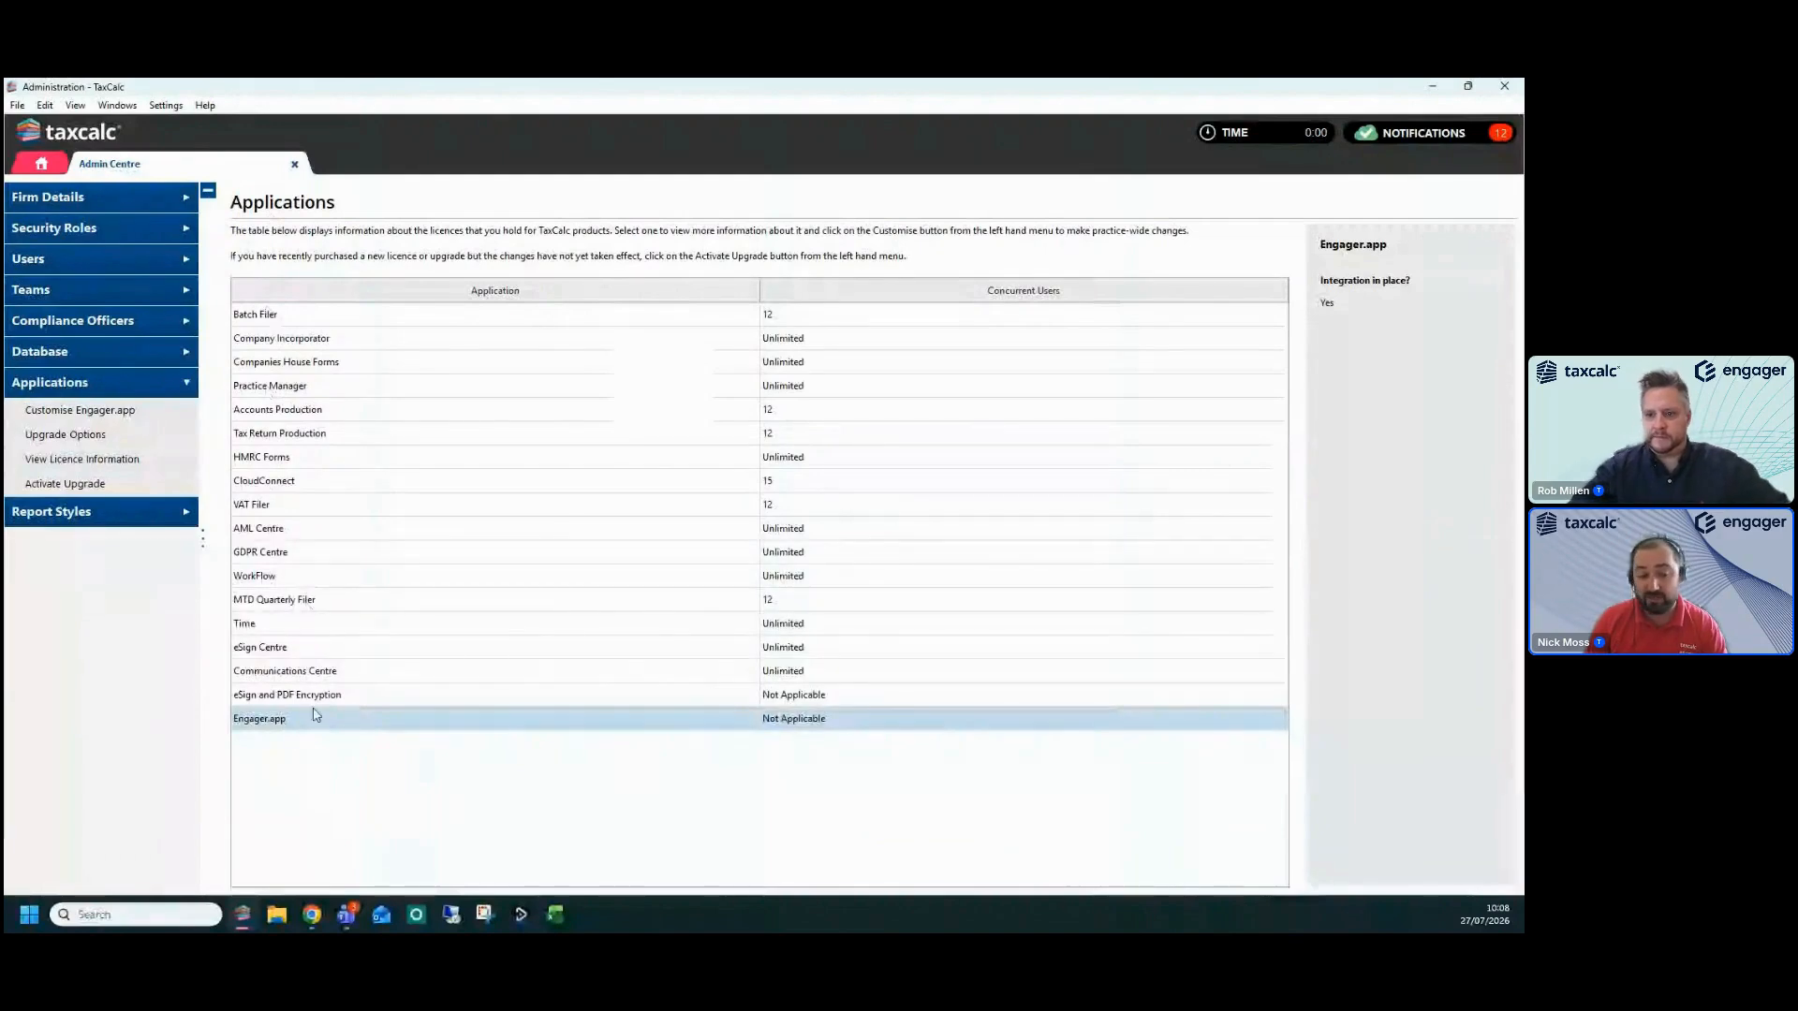
{"action": "double_click", "coordinate": [301, 721]}
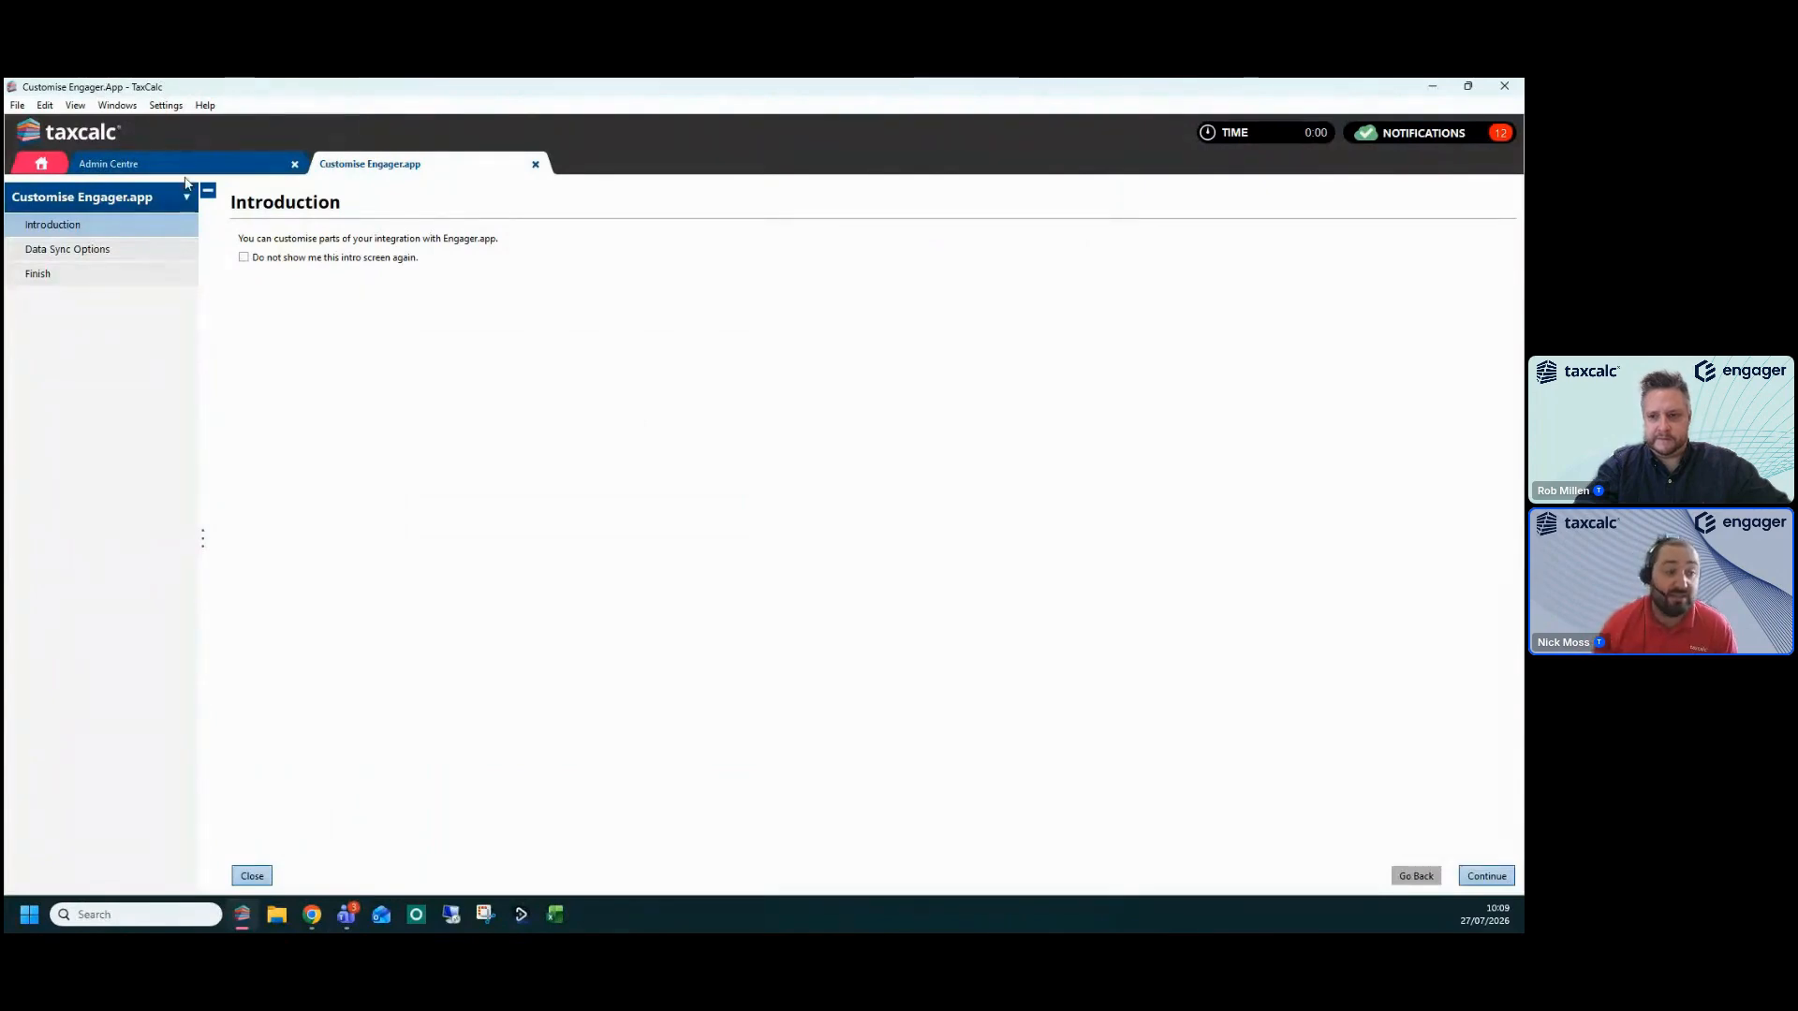
{"action": "left_click", "coordinate": [79, 255]}
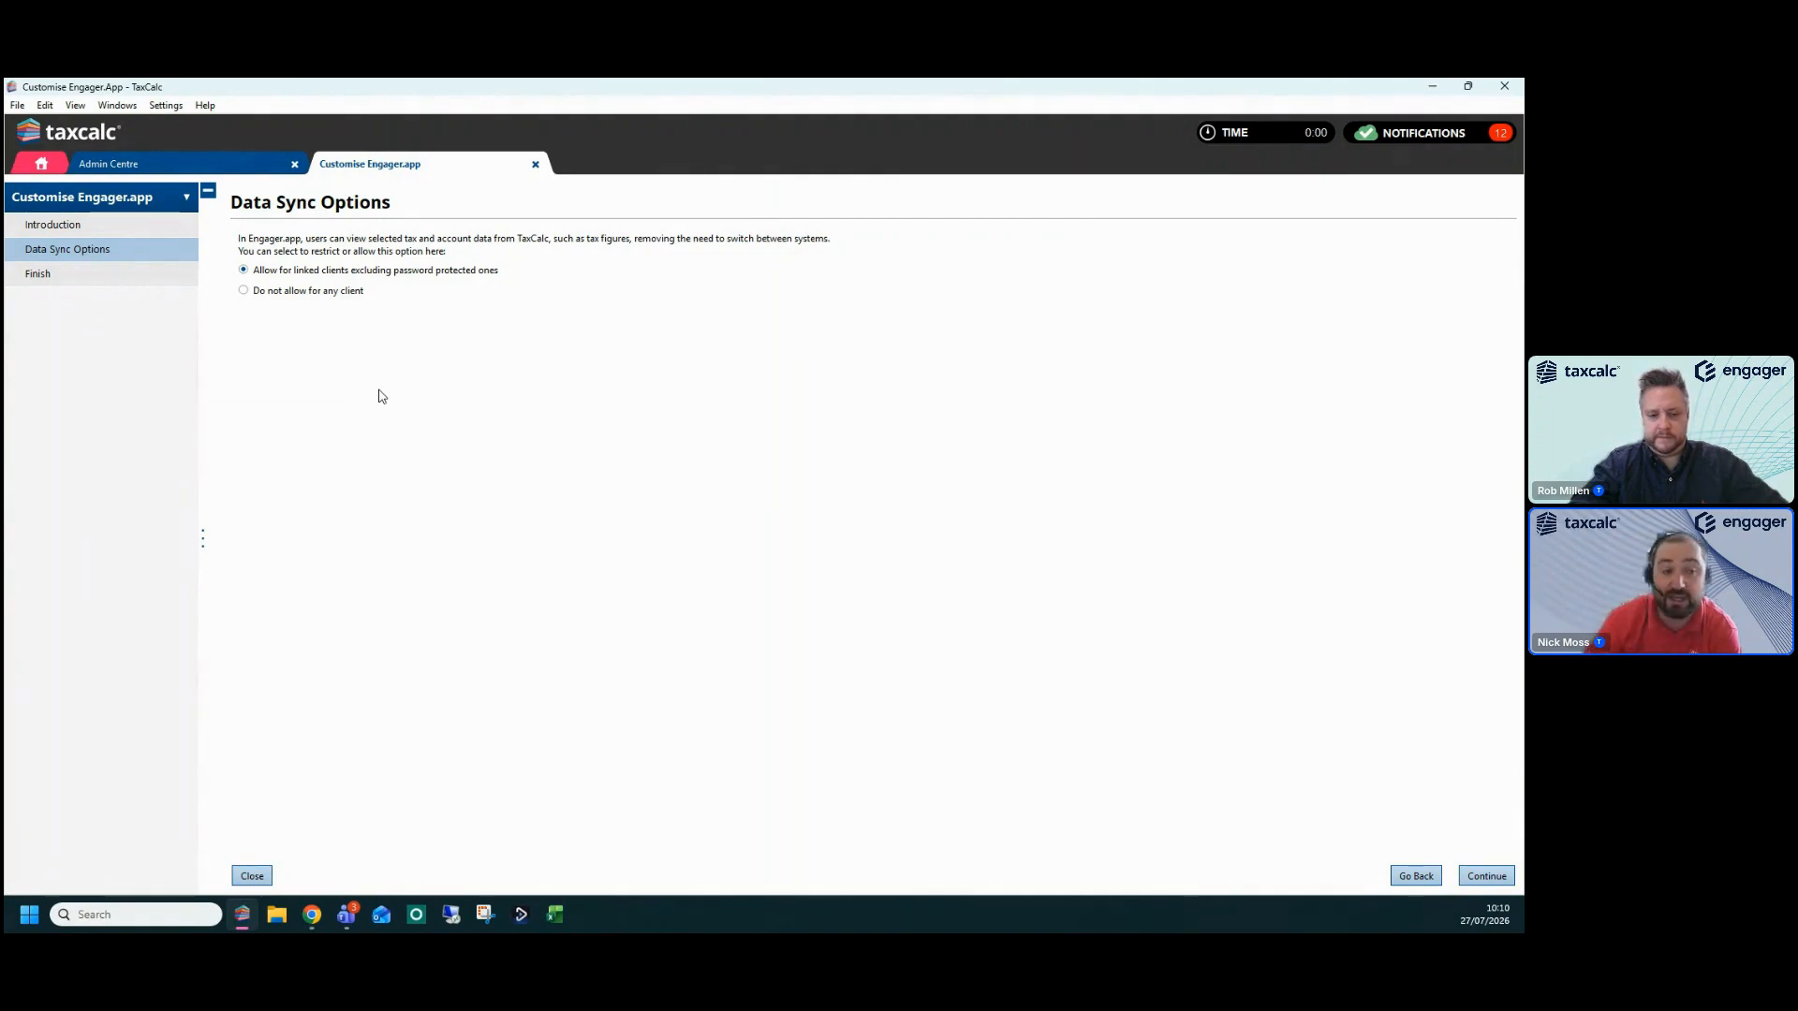
{"action": "left_click", "coordinate": [83, 279]}
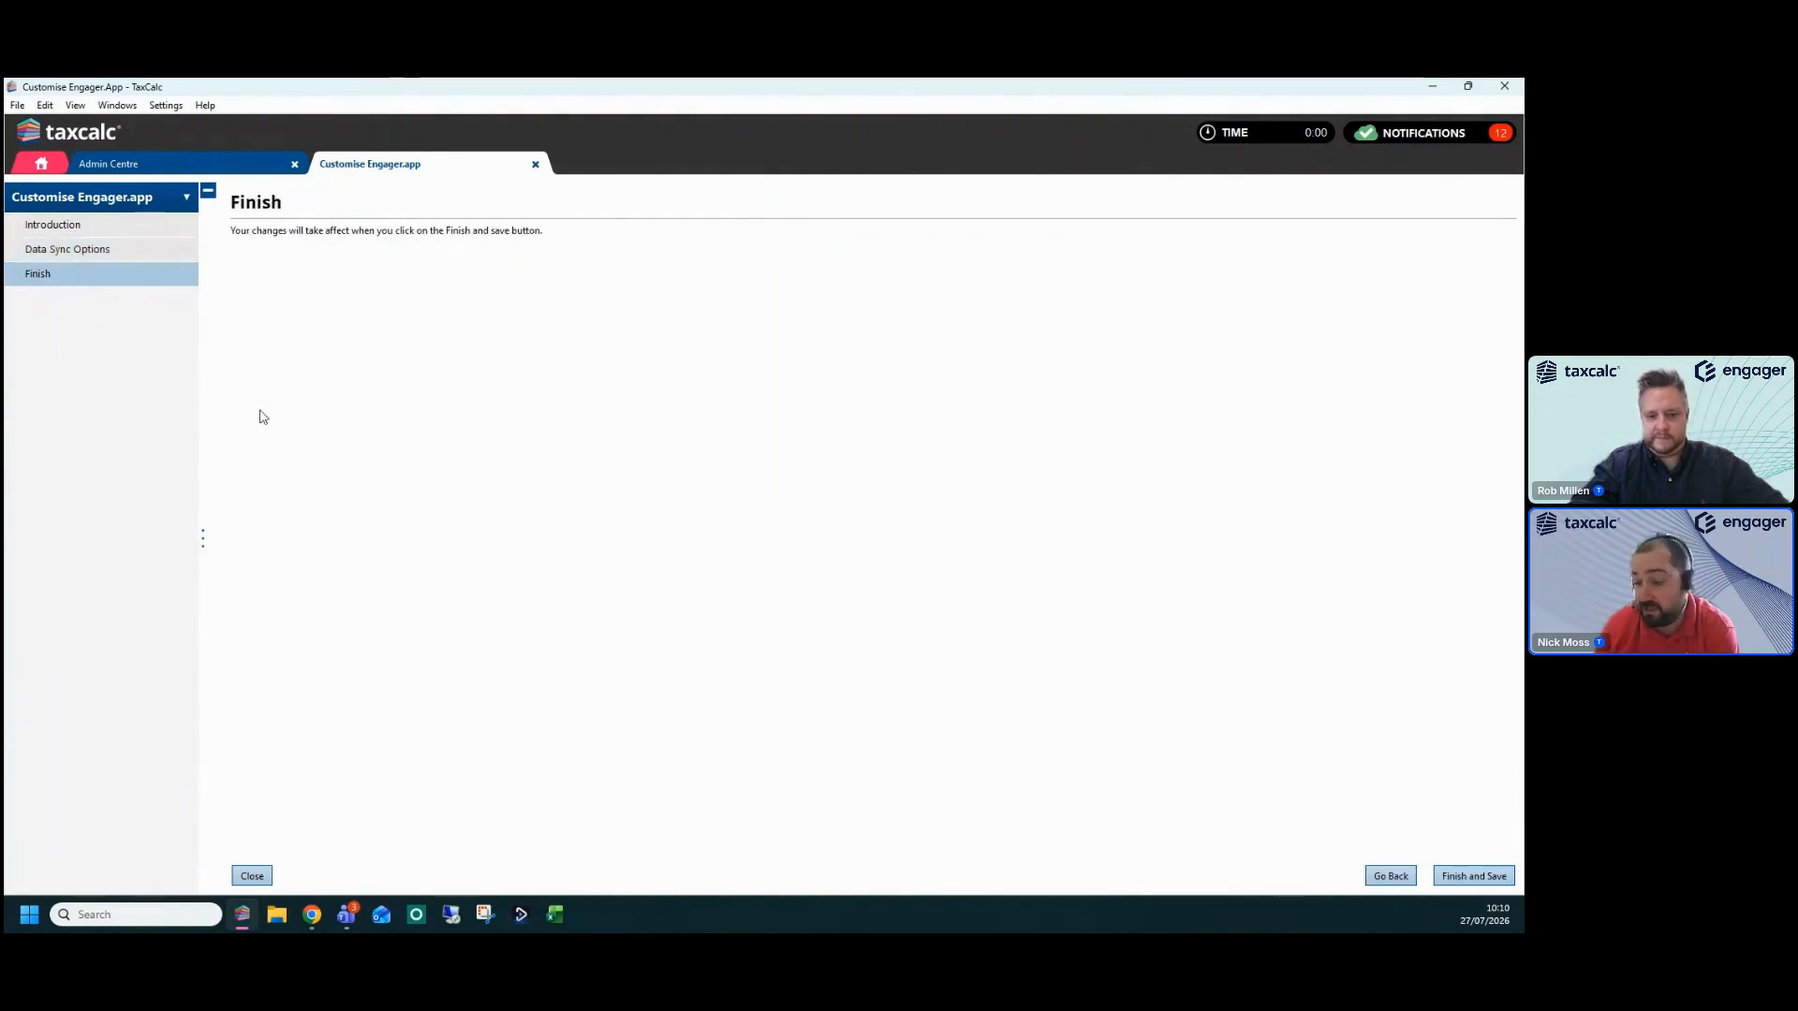
{"action": "left_click", "coordinate": [1475, 876]}
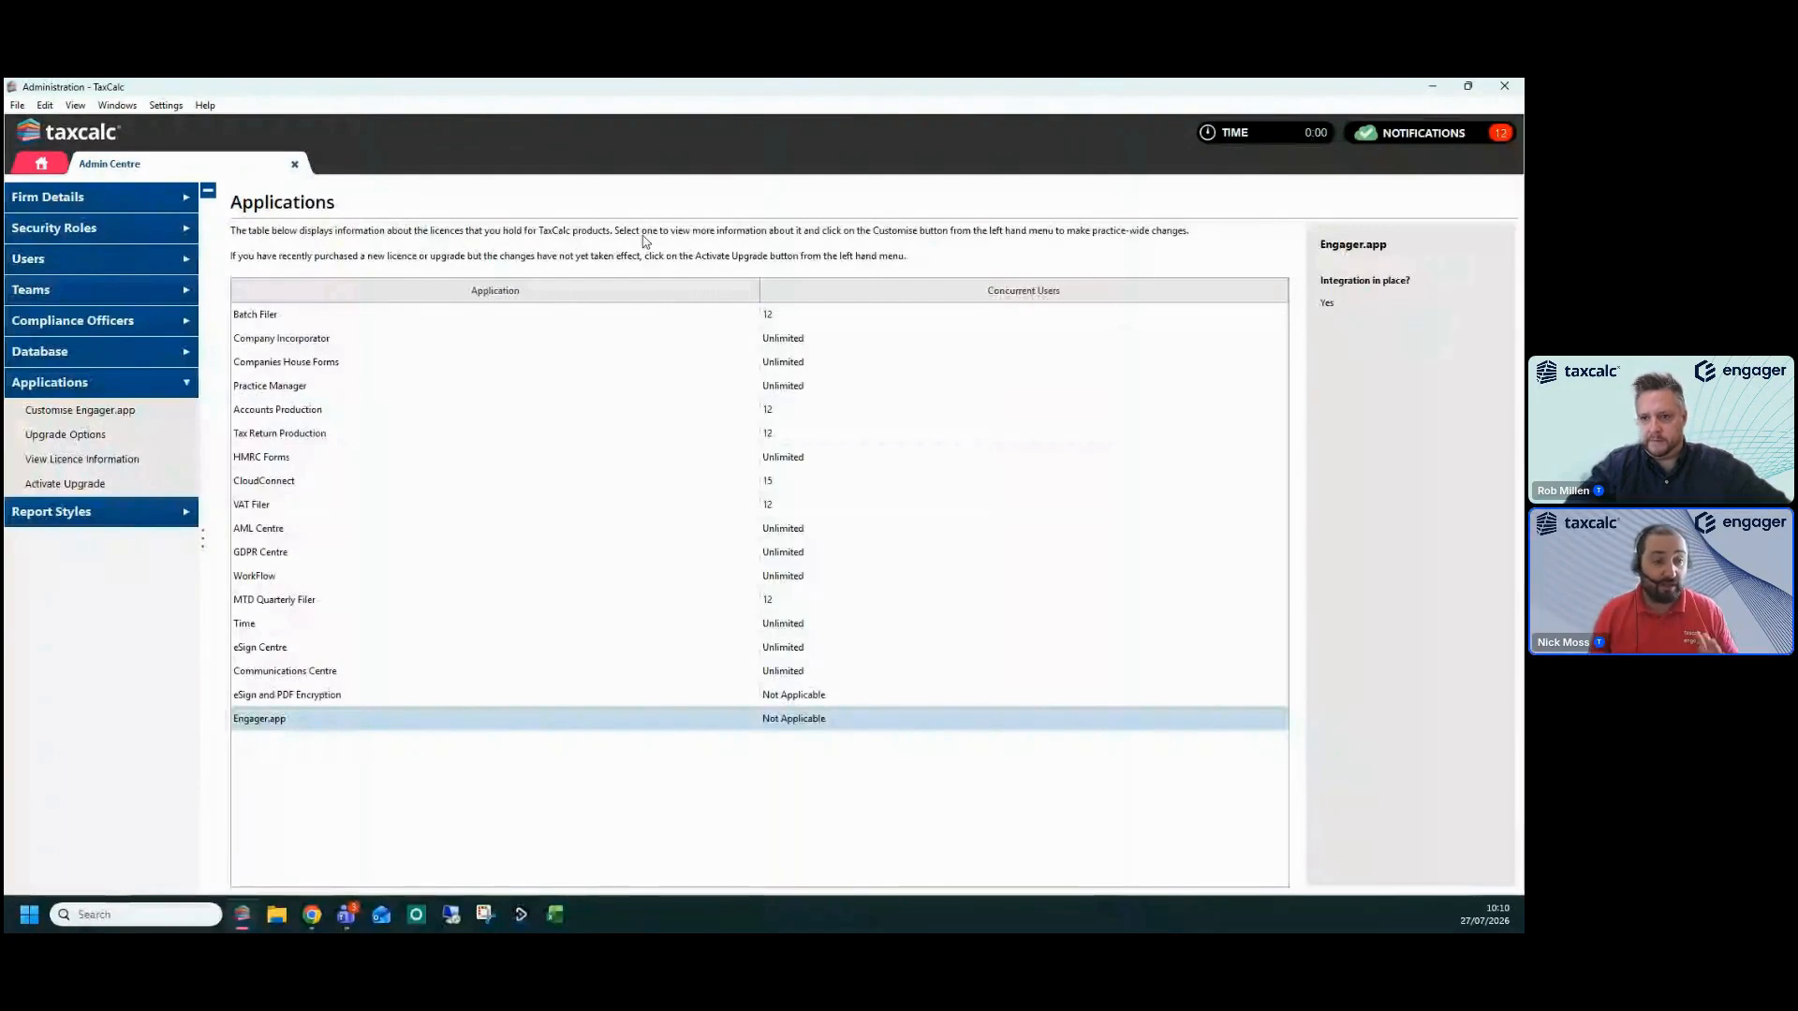
{"action": "left_click", "coordinate": [295, 166]}
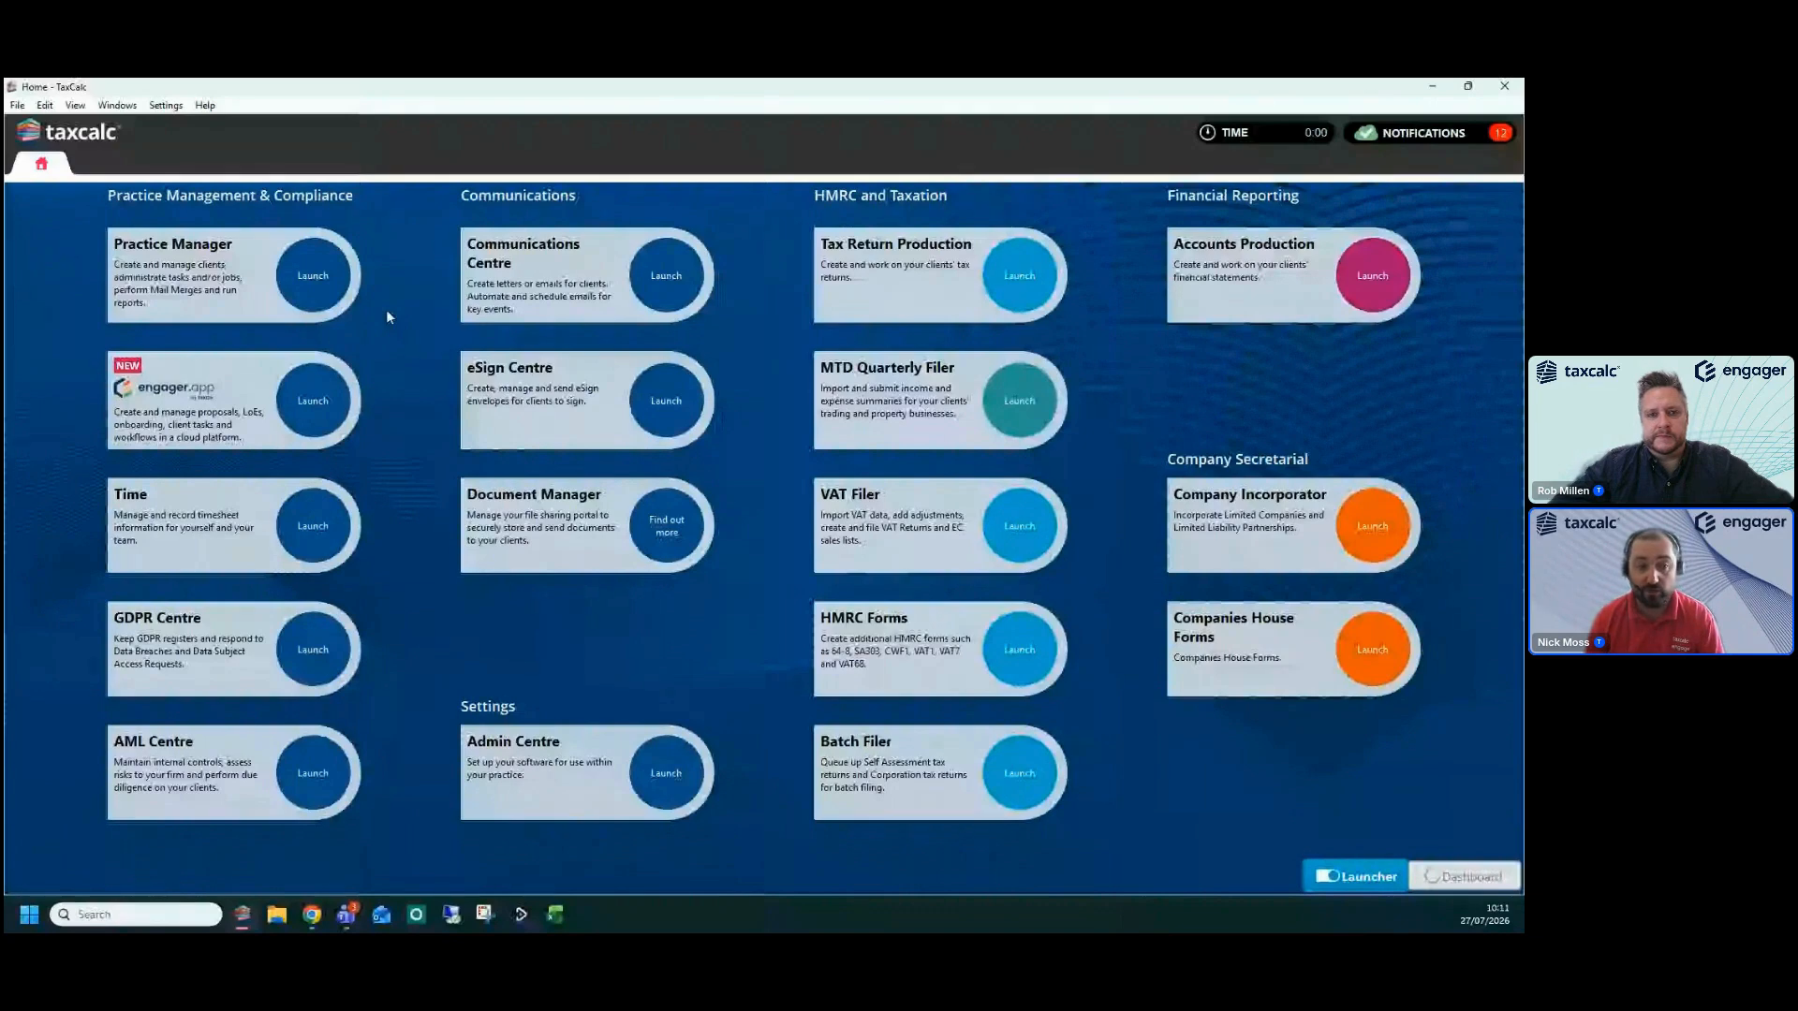
Open the Report Manager within Practice Manager
{"action": "left_click", "coordinate": [316, 284]}
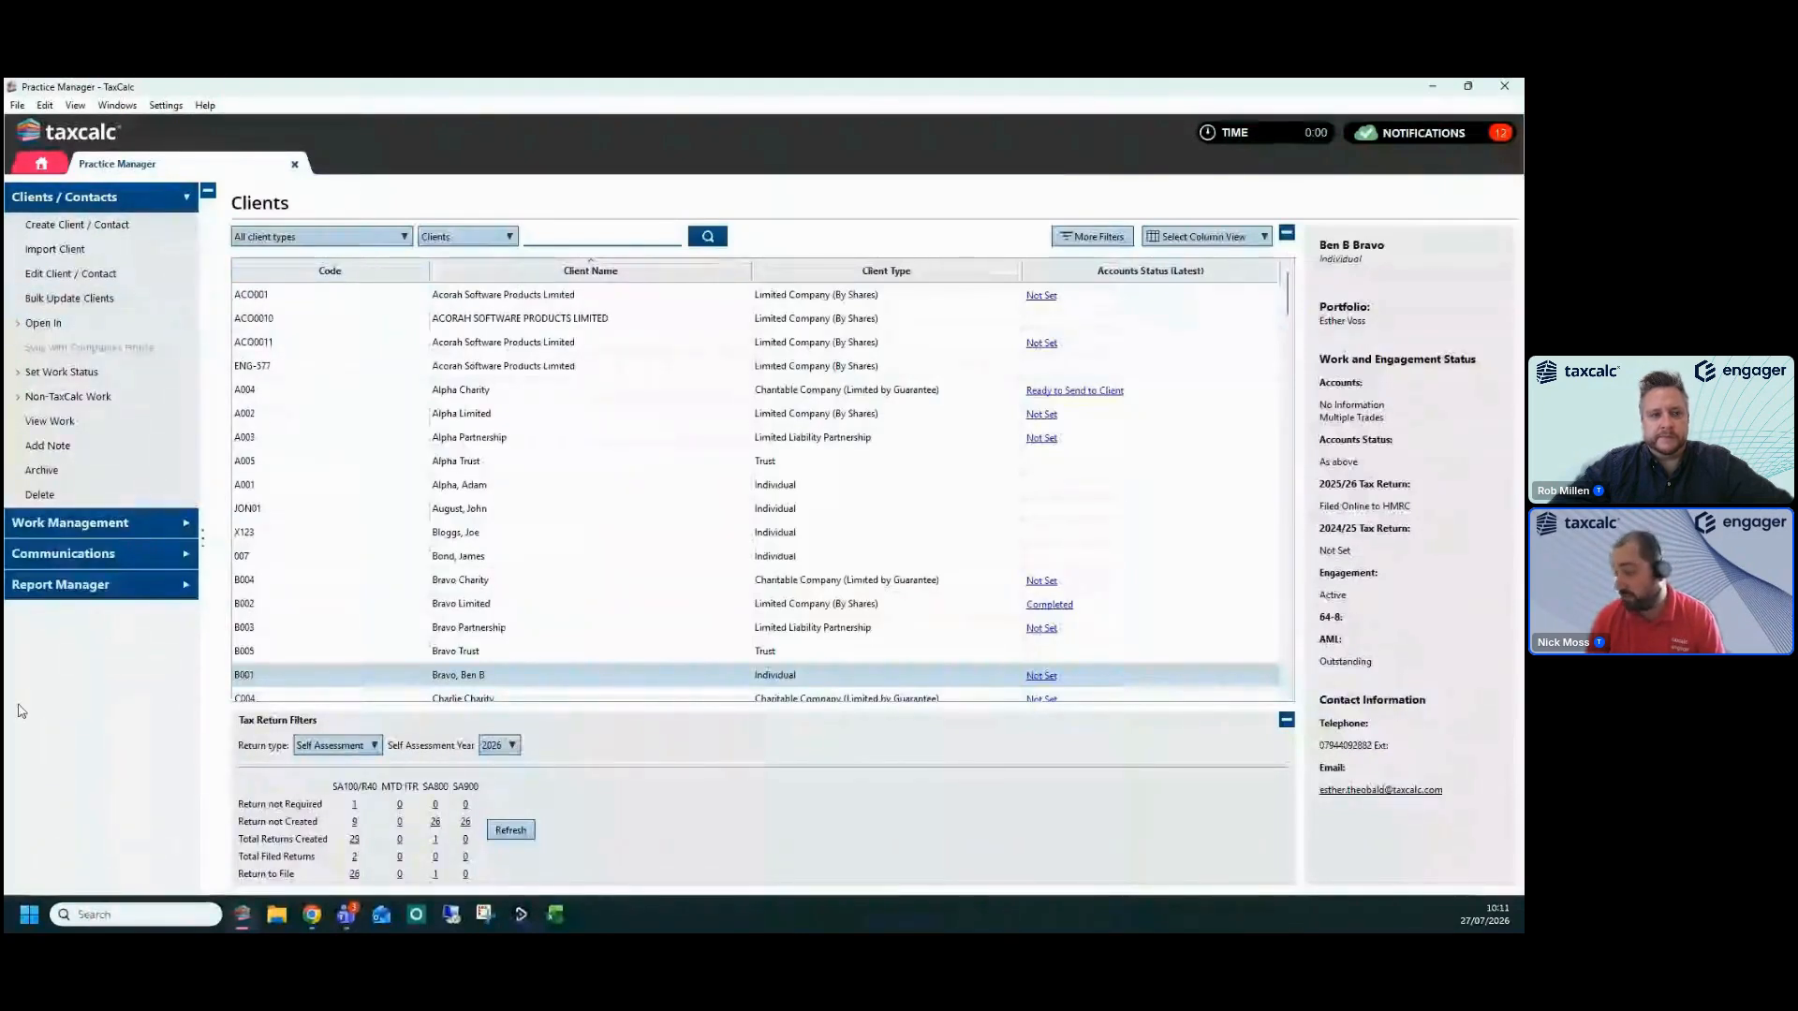
{"action": "left_click", "coordinate": [105, 594]}
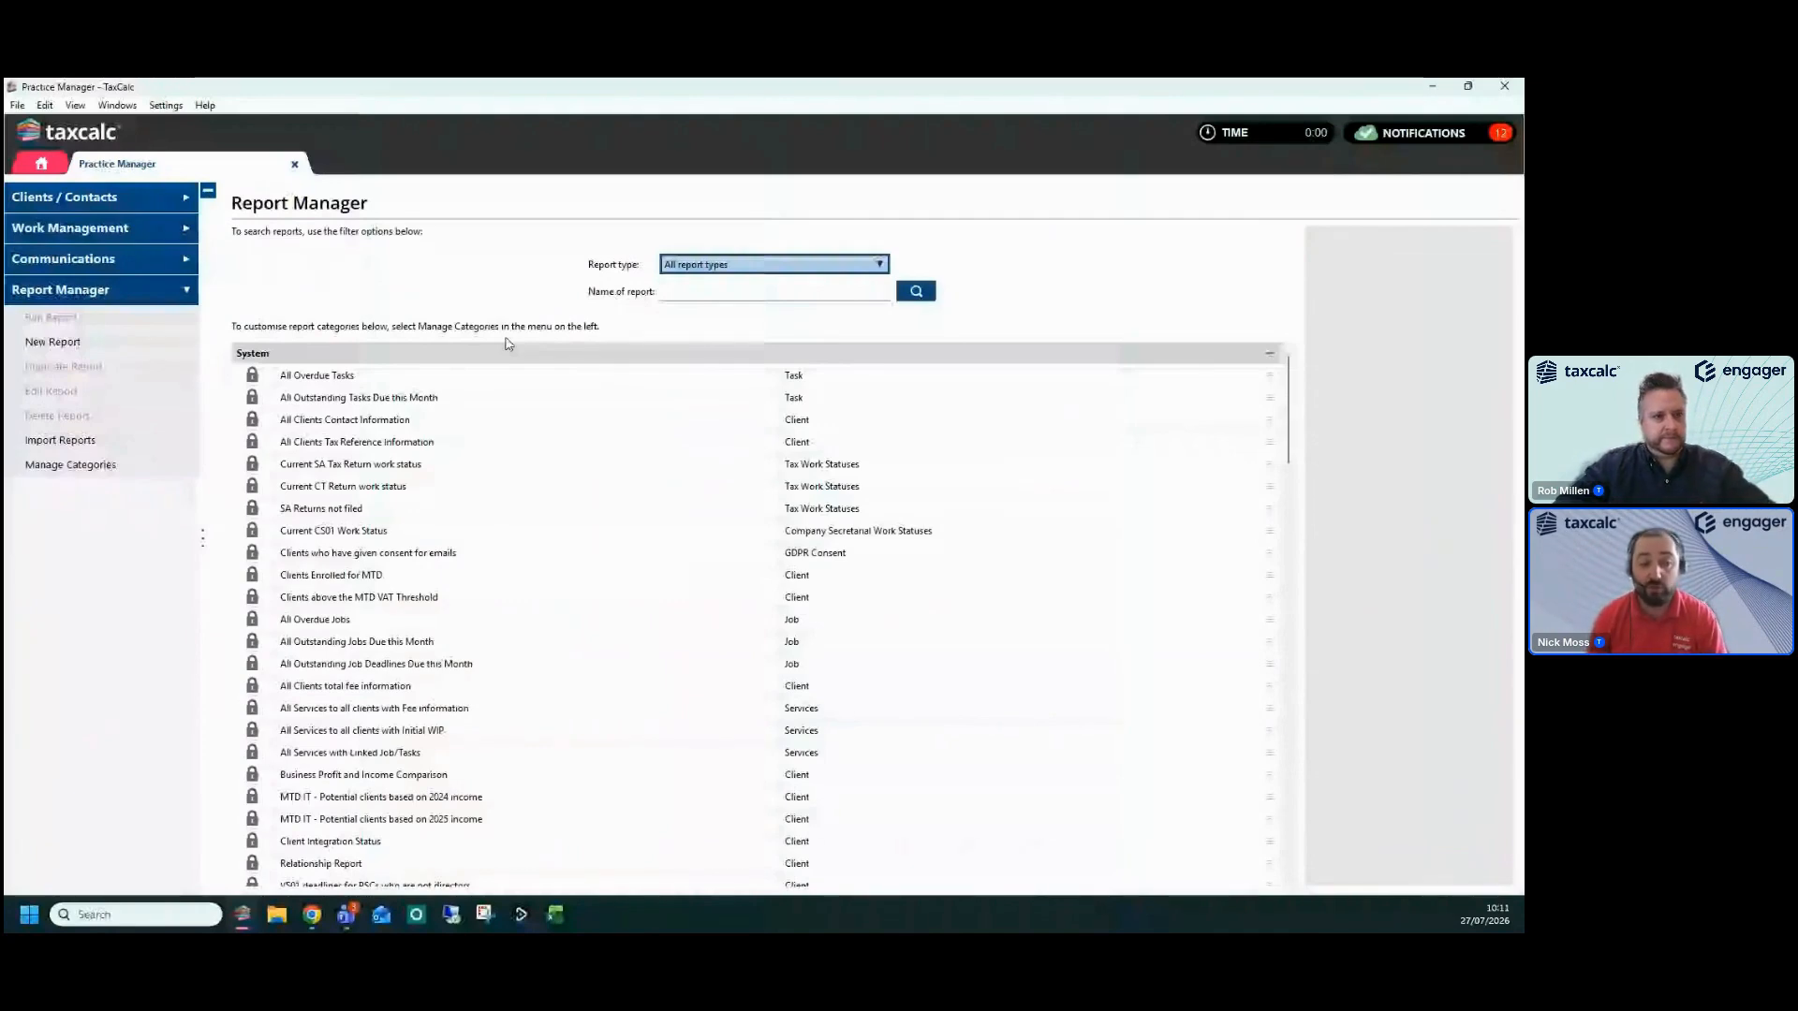
{"action": "key", "text": "ctrl"}
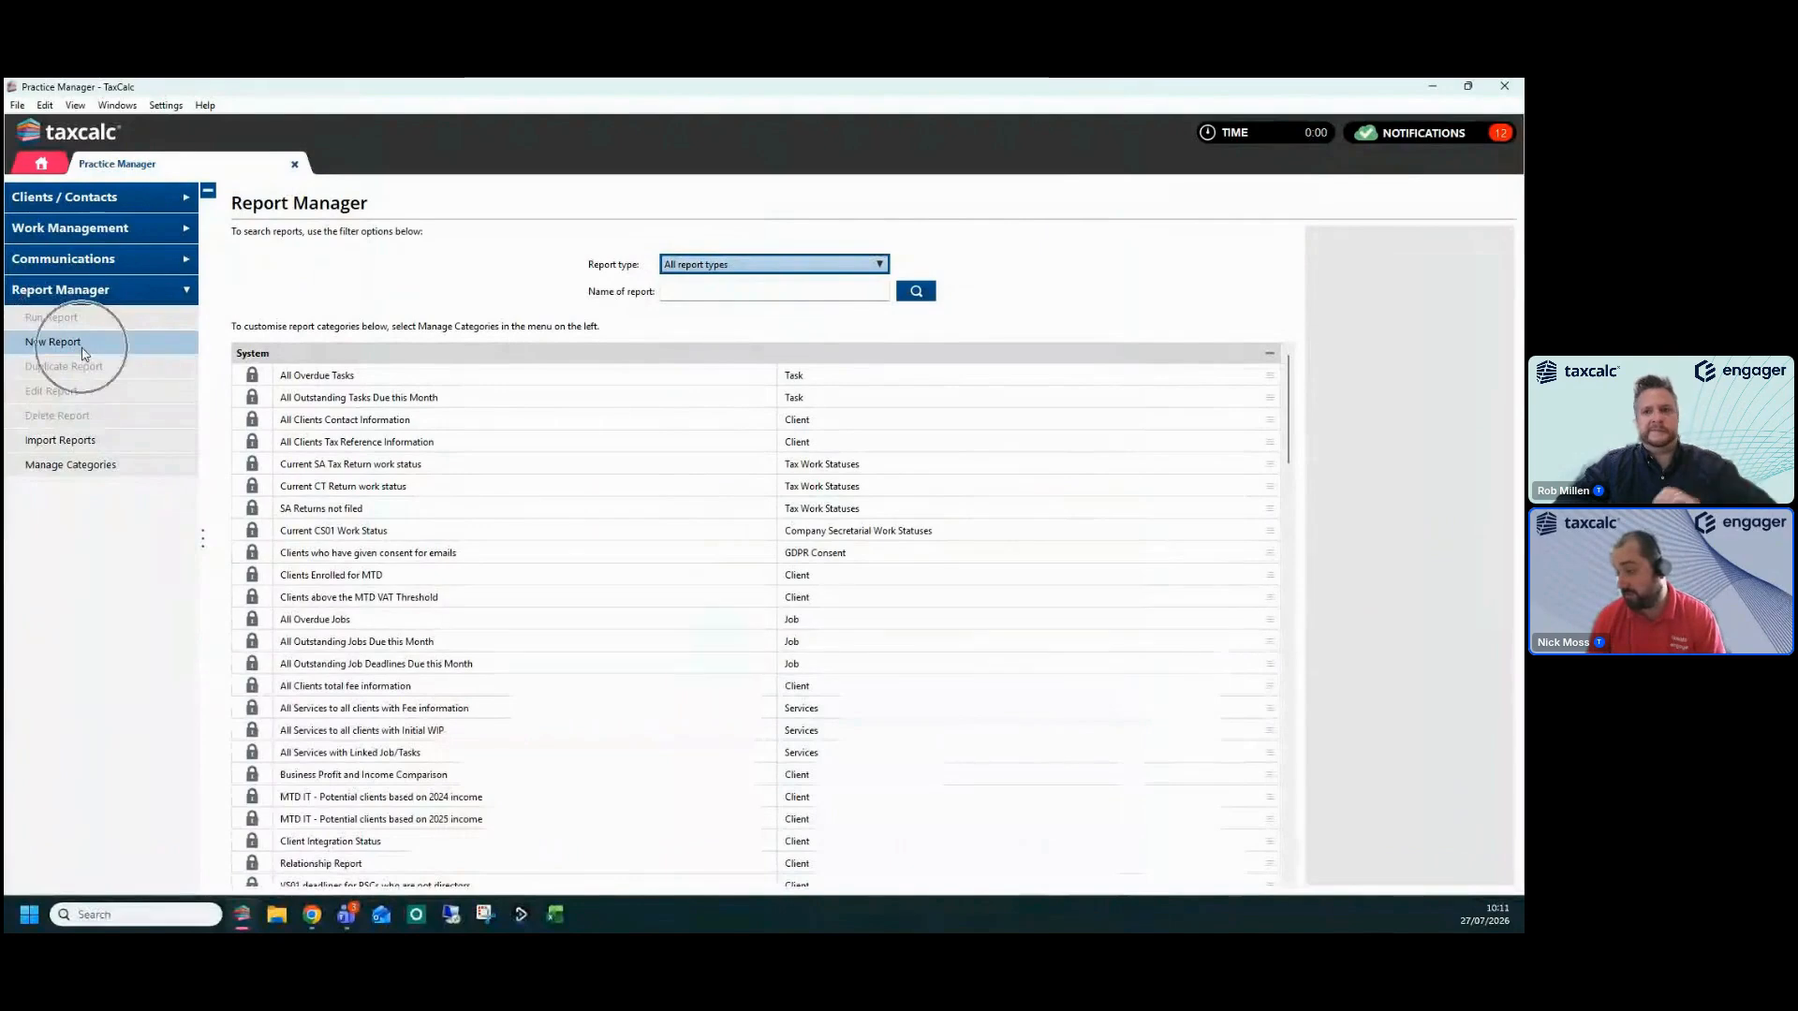
{"action": "key", "text": "ctrl"}
{"action": "key", "text": "ctrl"}
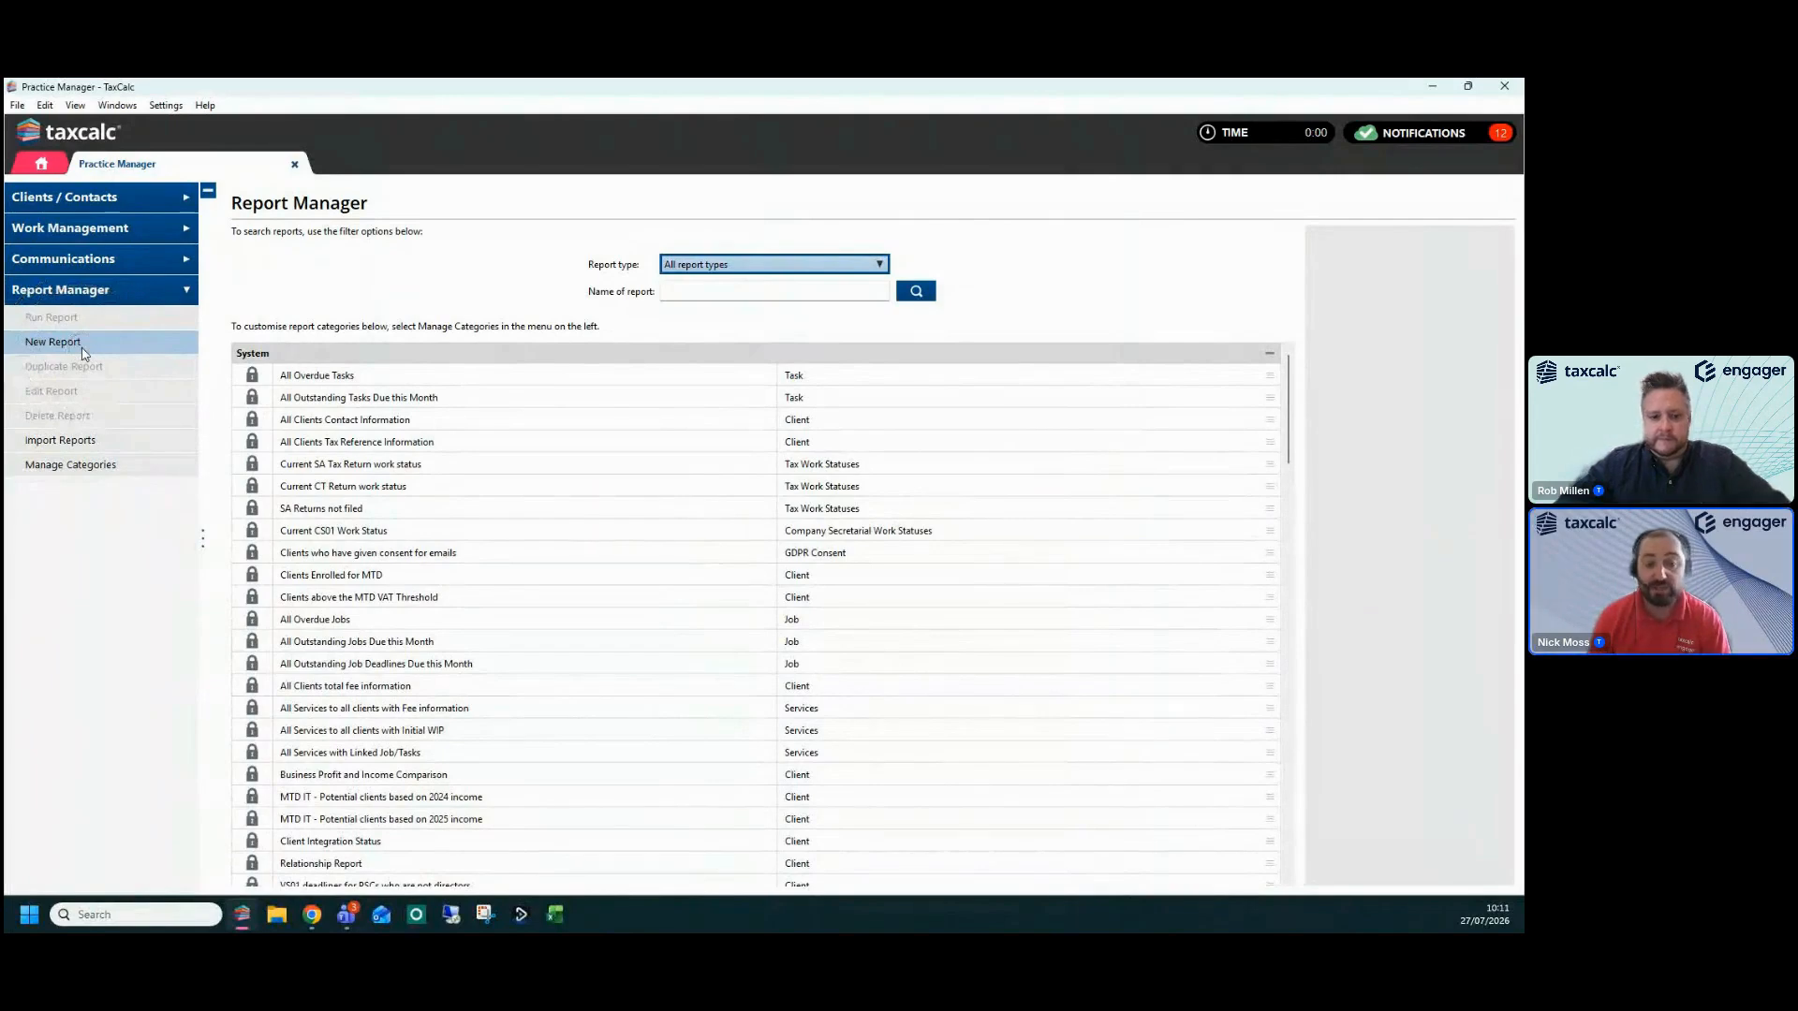
Create a new report of type Client in the System category
{"action": "left_click", "coordinate": [81, 346]}
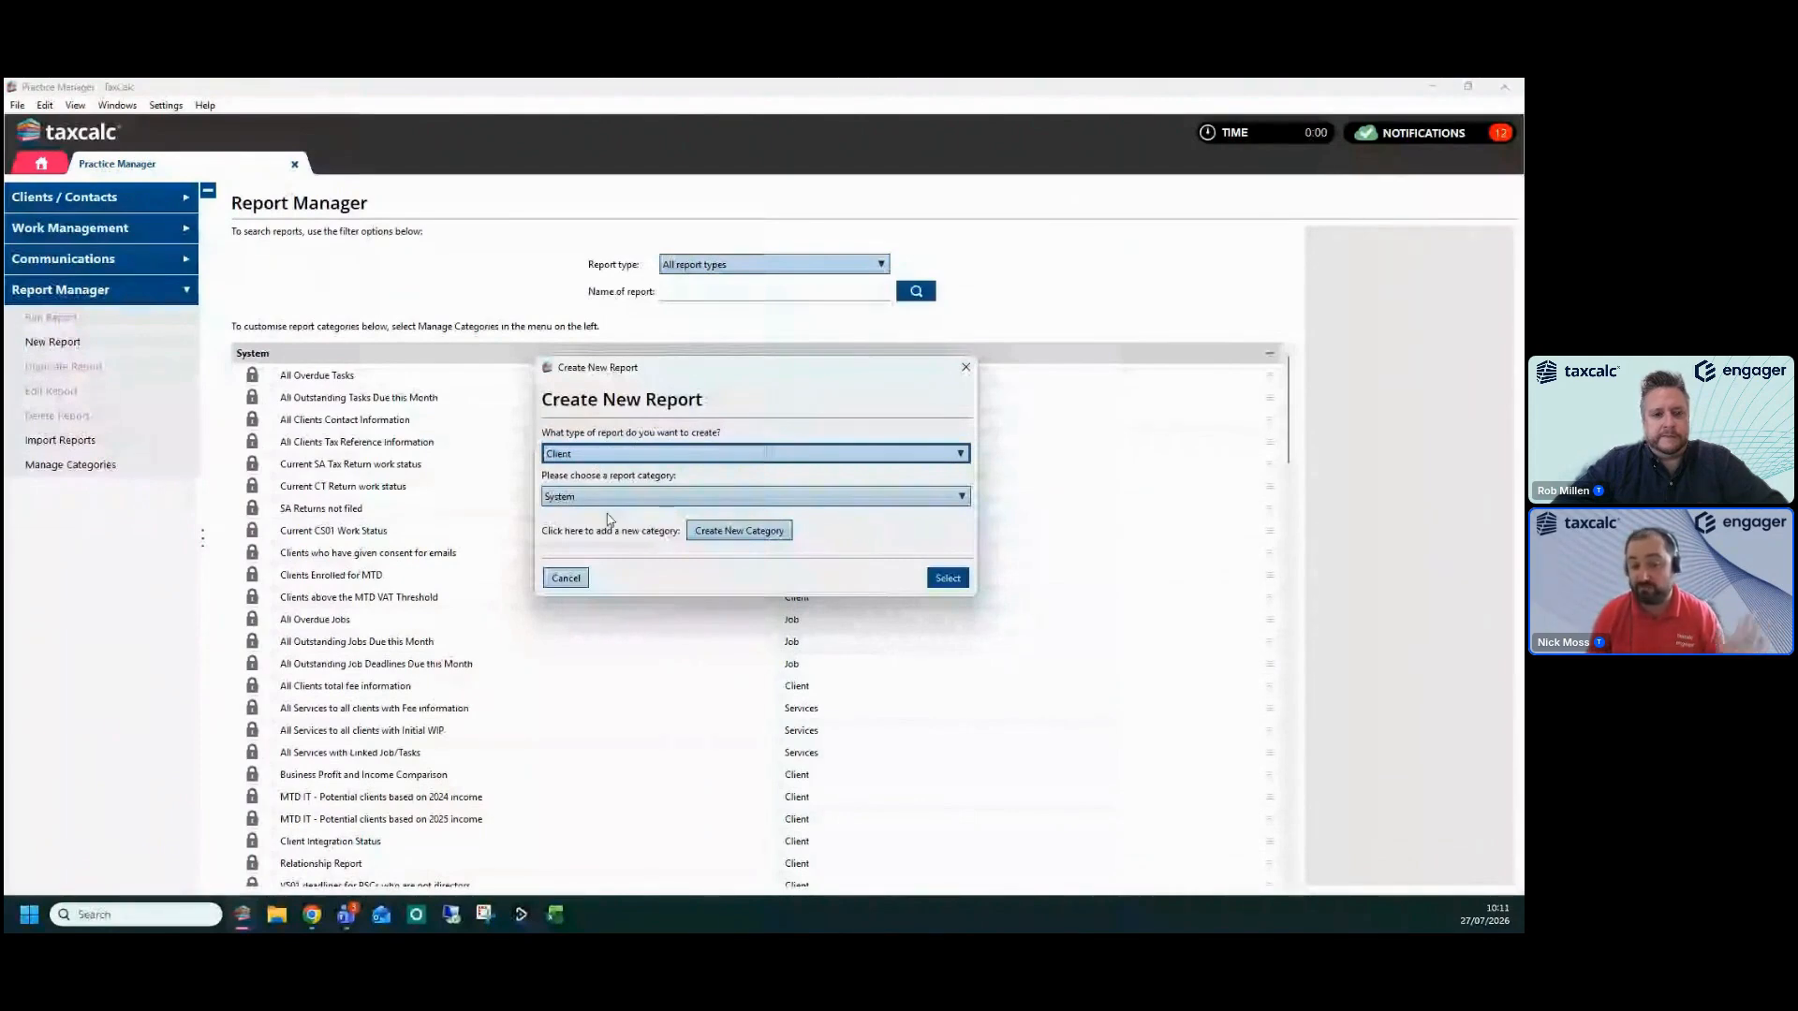
{"action": "left_click", "coordinate": [633, 499]}
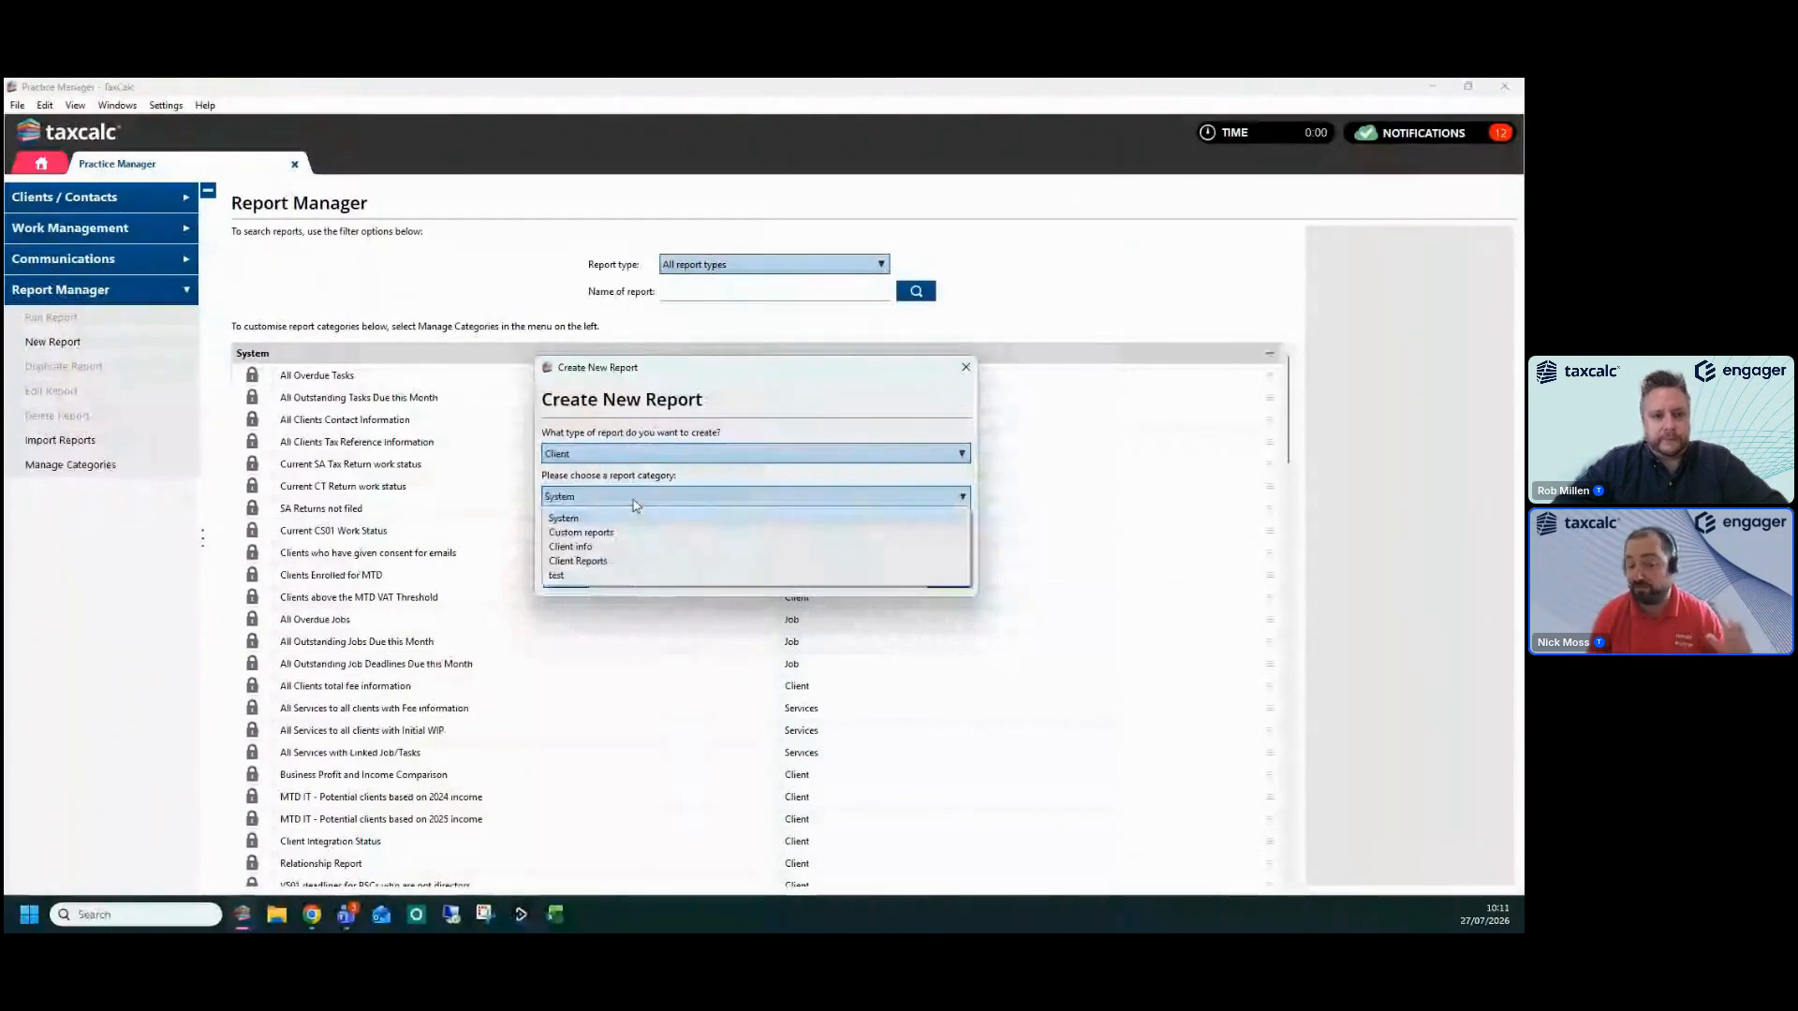
{"action": "left_click", "coordinate": [637, 516]}
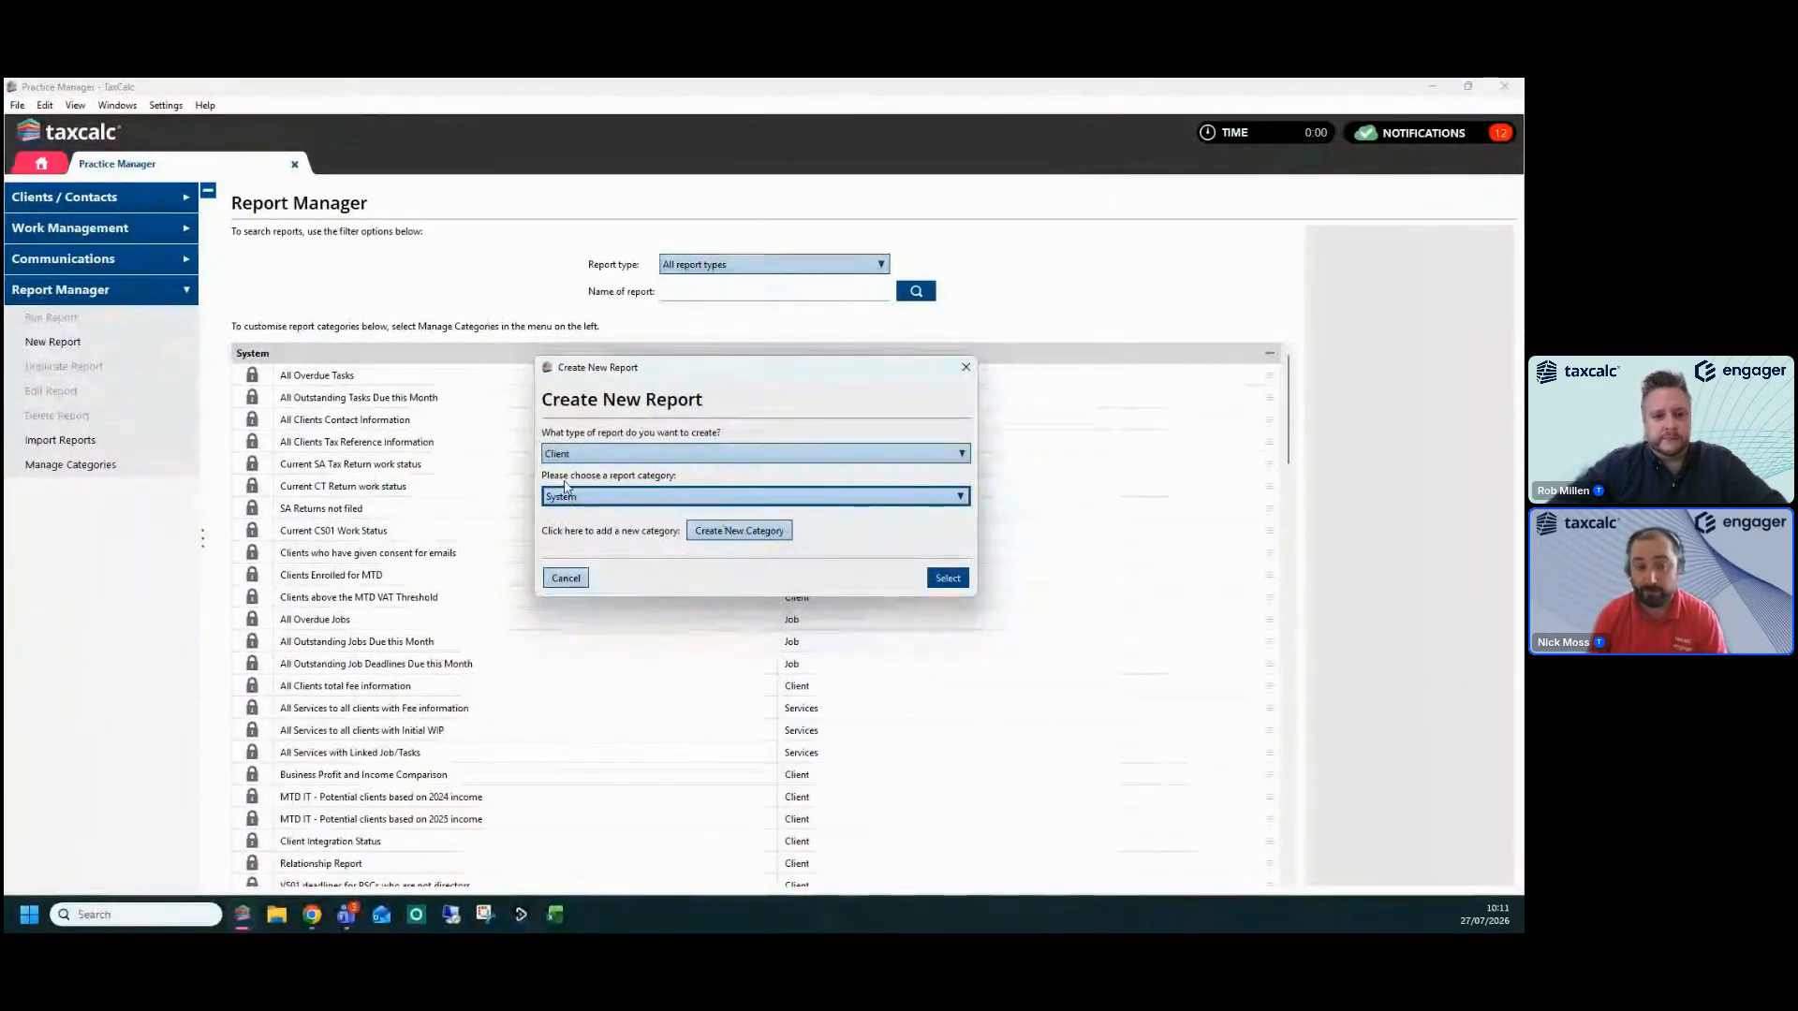
{"action": "left_click", "coordinate": [948, 578]}
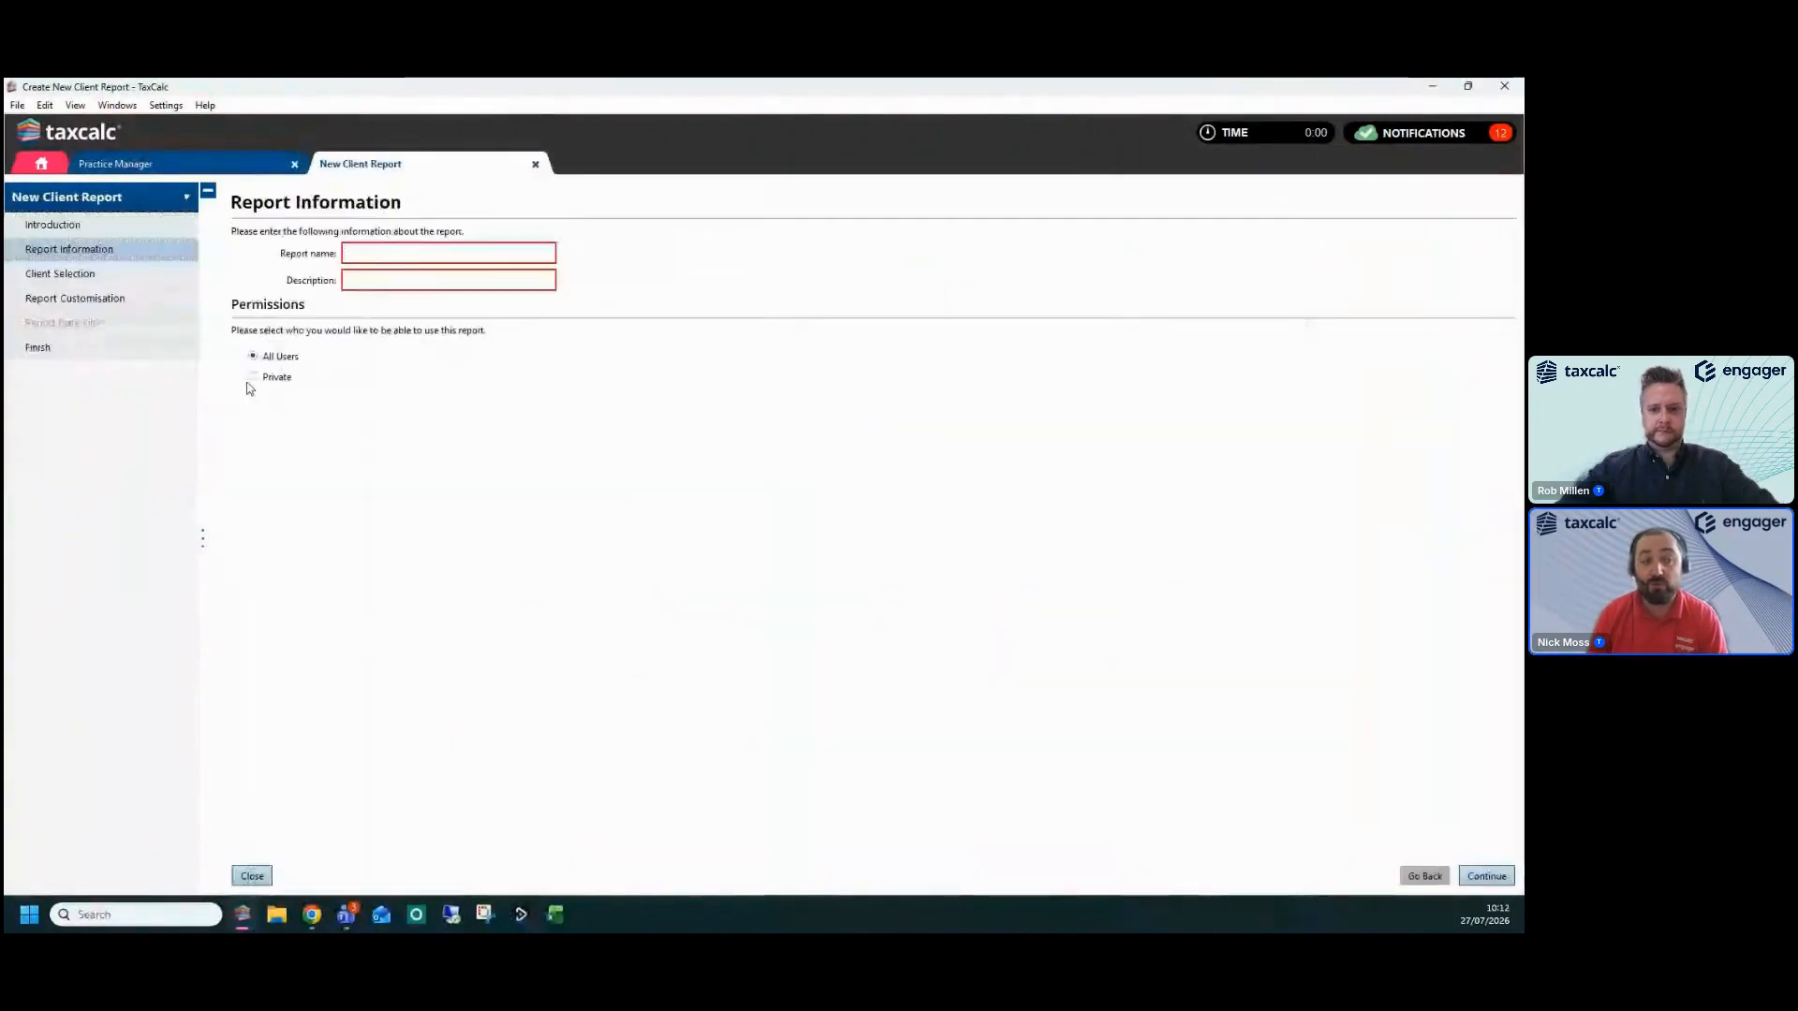
Name the report POA July 2026 and reuse the same text as its description
{"action": "left_click", "coordinate": [78, 228]}
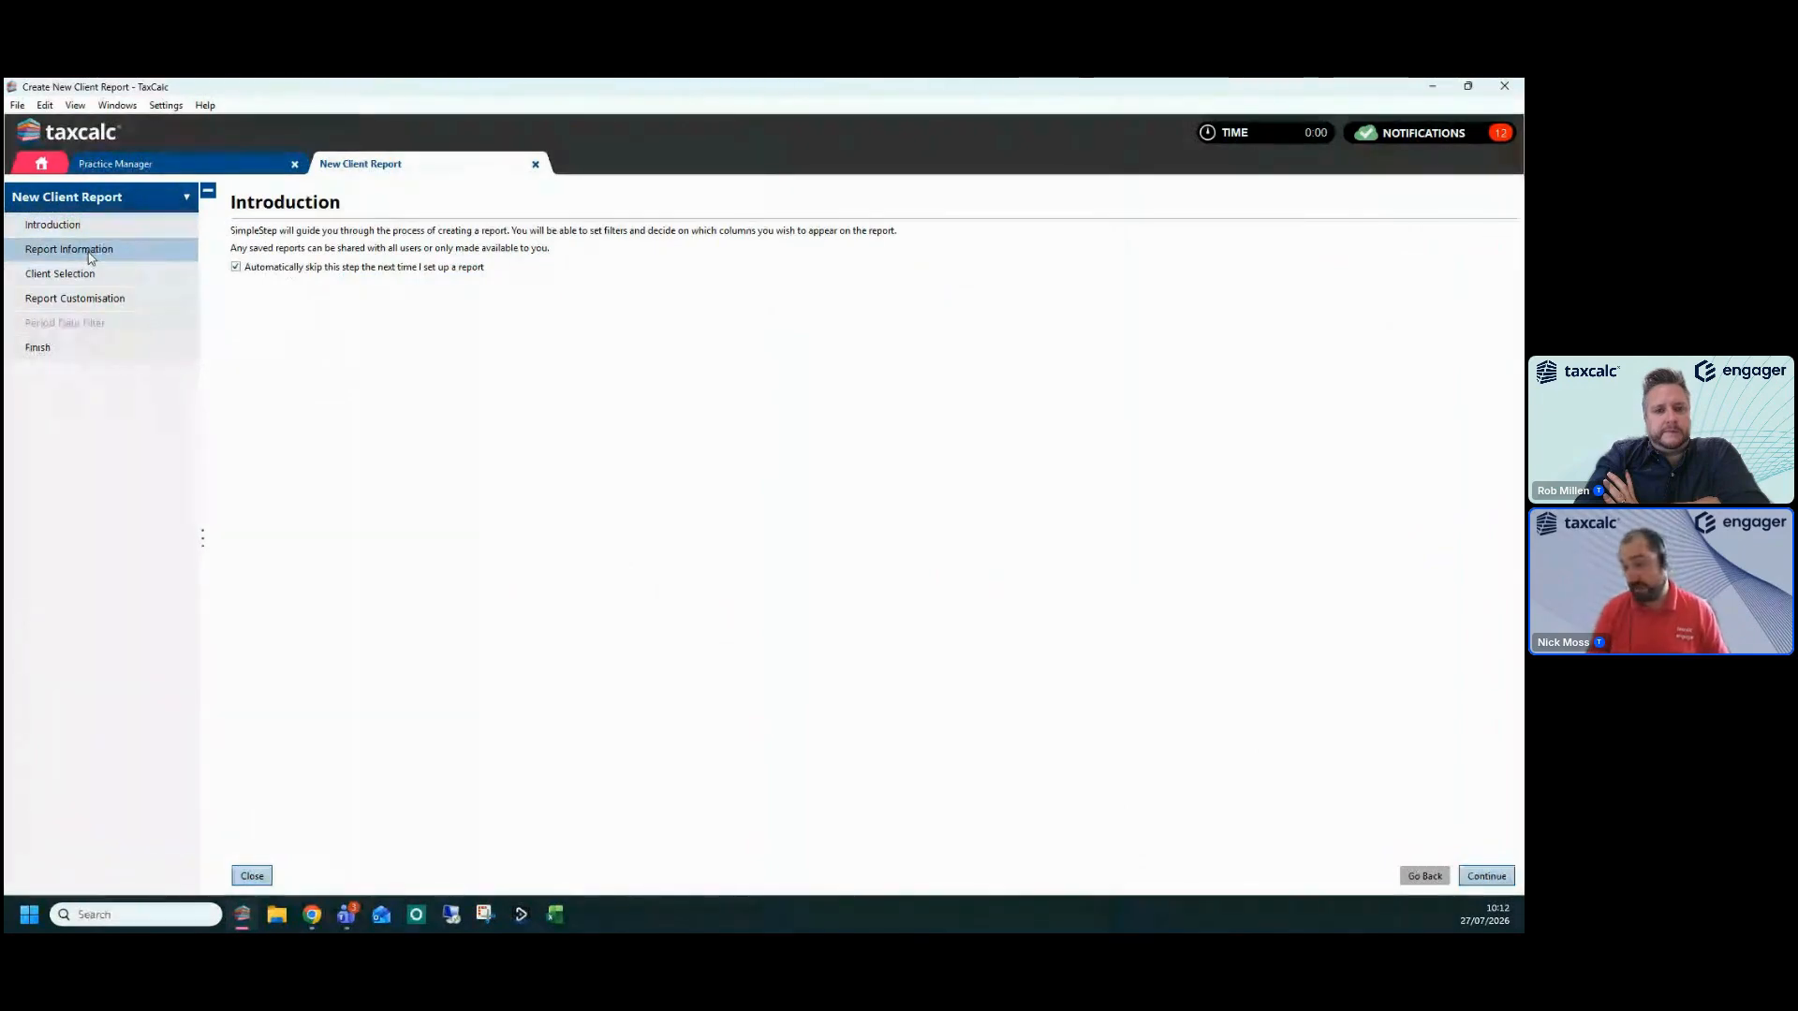
{"action": "left_click", "coordinate": [90, 256]}
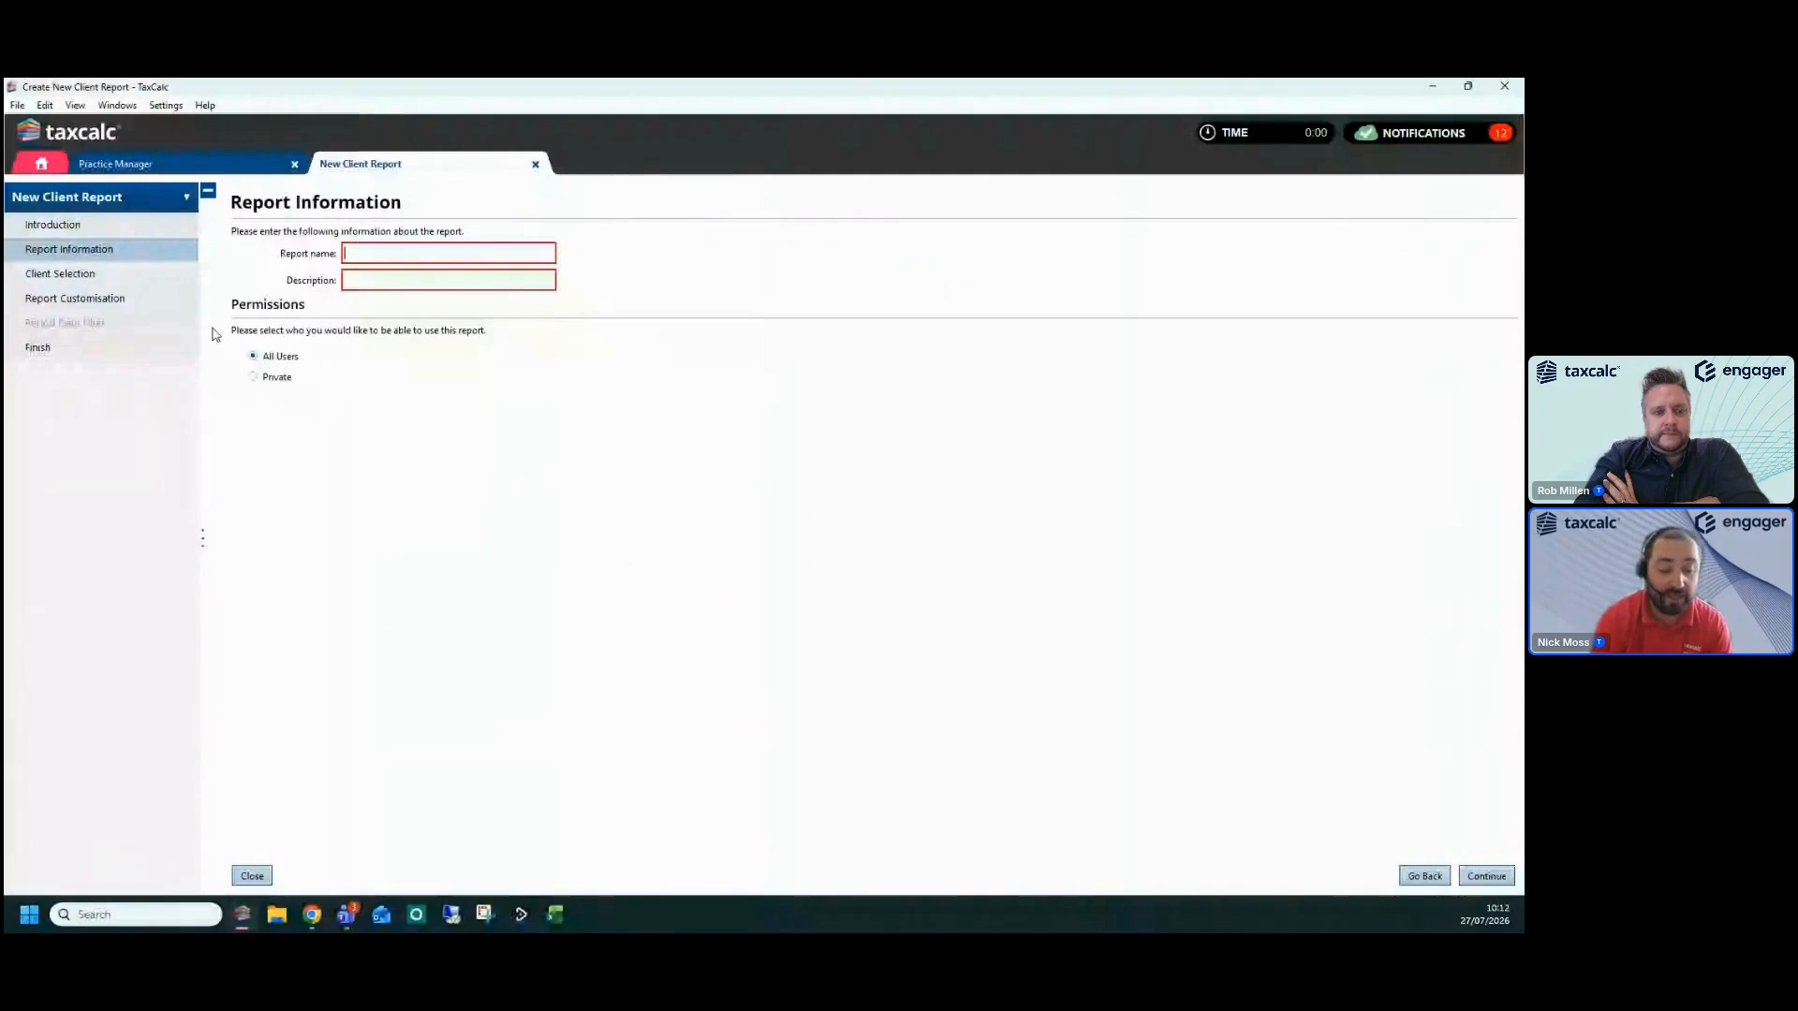
{"action": "left_click", "coordinate": [376, 251]}
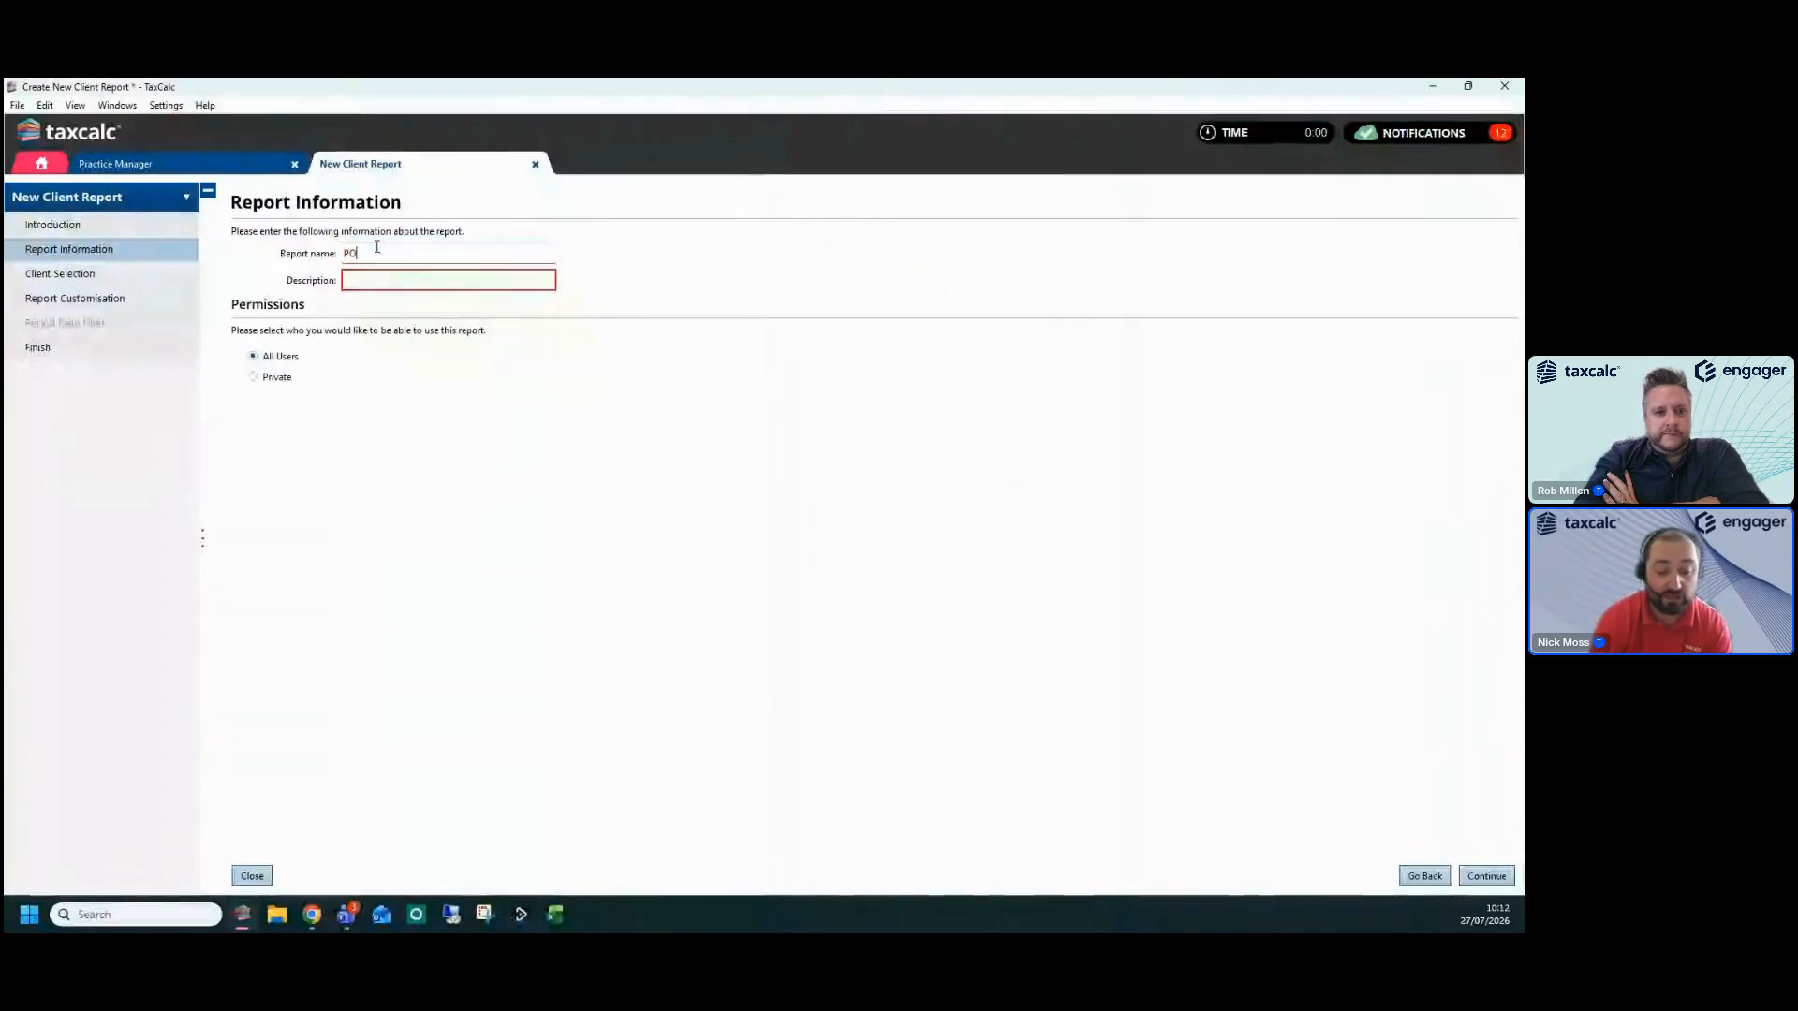
{"action": "type", "text": "POA July 2026"}
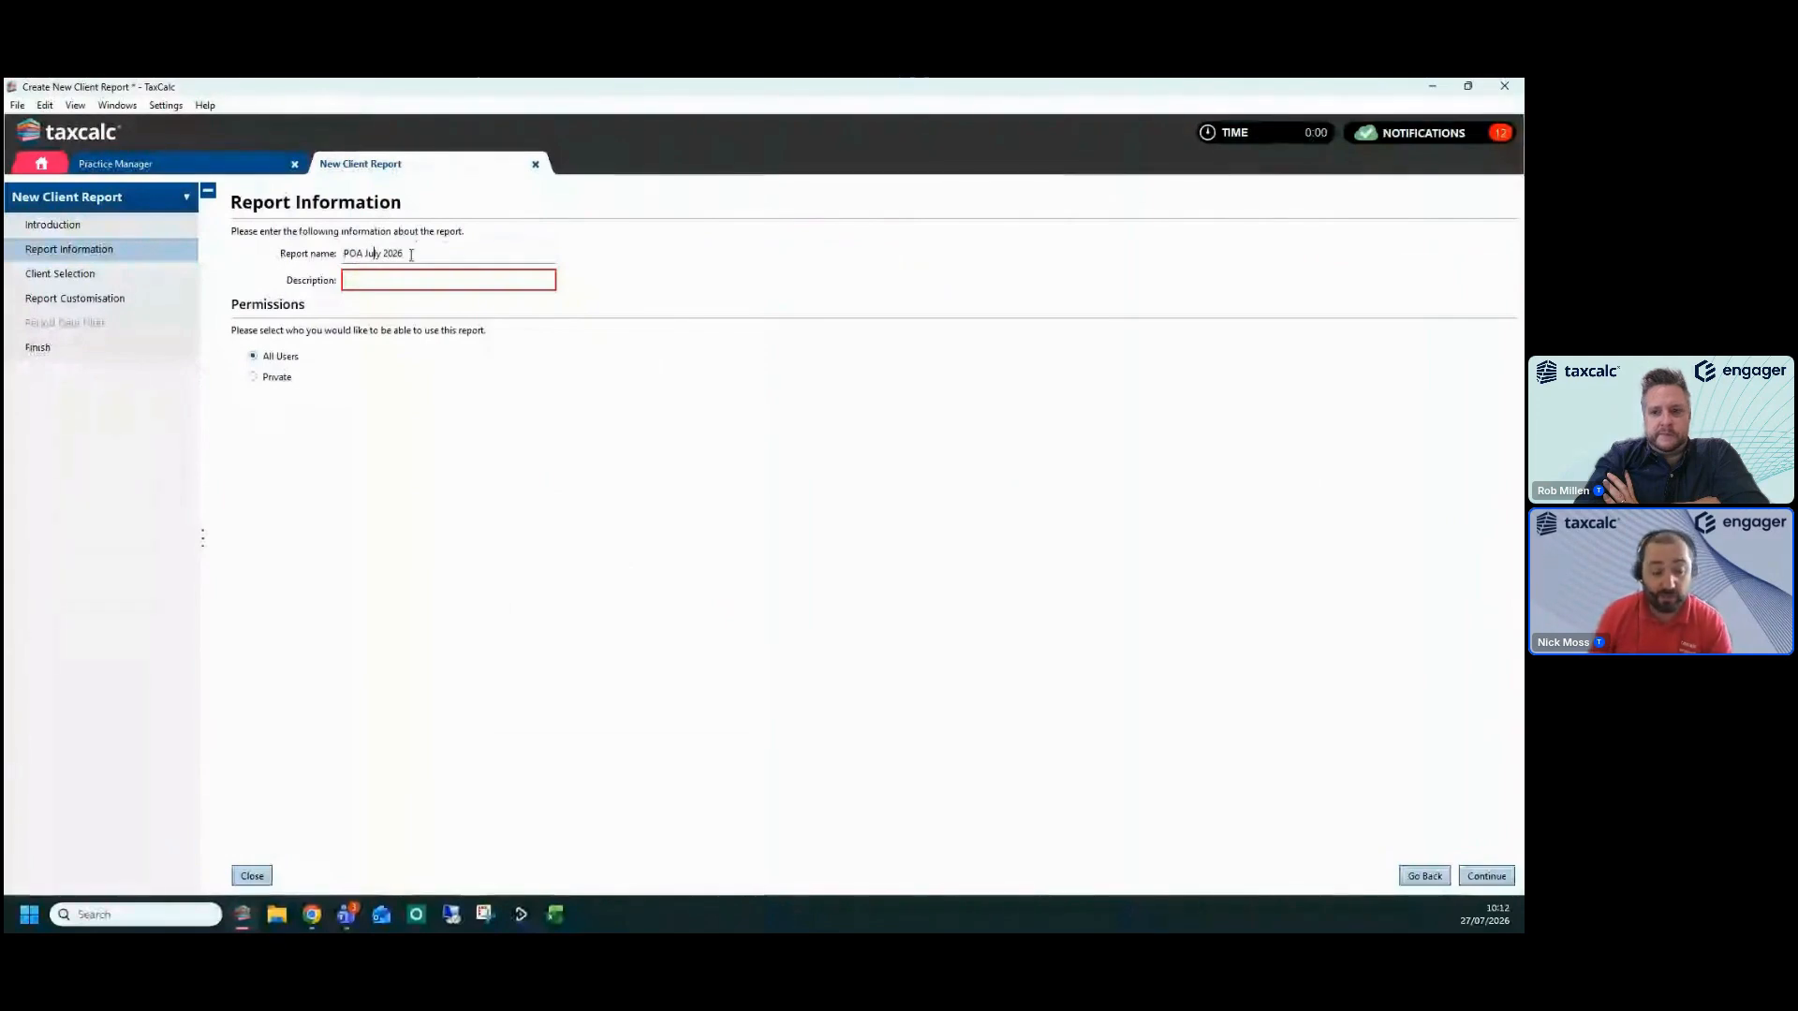
{"action": "left_click_drag", "start_coordinate": [417, 251], "coordinate": [273, 256]}
{"action": "key", "text": "ctrl+c"}
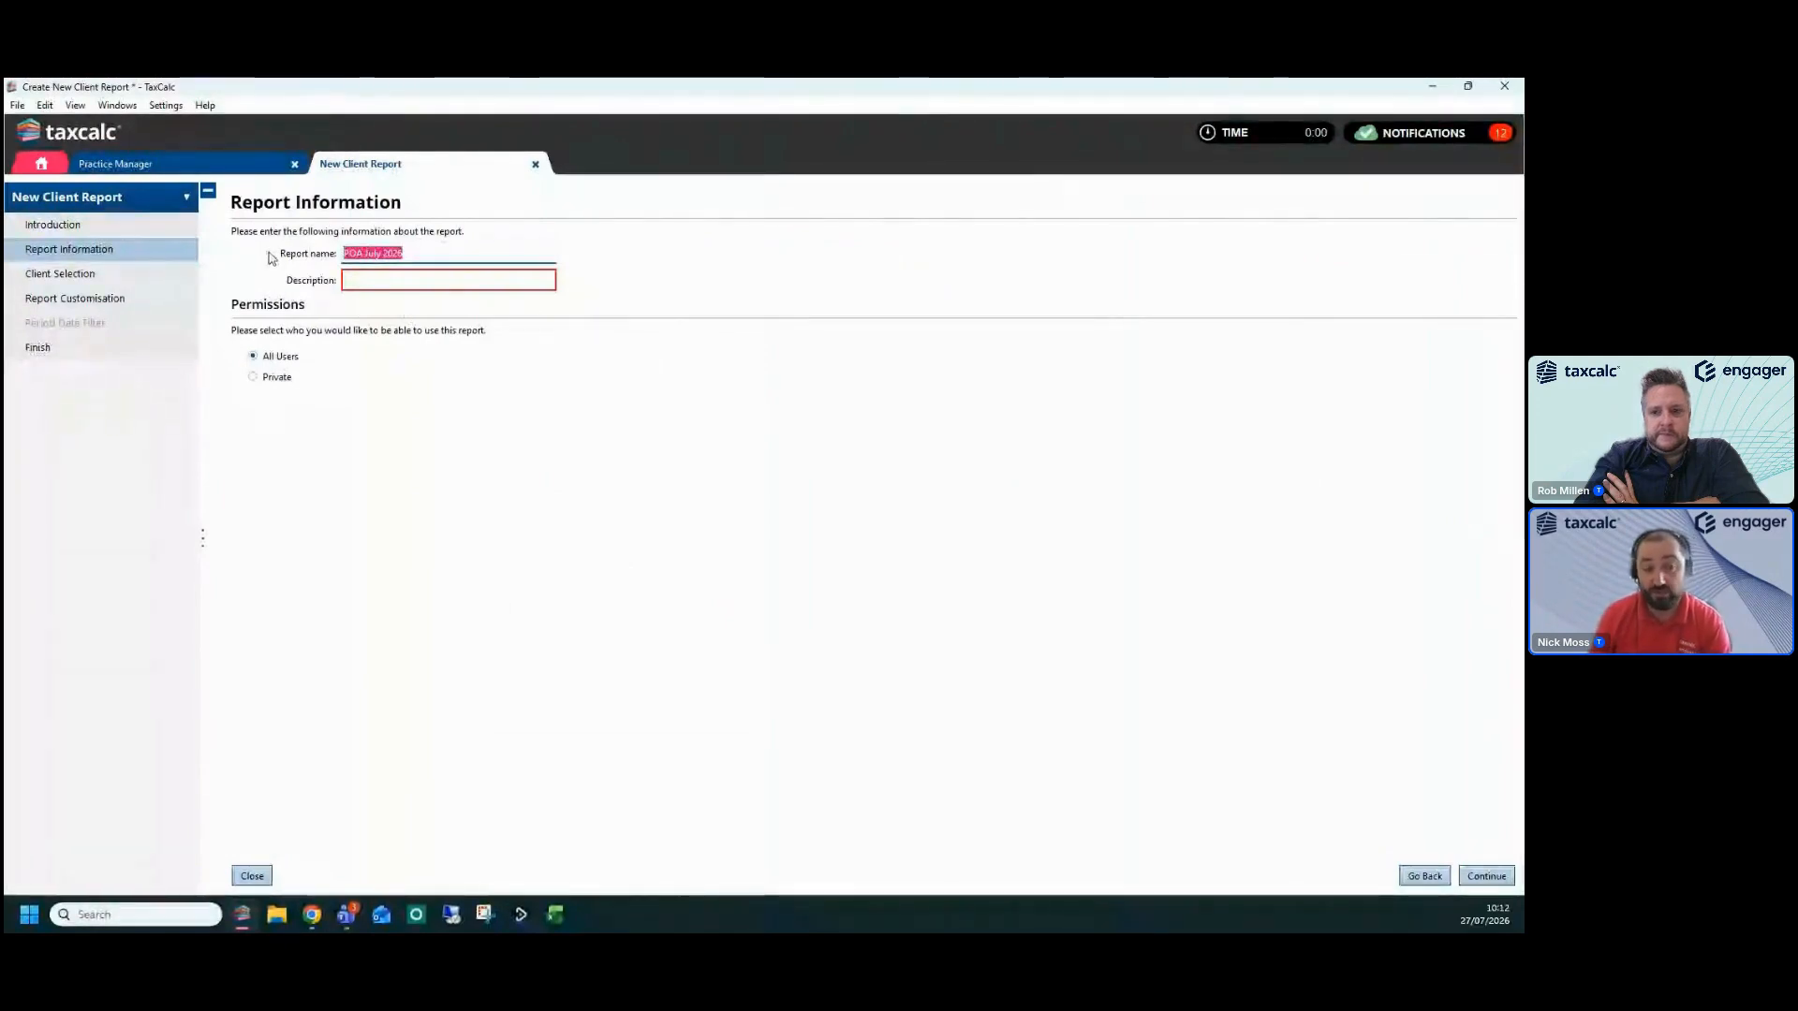
{"action": "left_click", "coordinate": [394, 281]}
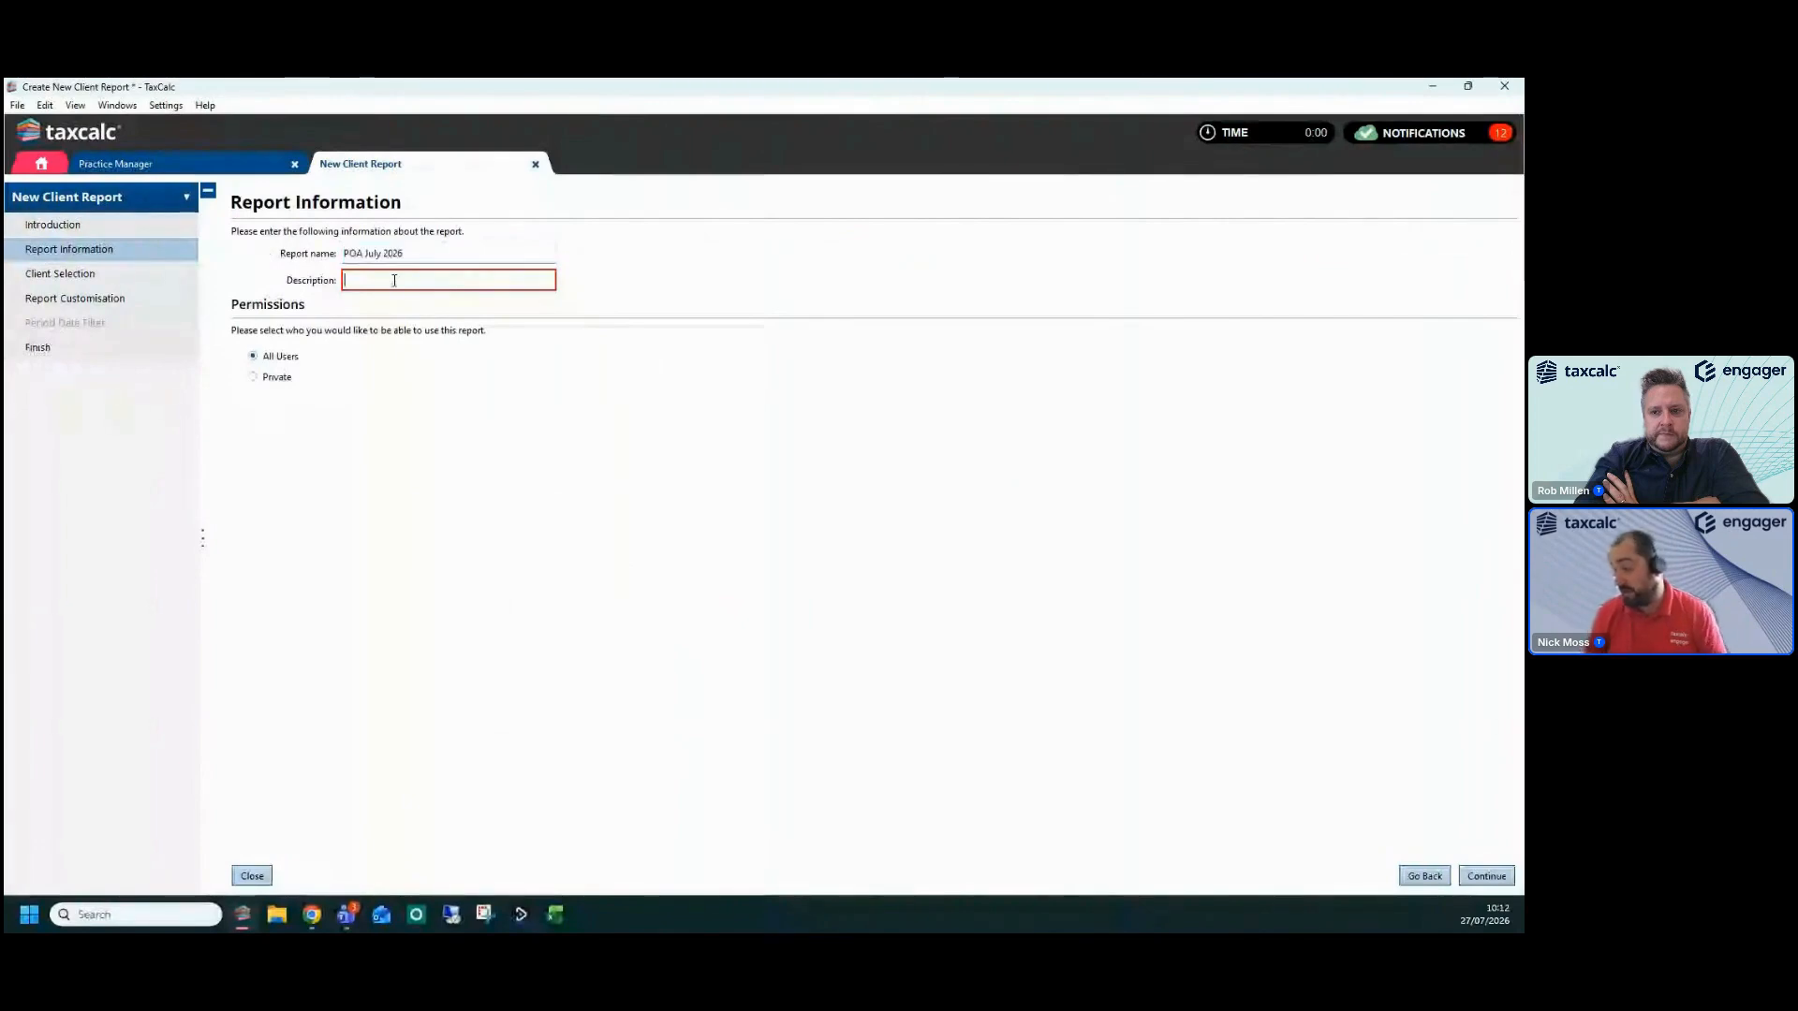
{"action": "key", "text": "ctrl+v"}
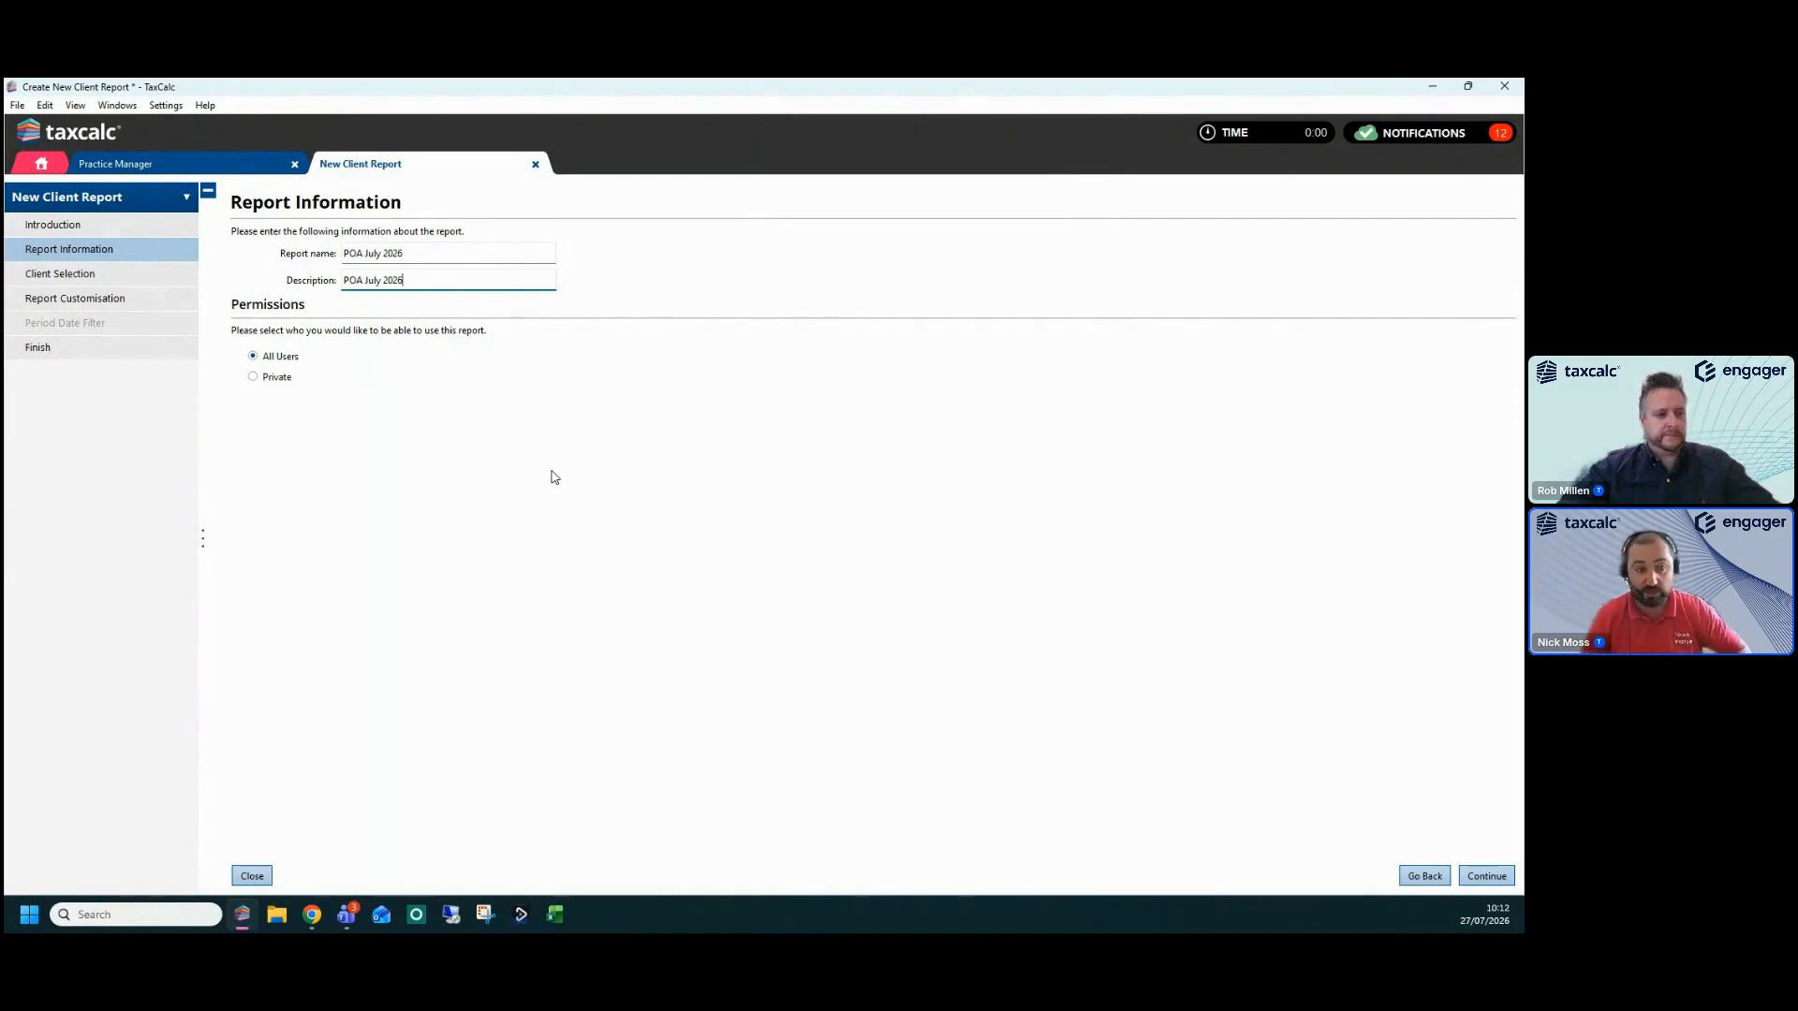
Set the report to advanced client selection and start adding a condition in the Data Mine wizard
{"action": "left_click", "coordinate": [131, 277]}
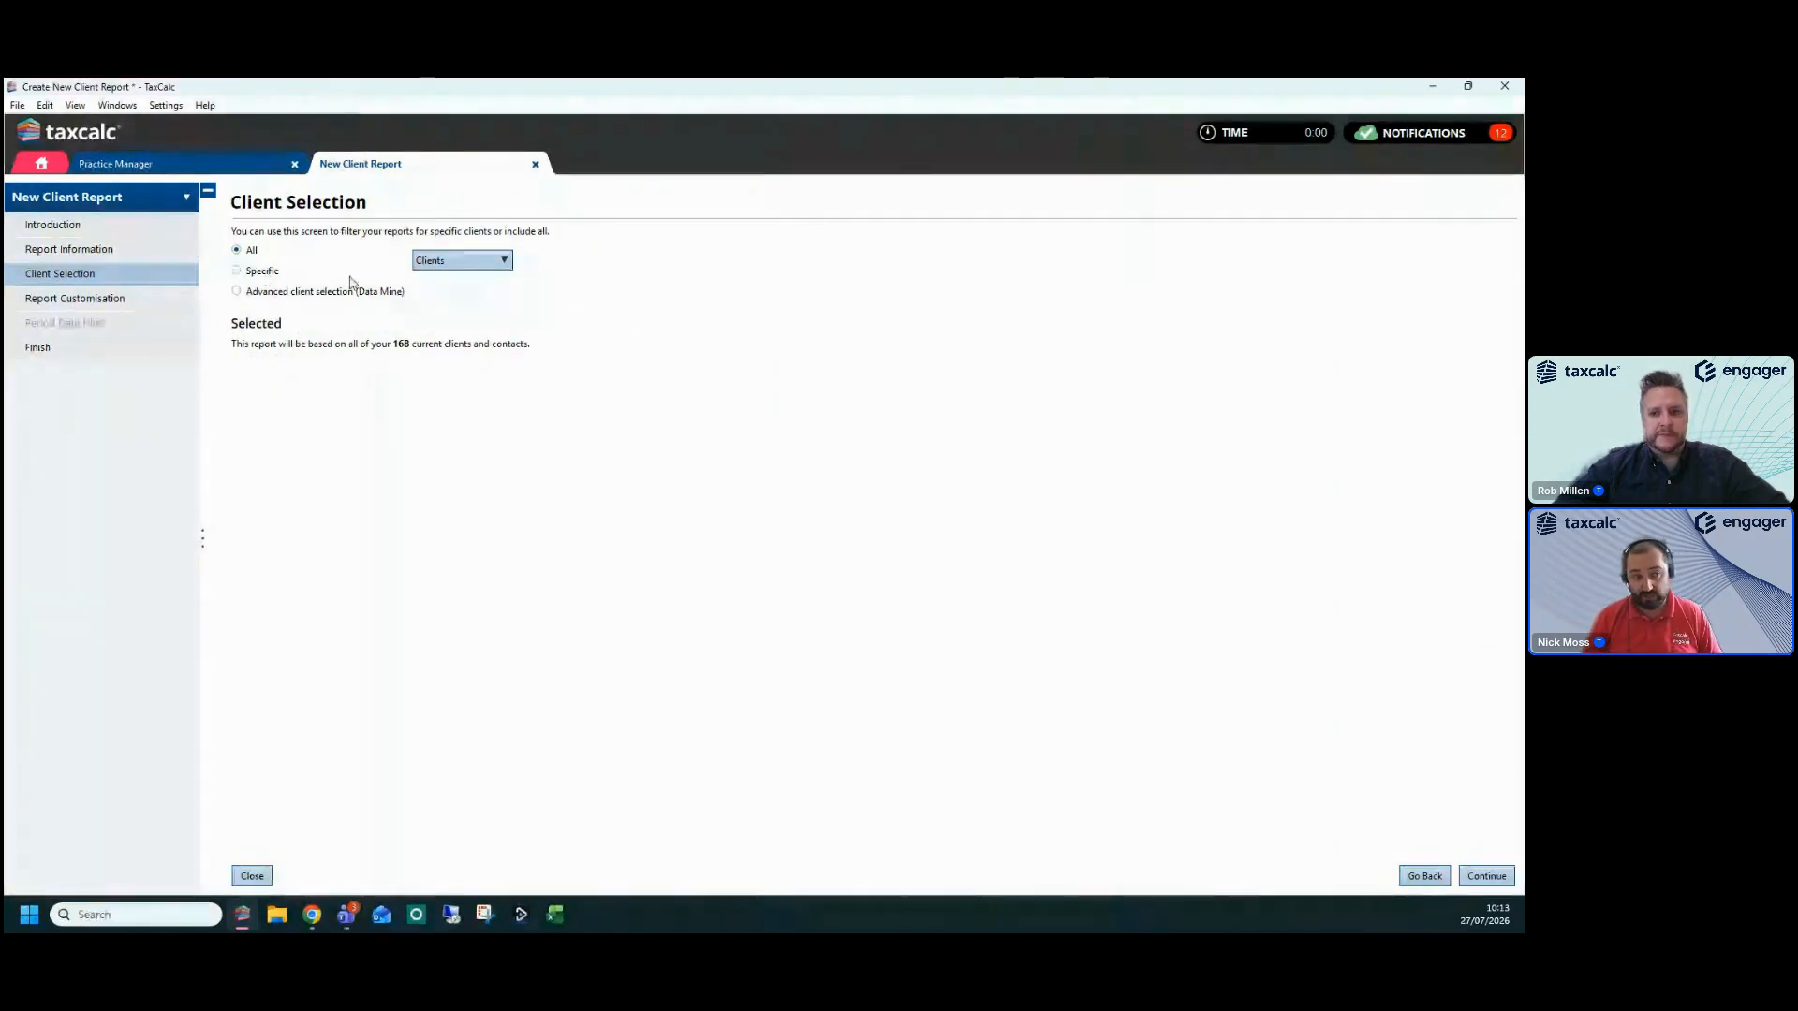
{"action": "left_click", "coordinate": [237, 292]}
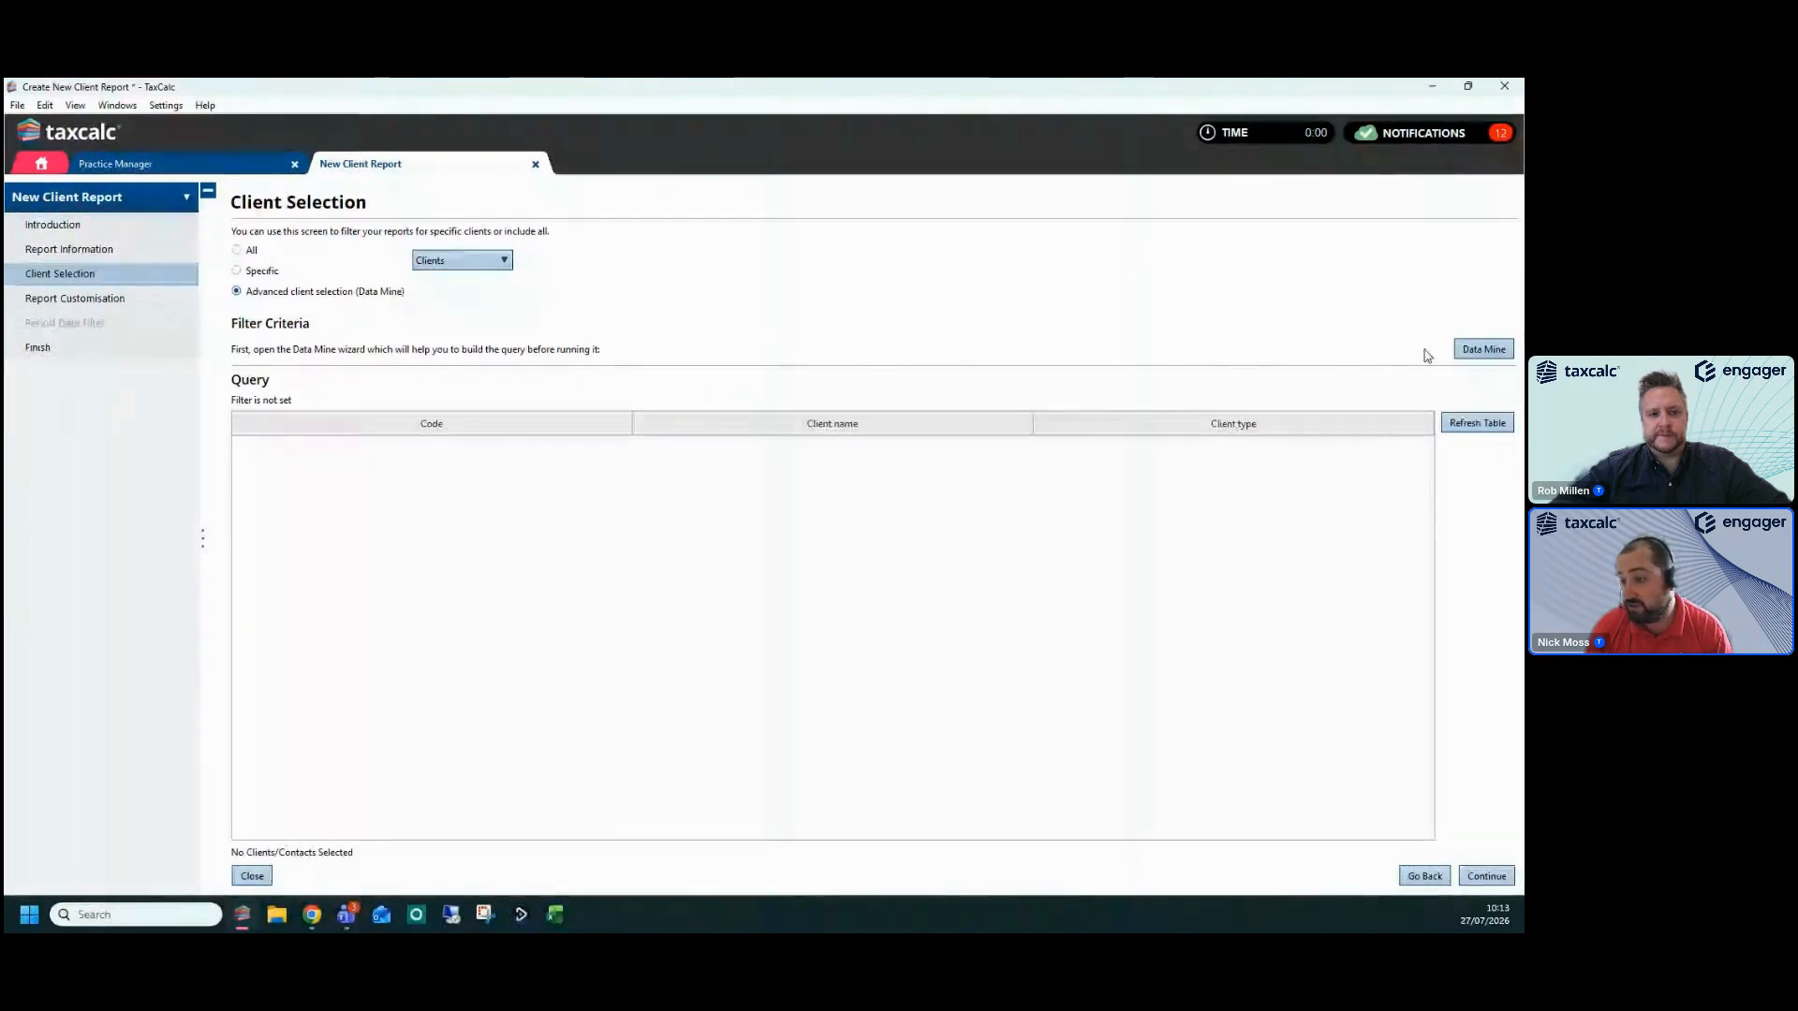
{"action": "left_click", "coordinate": [1484, 354]}
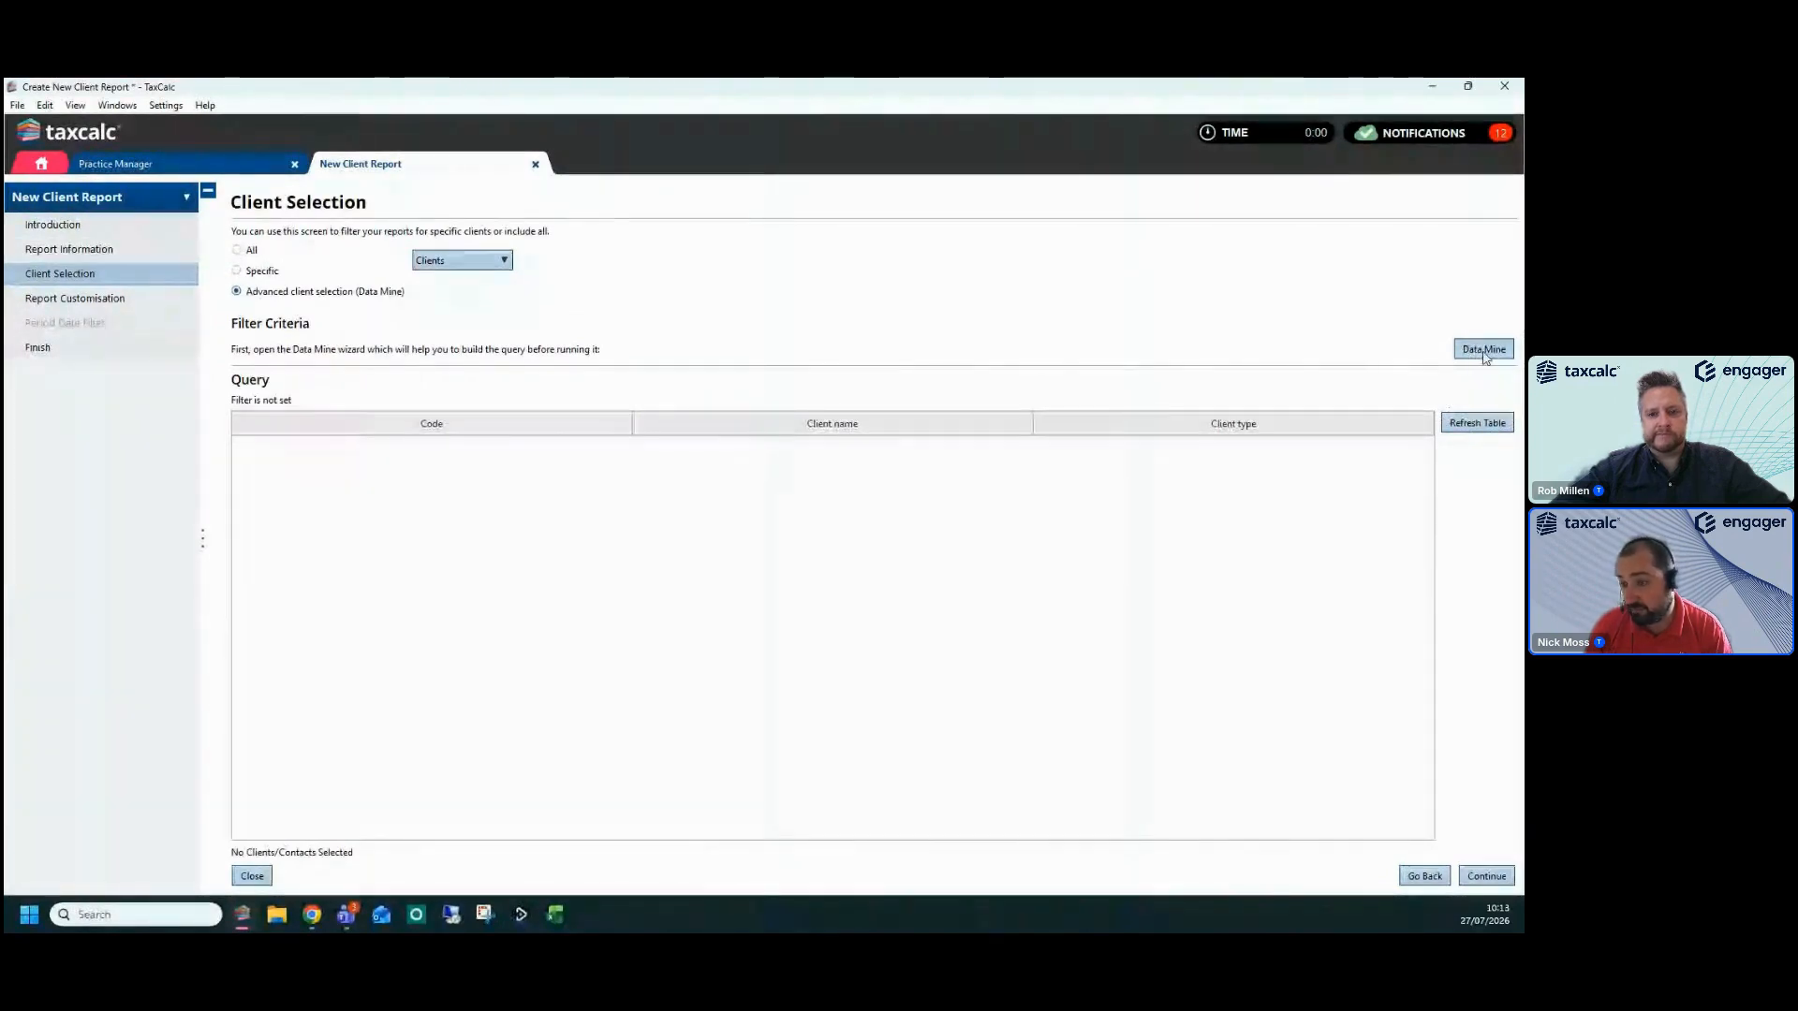
{"action": "left_click", "coordinate": [1484, 353]}
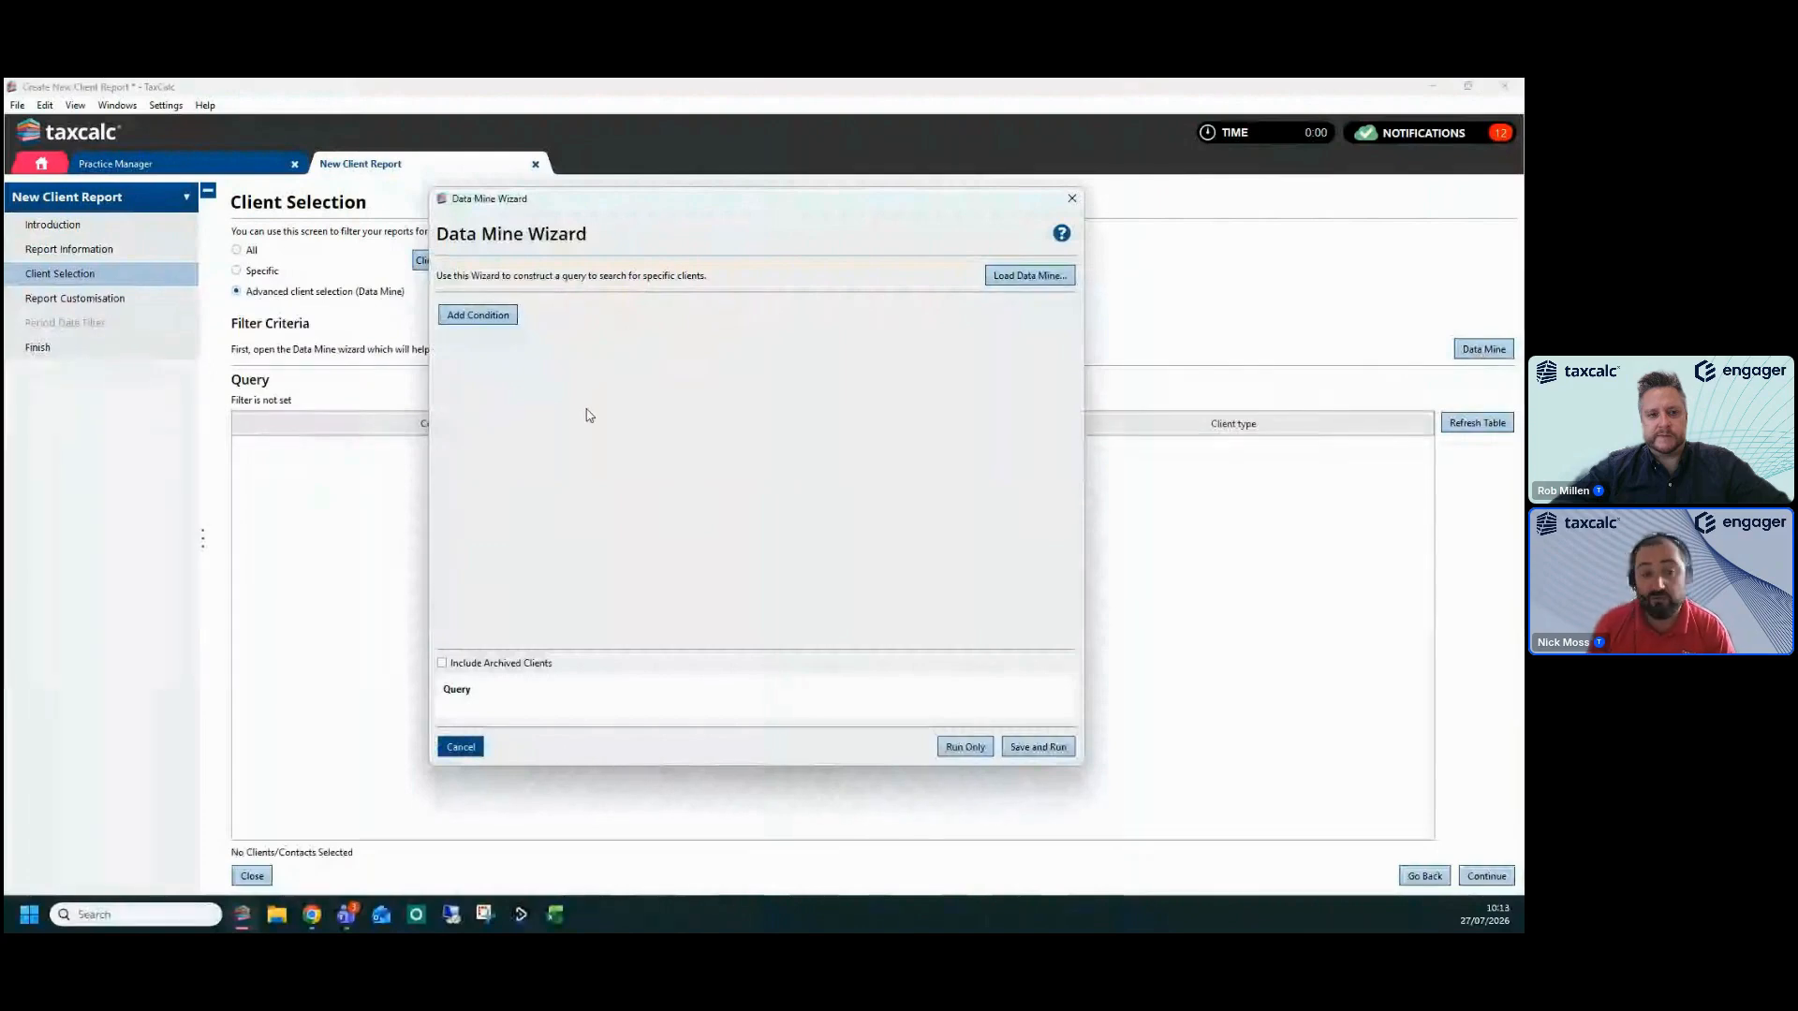
{"action": "left_click", "coordinate": [476, 321]}
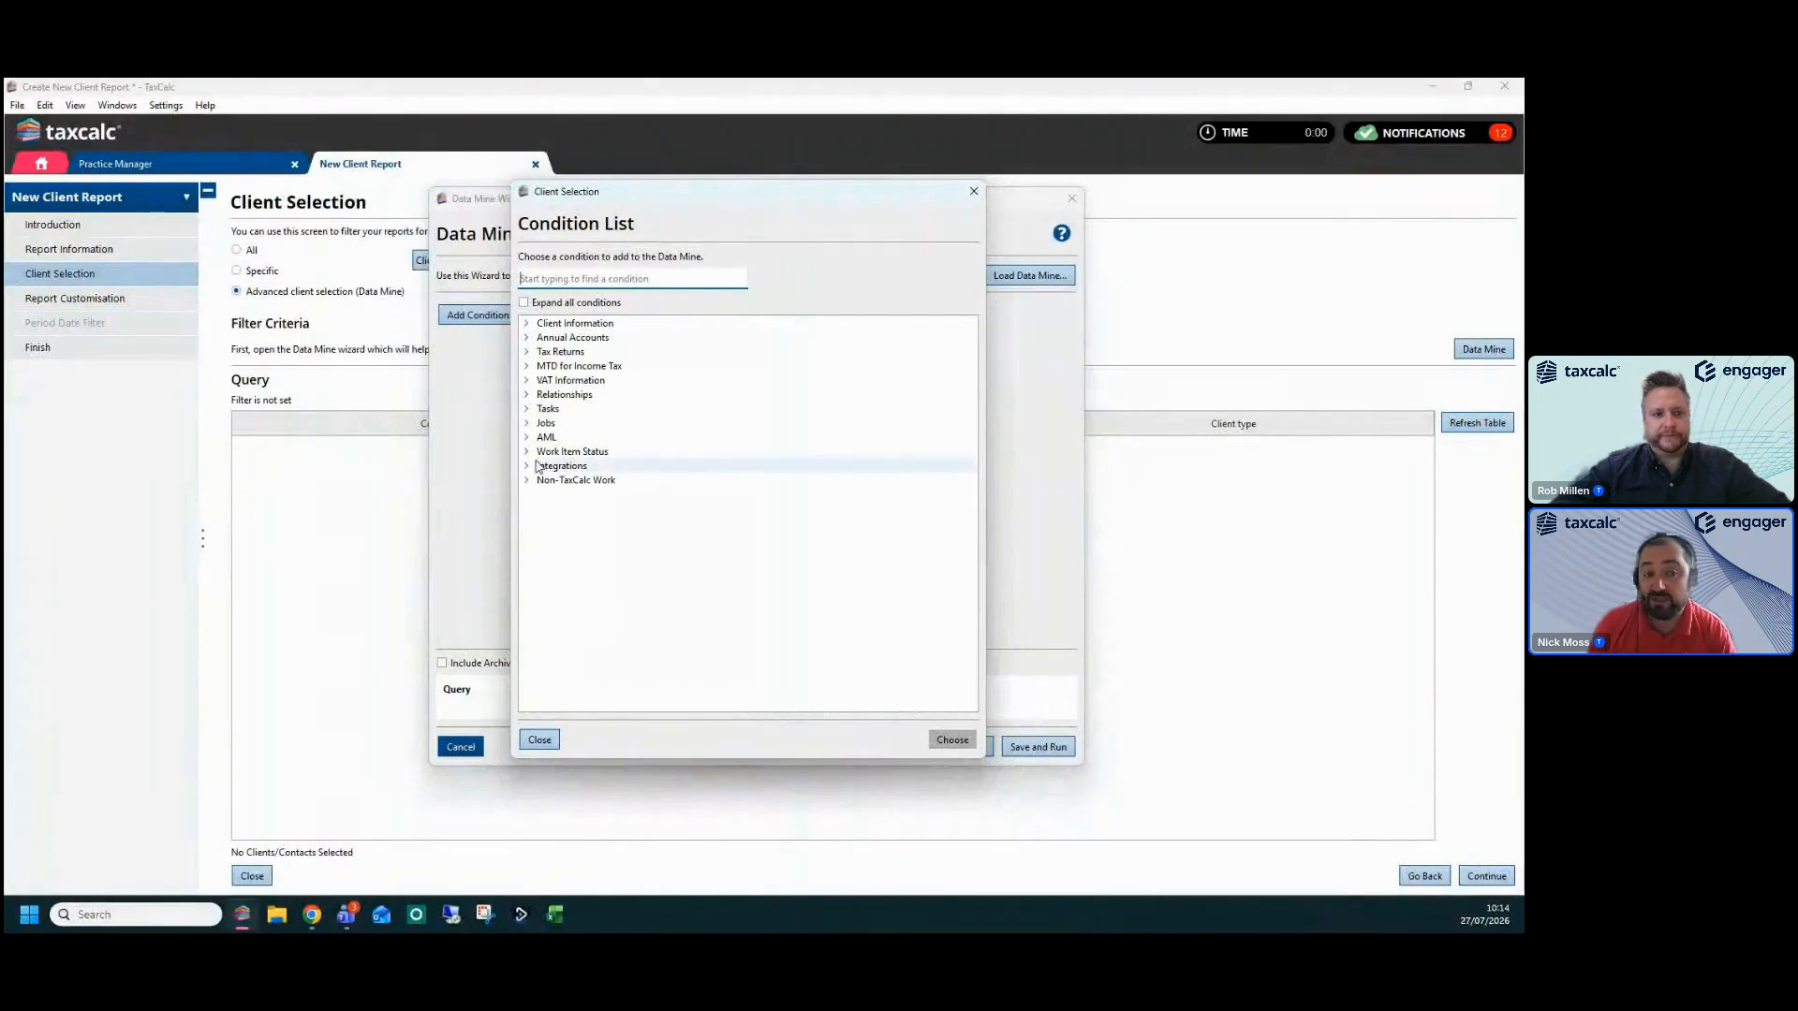
Examine the available Client Information conditions, including the custom fields
{"action": "left_click", "coordinate": [527, 324]}
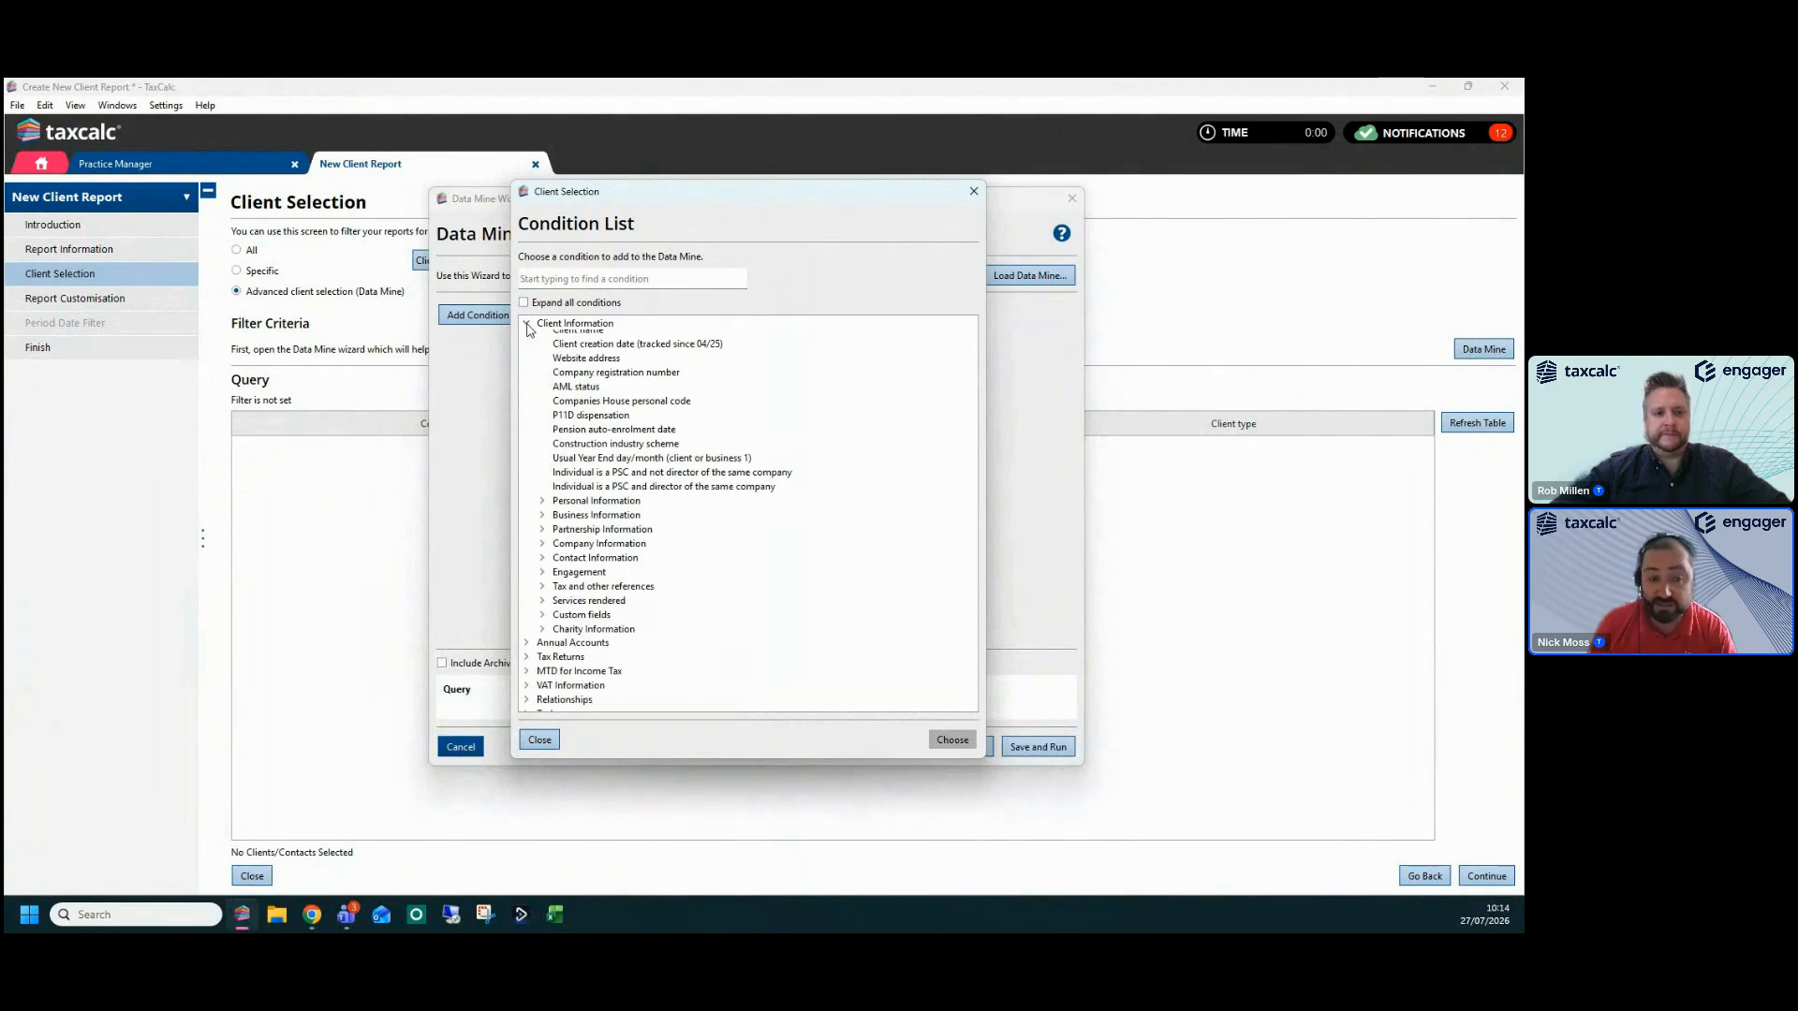
{"action": "scroll", "coordinate": [600, 355], "scroll_direction": "up", "scroll_amount": 1}
{"action": "left_click", "coordinate": [627, 354]}
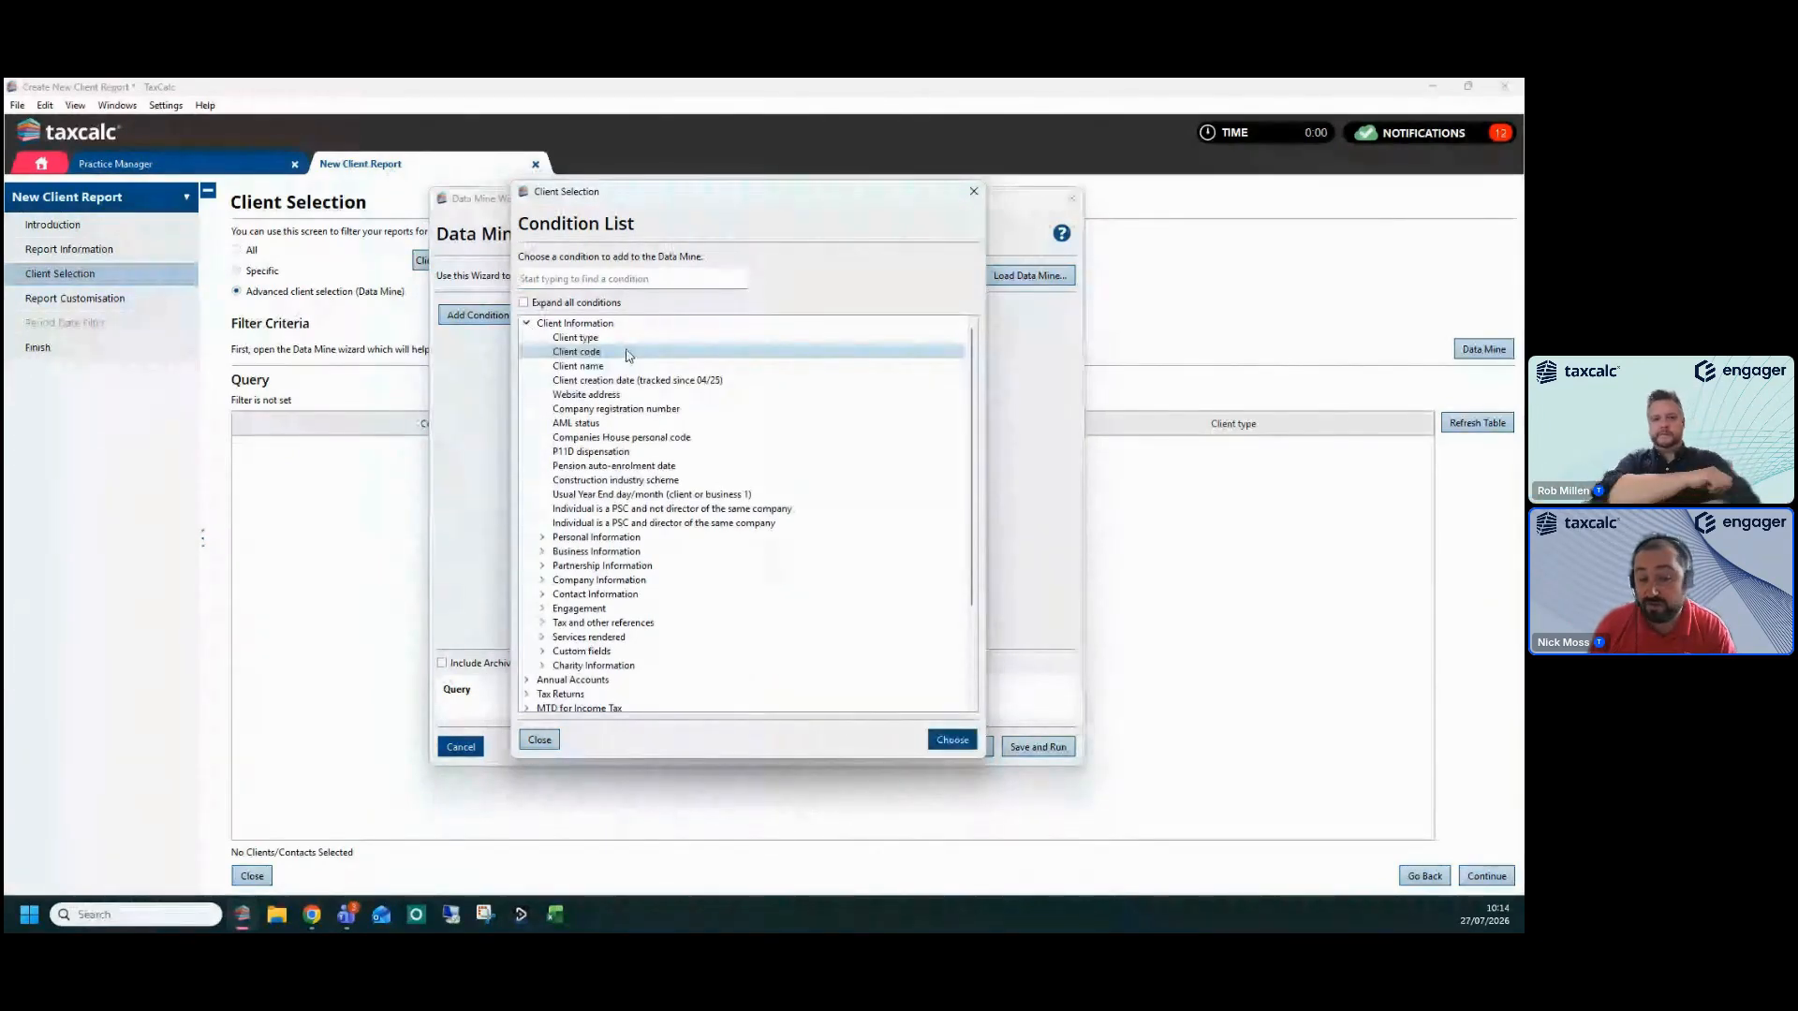
{"action": "left_click", "coordinate": [621, 366]}
{"action": "left_click", "coordinate": [542, 651]}
{"action": "scroll", "coordinate": [635, 653], "scroll_direction": "down", "scroll_amount": 3}
{"action": "scroll", "coordinate": [638, 654], "scroll_direction": "up", "scroll_amount": 3}
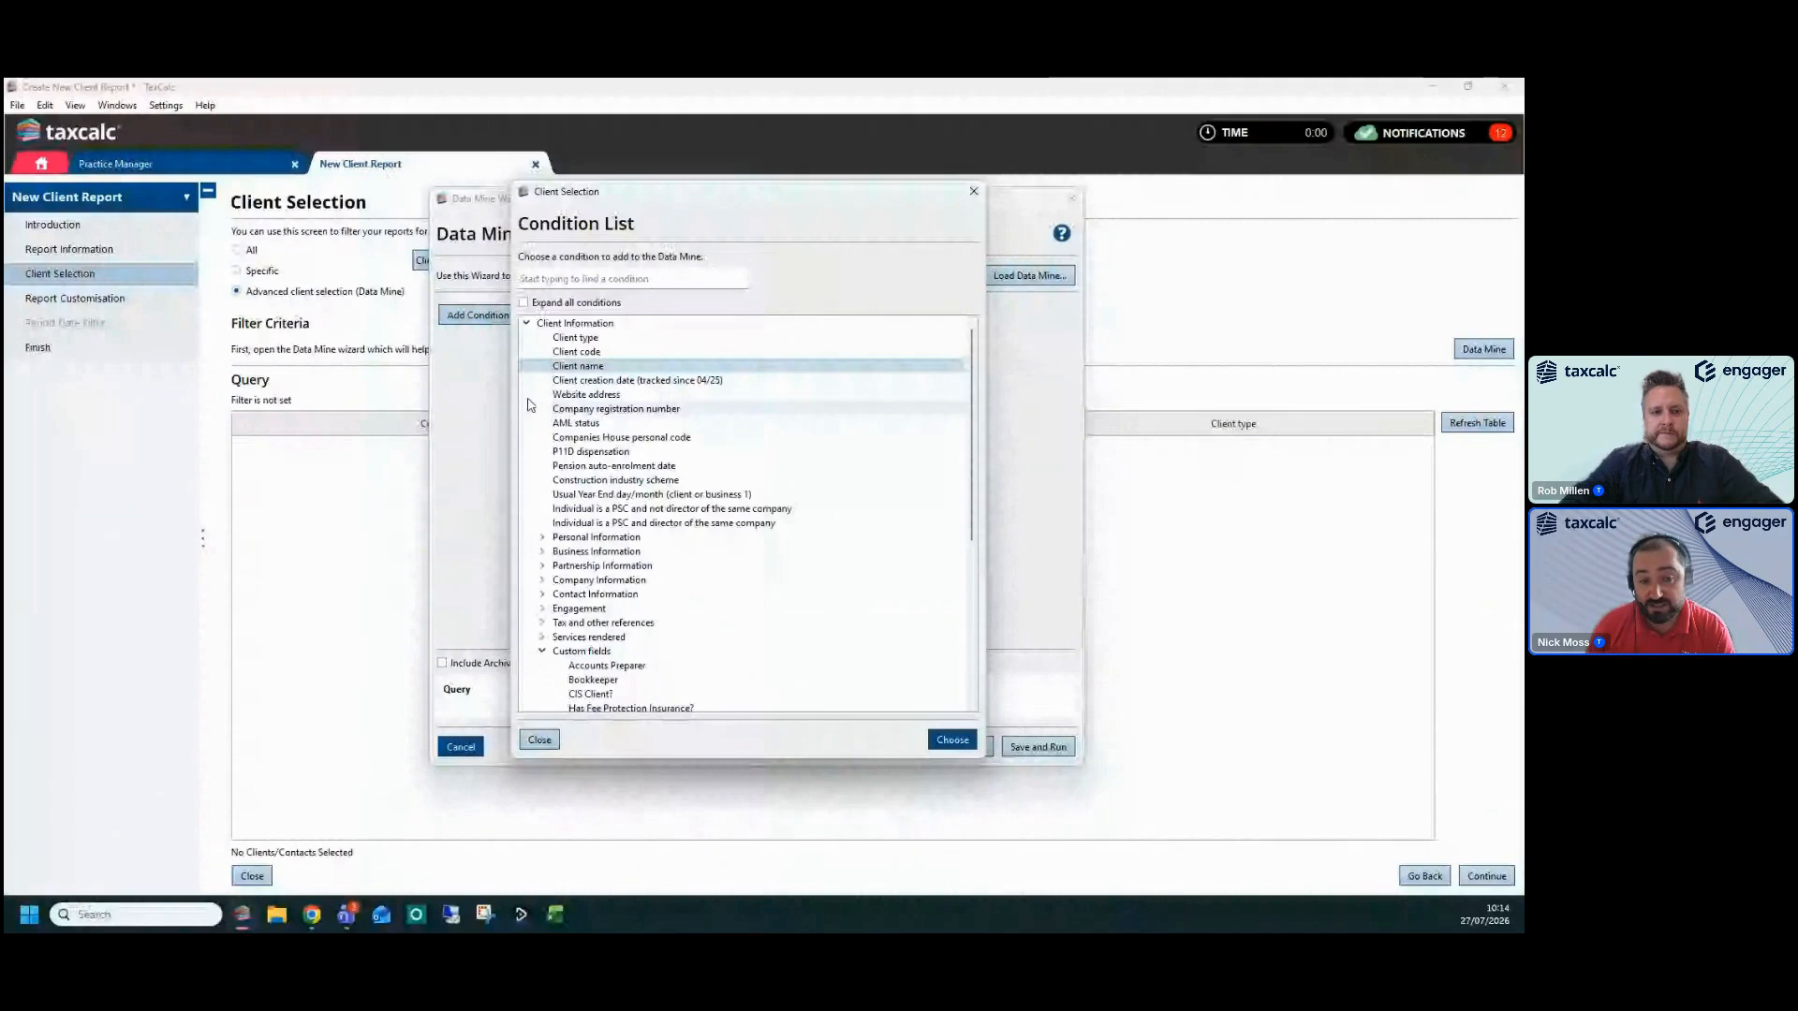
{"action": "left_click", "coordinate": [526, 323]}
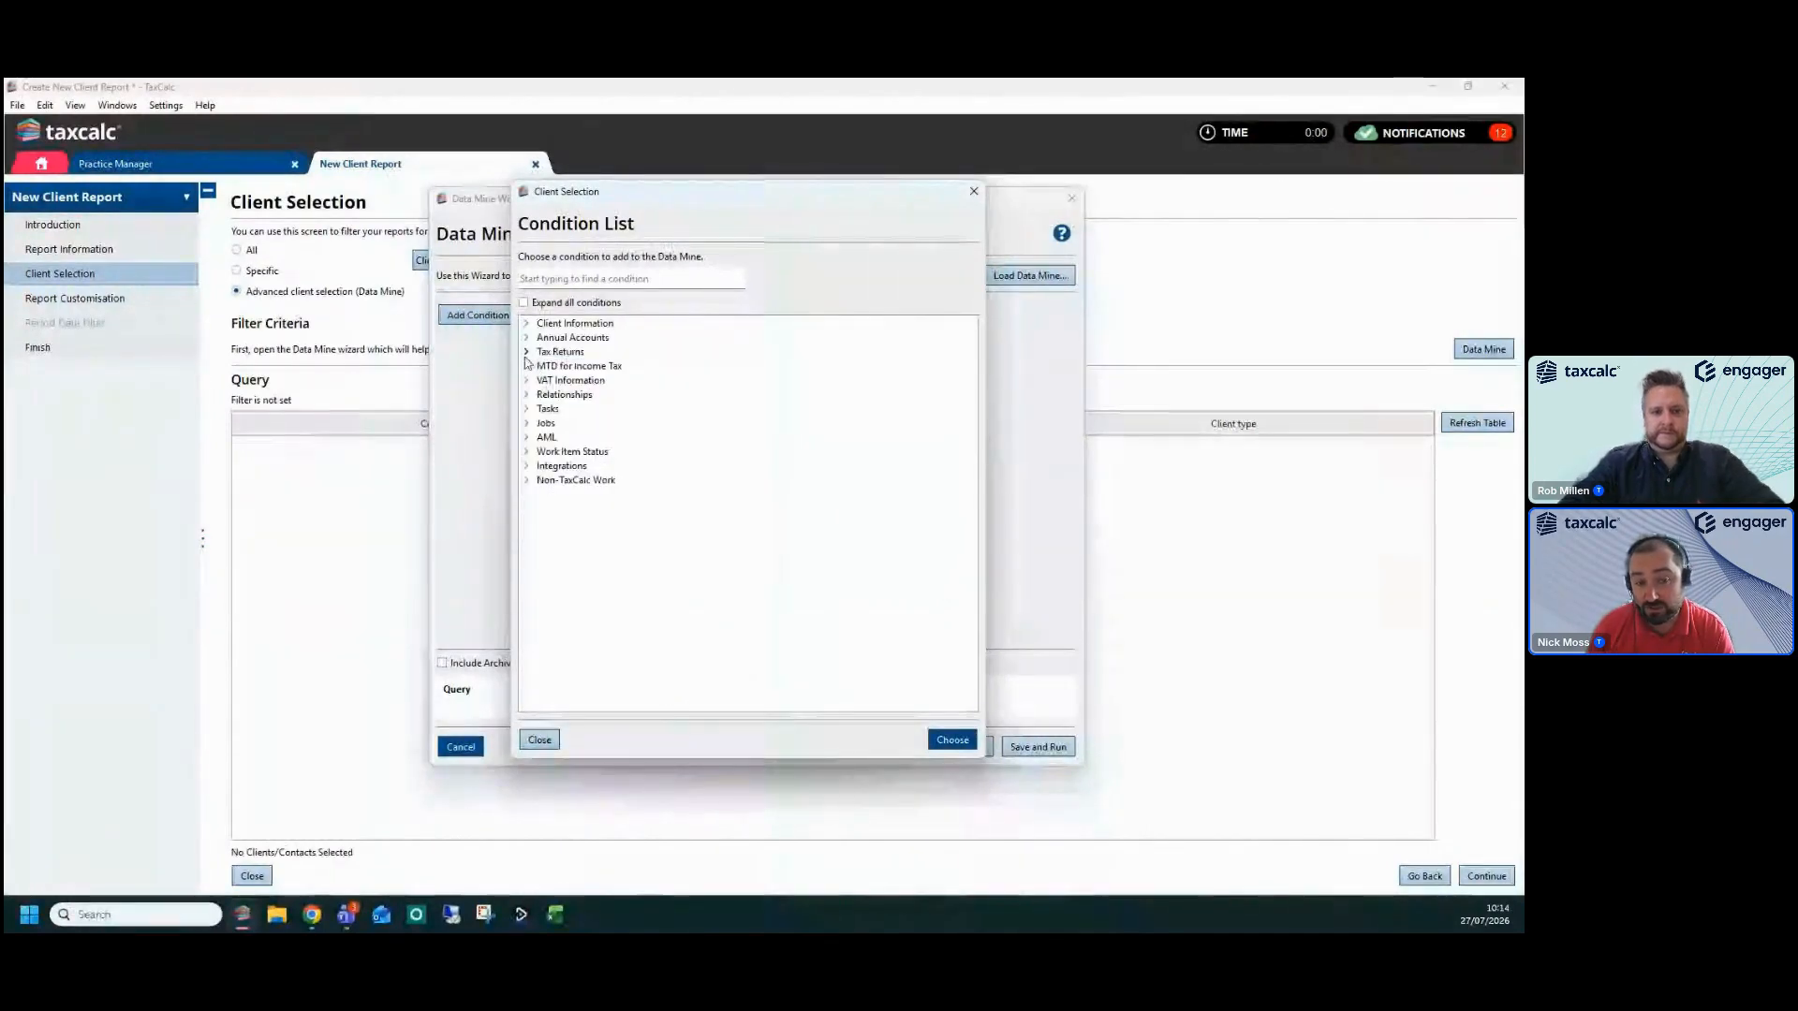
Add the 2025 personal tax condition Payments on Account due next year (July) to the Data Mine query
{"action": "left_click", "coordinate": [527, 352]}
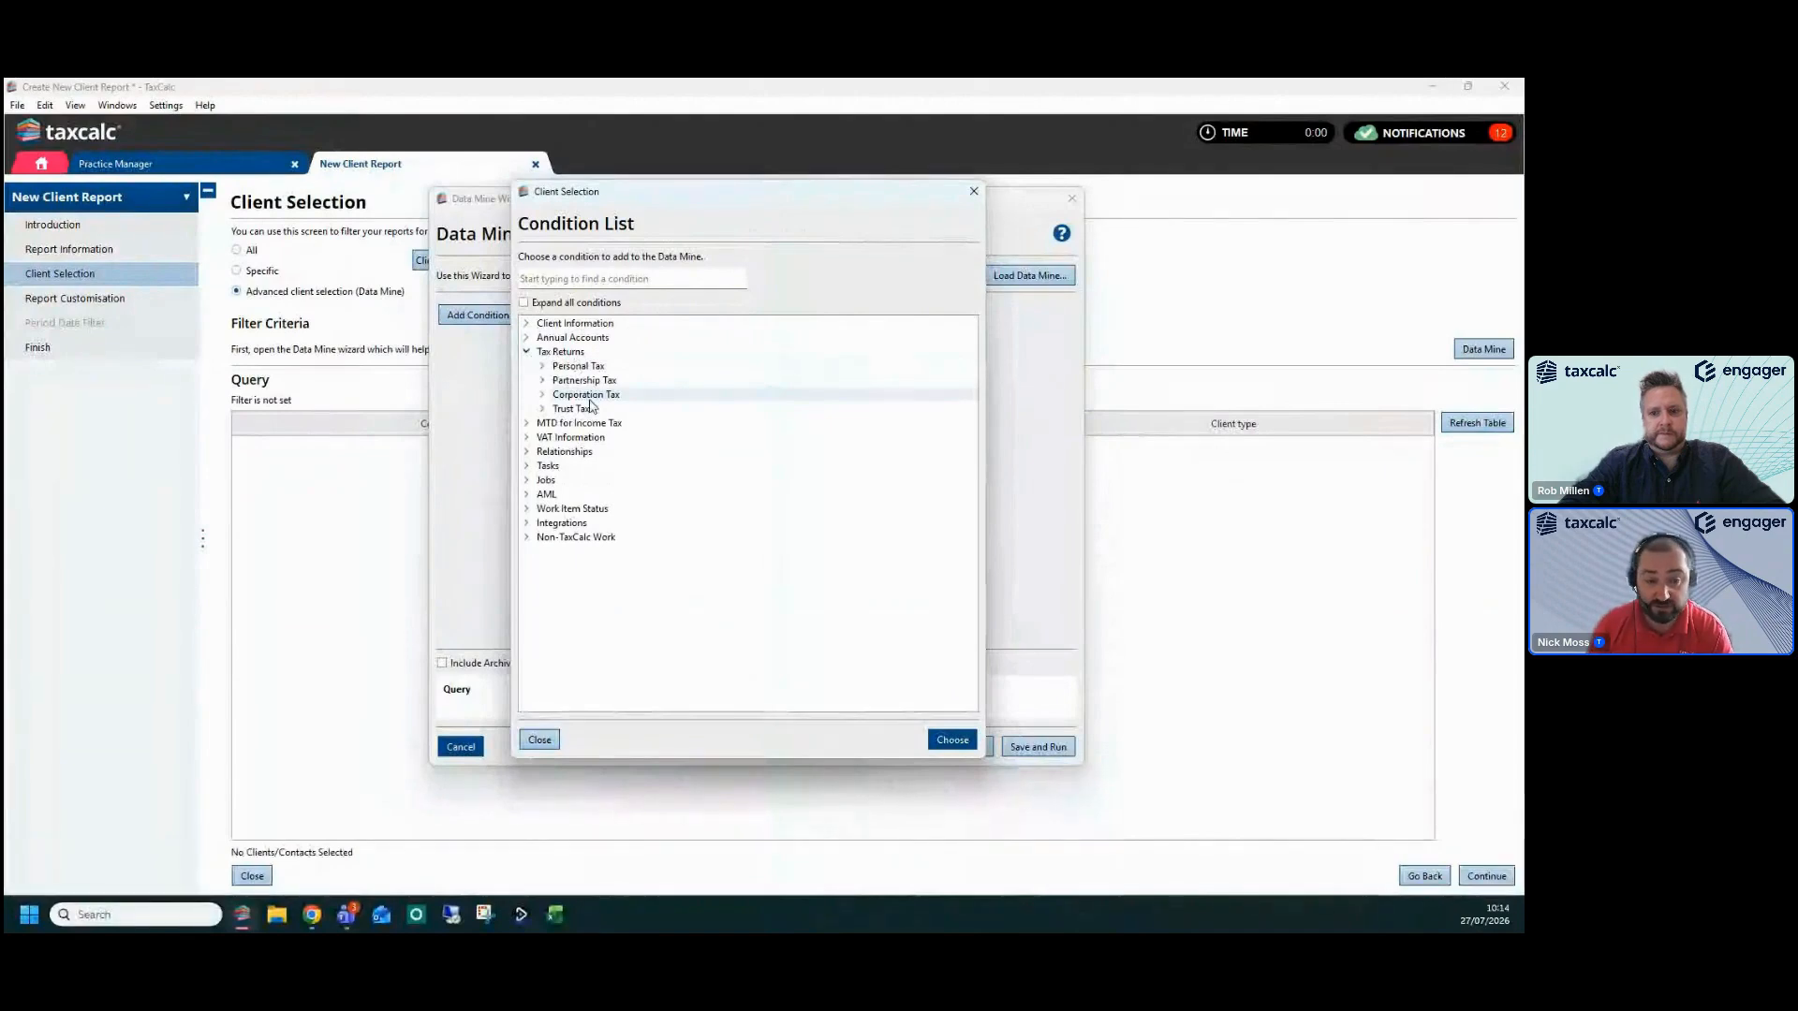
{"action": "left_click", "coordinate": [542, 367]}
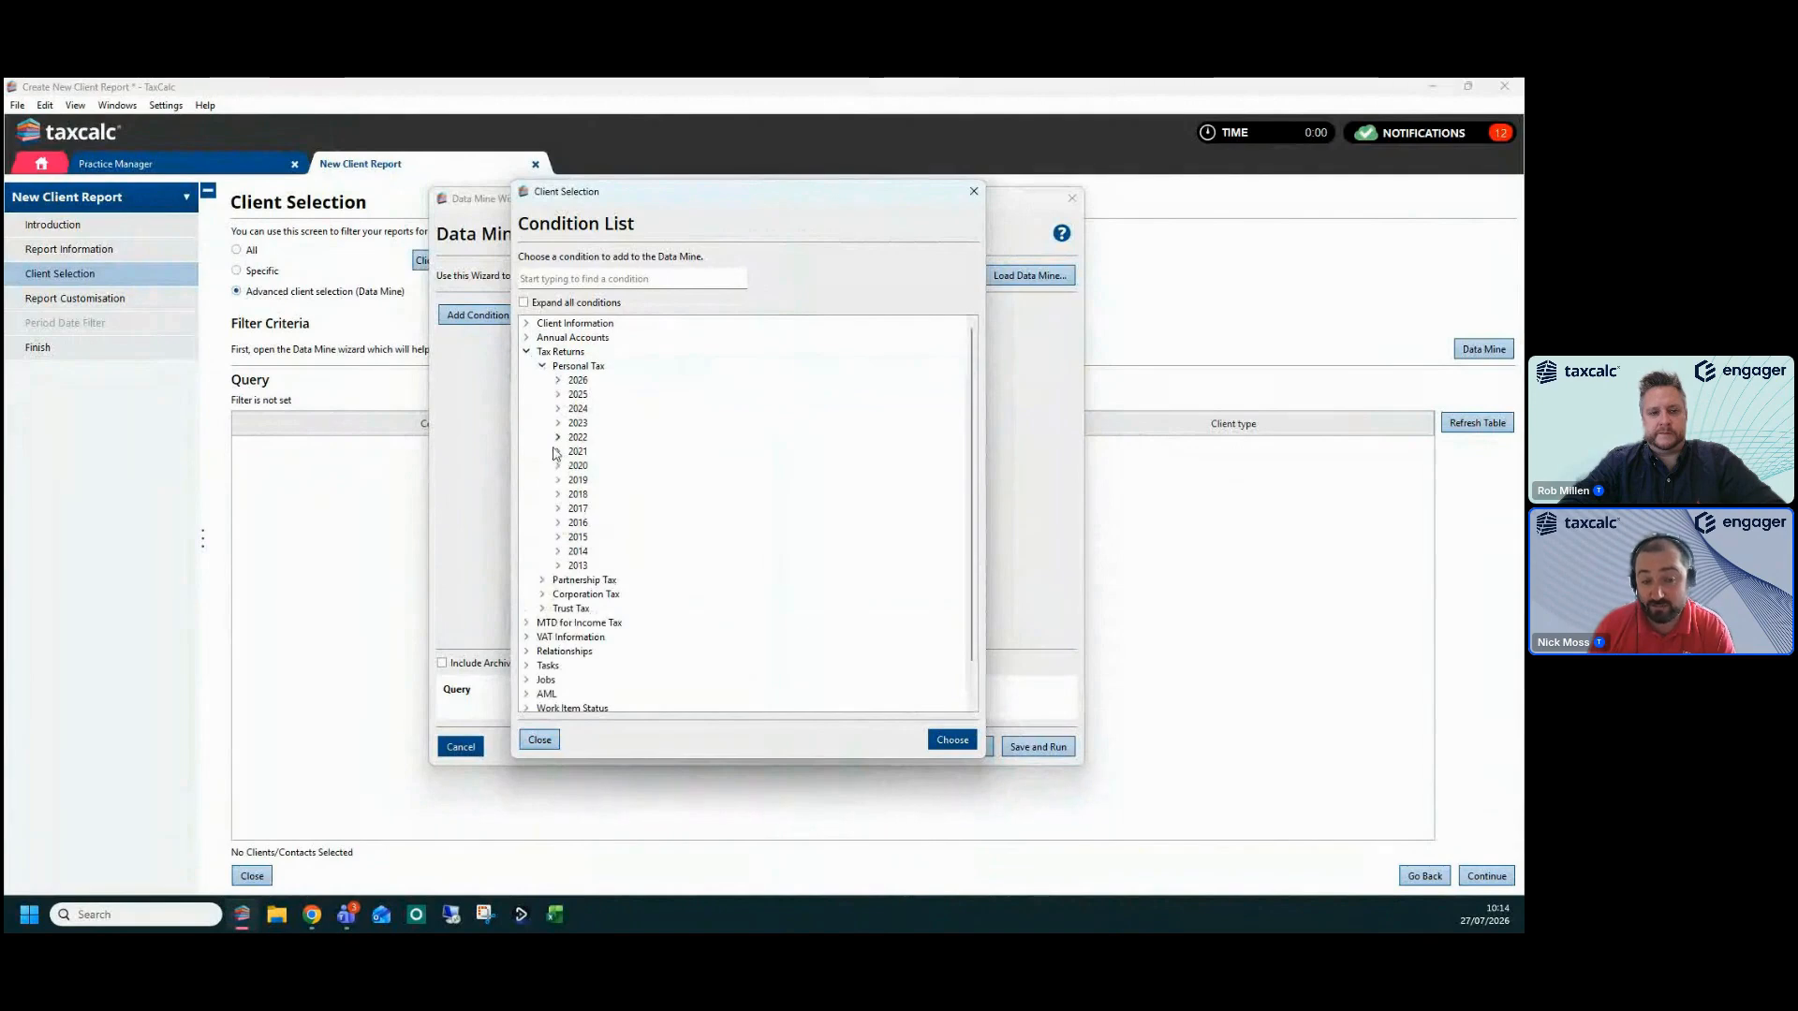
{"action": "left_click", "coordinate": [560, 396]}
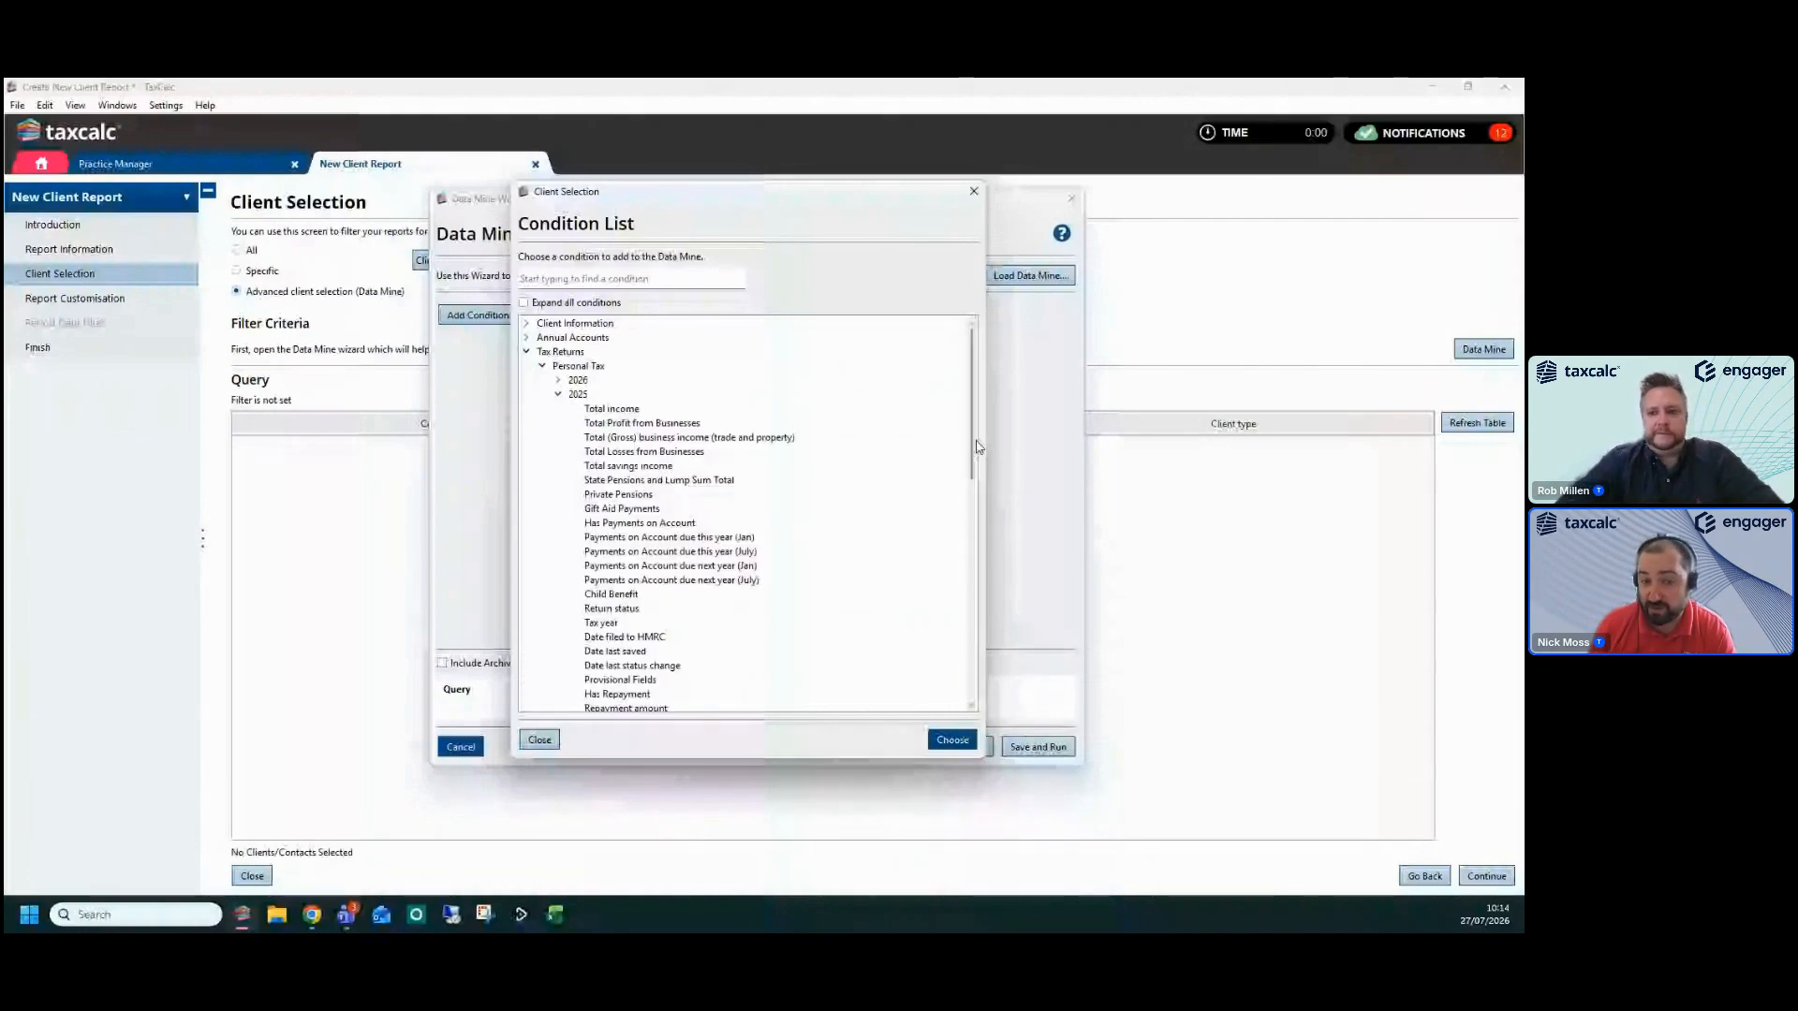
{"action": "scroll", "coordinate": [974, 450], "scroll_direction": "down", "scroll_amount": 1}
{"action": "left_click_drag", "start_coordinate": [972, 461], "coordinate": [972, 475]}
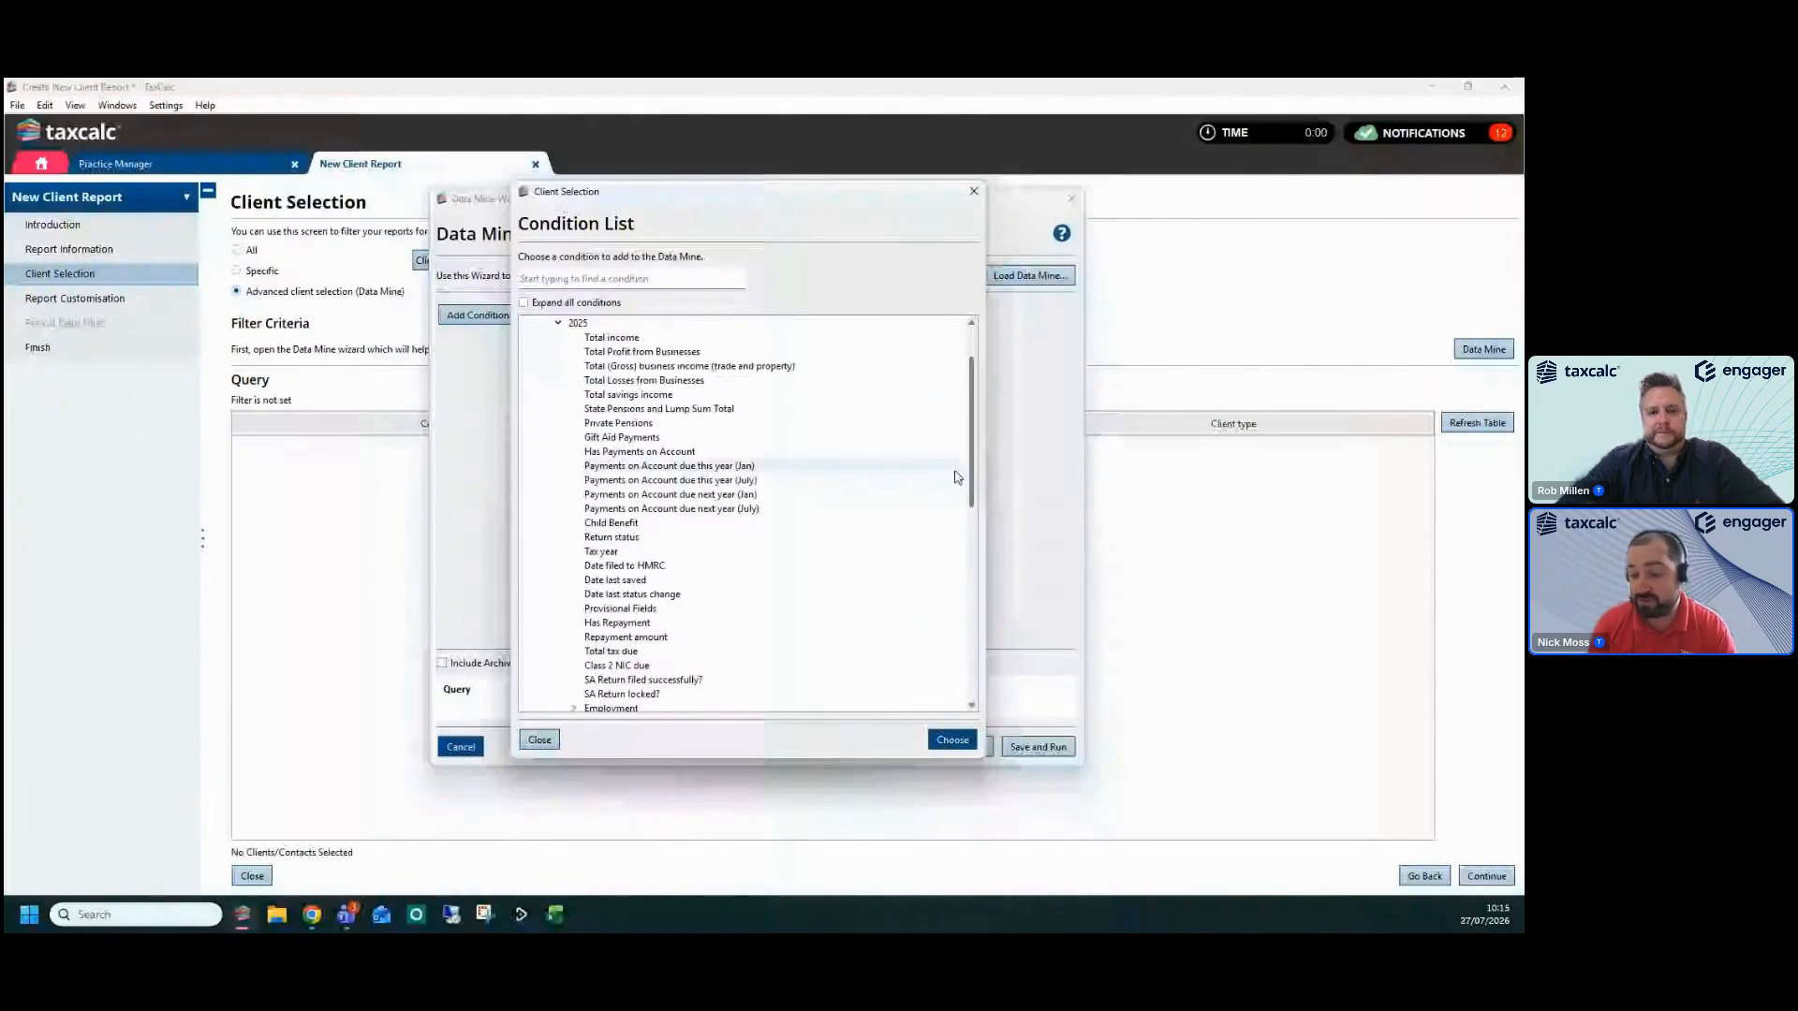
{"action": "left_click", "coordinate": [653, 339]}
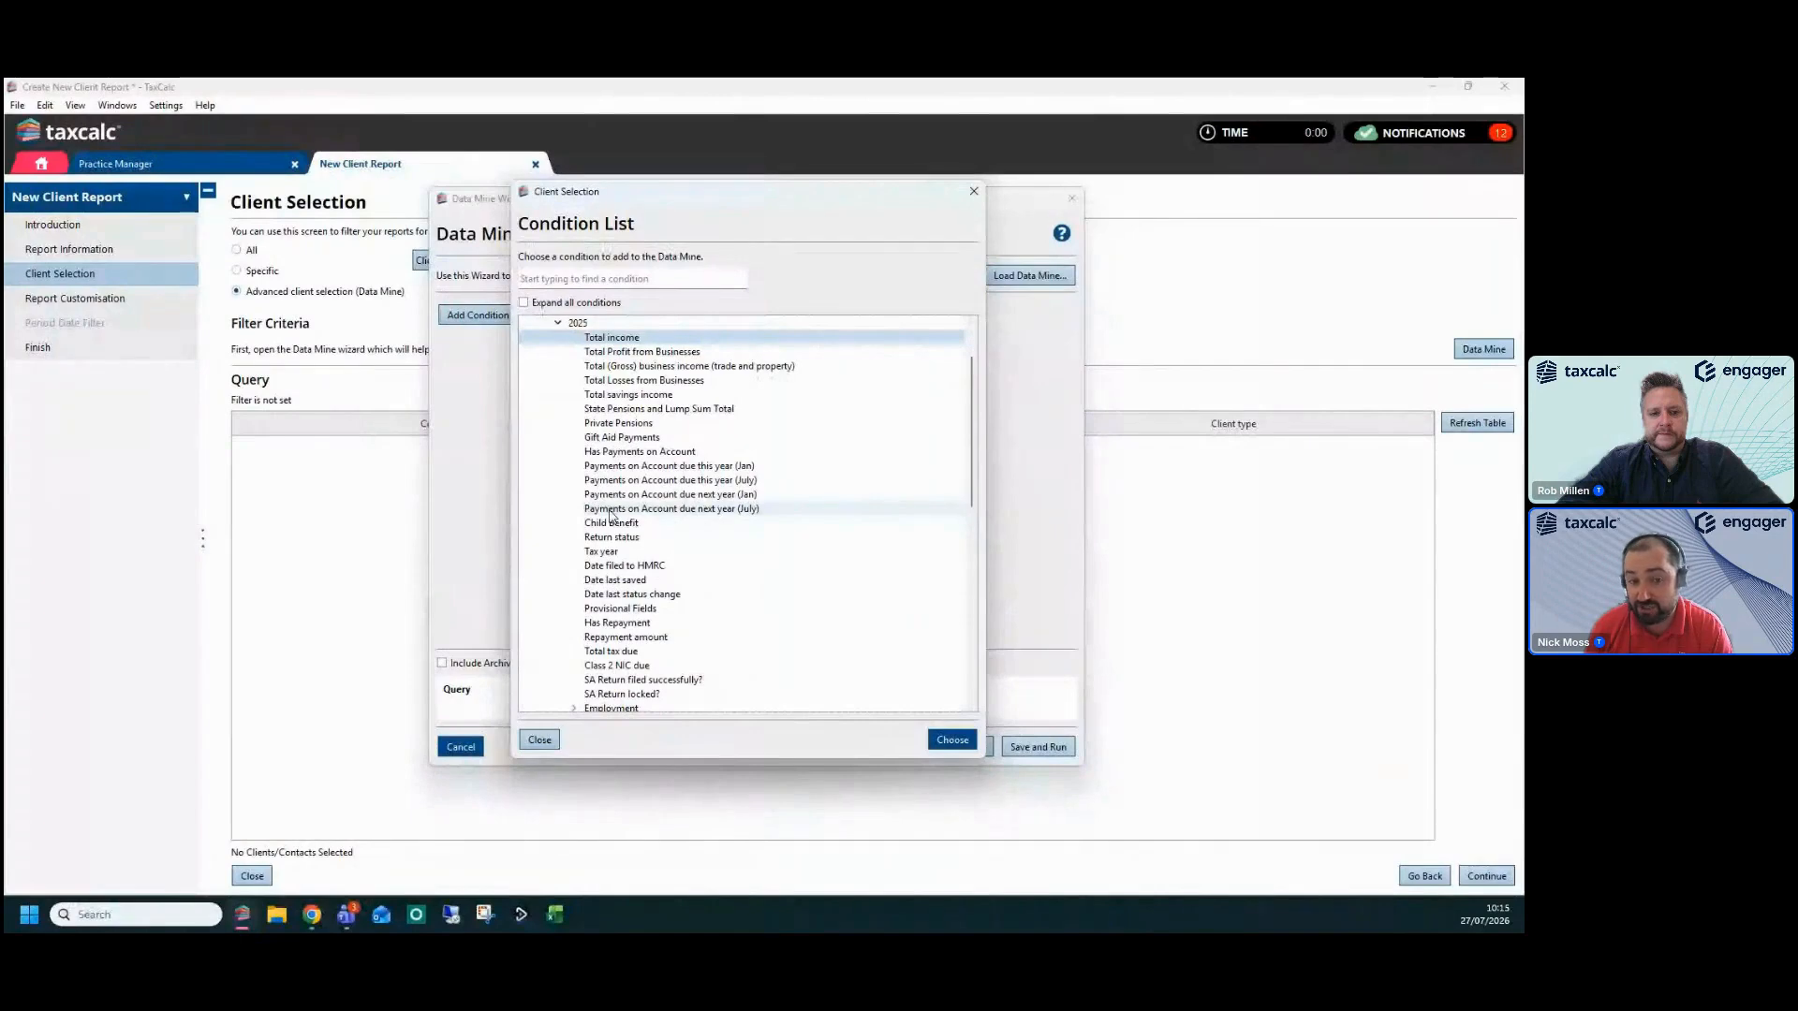
{"action": "left_click", "coordinate": [614, 510]}
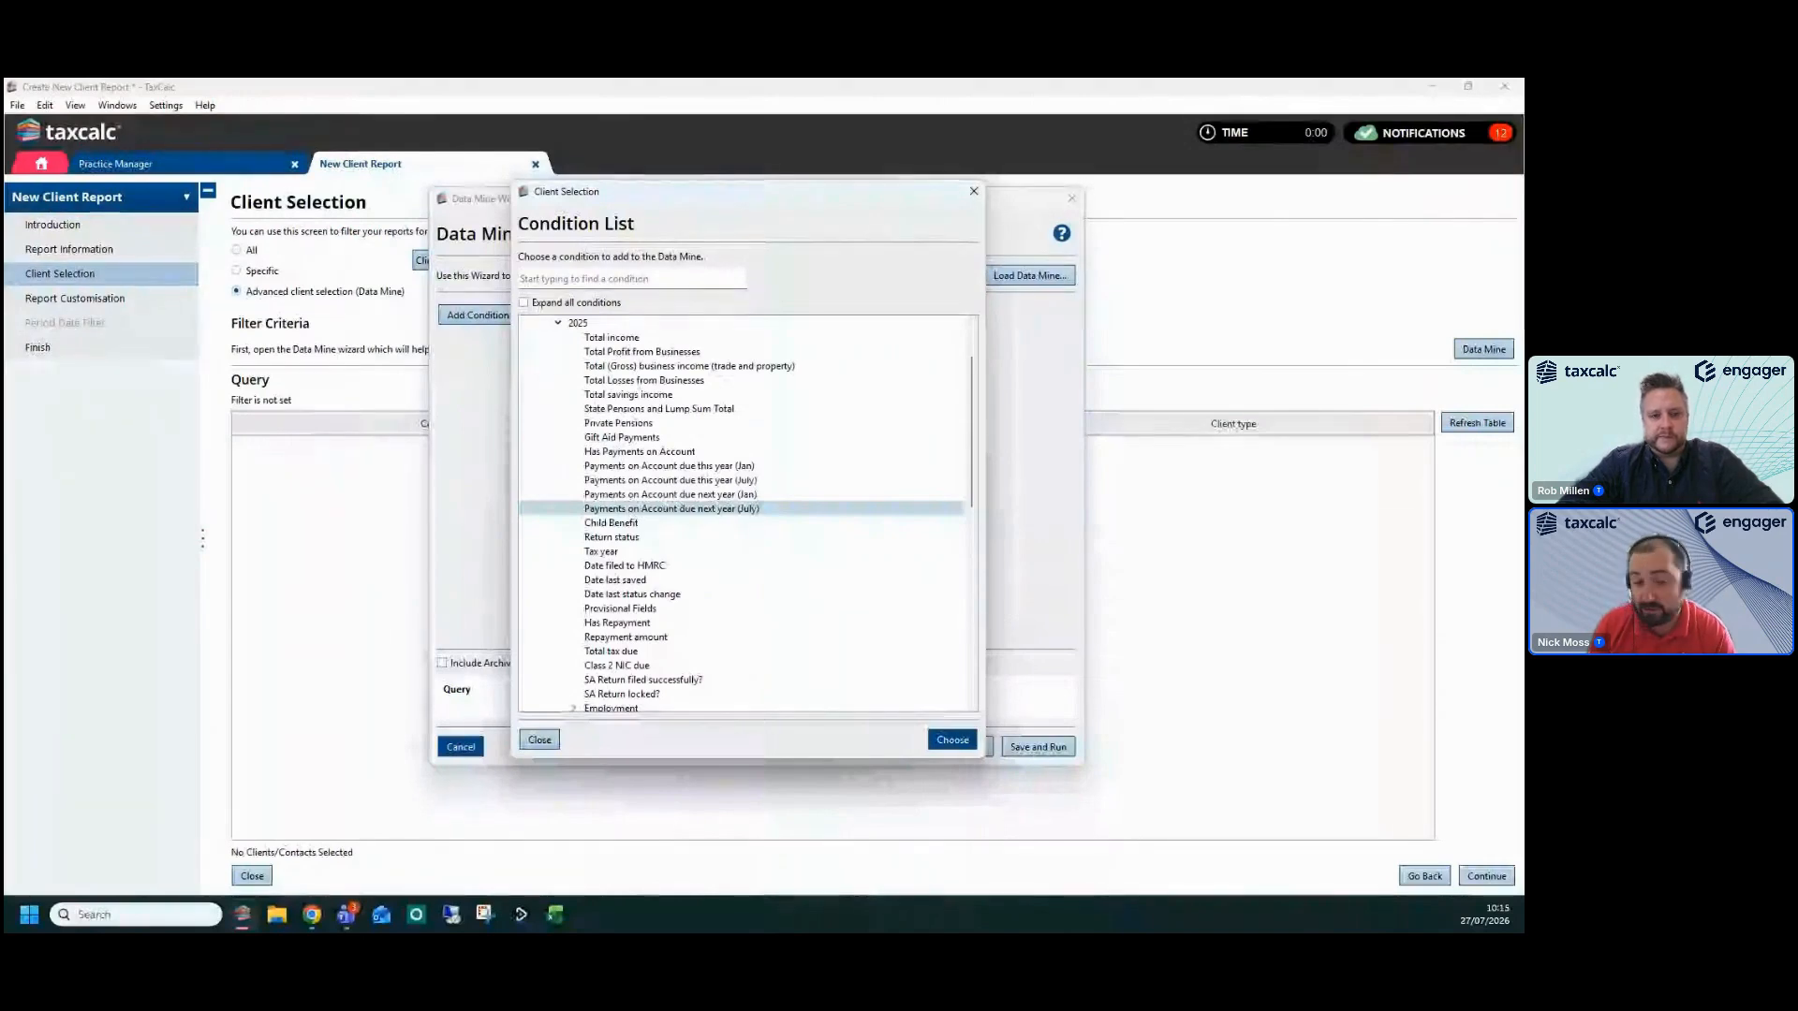
{"action": "double_click", "coordinate": [785, 514]}
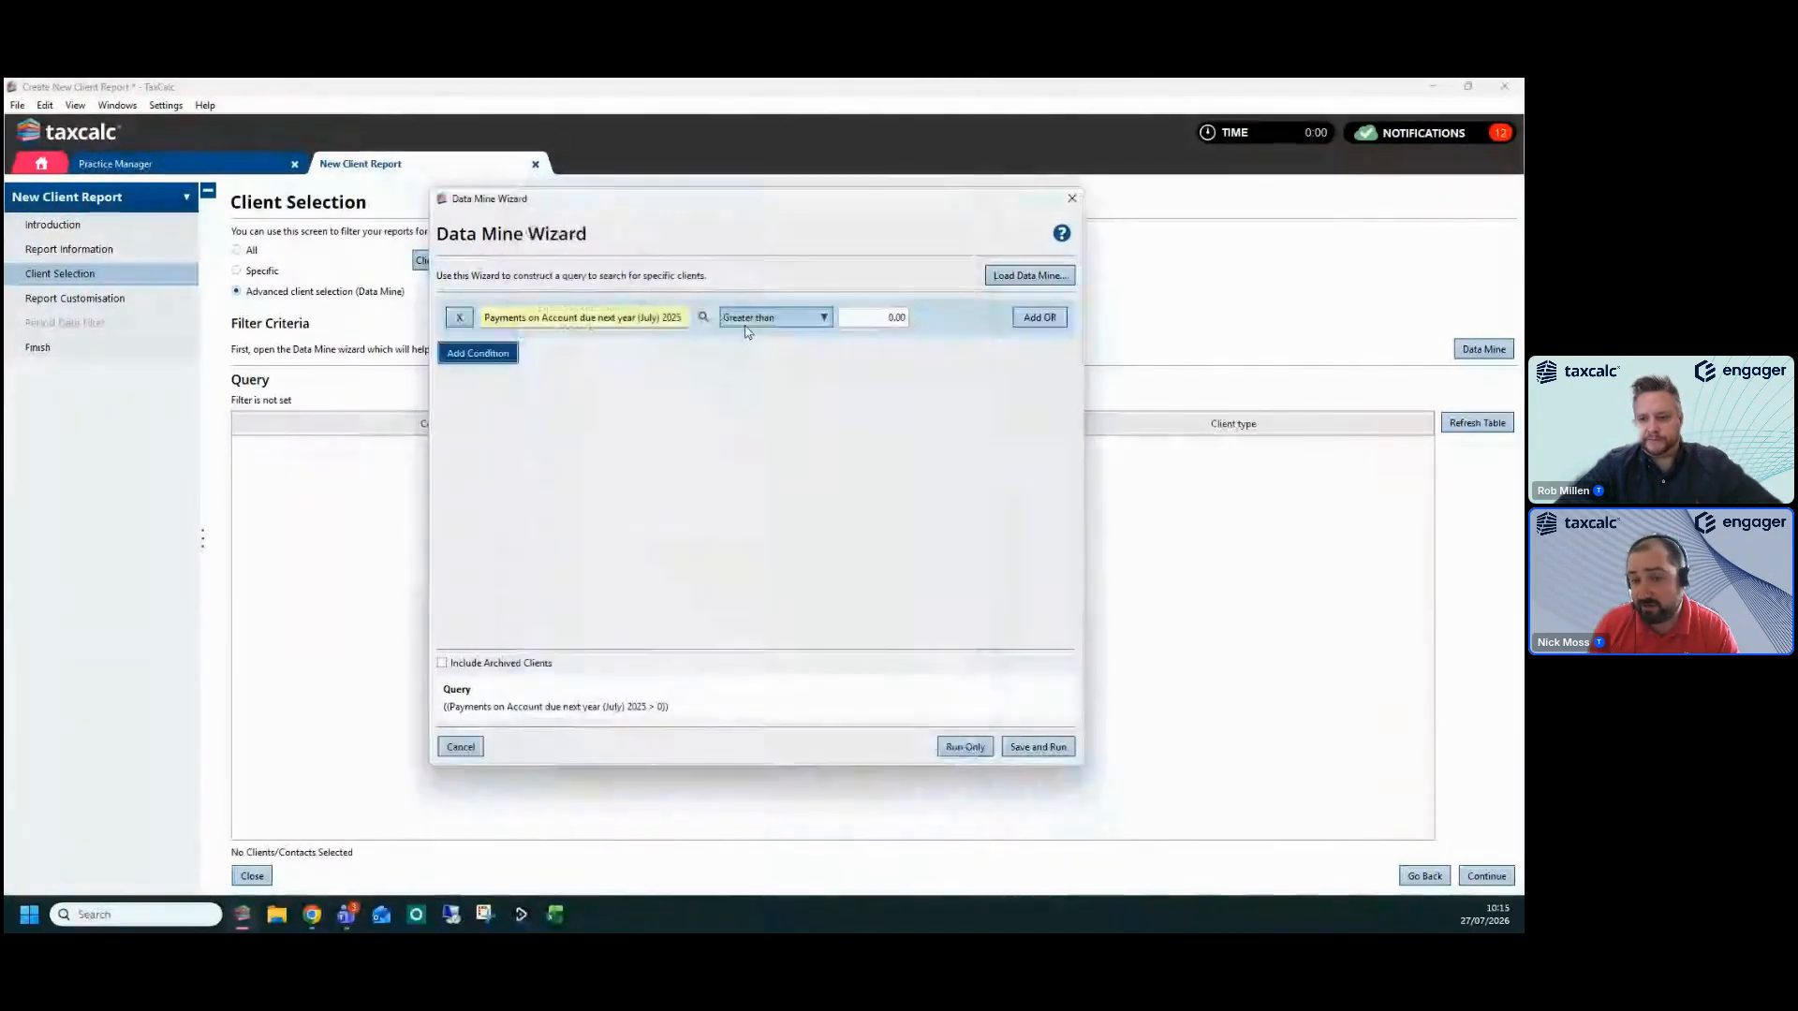
Run the query for July payments greater than 0.00 without saving it, and review the matching clients
{"action": "left_click", "coordinate": [871, 318]}
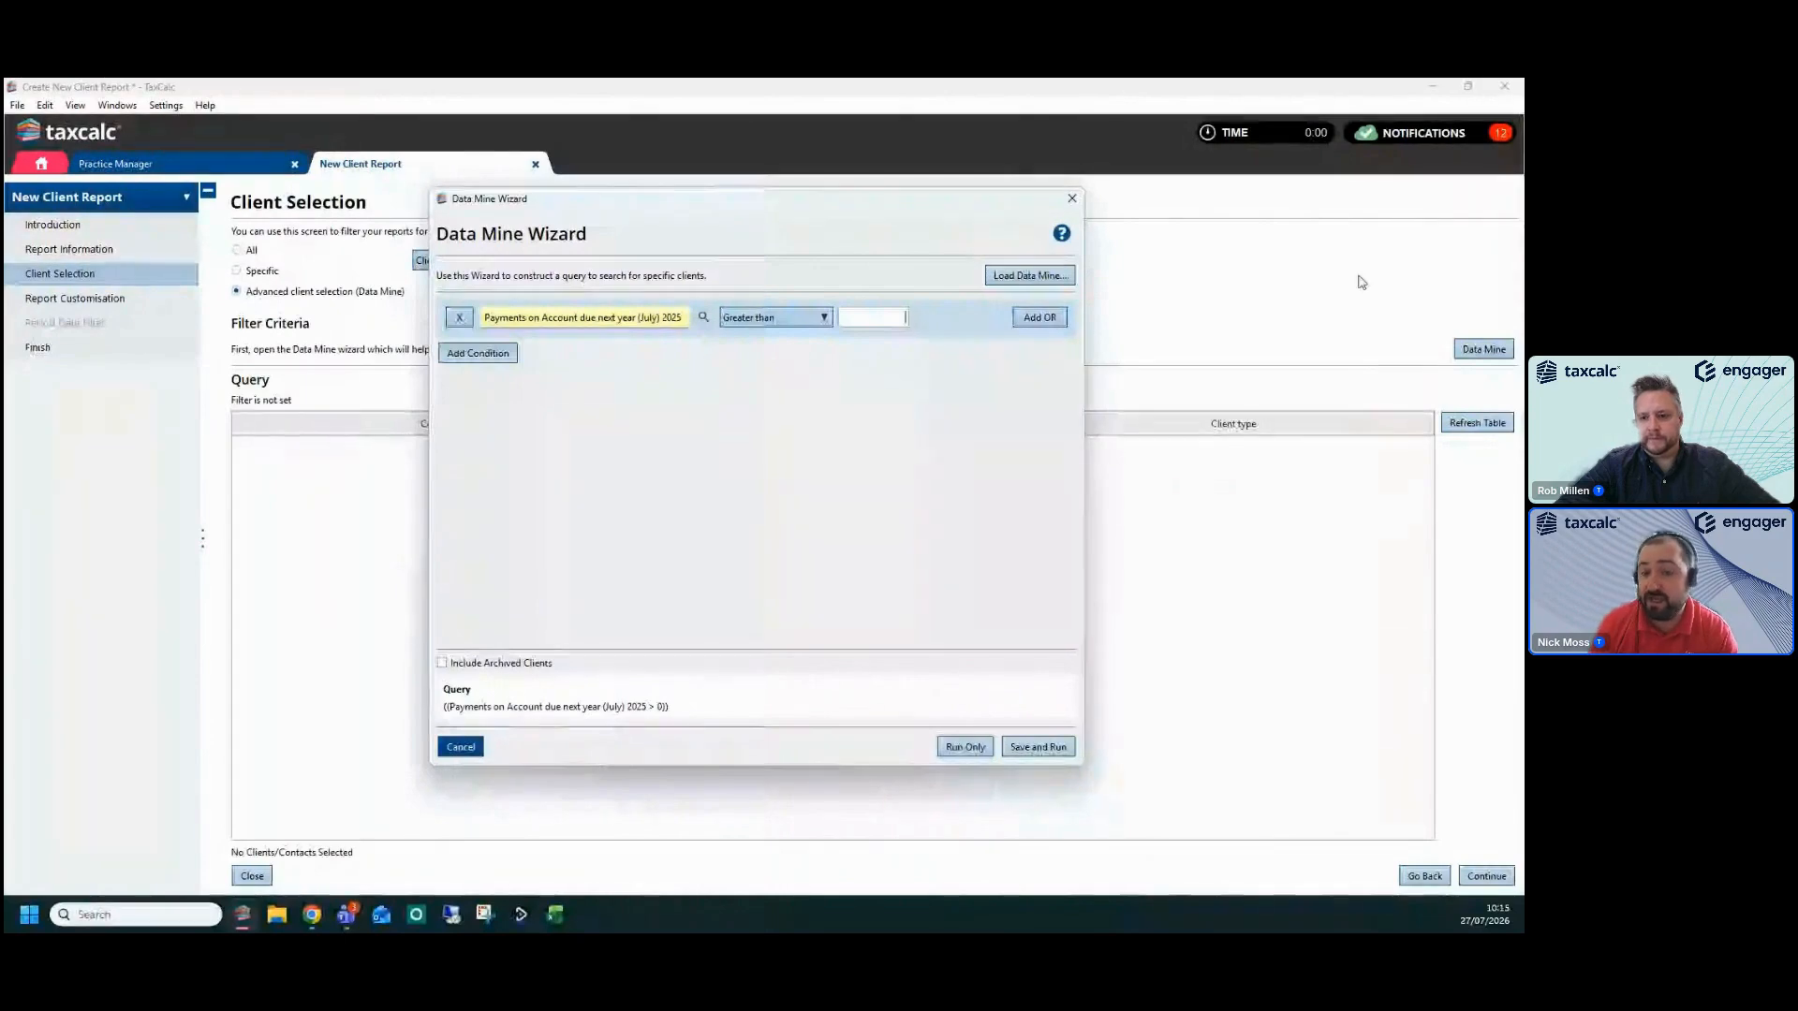
{"action": "type", "text": "0"}
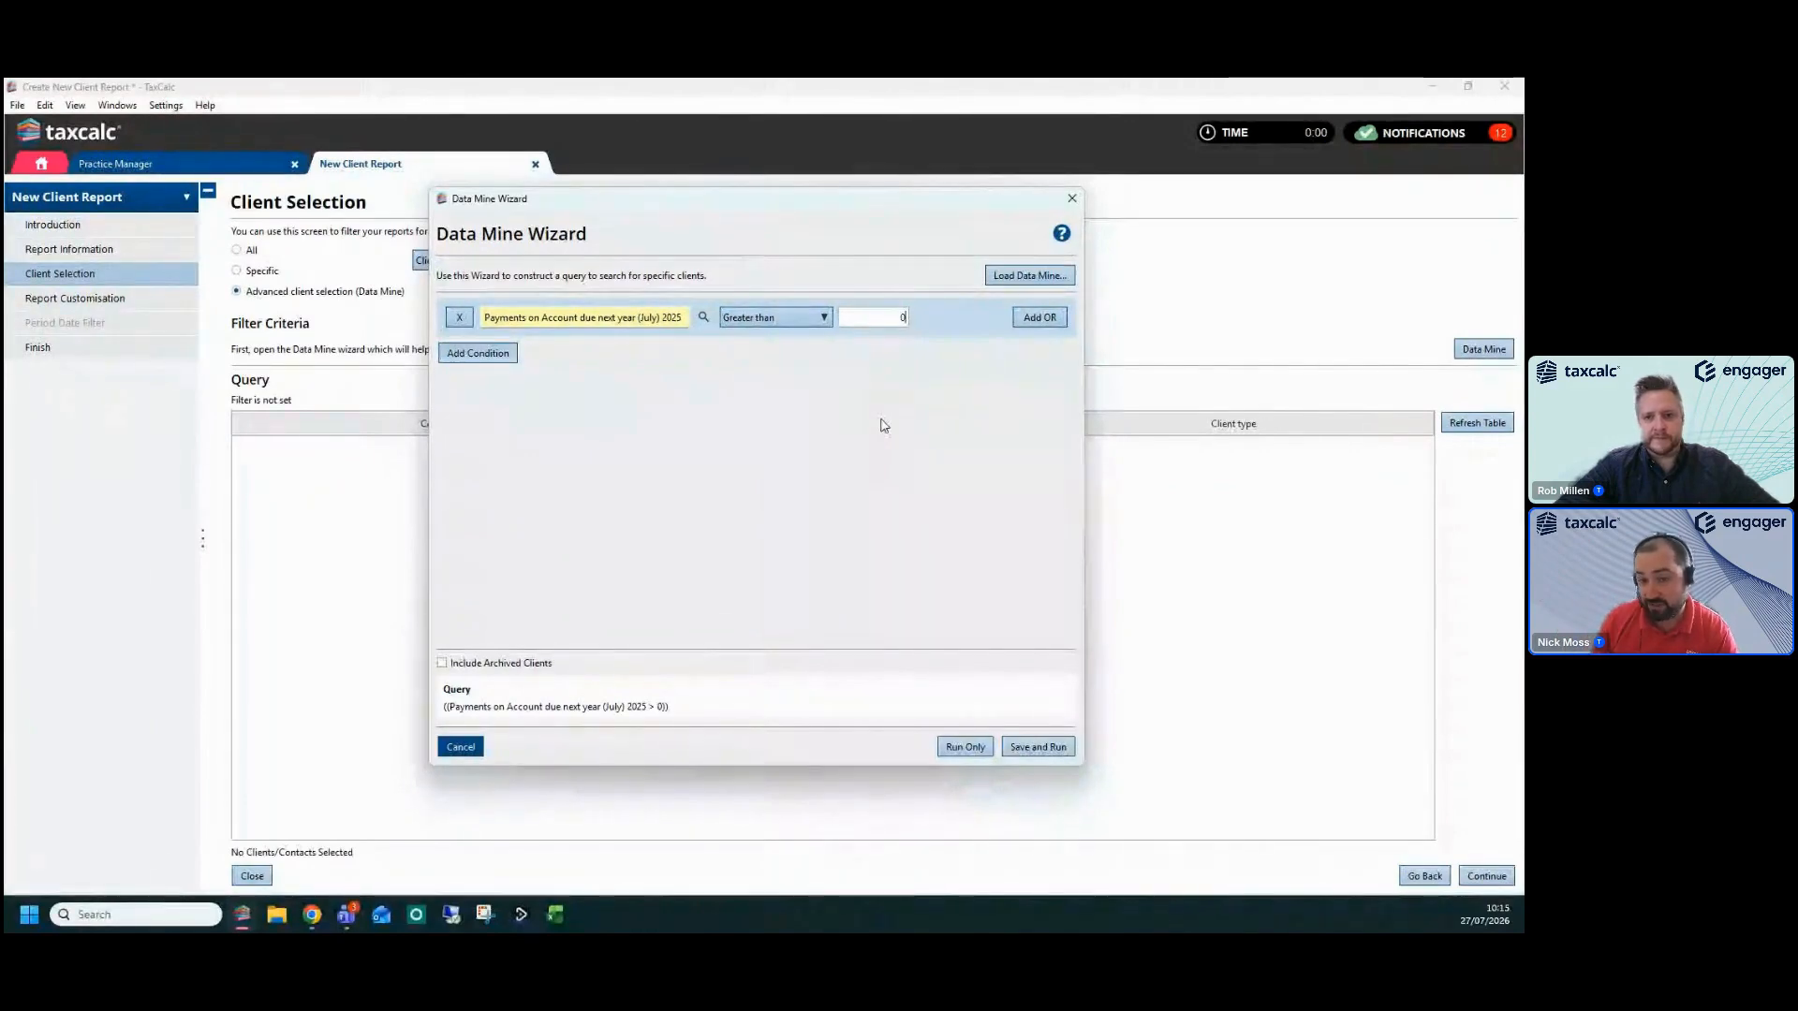
{"action": "type", "text": ".00"}
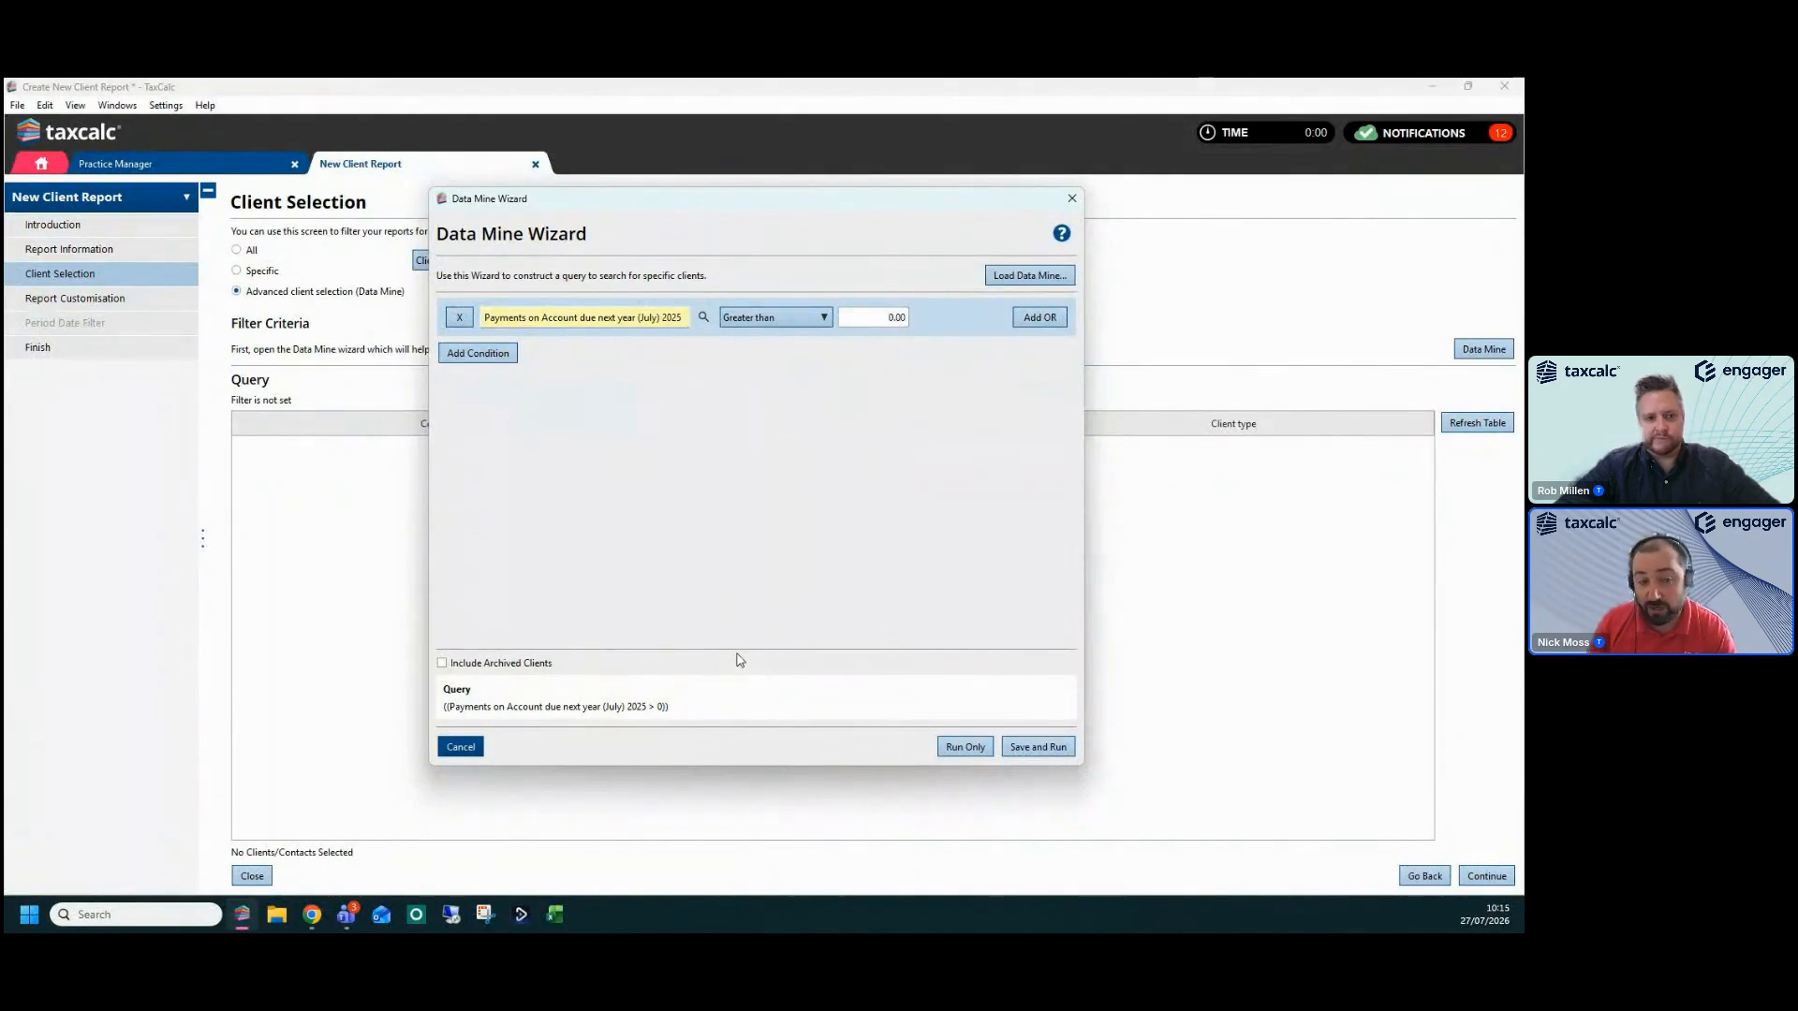
{"action": "left_click", "coordinate": [966, 753]}
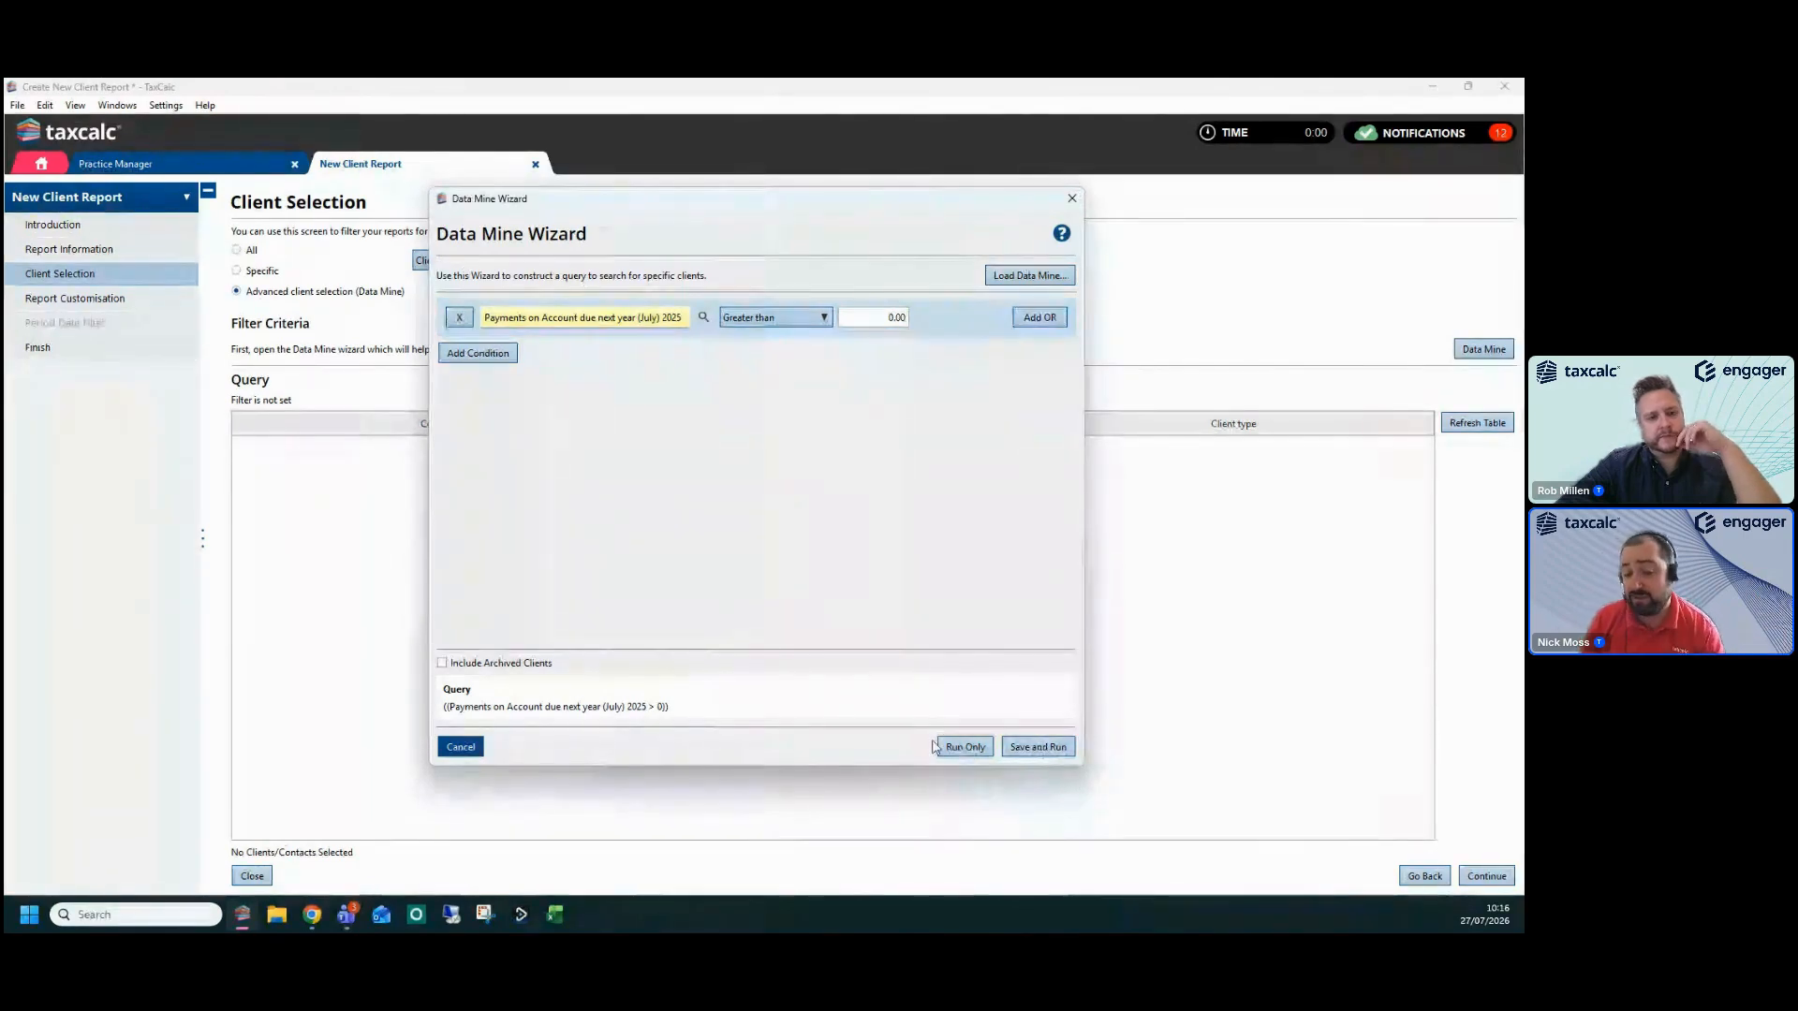
{"action": "left_click", "coordinate": [963, 747]}
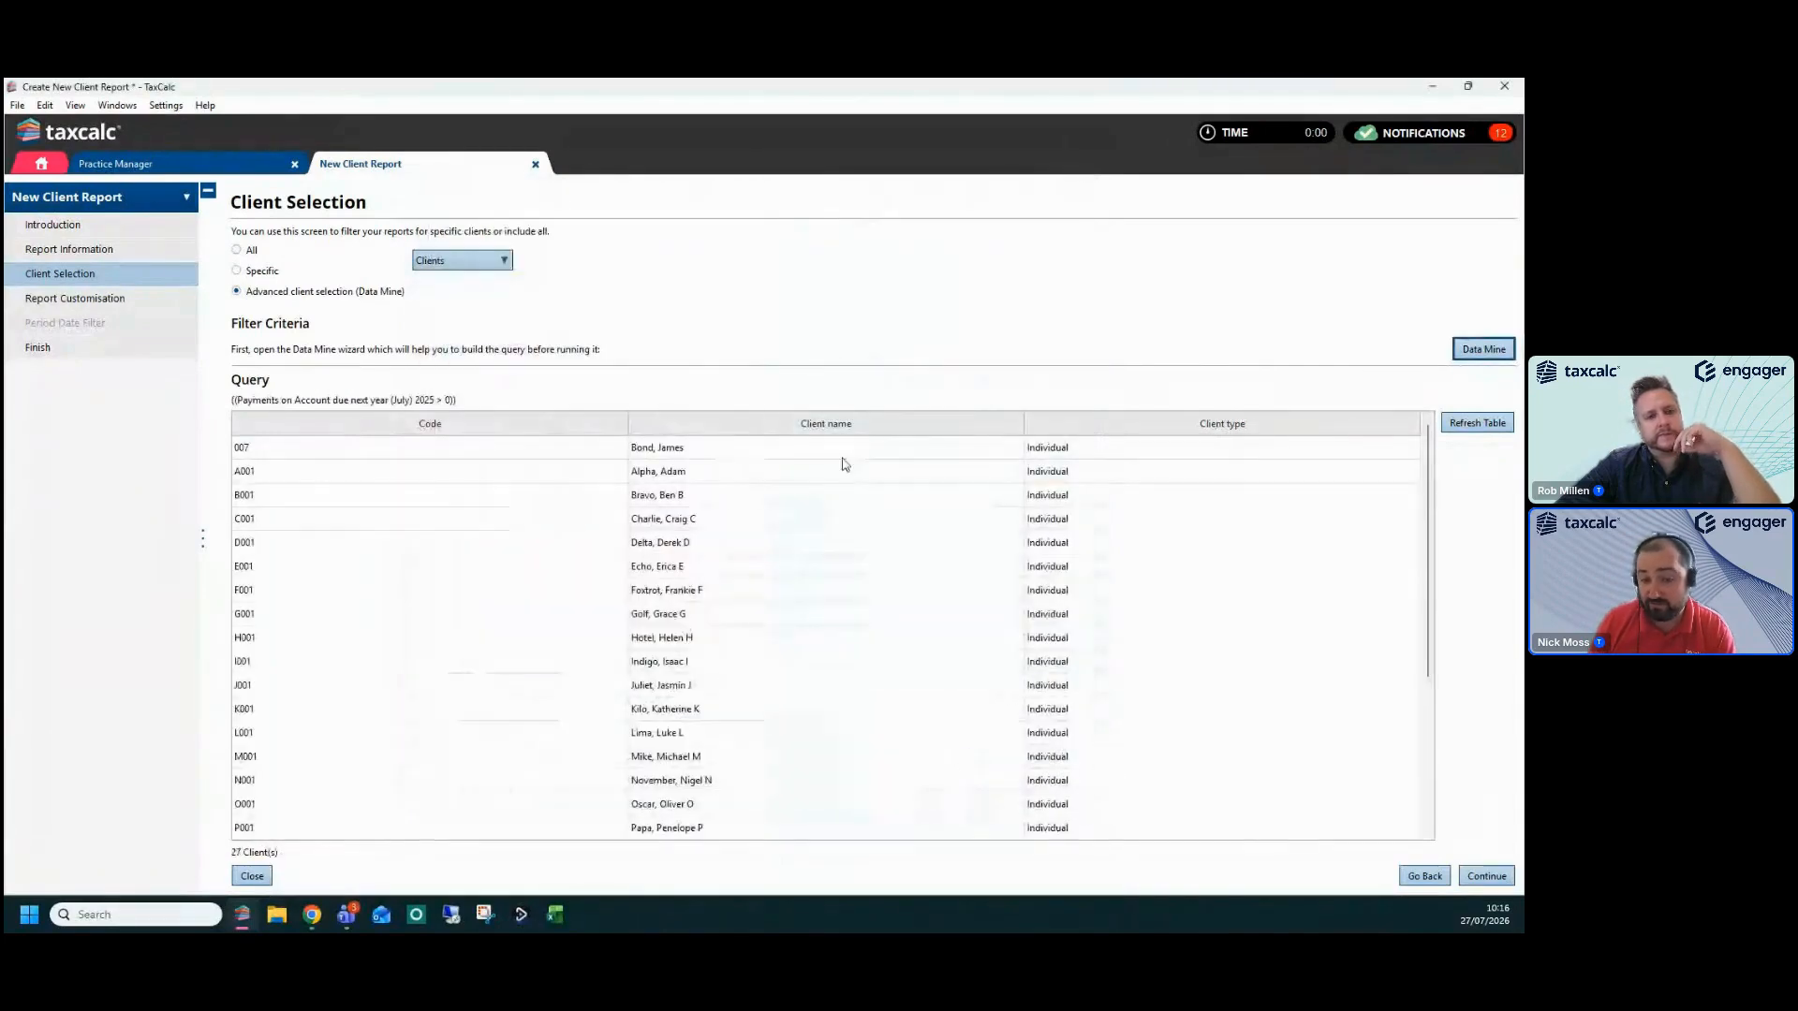
{"action": "scroll", "coordinate": [786, 480], "scroll_direction": "down", "scroll_amount": 3}
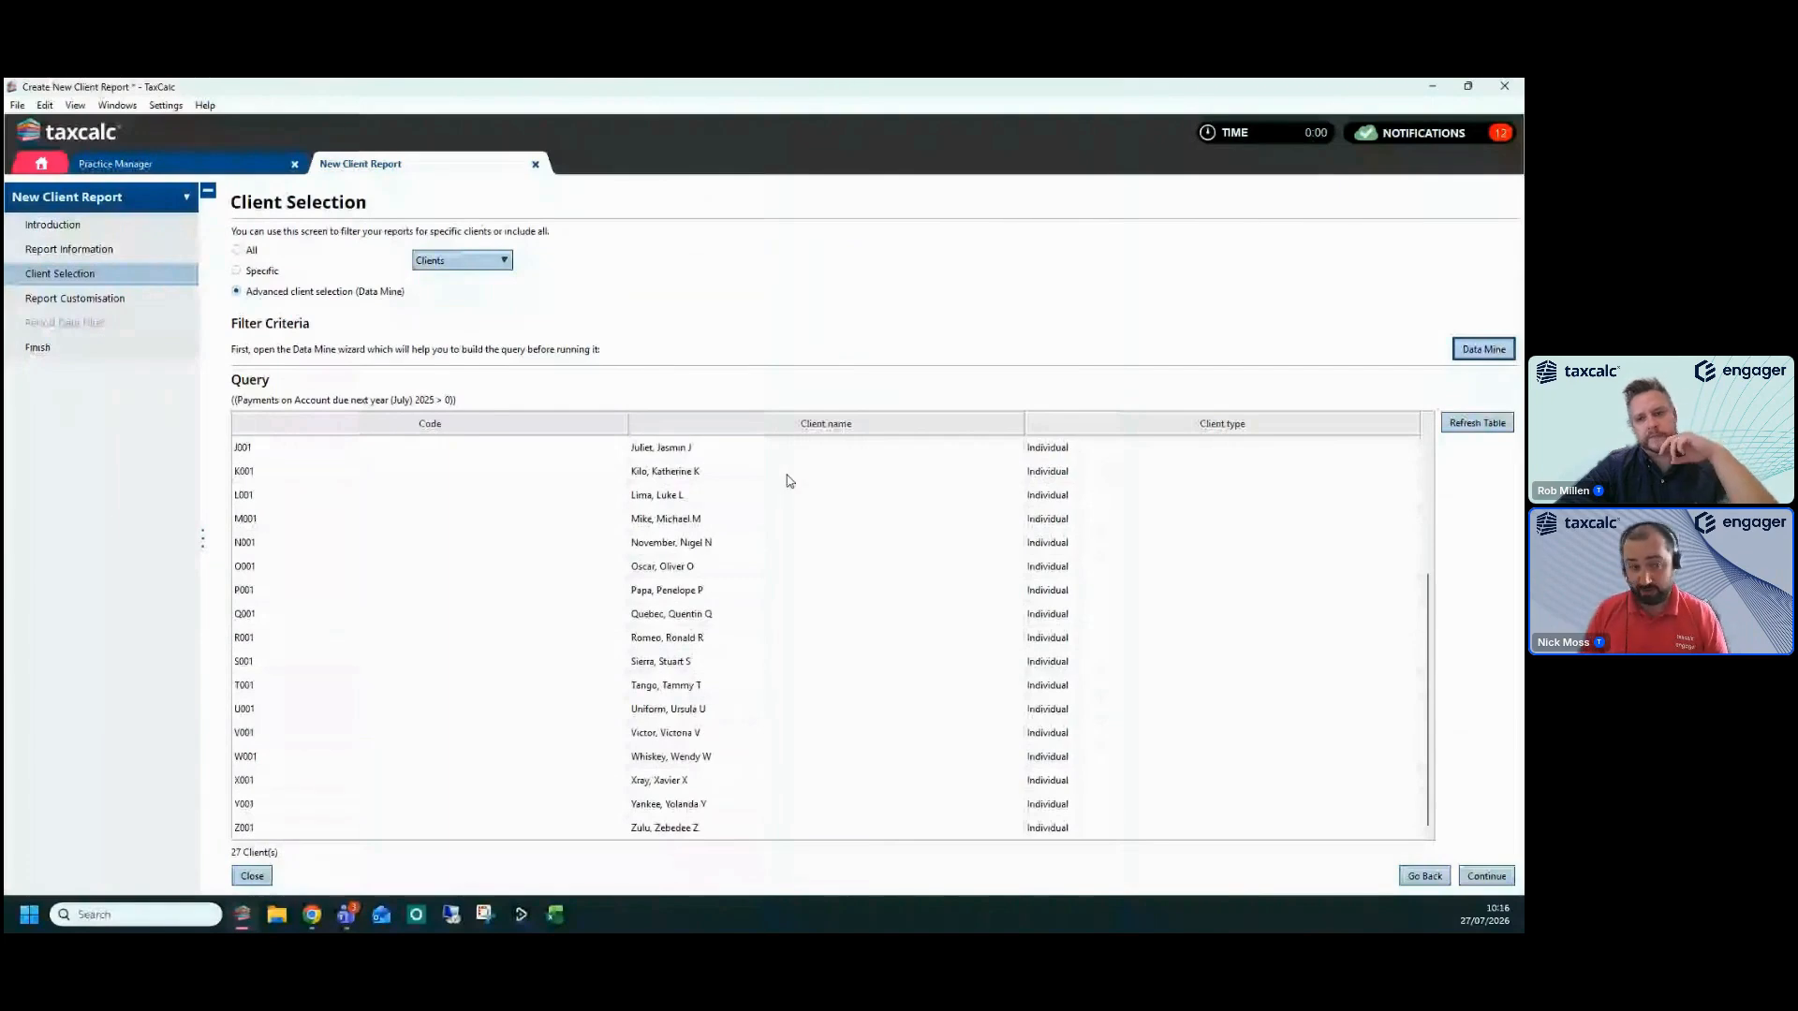
{"action": "scroll", "coordinate": [739, 656], "scroll_direction": "up", "scroll_amount": 3}
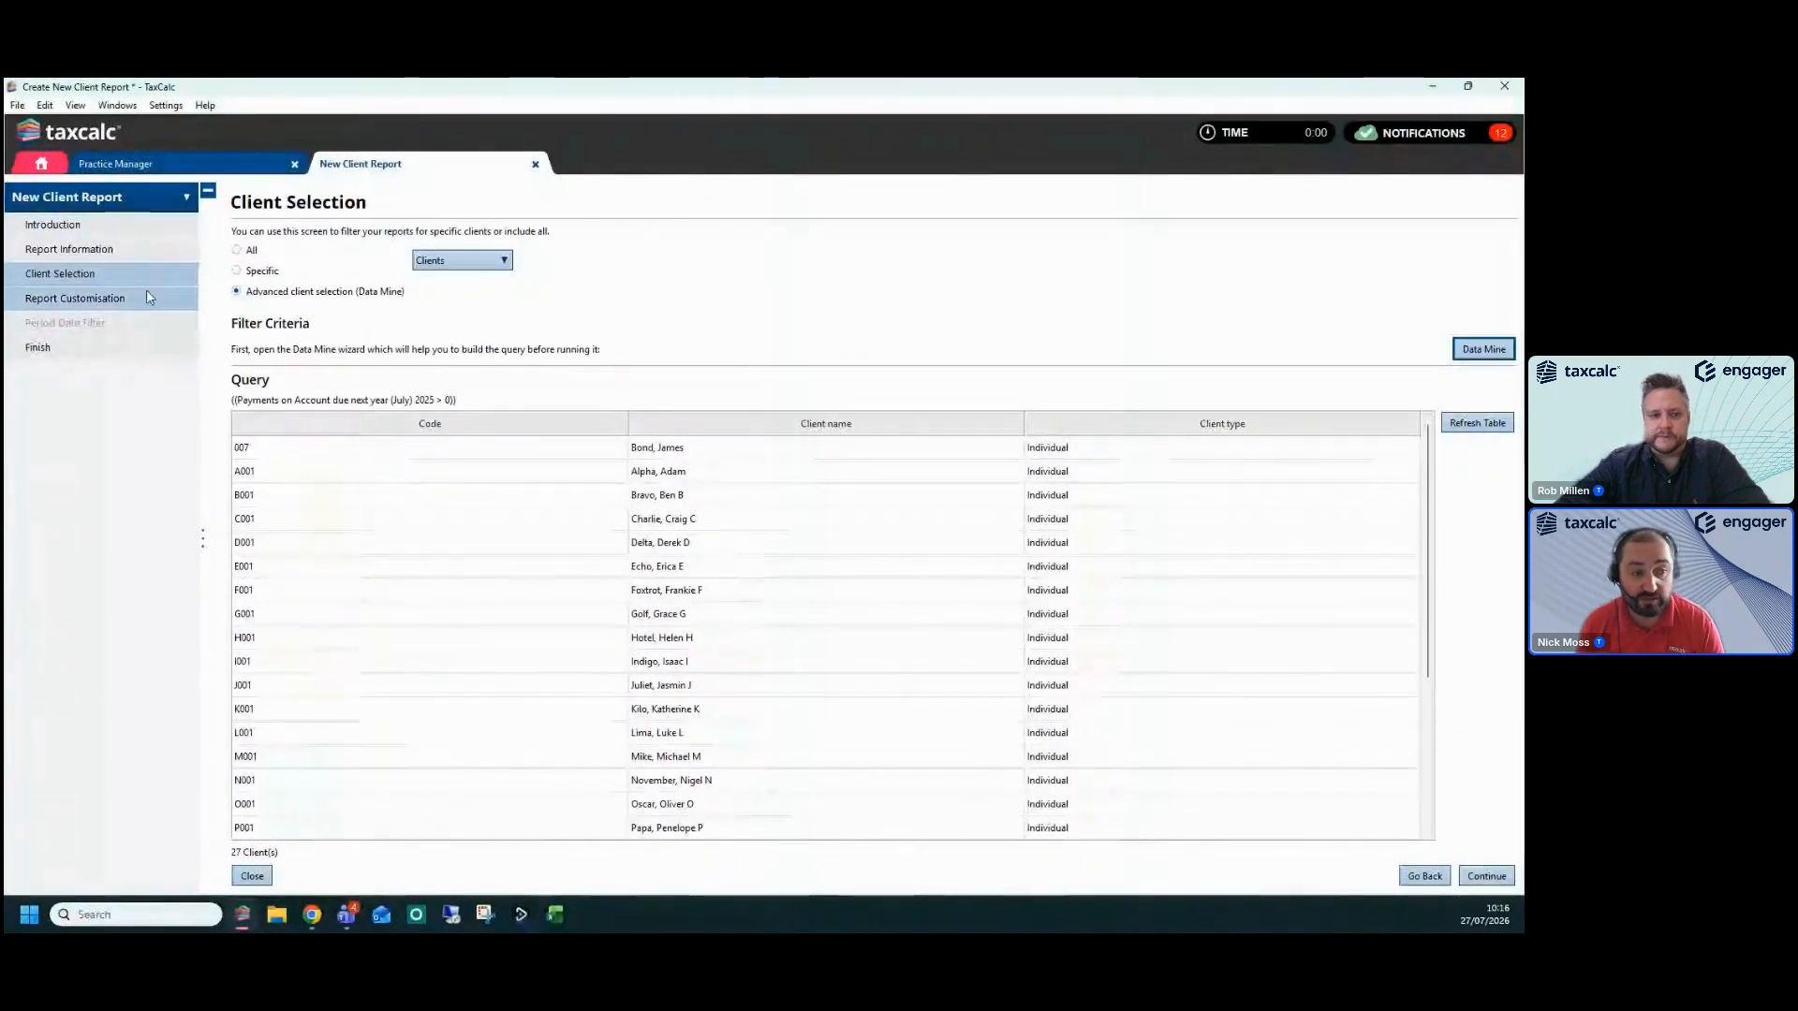
Add the Client code and Client name columns from Client Information to the report
{"action": "left_click", "coordinate": [96, 302]}
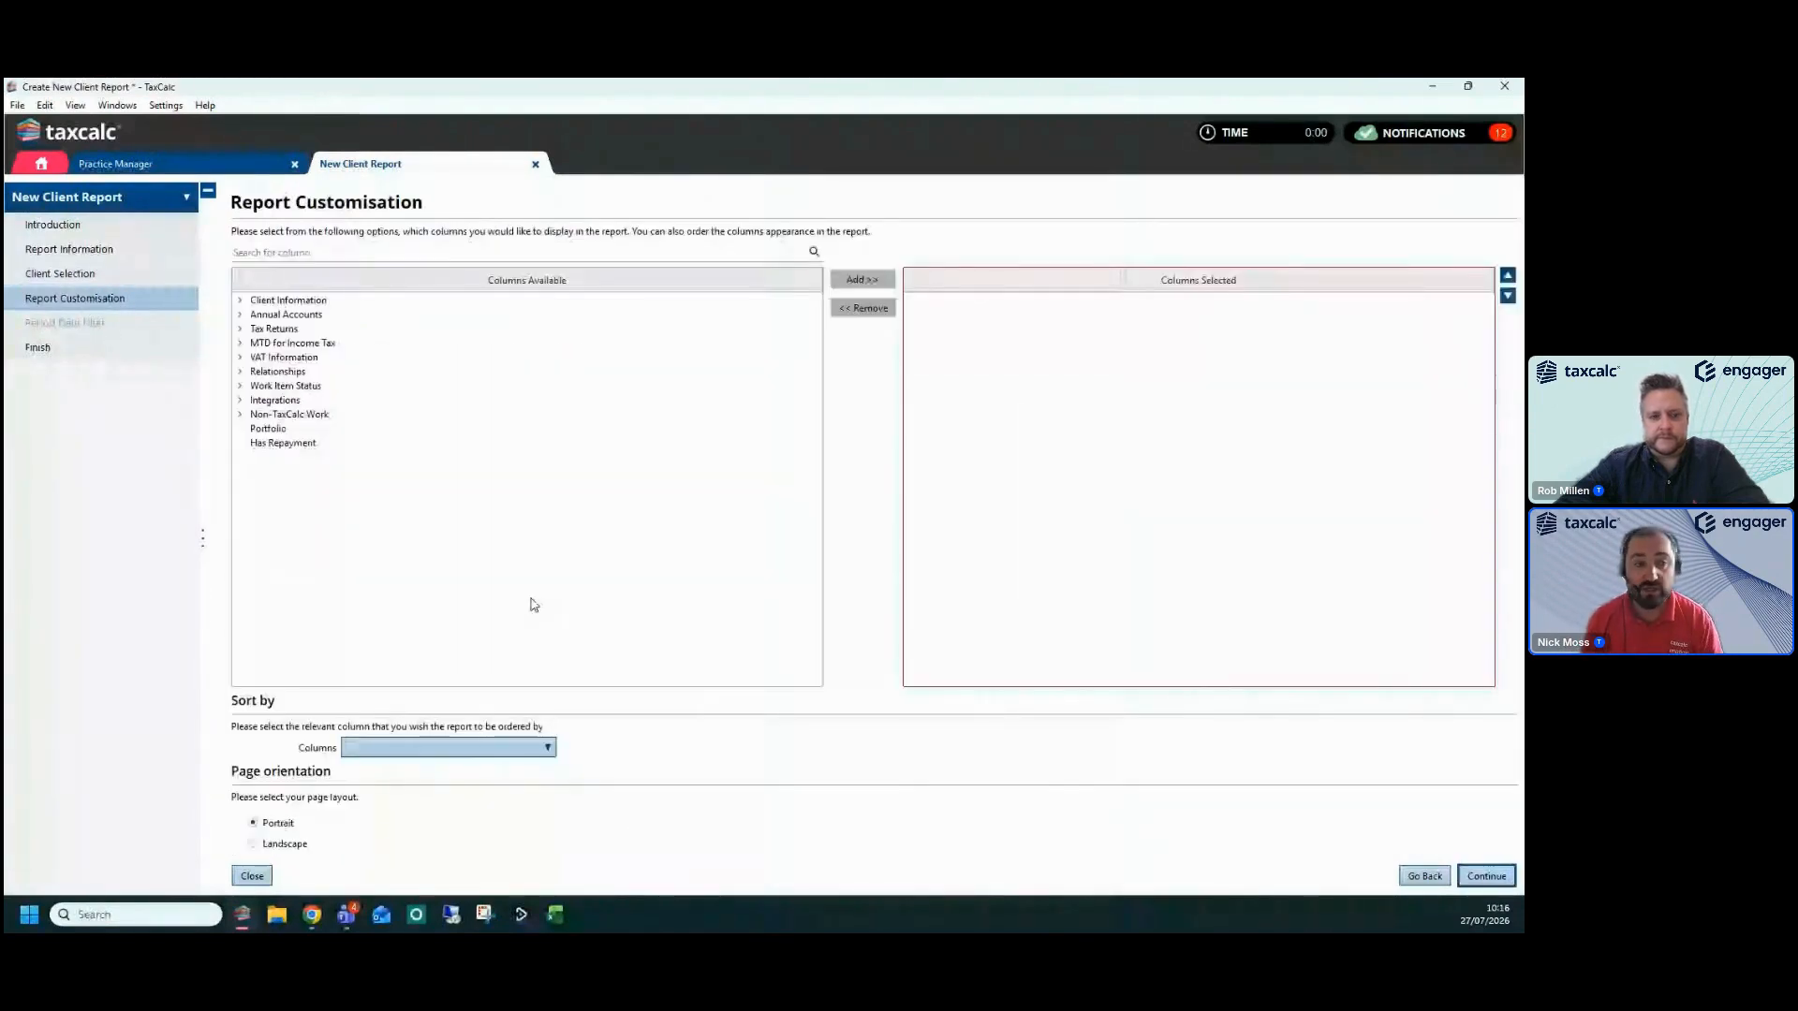
{"action": "left_click", "coordinate": [241, 302]}
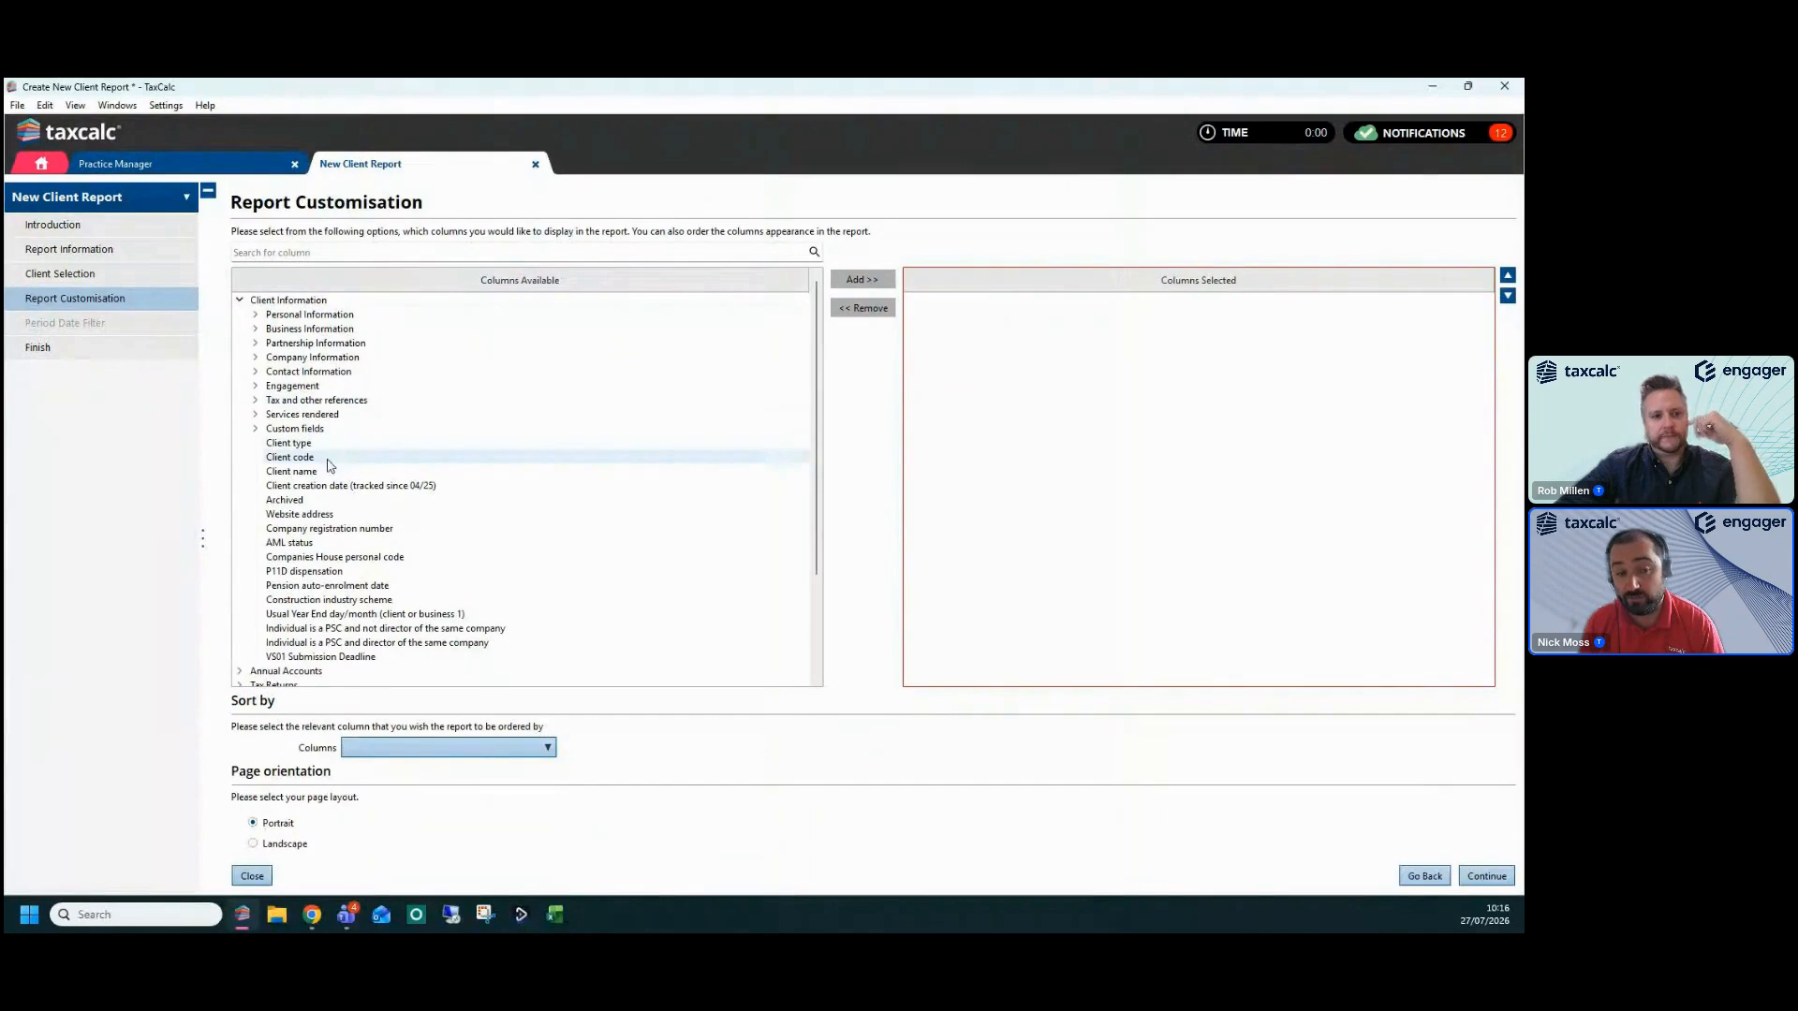
{"action": "left_click", "coordinate": [288, 458]}
{"action": "double_click", "coordinate": [286, 458]}
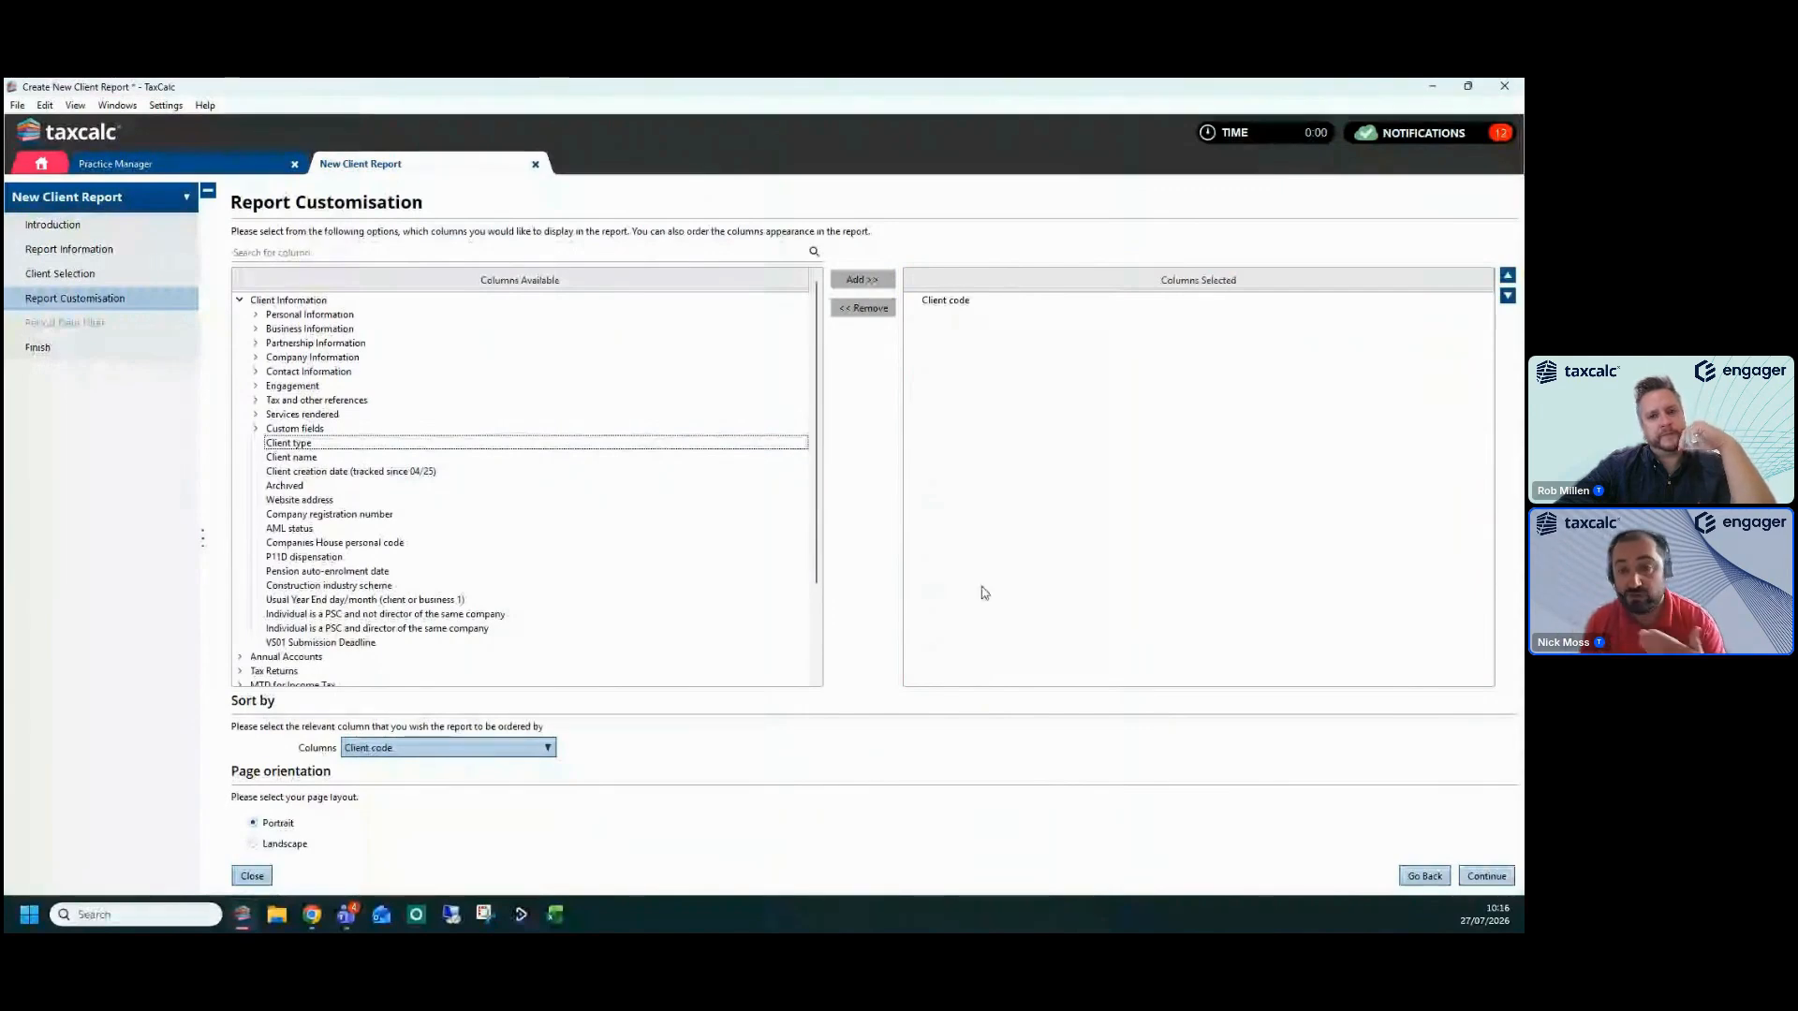
{"action": "left_click", "coordinate": [319, 459]}
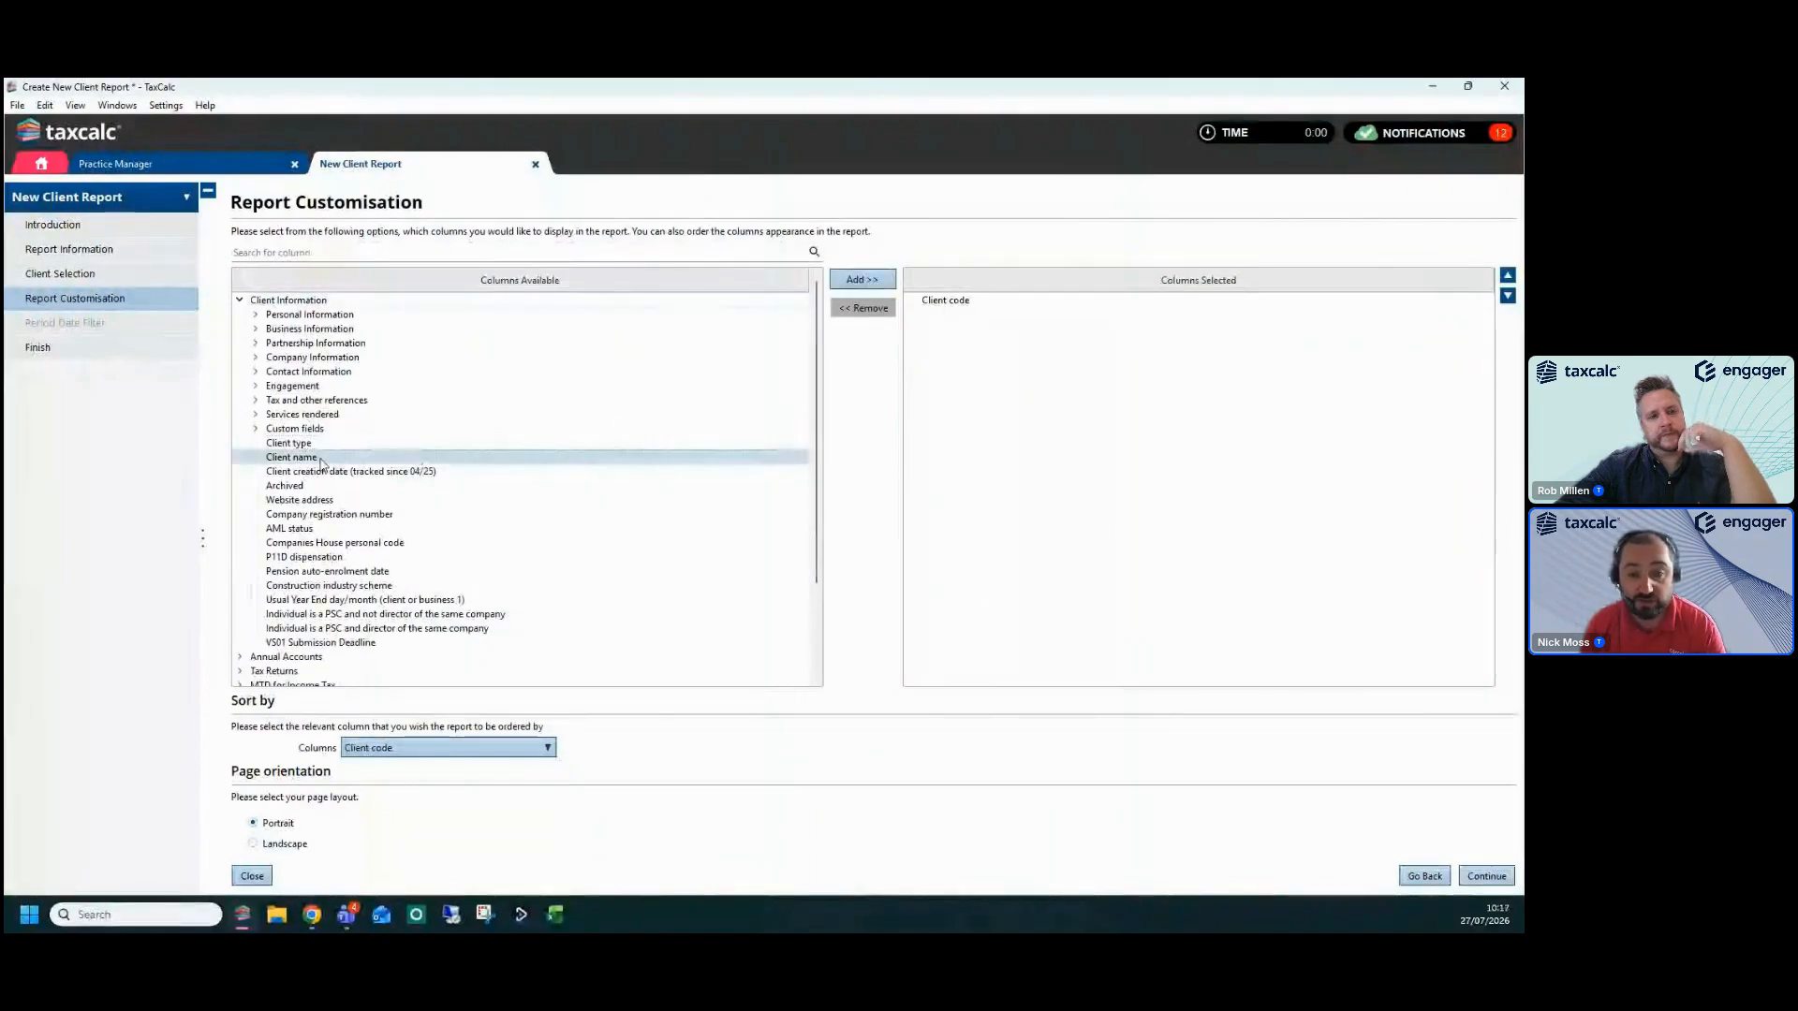
{"action": "left_click", "coordinate": [861, 279]}
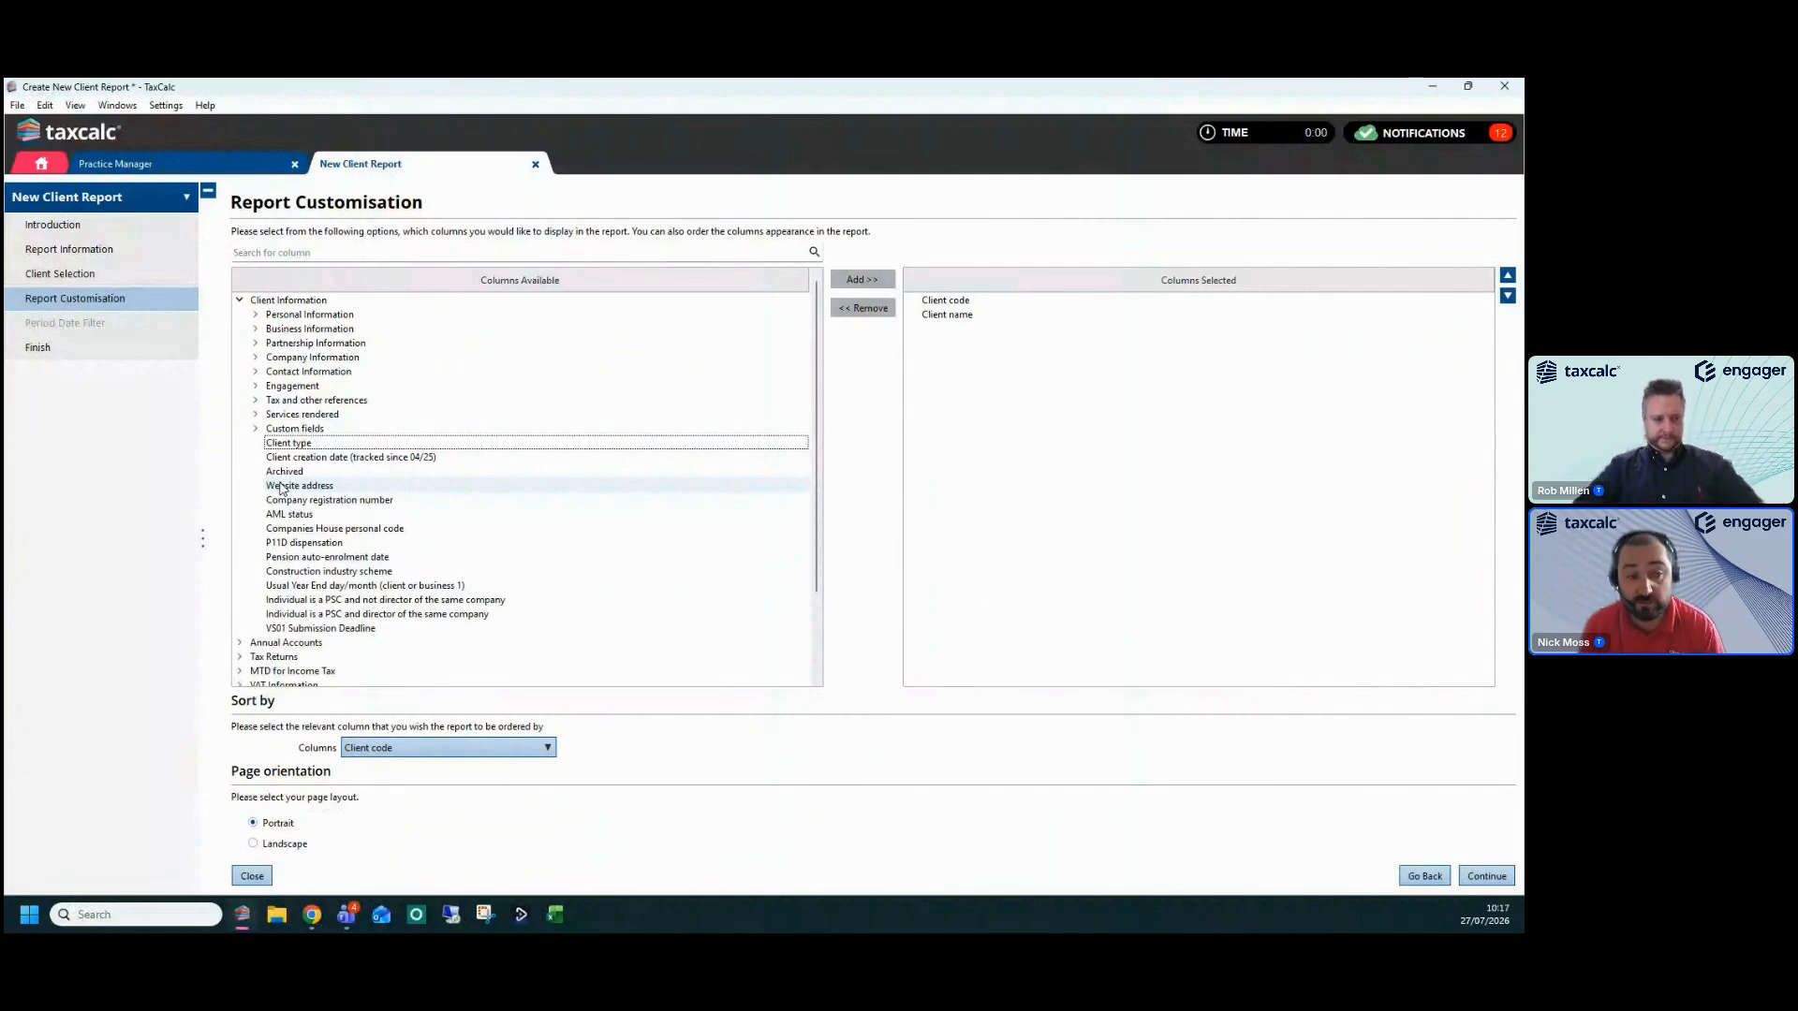
Add the Payments on Account due next year (July) column from the 2025 personal tax returns to the report
{"action": "left_click", "coordinate": [238, 300]}
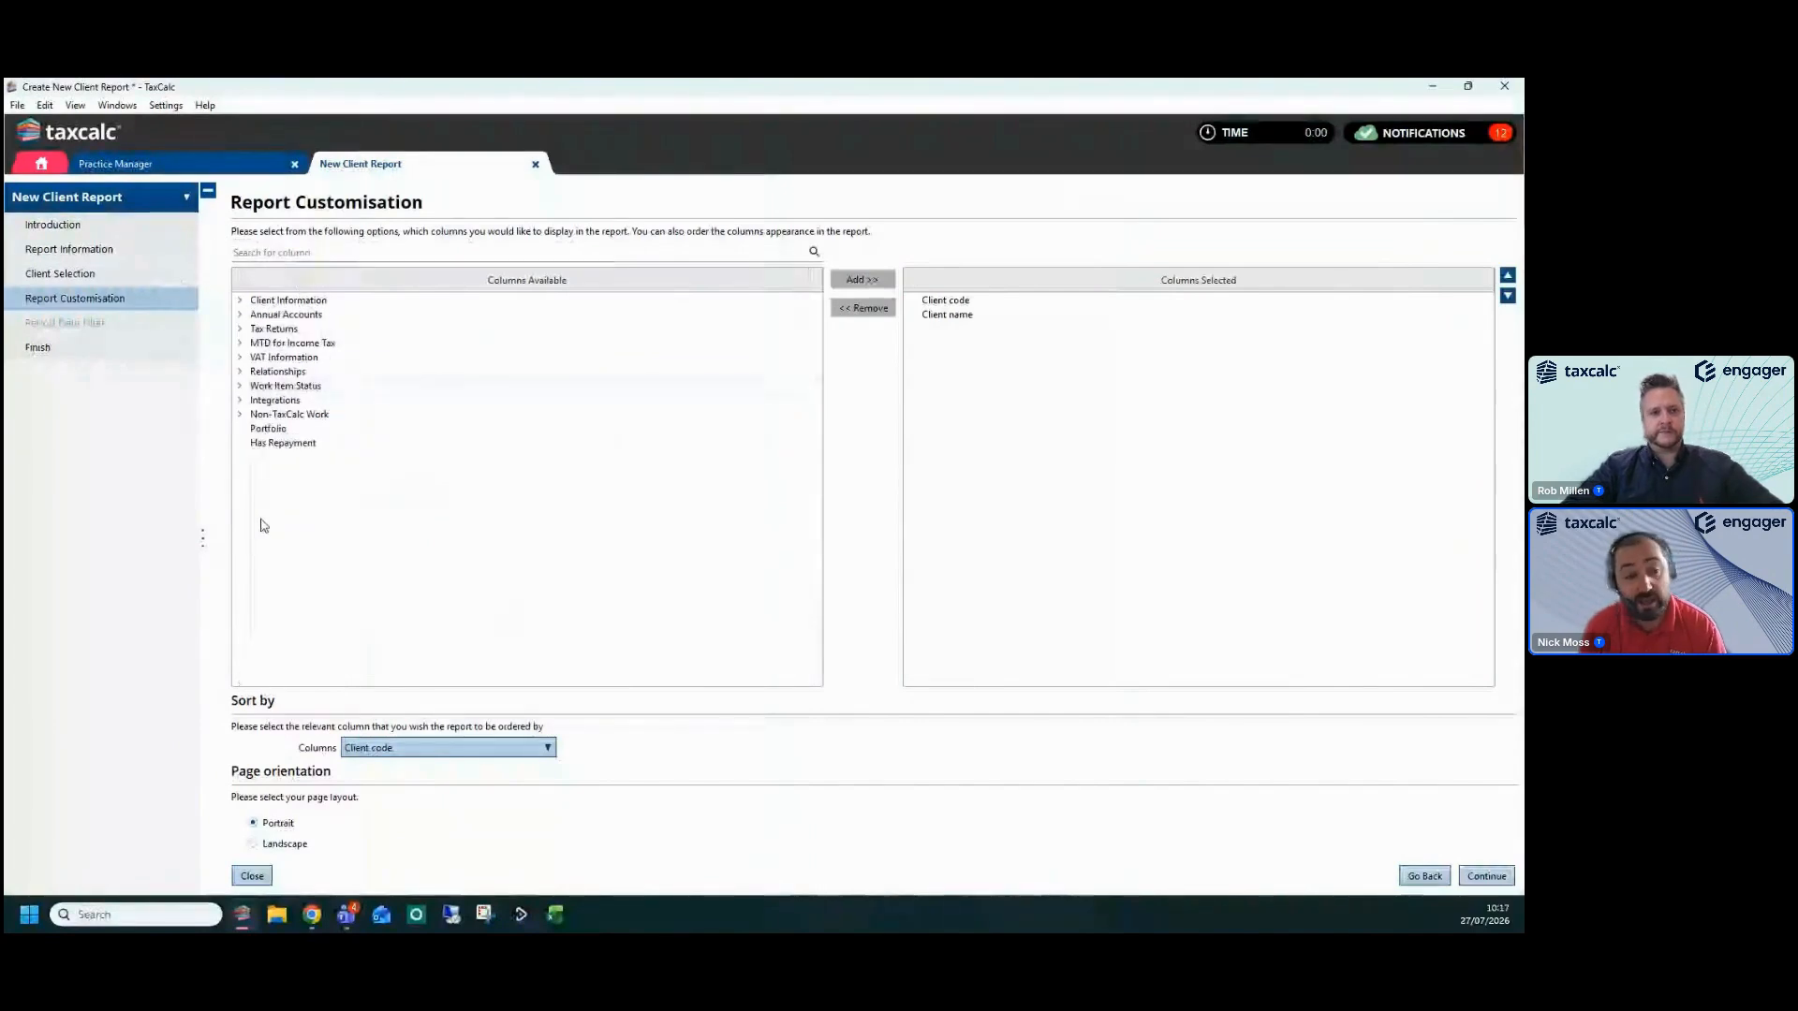
{"action": "left_click", "coordinate": [241, 330]}
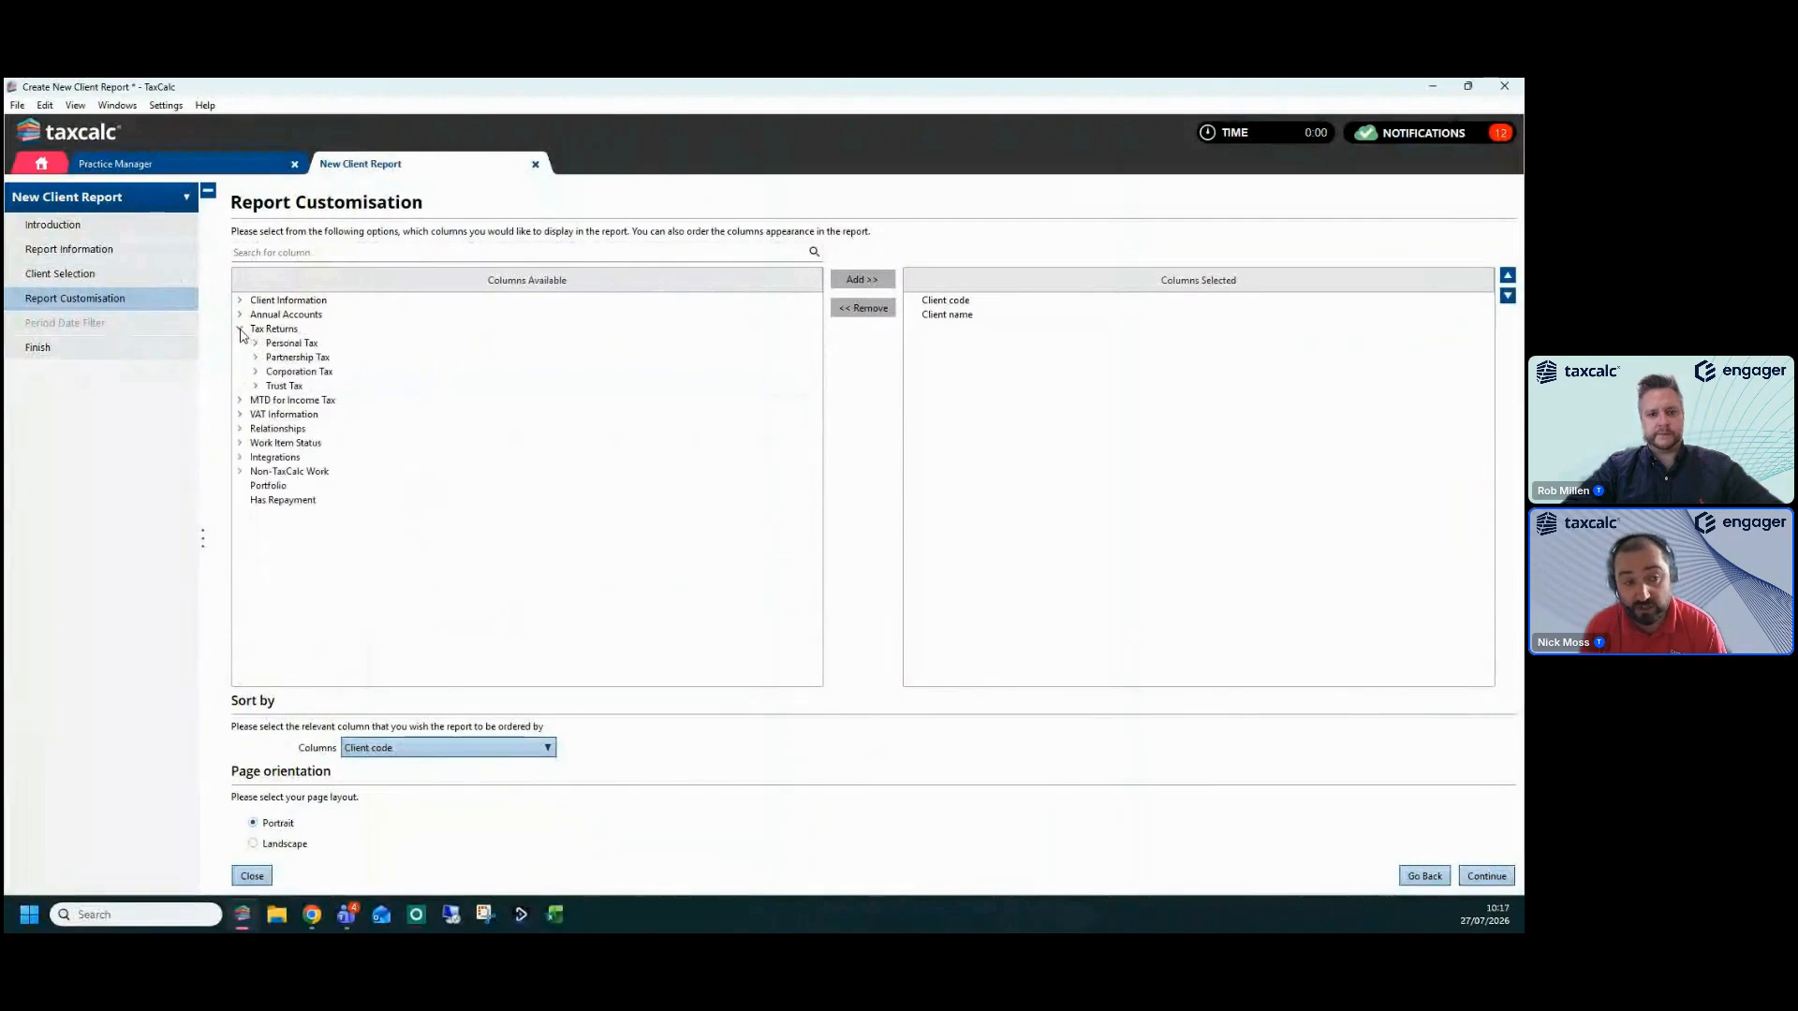
{"action": "left_click", "coordinate": [255, 343]}
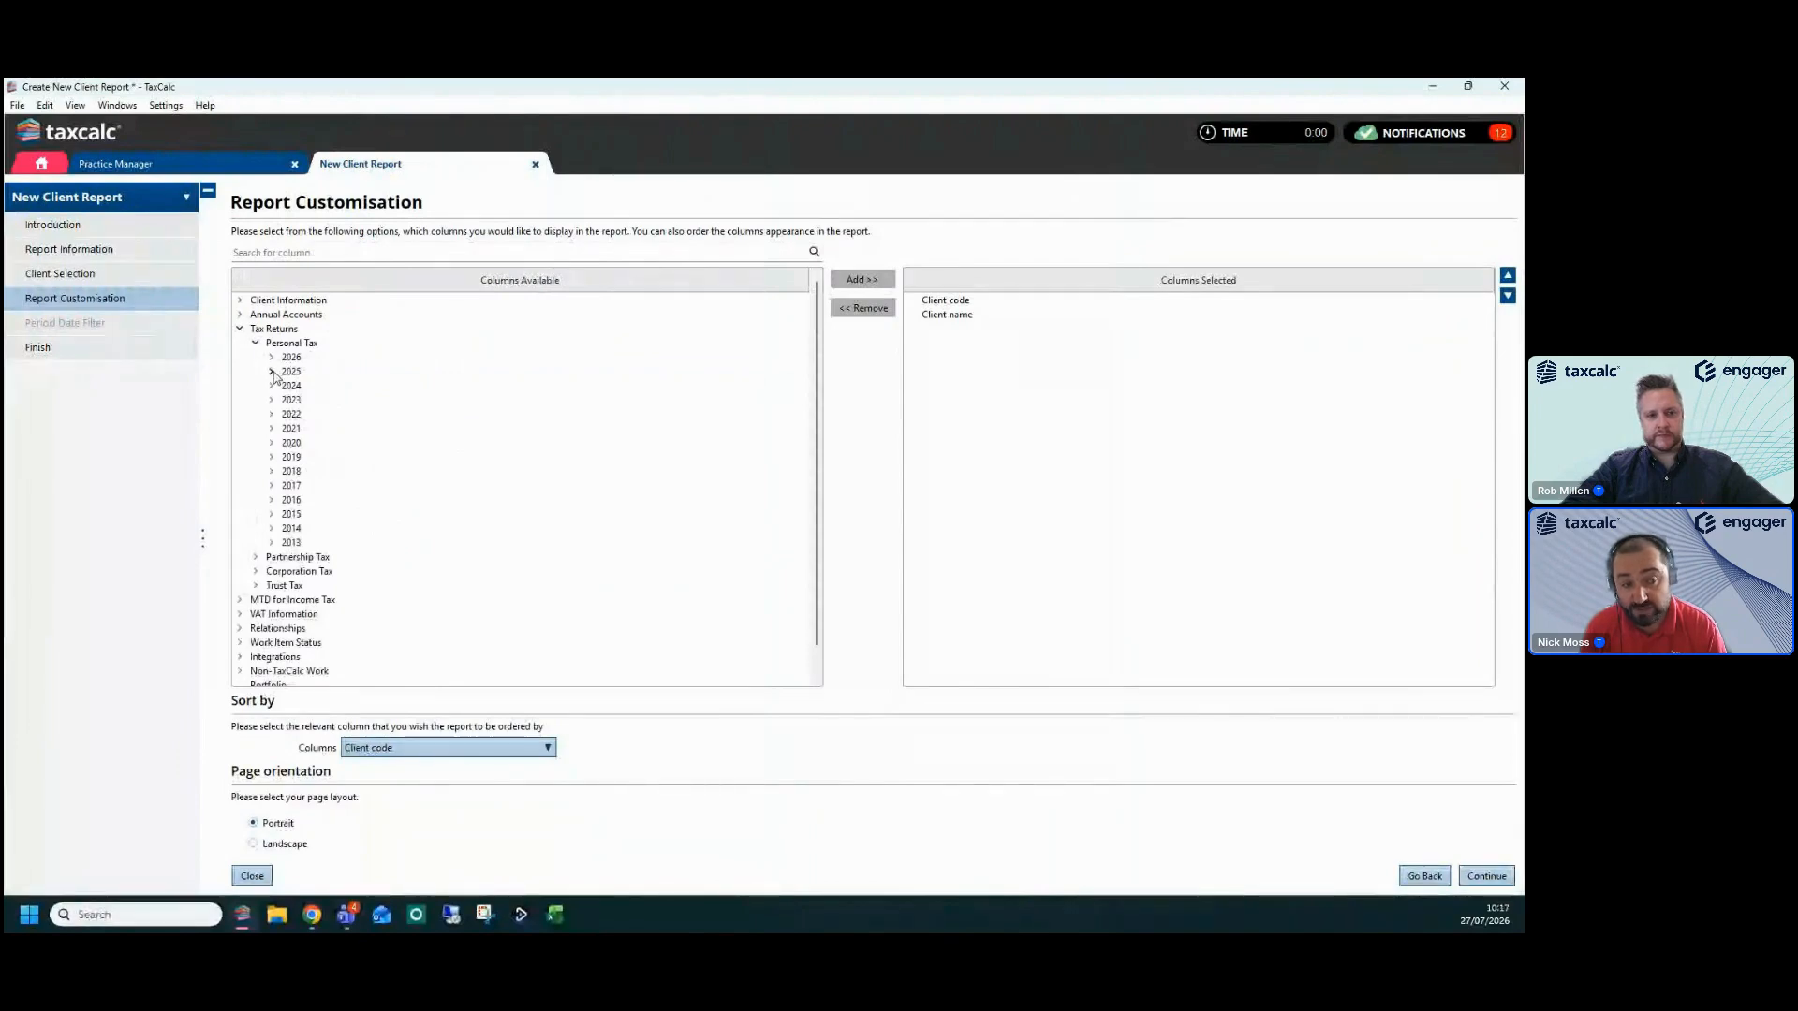
{"action": "left_click", "coordinate": [272, 372]}
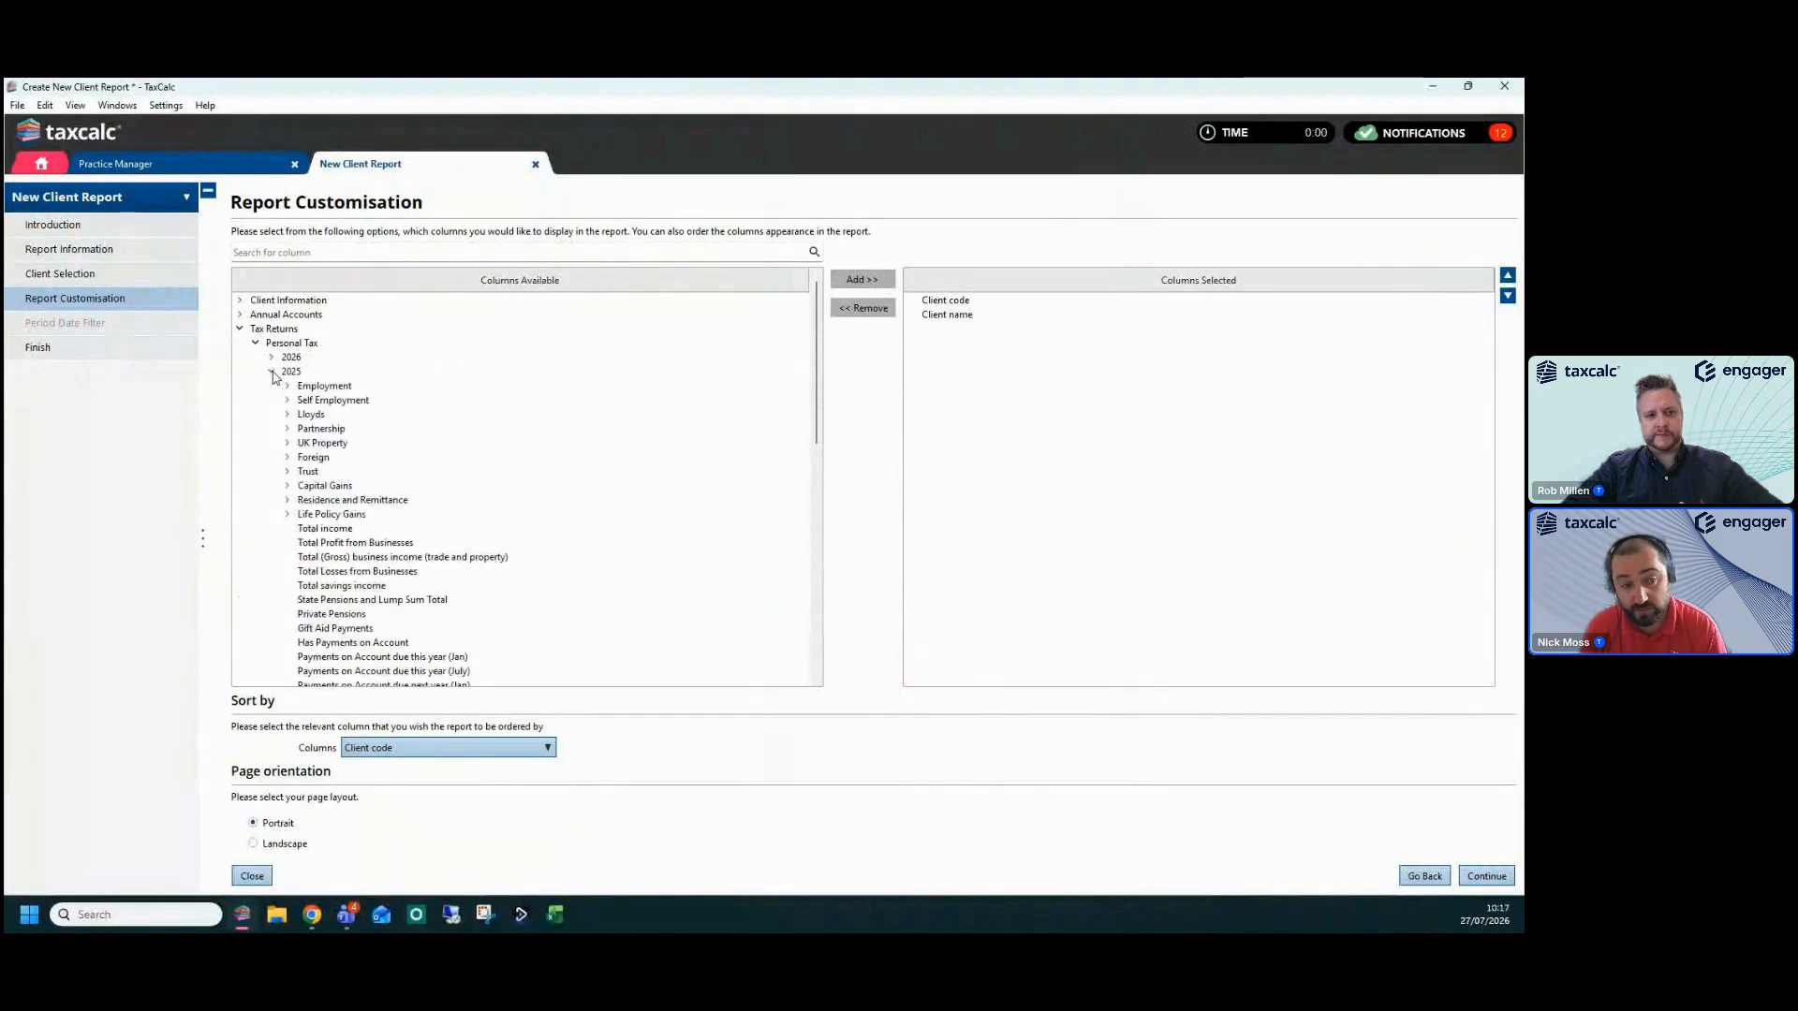
{"action": "scroll", "coordinate": [429, 592], "scroll_direction": "down", "scroll_amount": 1}
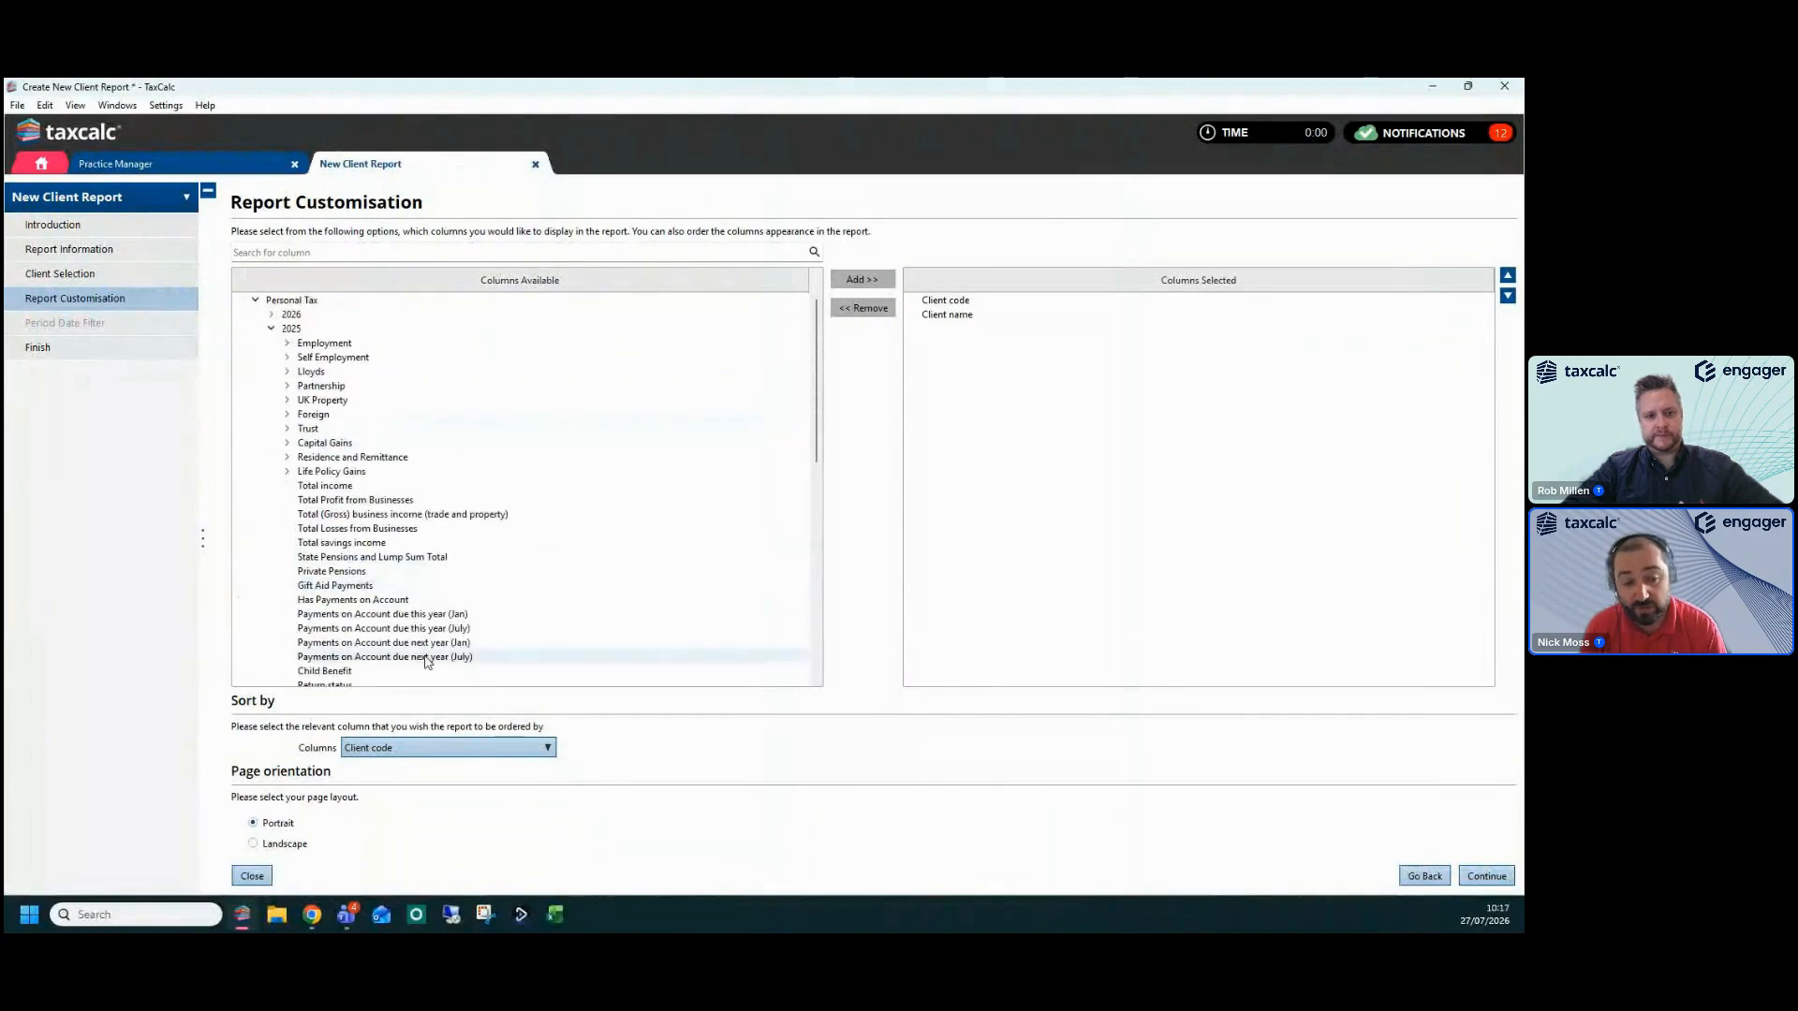
{"action": "left_click", "coordinate": [421, 655]}
{"action": "scroll", "coordinate": [392, 660], "scroll_direction": "down", "scroll_amount": 1}
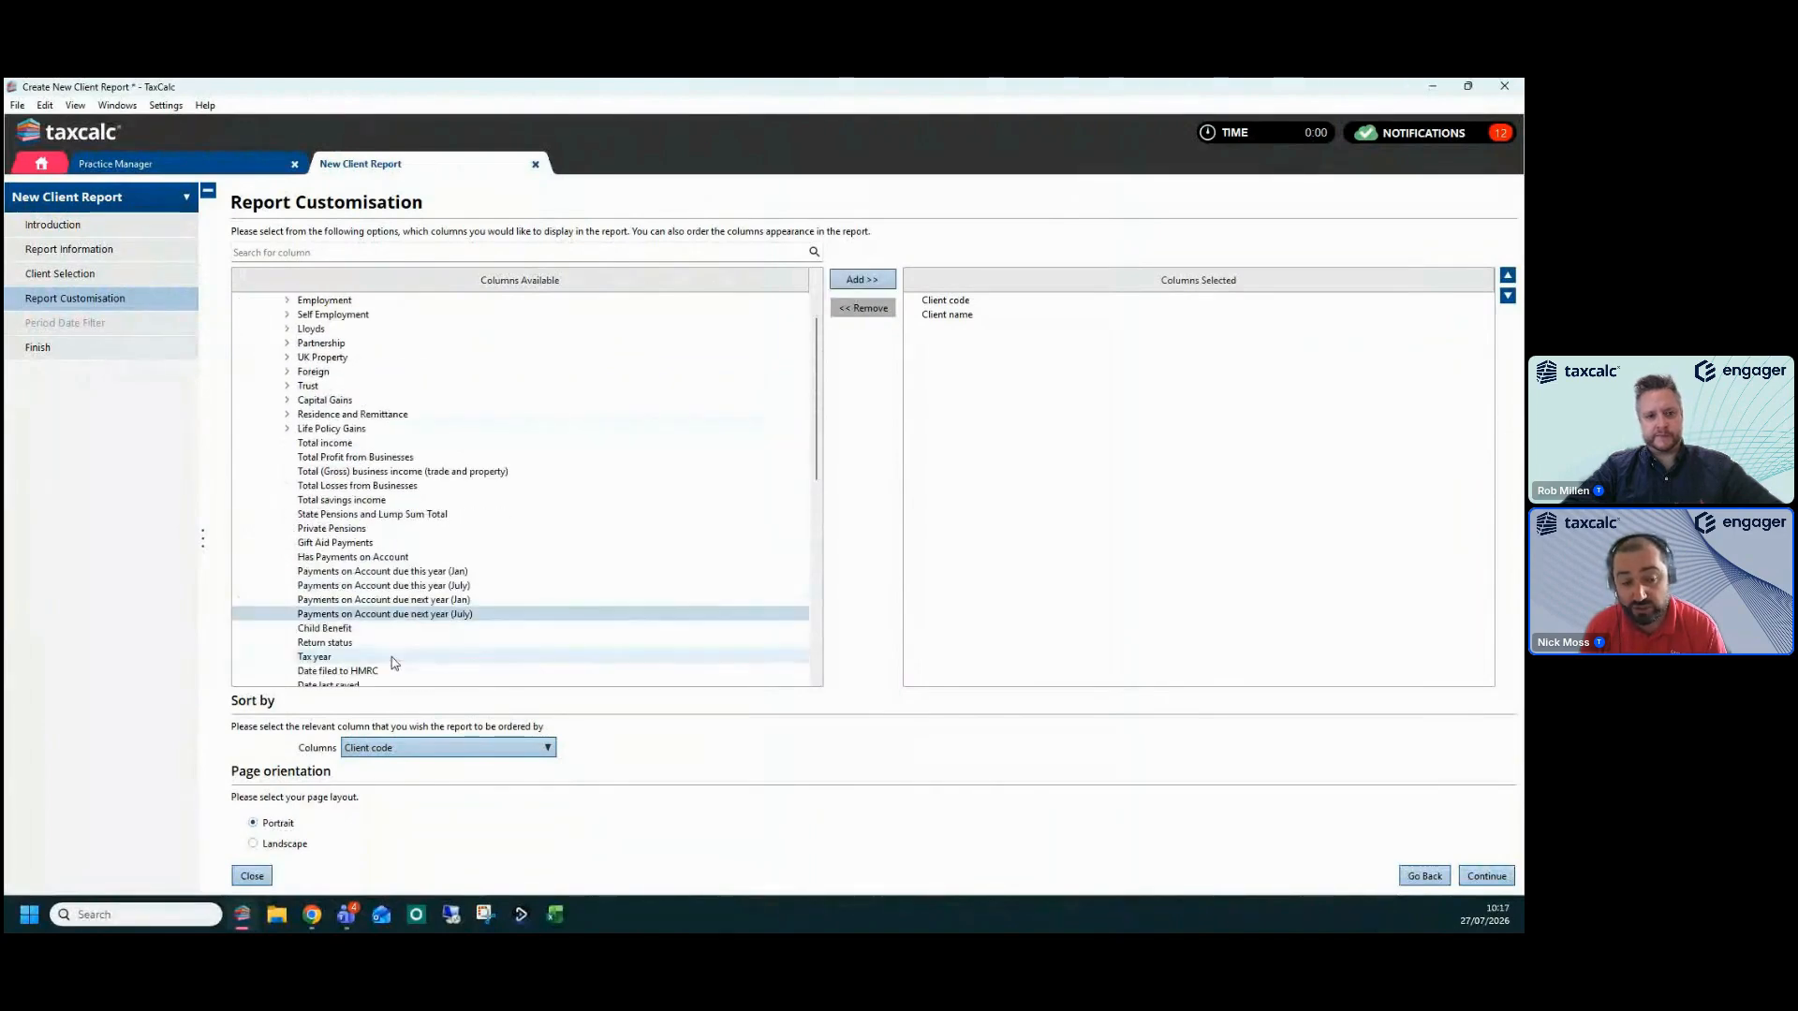
{"action": "double_click", "coordinate": [477, 614]}
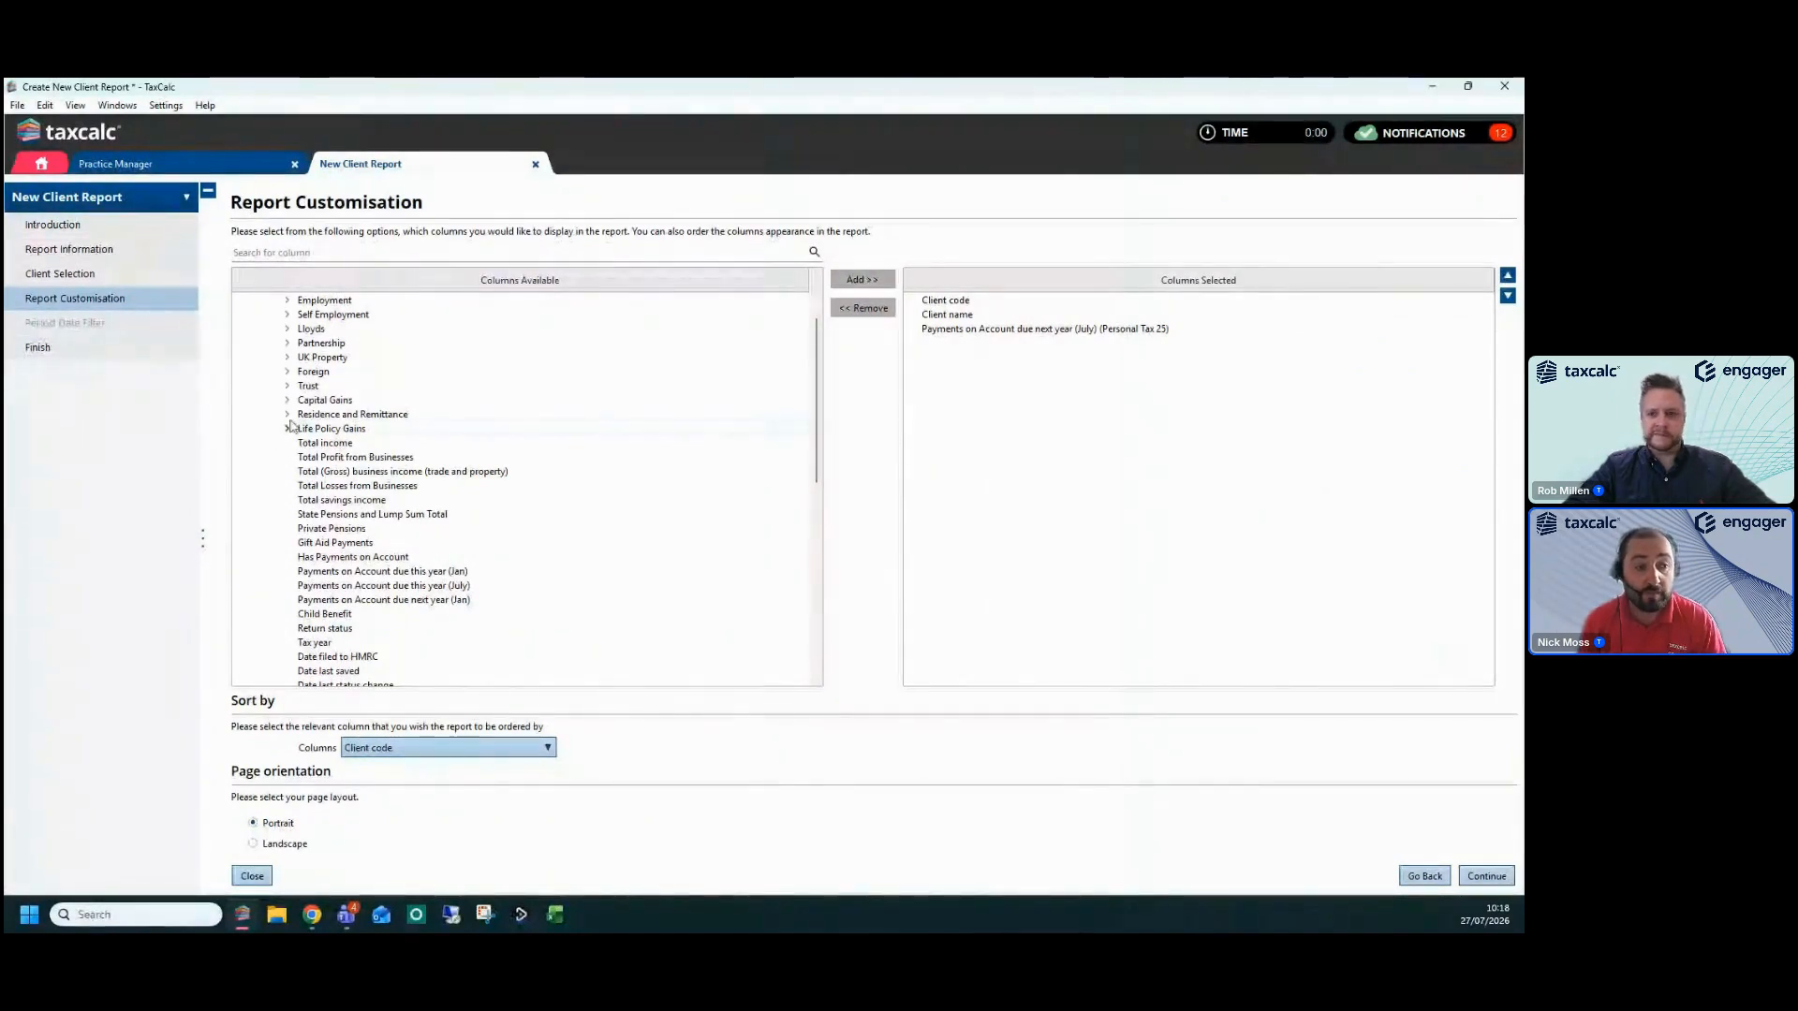
Look through the remaining Client Information and 2025 personal tax columns available for the report
{"action": "left_click", "coordinate": [66, 297]}
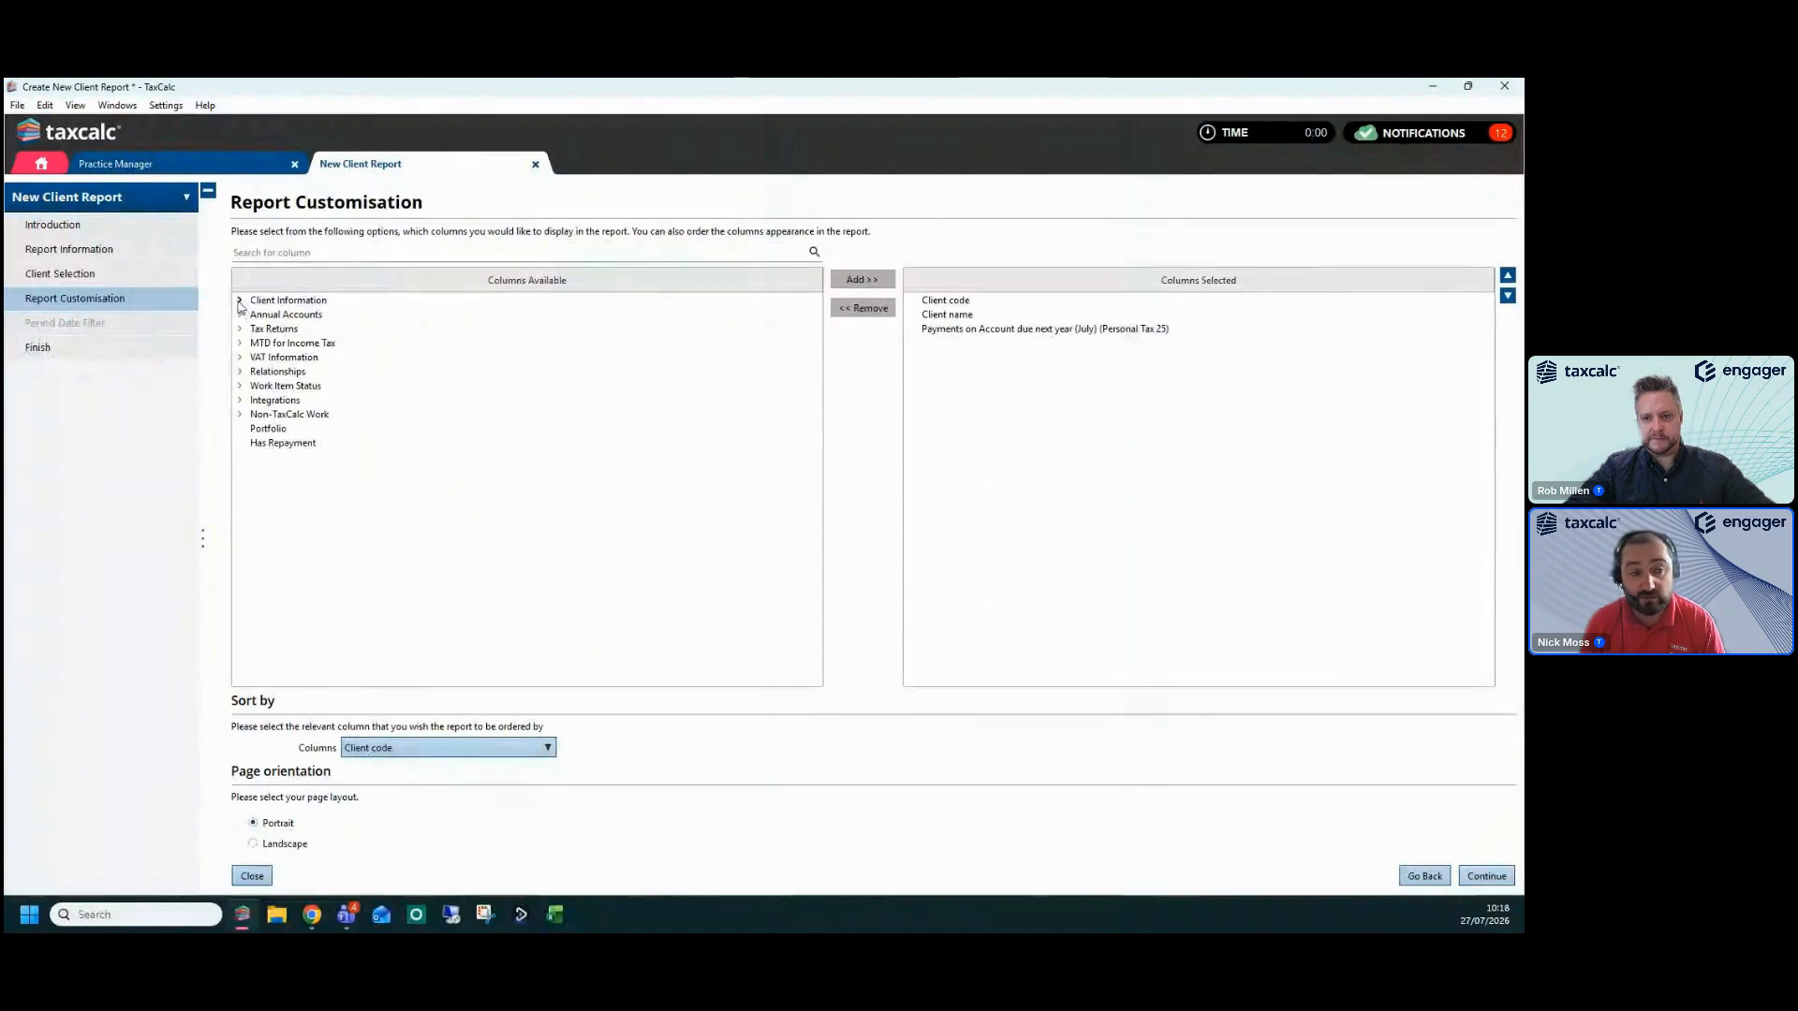
{"action": "double_click", "coordinate": [286, 303]}
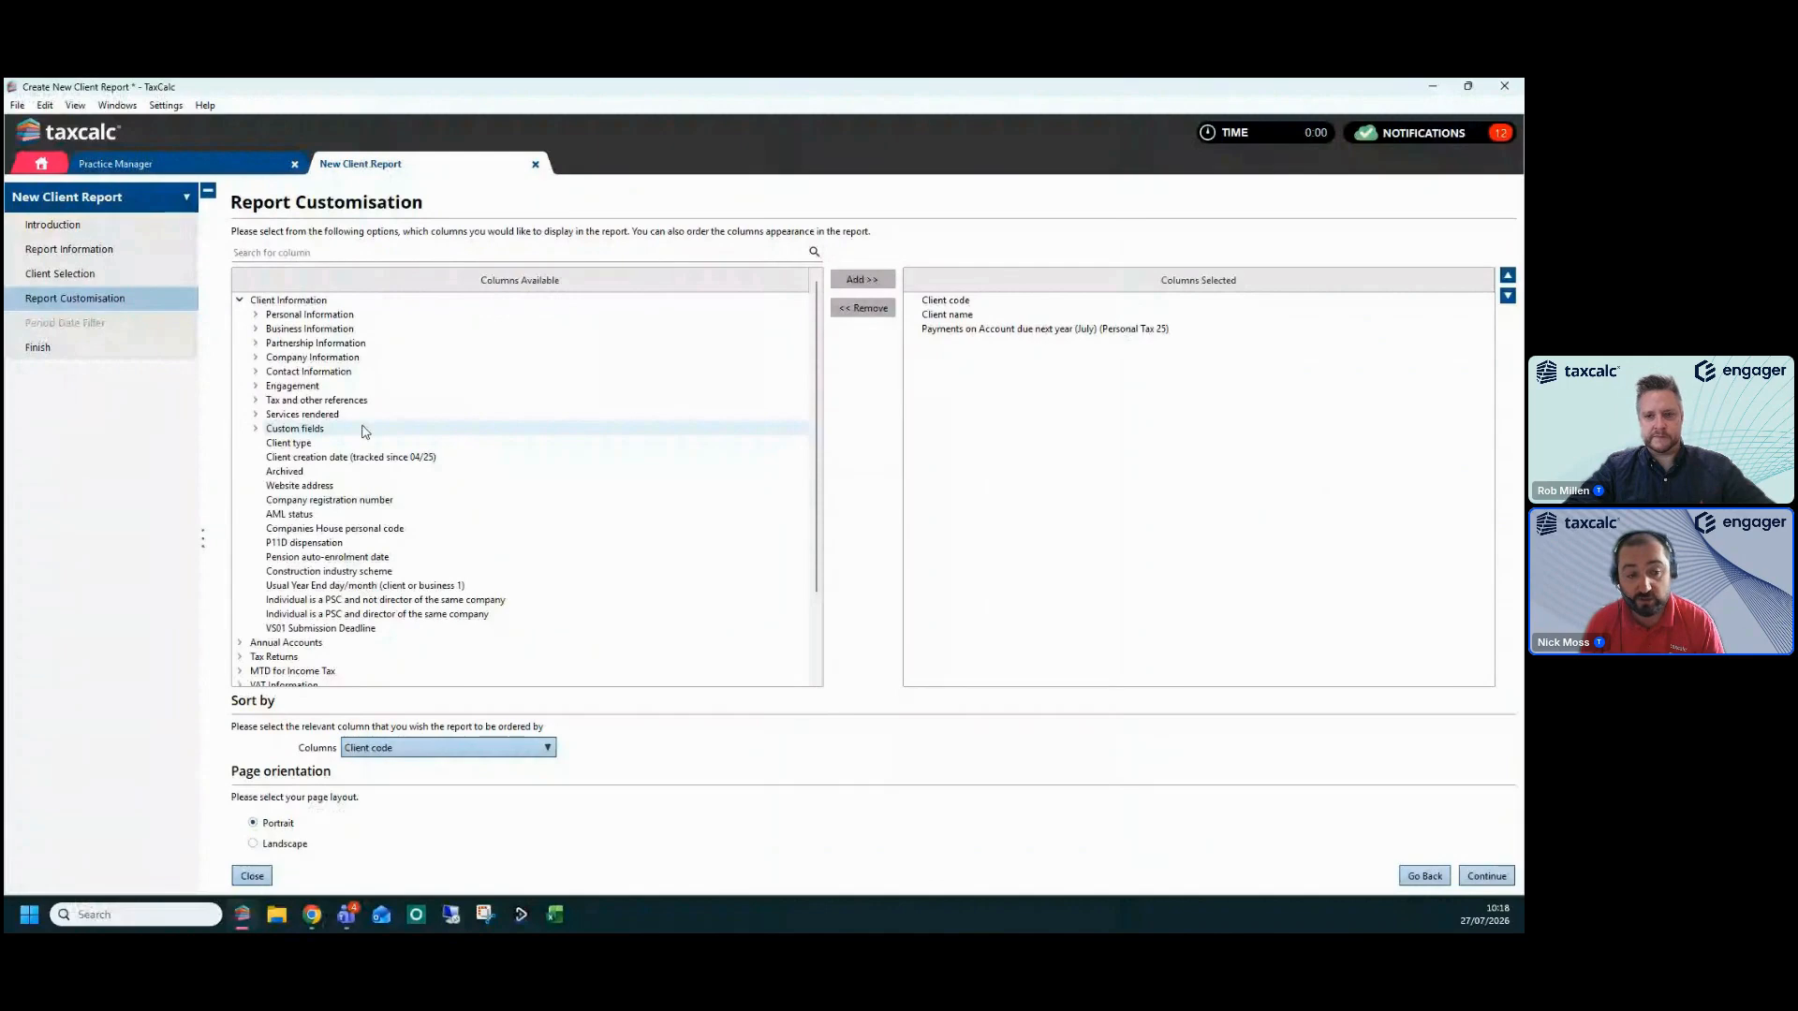
{"action": "scroll", "coordinate": [365, 431], "scroll_direction": "down", "scroll_amount": 10}
{"action": "scroll", "coordinate": [403, 609], "scroll_direction": "down", "scroll_amount": 2}
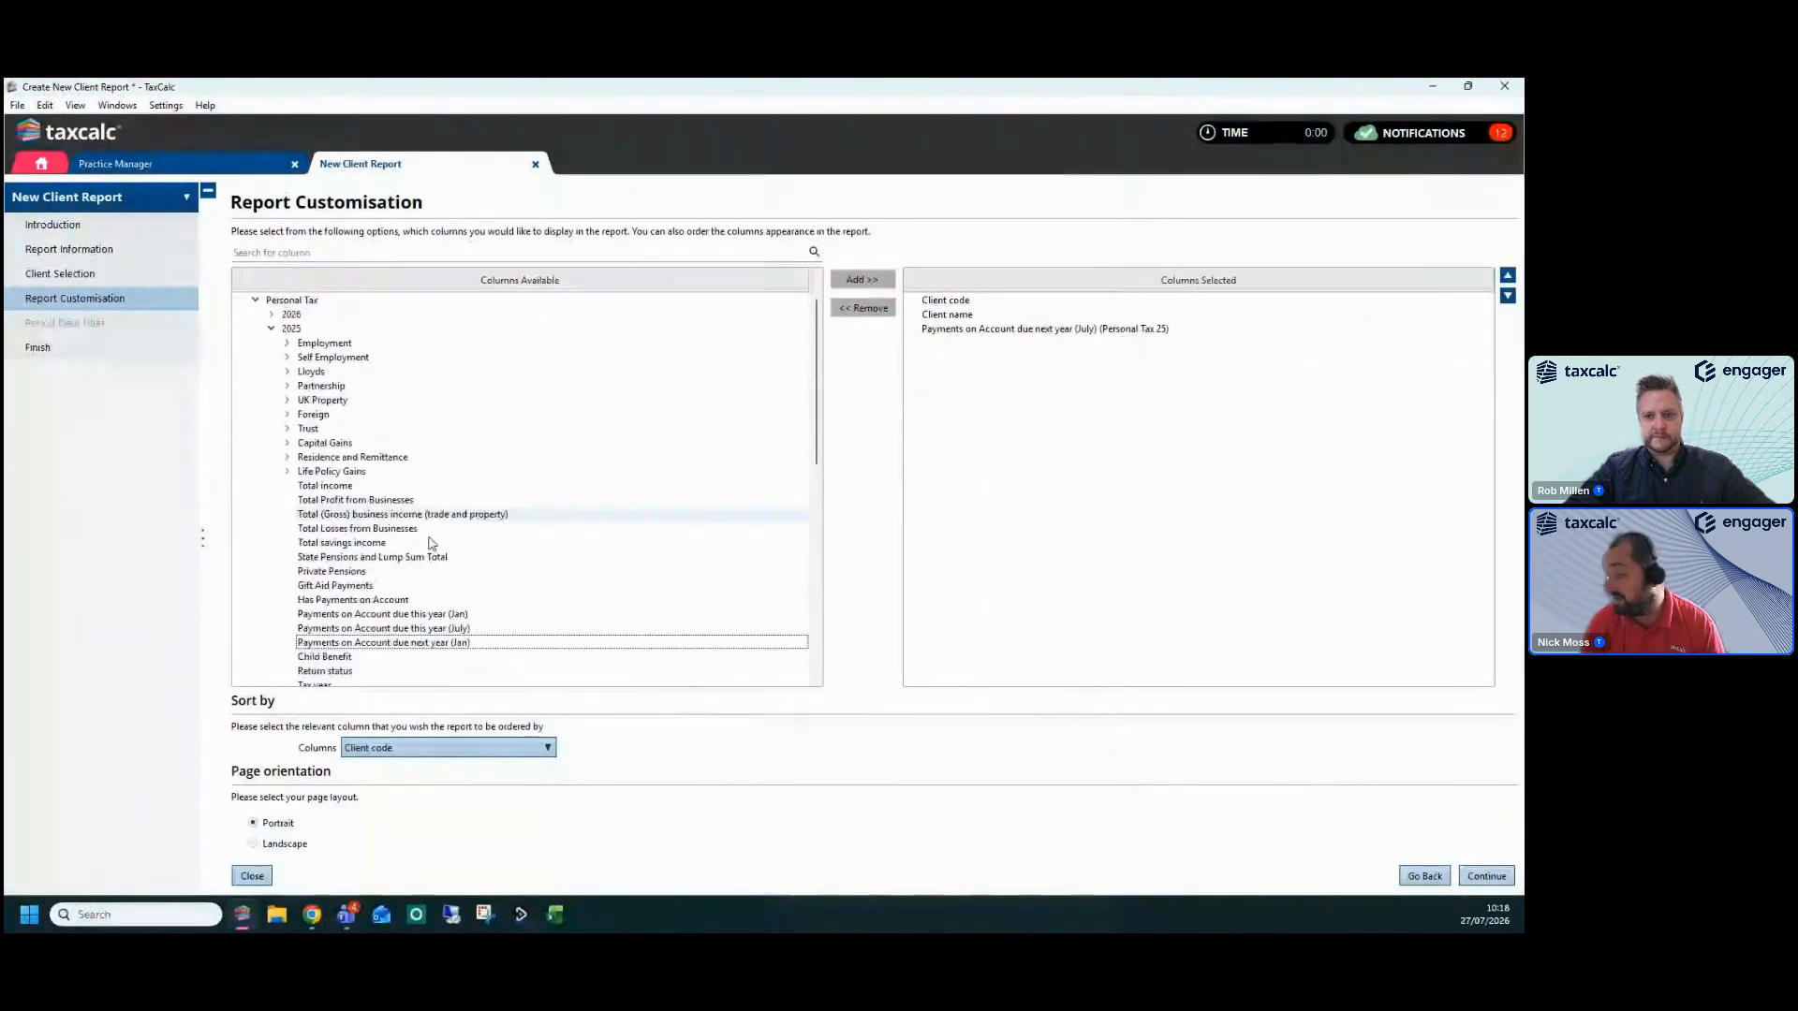
{"action": "left_click", "coordinate": [408, 643]}
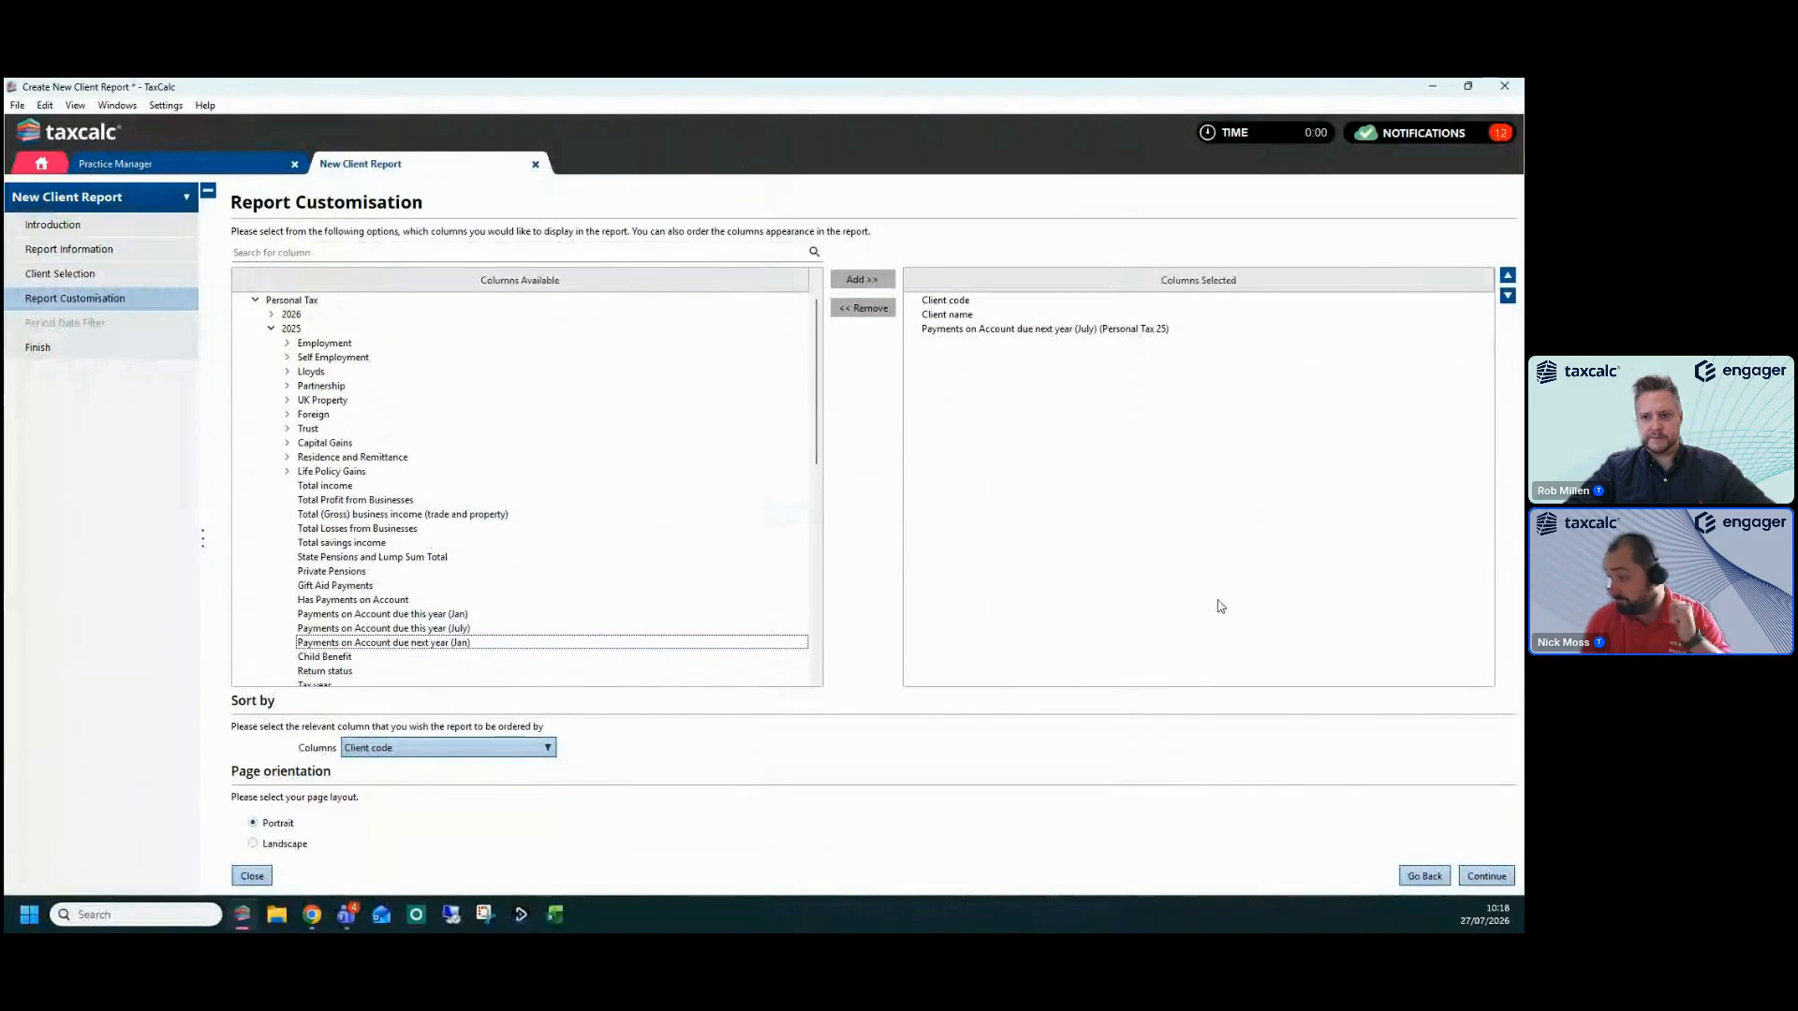
Keep the report sorted by client code, and save and run POA July 2026
{"action": "left_click", "coordinate": [363, 753]}
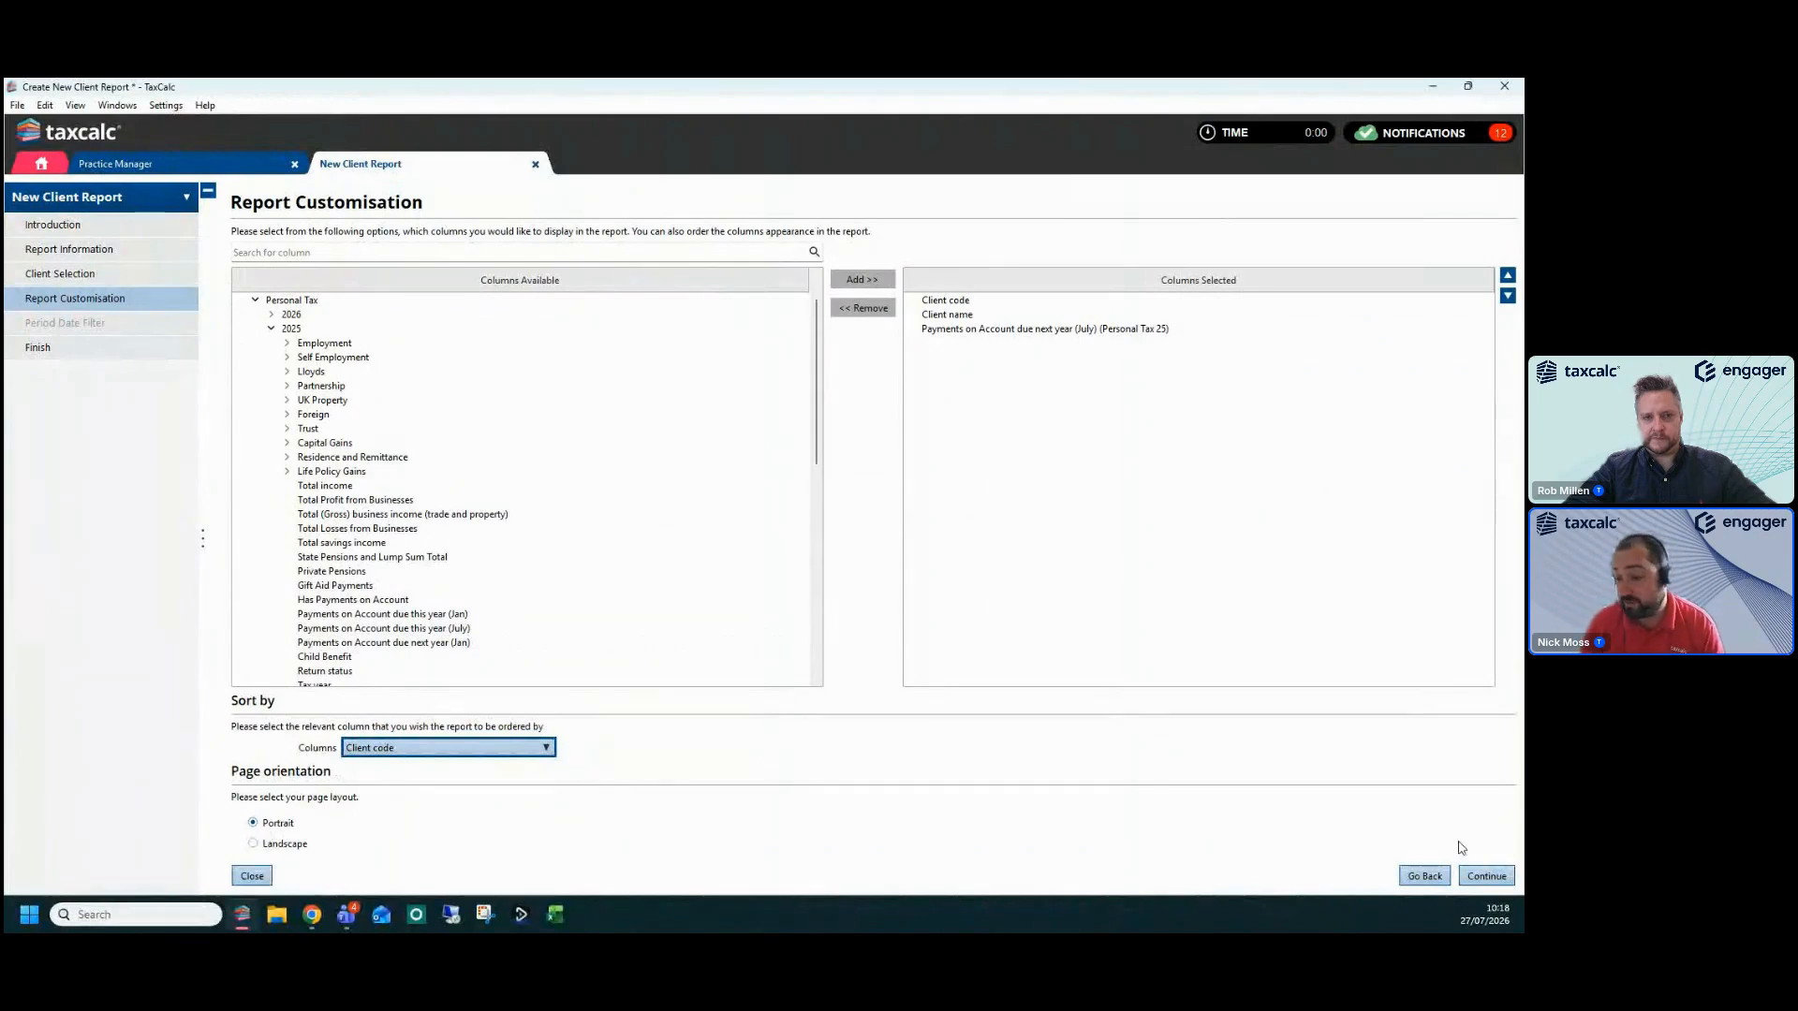
{"action": "left_click", "coordinate": [1484, 878]}
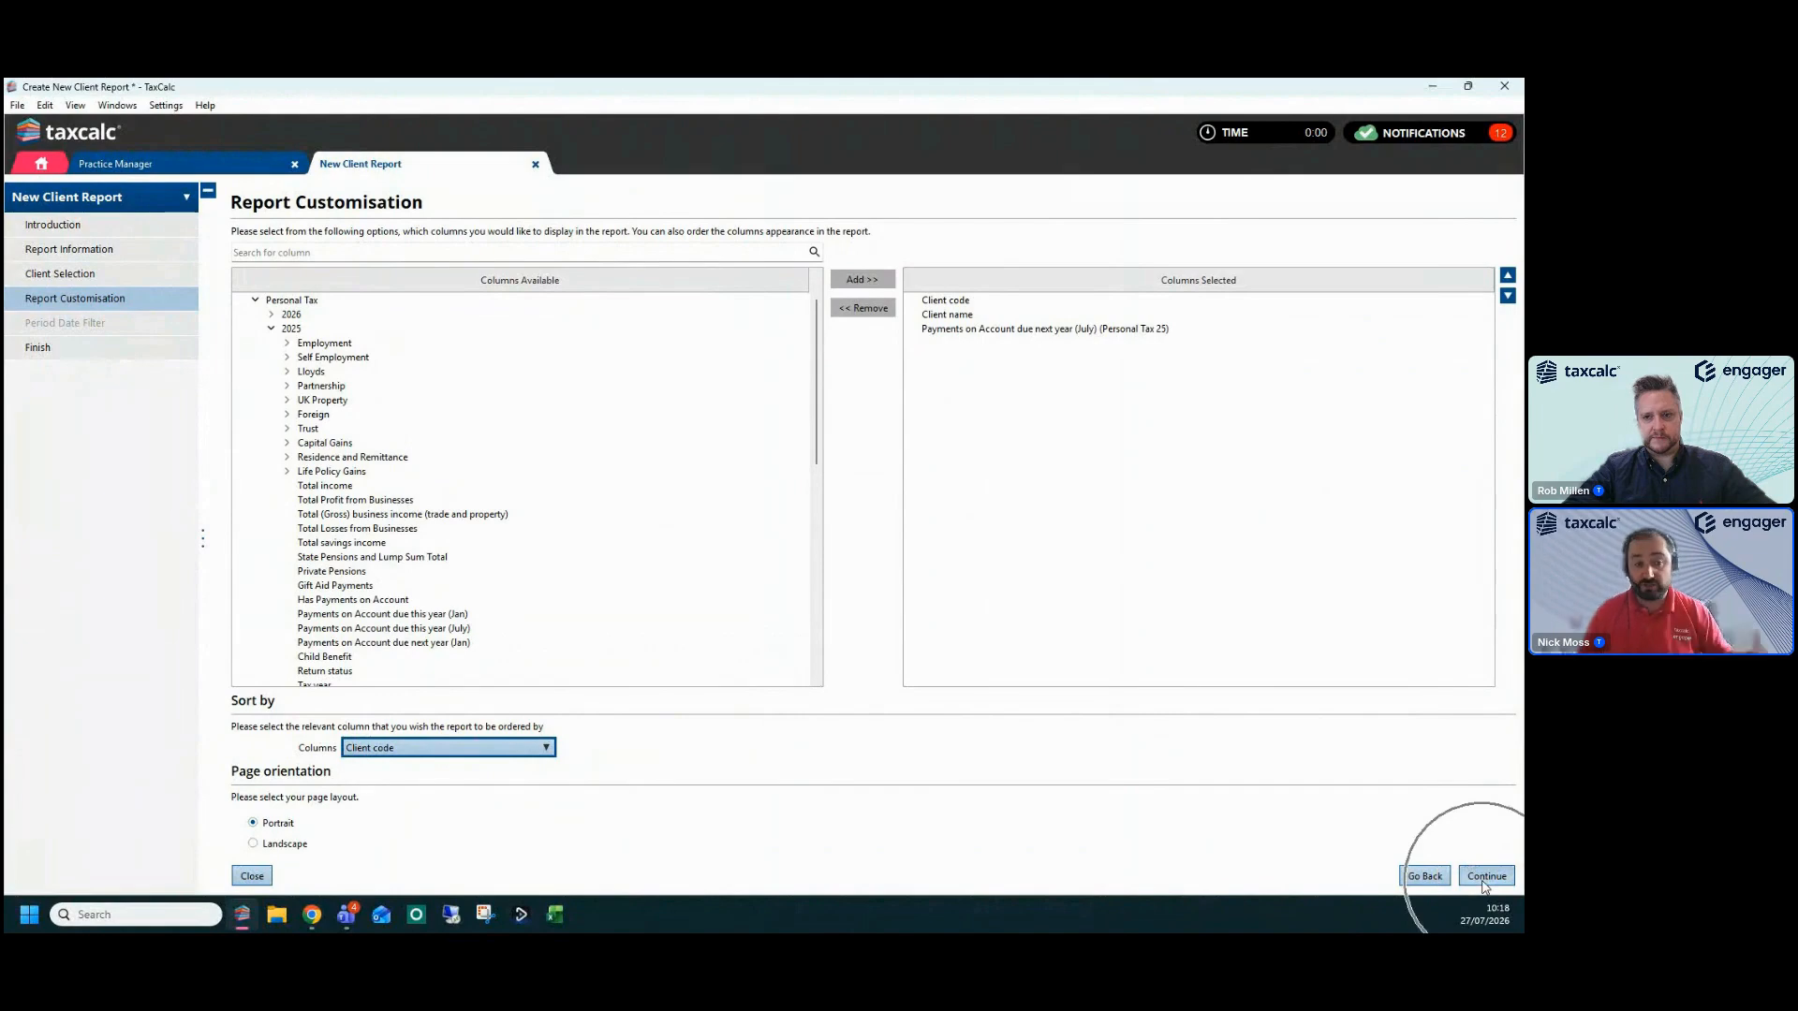
{"action": "left_click", "coordinate": [1484, 880]}
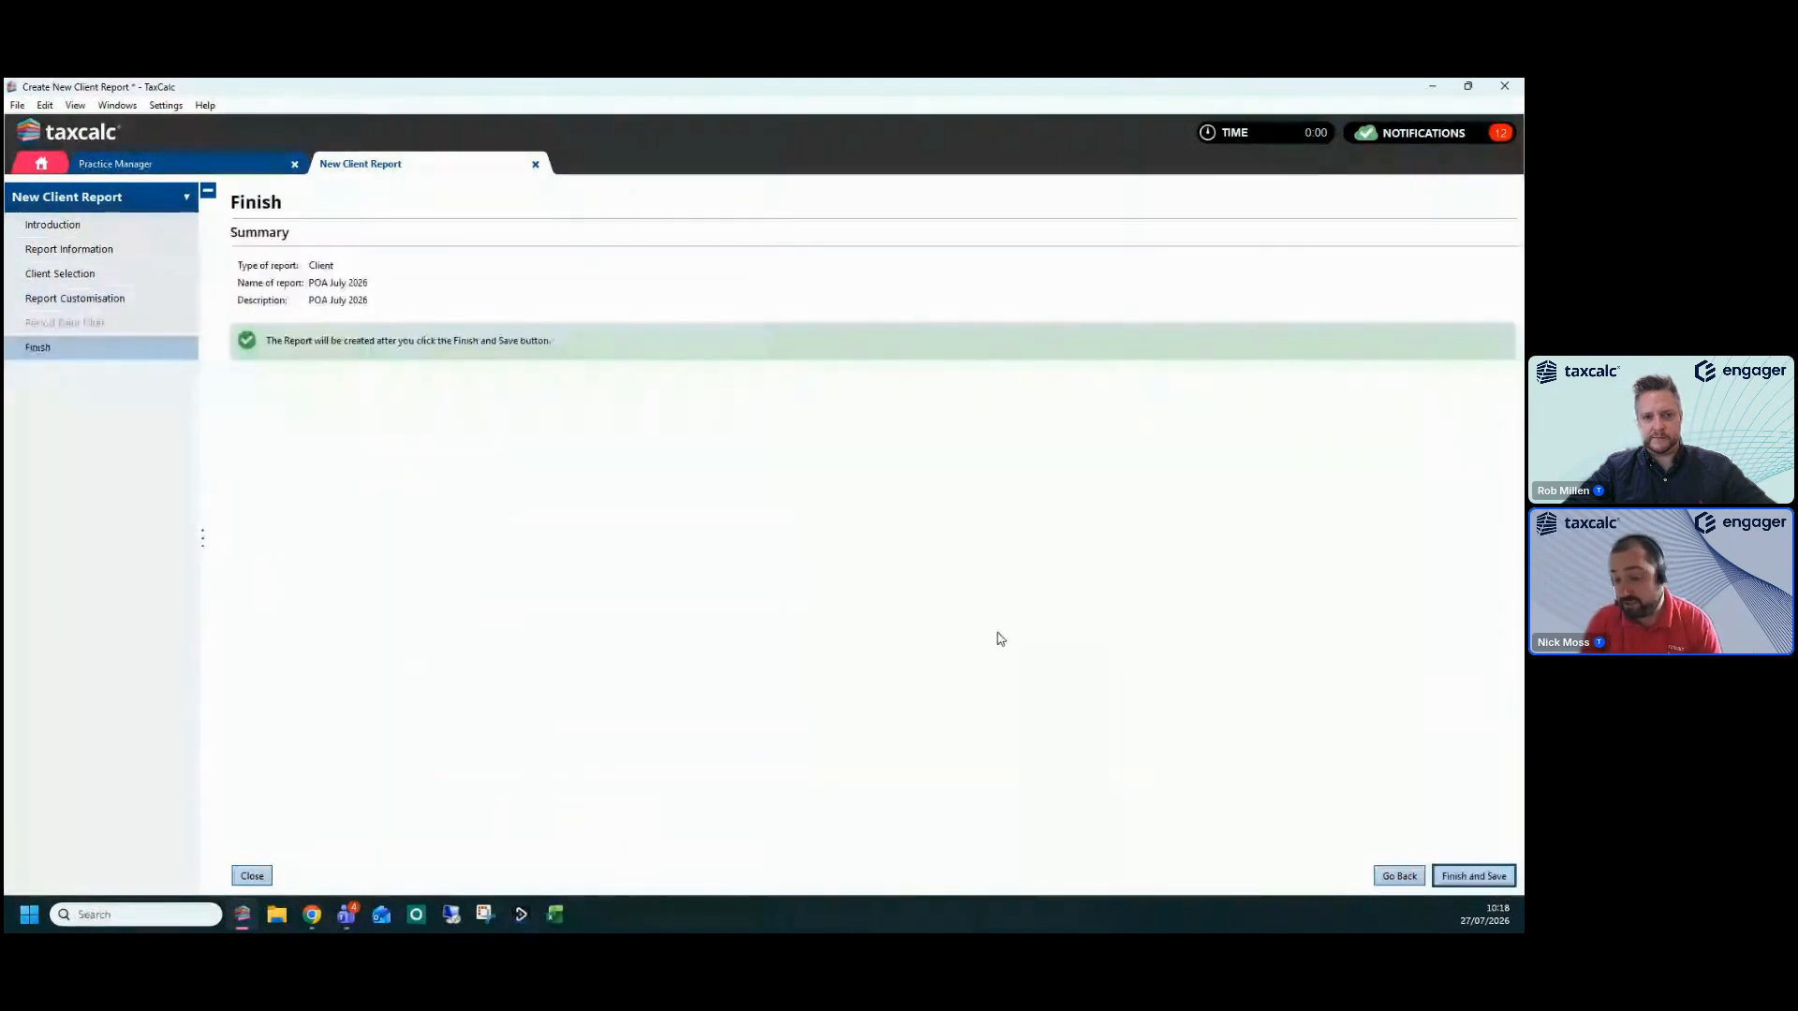
{"action": "left_click", "coordinate": [1474, 882]}
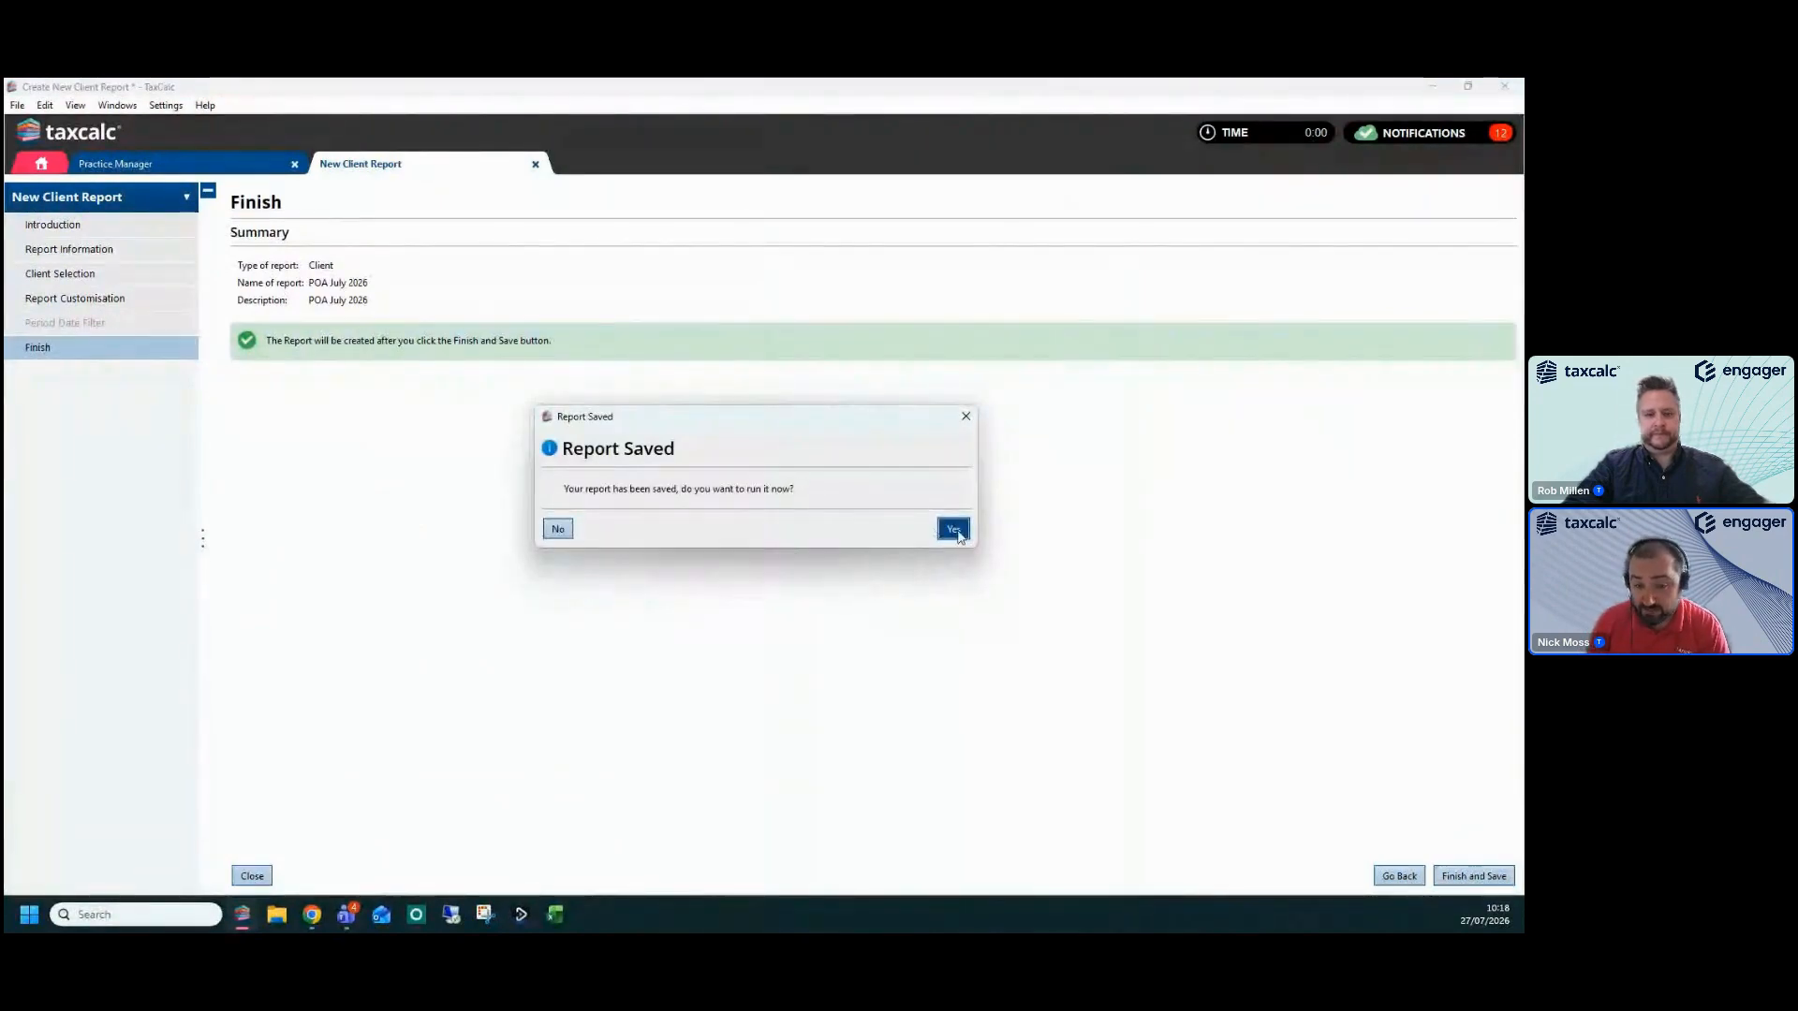
{"action": "left_click", "coordinate": [953, 529]}
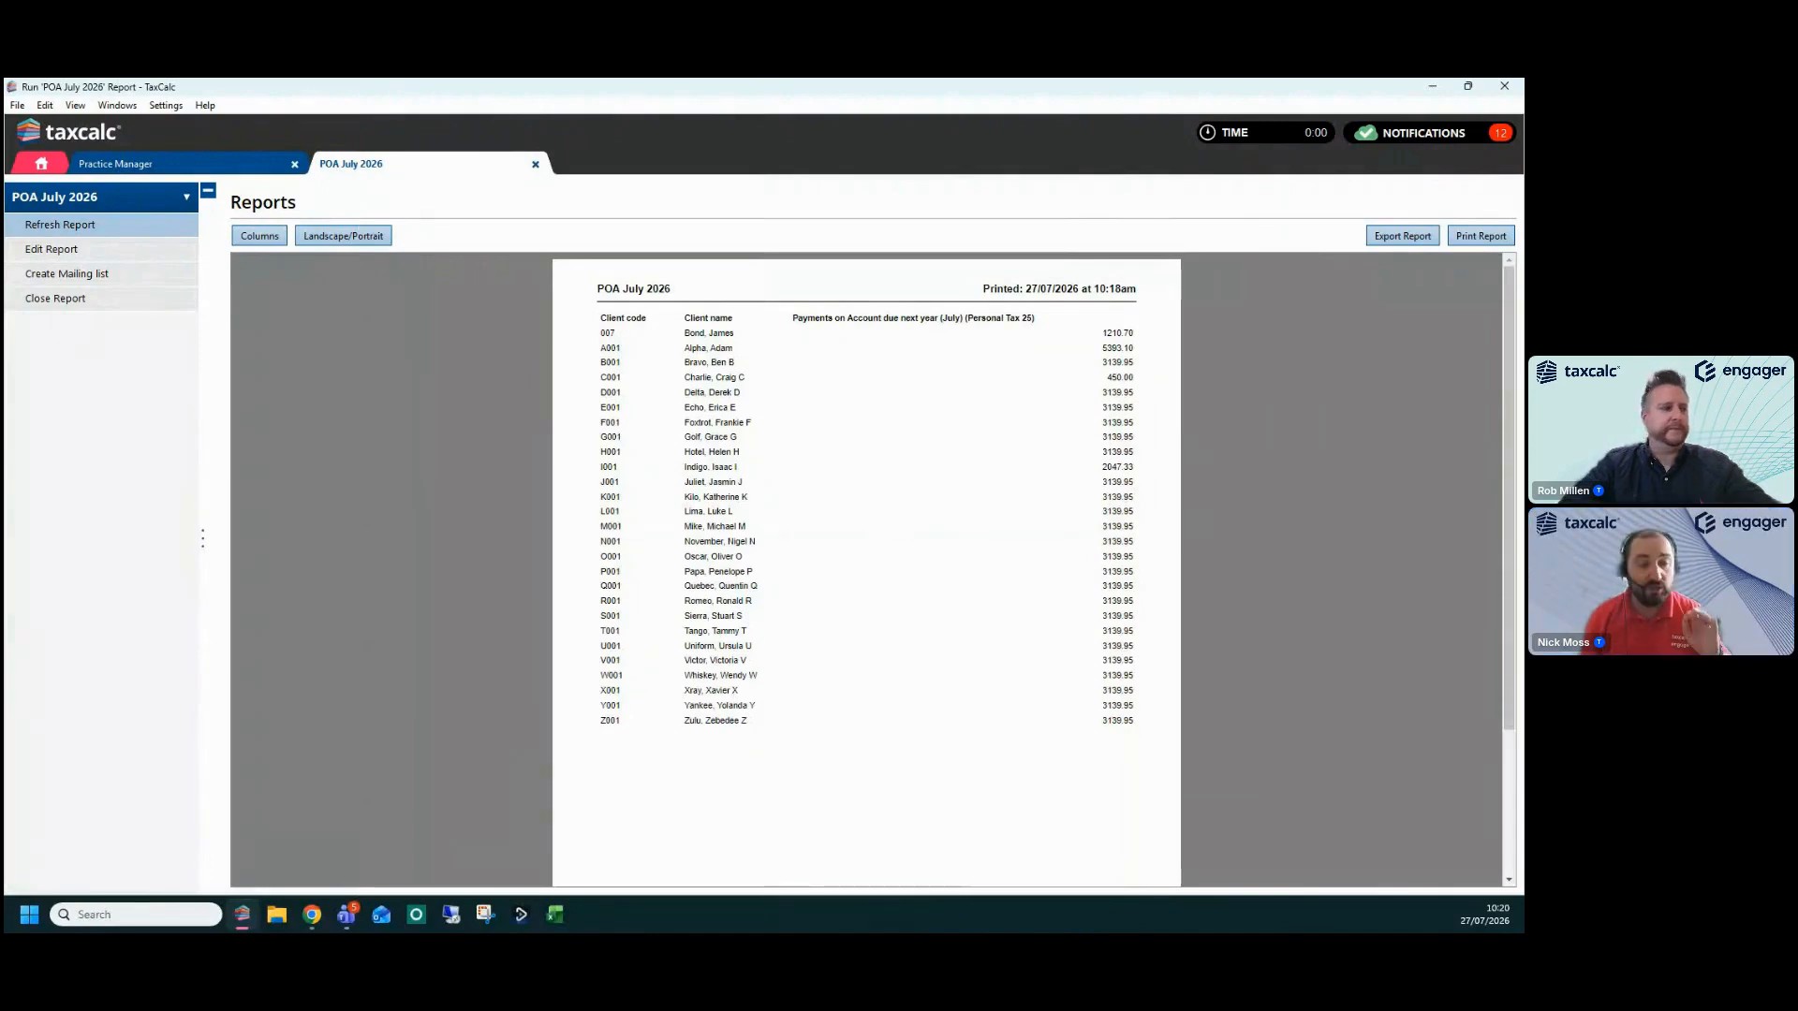
Close the POA July 2026 report results and Practice Manager, returning to the home screen
{"action": "left_click", "coordinate": [852, 587]}
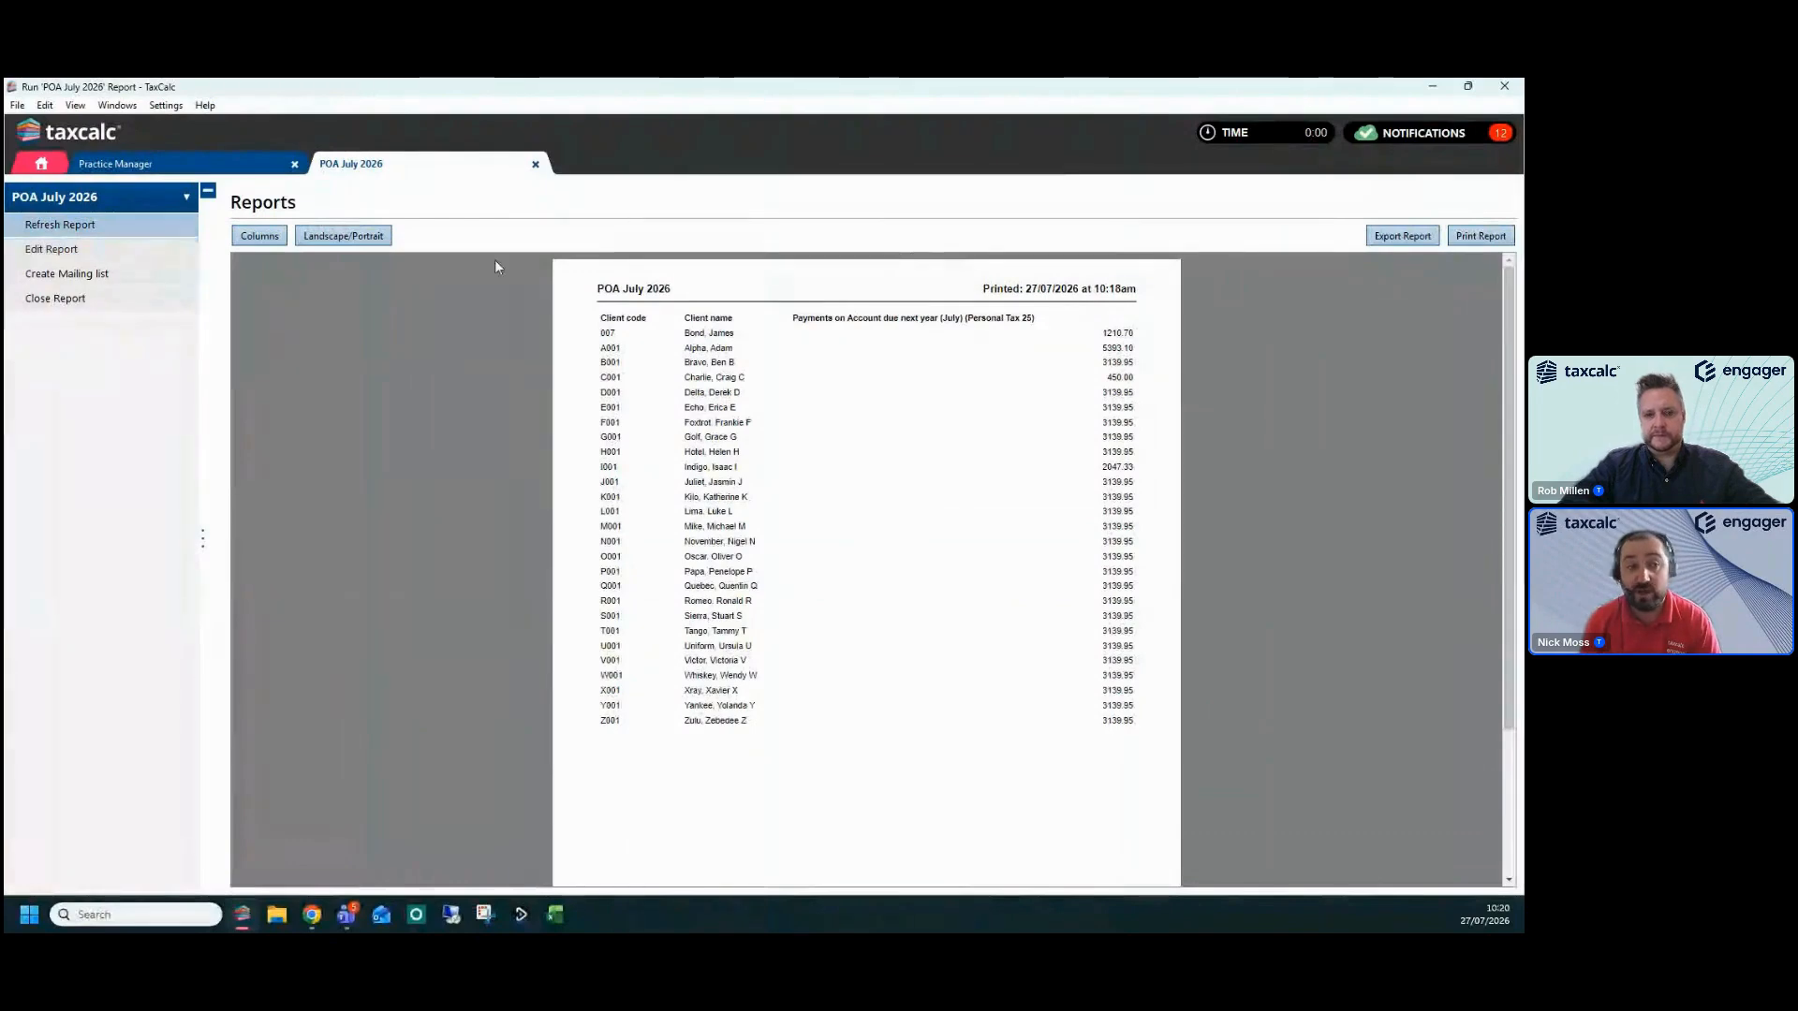
{"action": "left_click", "coordinate": [535, 164]}
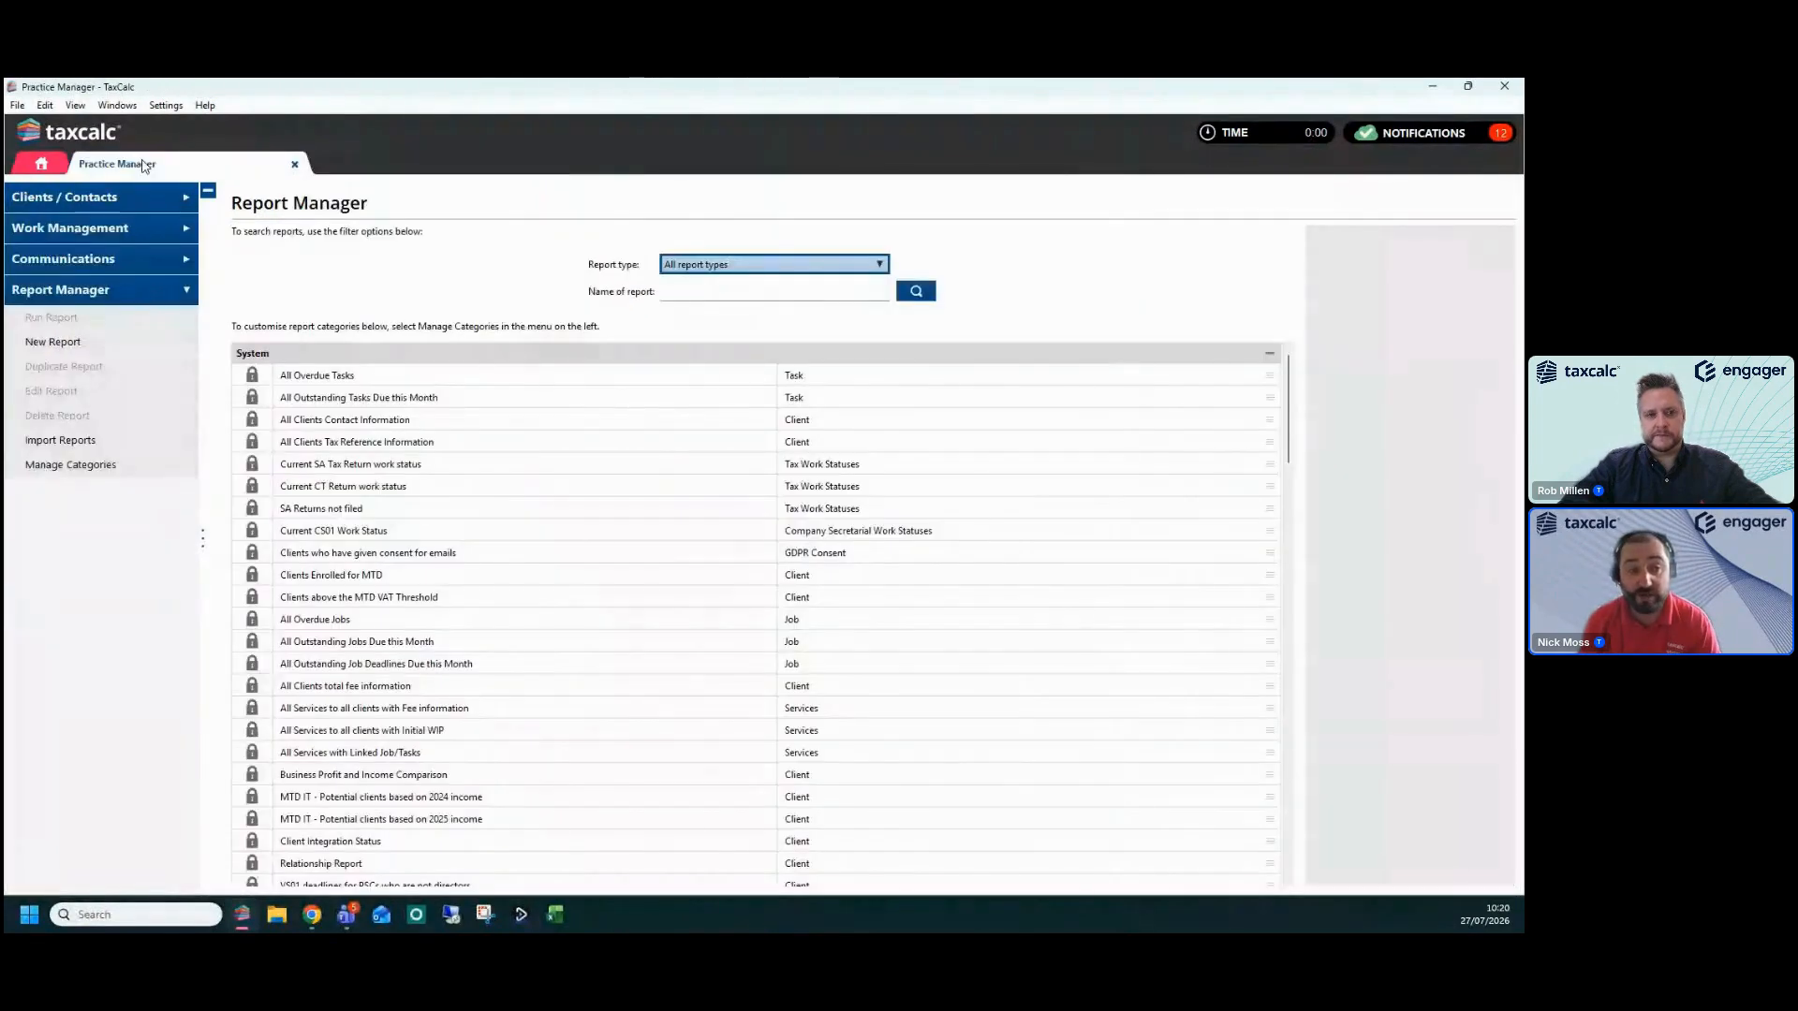
{"action": "left_click", "coordinate": [295, 164]}
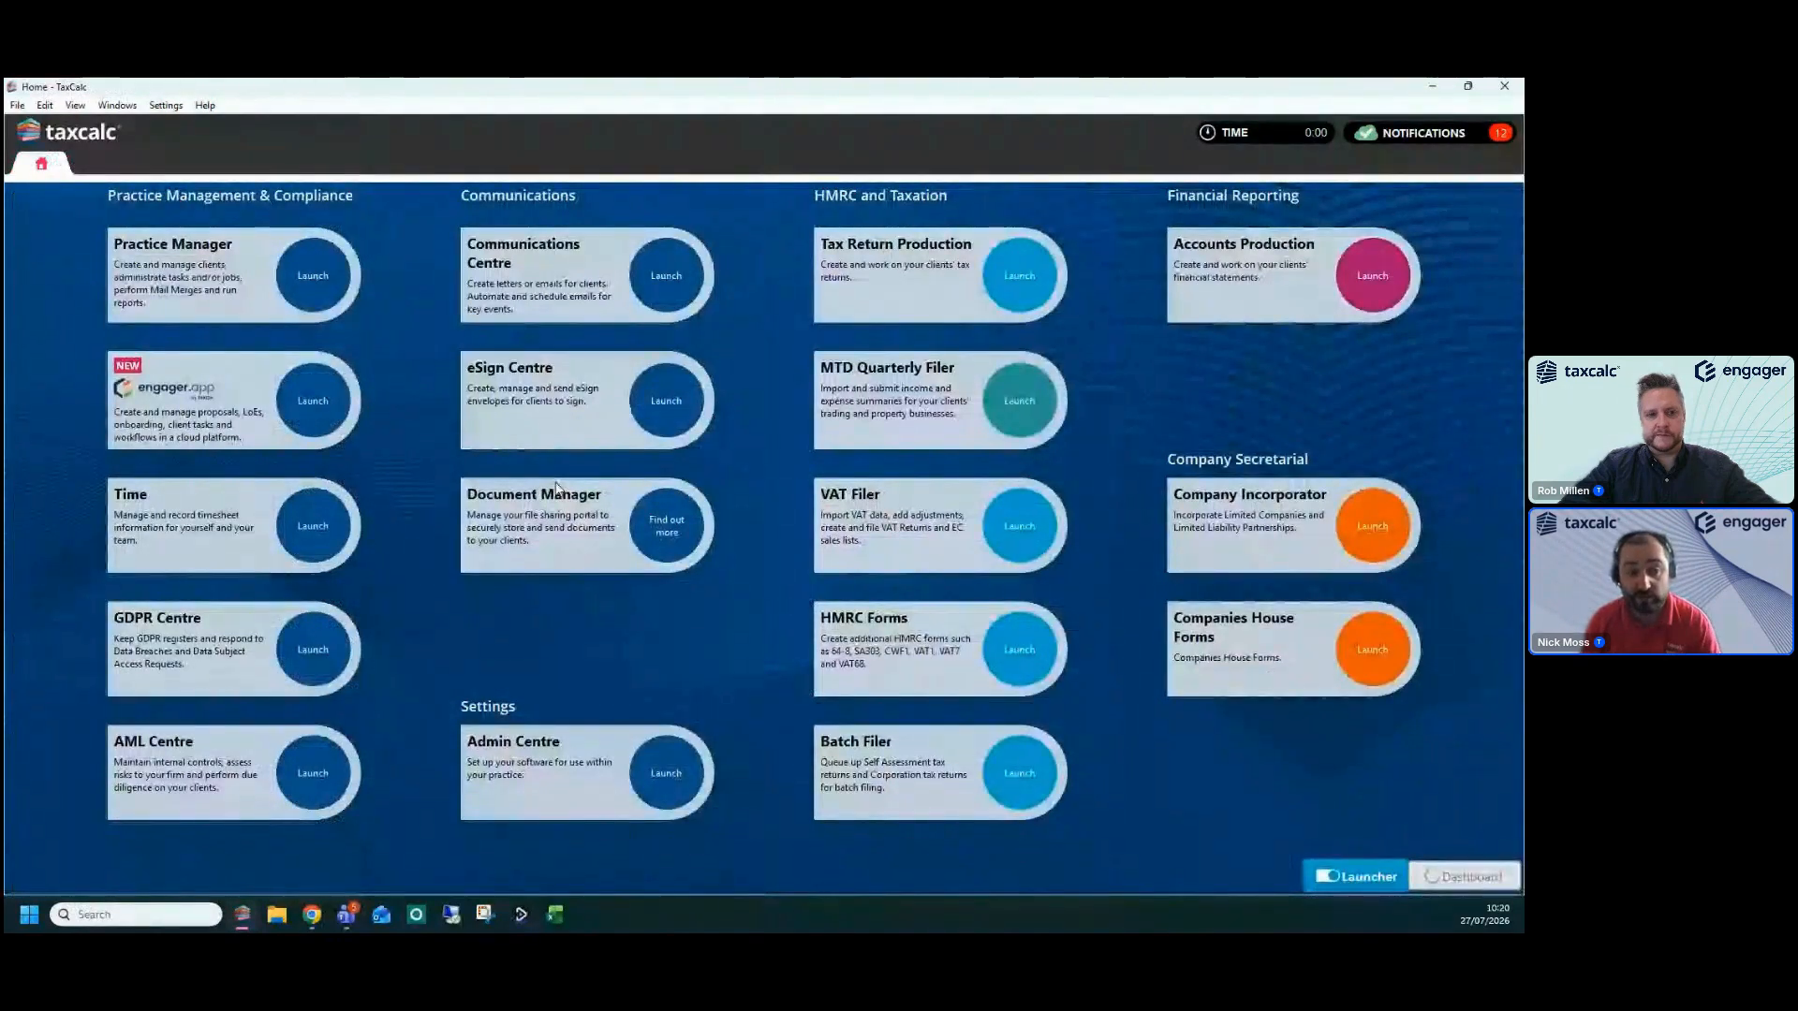
Reopen Practice Manager, run the saved POA July 2026 report from Report Manager, and close its results
{"action": "left_click", "coordinate": [314, 289]}
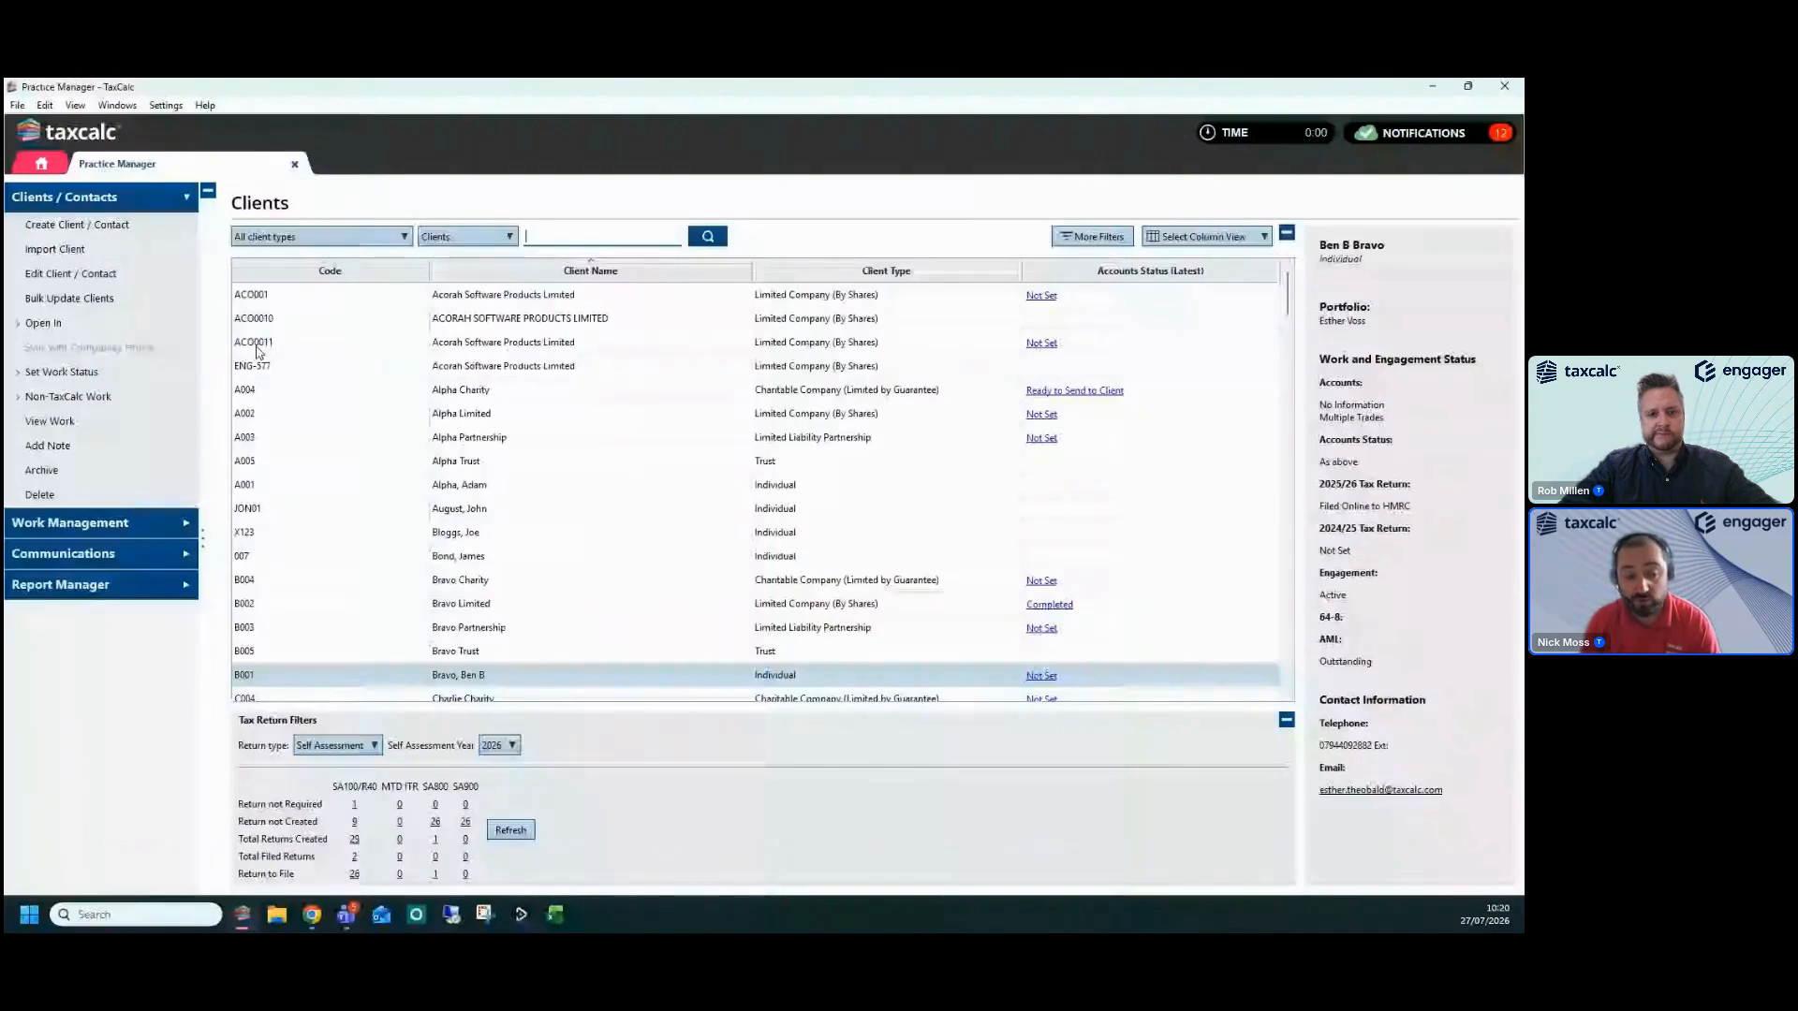
{"action": "left_click", "coordinate": [90, 586]}
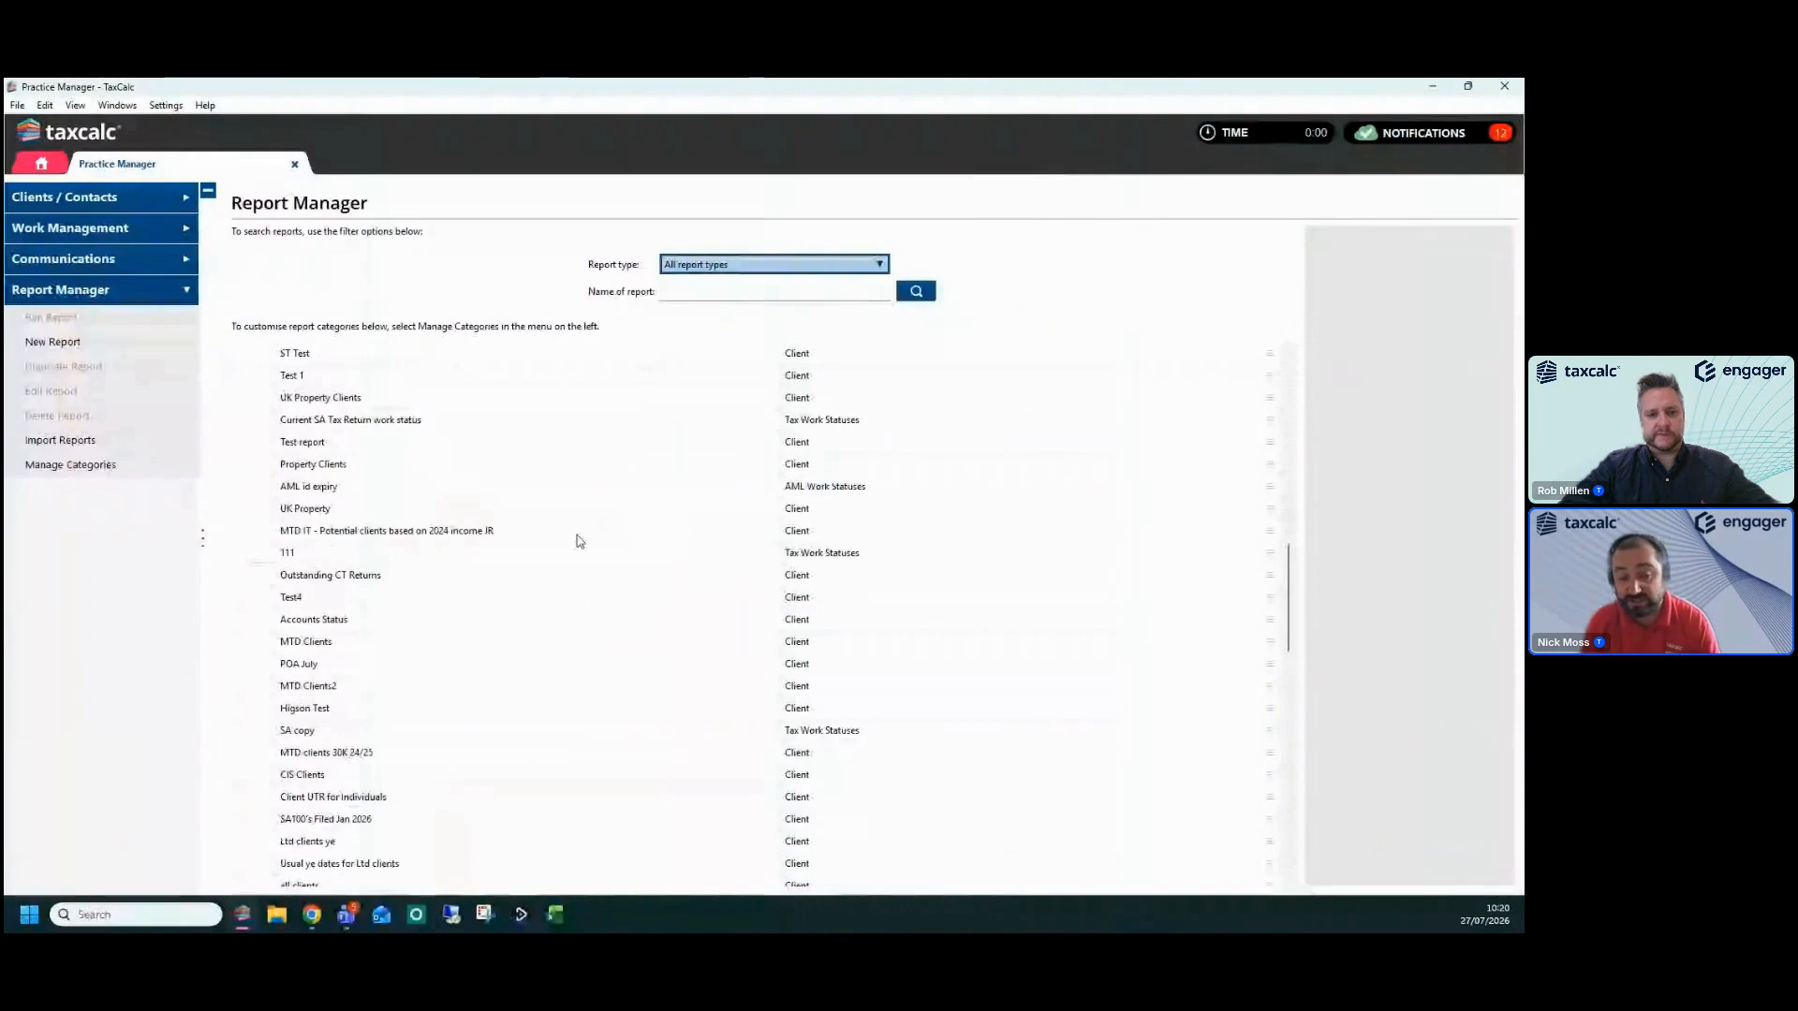
{"action": "left_click", "coordinate": [372, 666]}
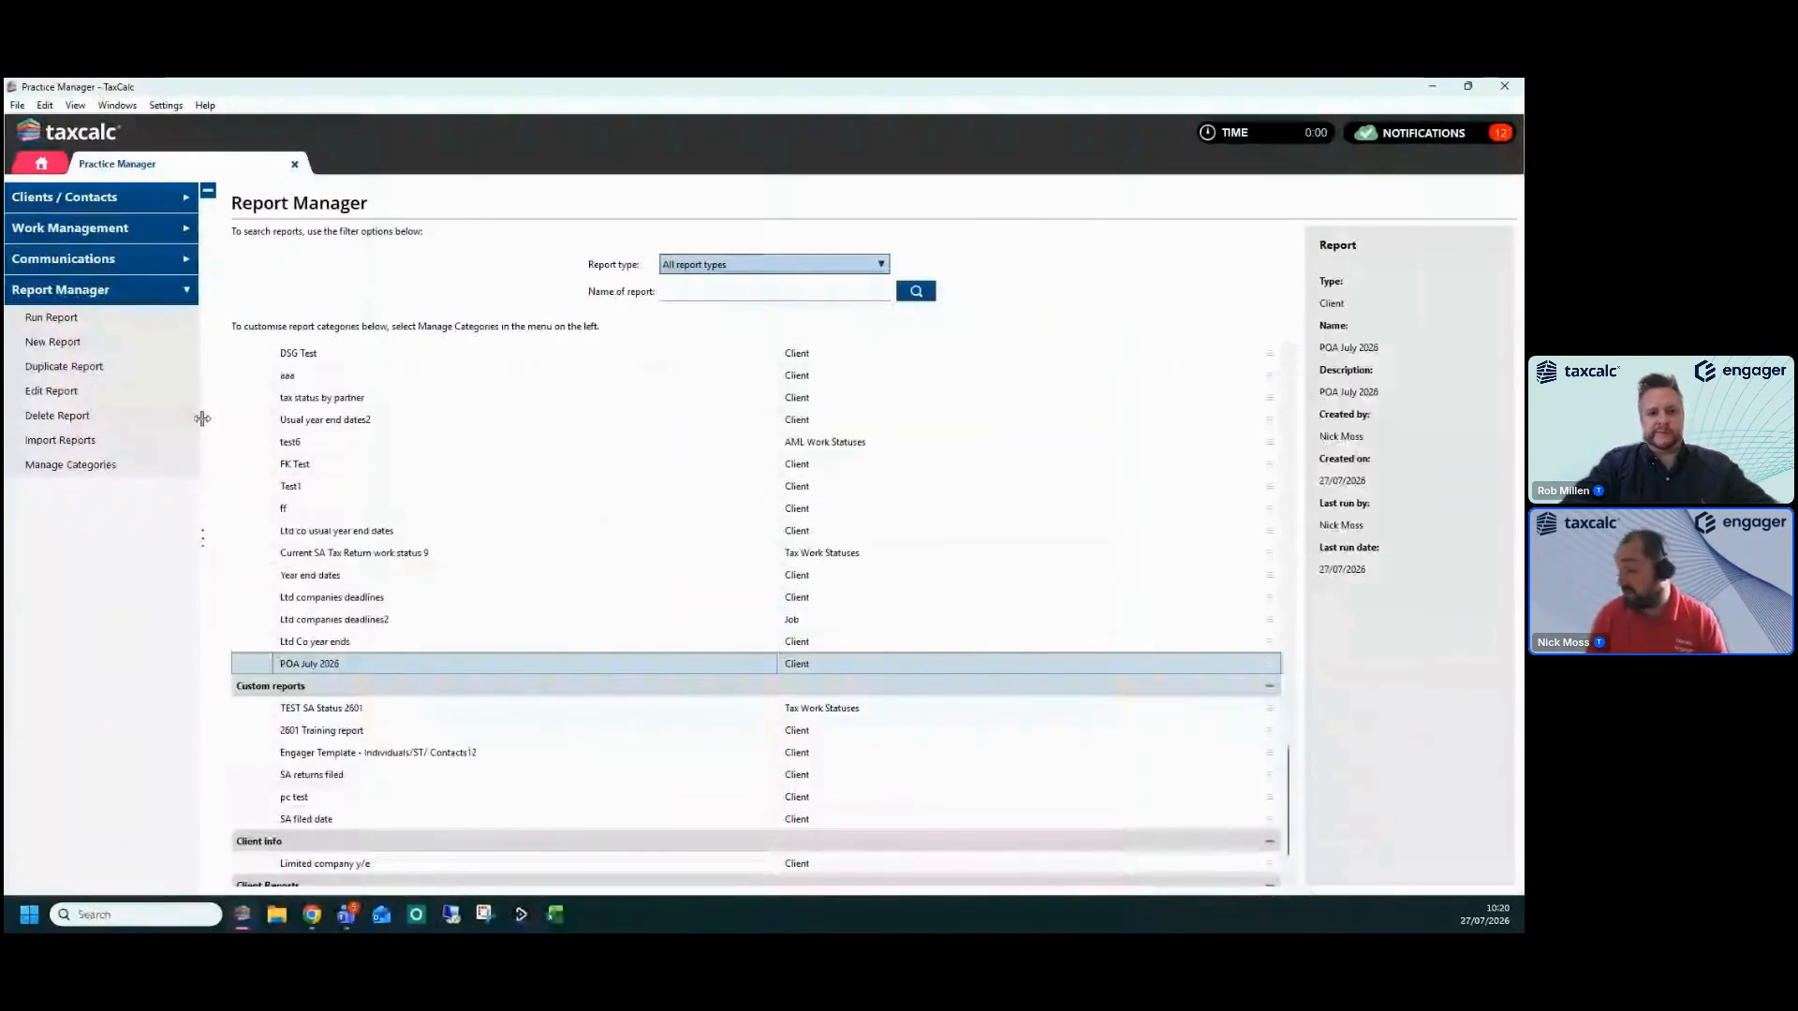
{"action": "left_click", "coordinate": [82, 319]}
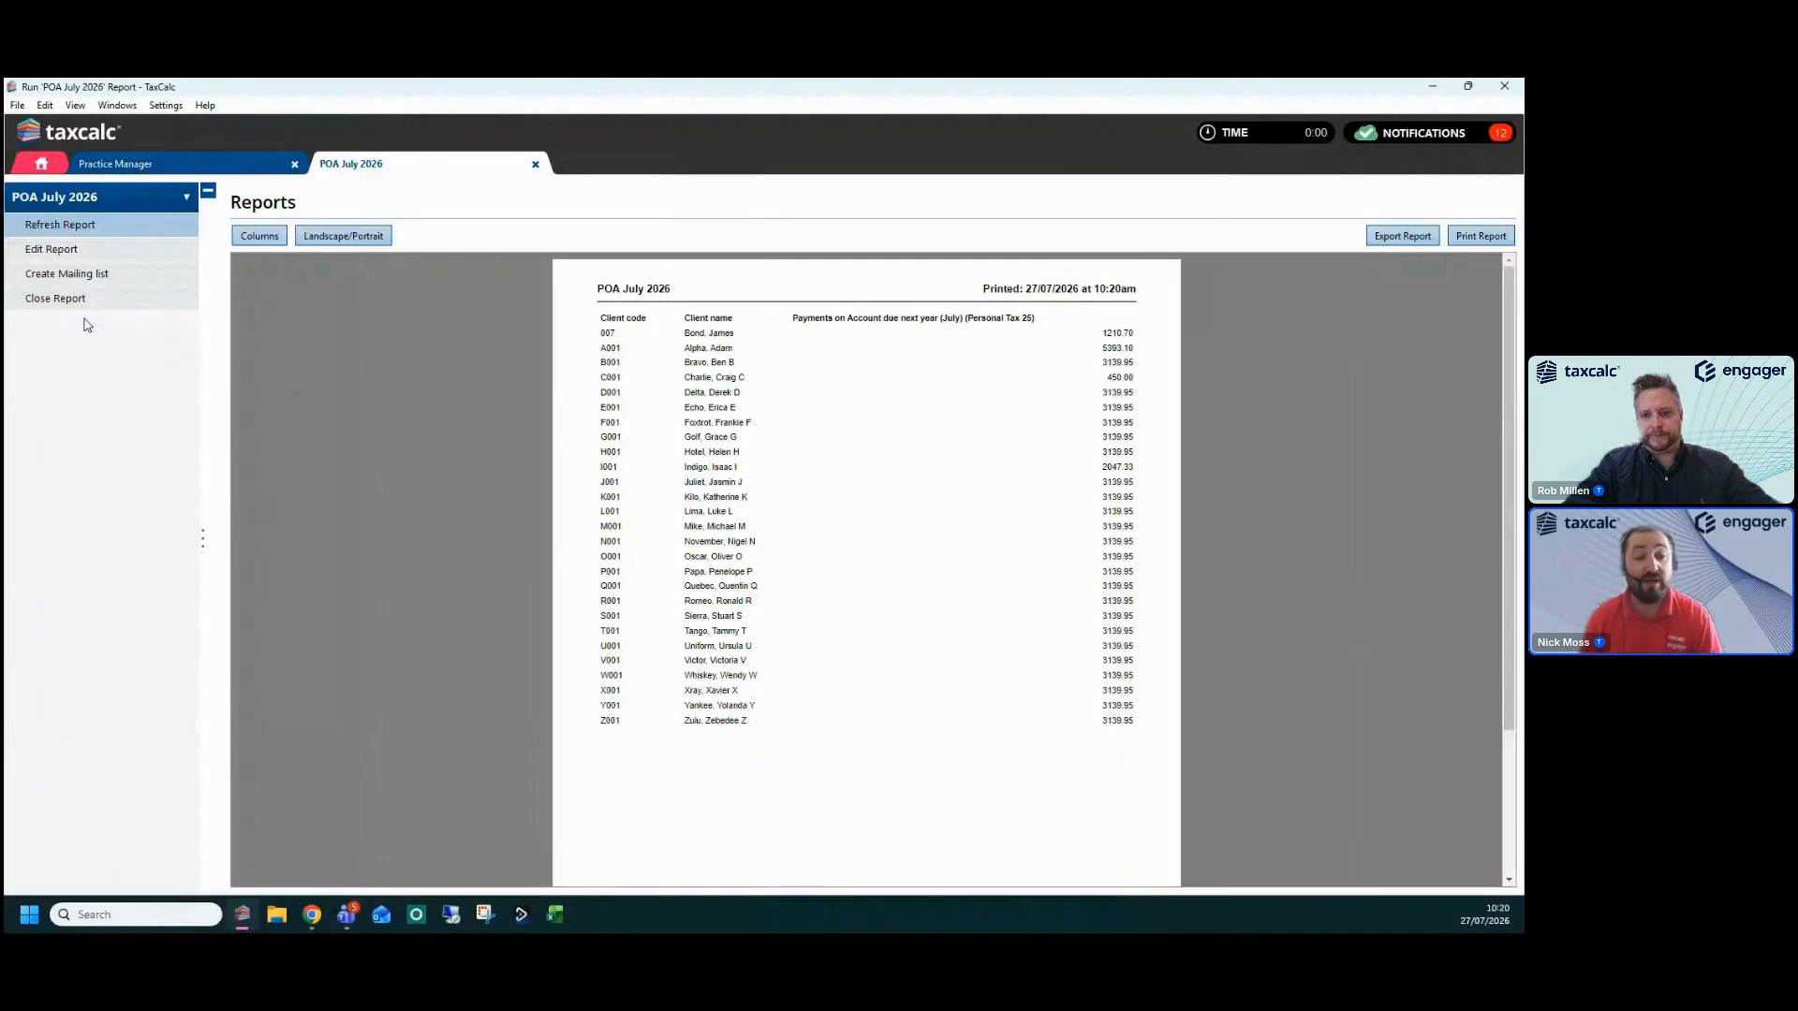
{"action": "left_click", "coordinate": [56, 298]}
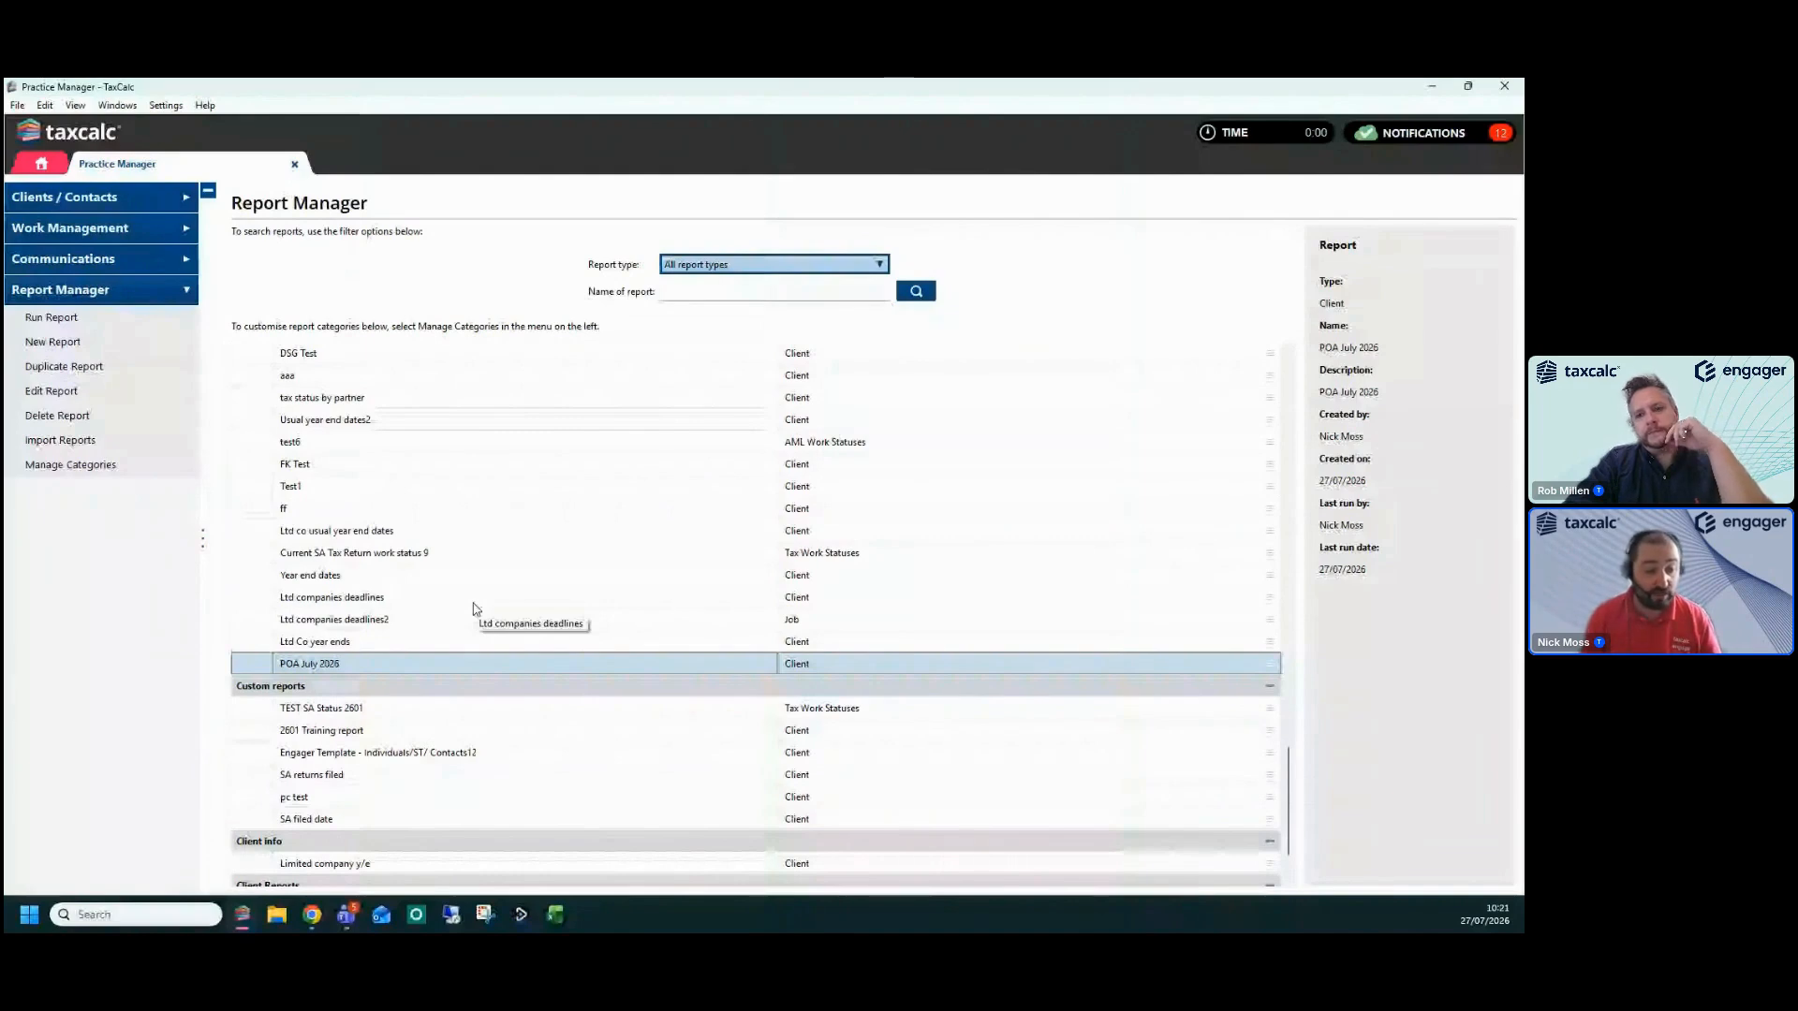
Switch to Engager in the browser and look over the active clients list, including the TaxCalc link status column
{"action": "mouse_move", "coordinate": [312, 914]}
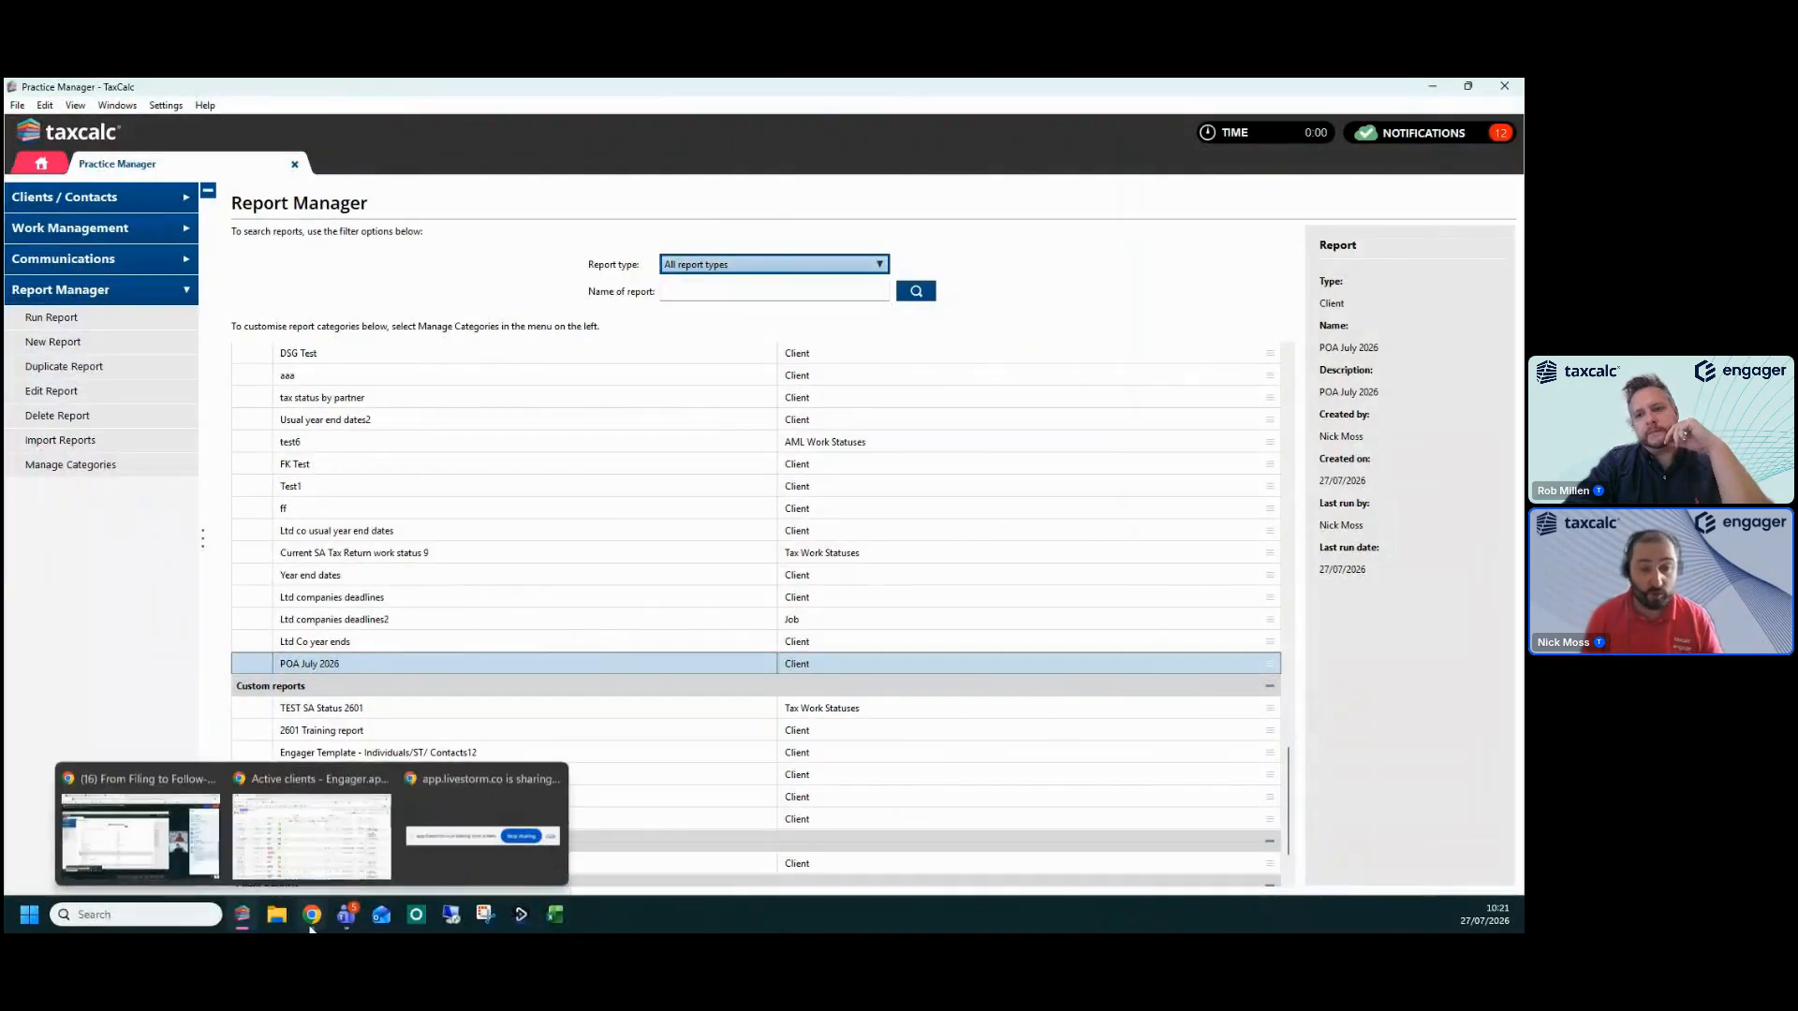
{"action": "left_click", "coordinate": [287, 836]}
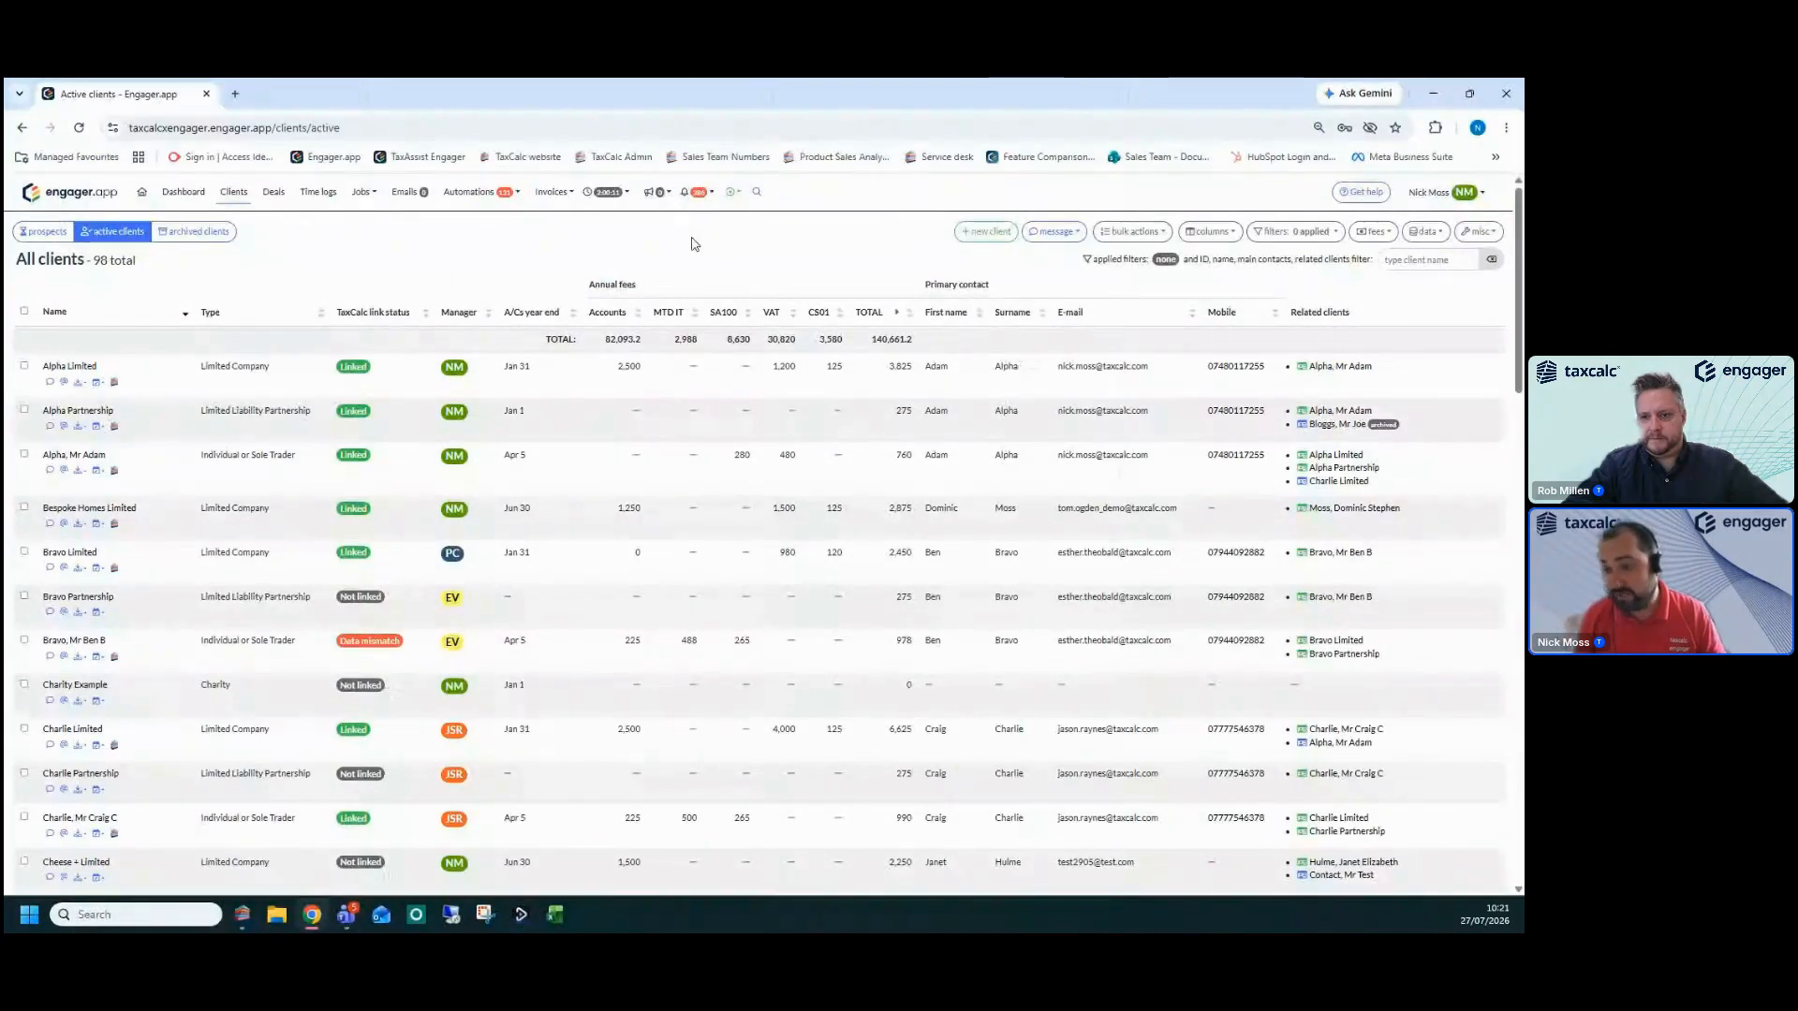
{"action": "left_click", "coordinate": [1463, 192]}
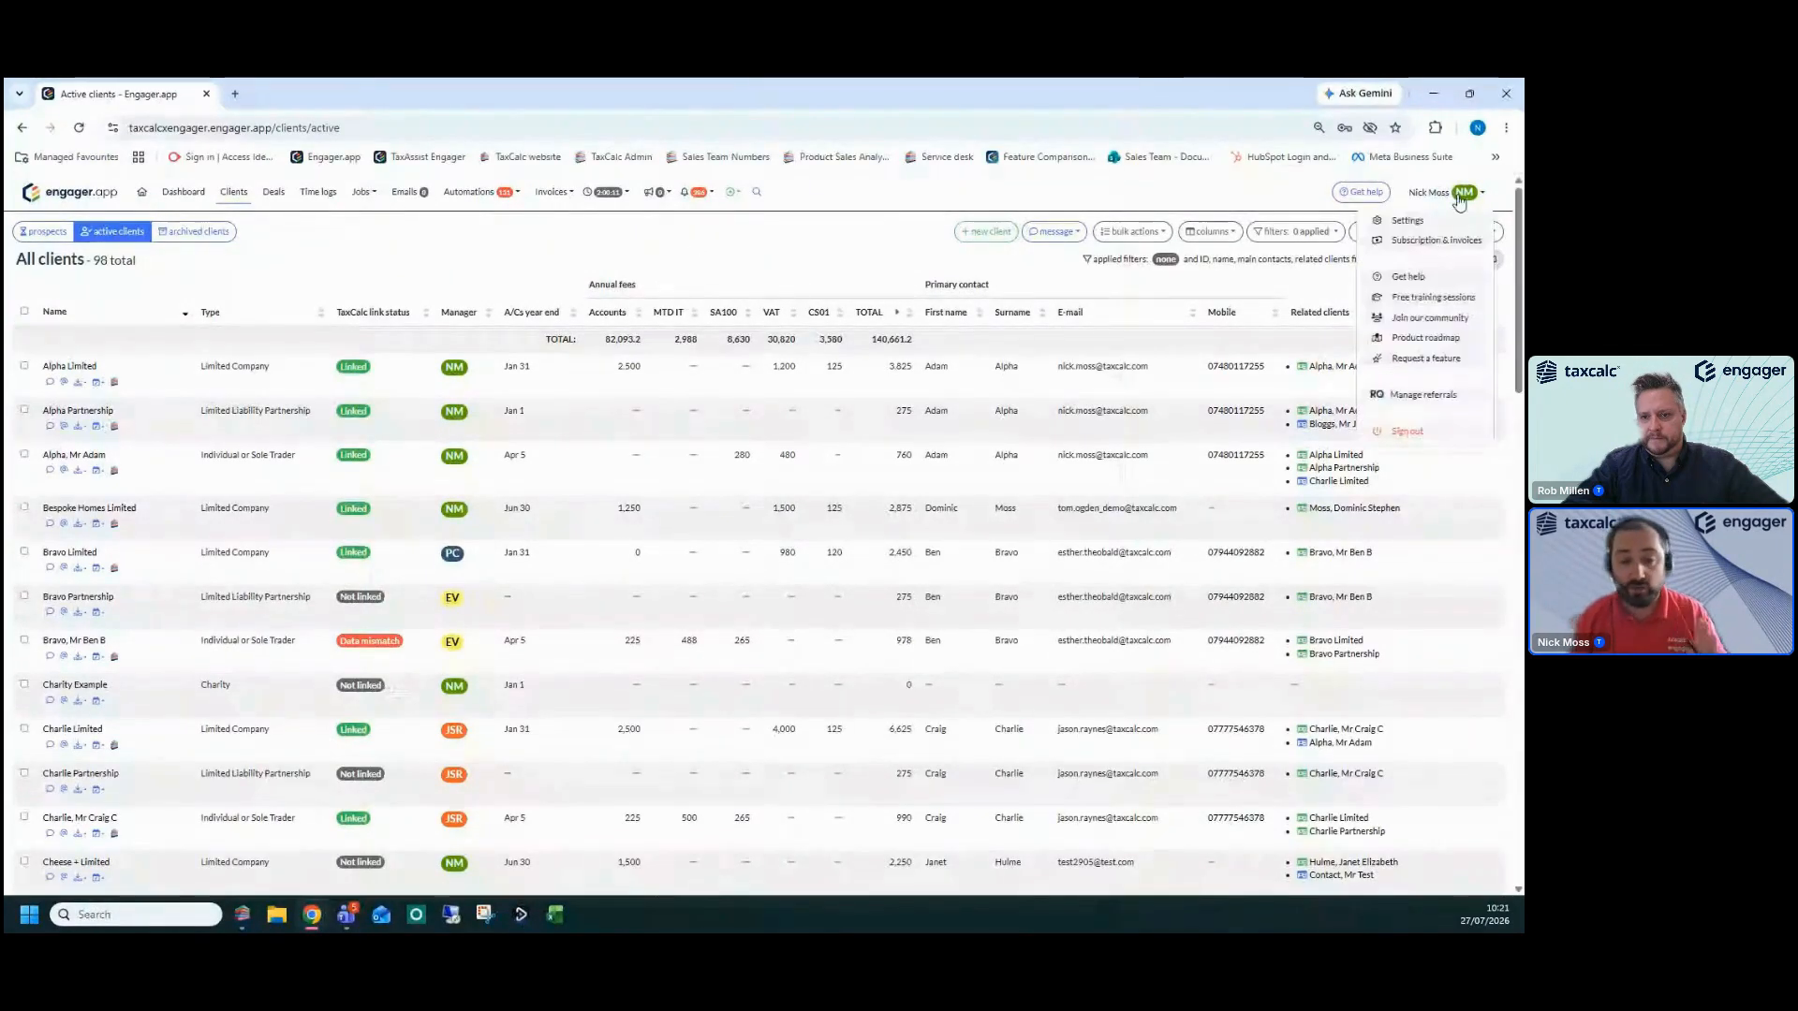
{"action": "left_click", "coordinate": [780, 240]}
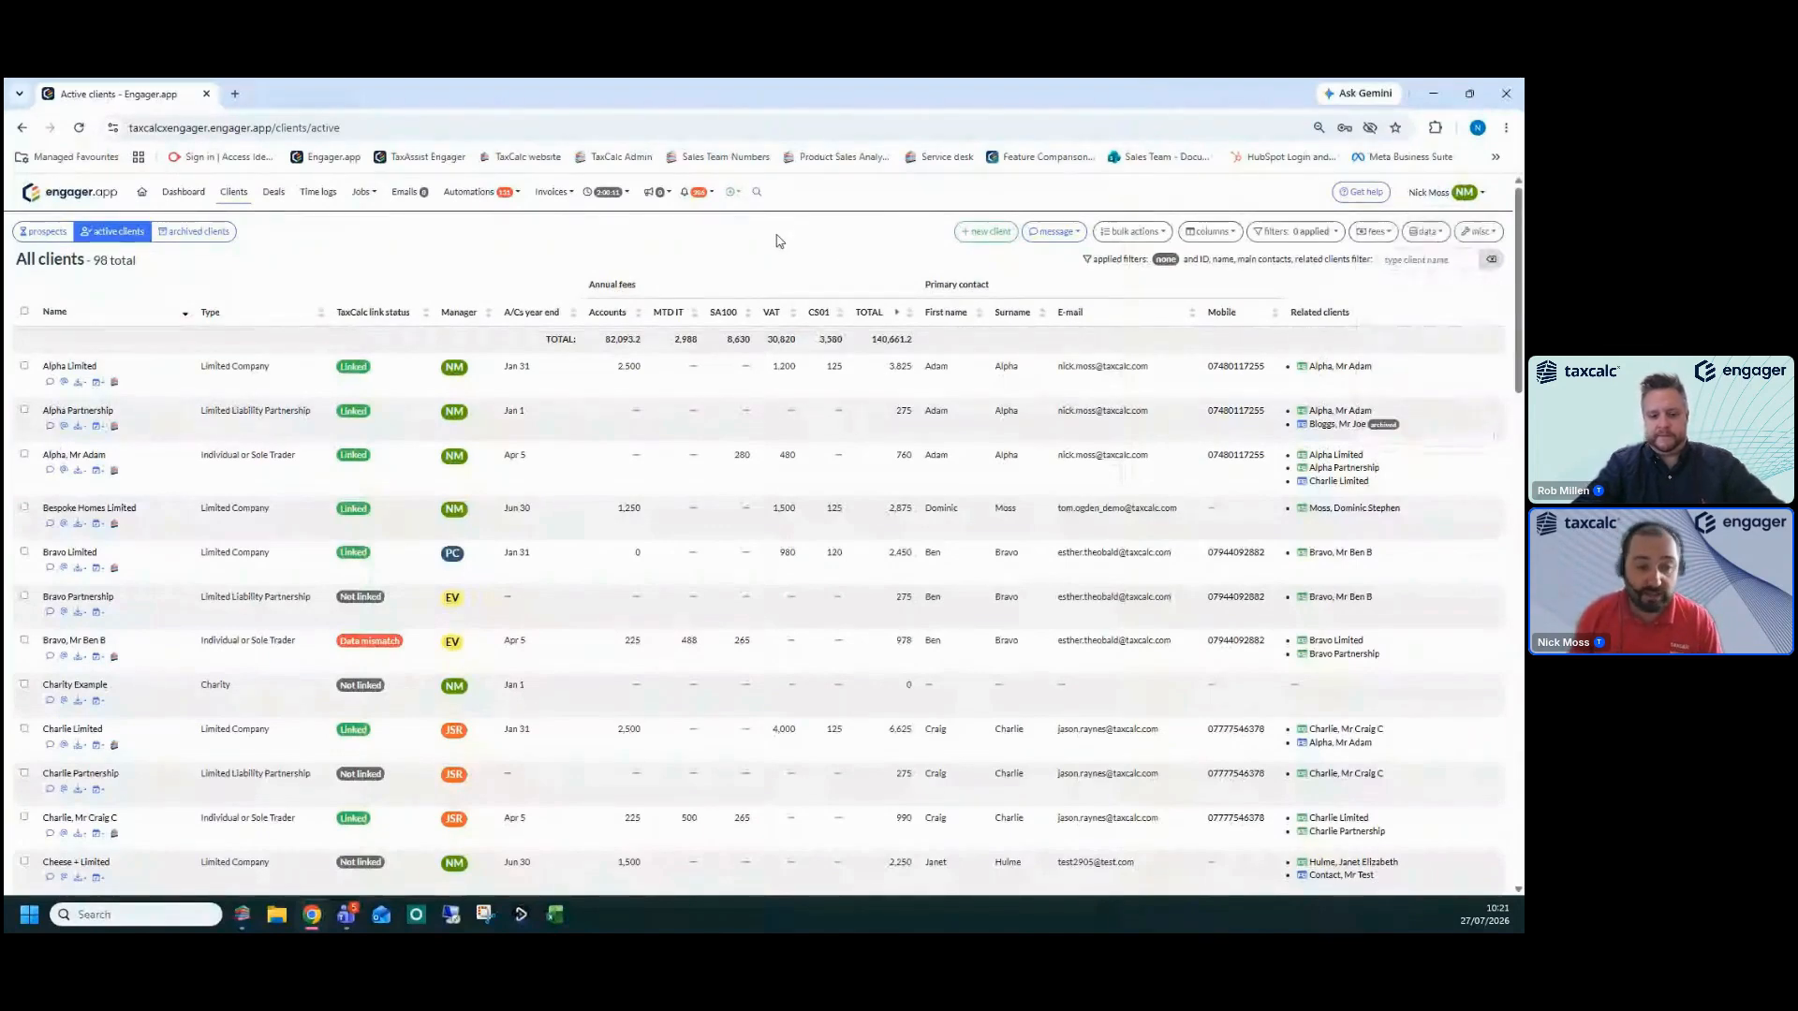
{"action": "left_click", "coordinate": [373, 318]}
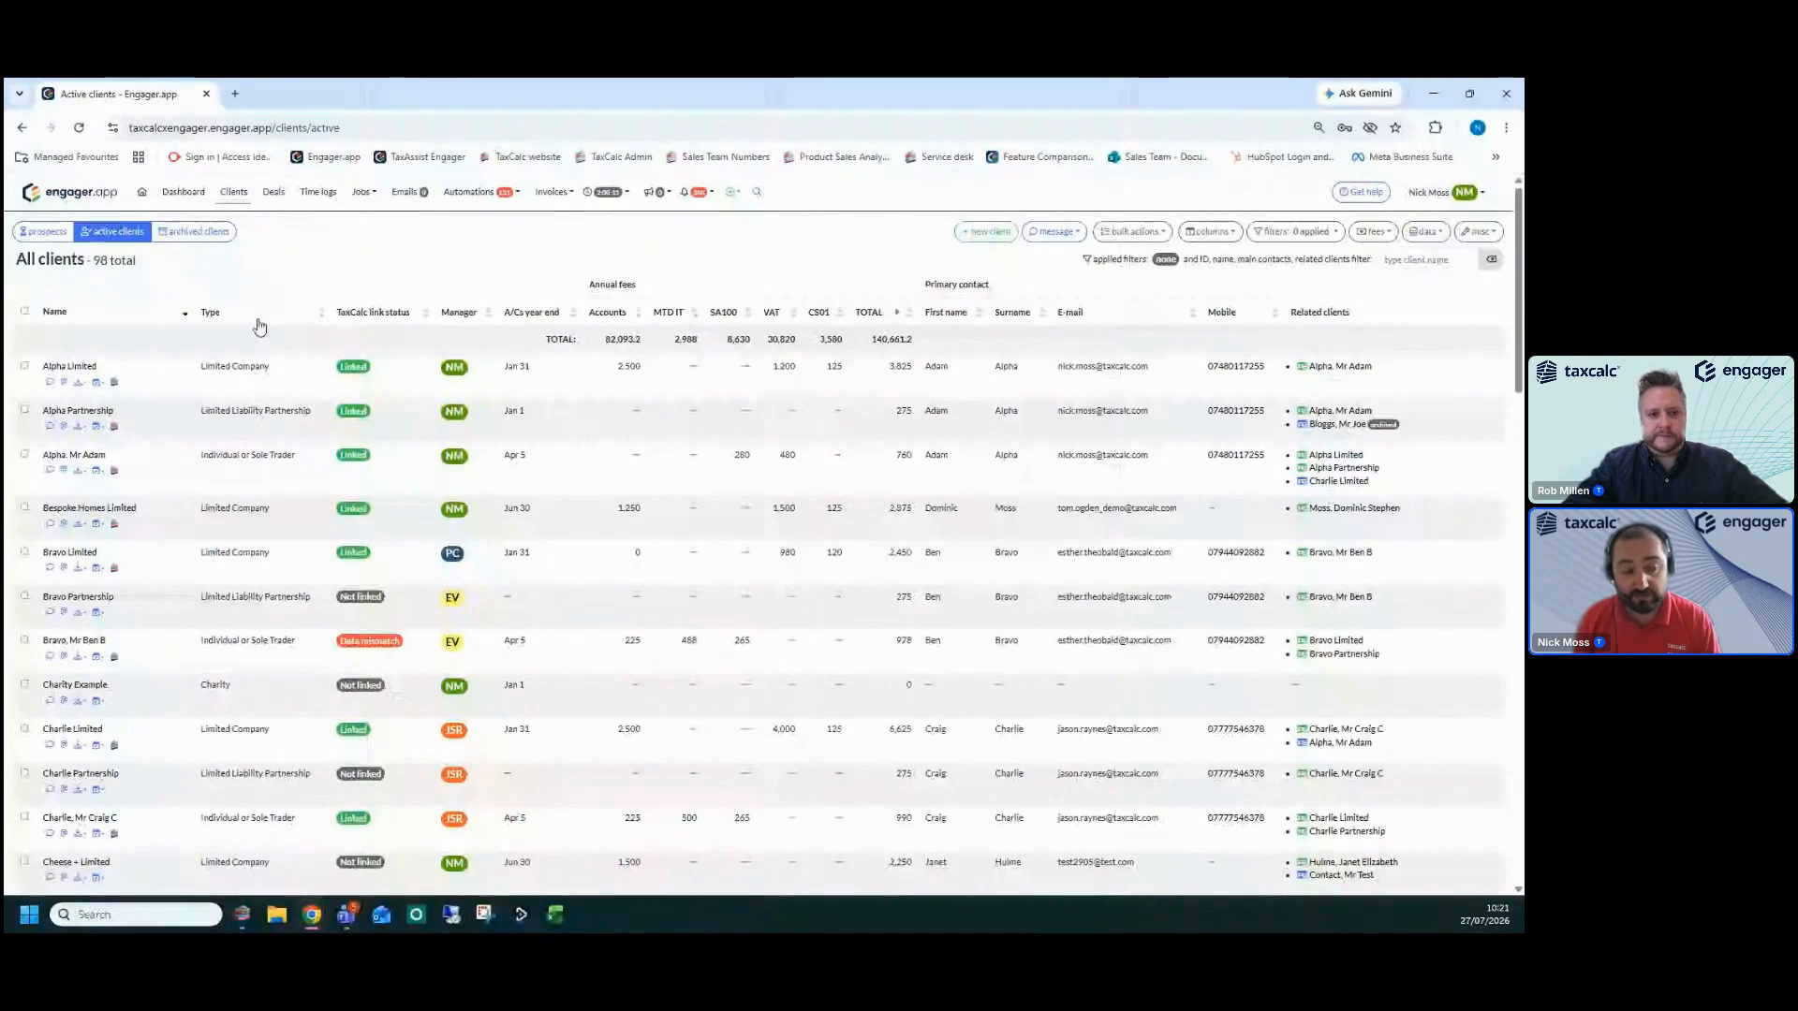
Open the Tax References of the first individual client and examine the Self Assessment figures under Tax data from TaxCalc
{"action": "left_click", "coordinate": [75, 456]}
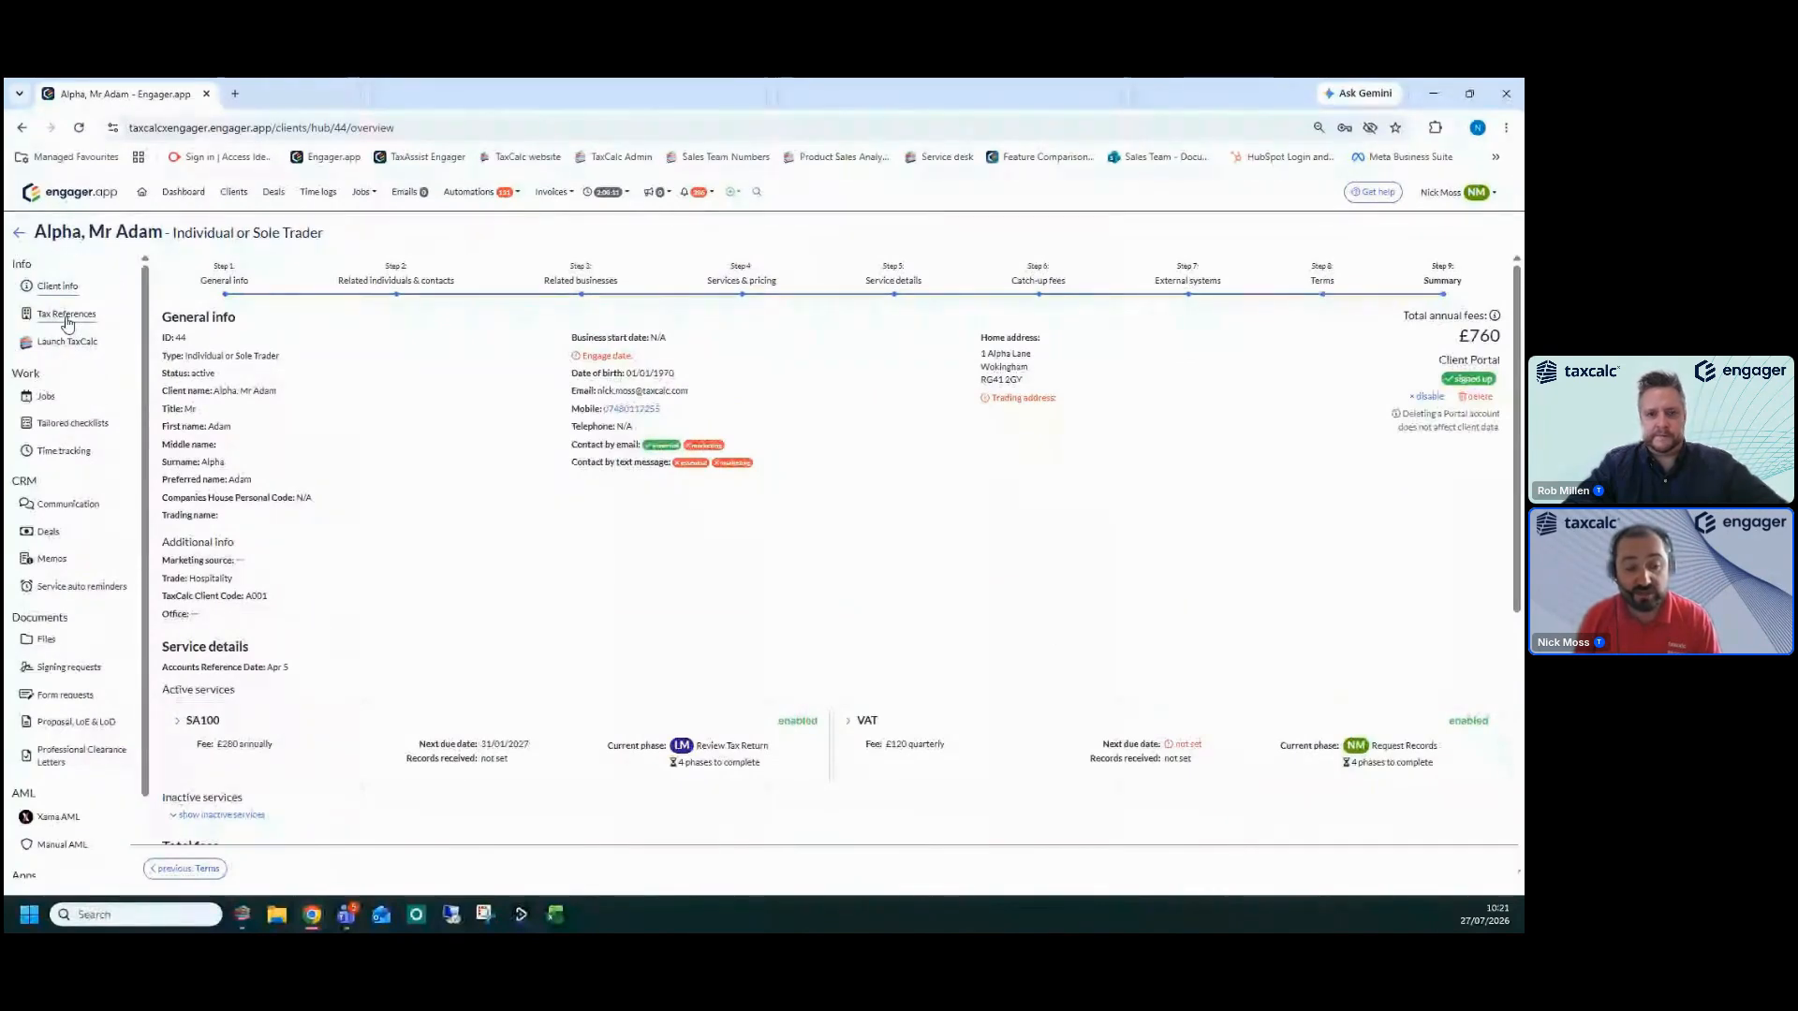
{"action": "left_click", "coordinate": [67, 315]}
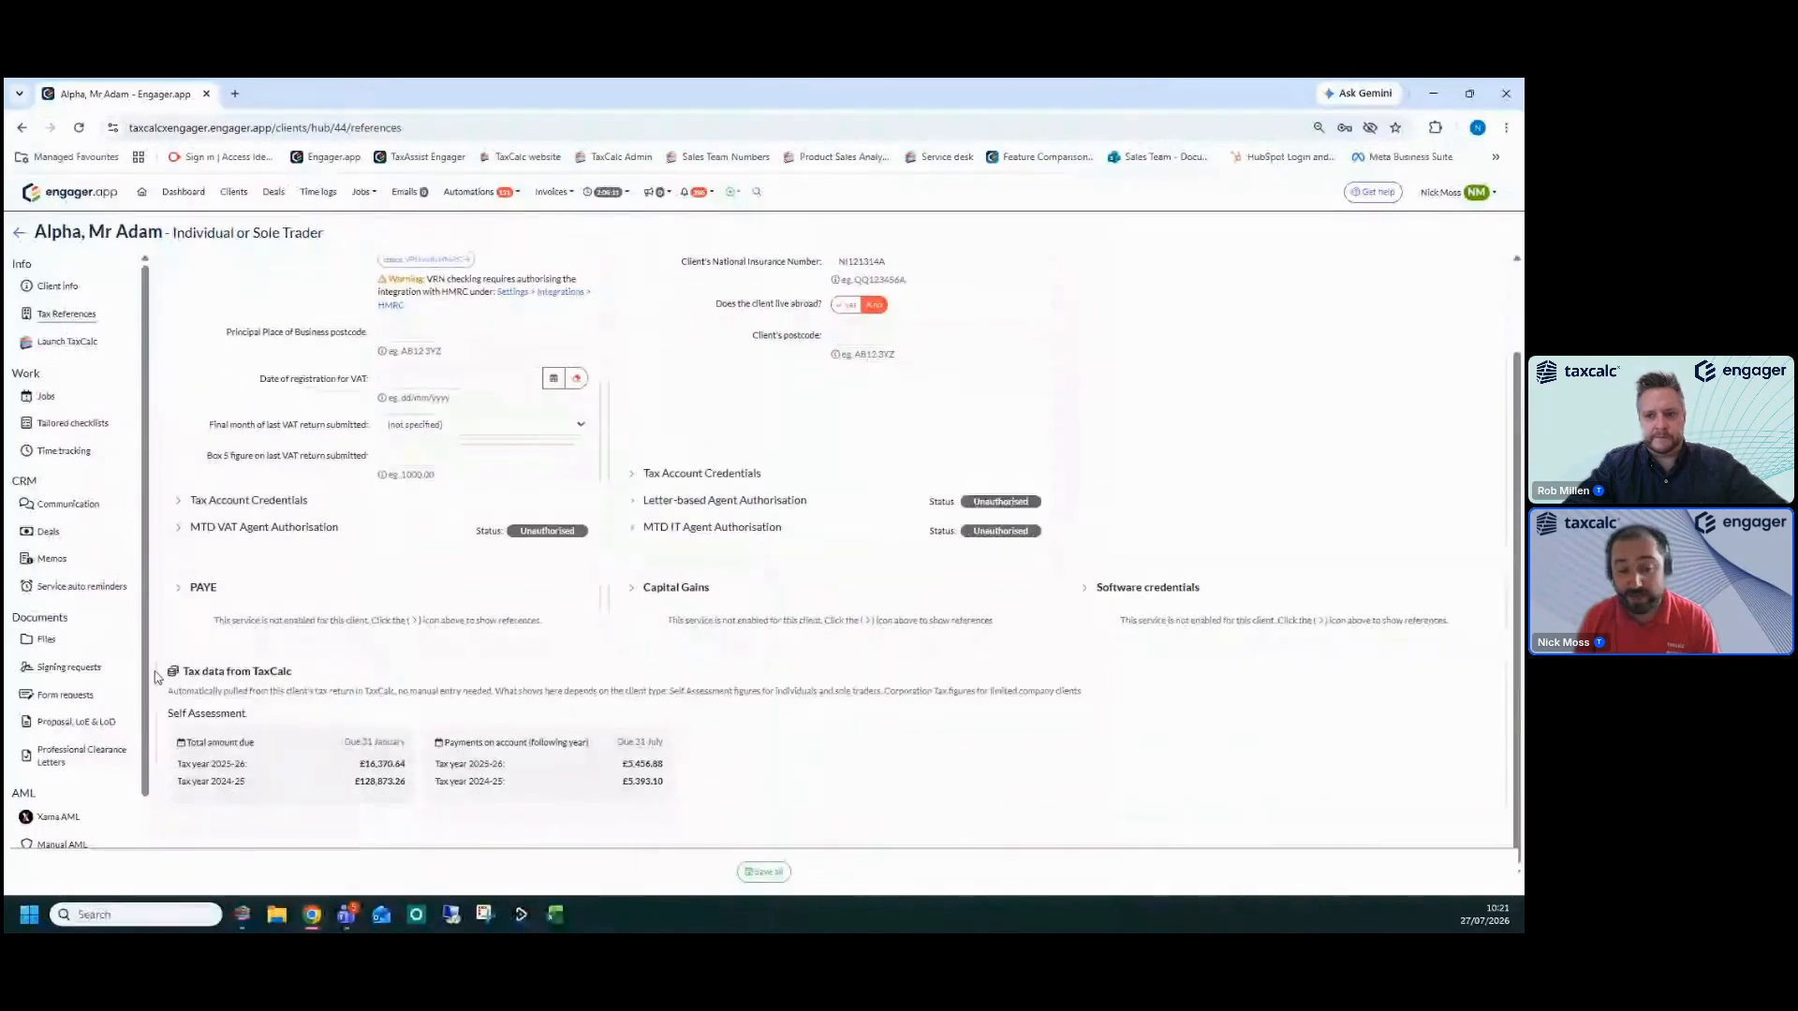
{"action": "left_click_drag", "start_coordinate": [156, 676], "coordinate": [742, 807]}
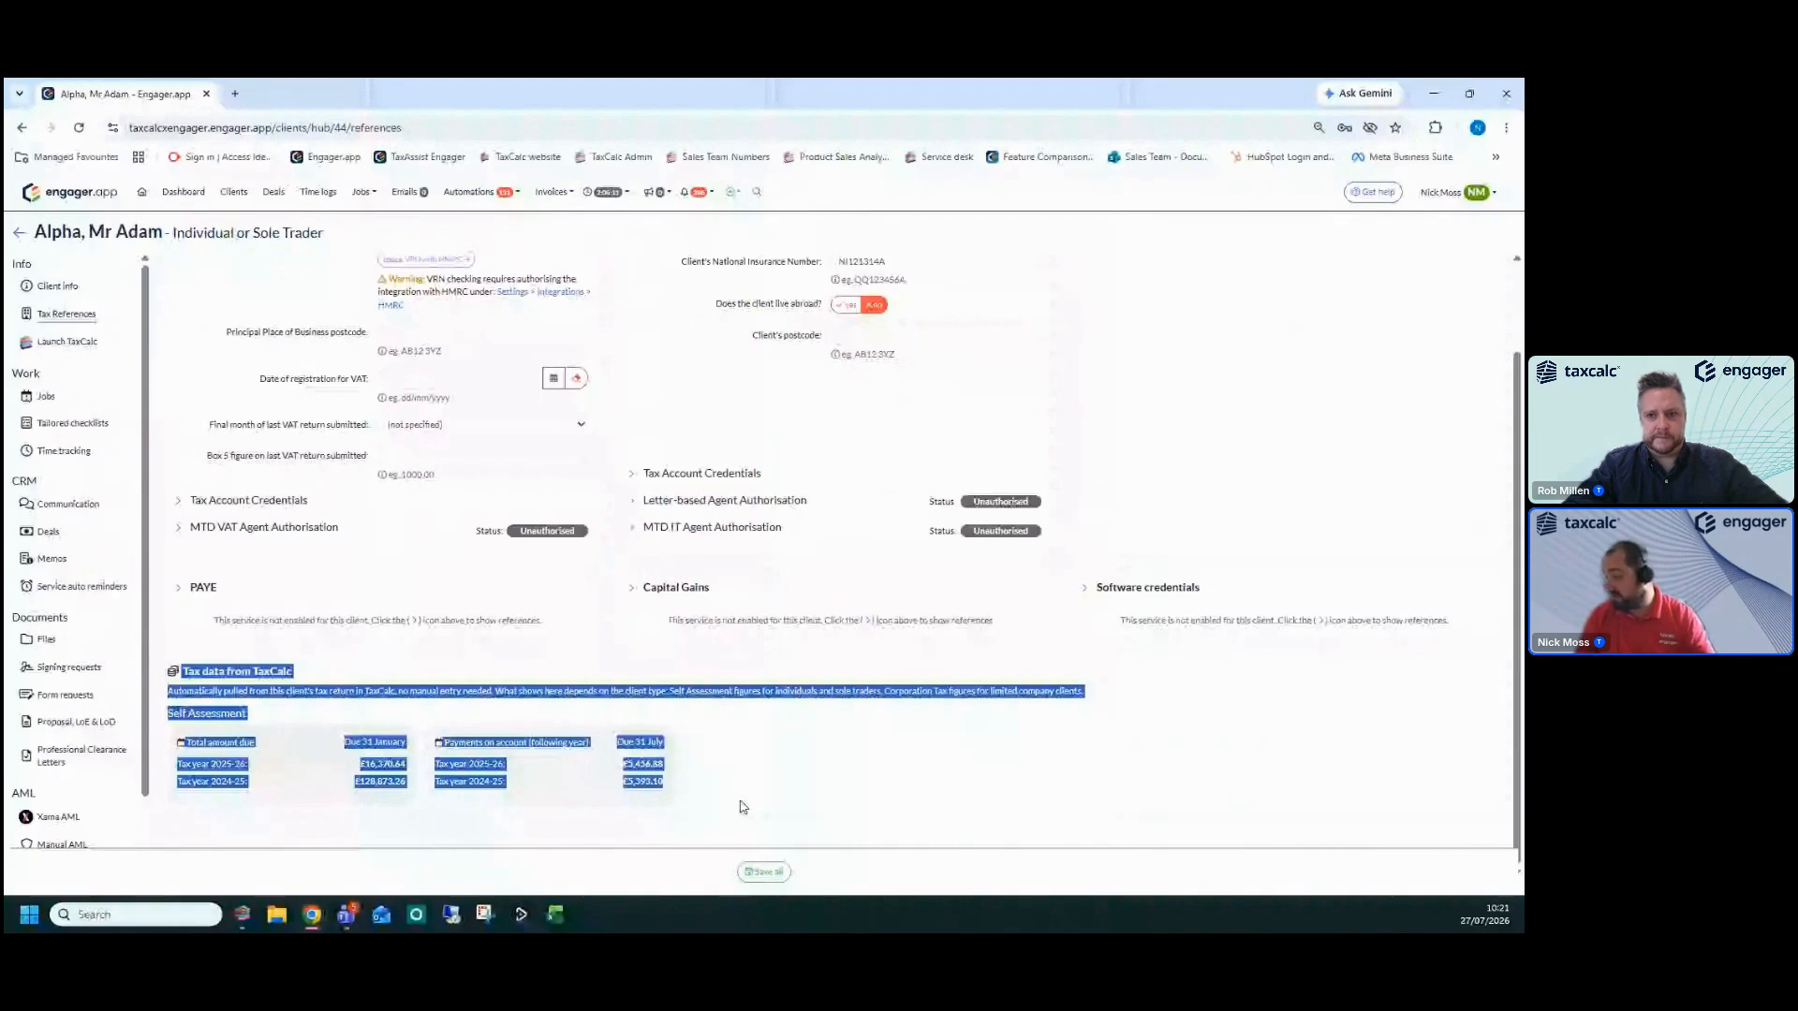
{"action": "left_click", "coordinate": [754, 780]}
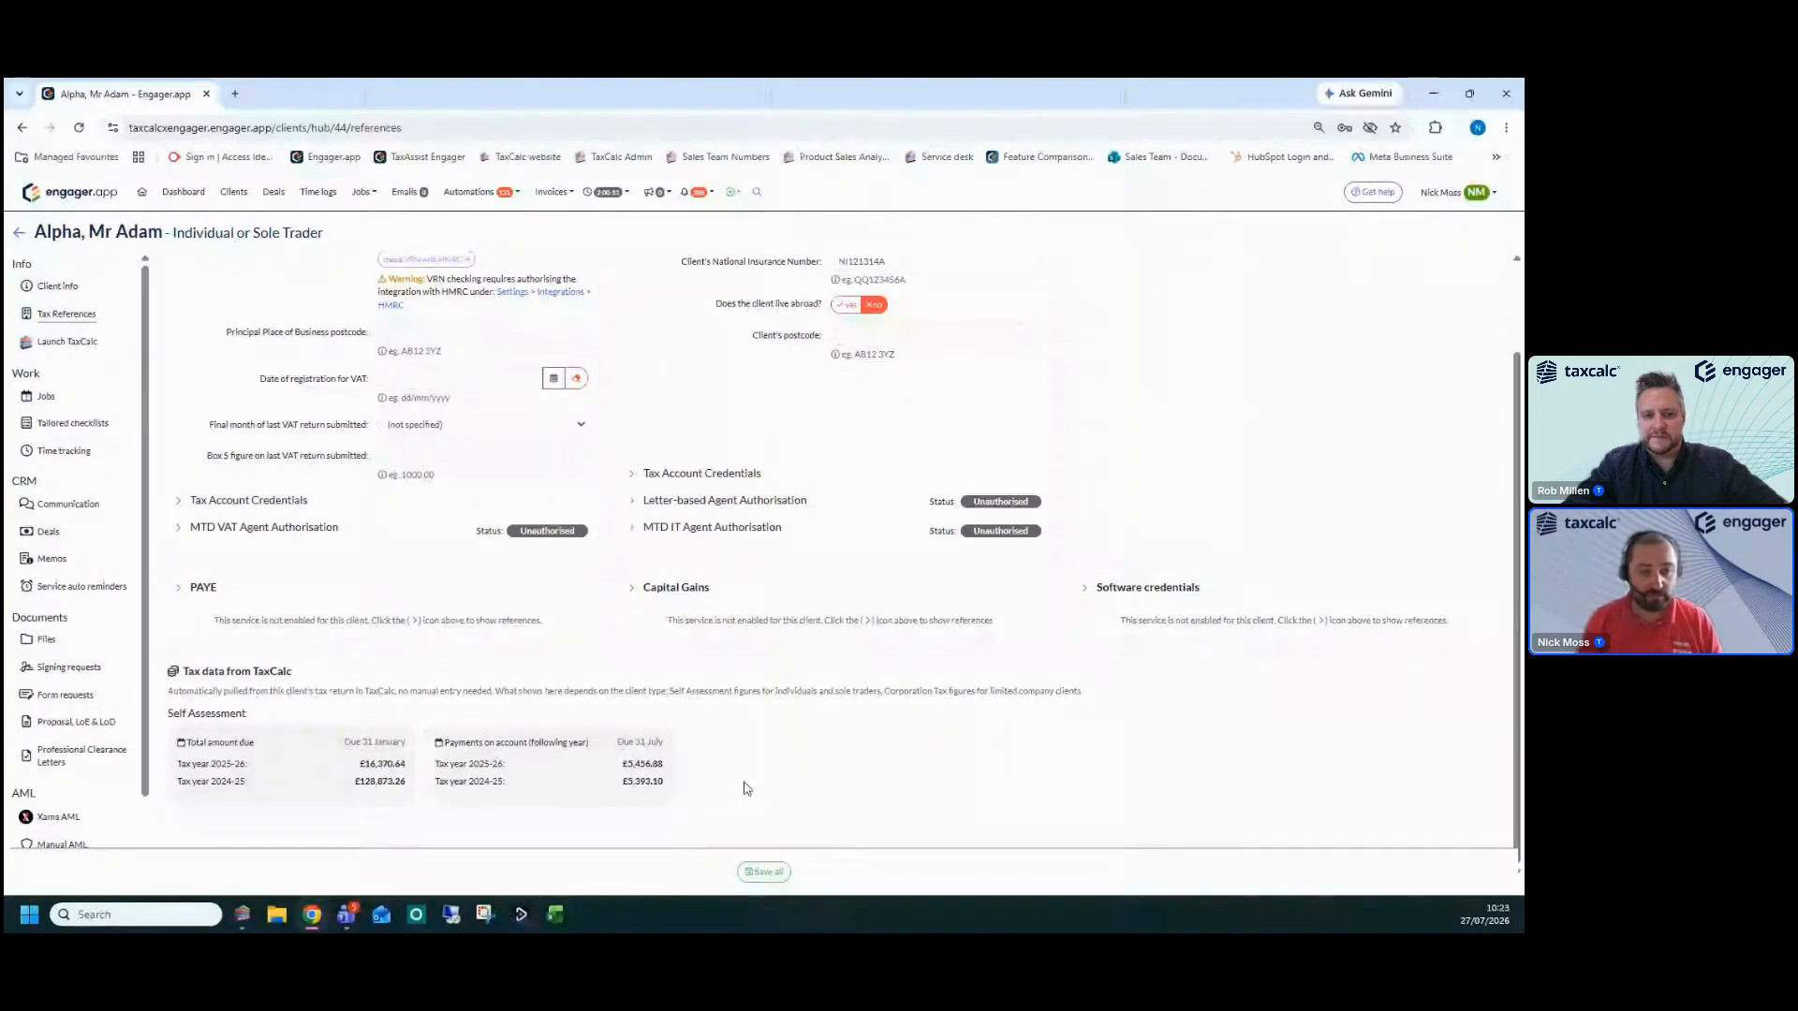
Leave the client record and open the POA July 2026 message template for editing from the Communication settings
{"action": "left_click", "coordinate": [233, 192]}
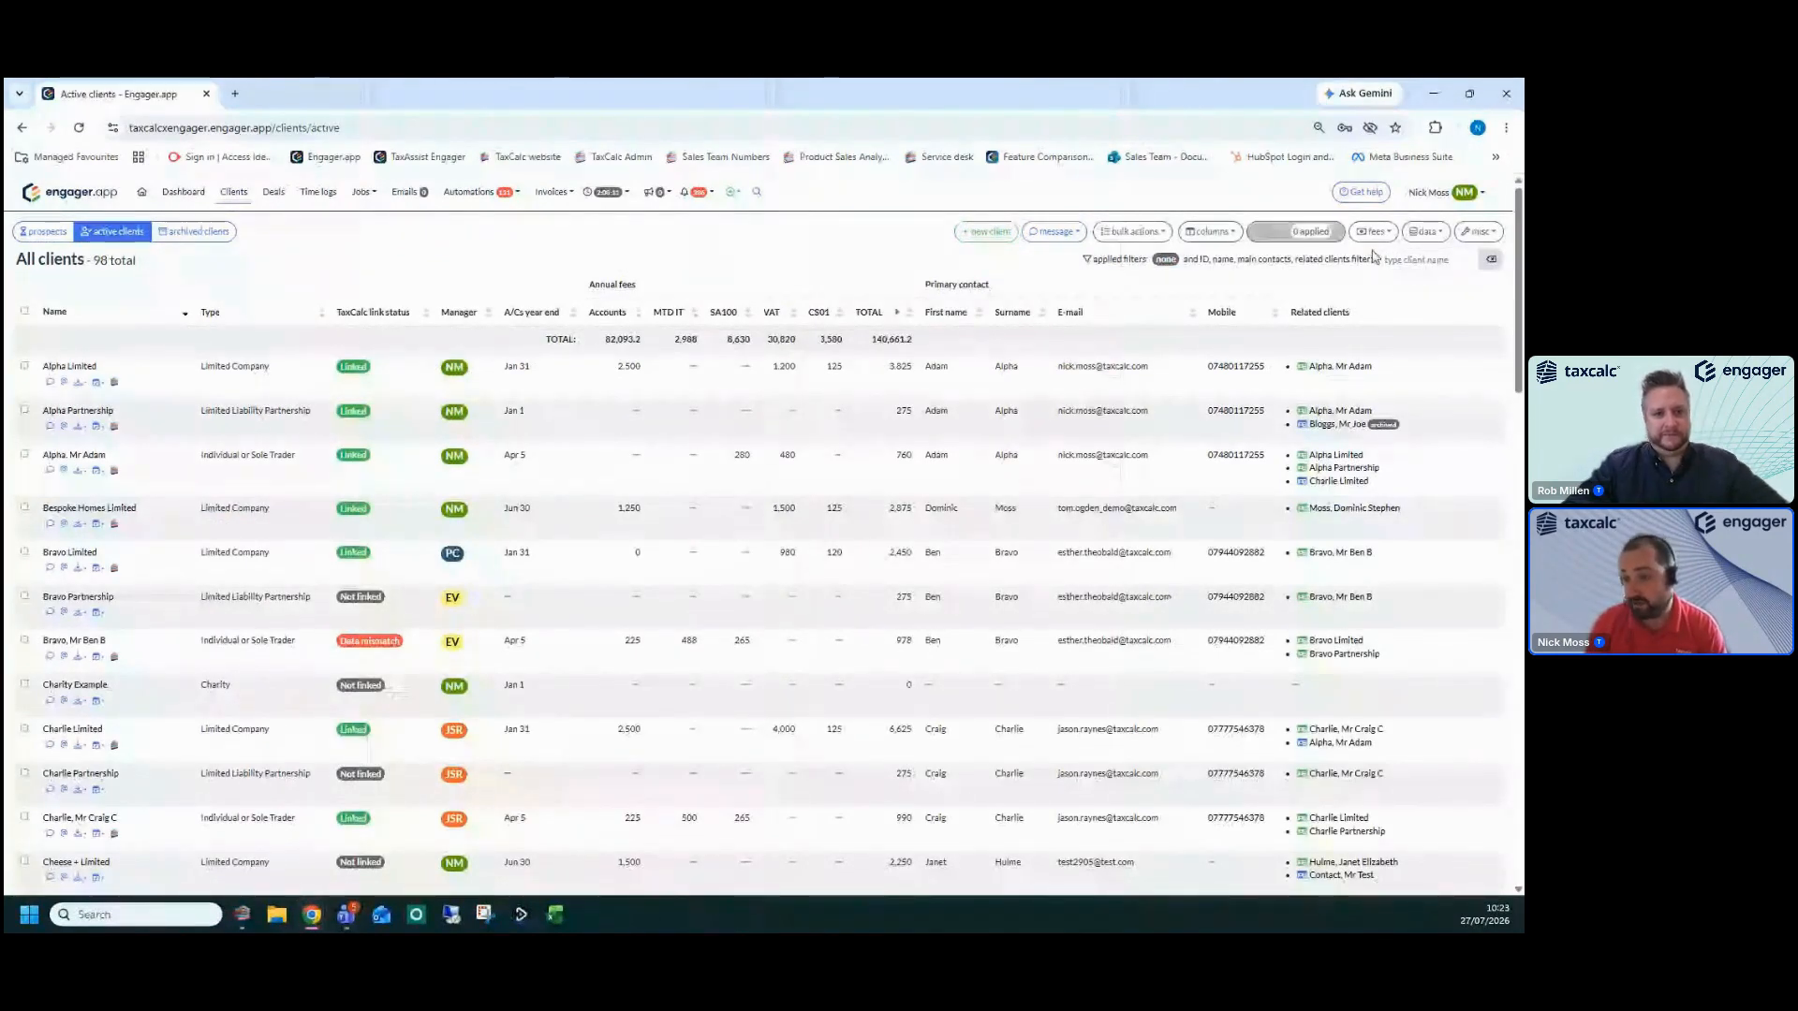
{"action": "left_click", "coordinate": [1446, 194]}
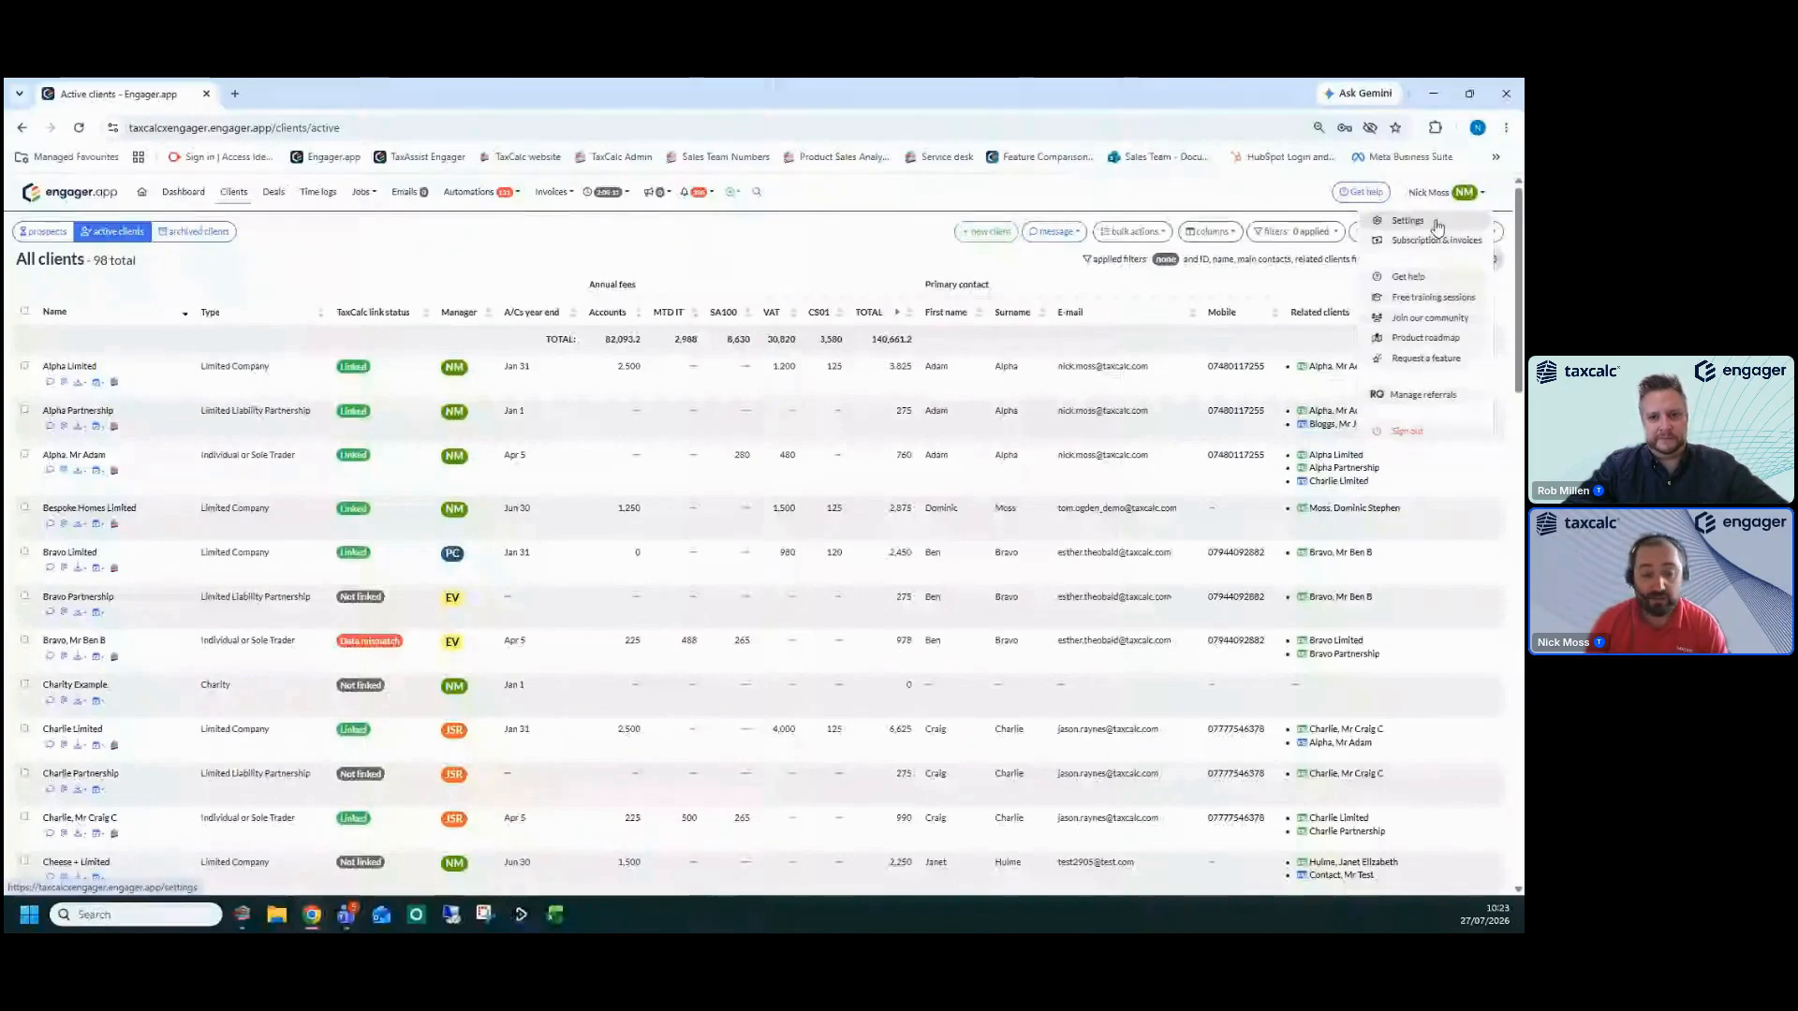
{"action": "left_click", "coordinate": [1432, 230]}
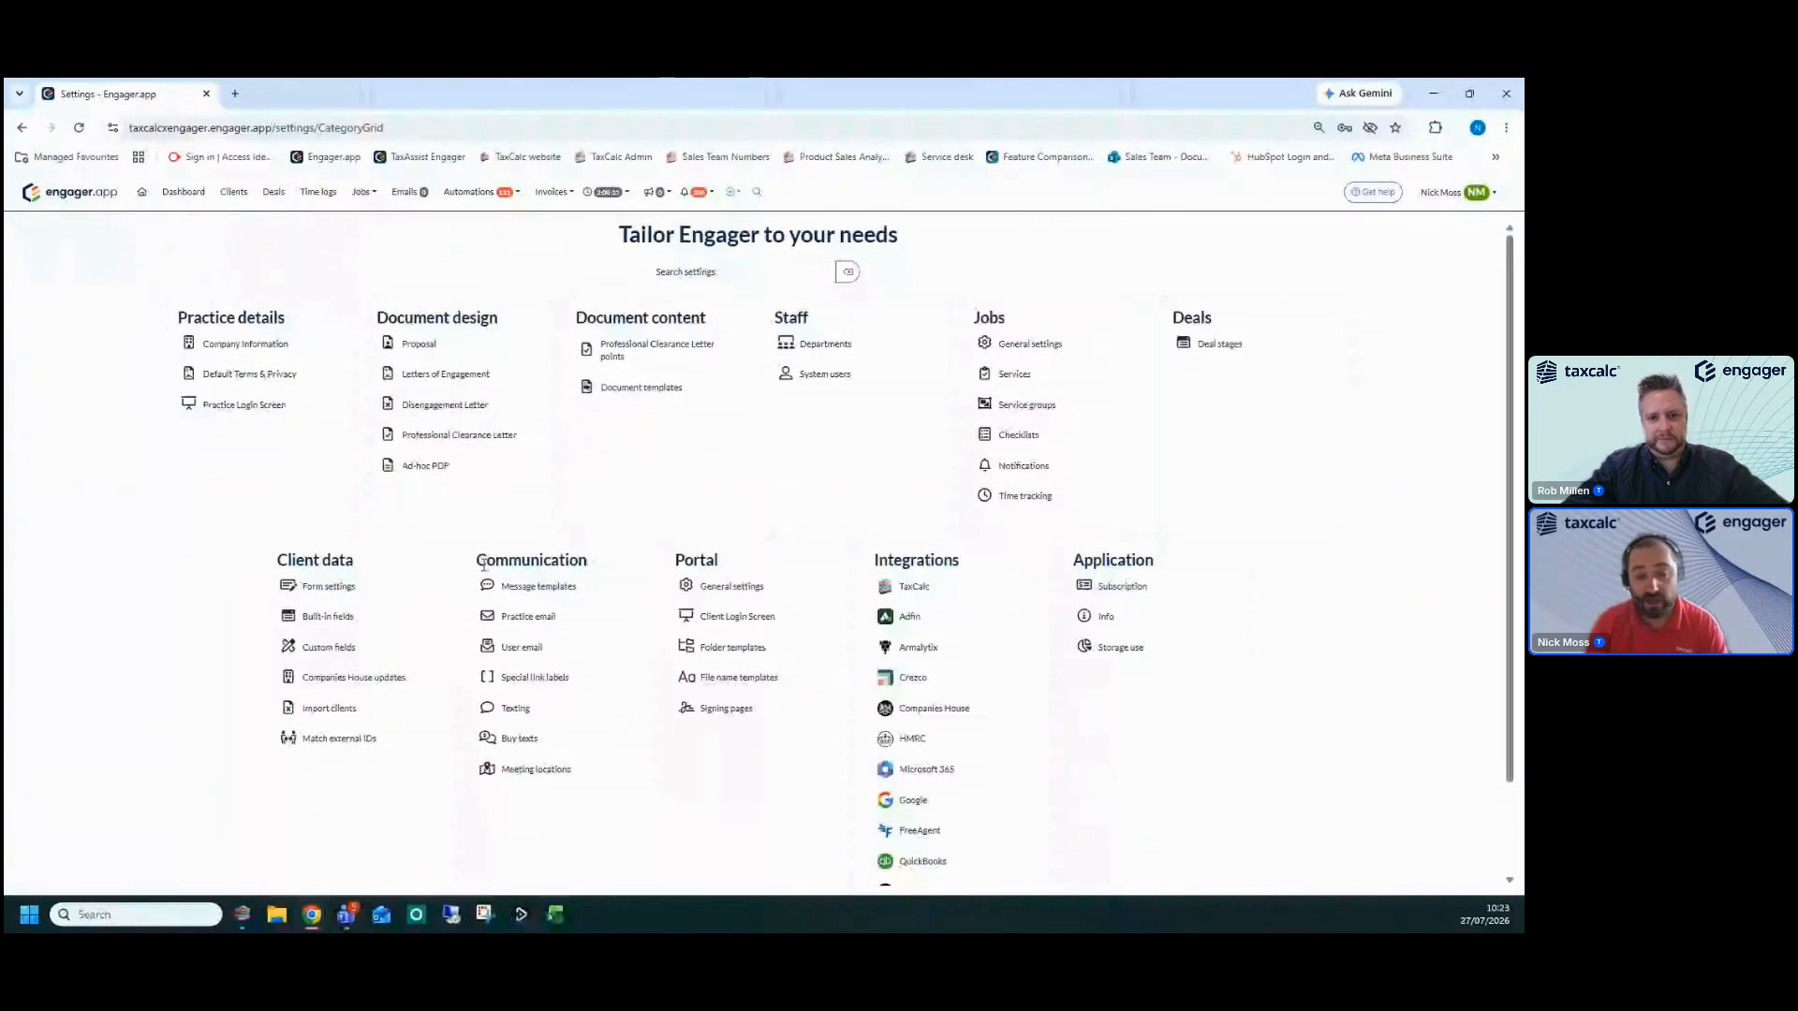
{"action": "left_click_drag", "start_coordinate": [479, 561], "coordinate": [594, 566]}
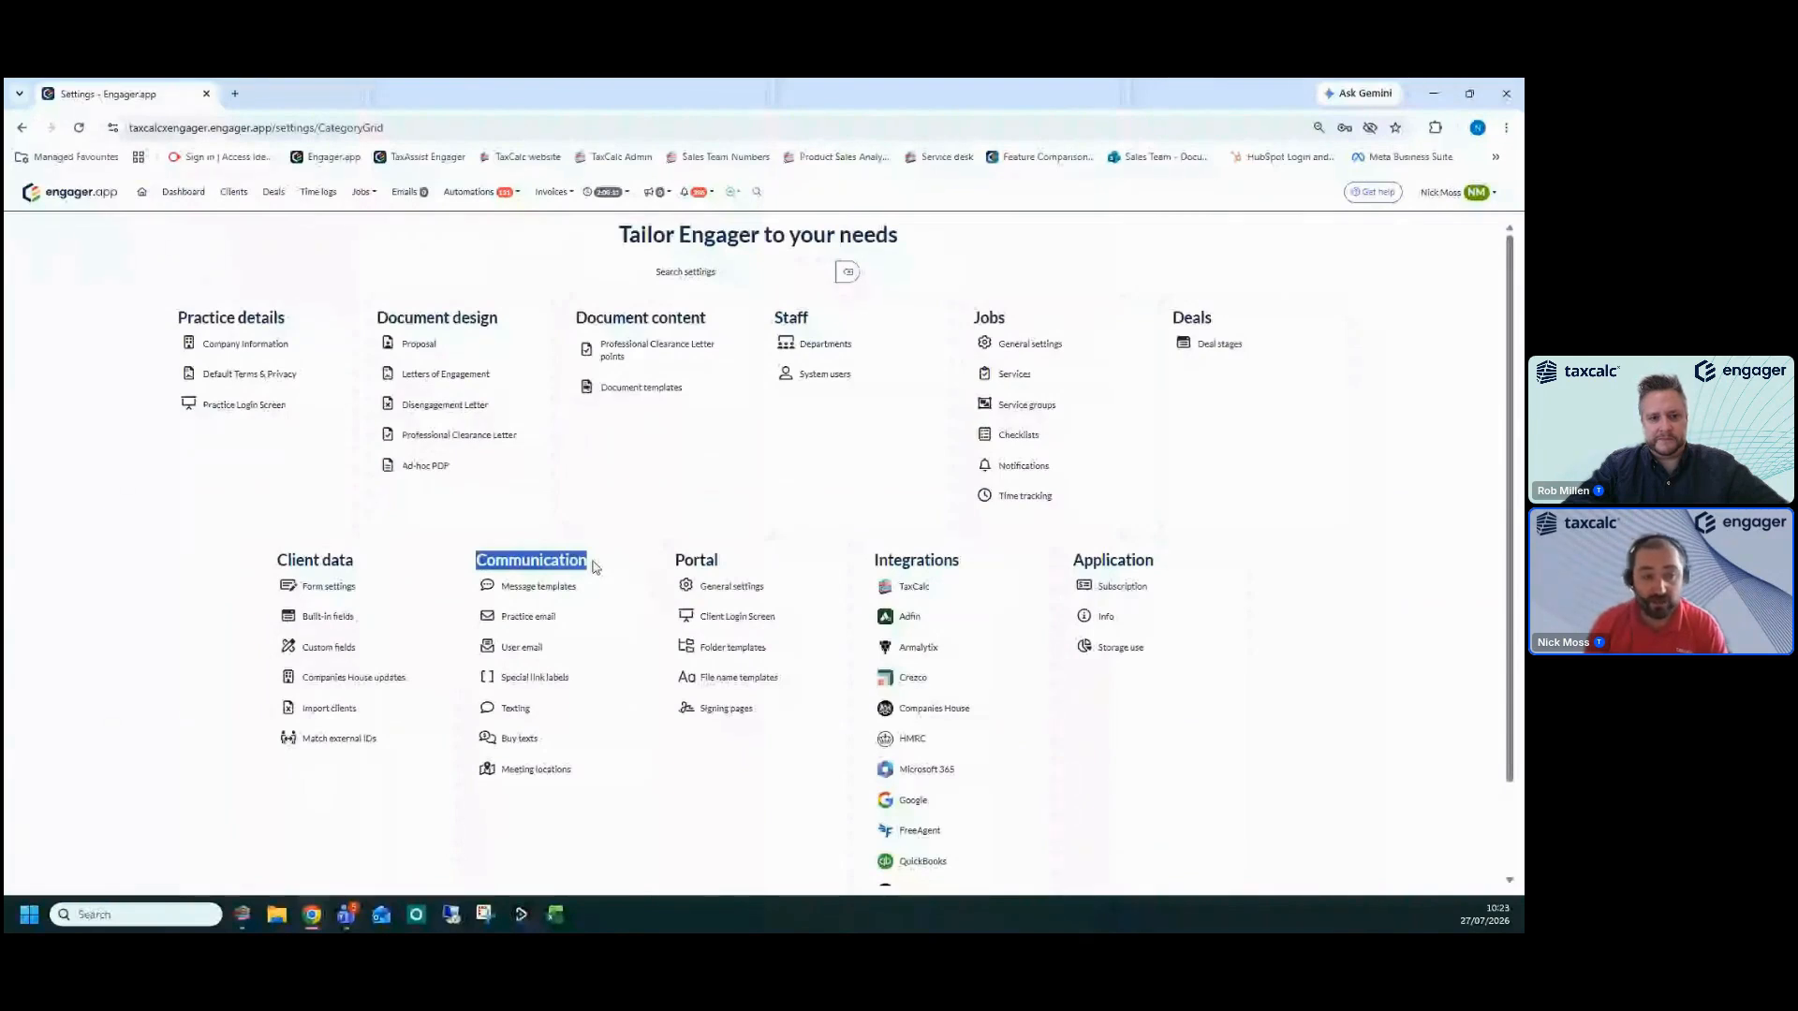
{"action": "left_click", "coordinate": [536, 588]}
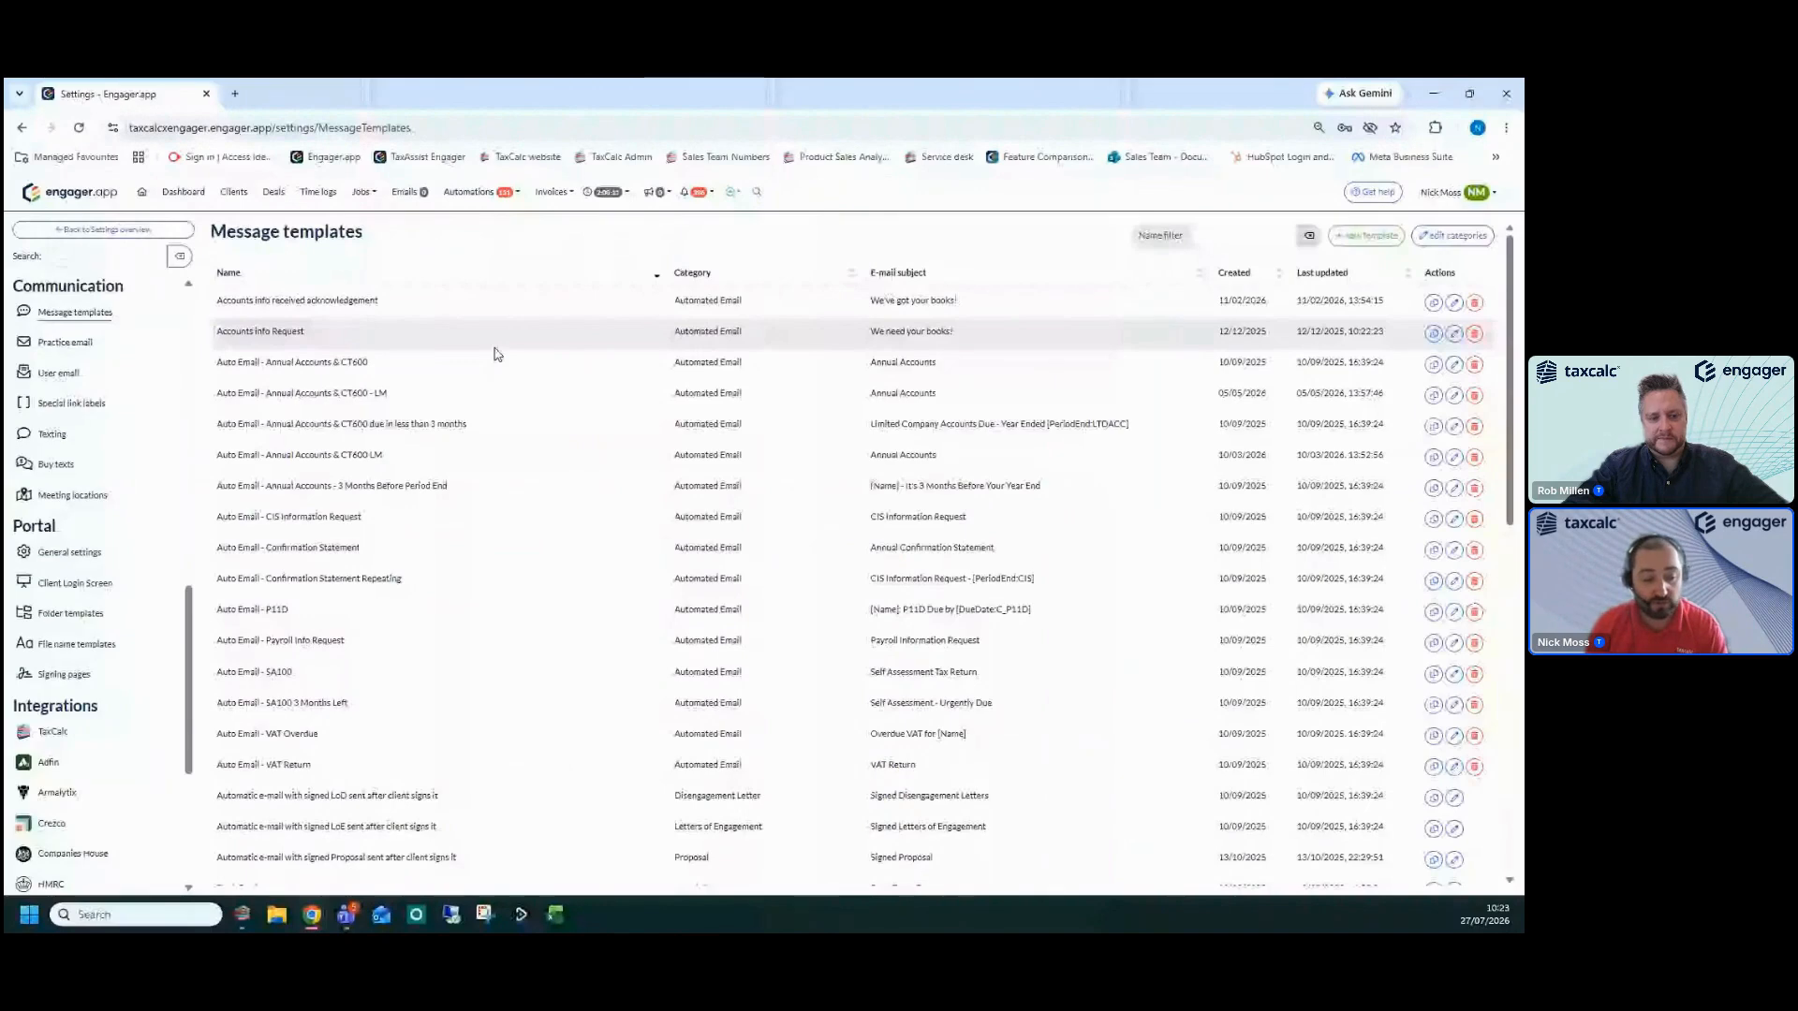
{"action": "scroll", "coordinate": [626, 466], "scroll_direction": "down", "scroll_amount": 5}
{"action": "scroll", "coordinate": [627, 467], "scroll_direction": "down", "scroll_amount": 4}
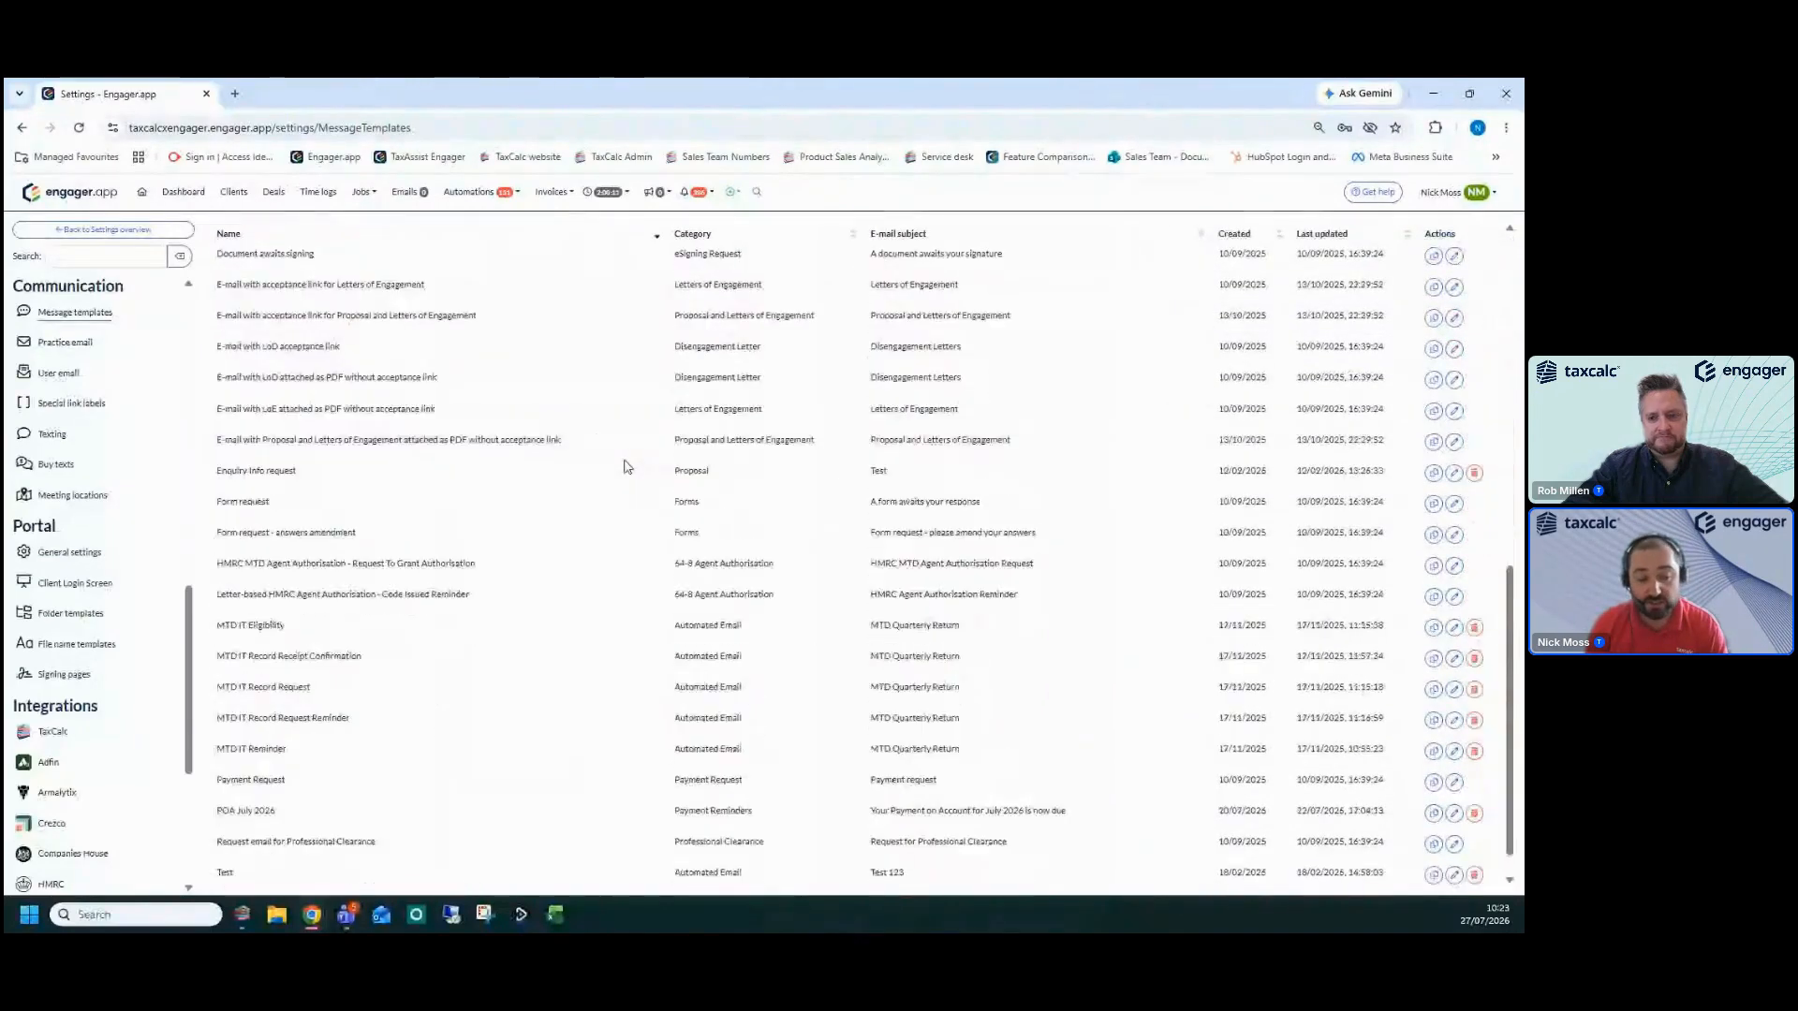
{"action": "scroll", "coordinate": [627, 467], "scroll_direction": "down", "scroll_amount": 2}
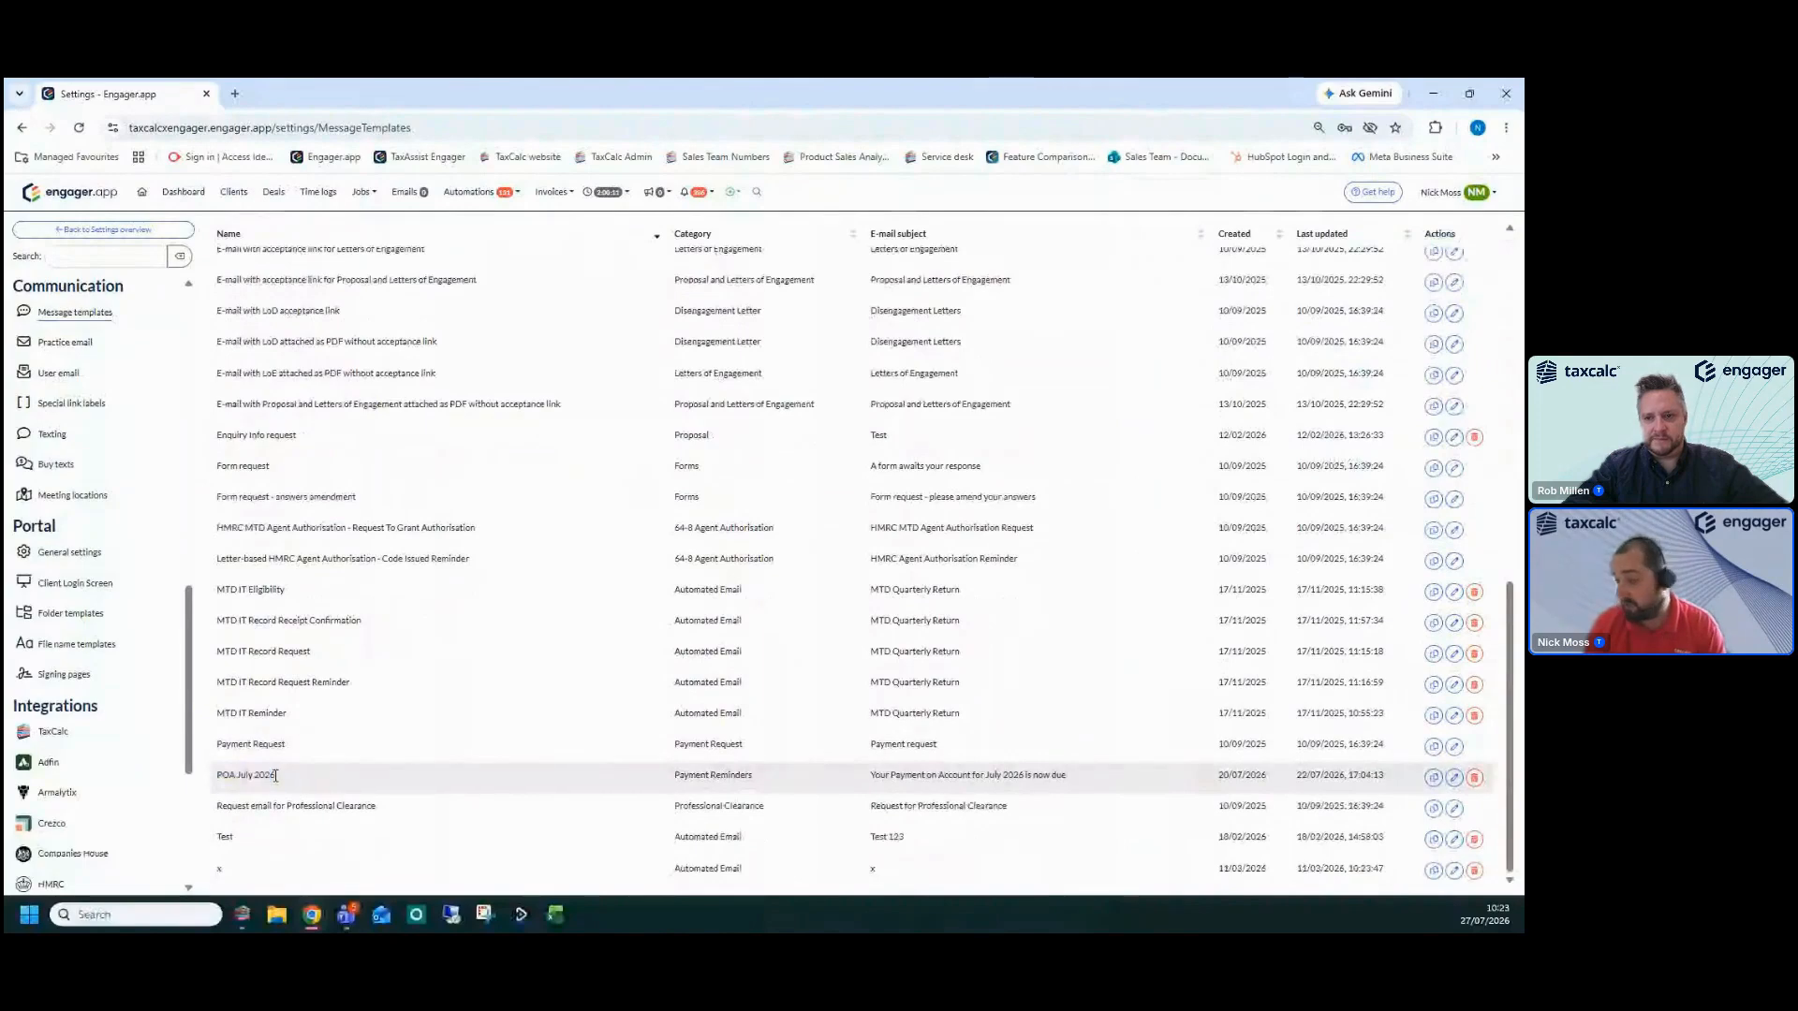
{"action": "left_click", "coordinate": [1454, 777]}
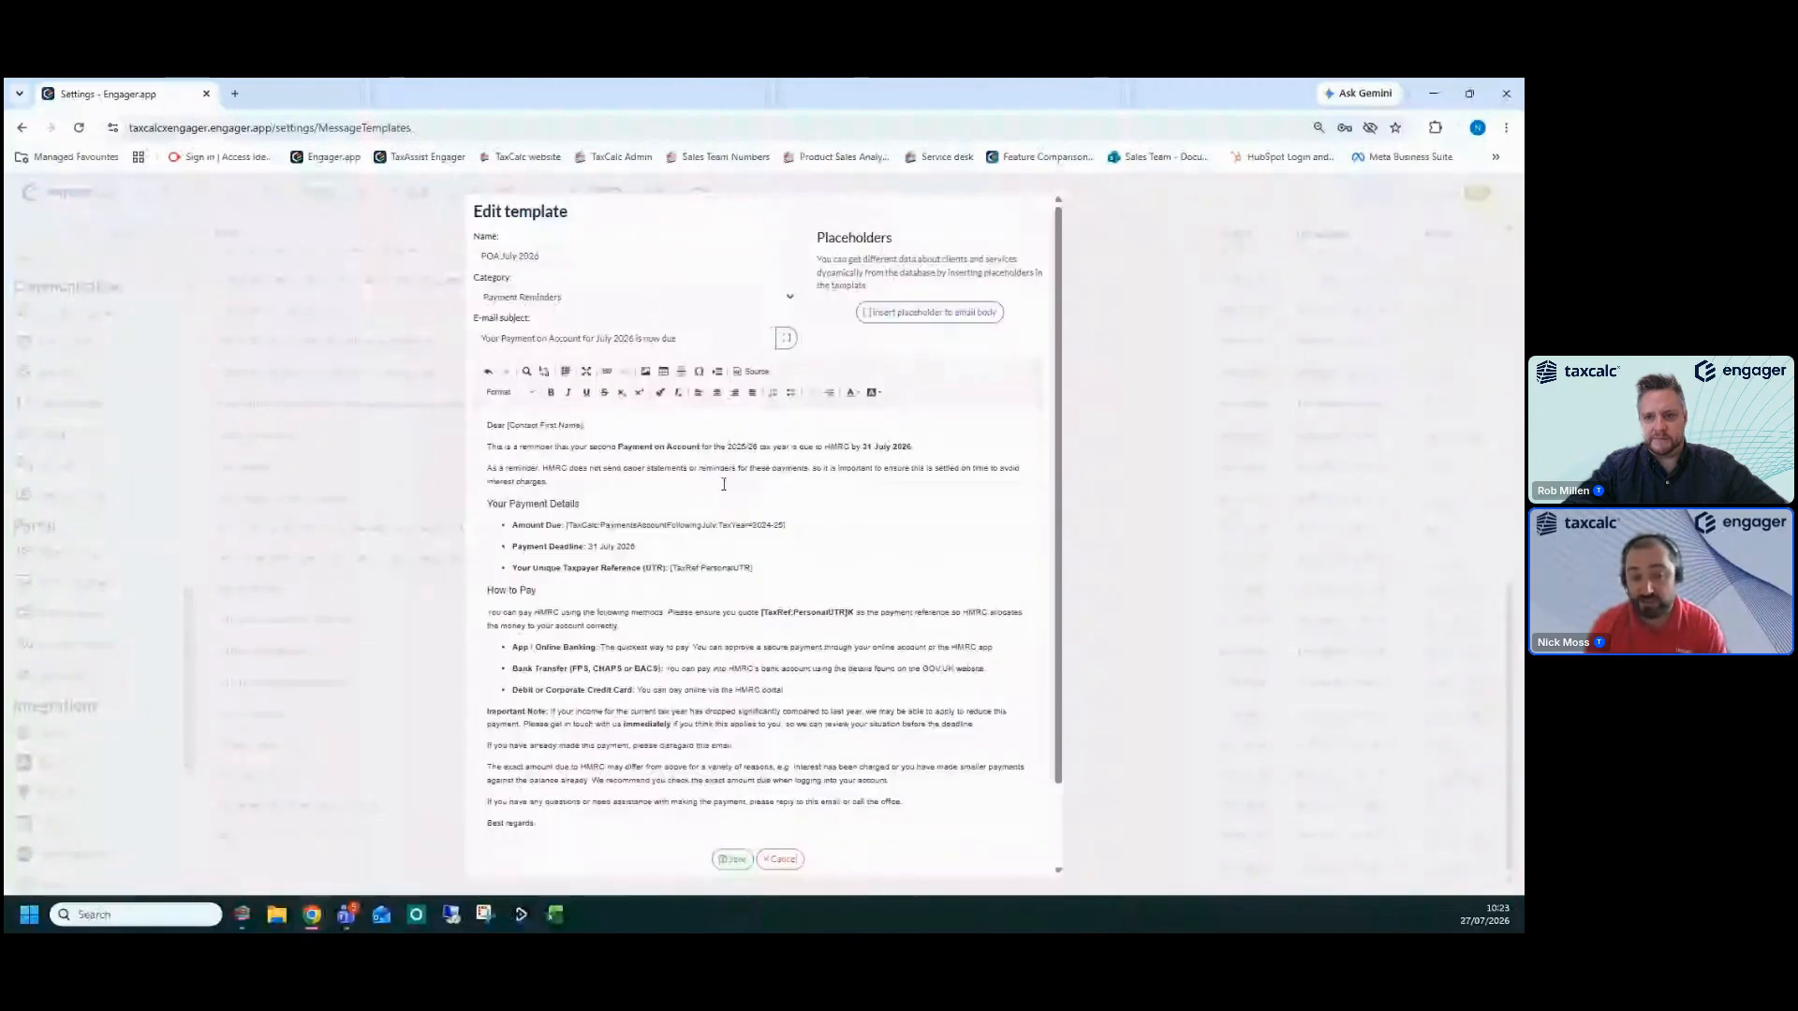
Review the template's email body, including the TaxCalc July payment placeholder used for Amount Due
{"action": "left_click_drag", "start_coordinate": [488, 425], "coordinate": [696, 764]}
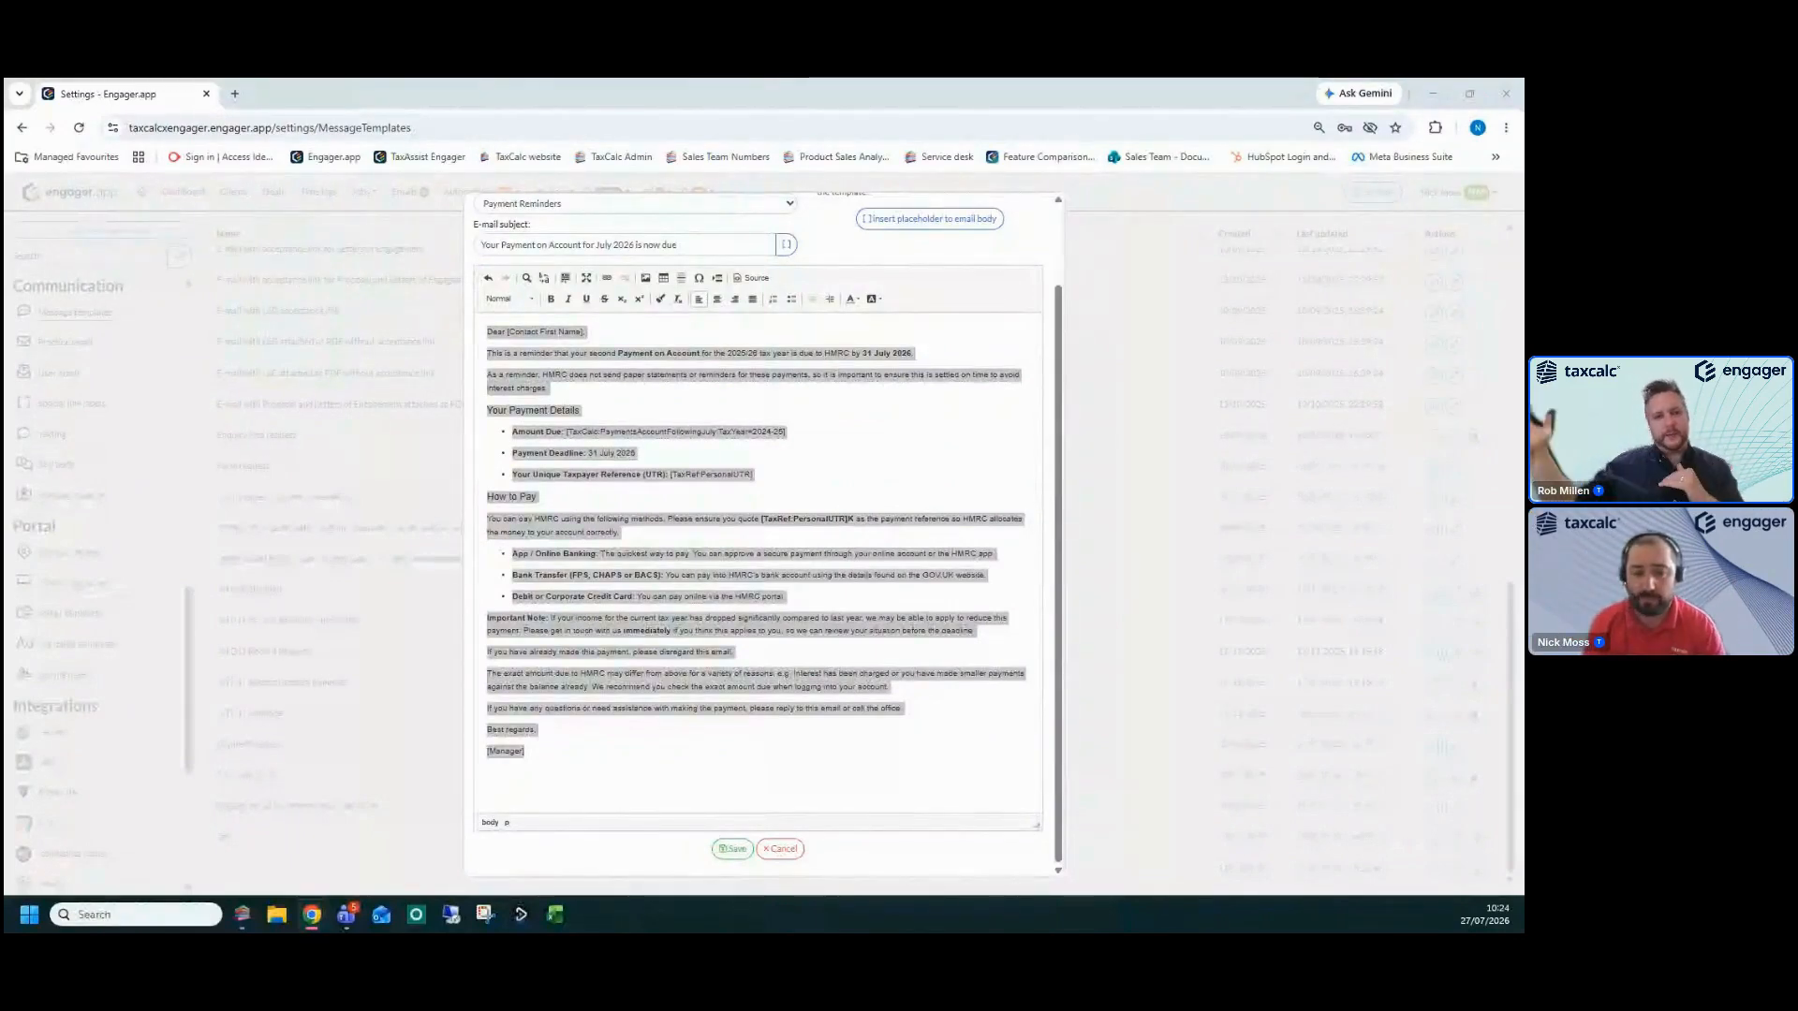
{"action": "left_click", "coordinate": [815, 408]}
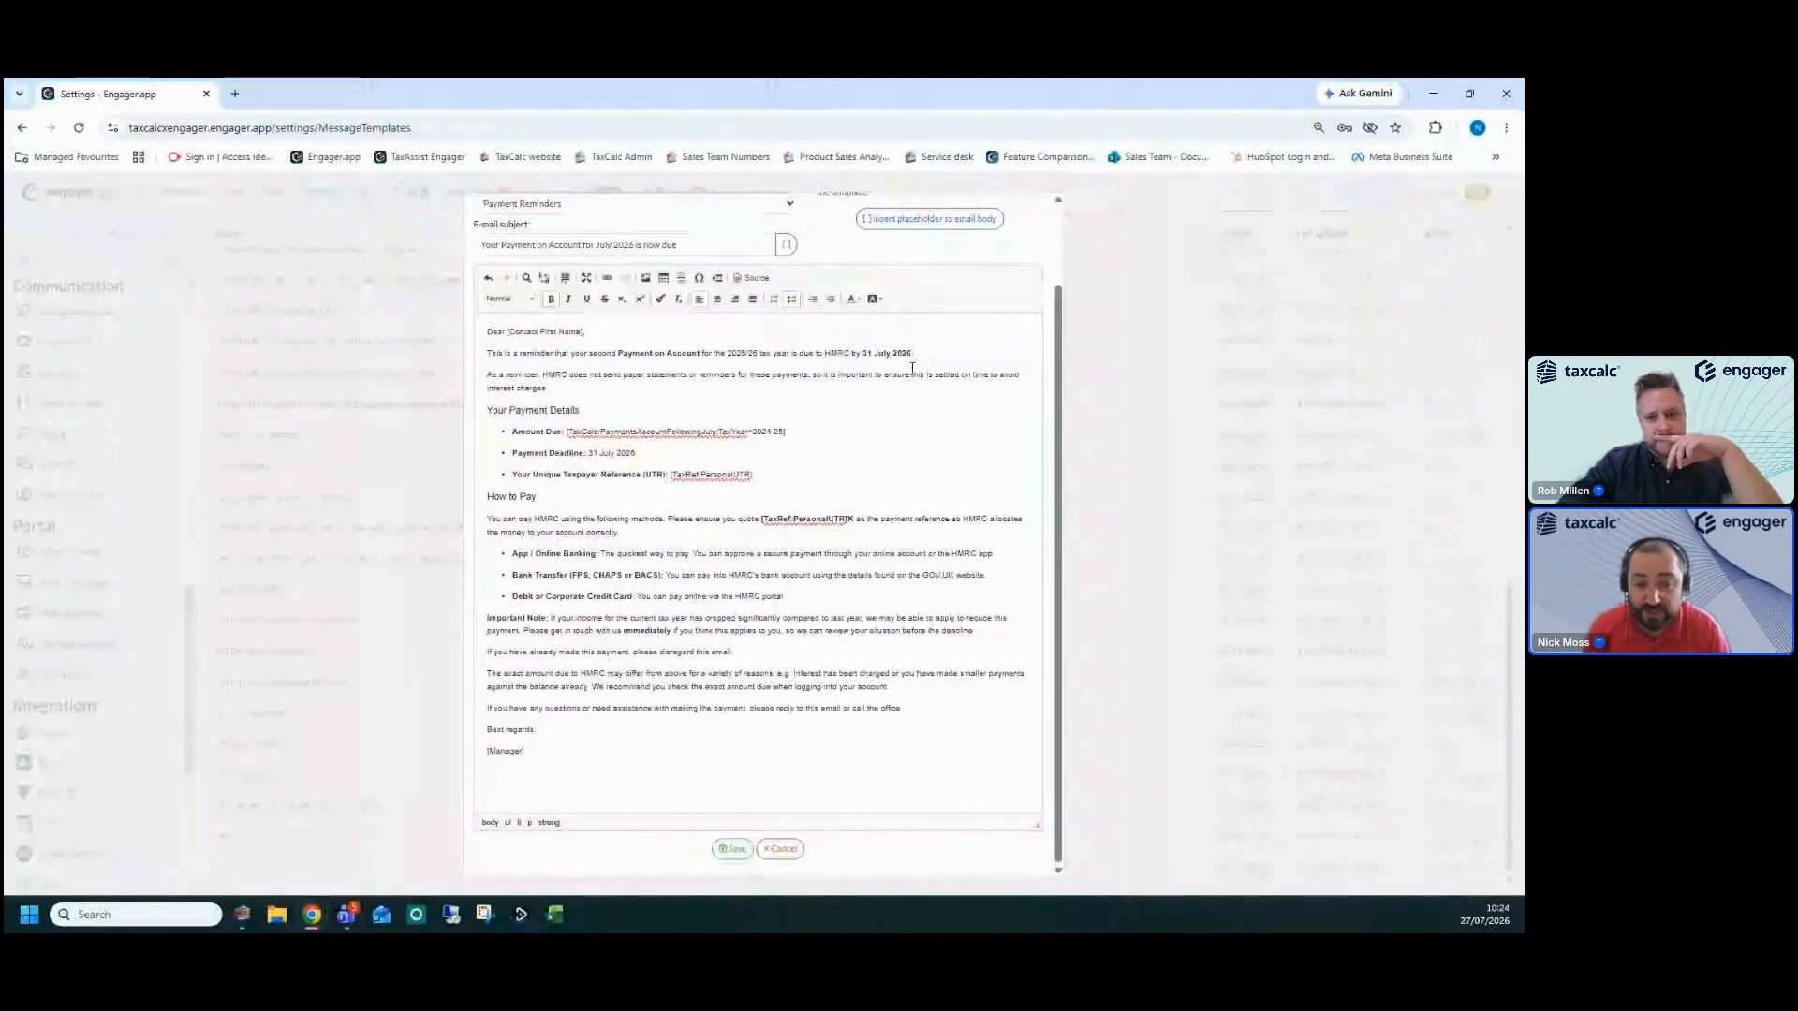
{"action": "left_click_drag", "start_coordinate": [565, 432], "coordinate": [786, 434]}
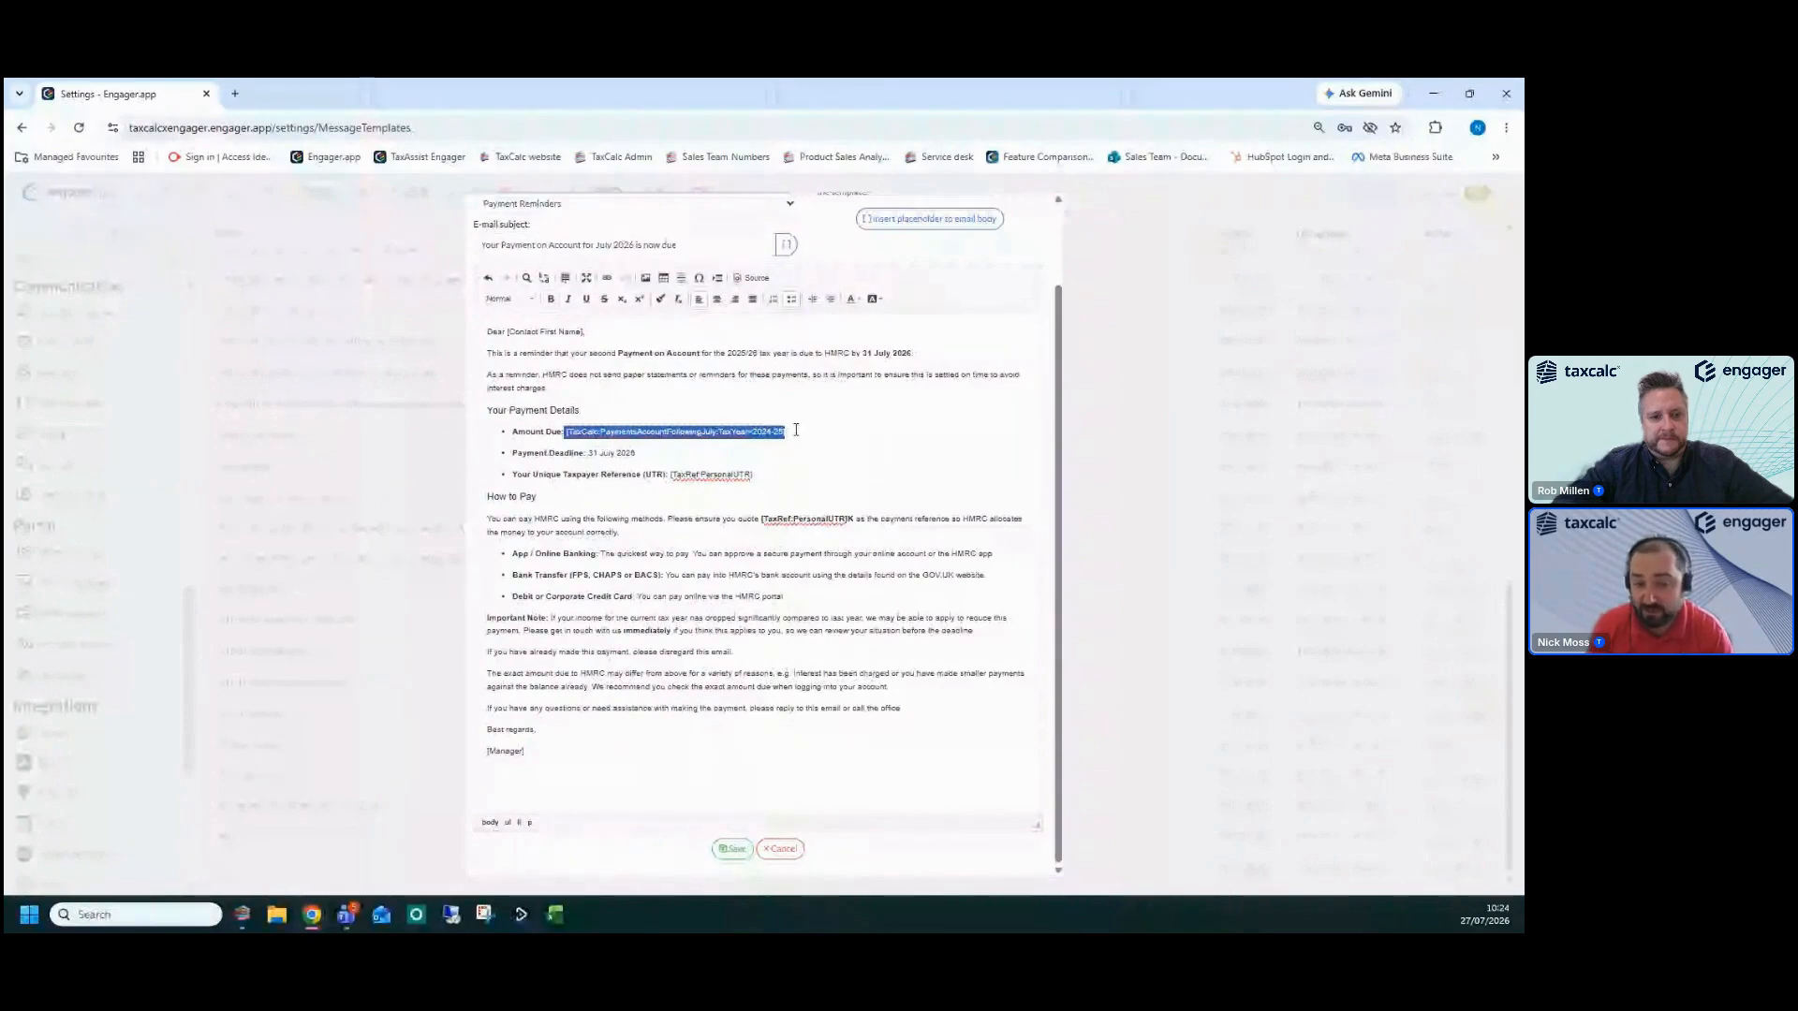
{"action": "left_click", "coordinate": [570, 435]}
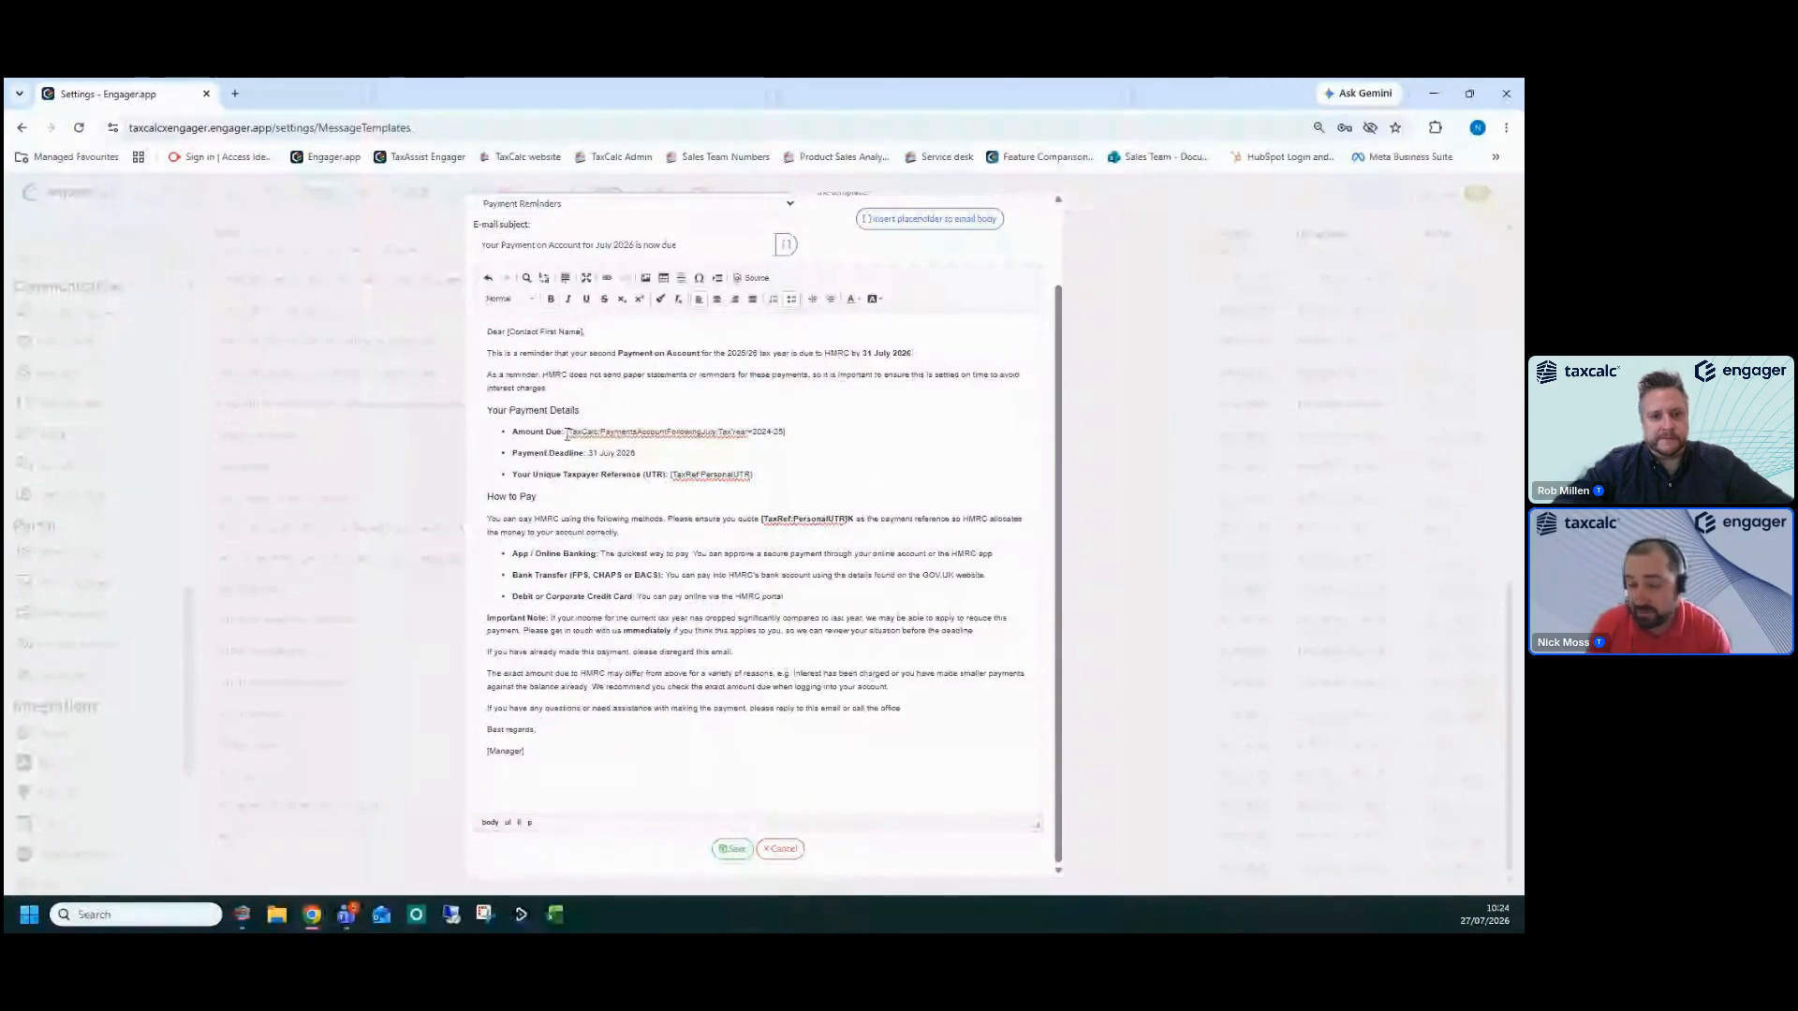
{"action": "left_click_drag", "start_coordinate": [566, 436], "coordinate": [800, 435]}
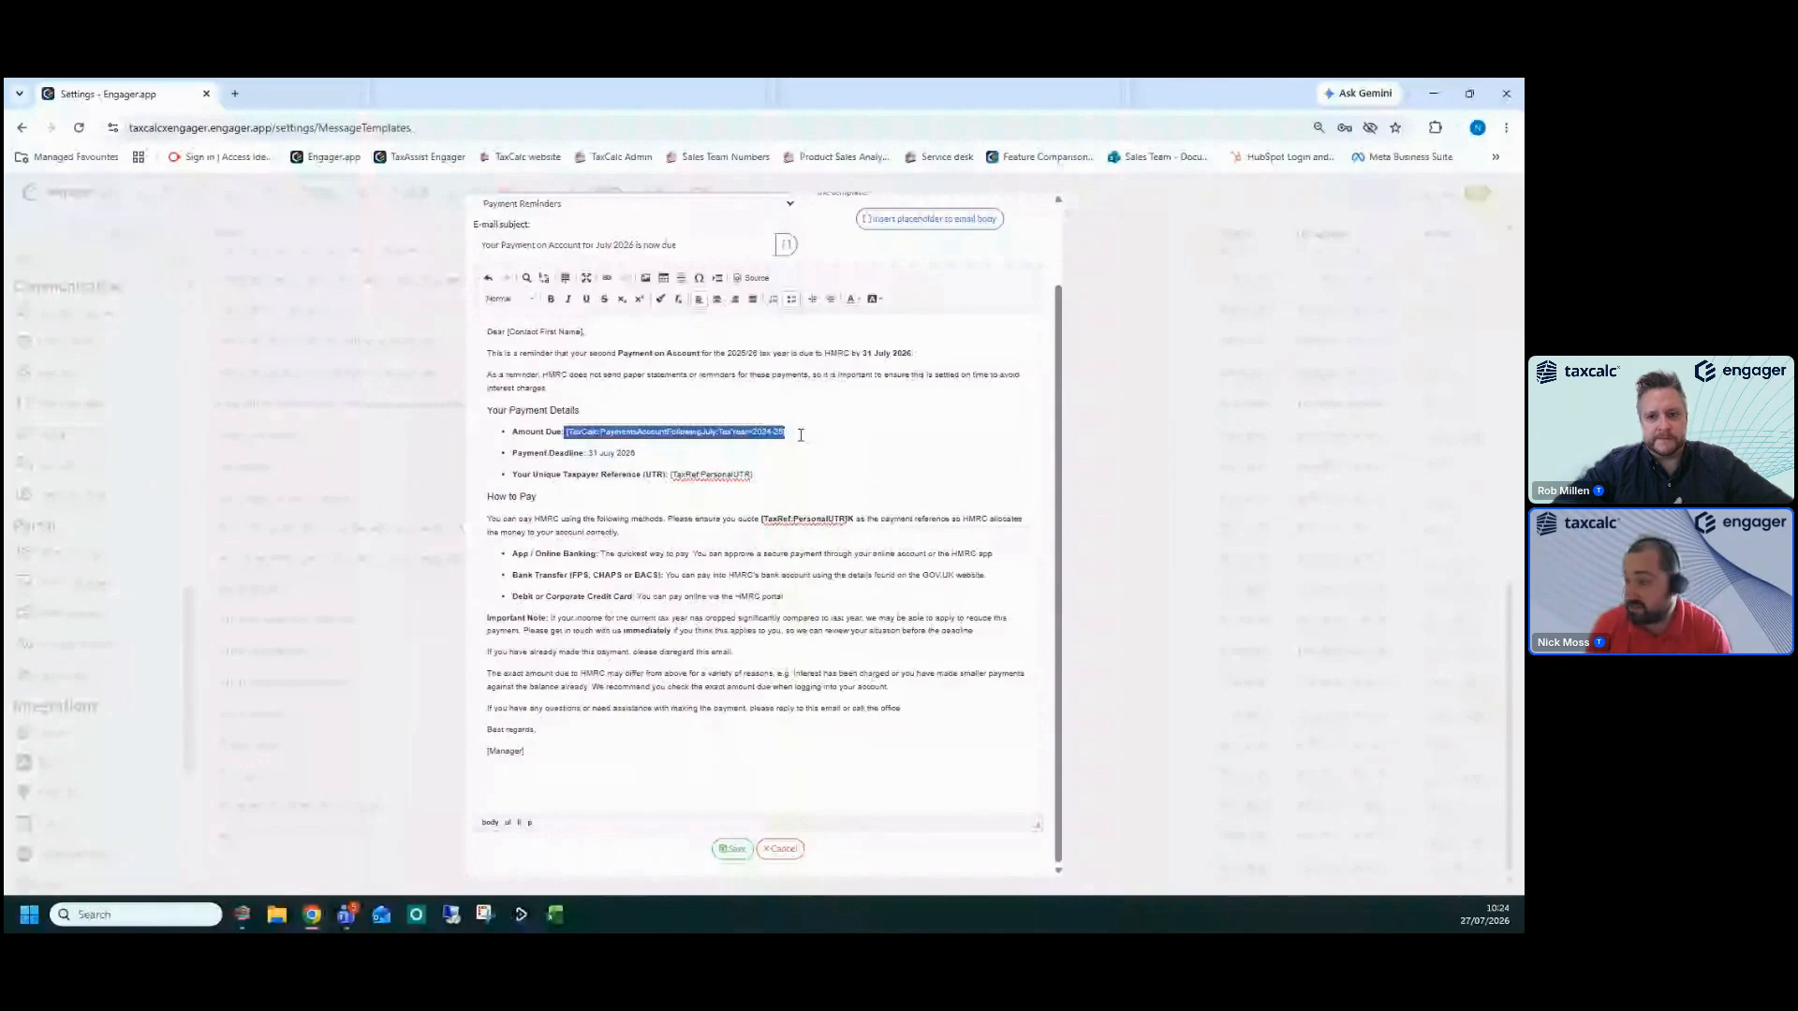
{"action": "left_click", "coordinate": [836, 429]}
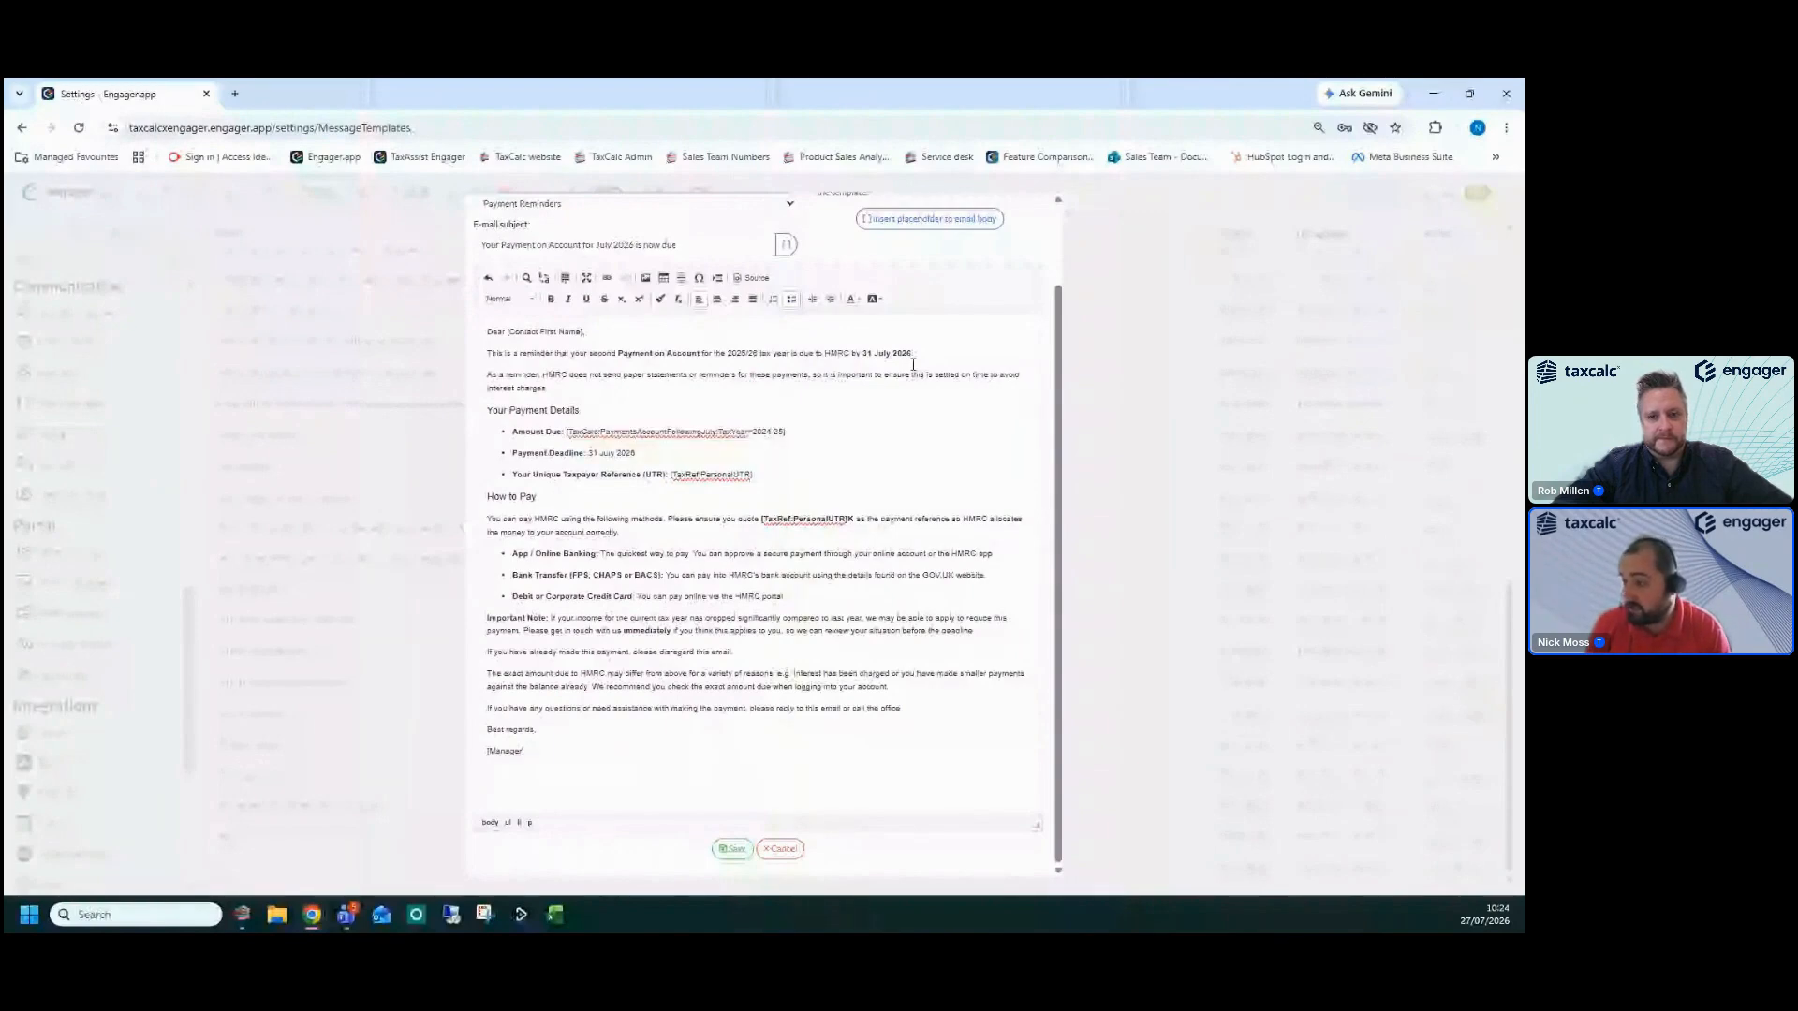
Open the list of email body placeholders and examine the TaxCalc Corporation Tax and Self Assessment data entries
{"action": "scroll", "coordinate": [926, 318], "scroll_direction": "up", "scroll_amount": 1}
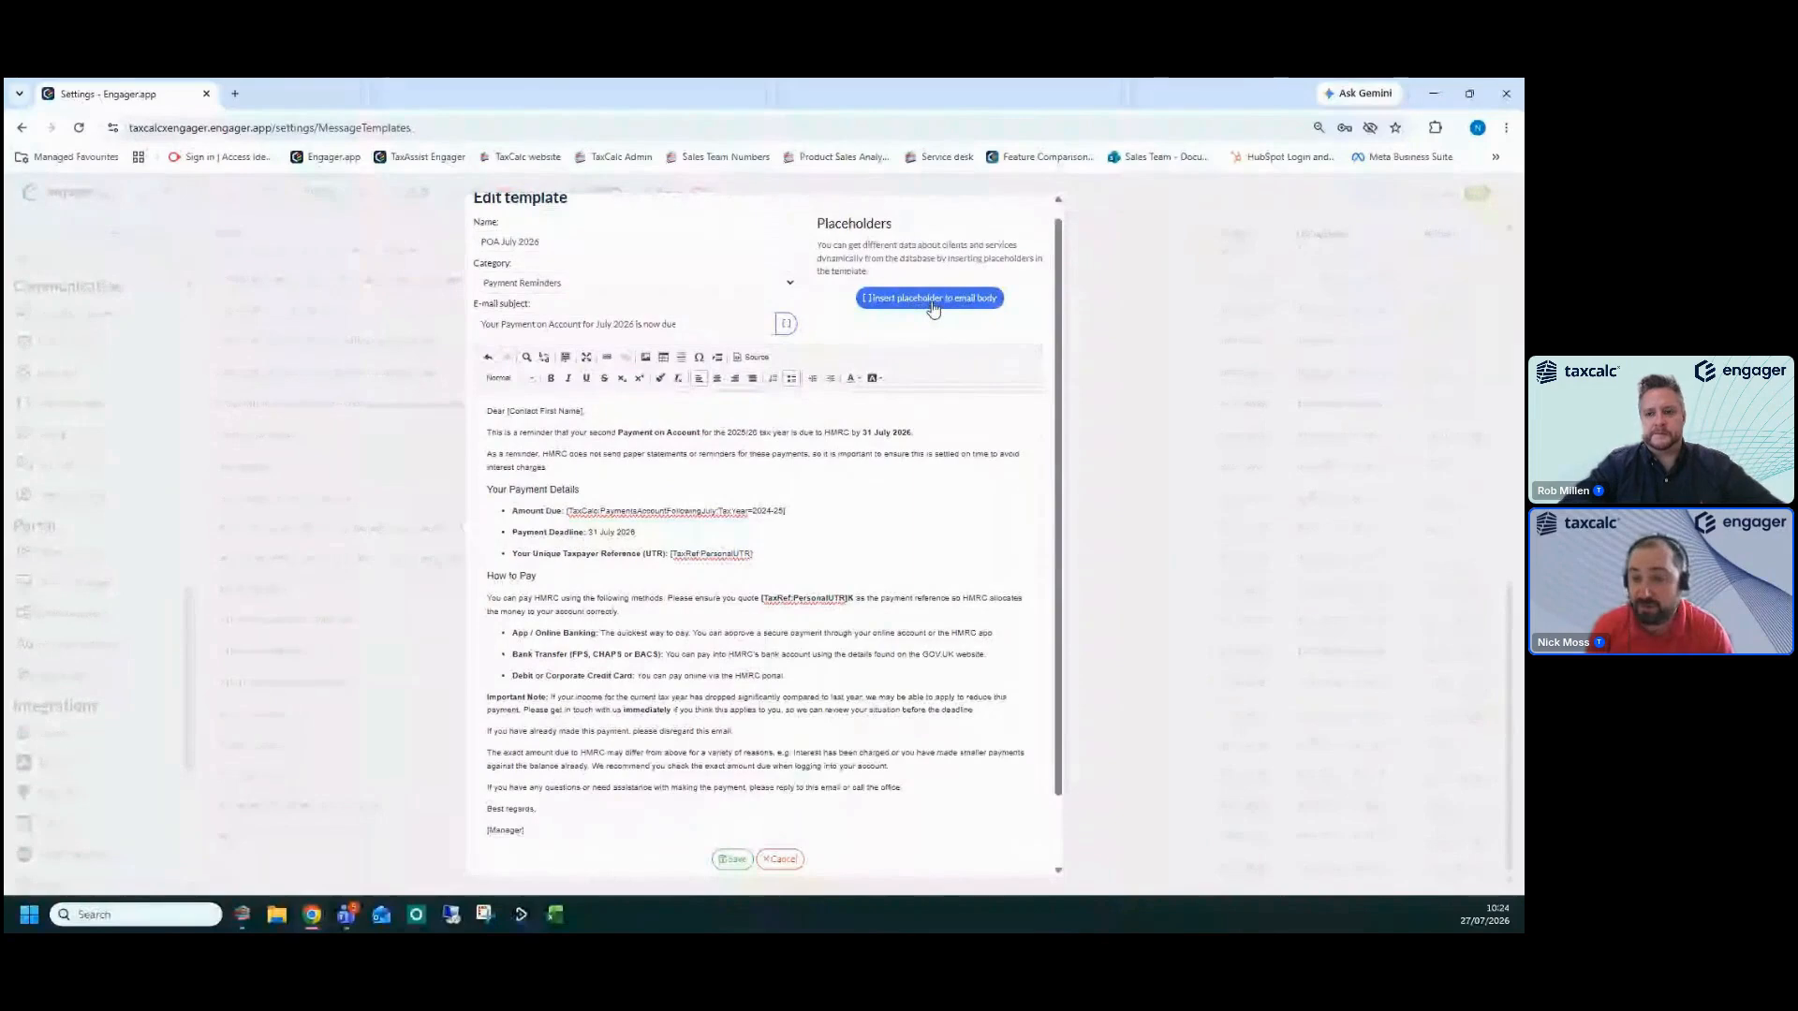
{"action": "left_click", "coordinate": [932, 301]}
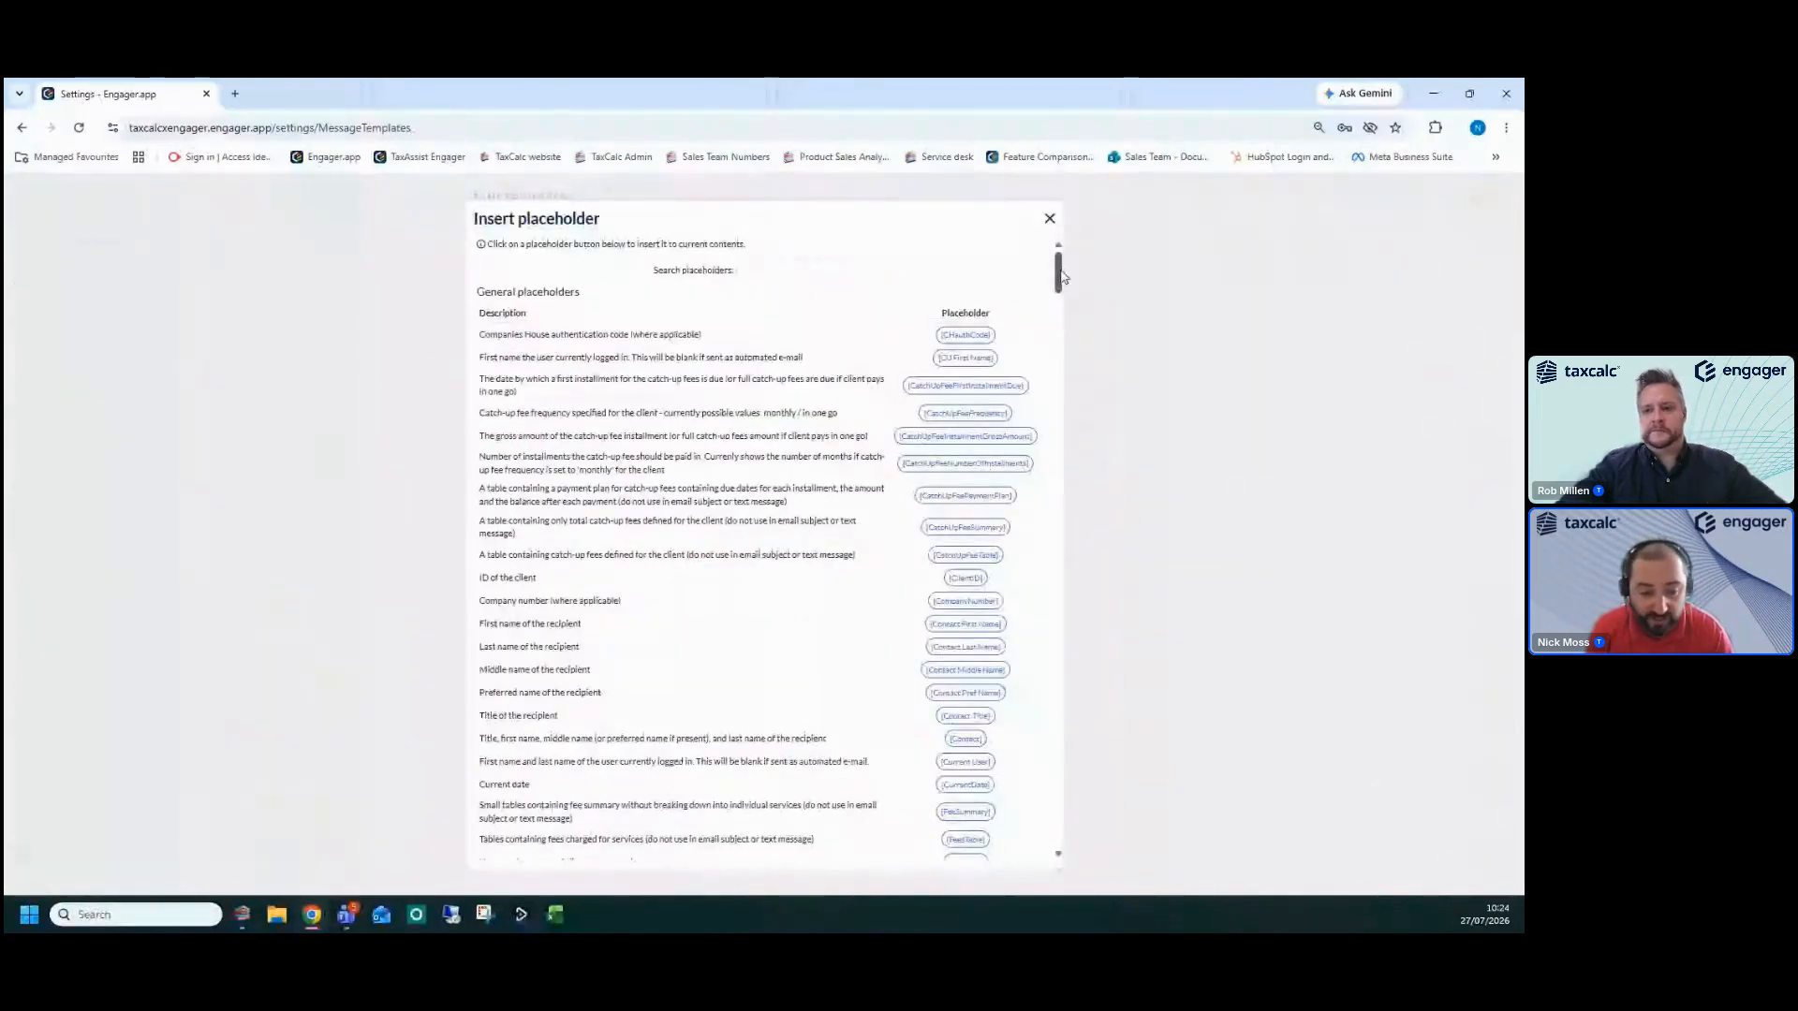
{"action": "left_click_drag", "start_coordinate": [1059, 277], "coordinate": [1051, 424]}
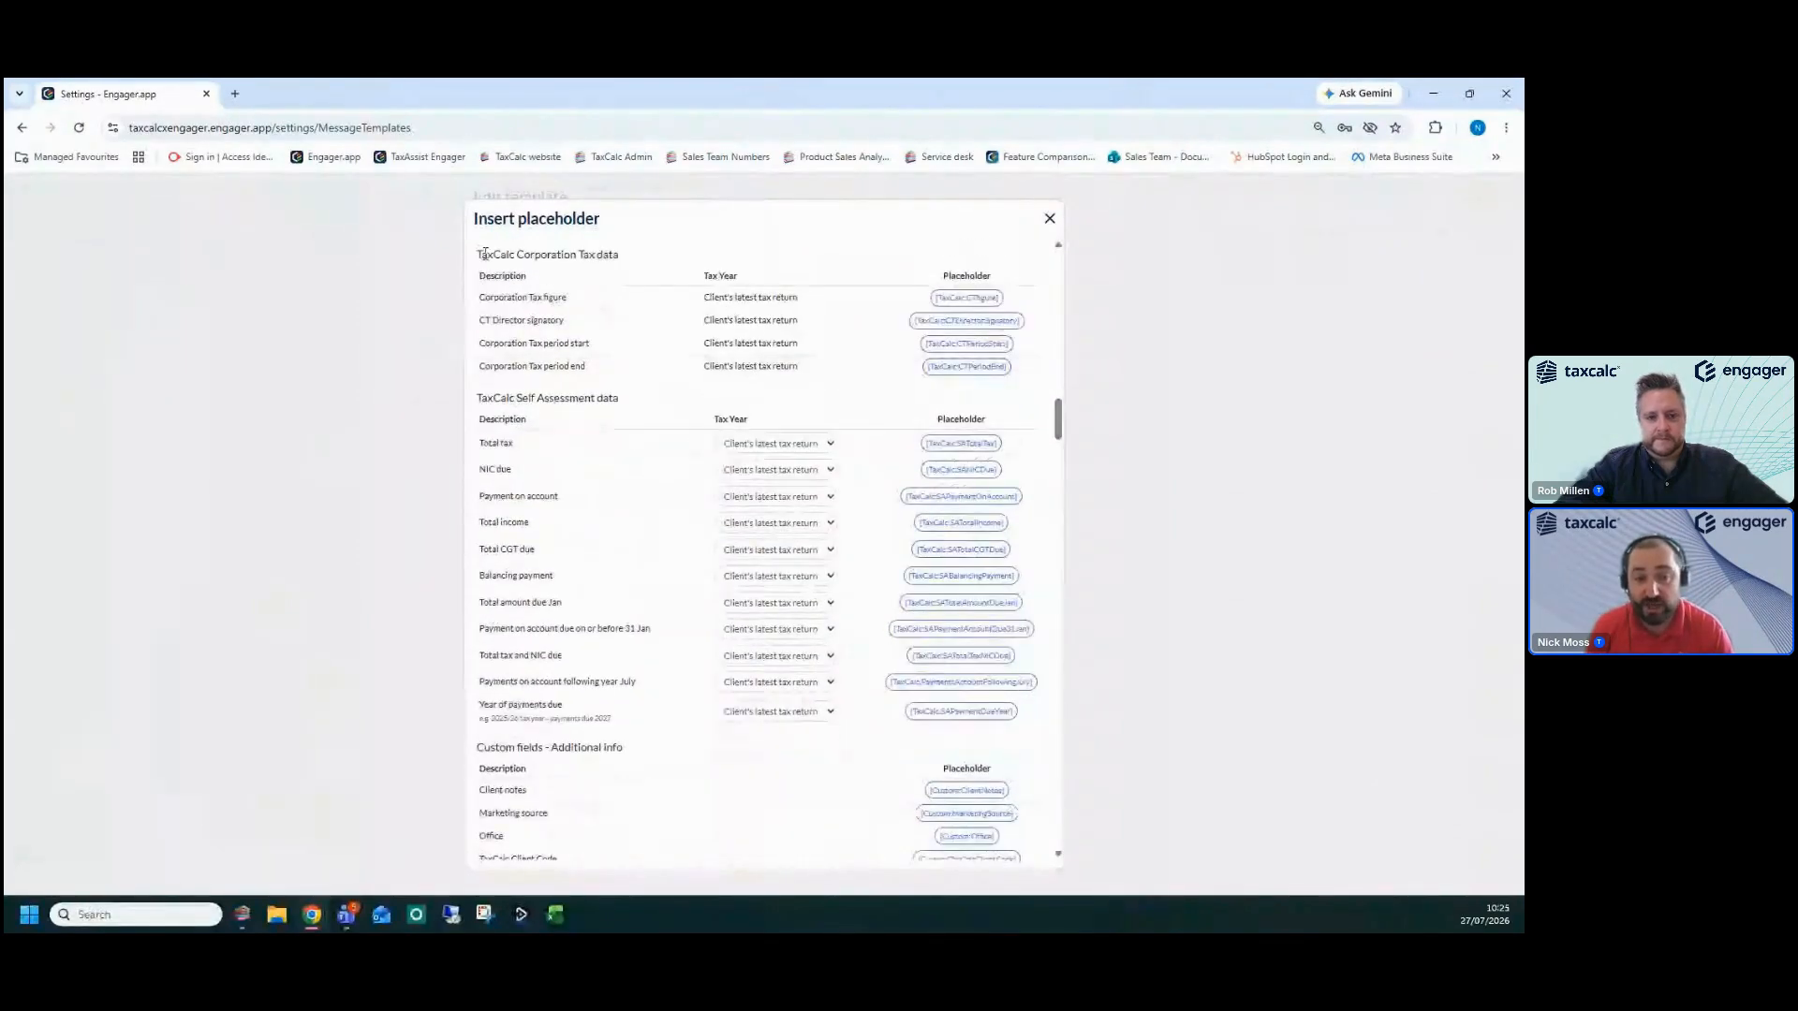
{"action": "left_click_drag", "start_coordinate": [482, 254], "coordinate": [571, 298]}
{"action": "left_click", "coordinate": [543, 430]}
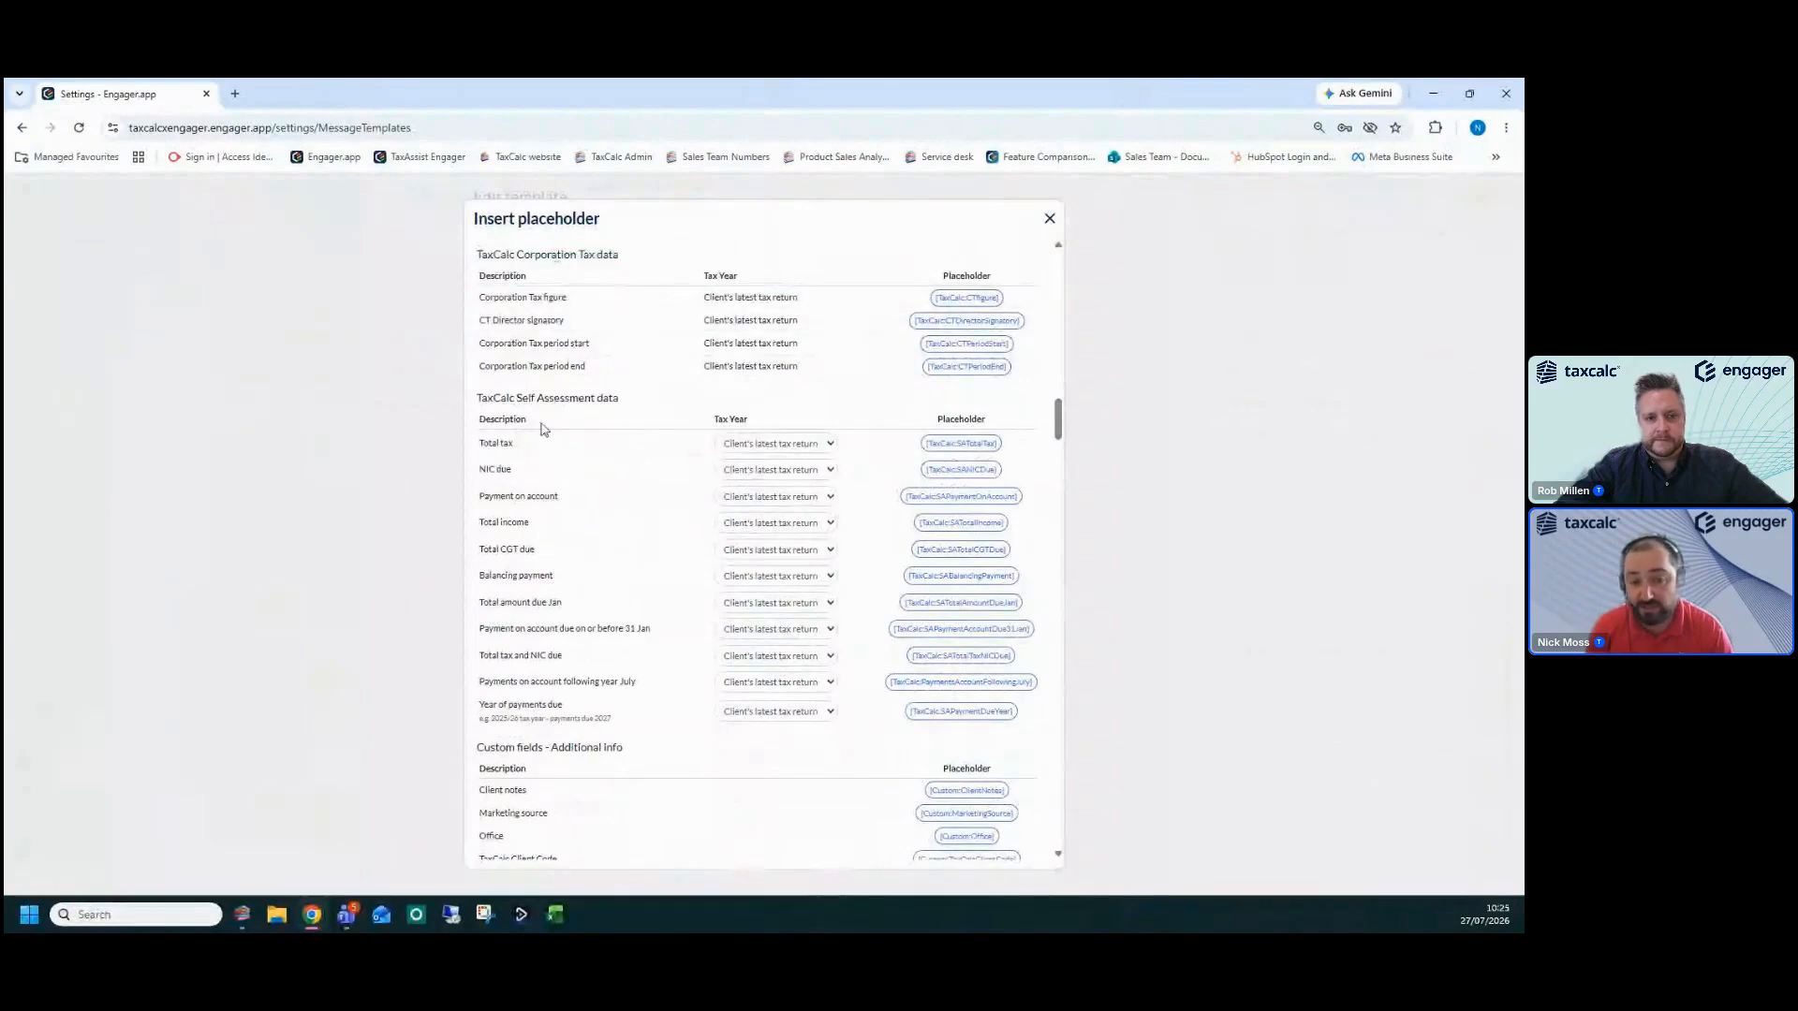
Examine the TaxCalc Self Assessment placeholders and the tax year options offered for Payments on account following year July
{"action": "left_click_drag", "start_coordinate": [476, 397], "coordinate": [630, 405]}
{"action": "left_click", "coordinate": [617, 403]}
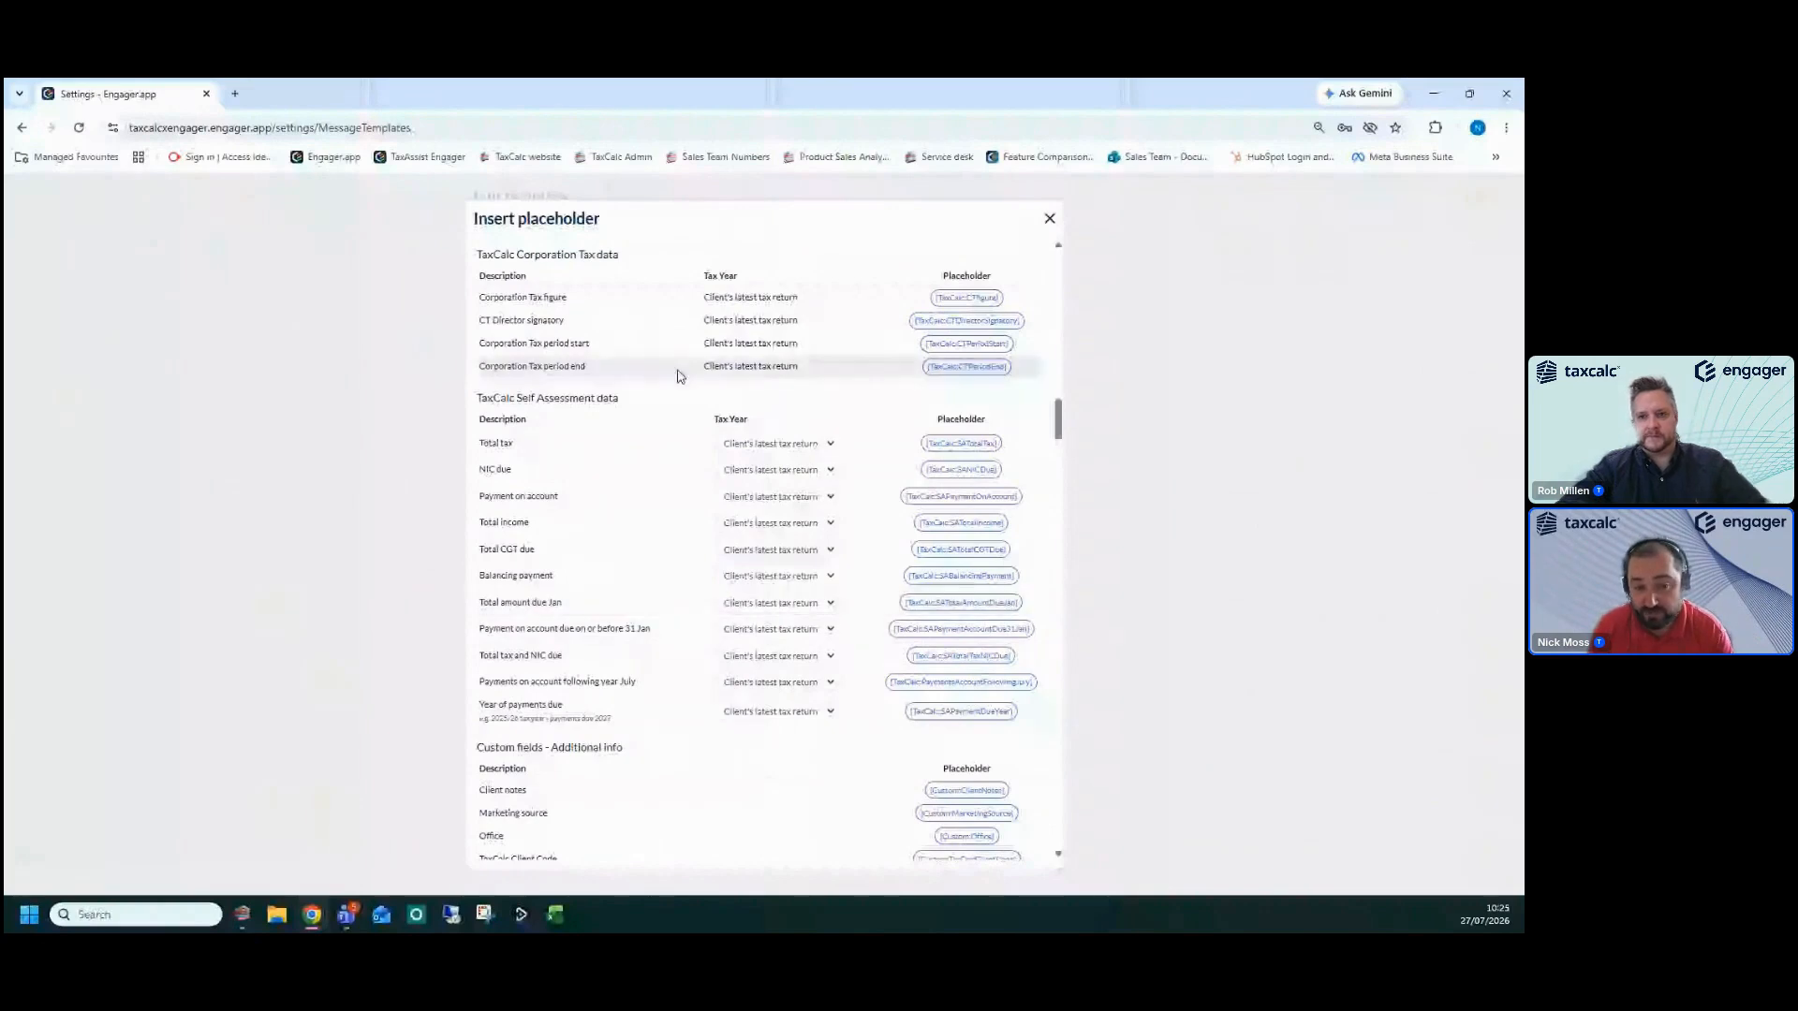
{"action": "left_click_drag", "start_coordinate": [475, 398], "coordinate": [624, 407]}
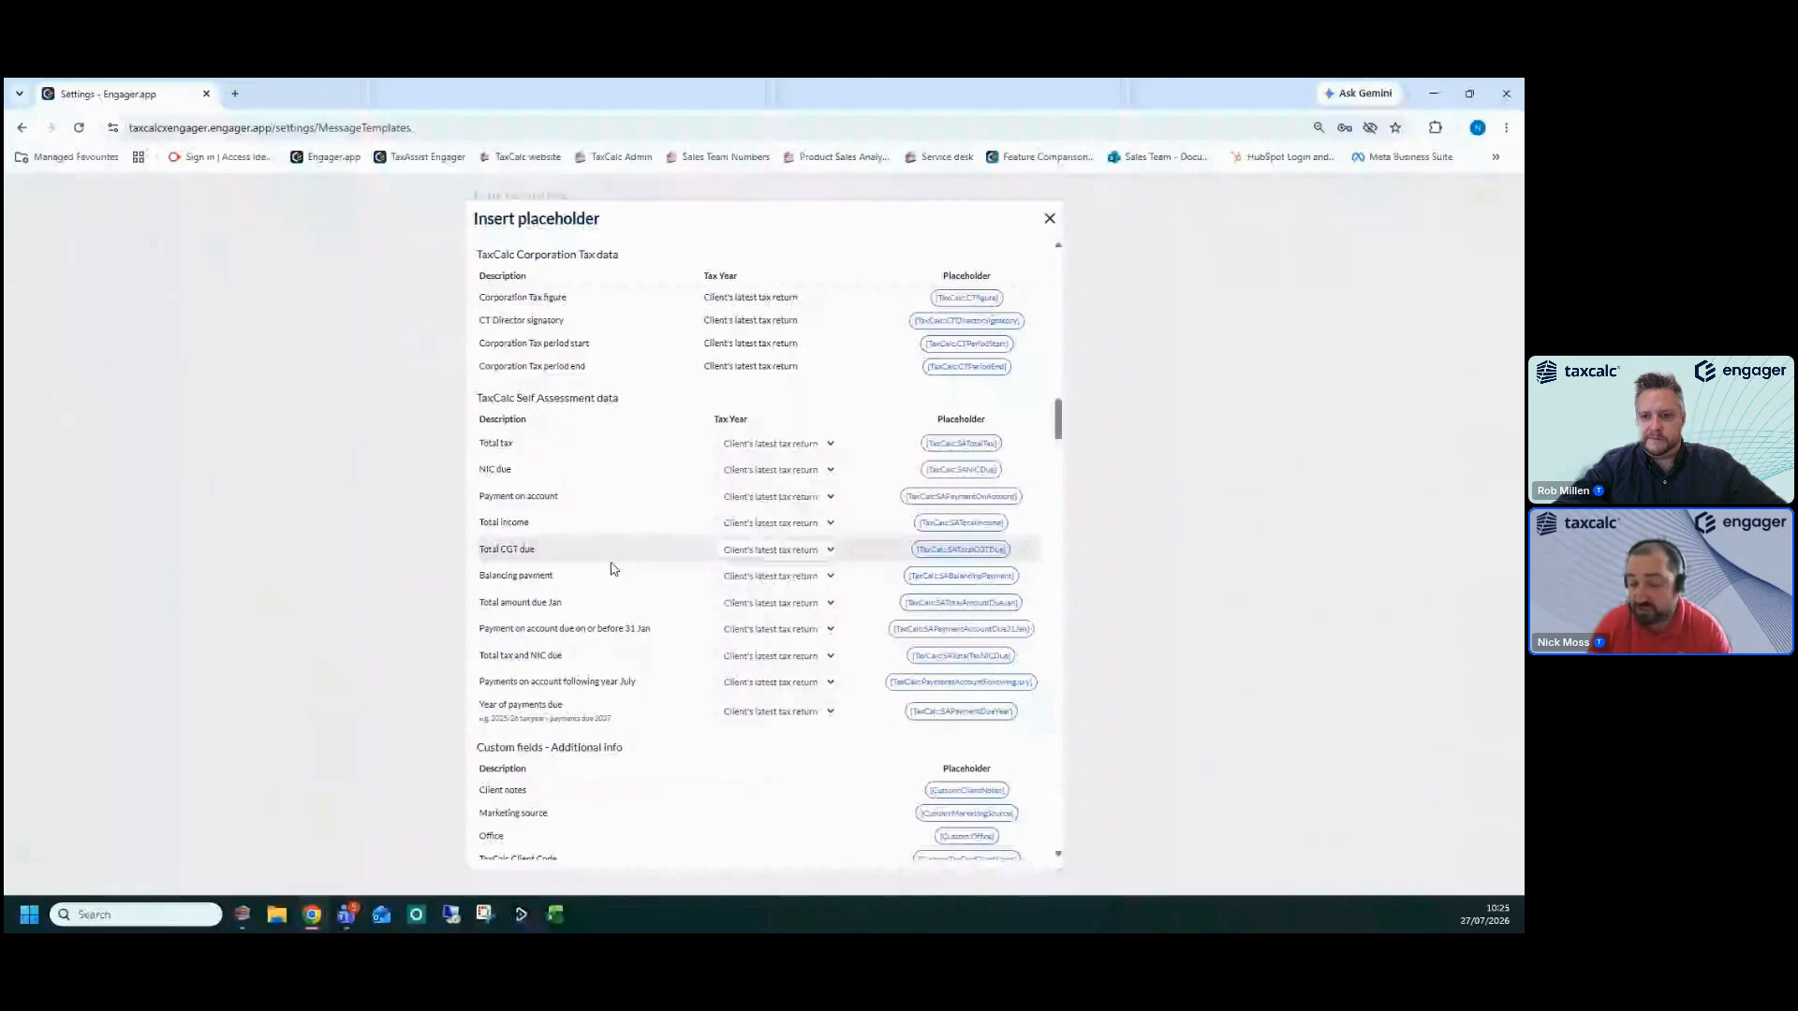
{"action": "left_click", "coordinate": [792, 682]}
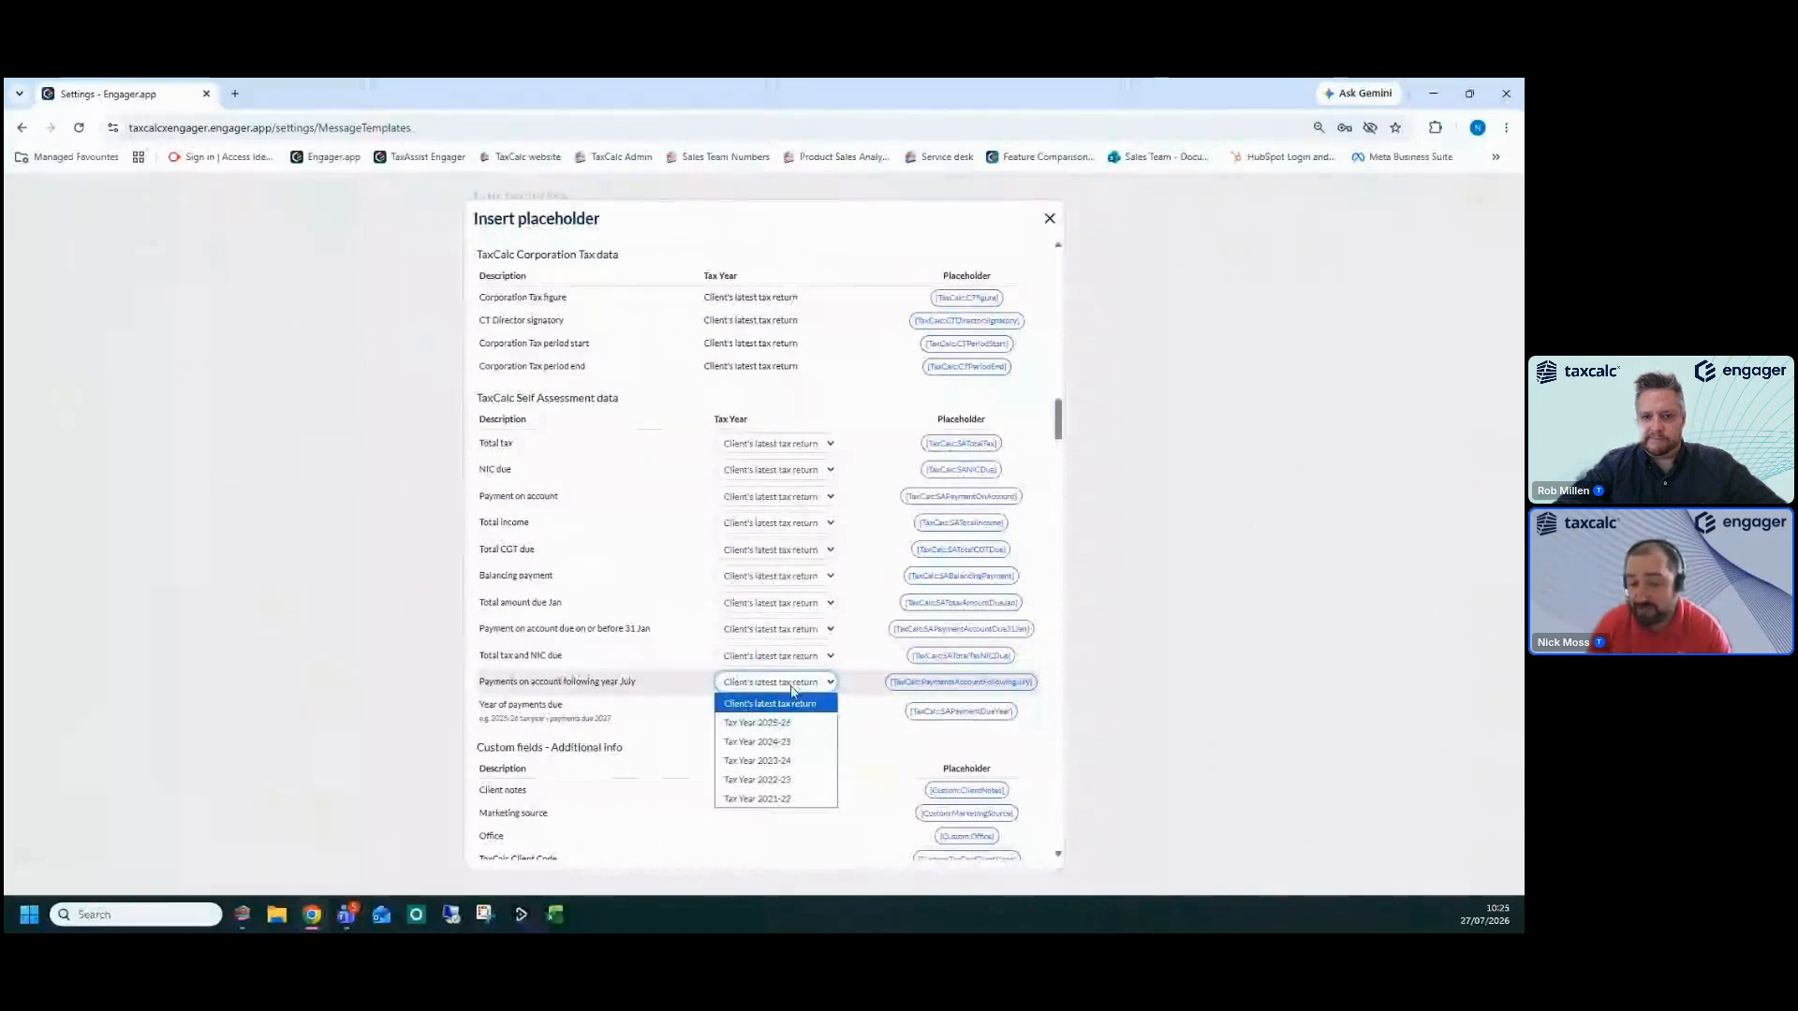
{"action": "left_click", "coordinate": [766, 688]}
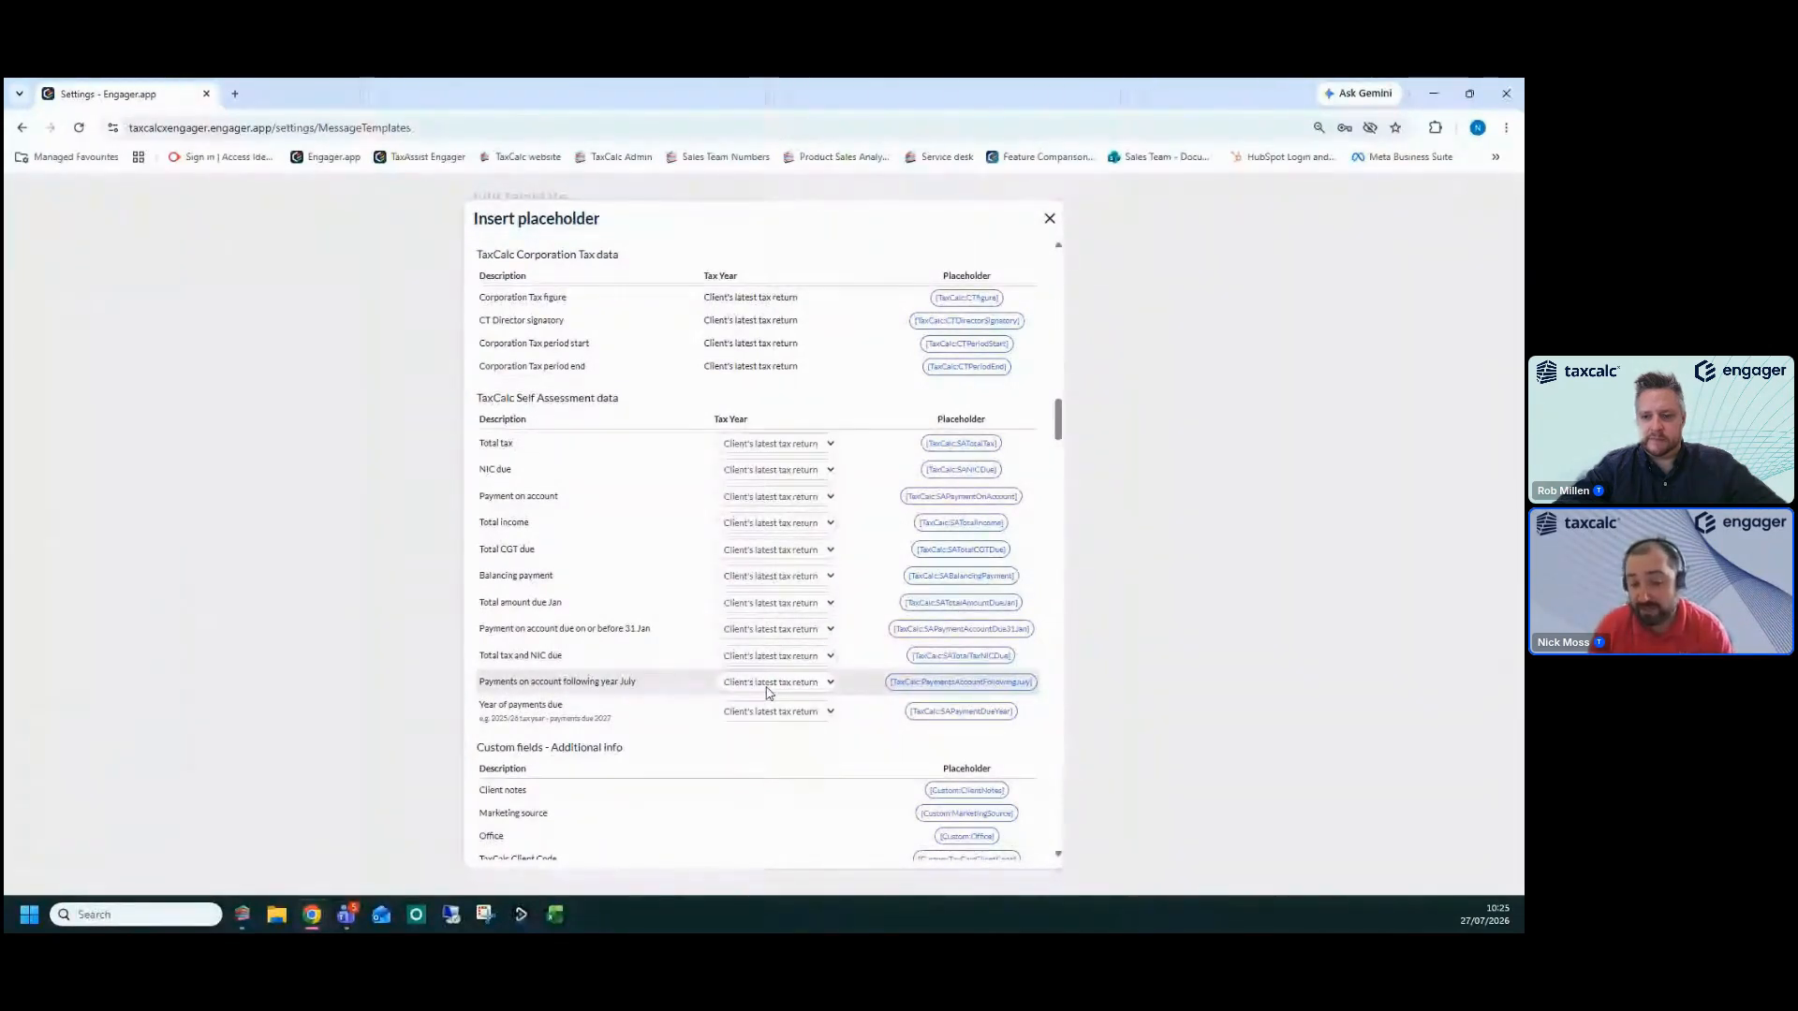
Choose Tax Year 2024-25 for the Payments on account following year July placeholder and close the placeholder list
{"action": "left_click", "coordinate": [754, 687]}
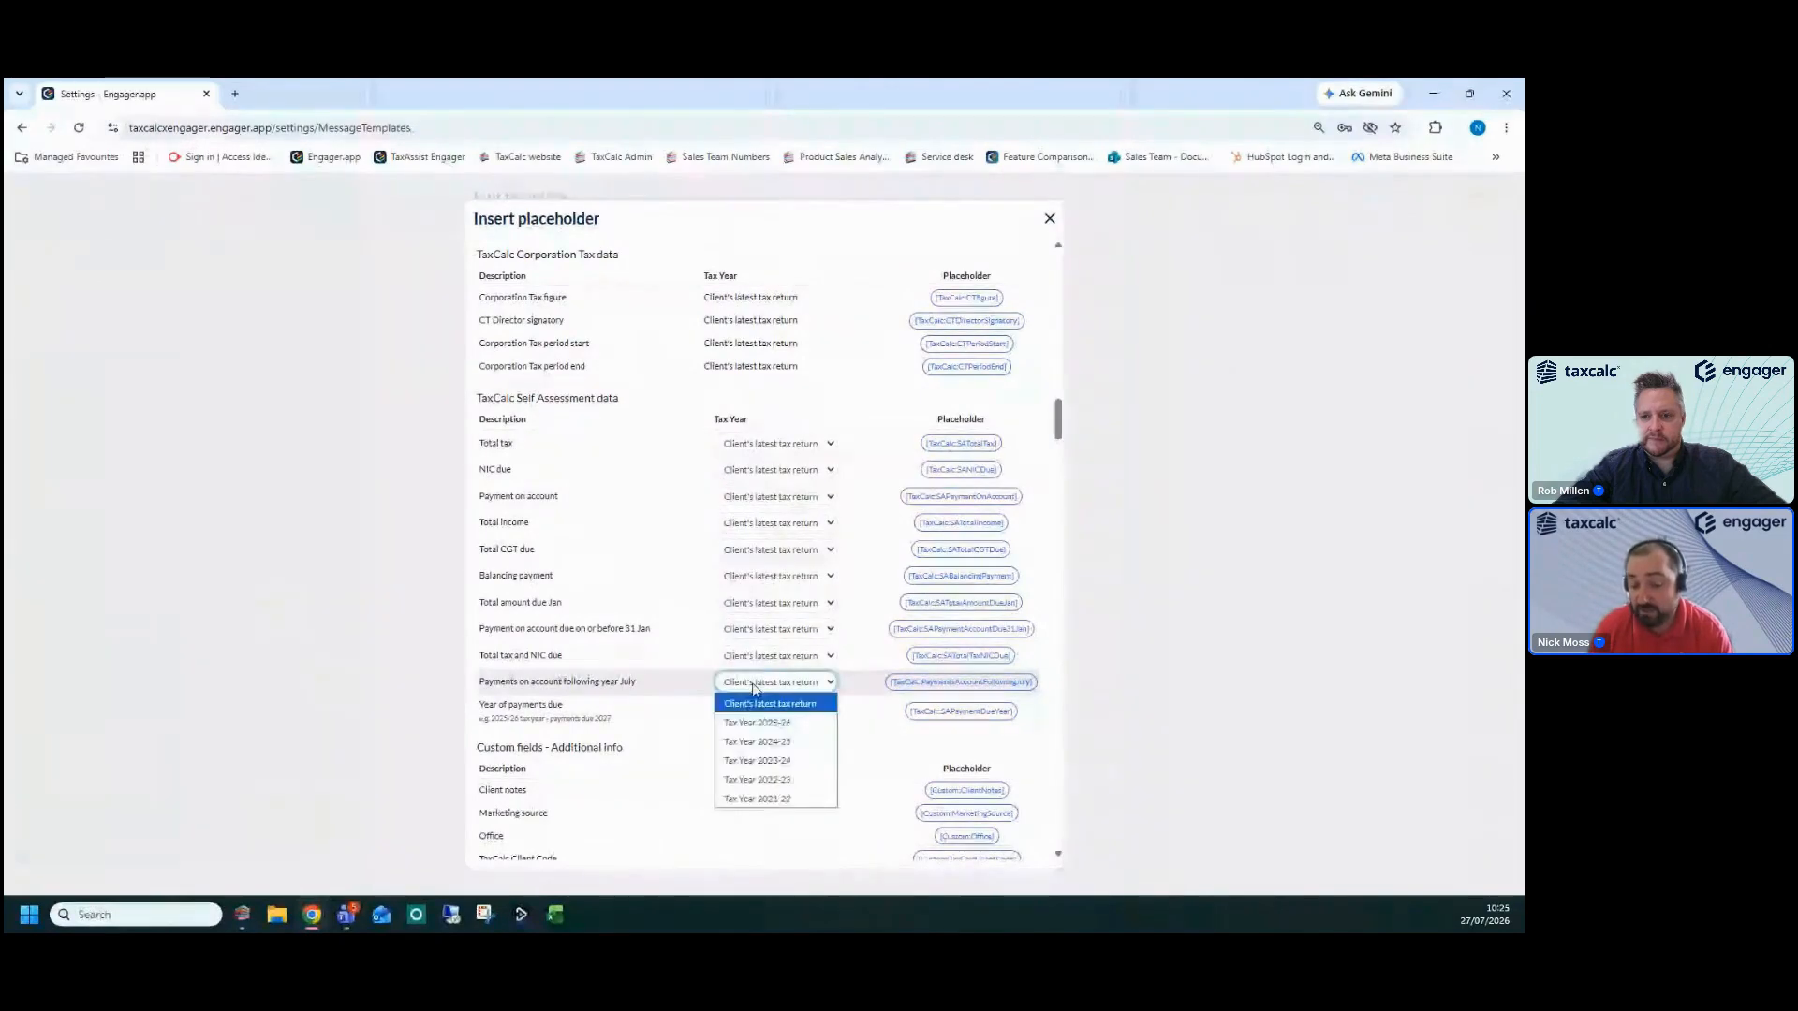
{"action": "left_click", "coordinate": [781, 744]}
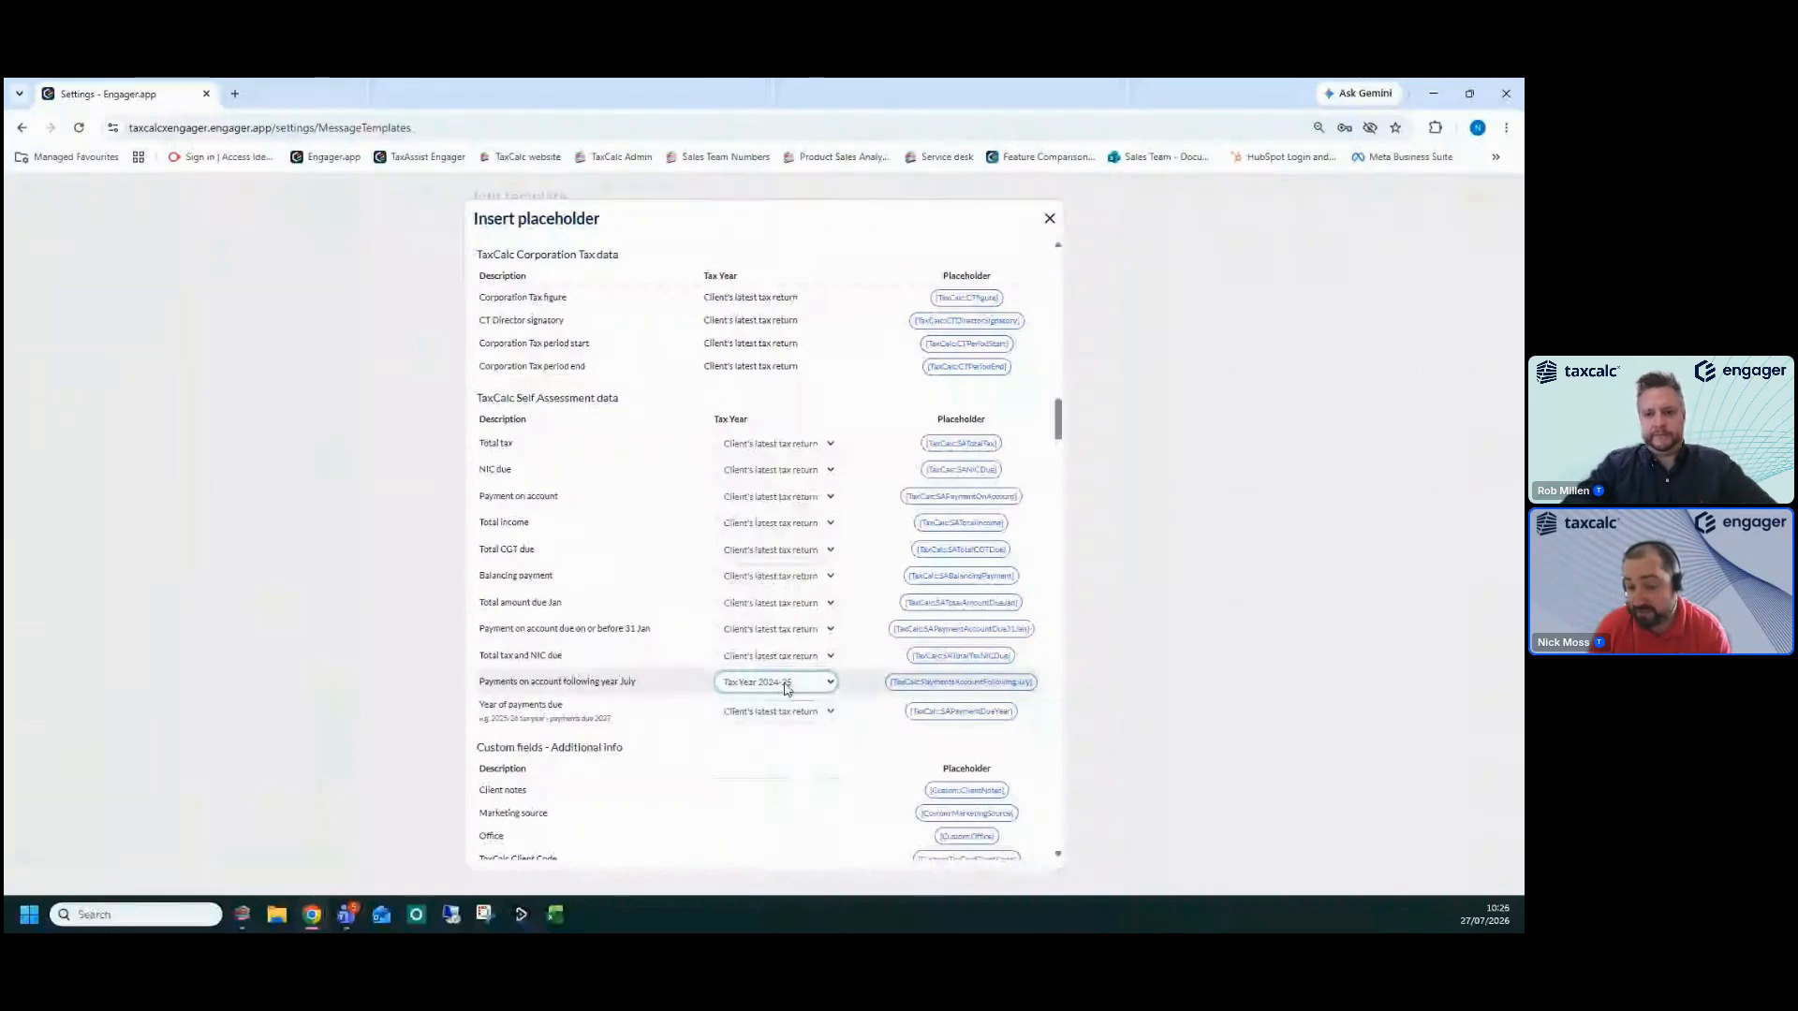
{"action": "left_click", "coordinate": [963, 691]}
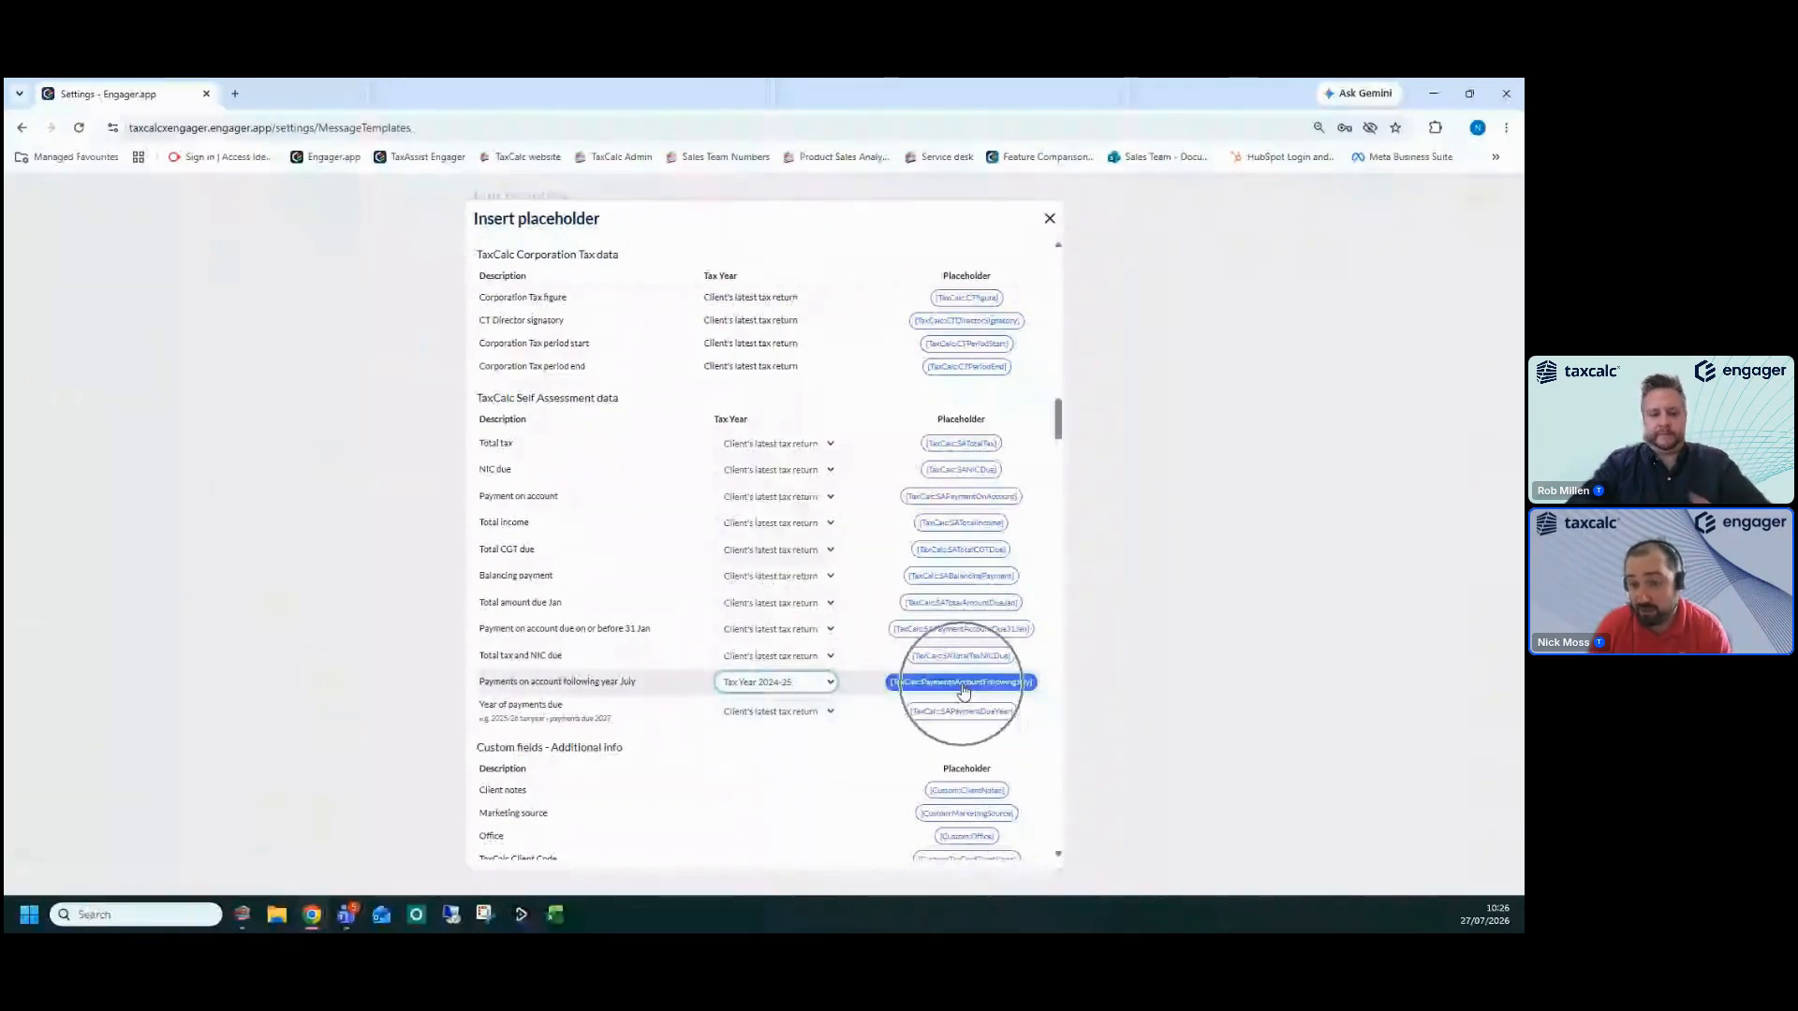
{"action": "left_click", "coordinate": [1048, 219]}
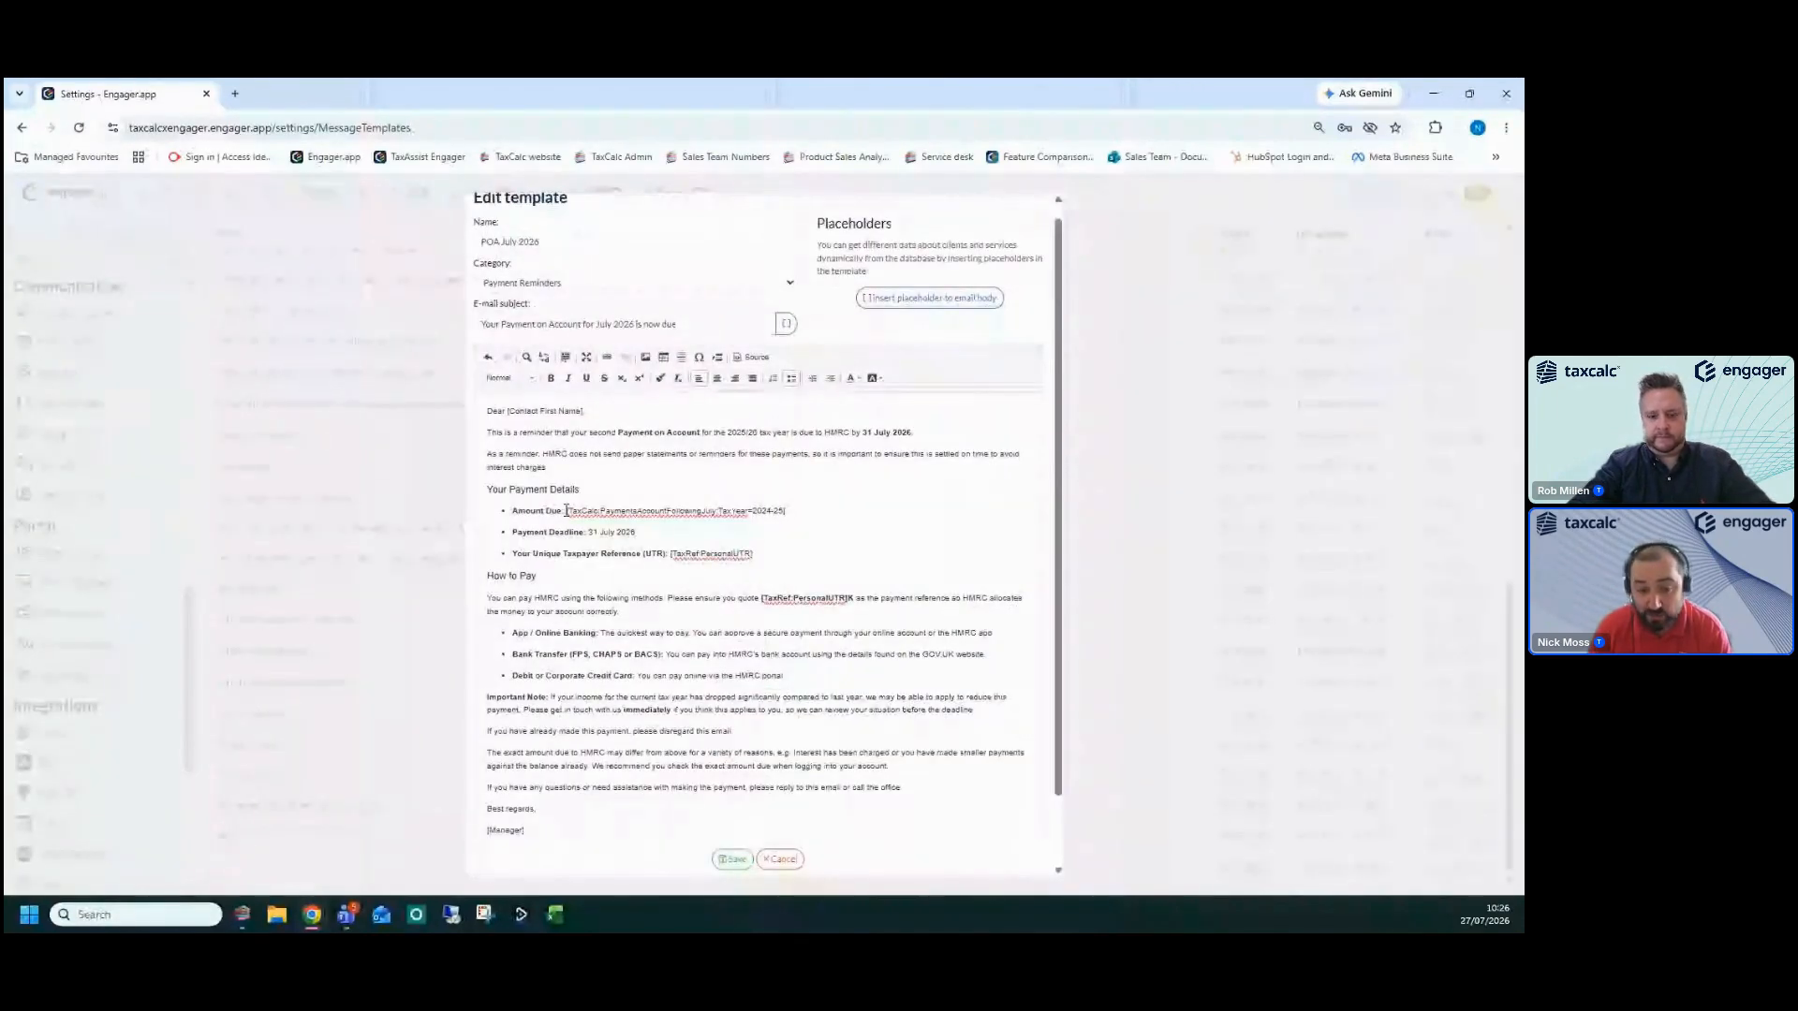
Examine the tax year part of the Amount Due placeholder in the POA July 2026 email body
{"action": "key", "text": "ctrl+plus"}
{"action": "key", "text": "ctrl+plus"}
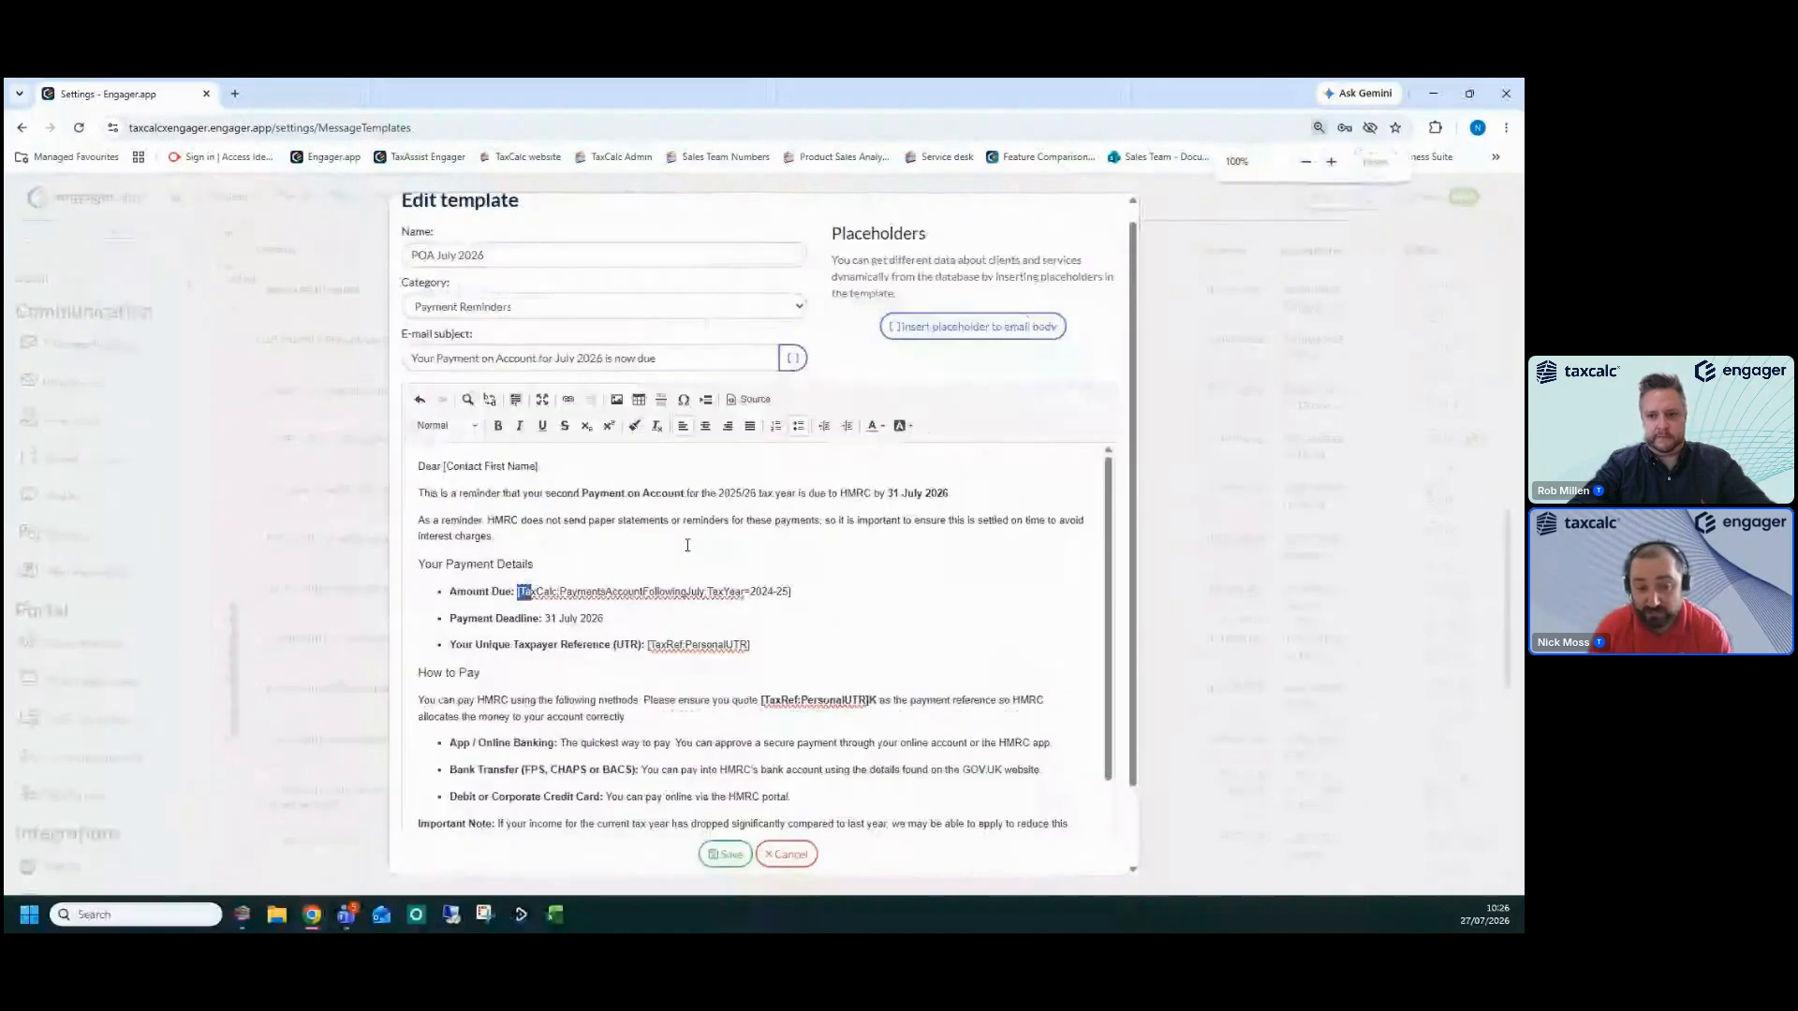
{"action": "scroll", "coordinate": [566, 583], "scroll_direction": "up", "scroll_amount": 1}
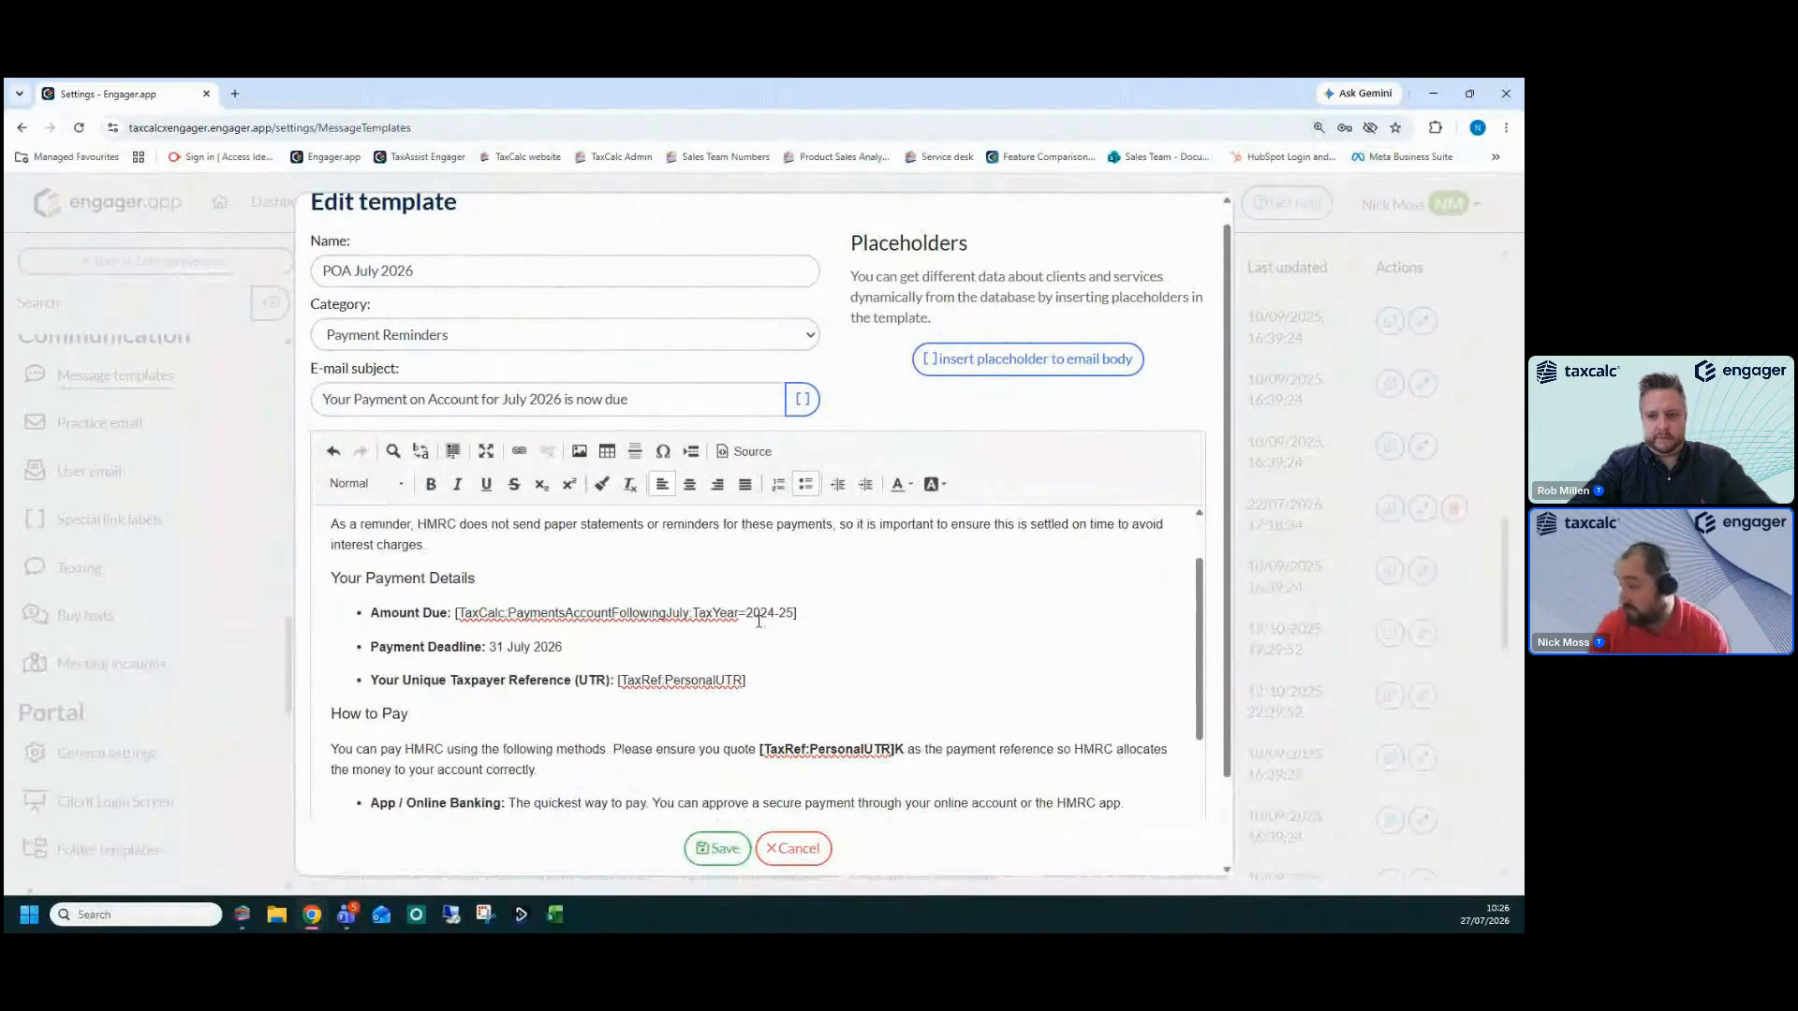
{"action": "left_click_drag", "start_coordinate": [746, 615], "coordinate": [794, 616]}
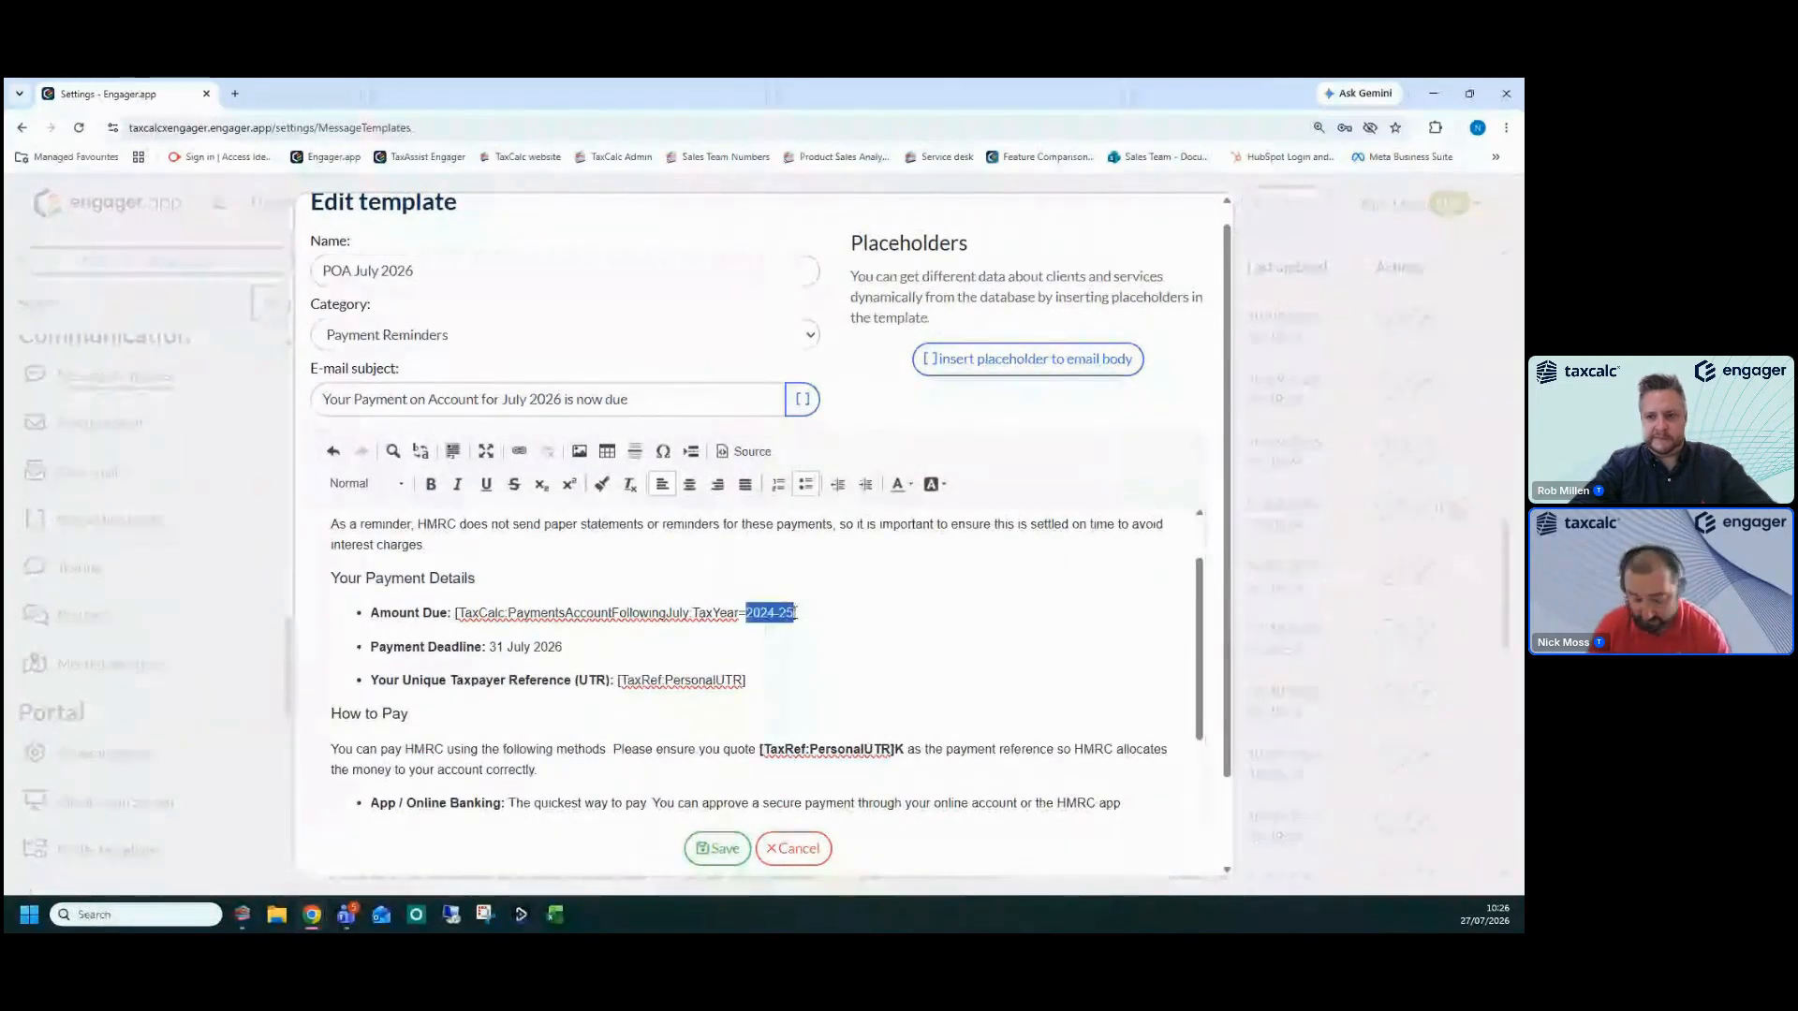
{"action": "left_click", "coordinate": [819, 623]}
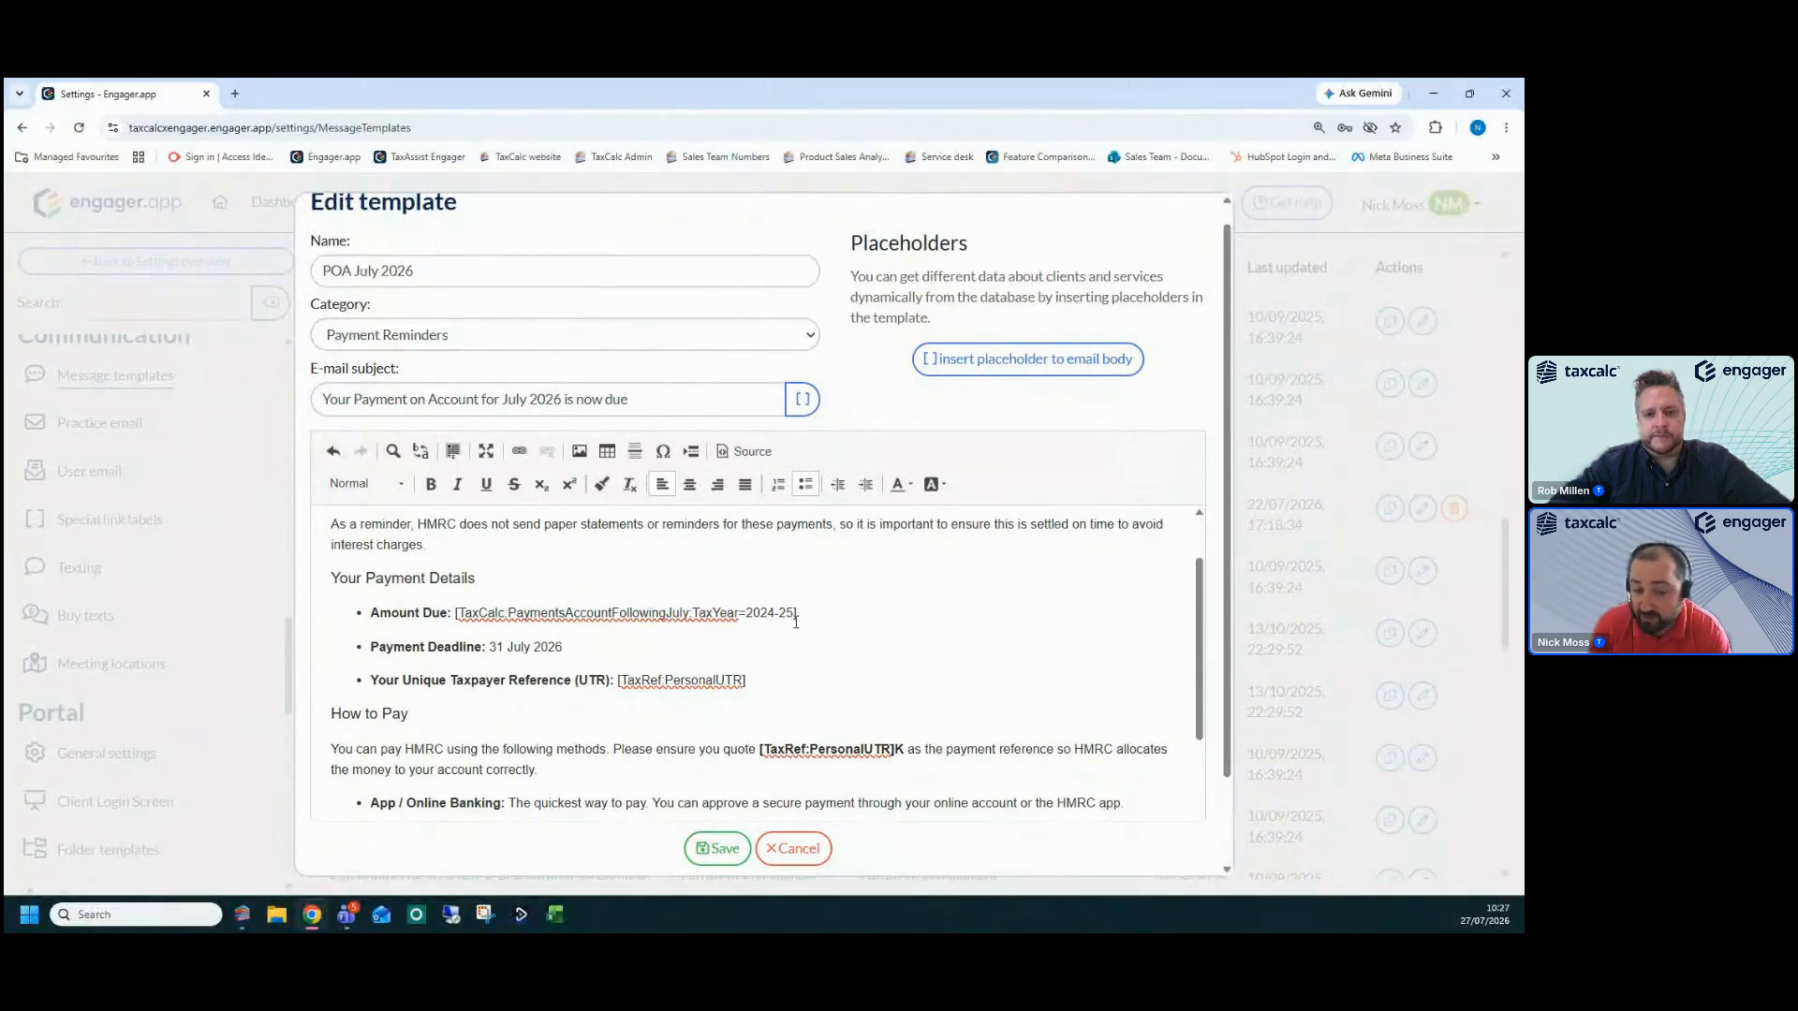
{"action": "left_click_drag", "start_coordinate": [794, 613], "coordinate": [753, 613]}
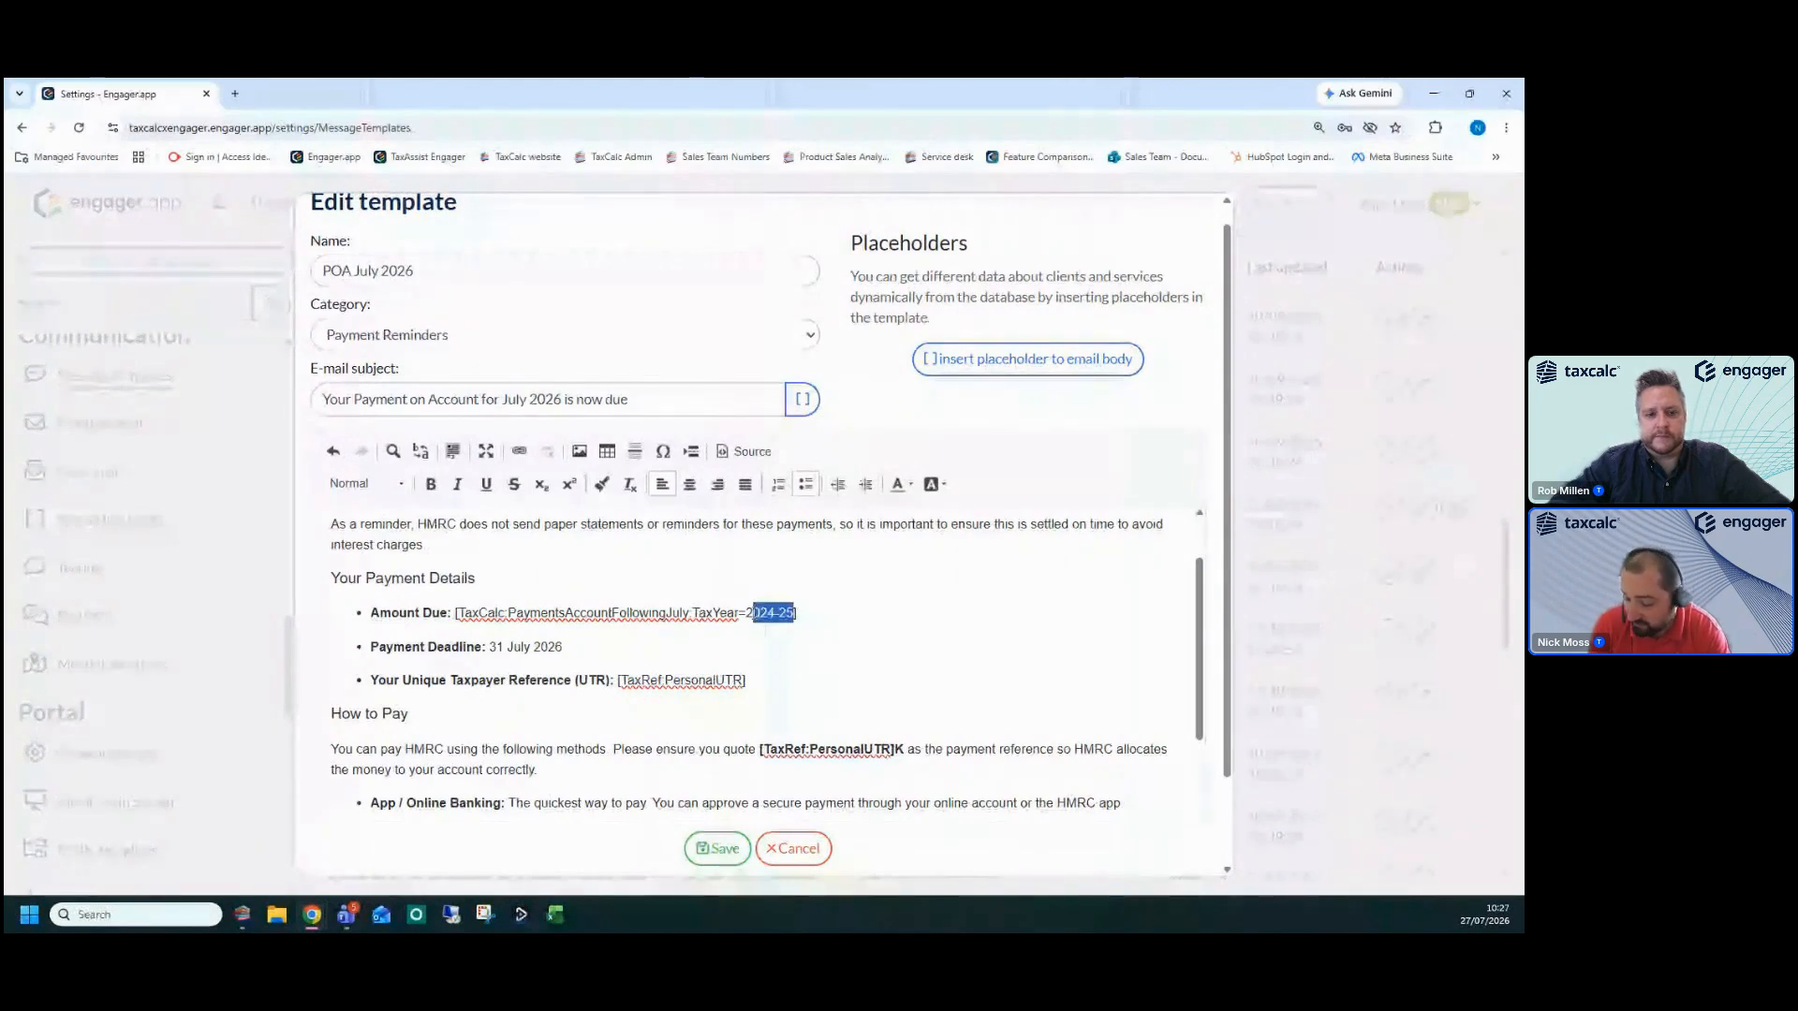
{"action": "key", "text": "shift+Left"}
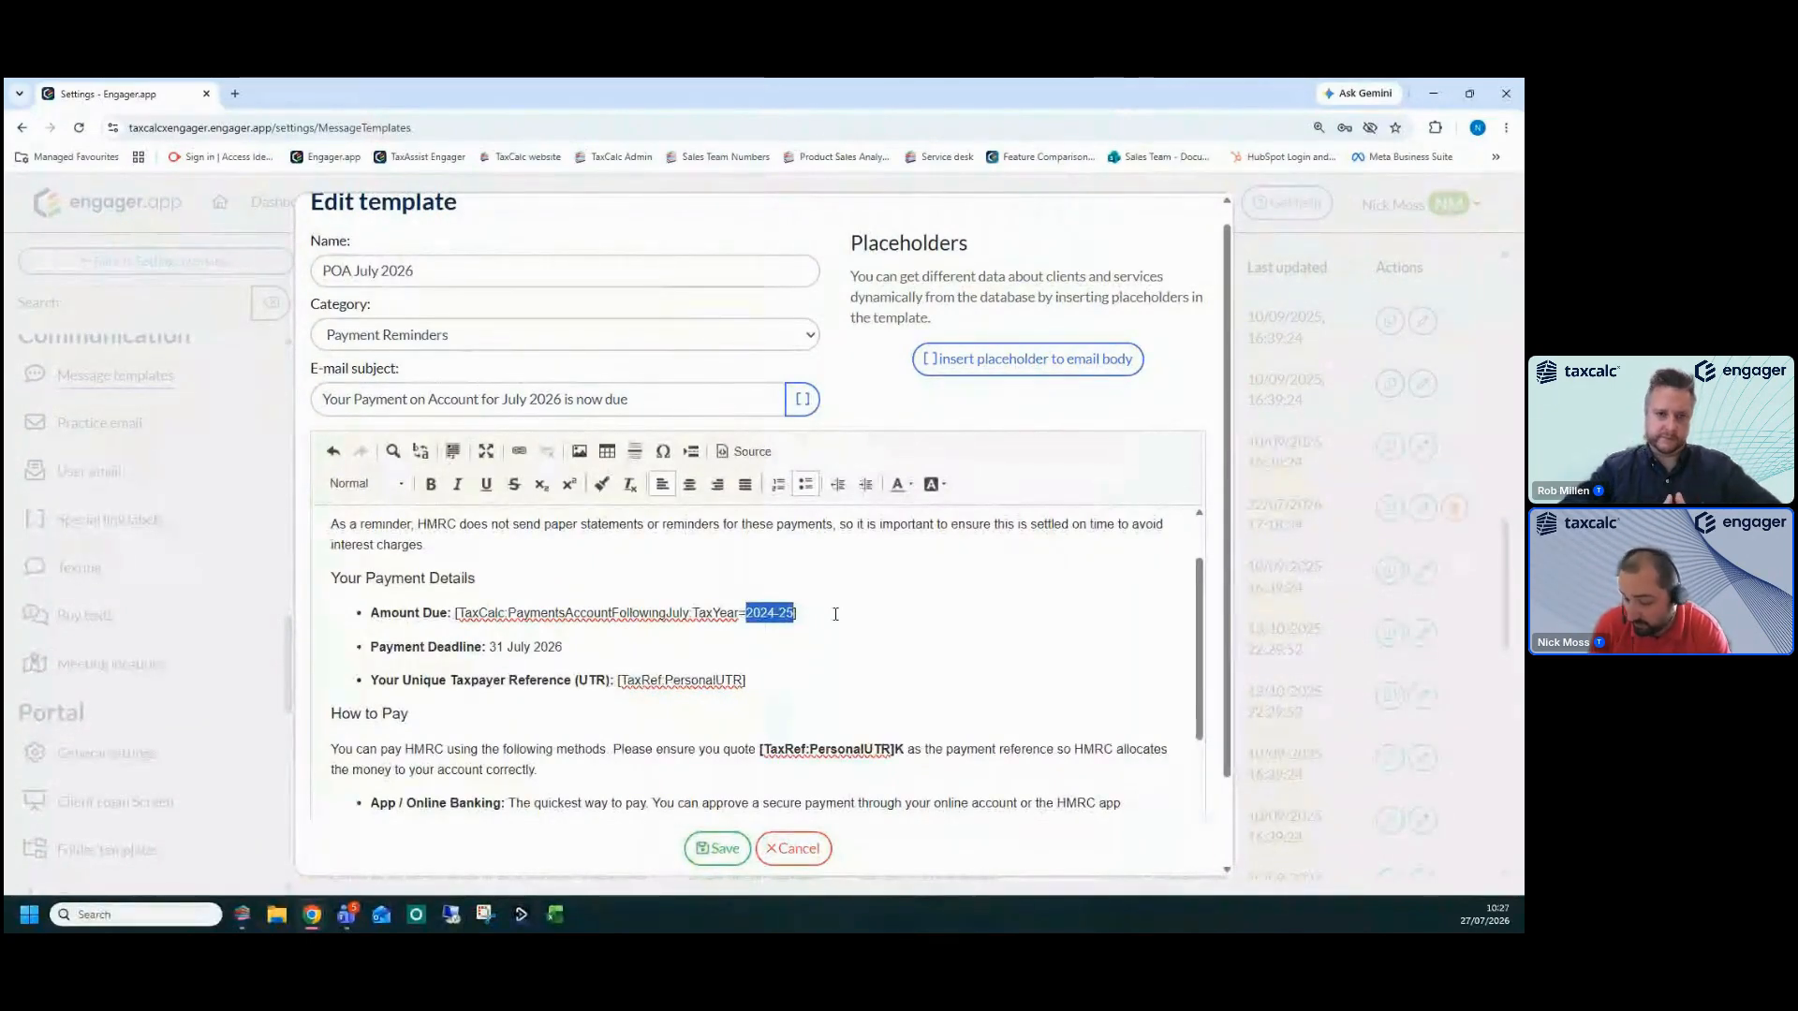
{"action": "left_click", "coordinate": [838, 610]}
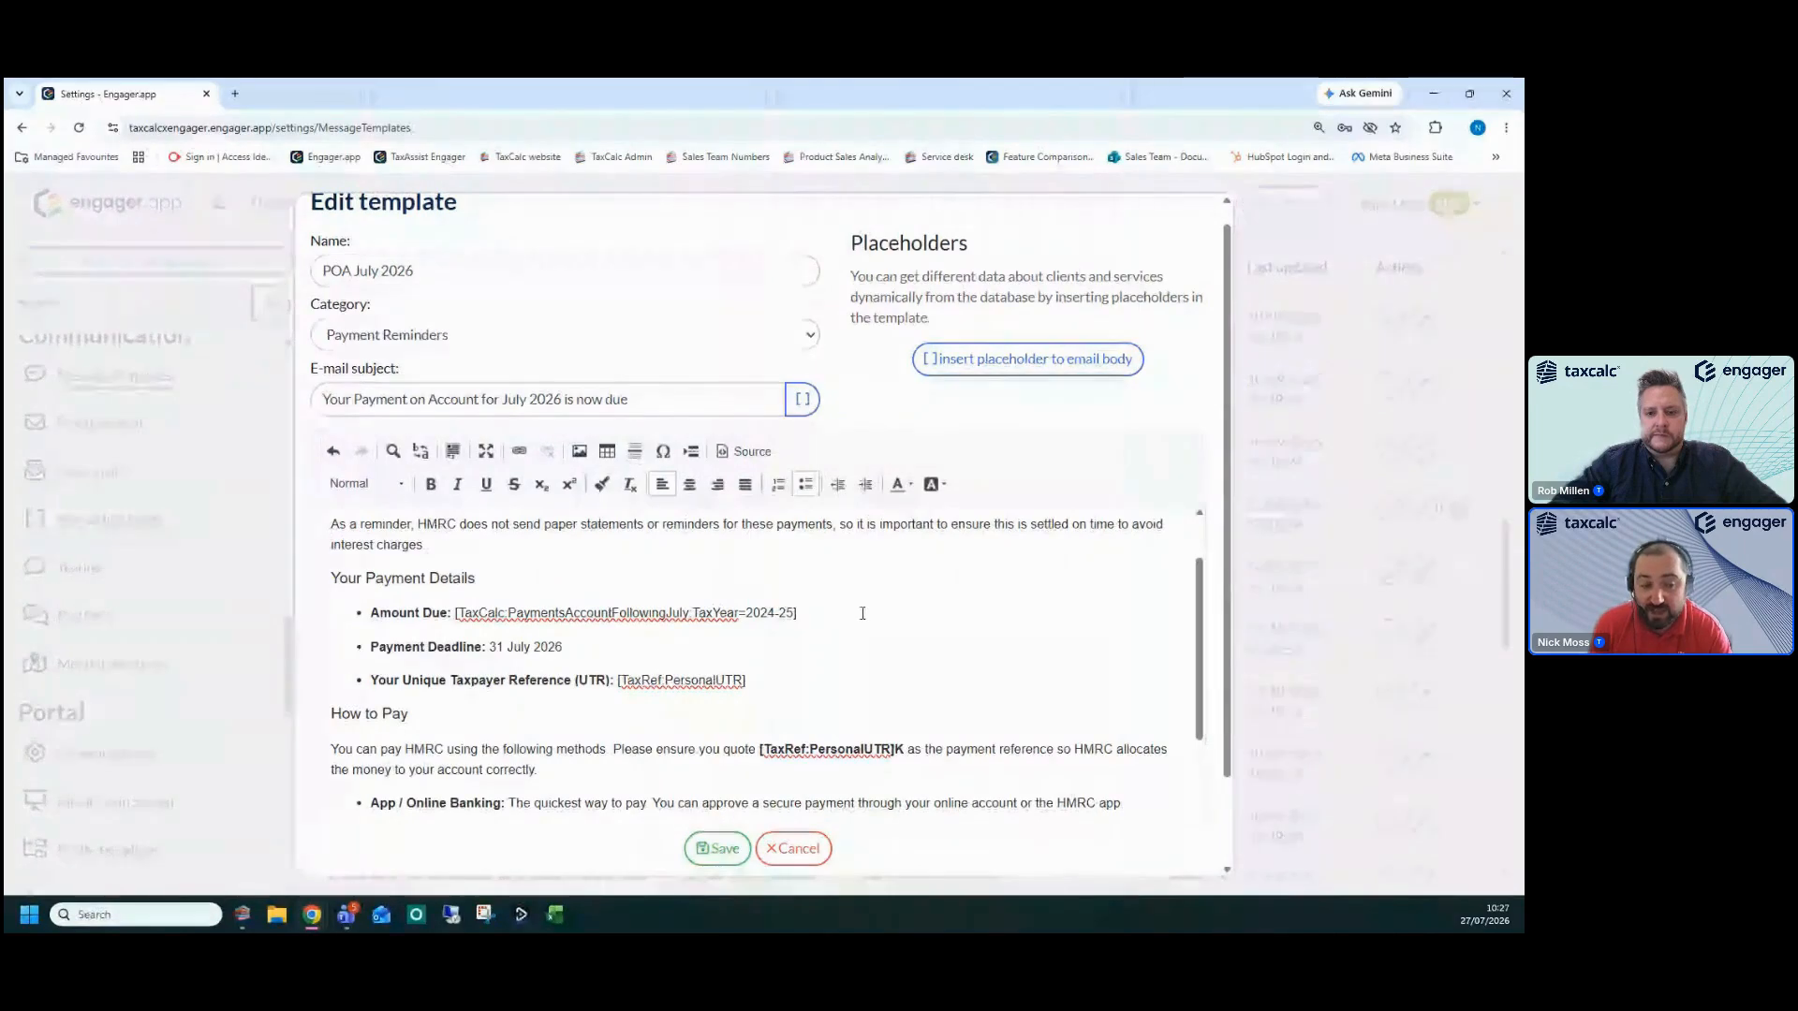
Review the email paragraph explaining why the exact amount due to HMRC may differ from the stated amount
{"action": "scroll", "coordinate": [325, 745], "scroll_direction": "down", "scroll_amount": 3}
{"action": "left_click_drag", "start_coordinate": [329, 731], "coordinate": [959, 751]}
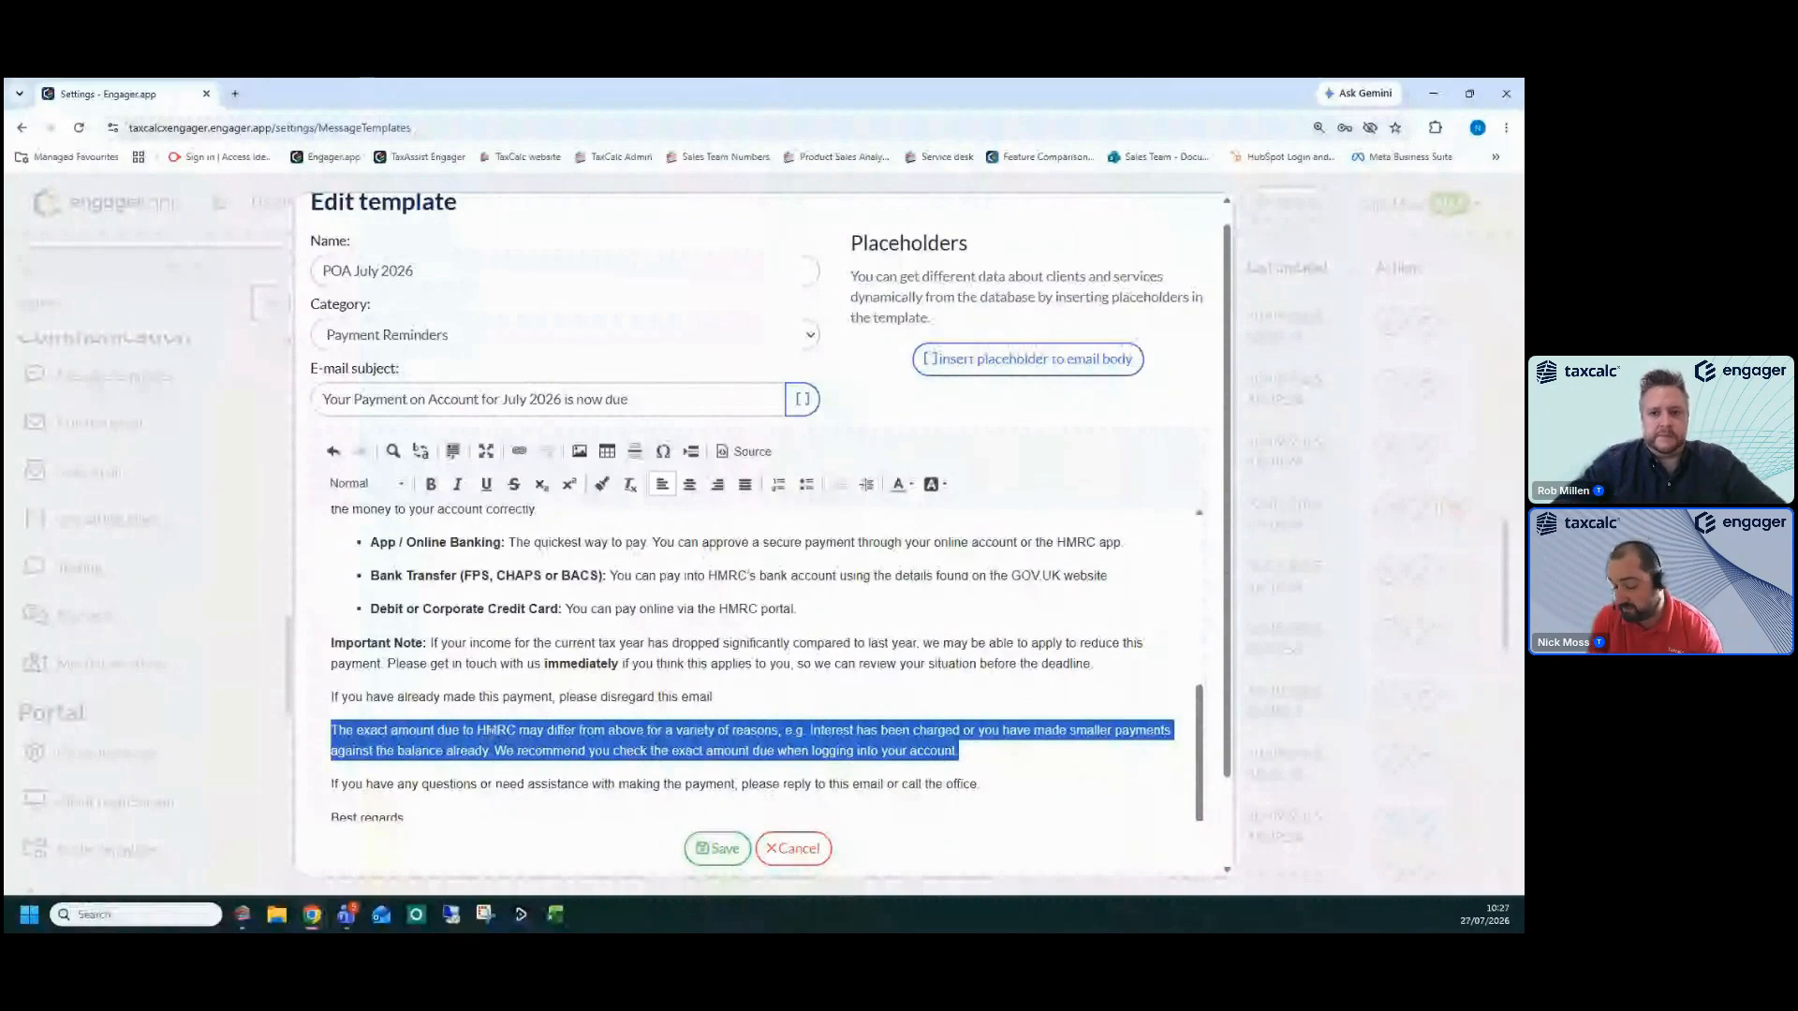
{"action": "left_click", "coordinate": [497, 751]}
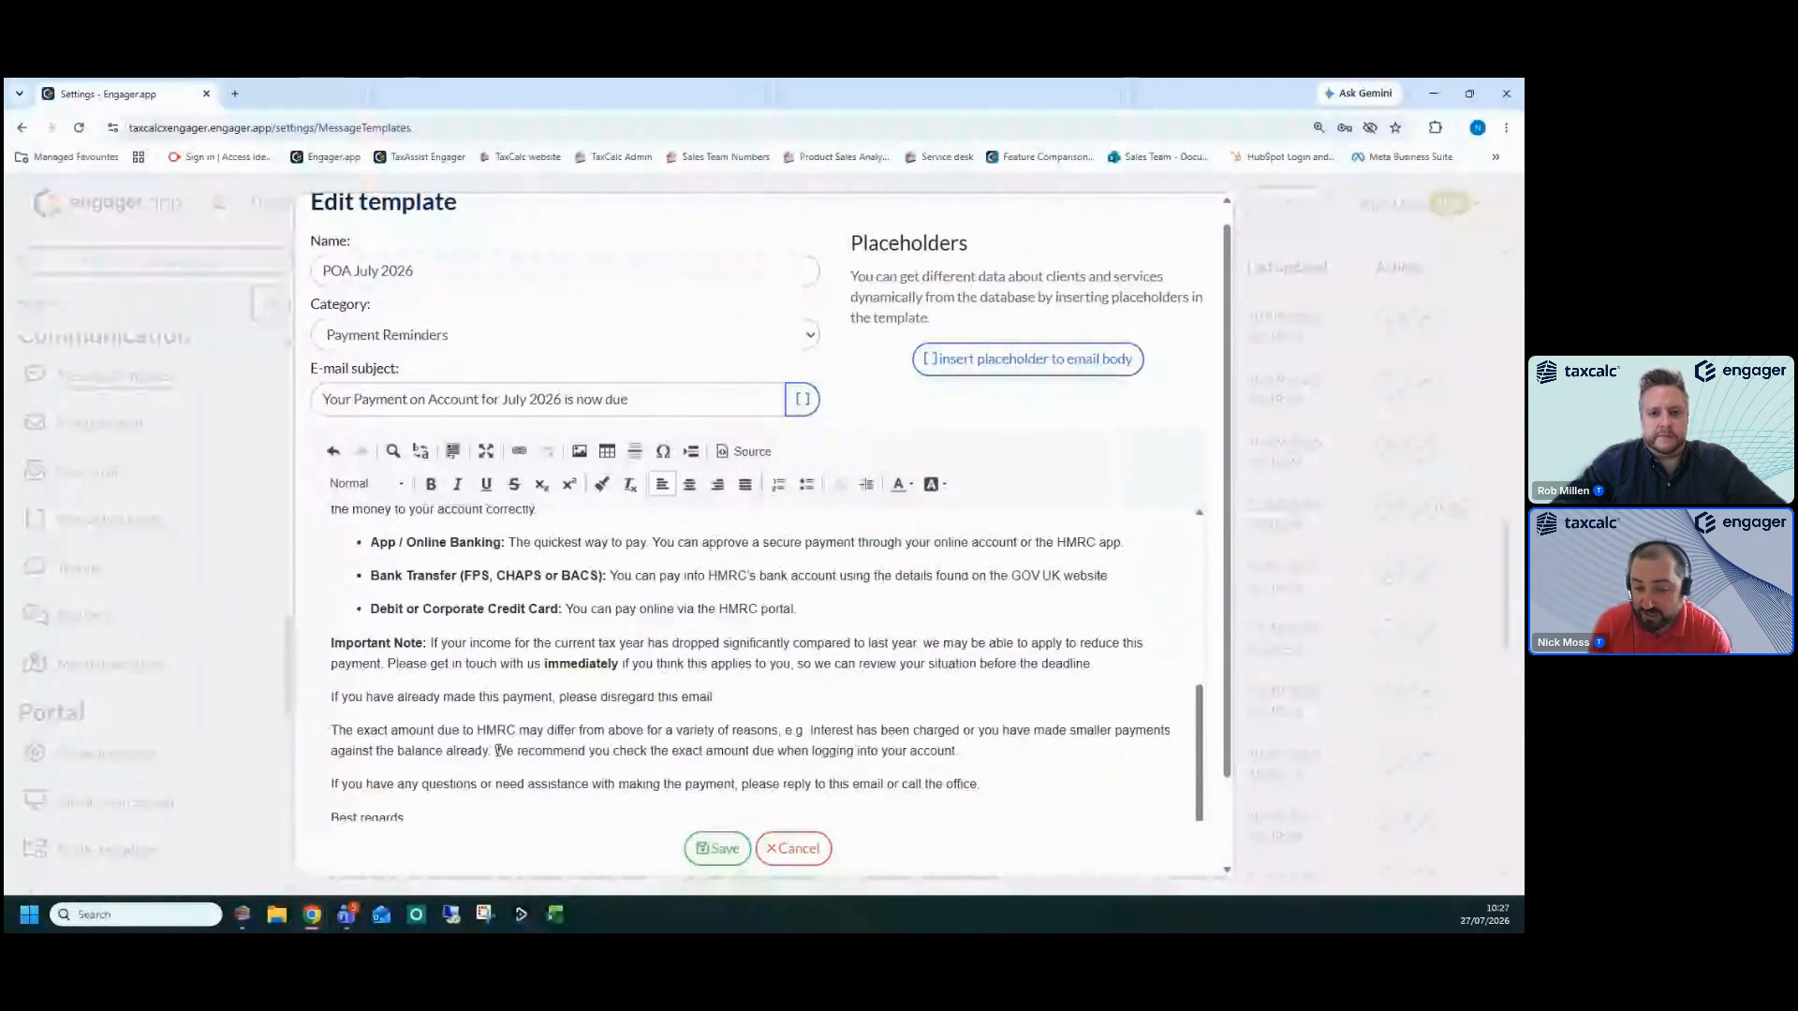
{"action": "triple_click", "coordinate": [1013, 739]}
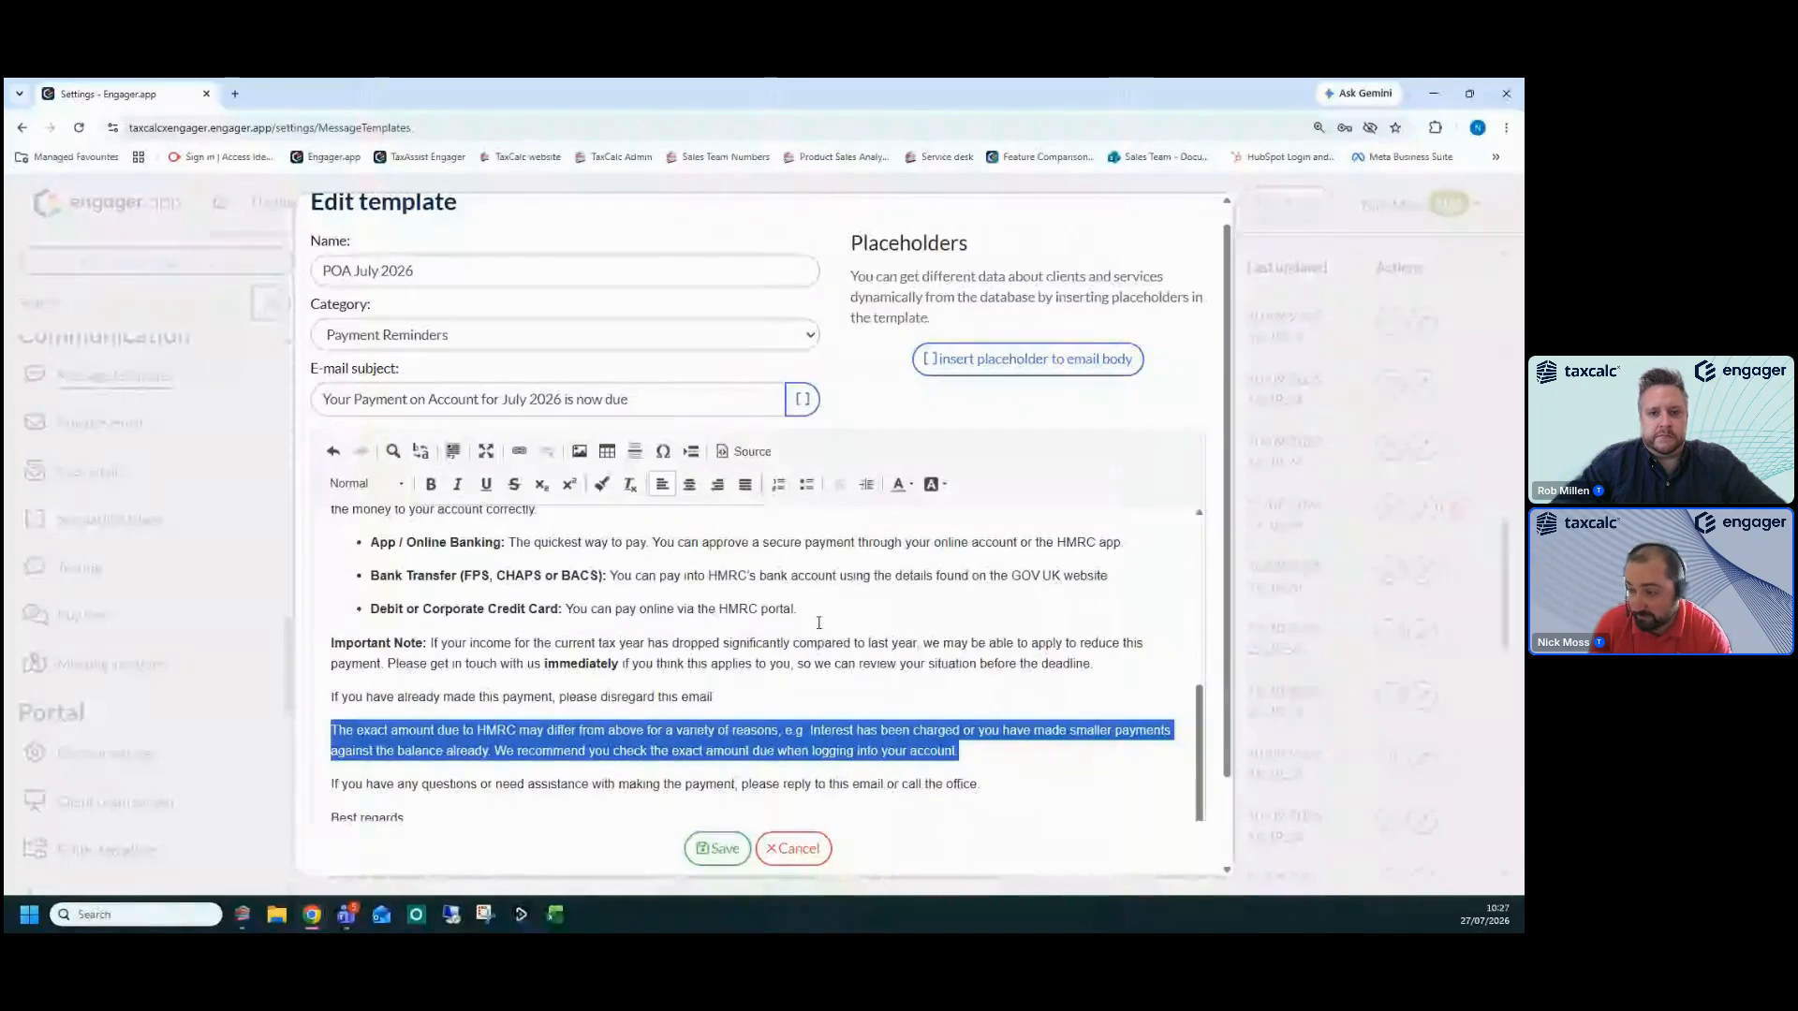
{"action": "left_click", "coordinate": [843, 689]}
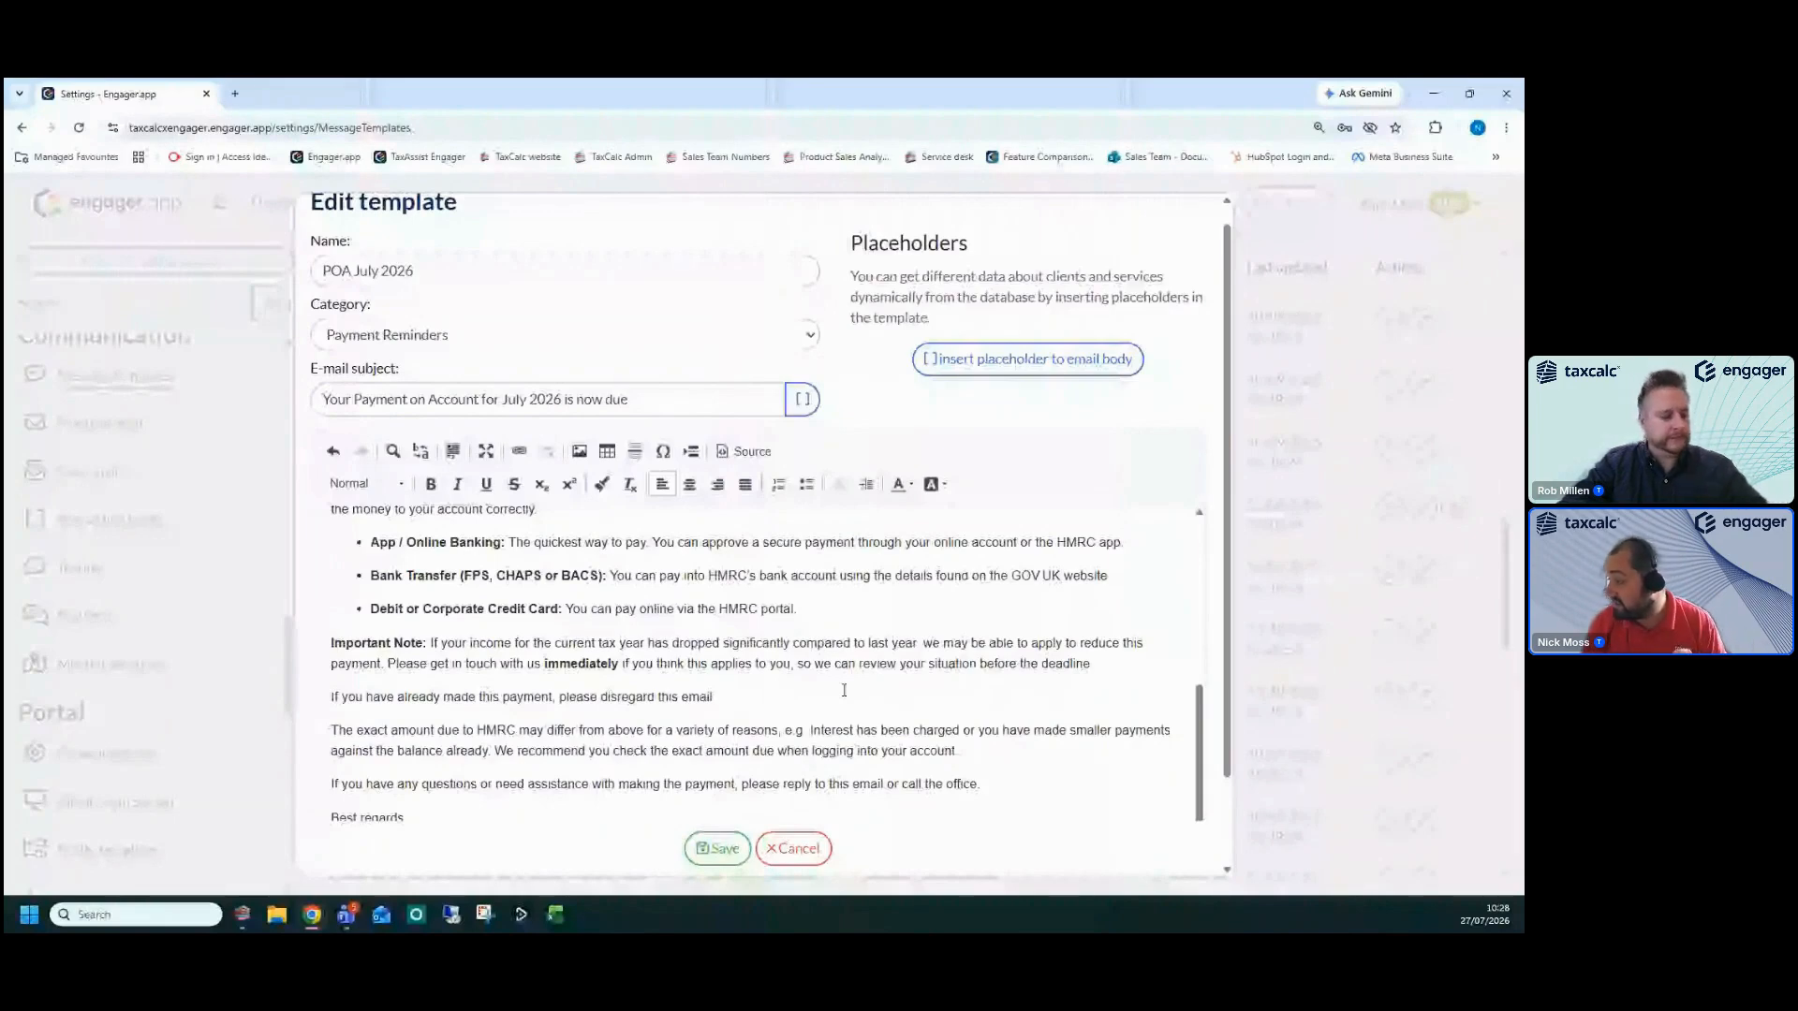
{"action": "left_click", "coordinate": [844, 690]}
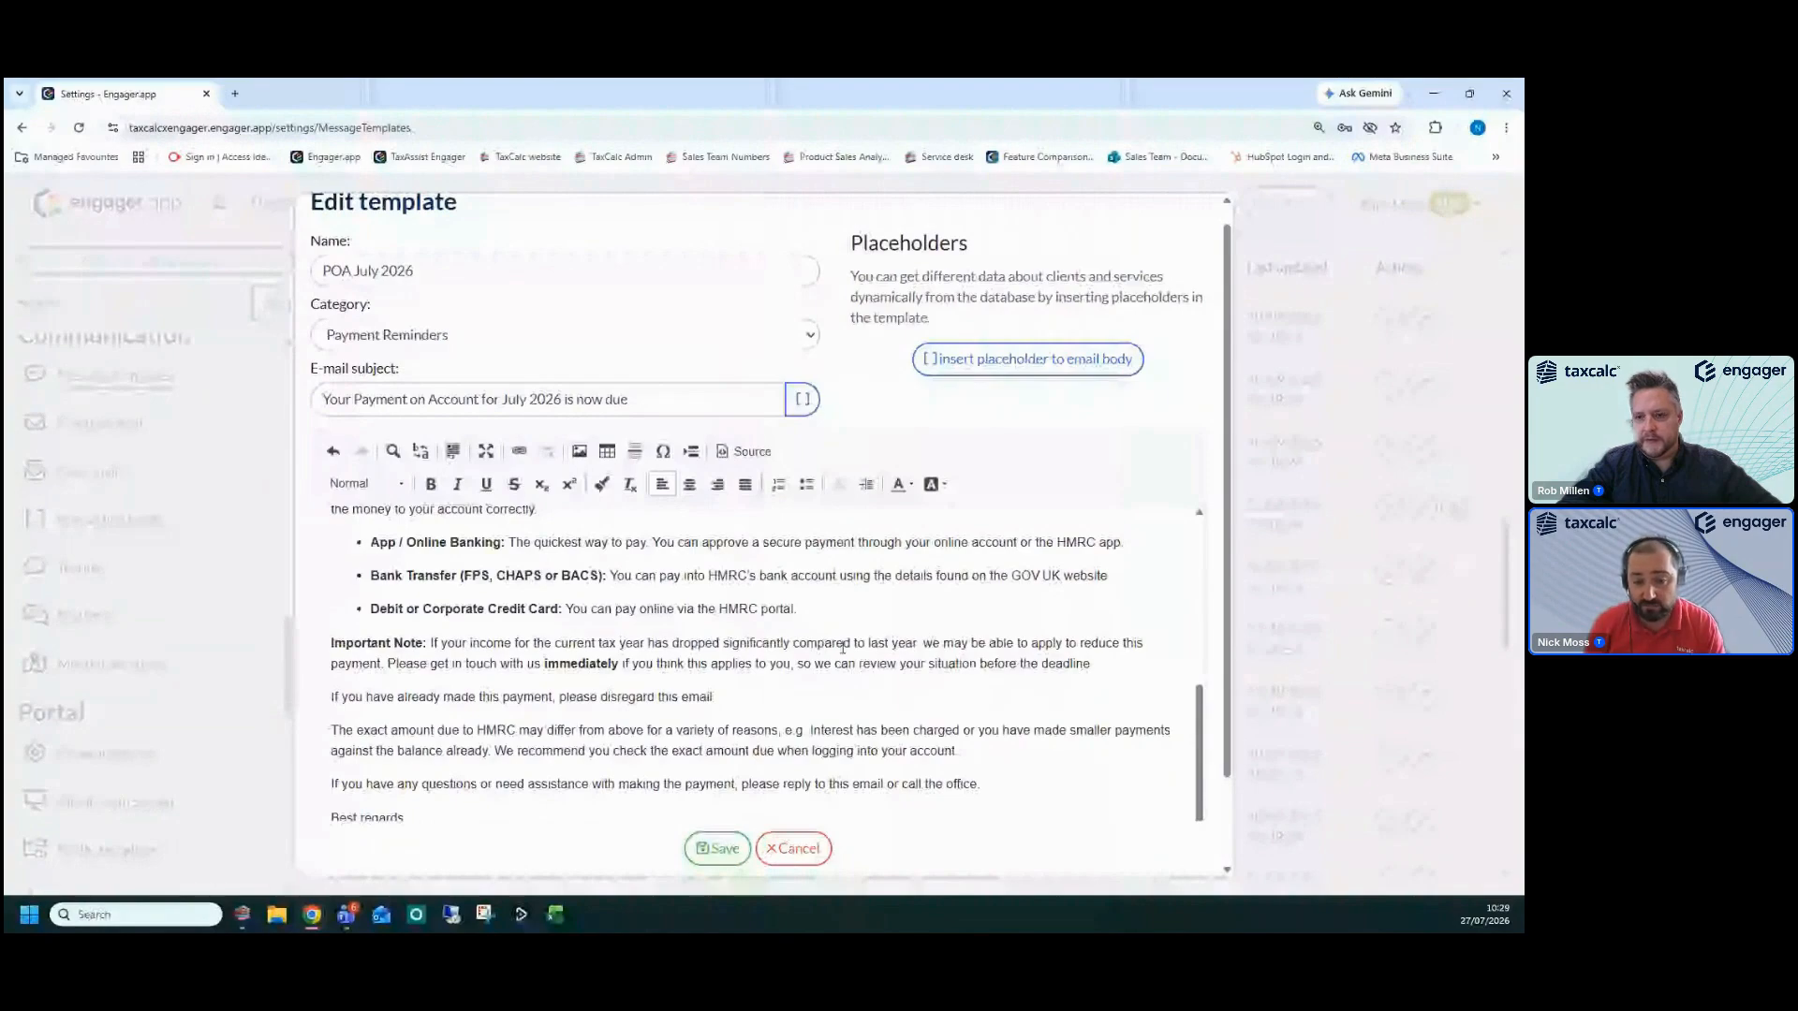
Save the POA July 2026 template and open the list of active clients
{"action": "key", "text": "ctrl+minus"}
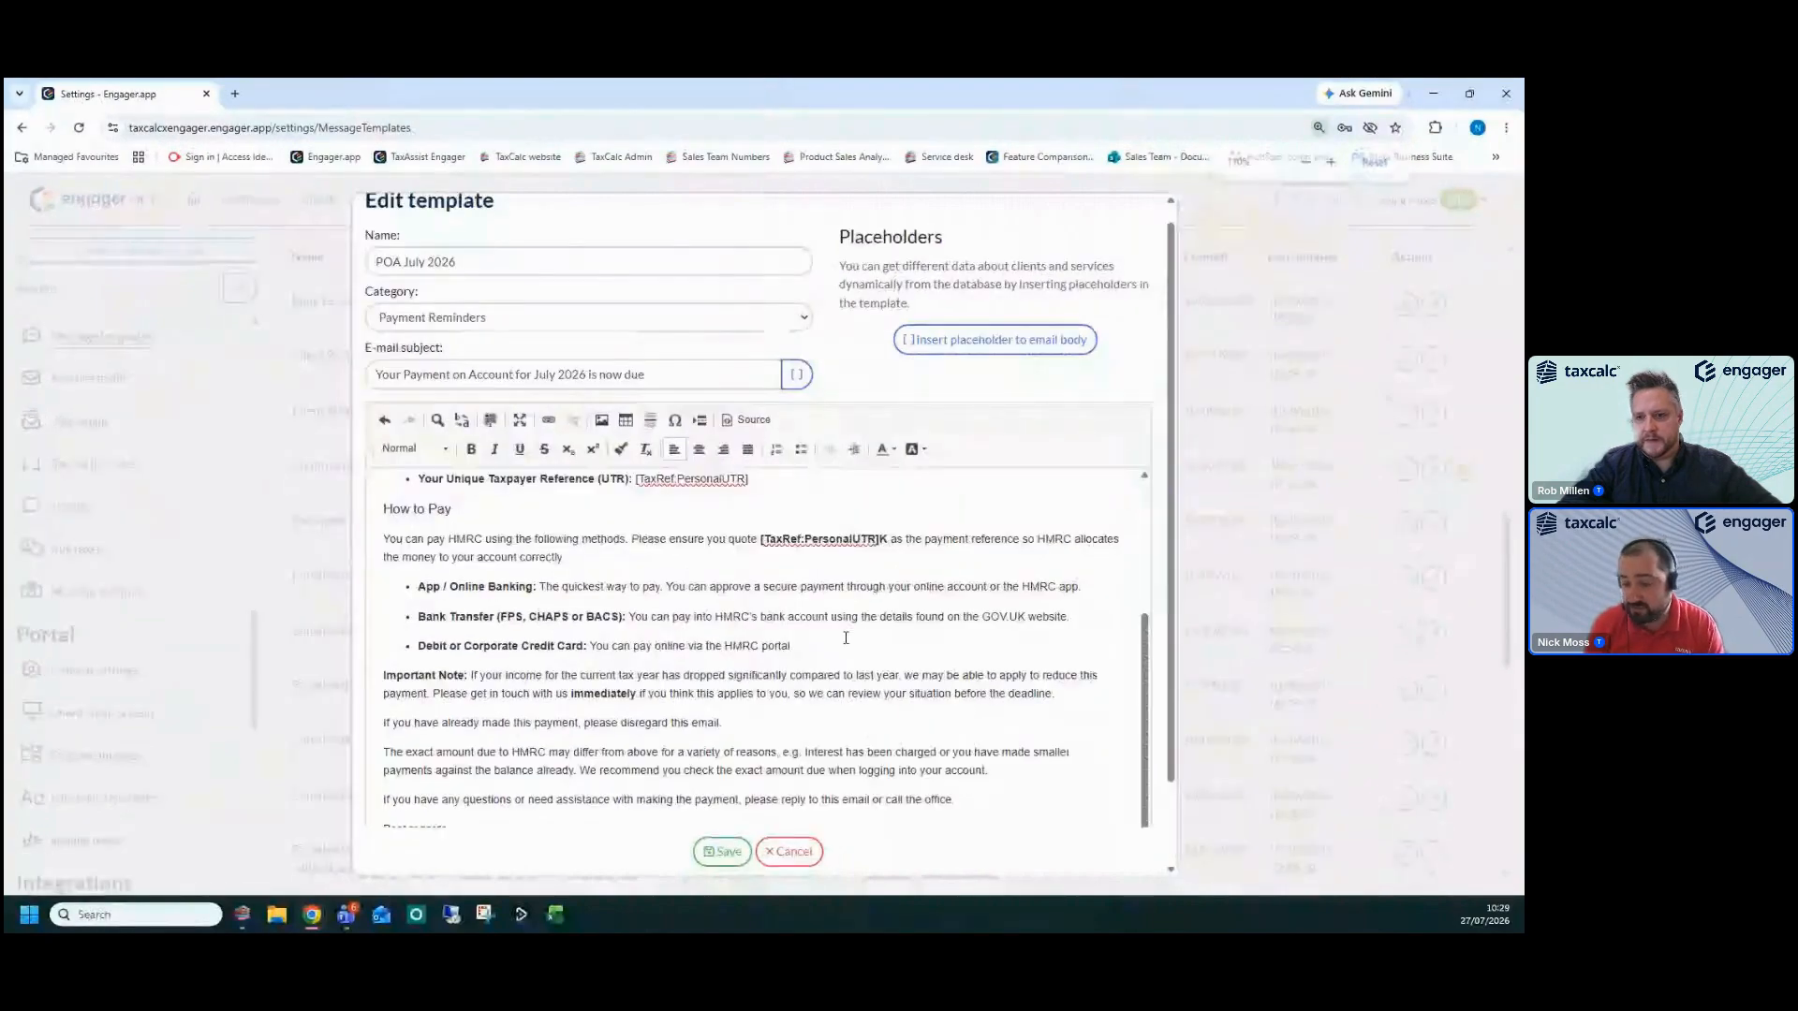
{"action": "key", "text": "ctrl+minus"}
{"action": "key", "text": "ctrl+minus"}
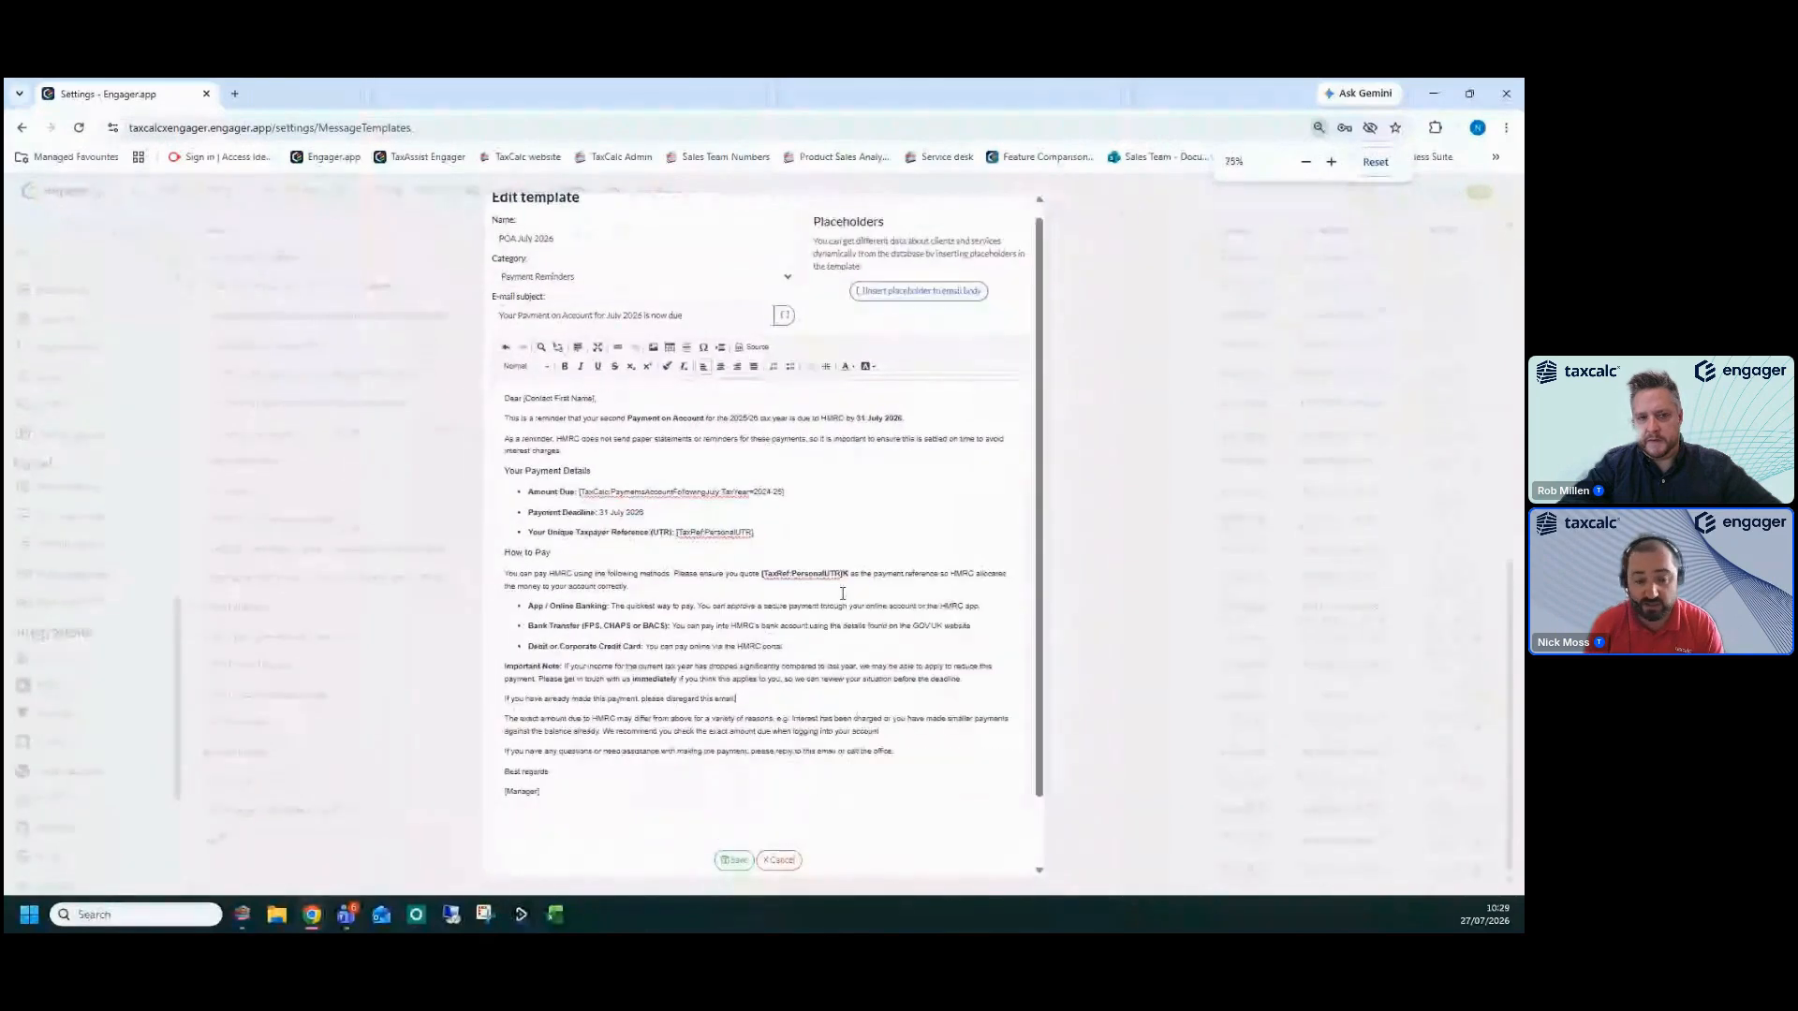
{"action": "key", "text": "ctrl+plus"}
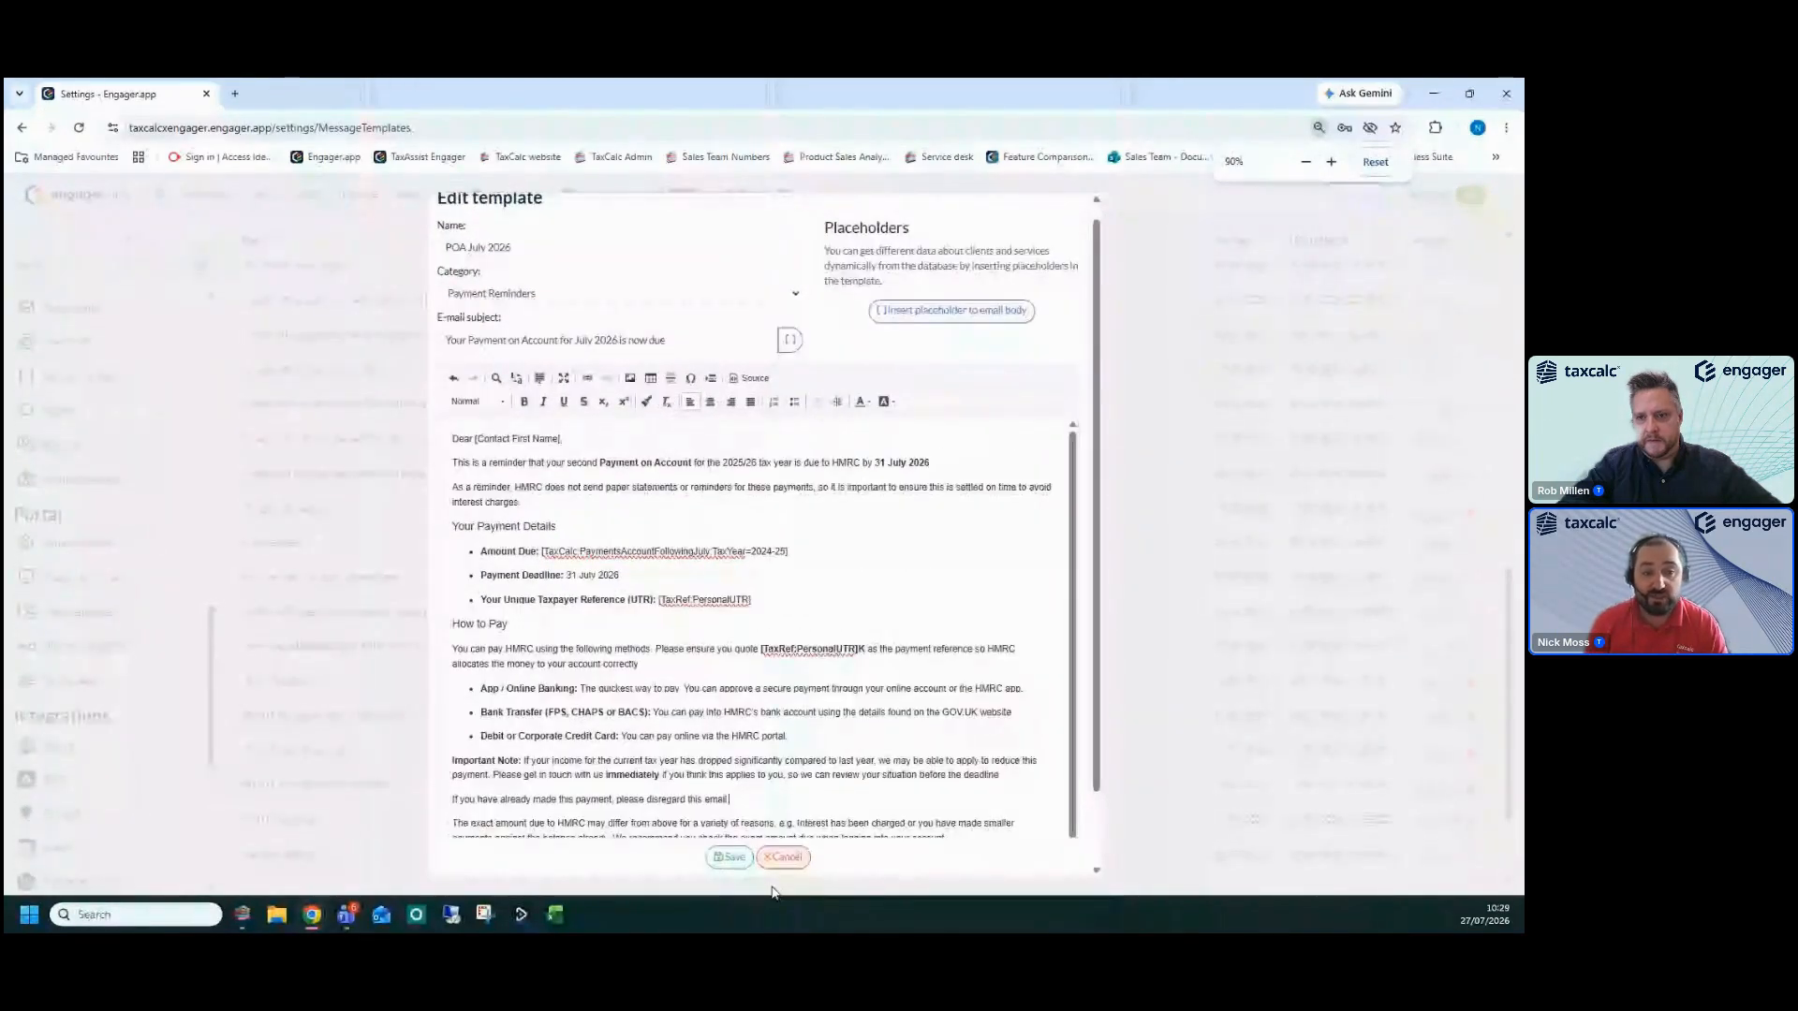
{"action": "left_click", "coordinate": [729, 857]}
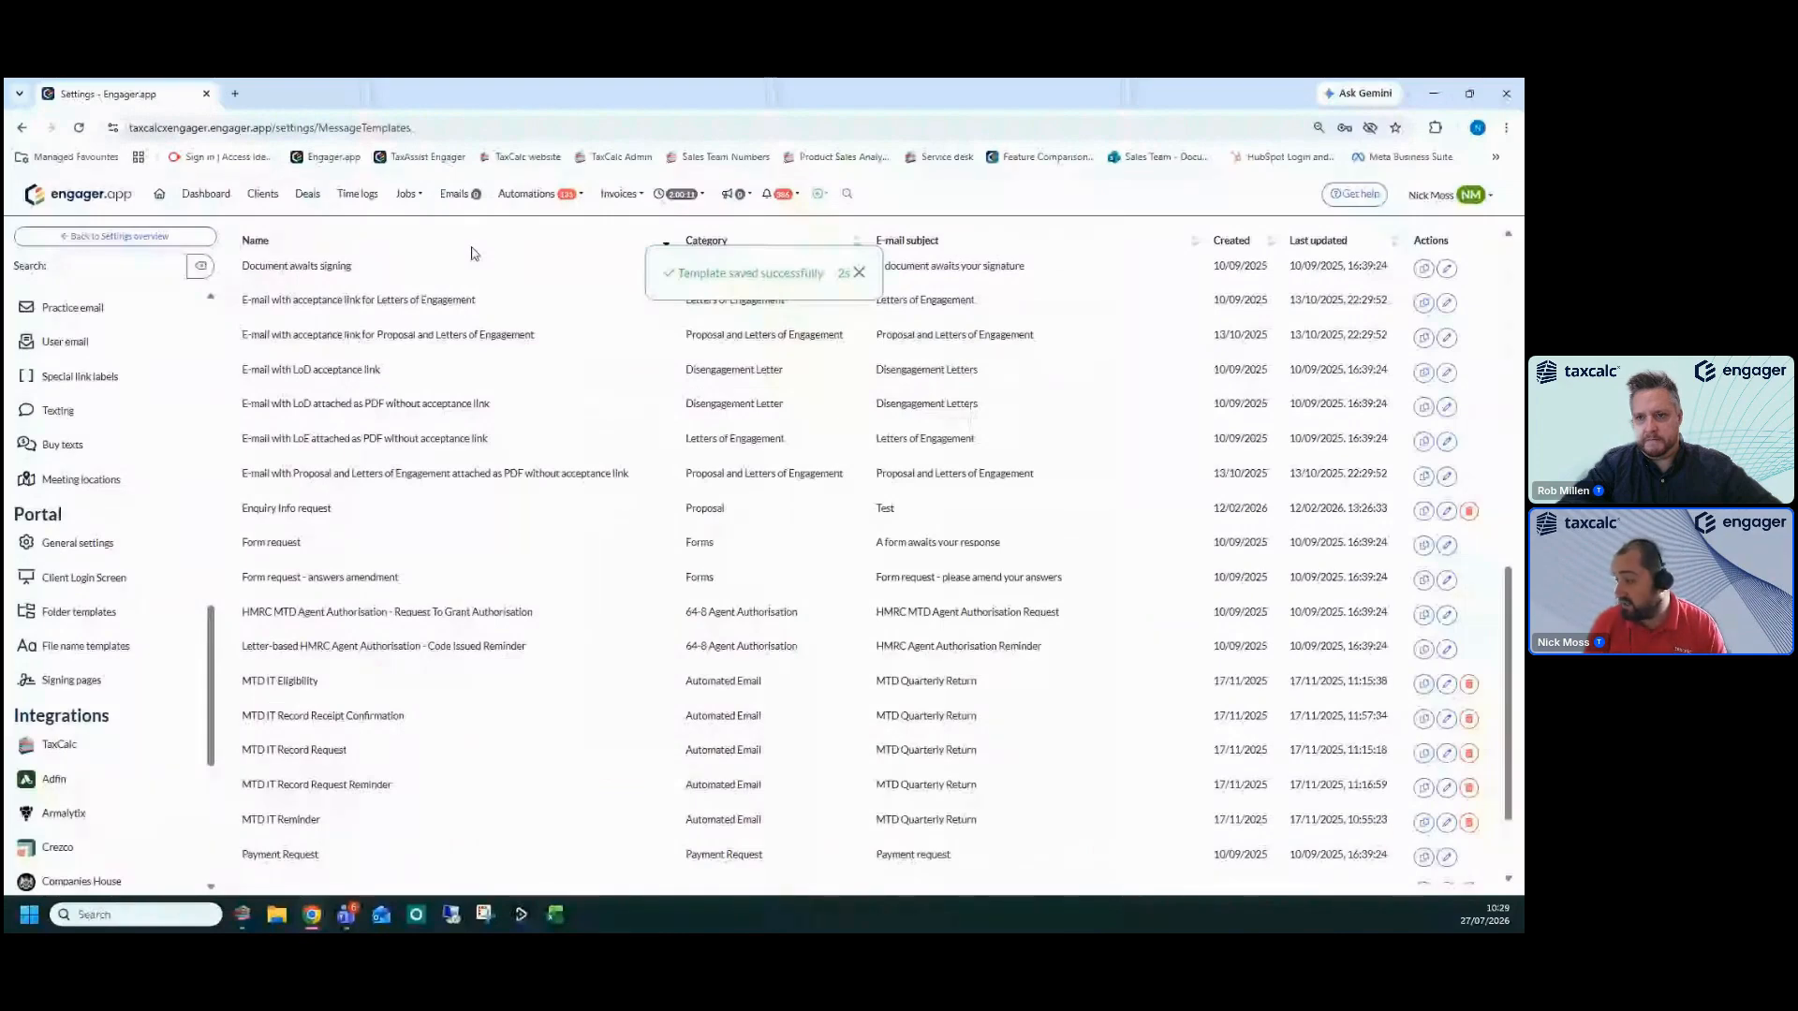
{"action": "left_click", "coordinate": [265, 245]}
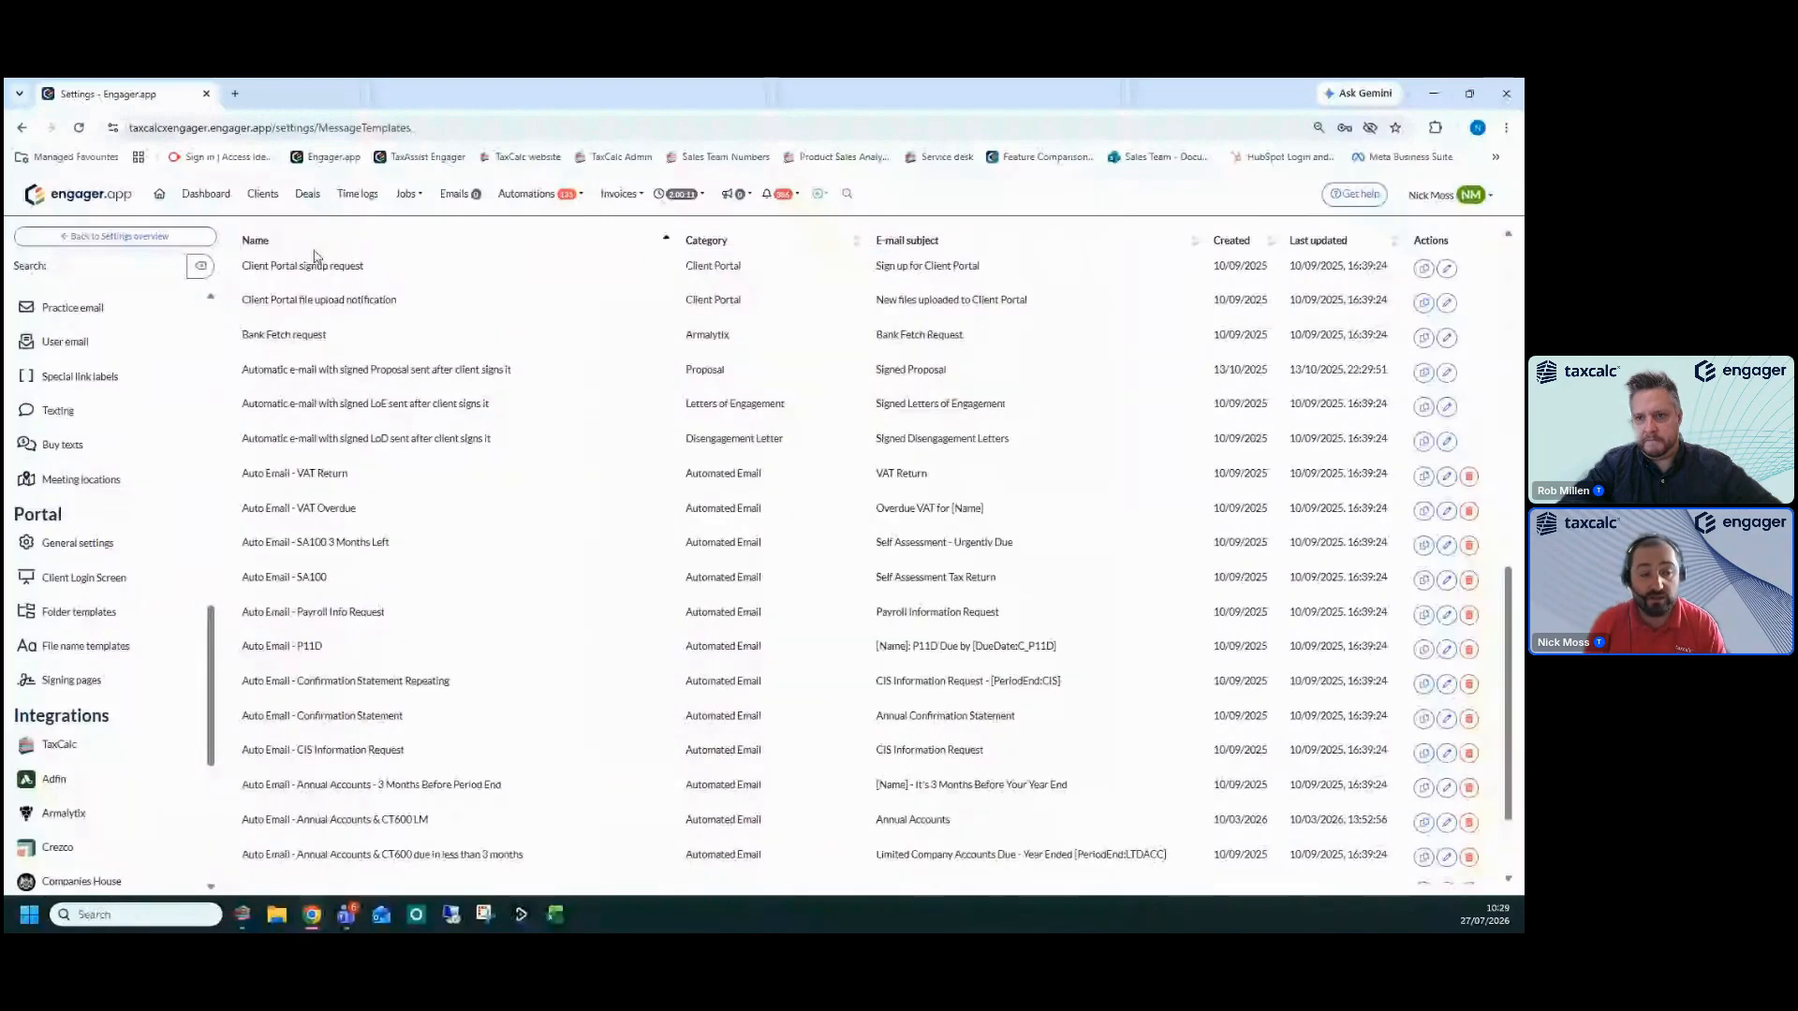
{"action": "left_click", "coordinate": [265, 194]}
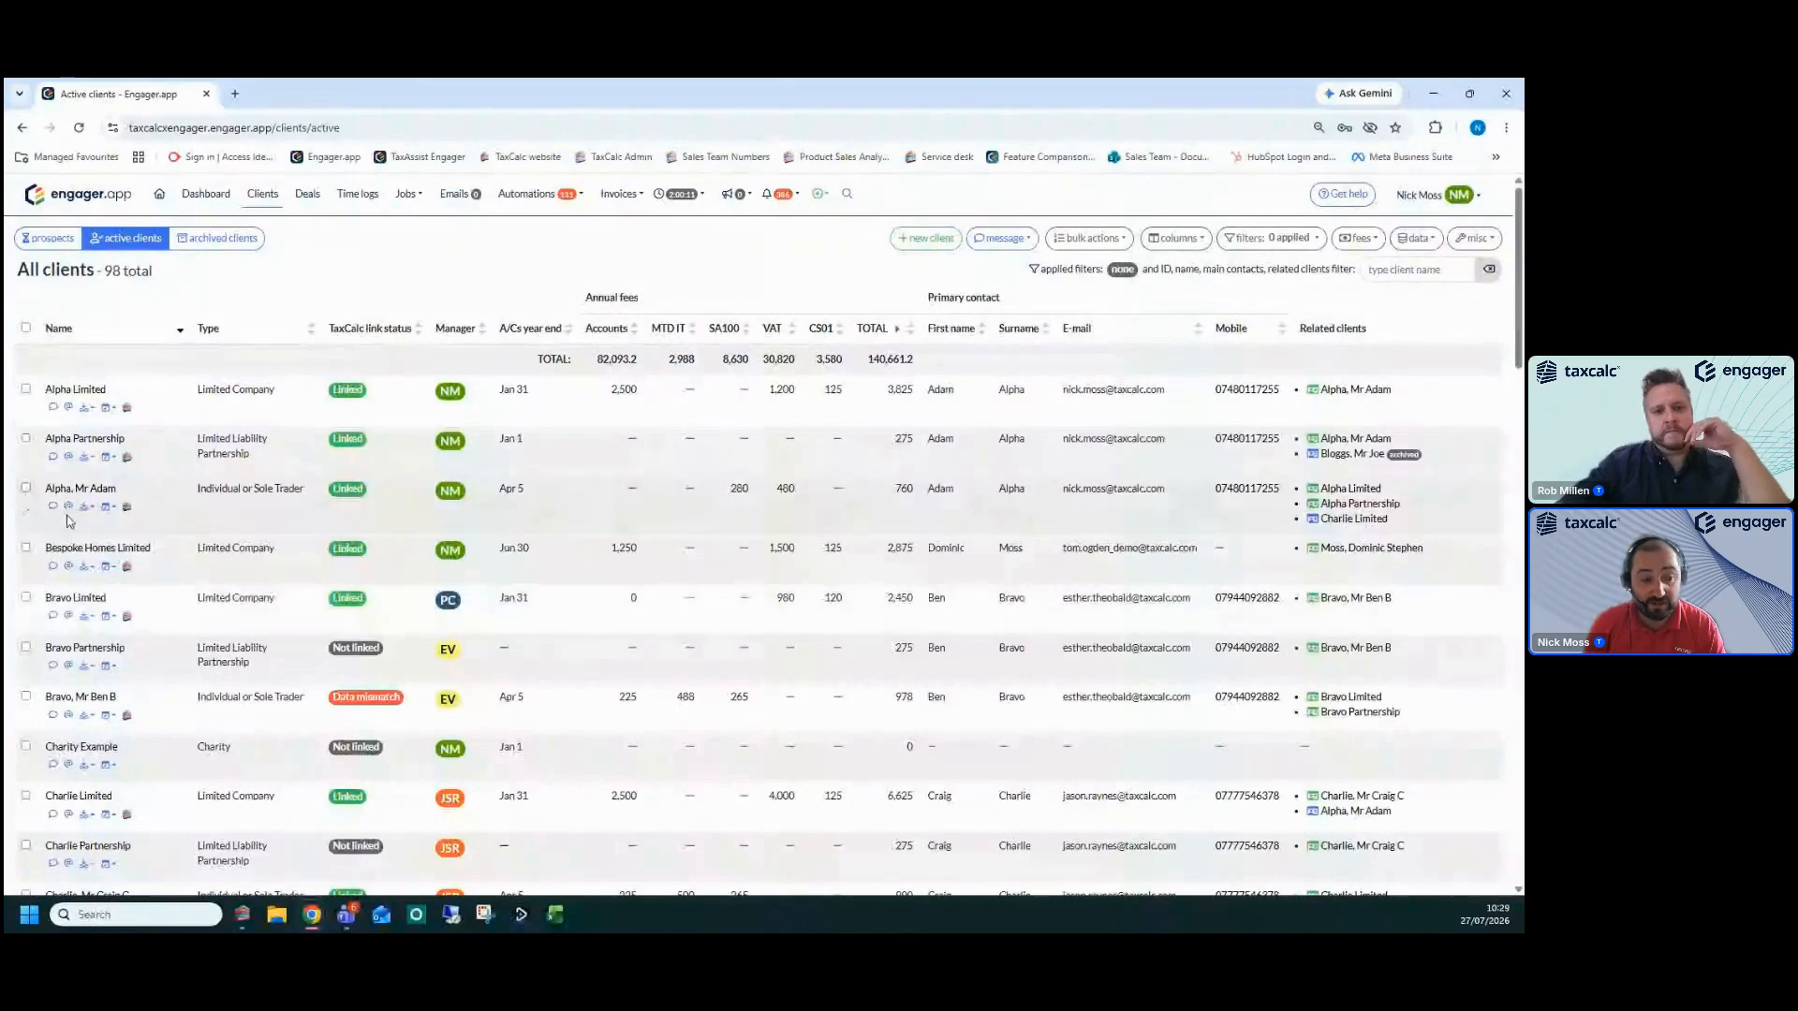
Switch to TaxCalc, run the POA July 2026 report, and return to the active clients list in Engager
{"action": "key", "text": "alt+Tab"}
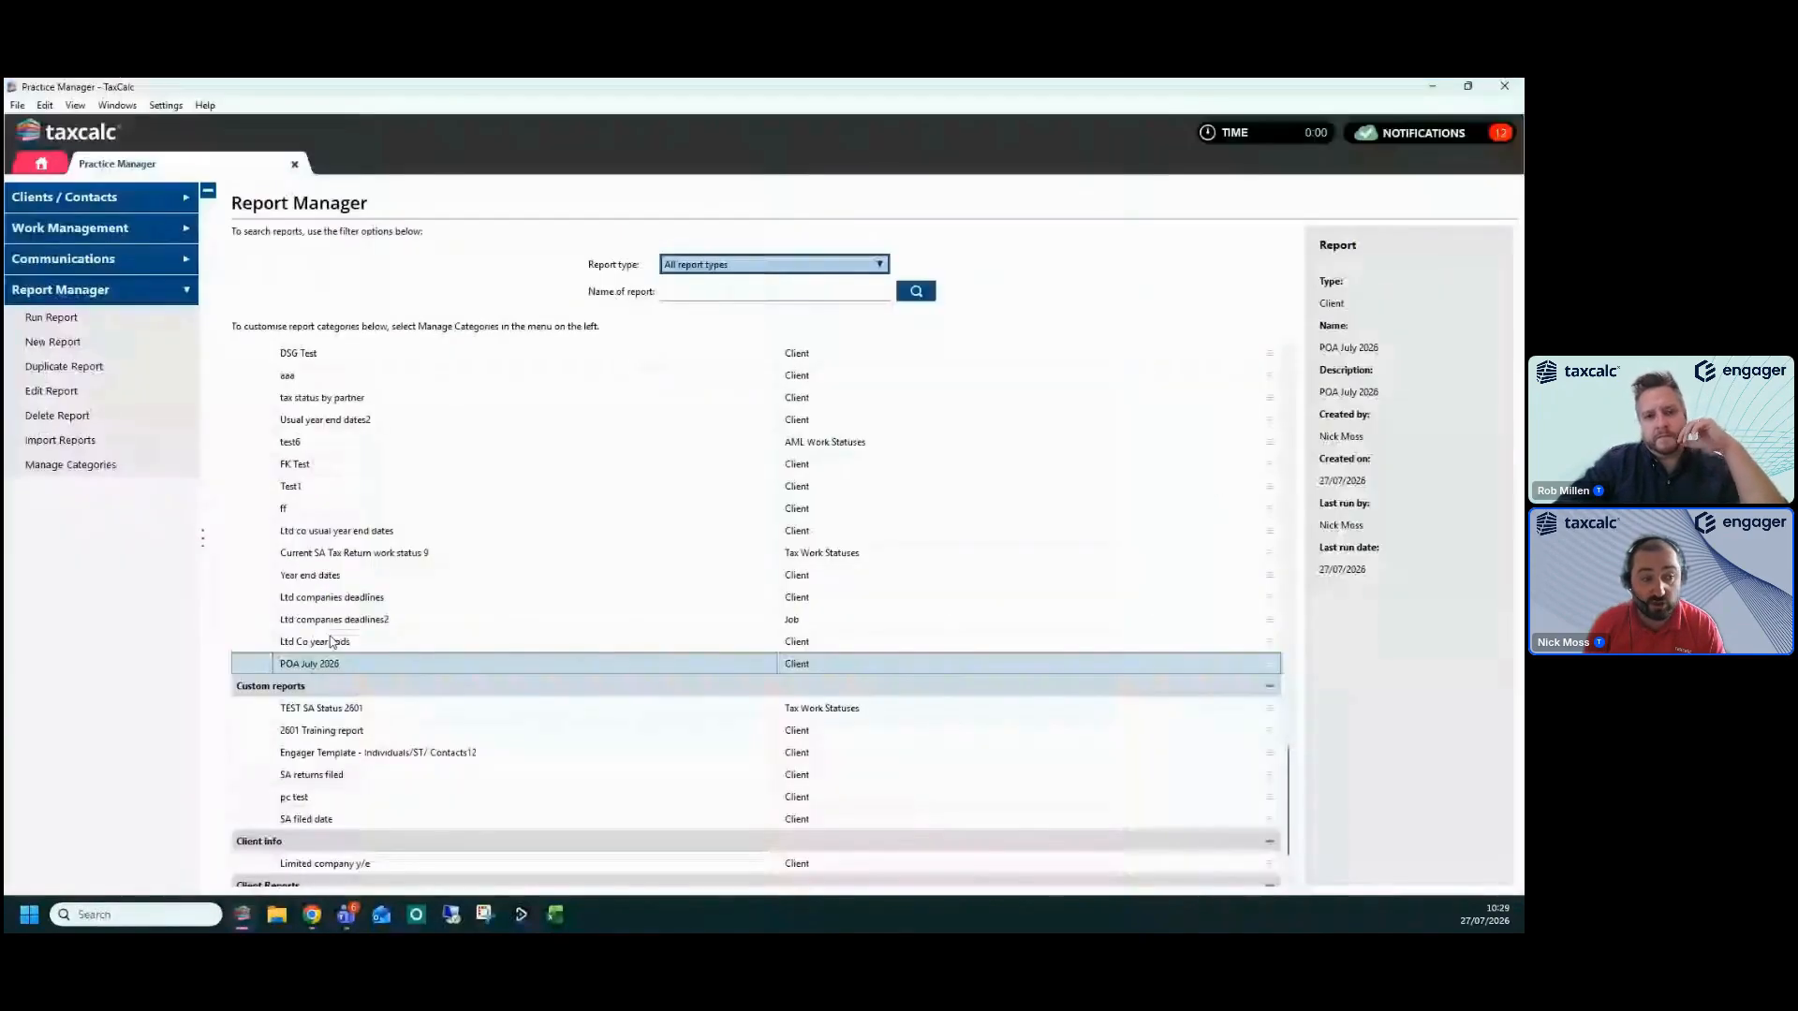
{"action": "left_click", "coordinate": [52, 318]}
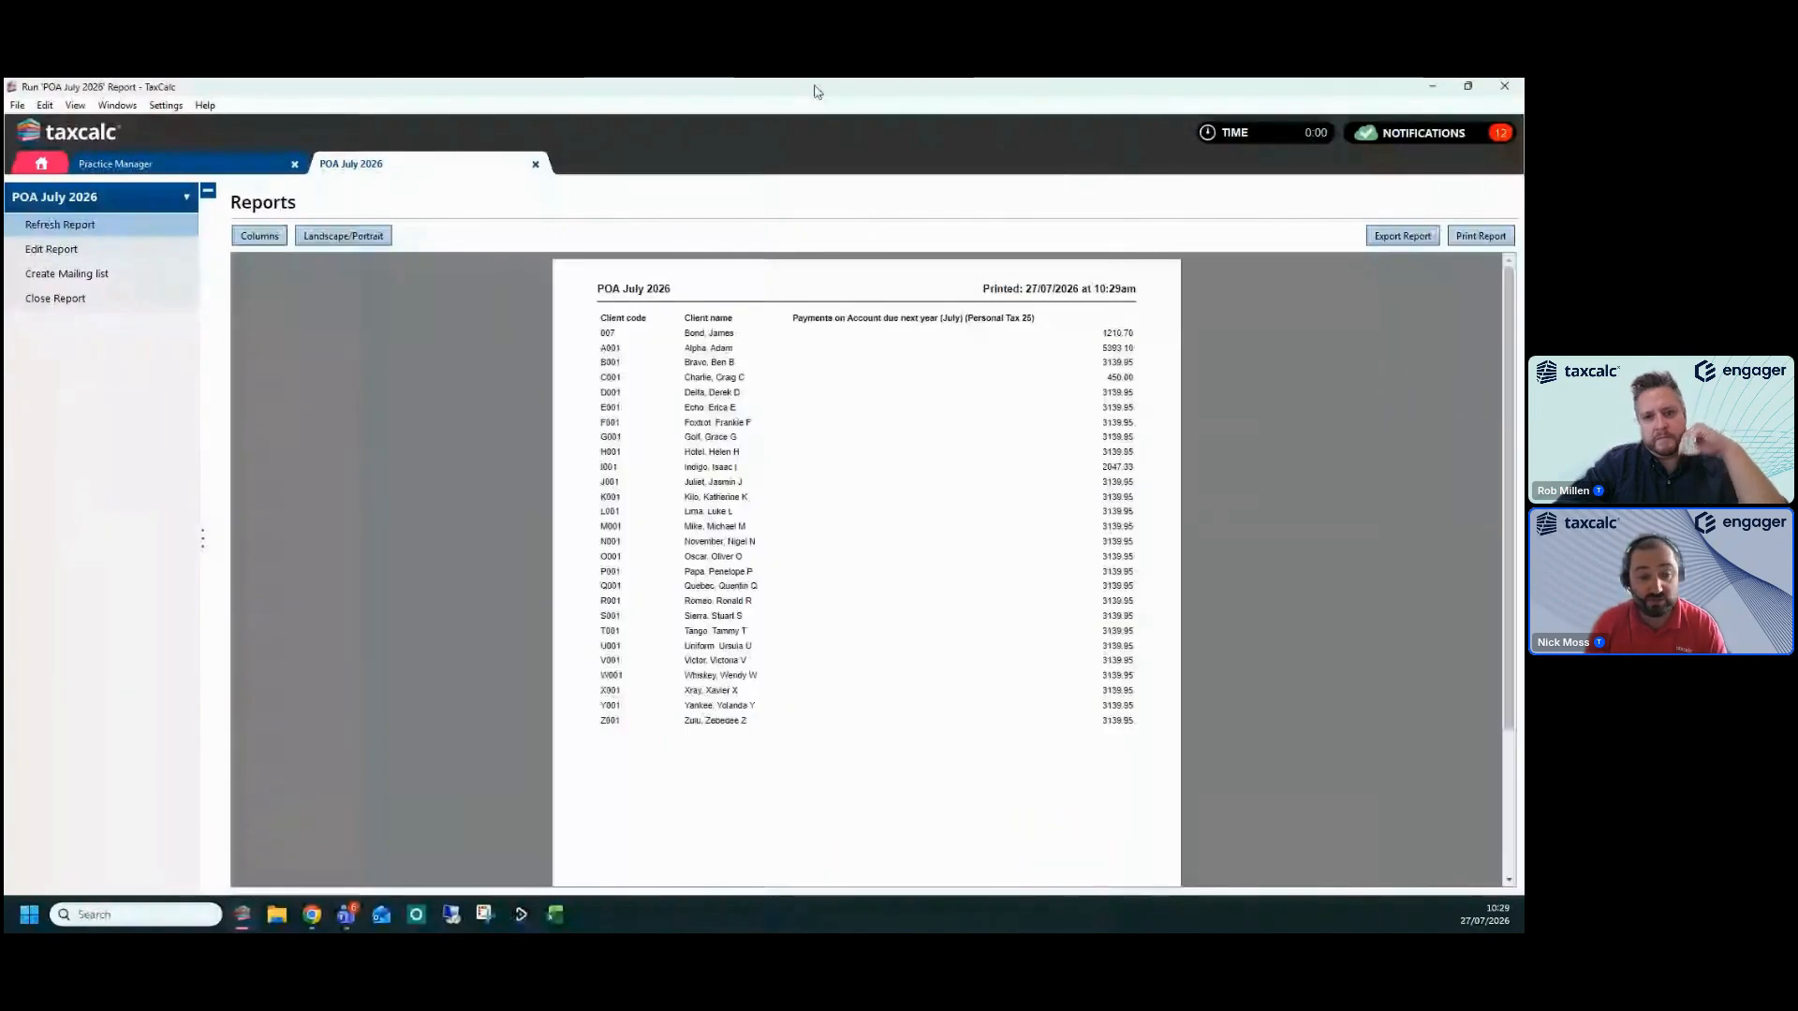
{"action": "left_click_drag", "start_coordinate": [815, 91], "coordinate": [689, 127]}
{"action": "left_click", "coordinate": [1145, 112]}
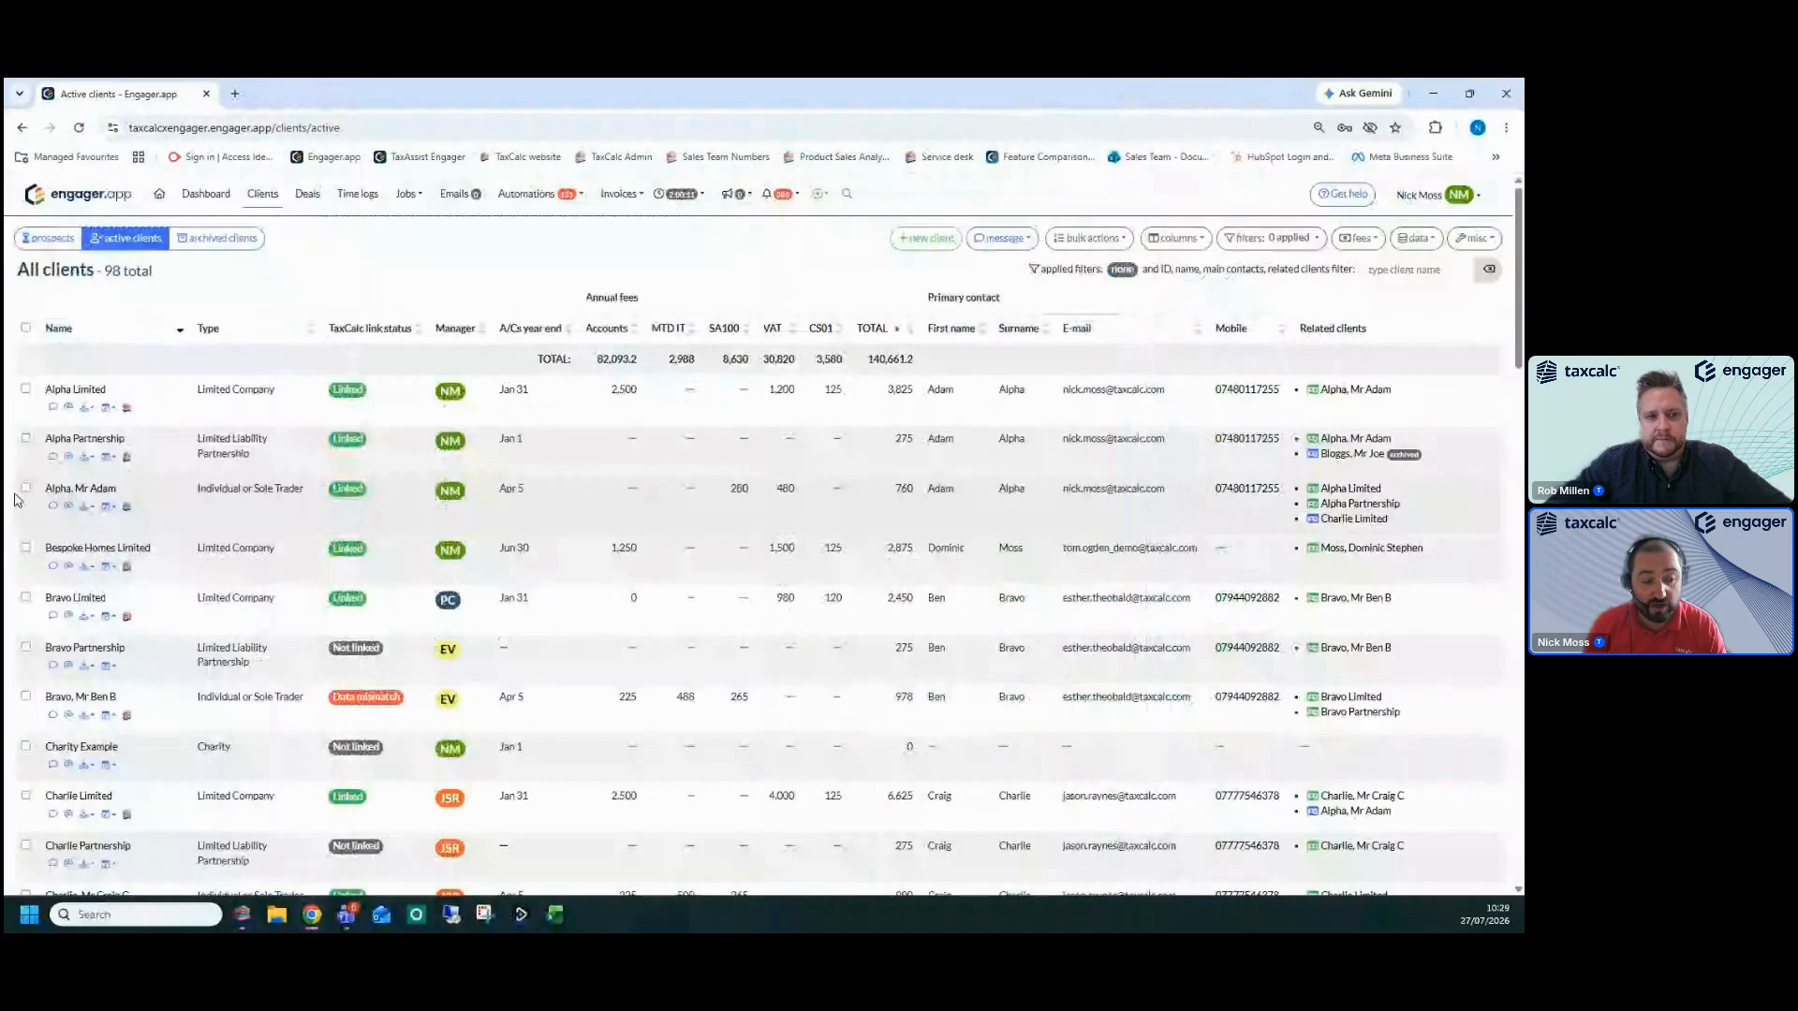
Select the first three individual or sole trader clients in the active clients list
{"action": "left_click", "coordinate": [26, 487]}
{"action": "left_click", "coordinate": [26, 695]}
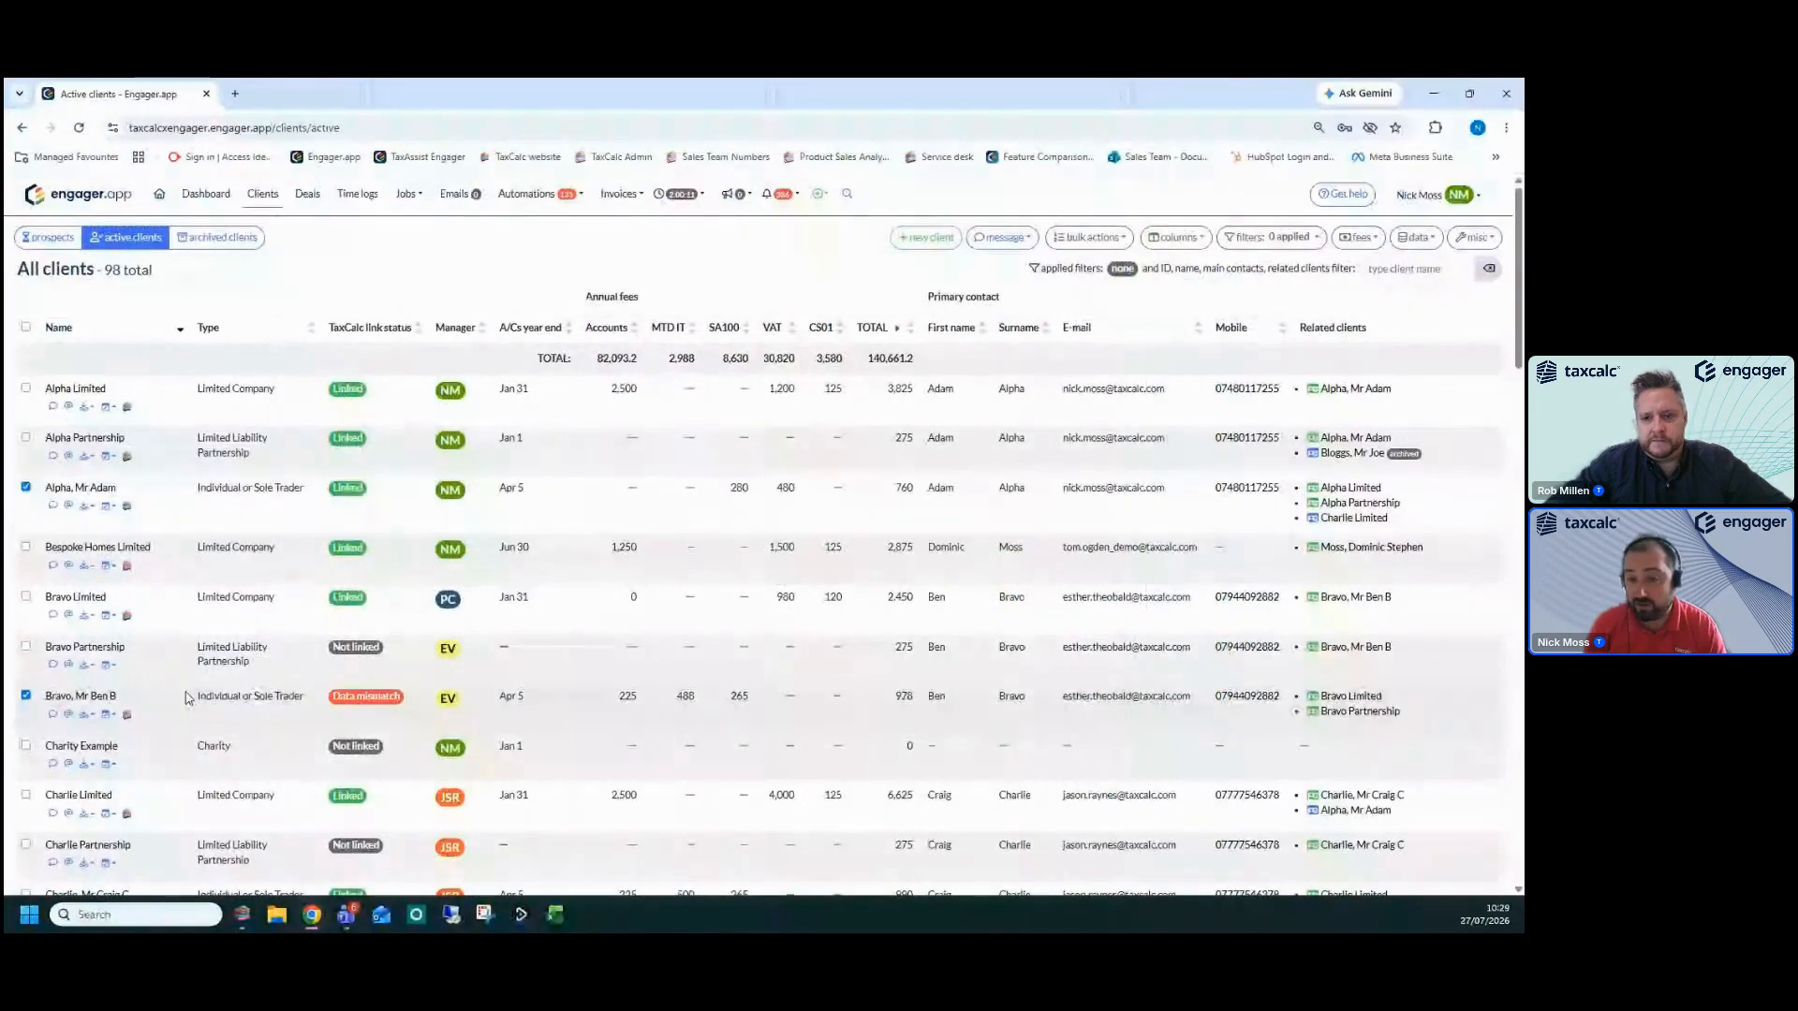
{"action": "scroll", "coordinate": [21, 820], "scroll_direction": "down", "scroll_amount": 1}
{"action": "left_click", "coordinate": [25, 816]}
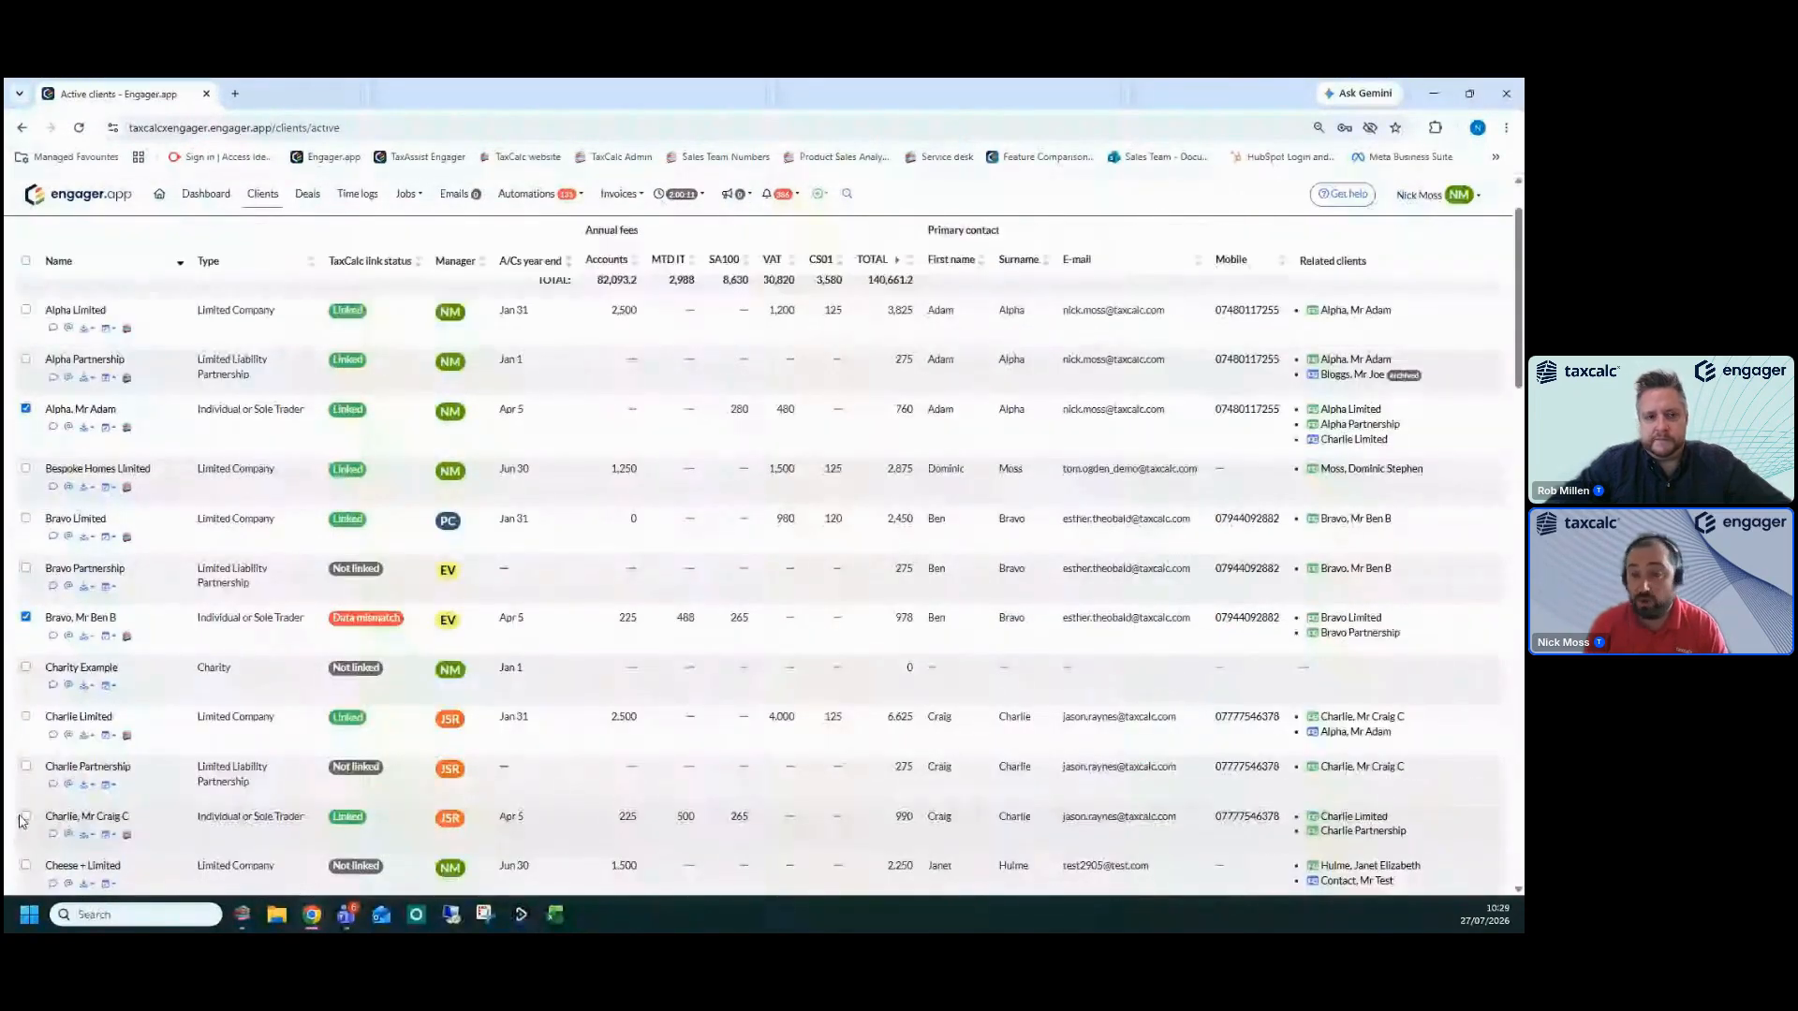
{"action": "scroll", "coordinate": [642, 645], "scroll_direction": "up", "scroll_amount": 1}
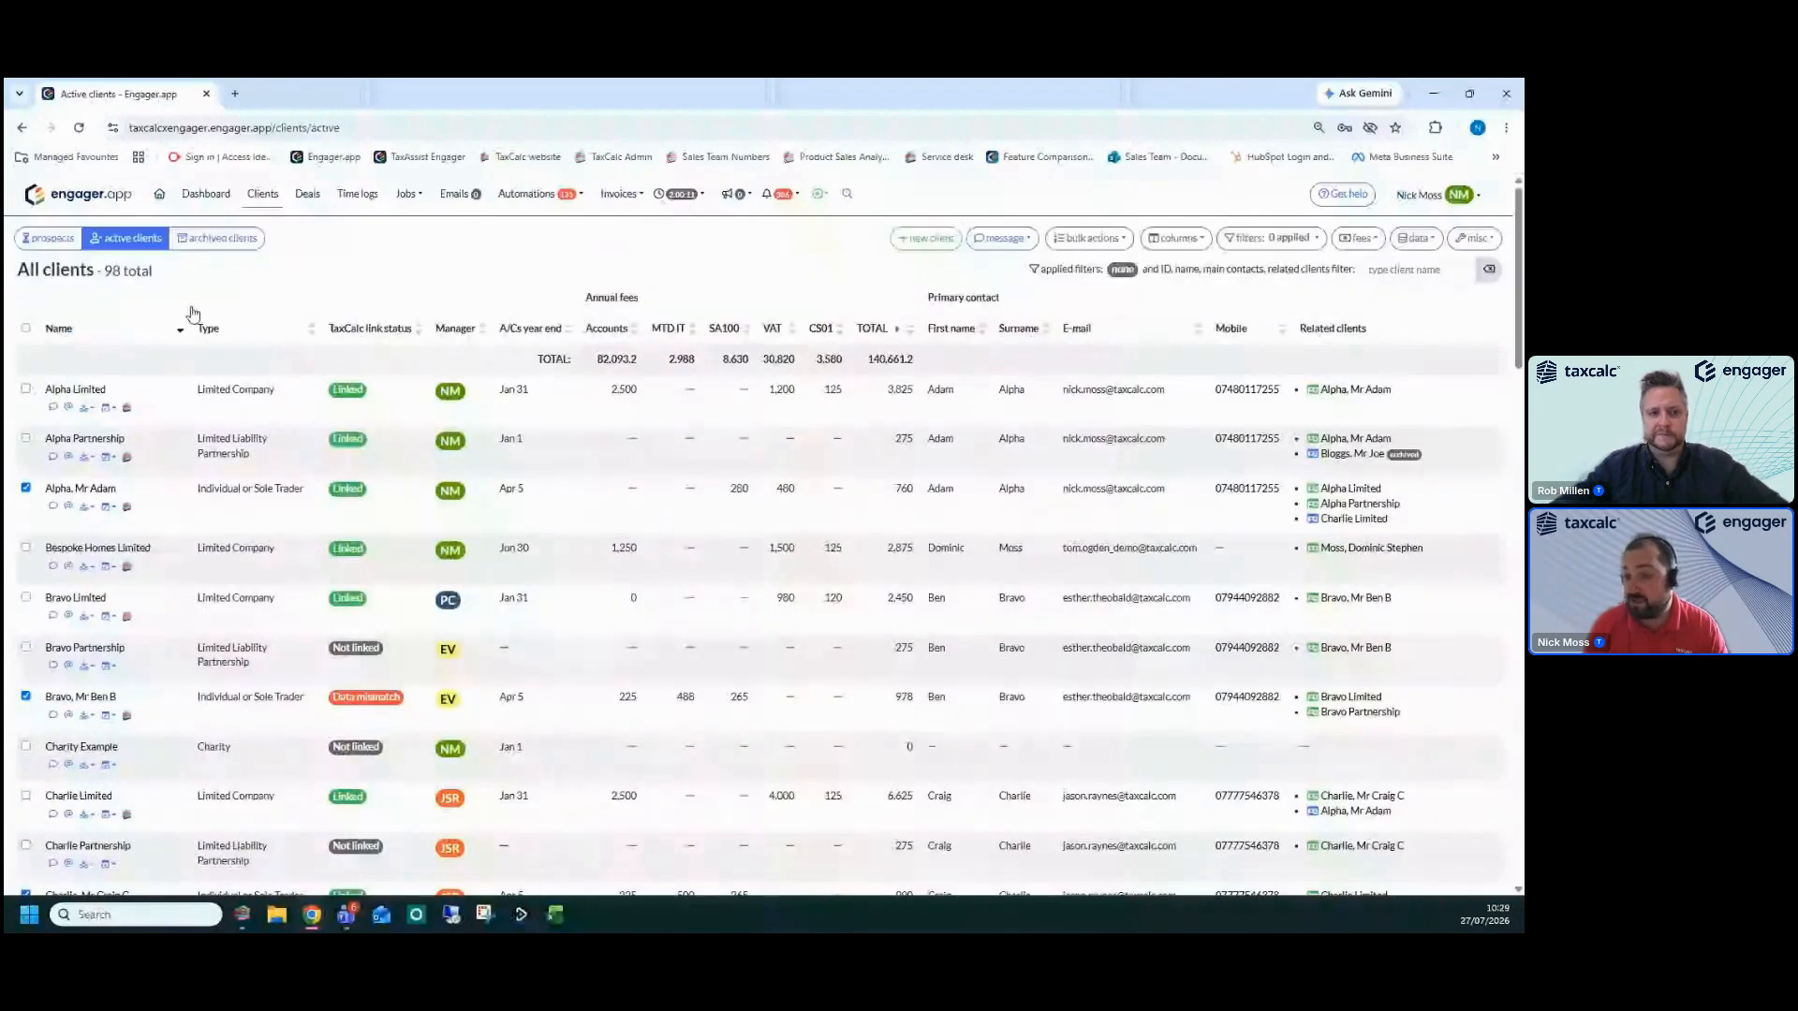
{"action": "left_click", "coordinate": [1264, 239]}
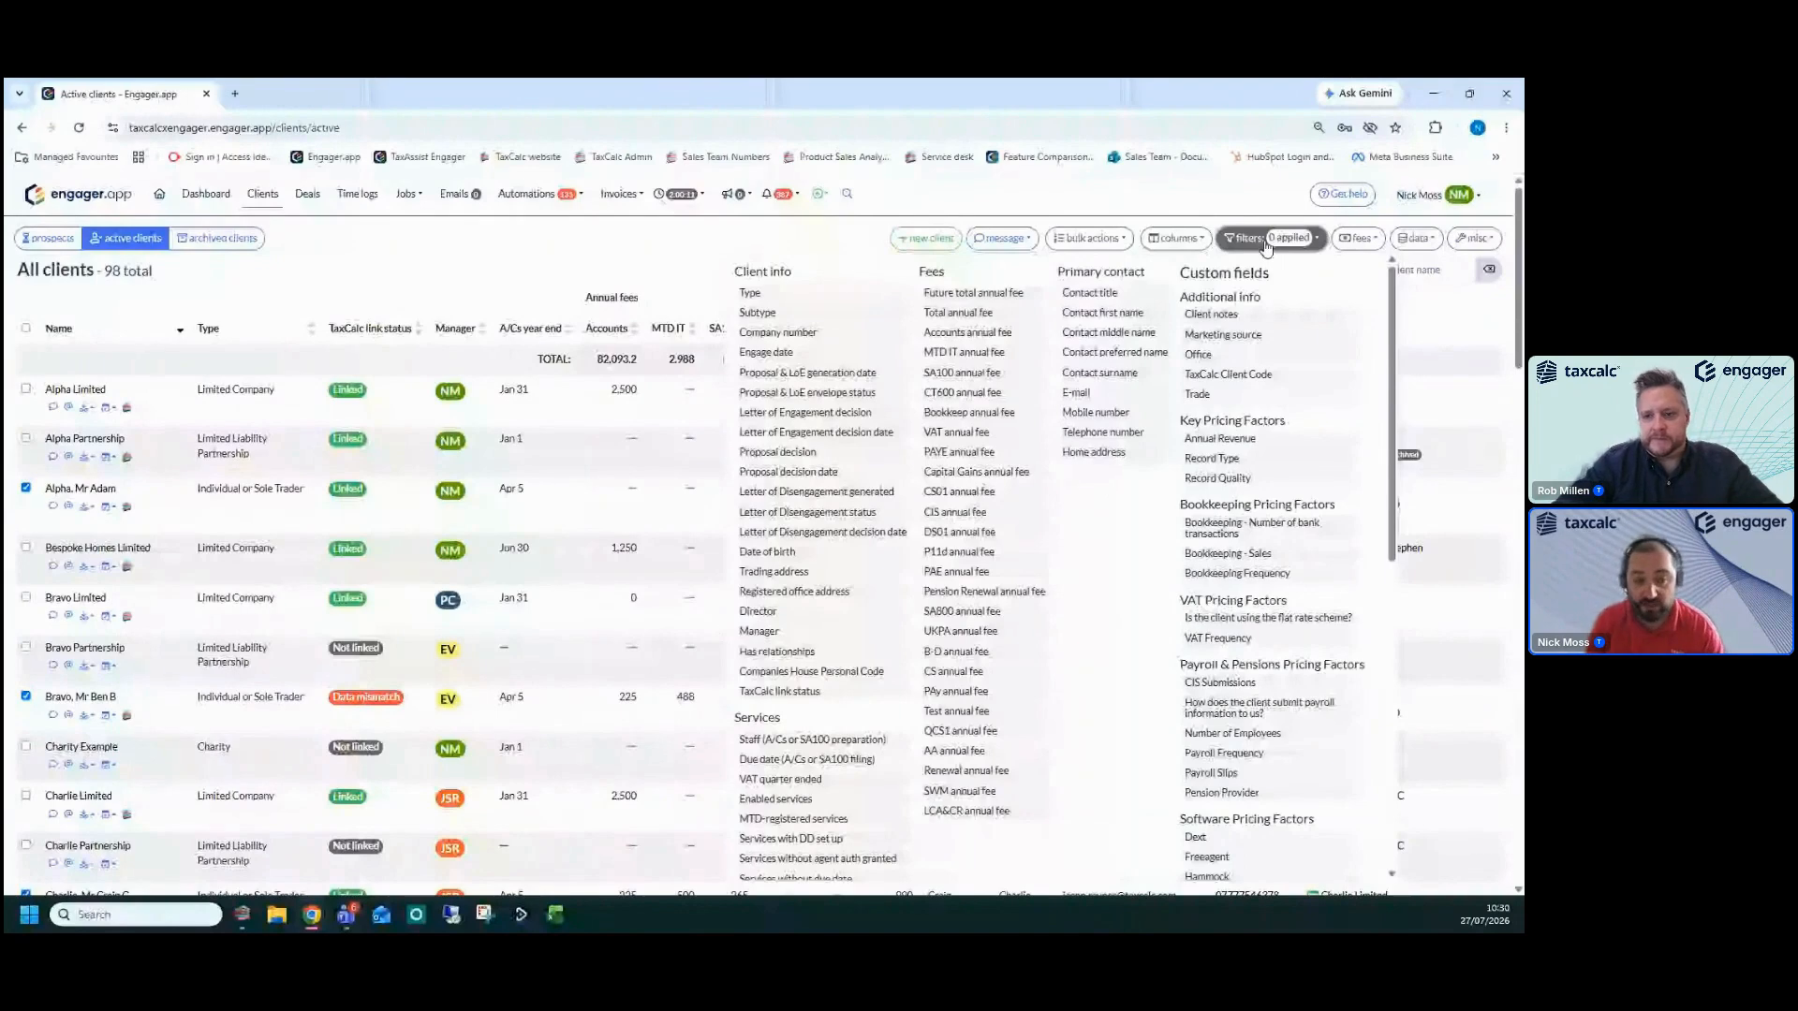
{"action": "left_click", "coordinate": [1265, 246]}
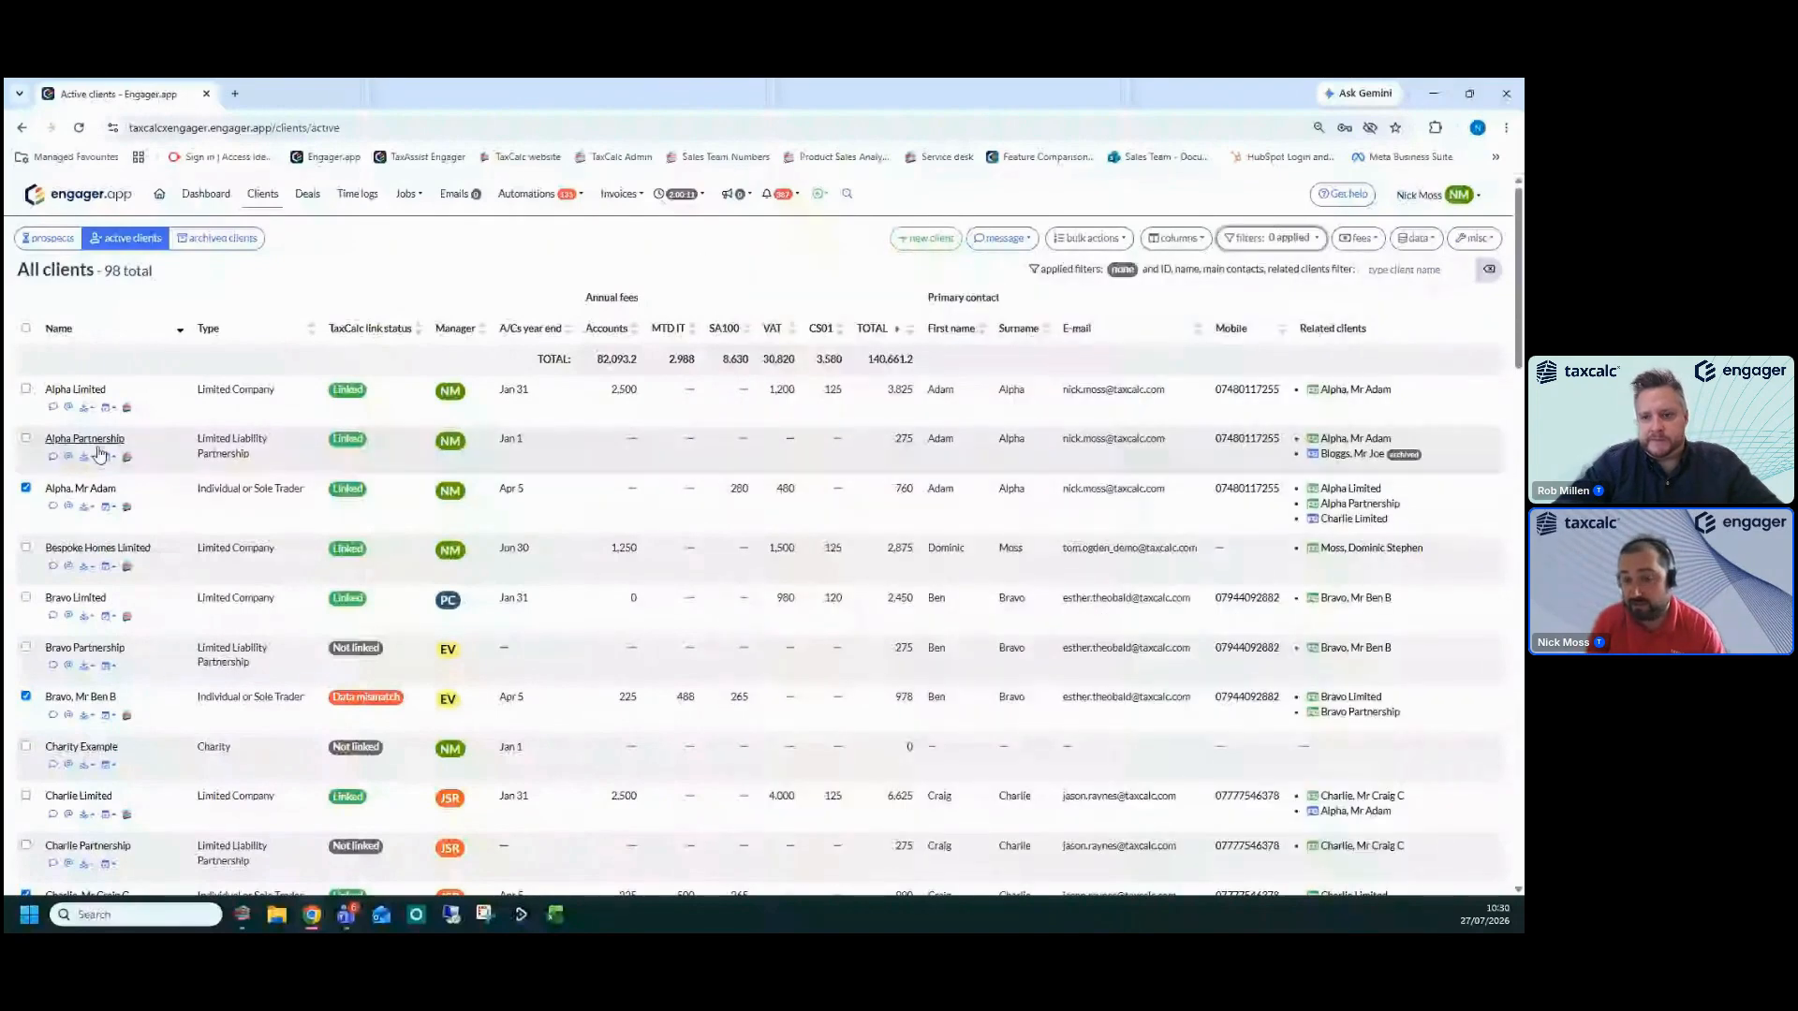
Compose an e-mail to the selected clients using the POA July 2026 template
{"action": "left_click", "coordinate": [1006, 240]}
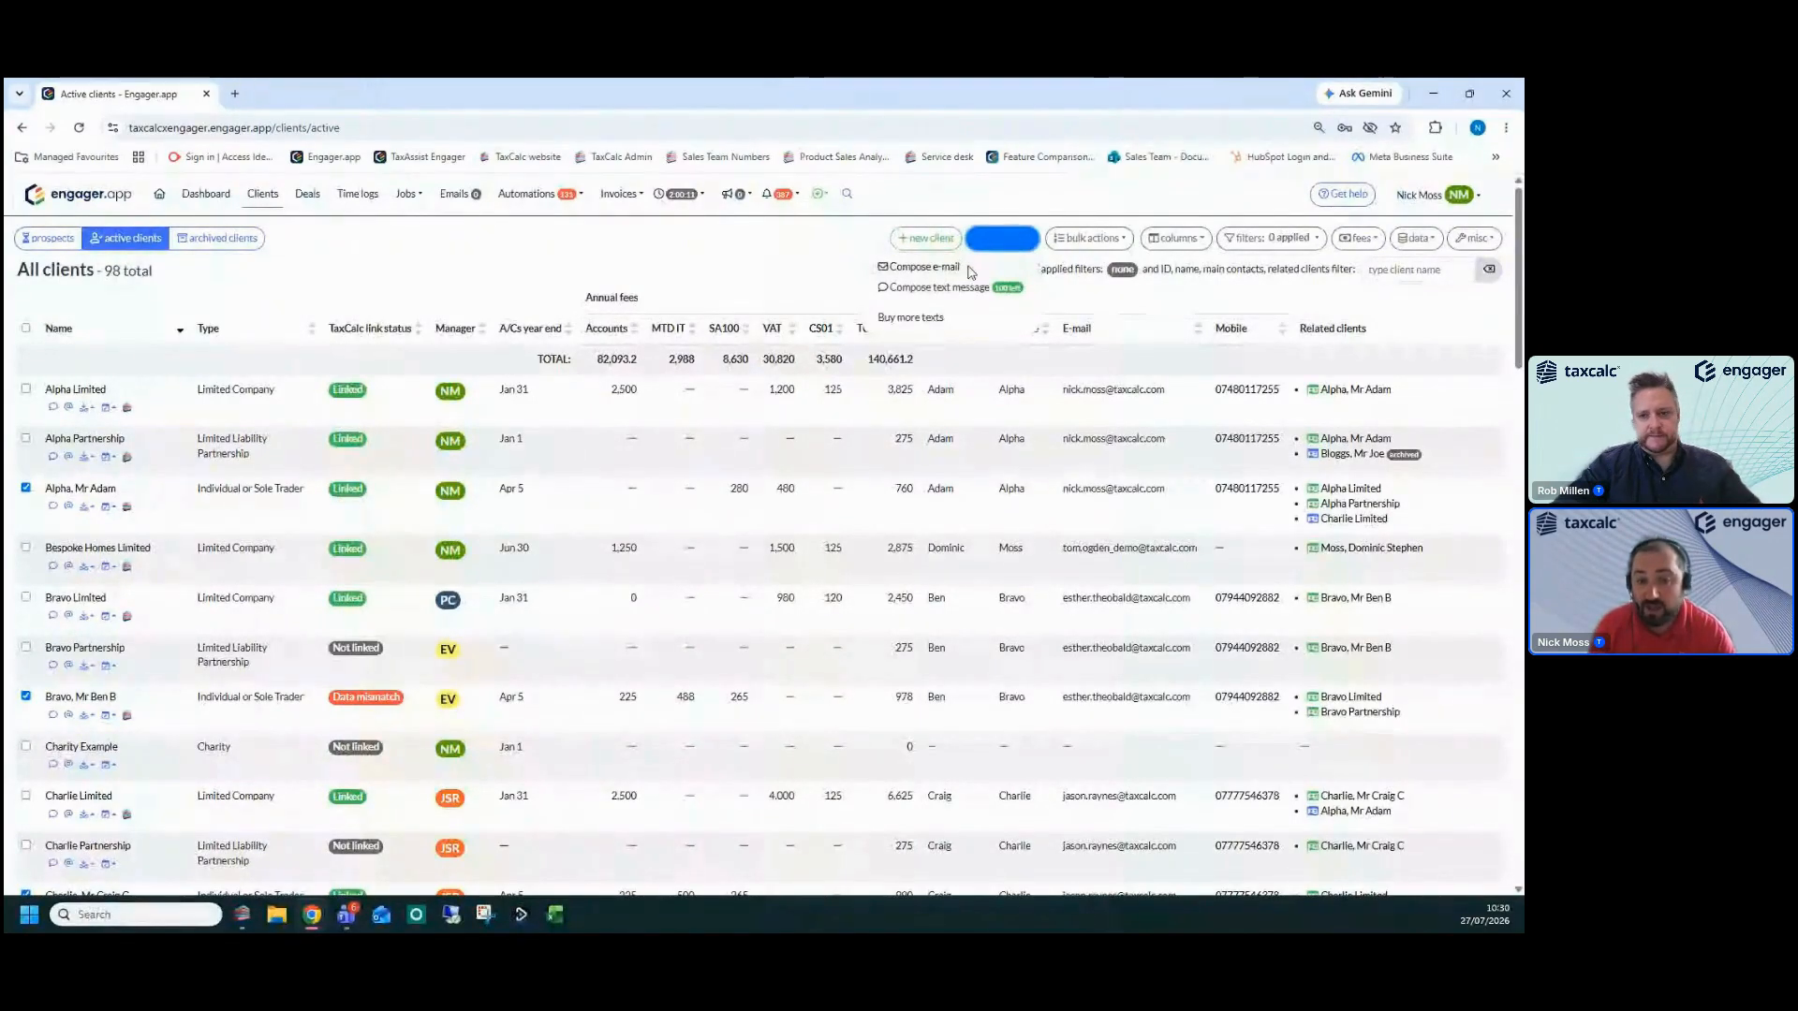
{"action": "left_click", "coordinate": [970, 269]}
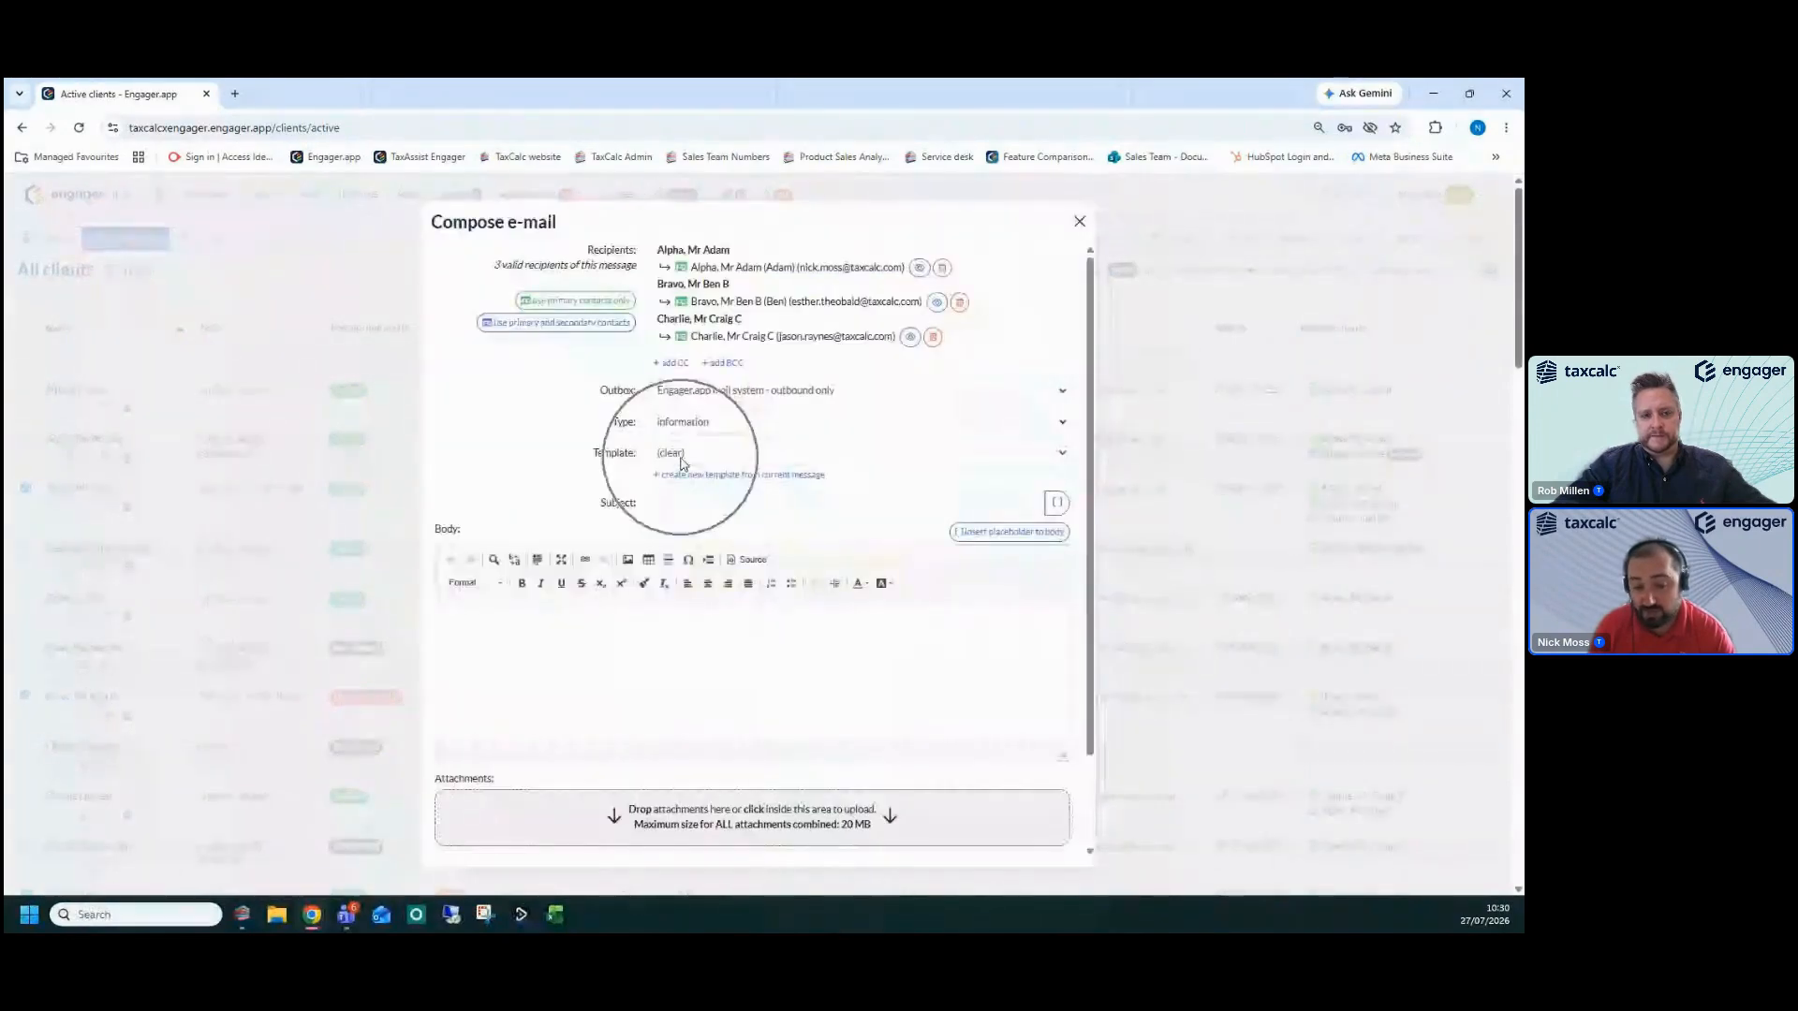
{"action": "left_click", "coordinate": [684, 457]}
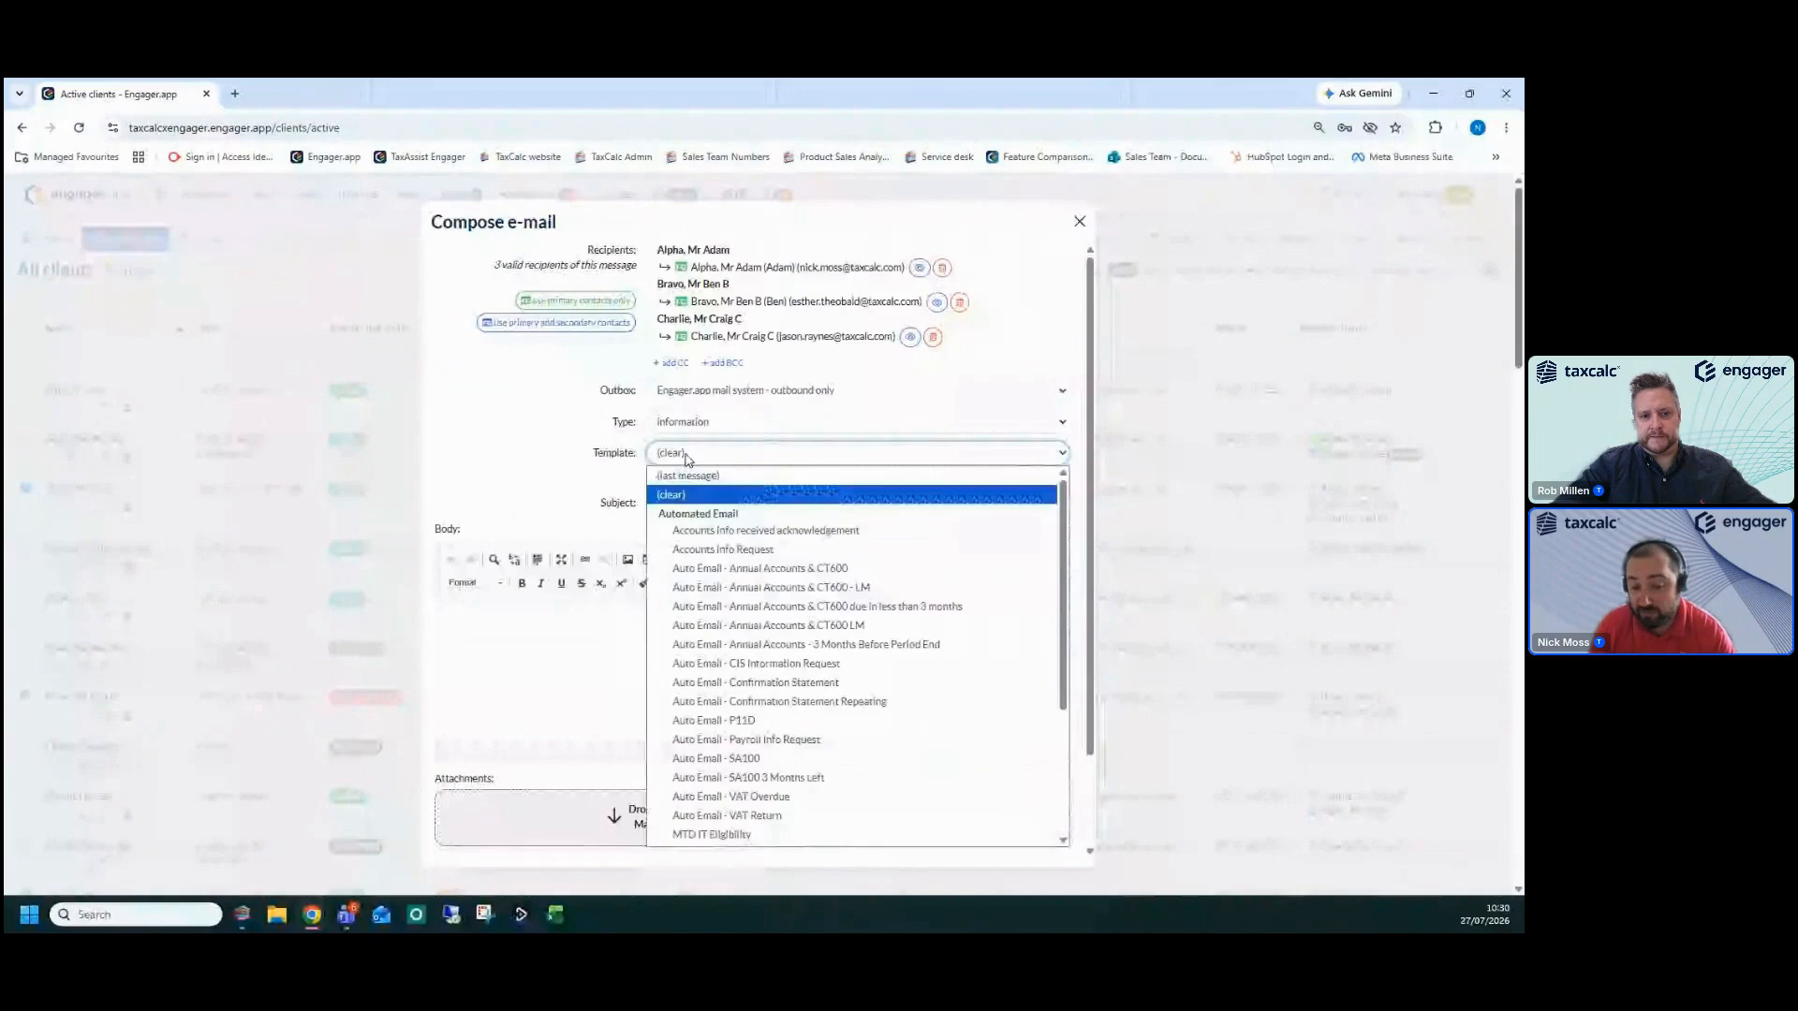
{"action": "scroll", "coordinate": [829, 561], "scroll_direction": "down", "scroll_amount": 3}
{"action": "scroll", "coordinate": [738, 805], "scroll_direction": "down", "scroll_amount": 1}
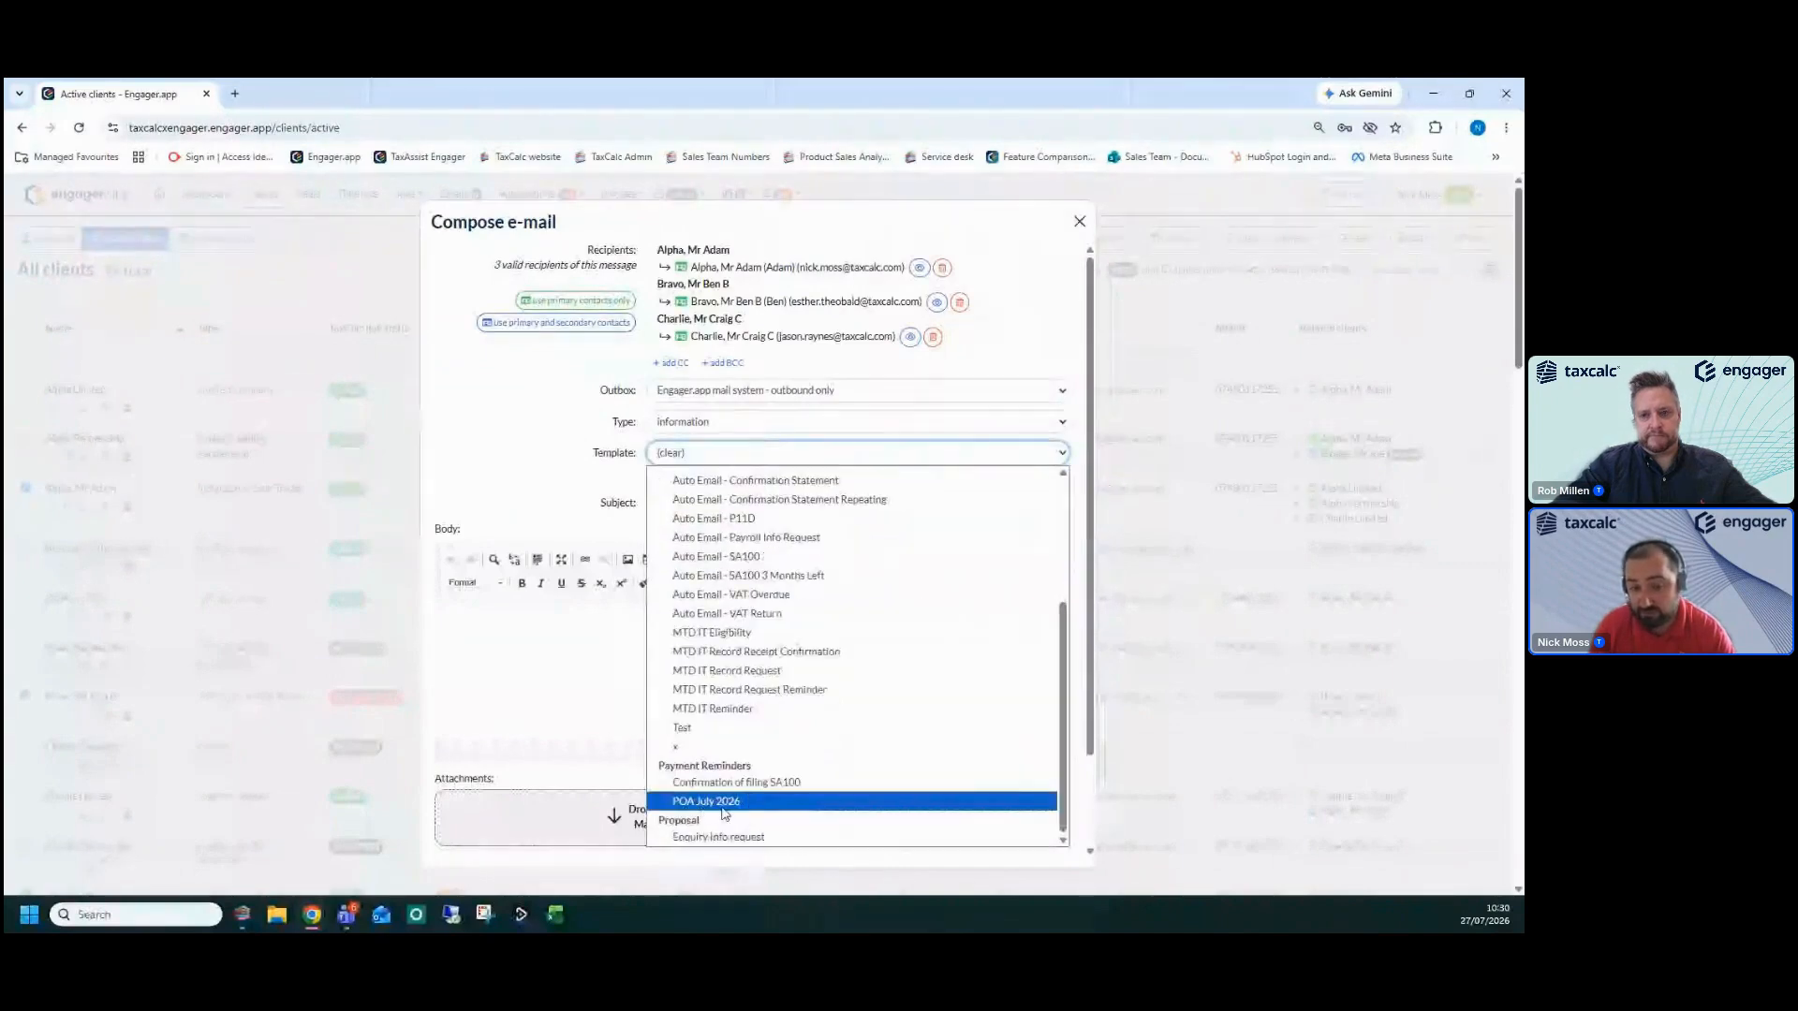
{"action": "left_click", "coordinate": [739, 803]}
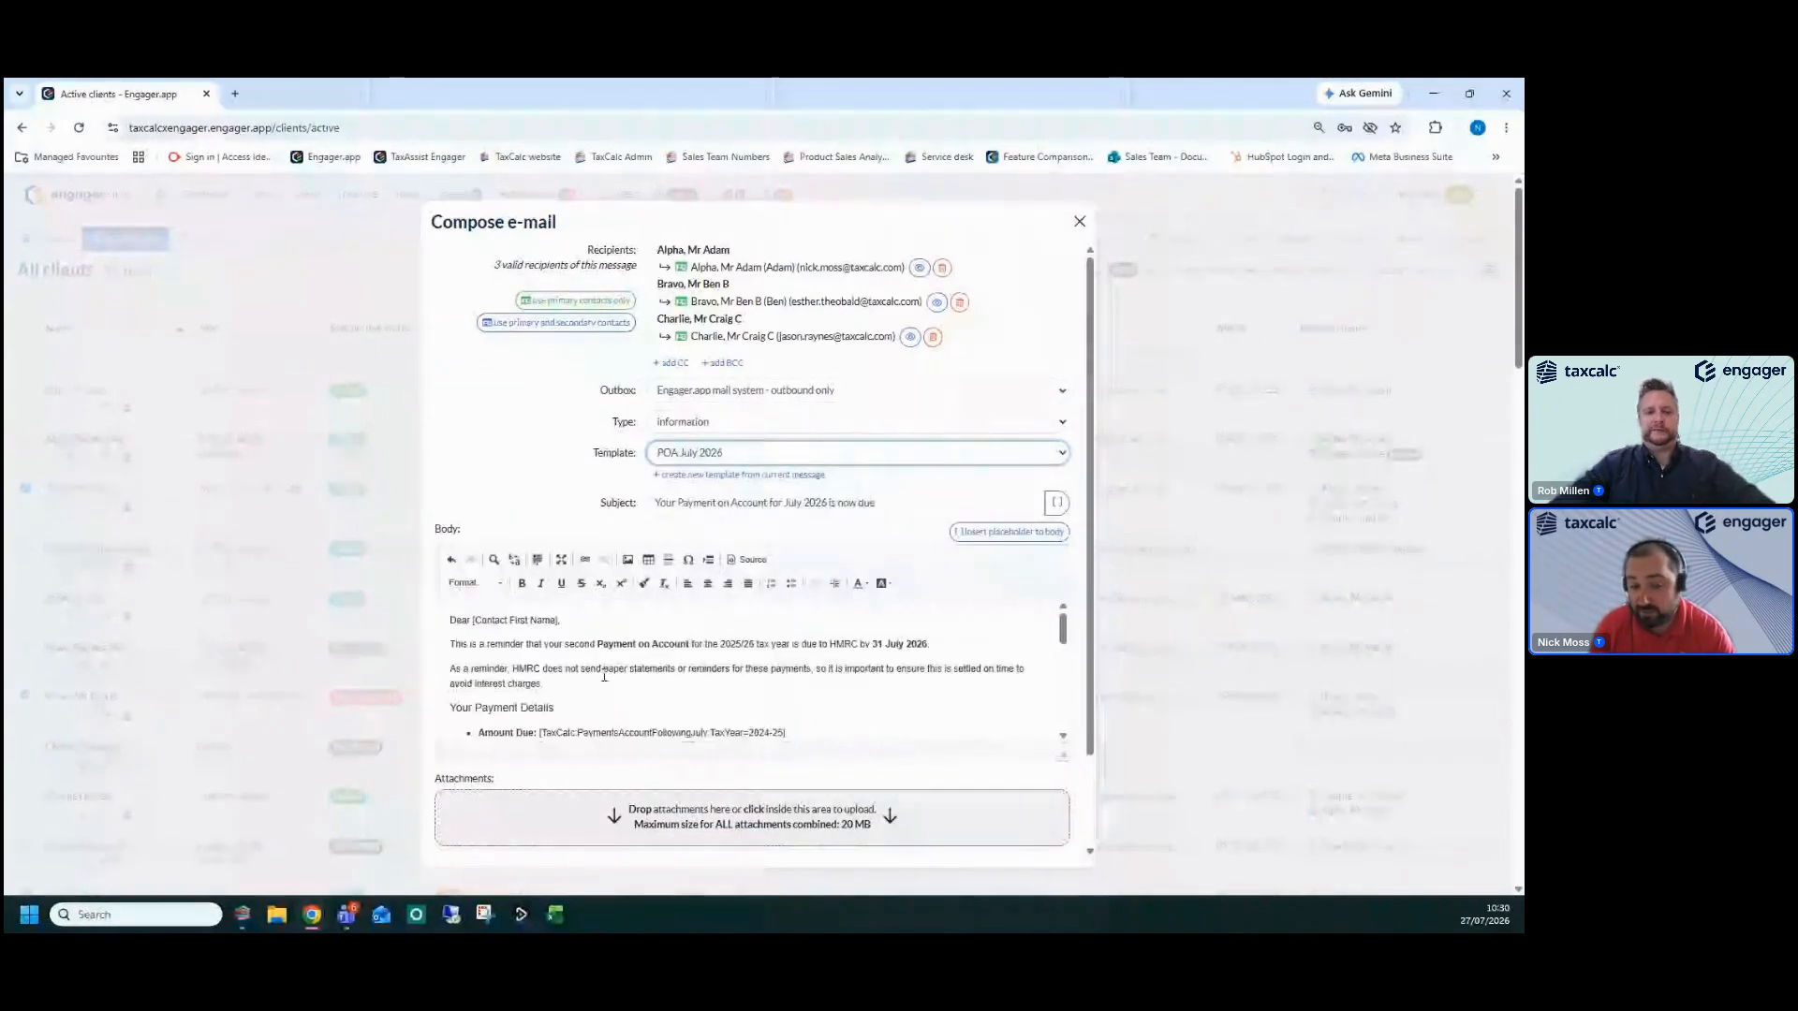
Review the draft e-mail's body text, the available outbox options and the list of recipients
{"action": "scroll", "coordinate": [793, 698], "scroll_direction": "down", "scroll_amount": 3}
{"action": "scroll", "coordinate": [793, 692], "scroll_direction": "down", "scroll_amount": 4}
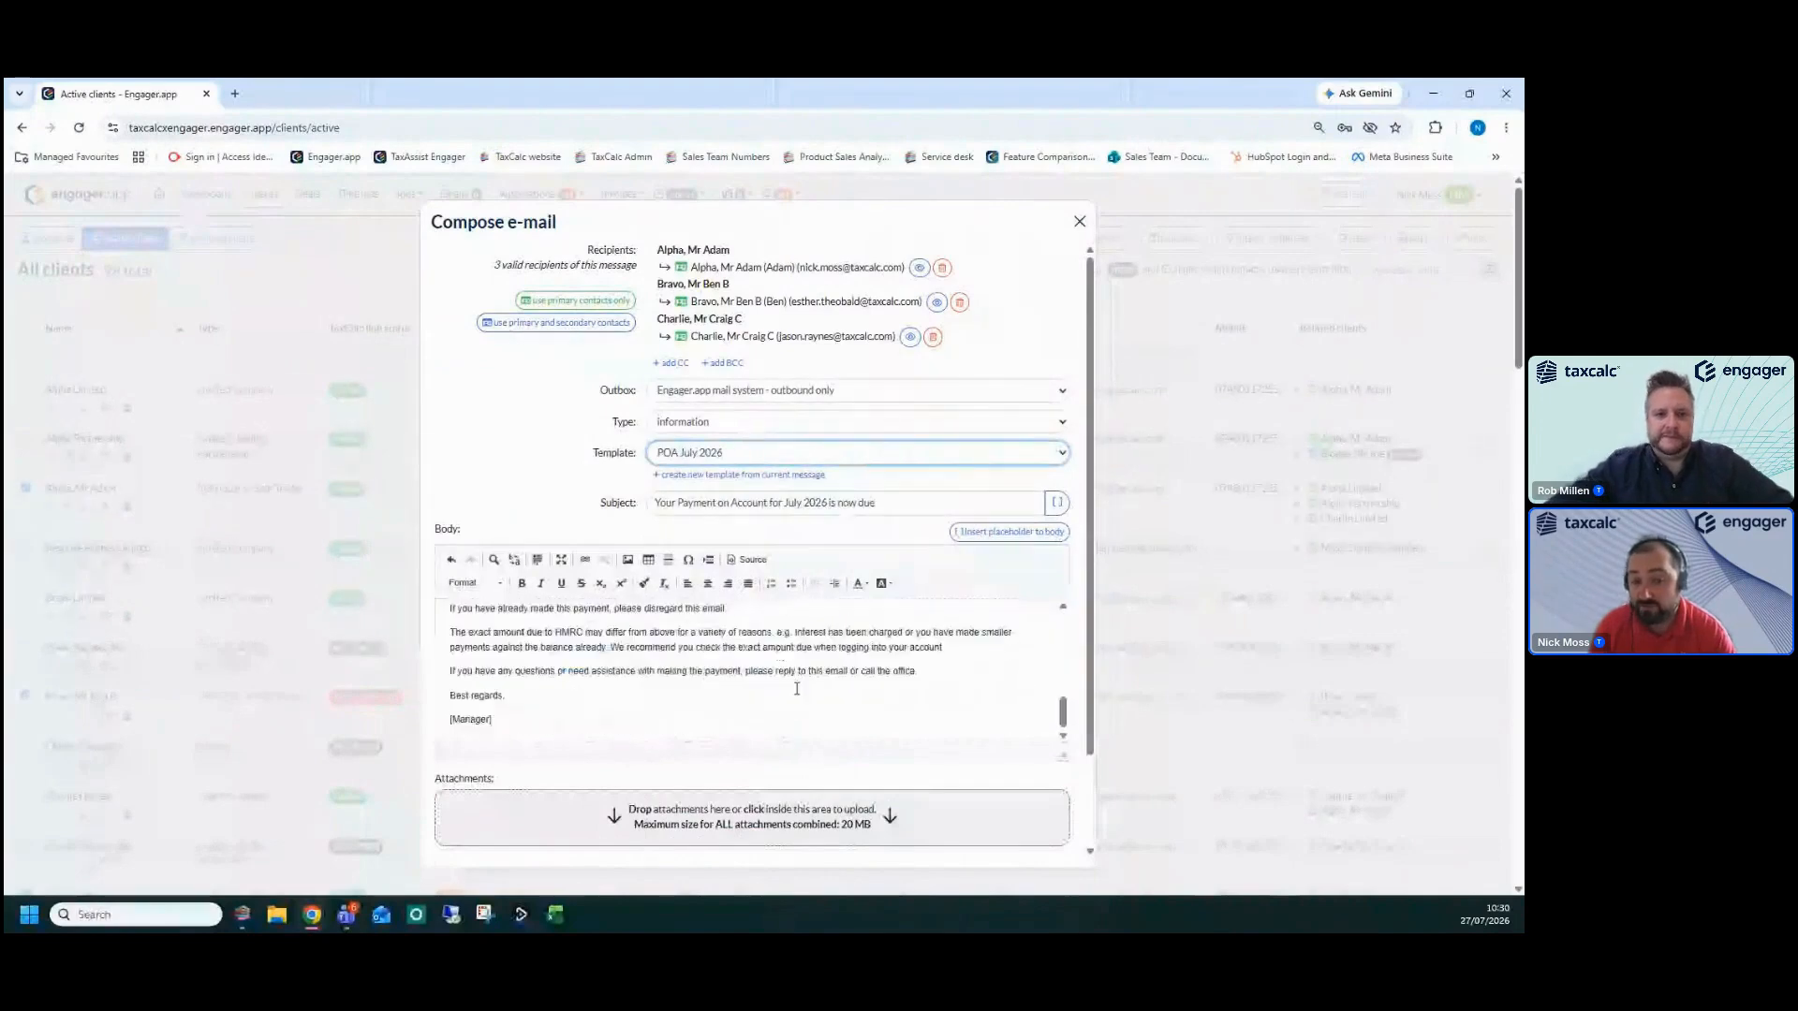
{"action": "scroll", "coordinate": [792, 693], "scroll_direction": "up", "scroll_amount": 6}
{"action": "left_click", "coordinate": [803, 390]}
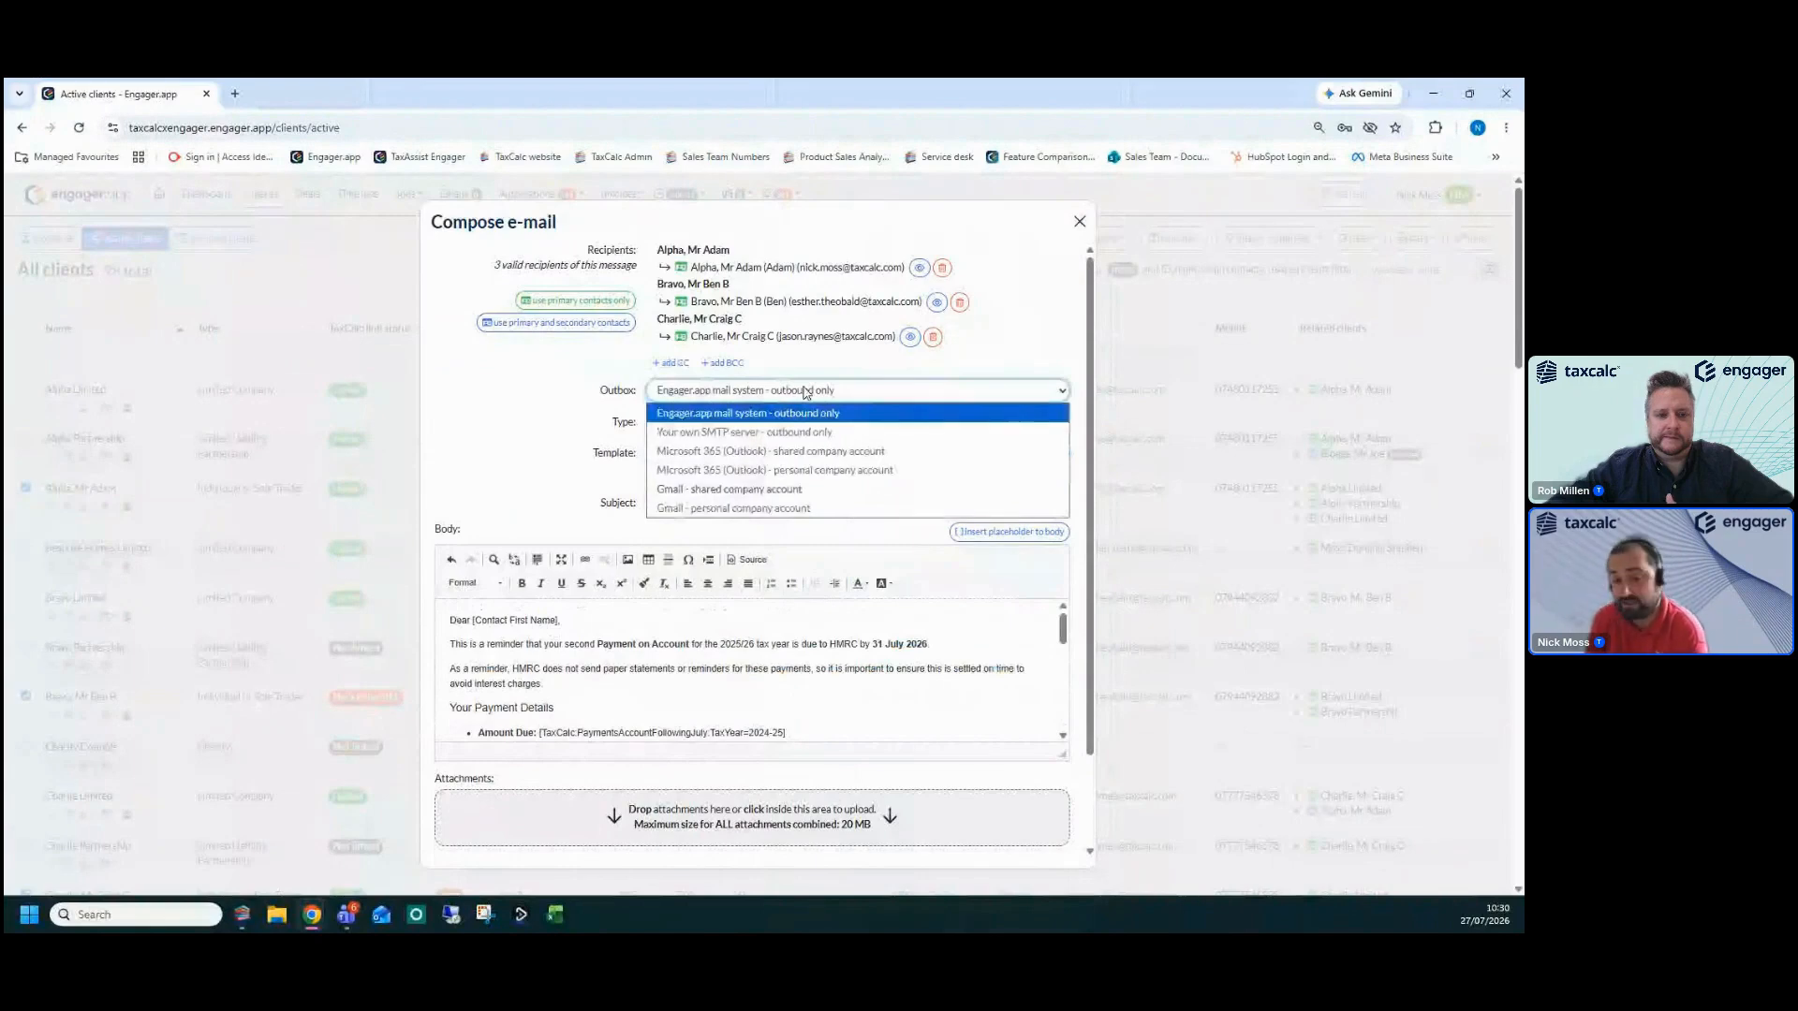
{"action": "left_click", "coordinate": [803, 390]}
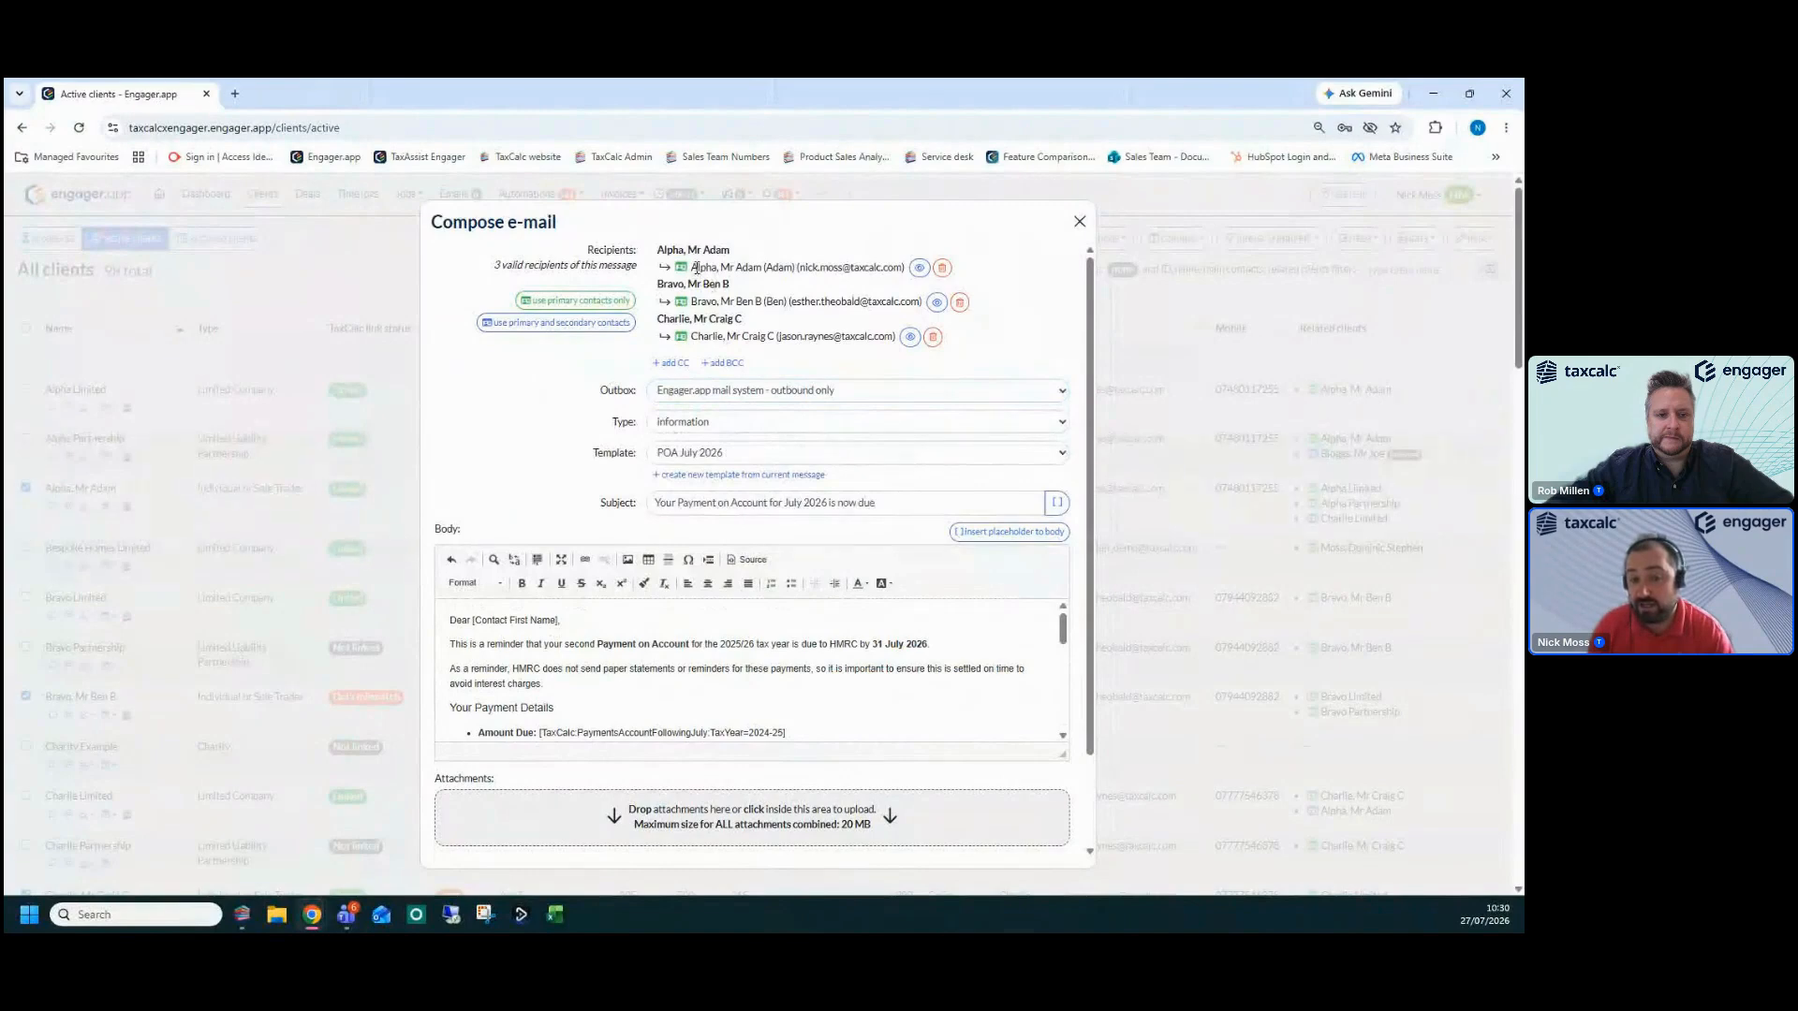
{"action": "left_click_drag", "start_coordinate": [700, 301], "coordinate": [785, 338]}
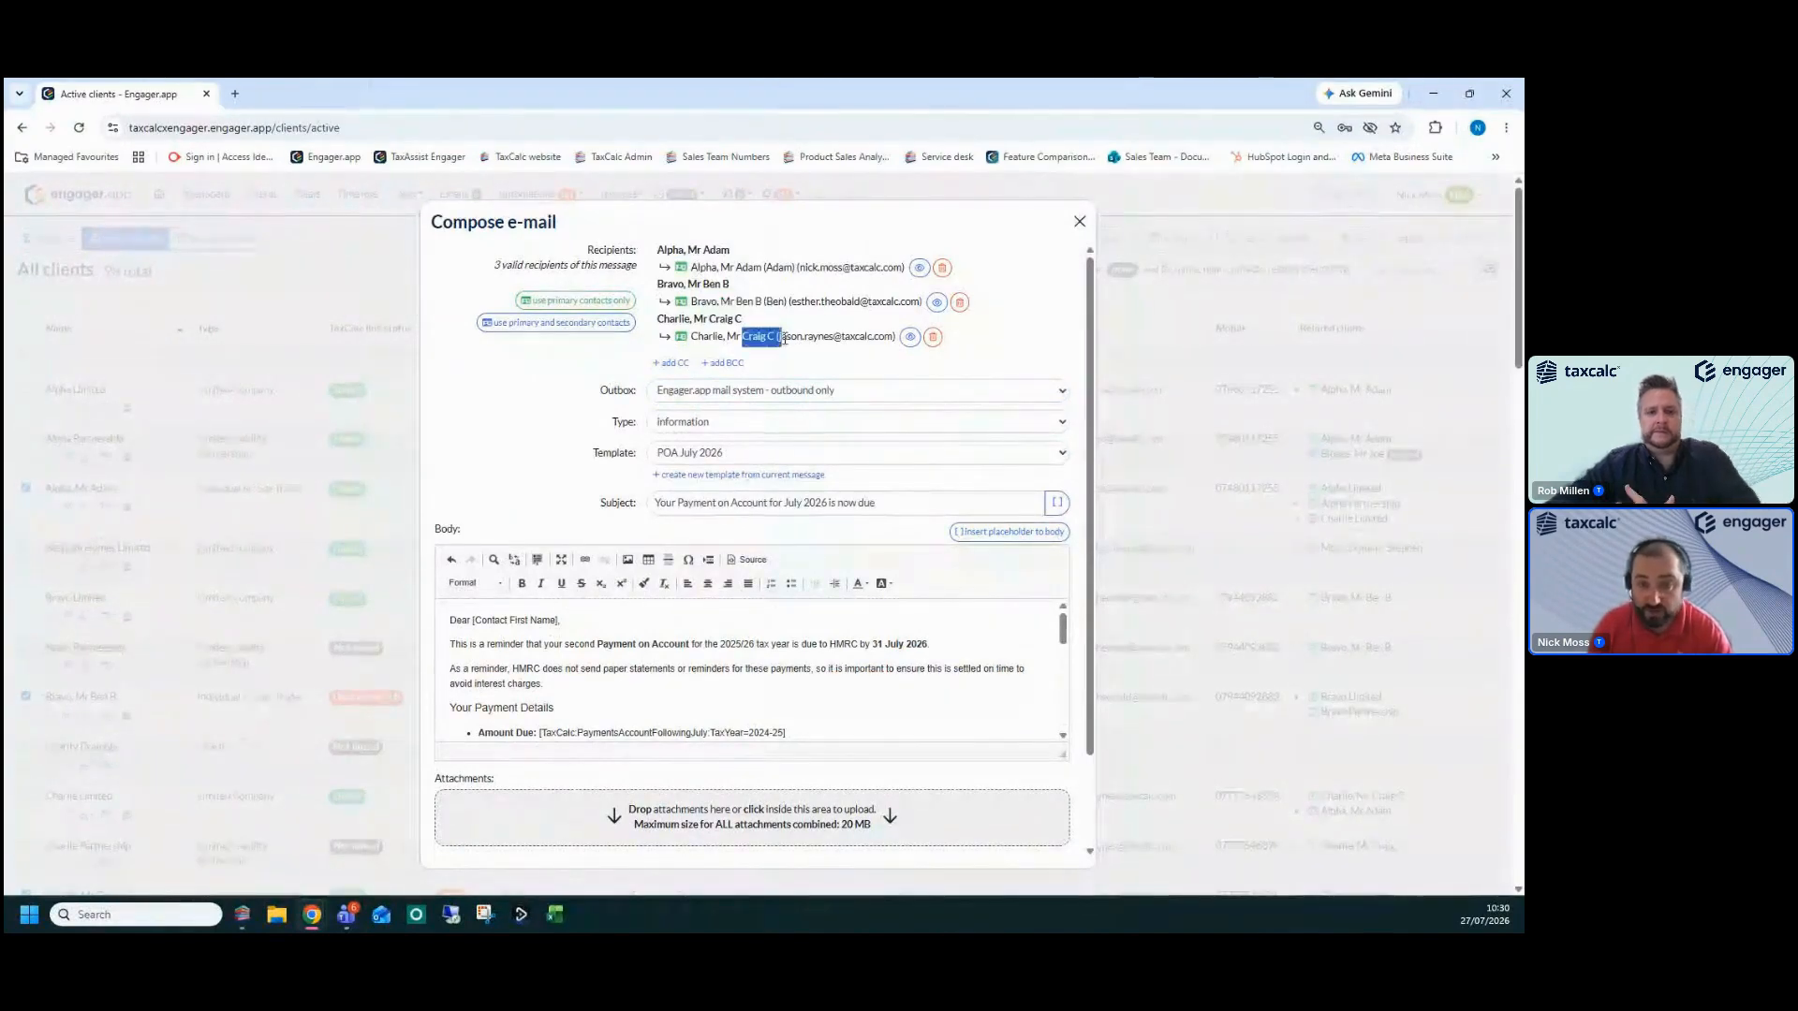
Preview the e-mail for the first recipient and check the amount due, taxpayer reference, payment reference and closing paragraphs
{"action": "left_click", "coordinate": [919, 268]}
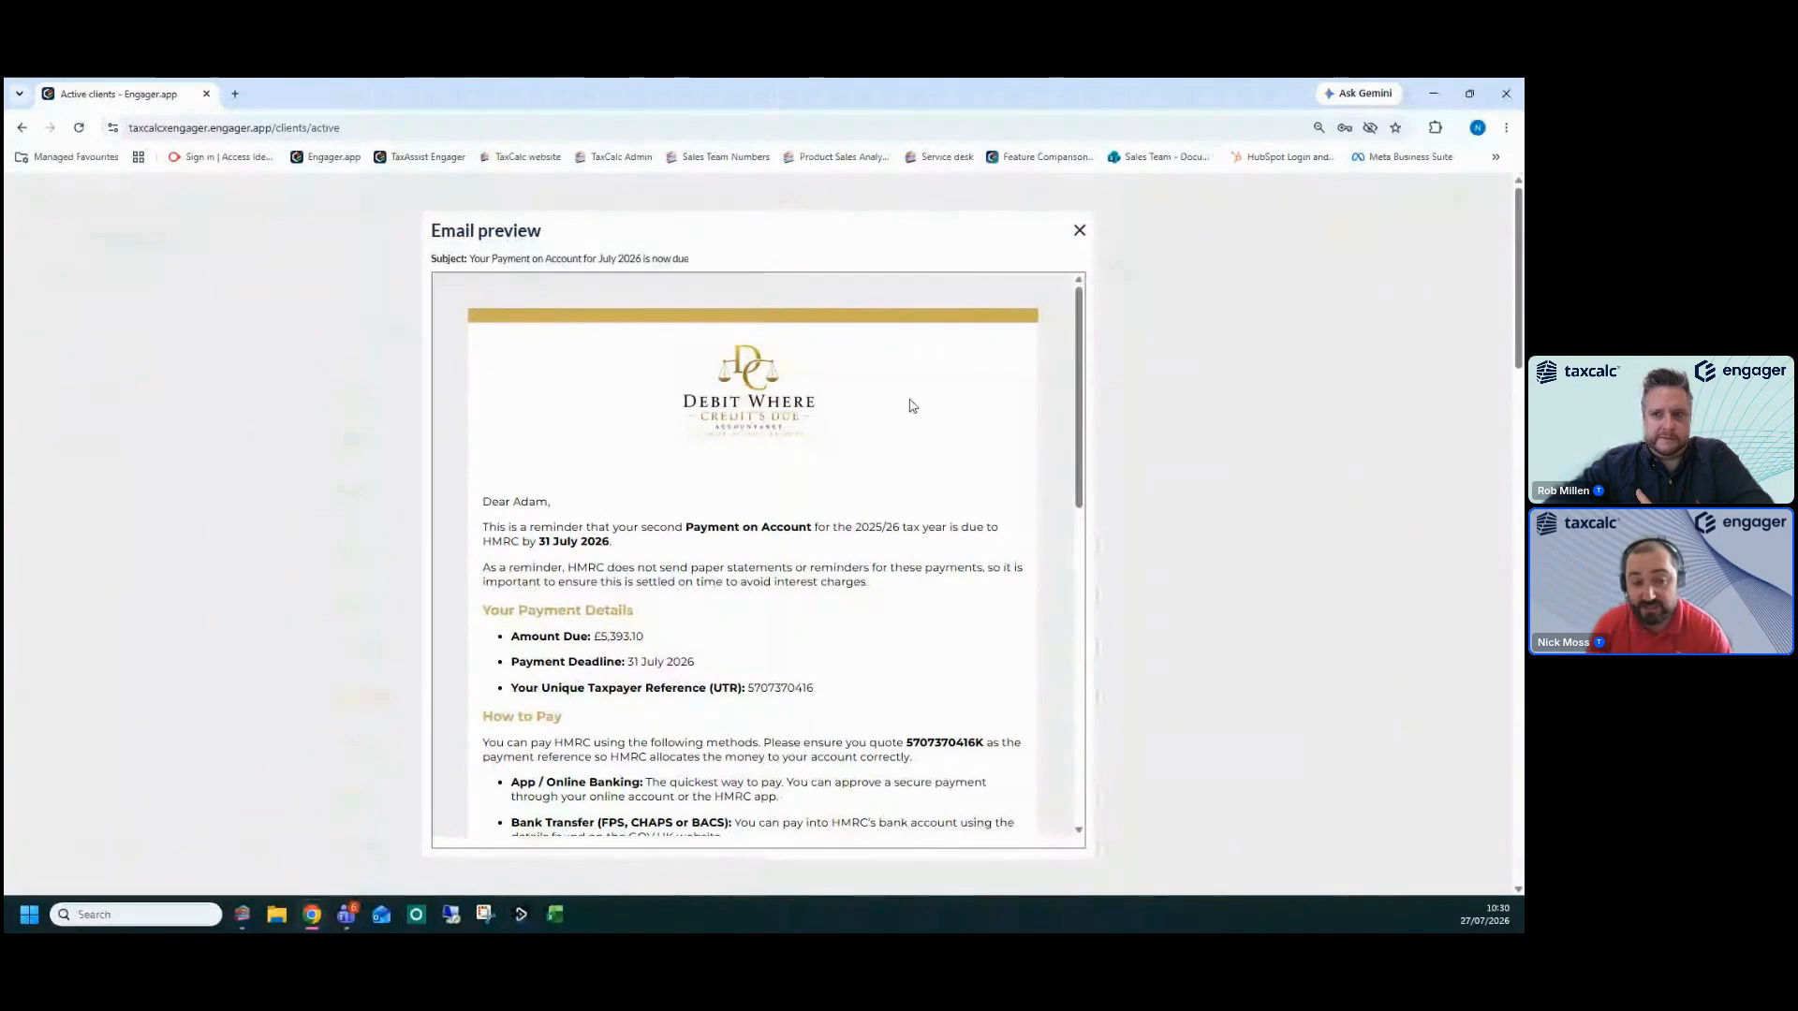
{"action": "scroll", "coordinate": [913, 405], "scroll_direction": "down", "scroll_amount": 1}
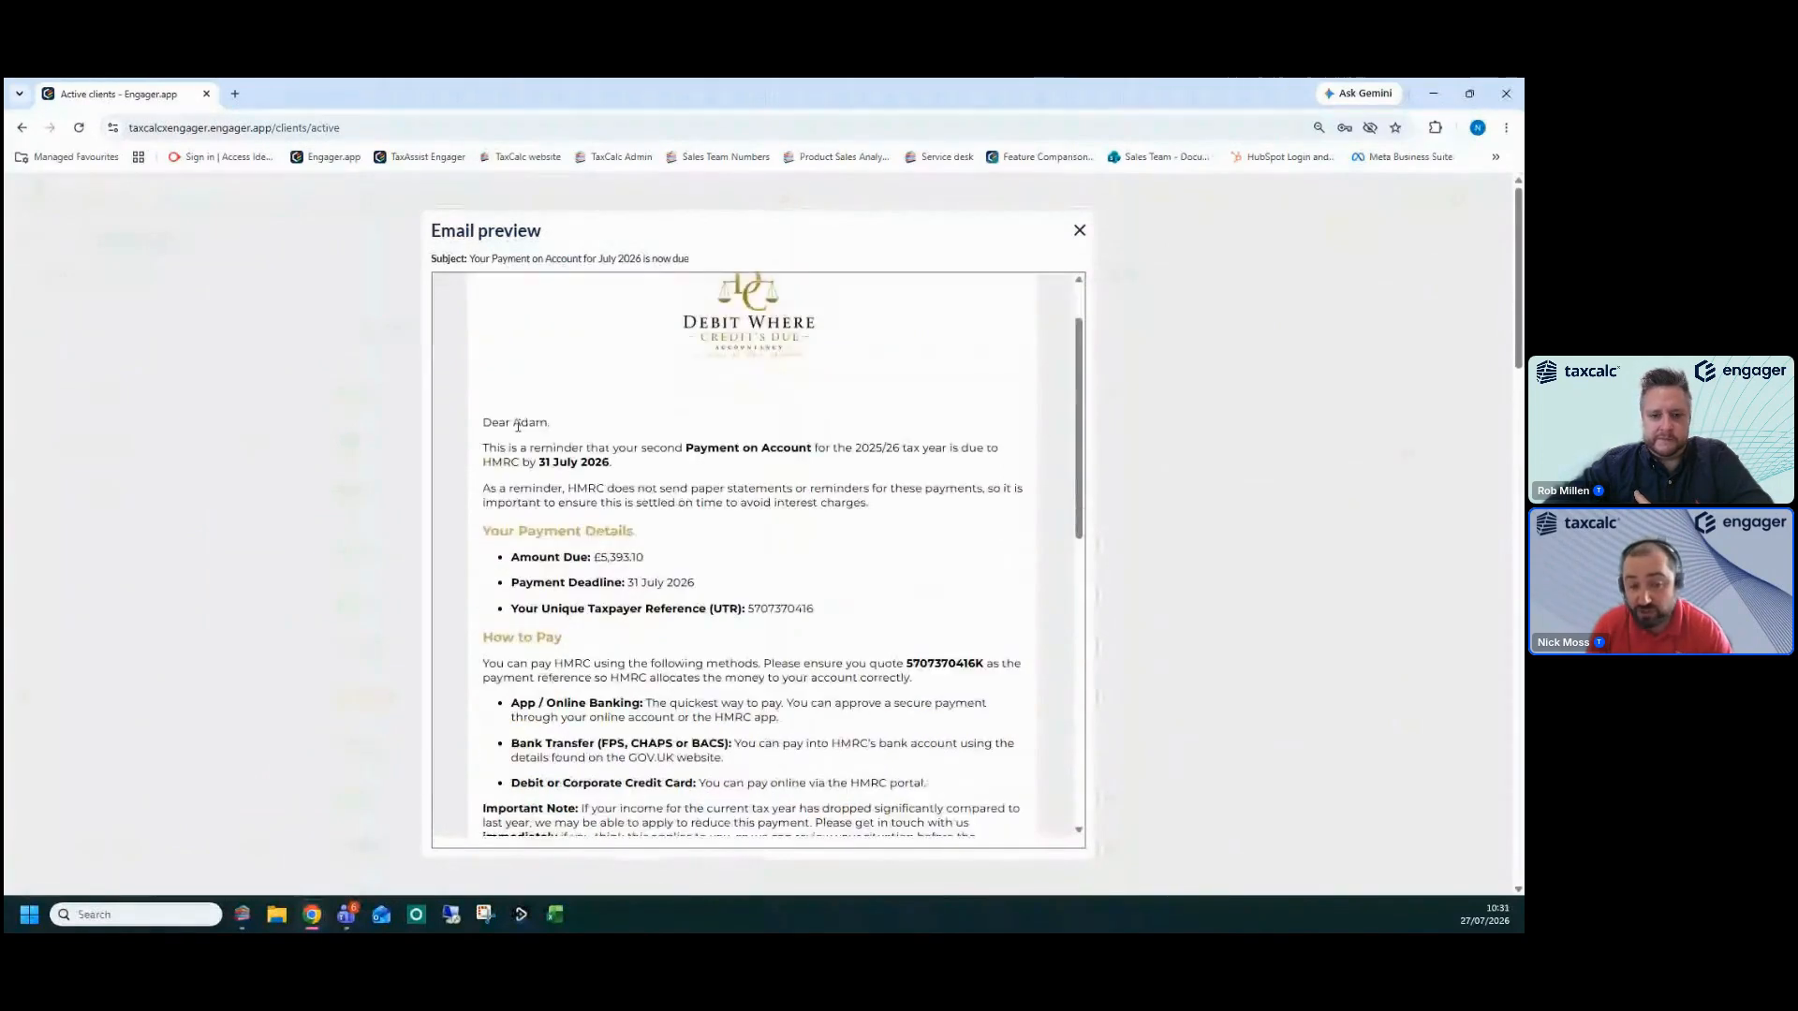
{"action": "left_click_drag", "start_coordinate": [594, 556], "coordinate": [653, 560]}
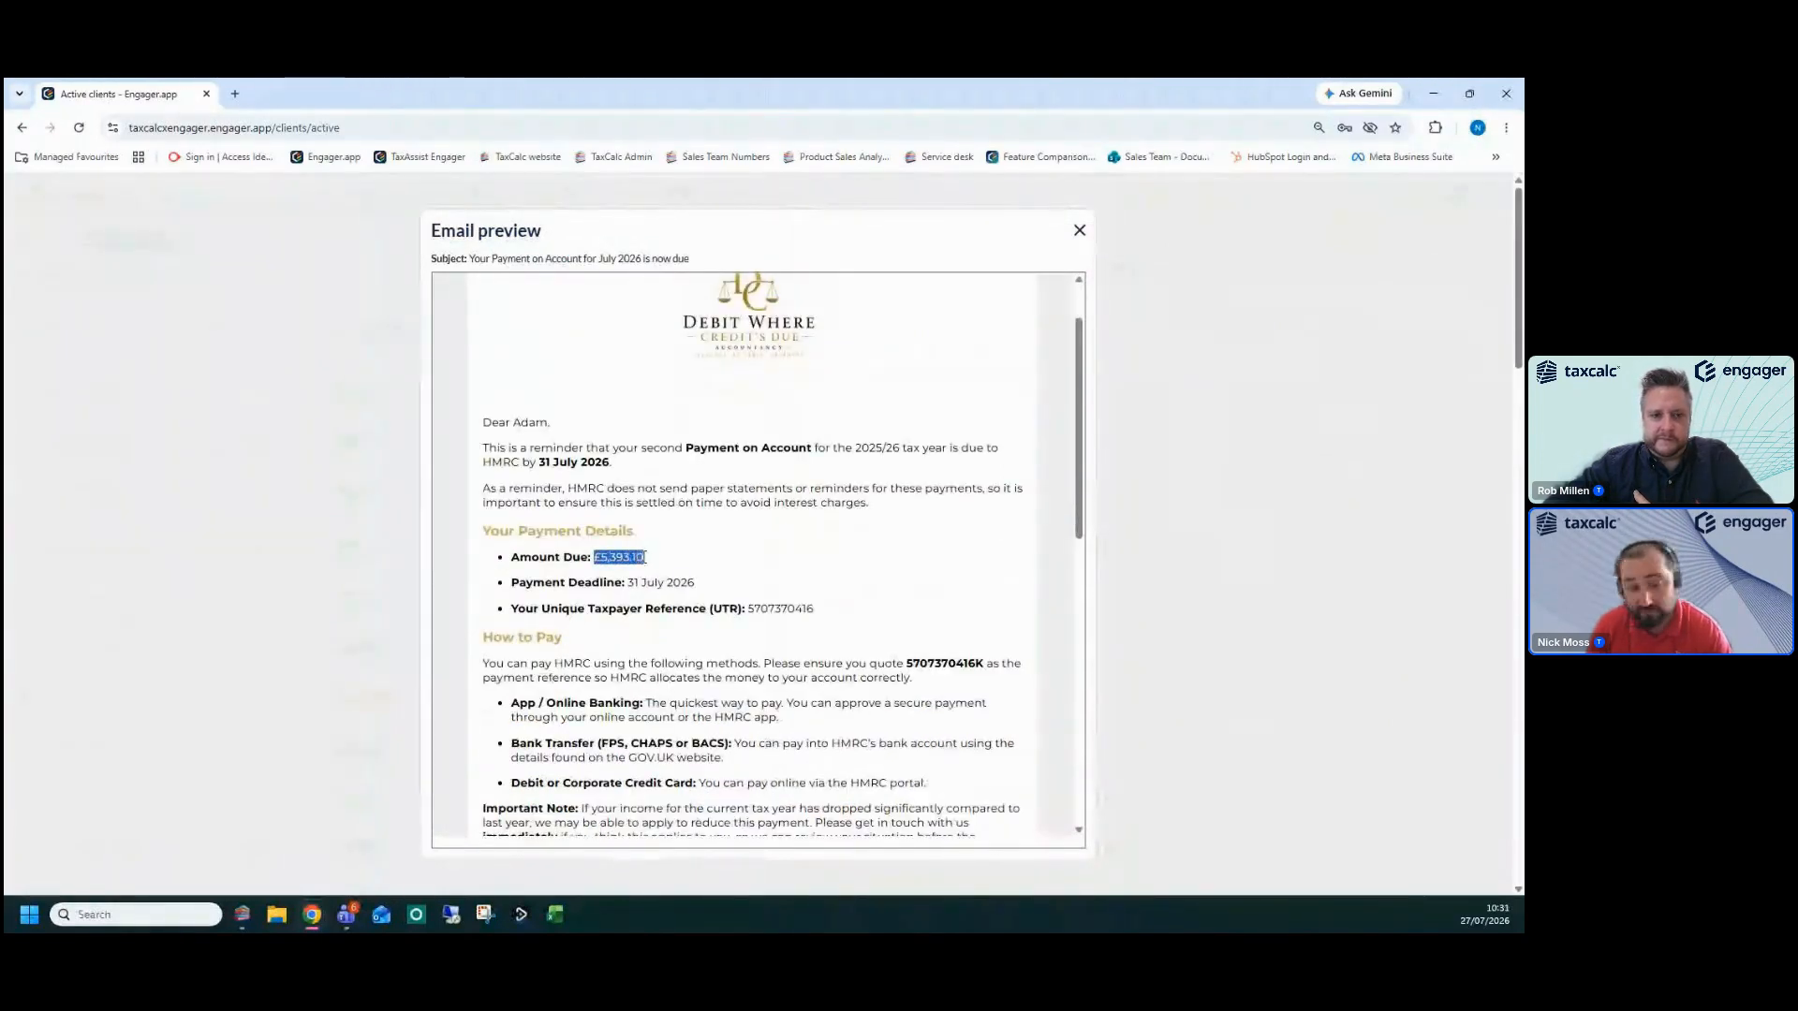
{"action": "scroll", "coordinate": [716, 547], "scroll_direction": "down", "scroll_amount": 1}
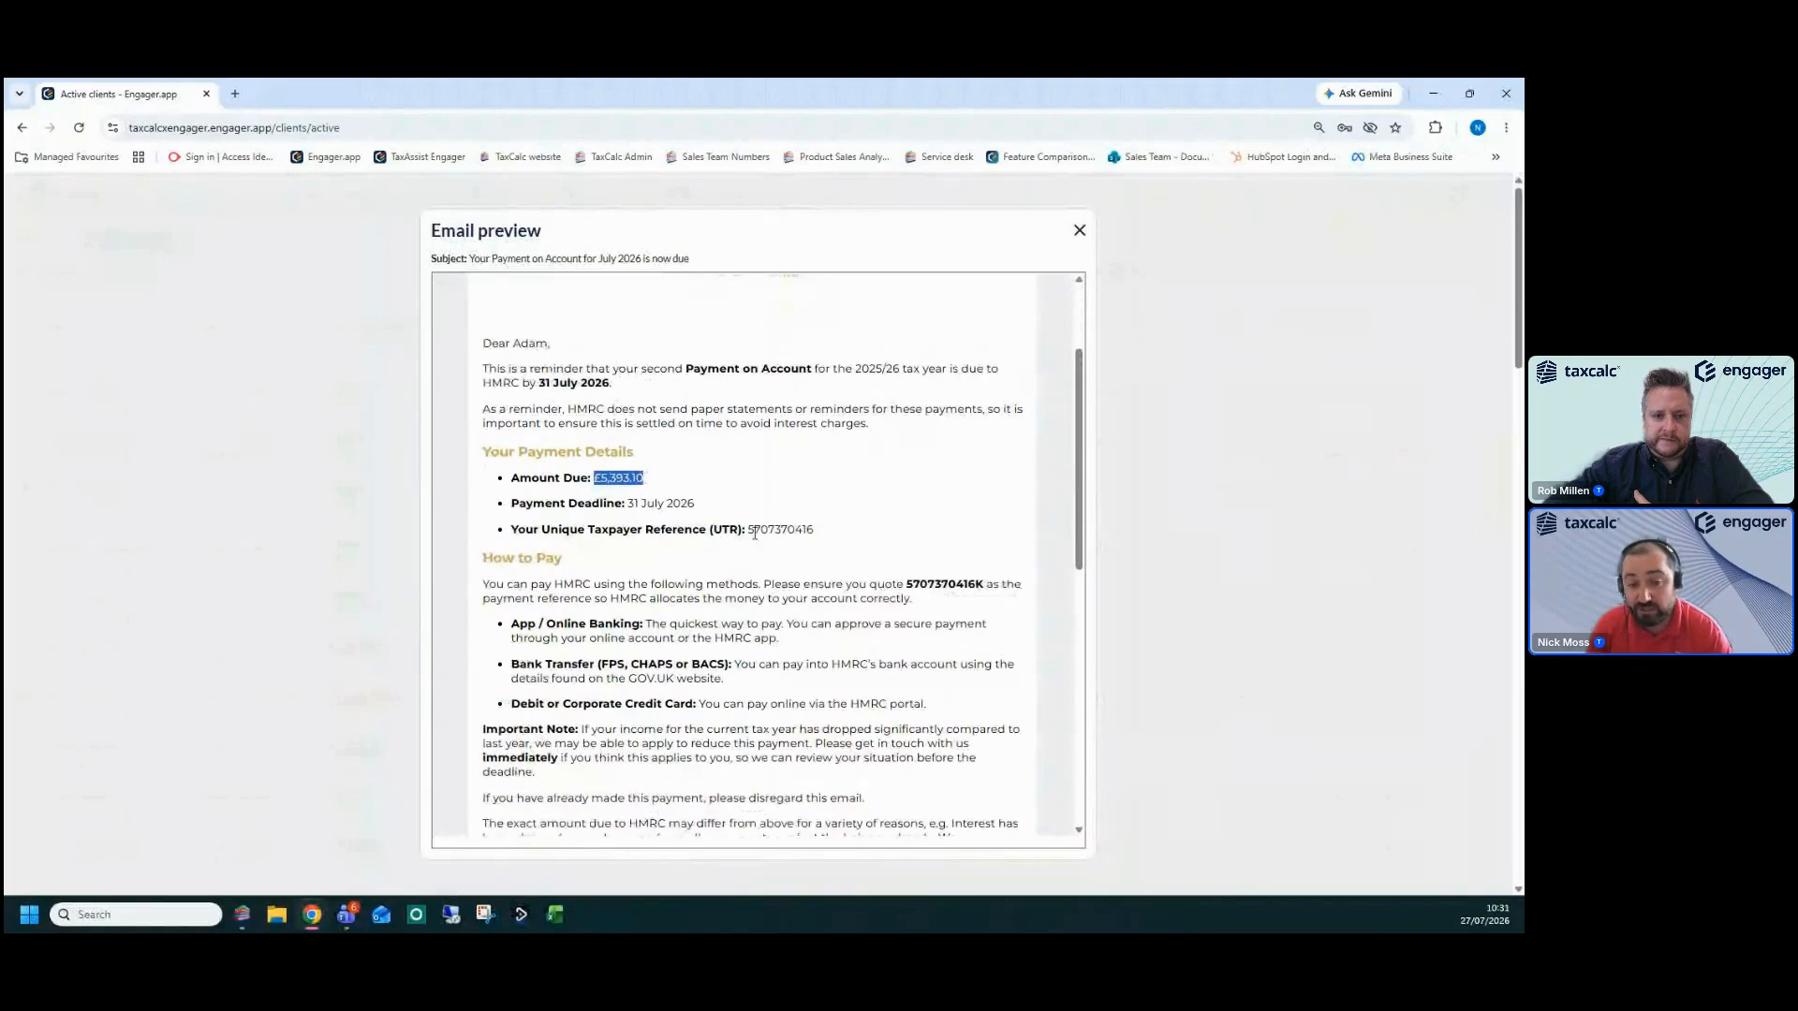
{"action": "left_click_drag", "start_coordinate": [748, 529], "coordinate": [778, 527]}
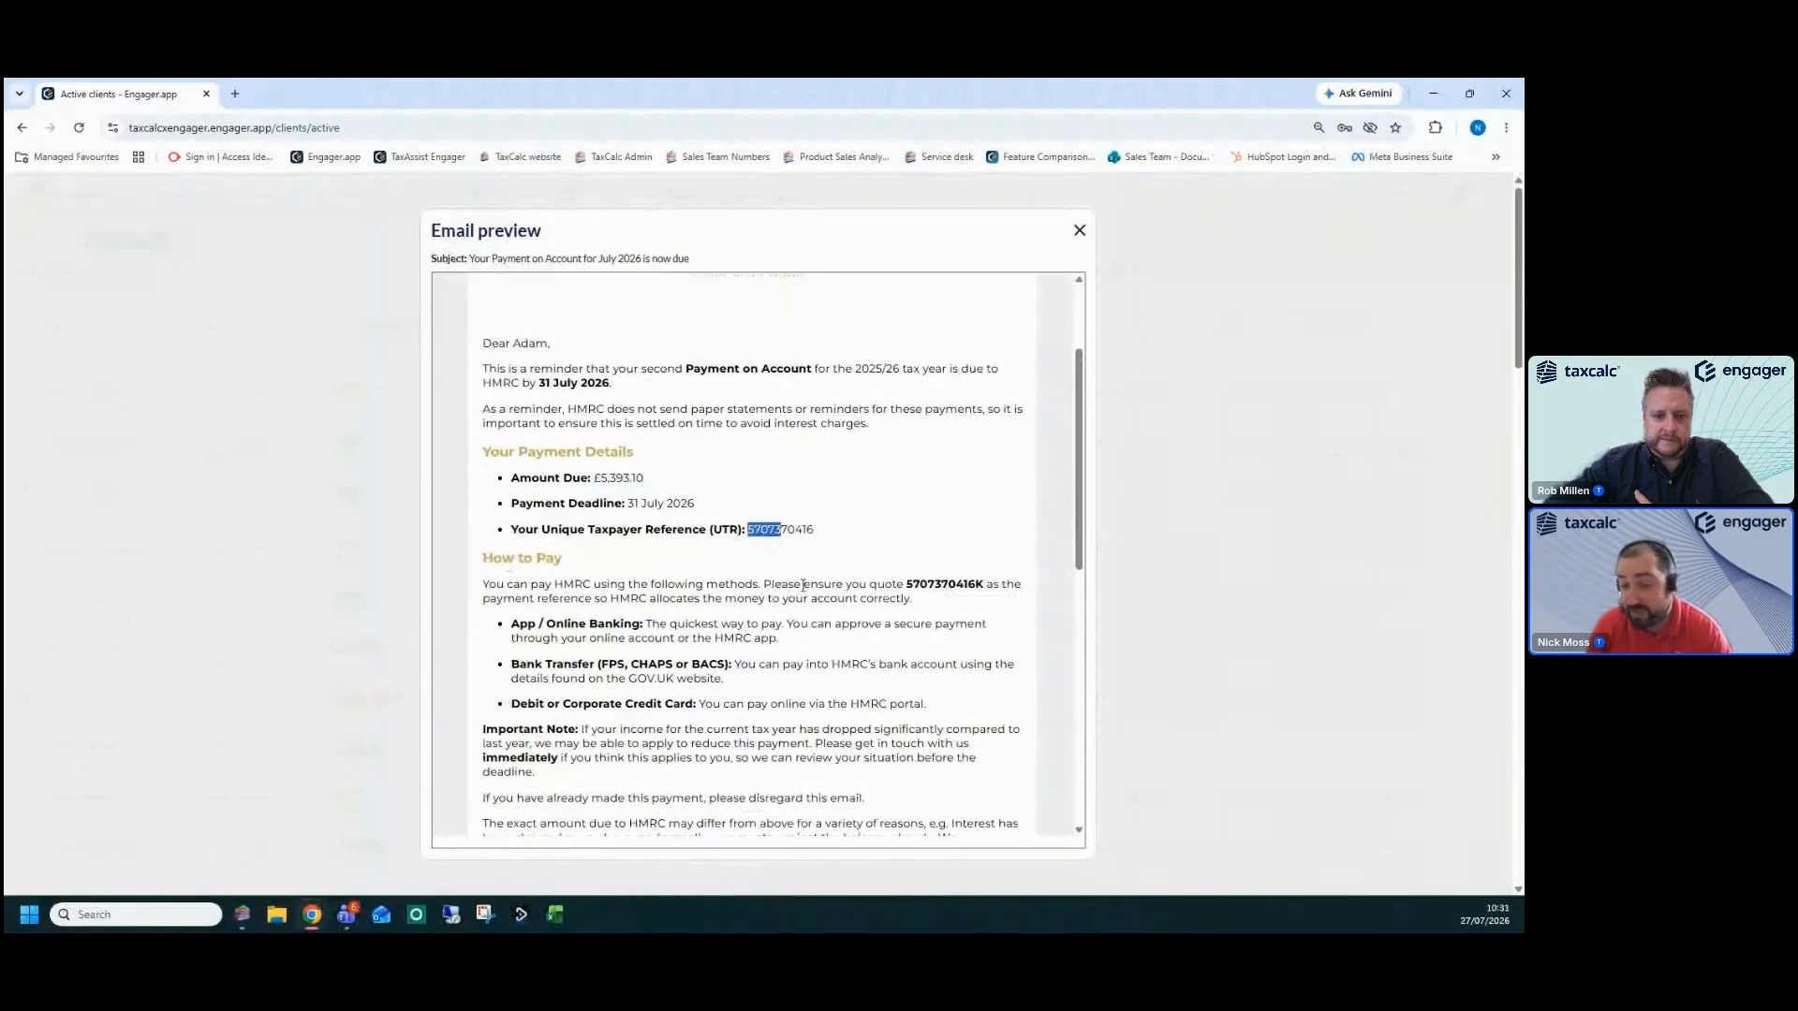
{"action": "left_click_drag", "start_coordinate": [905, 584], "coordinate": [982, 584]}
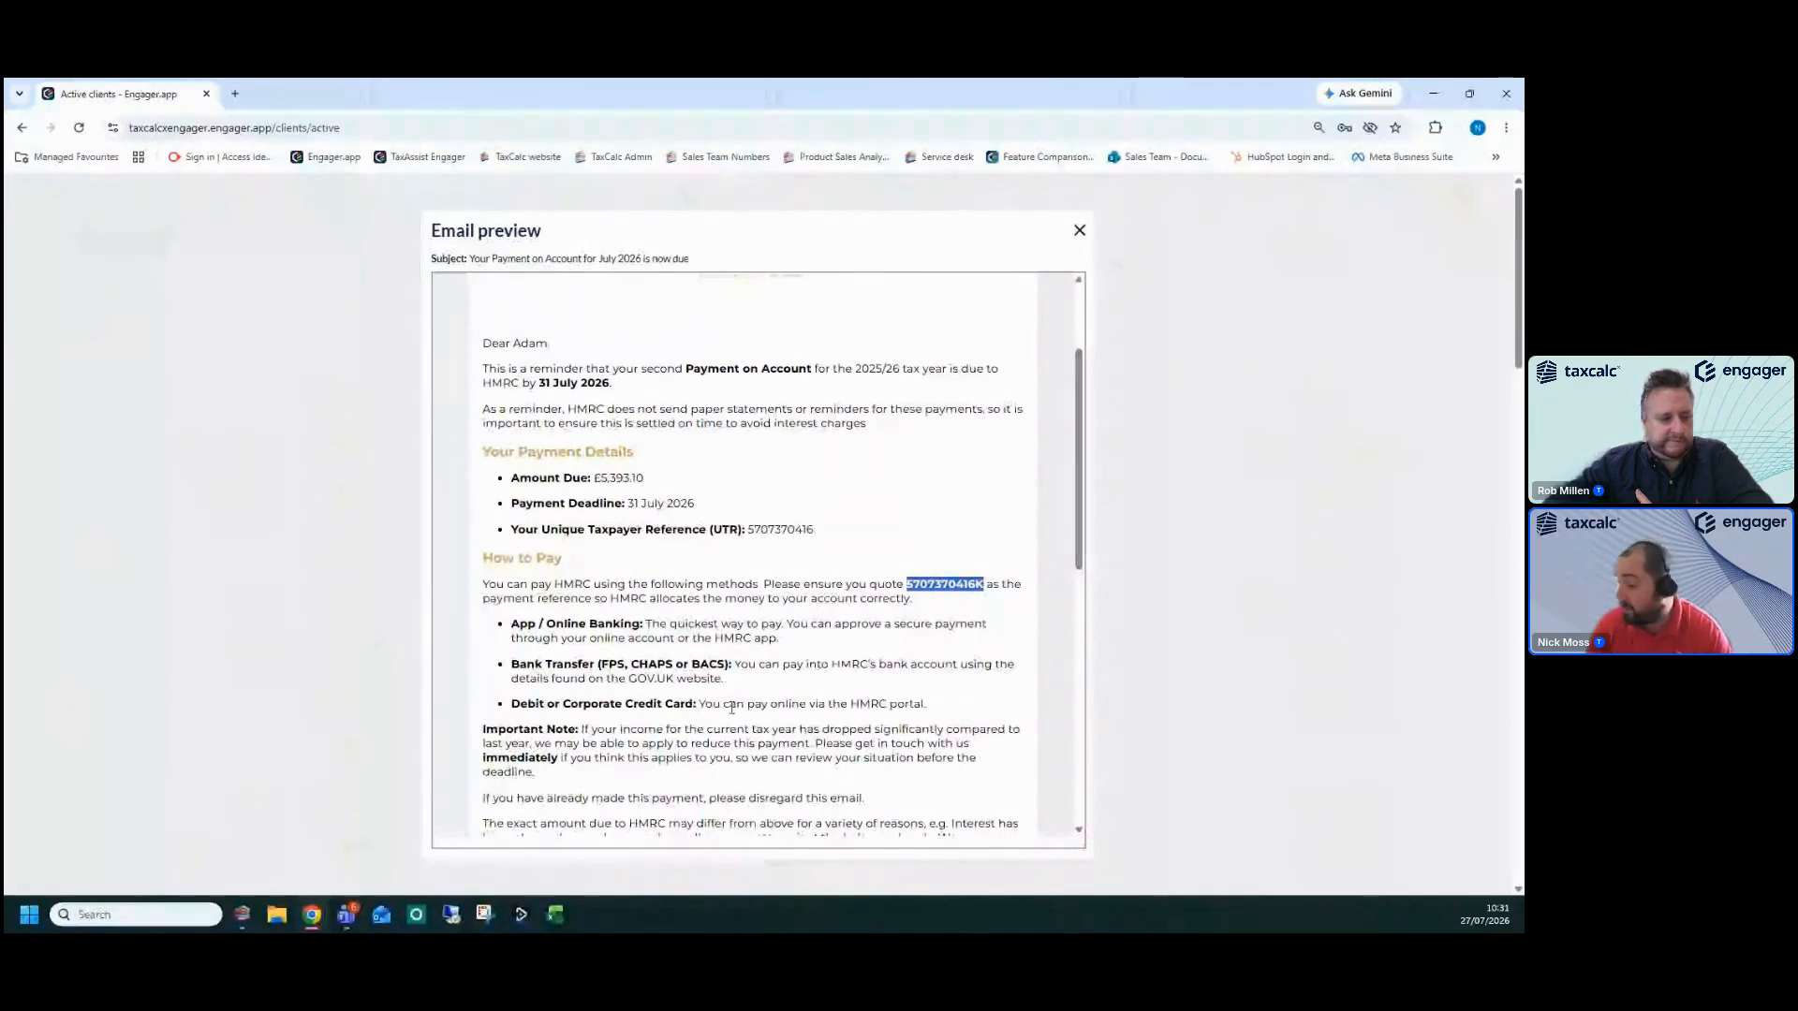
{"action": "scroll", "coordinate": [732, 708], "scroll_direction": "down", "scroll_amount": 3}
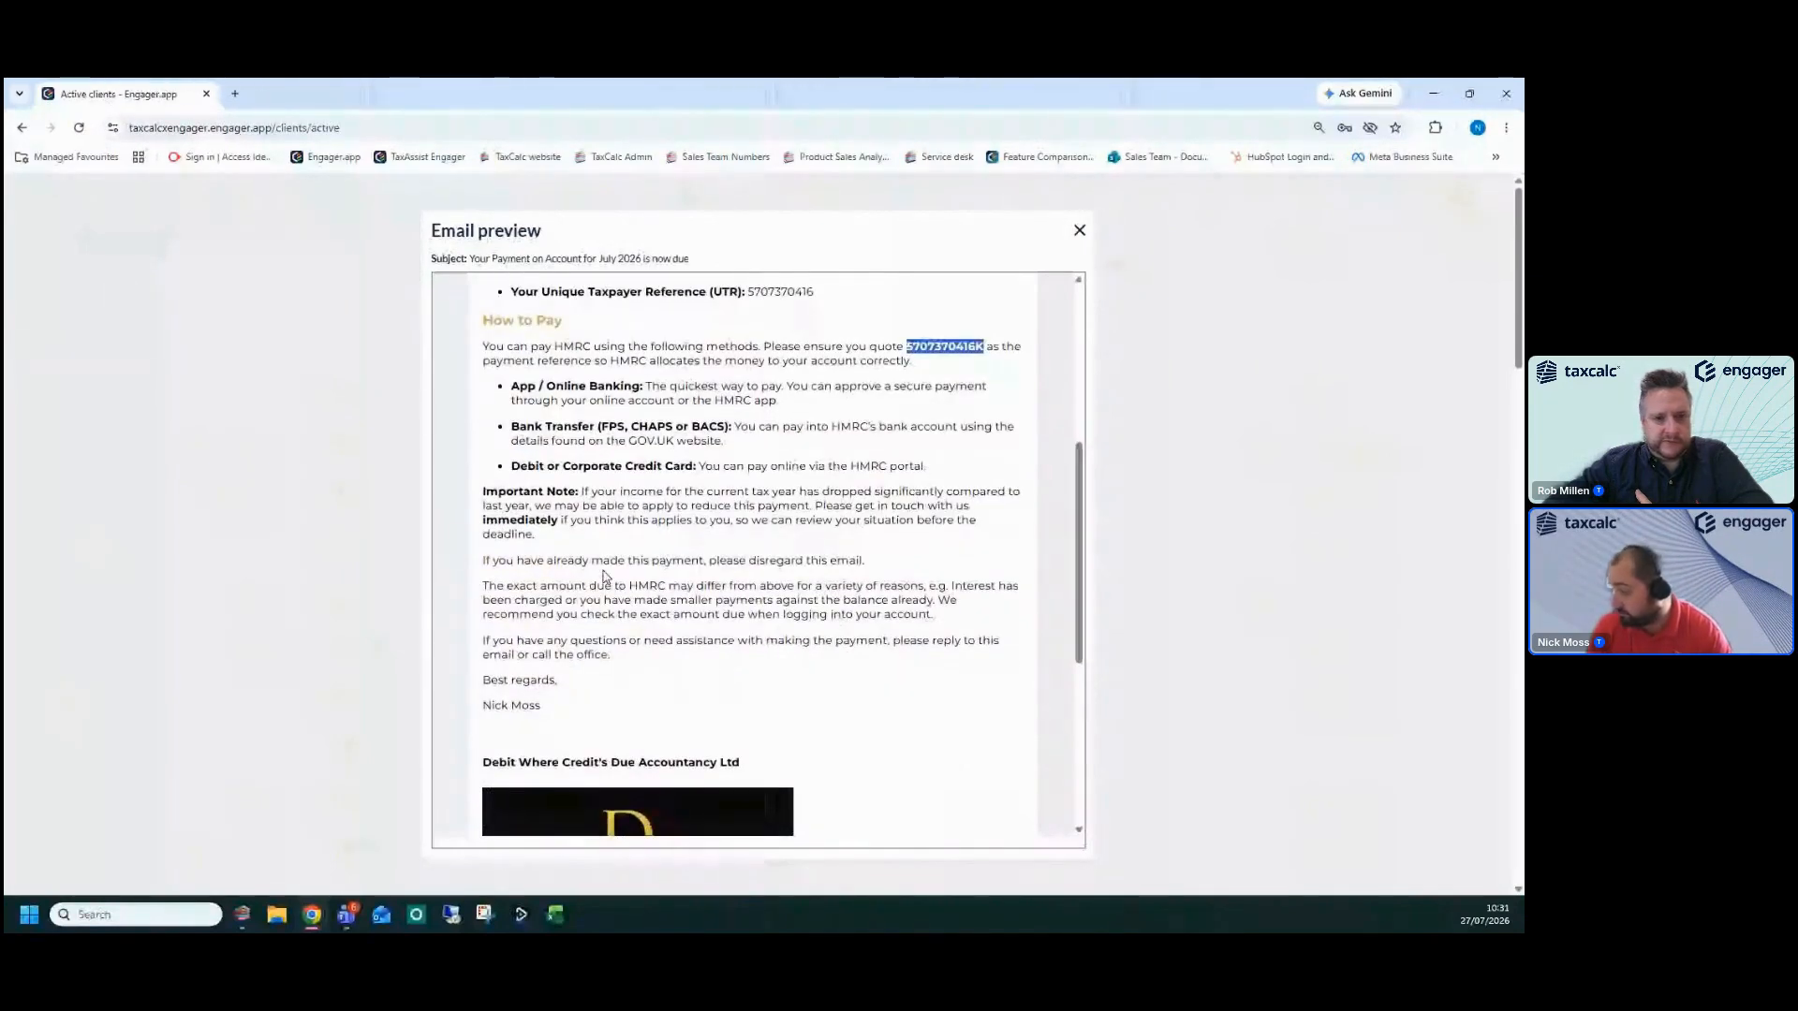
{"action": "scroll", "coordinate": [911, 706], "scroll_direction": "down", "scroll_amount": 2}
{"action": "scroll", "coordinate": [915, 708], "scroll_direction": "up", "scroll_amount": 7}
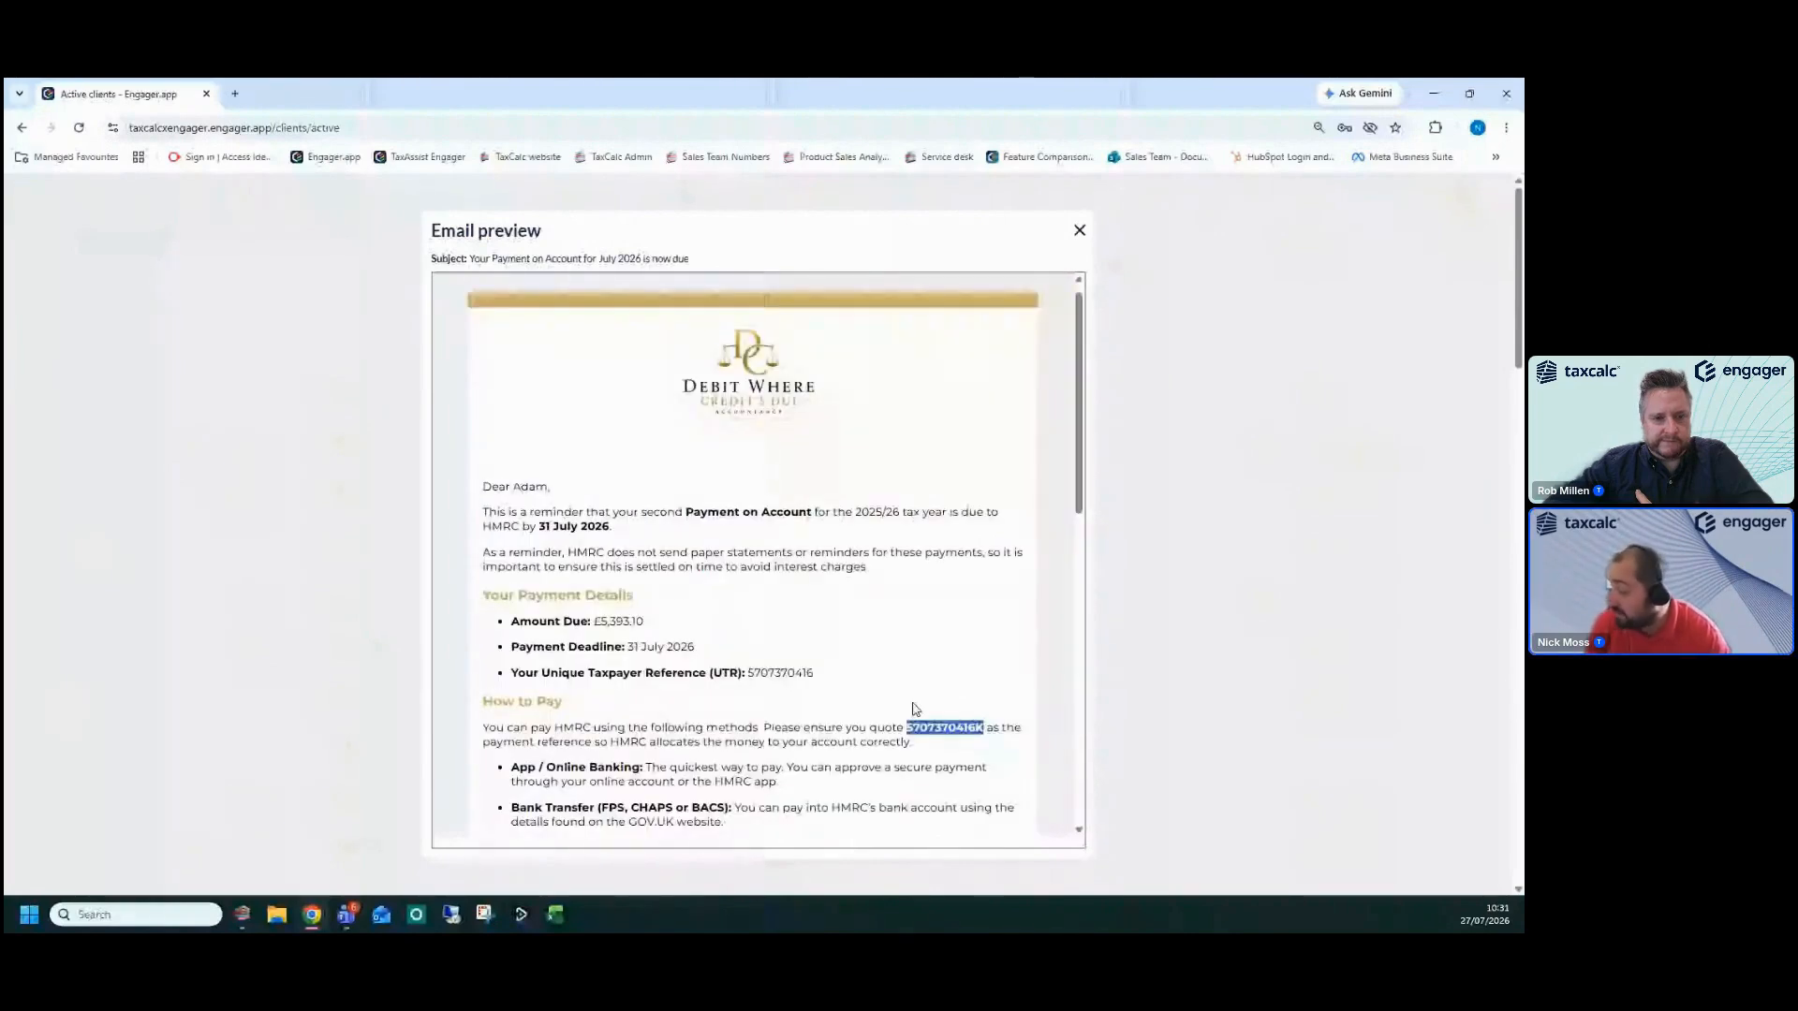
{"action": "scroll", "coordinate": [915, 708], "scroll_direction": "up", "scroll_amount": 1}
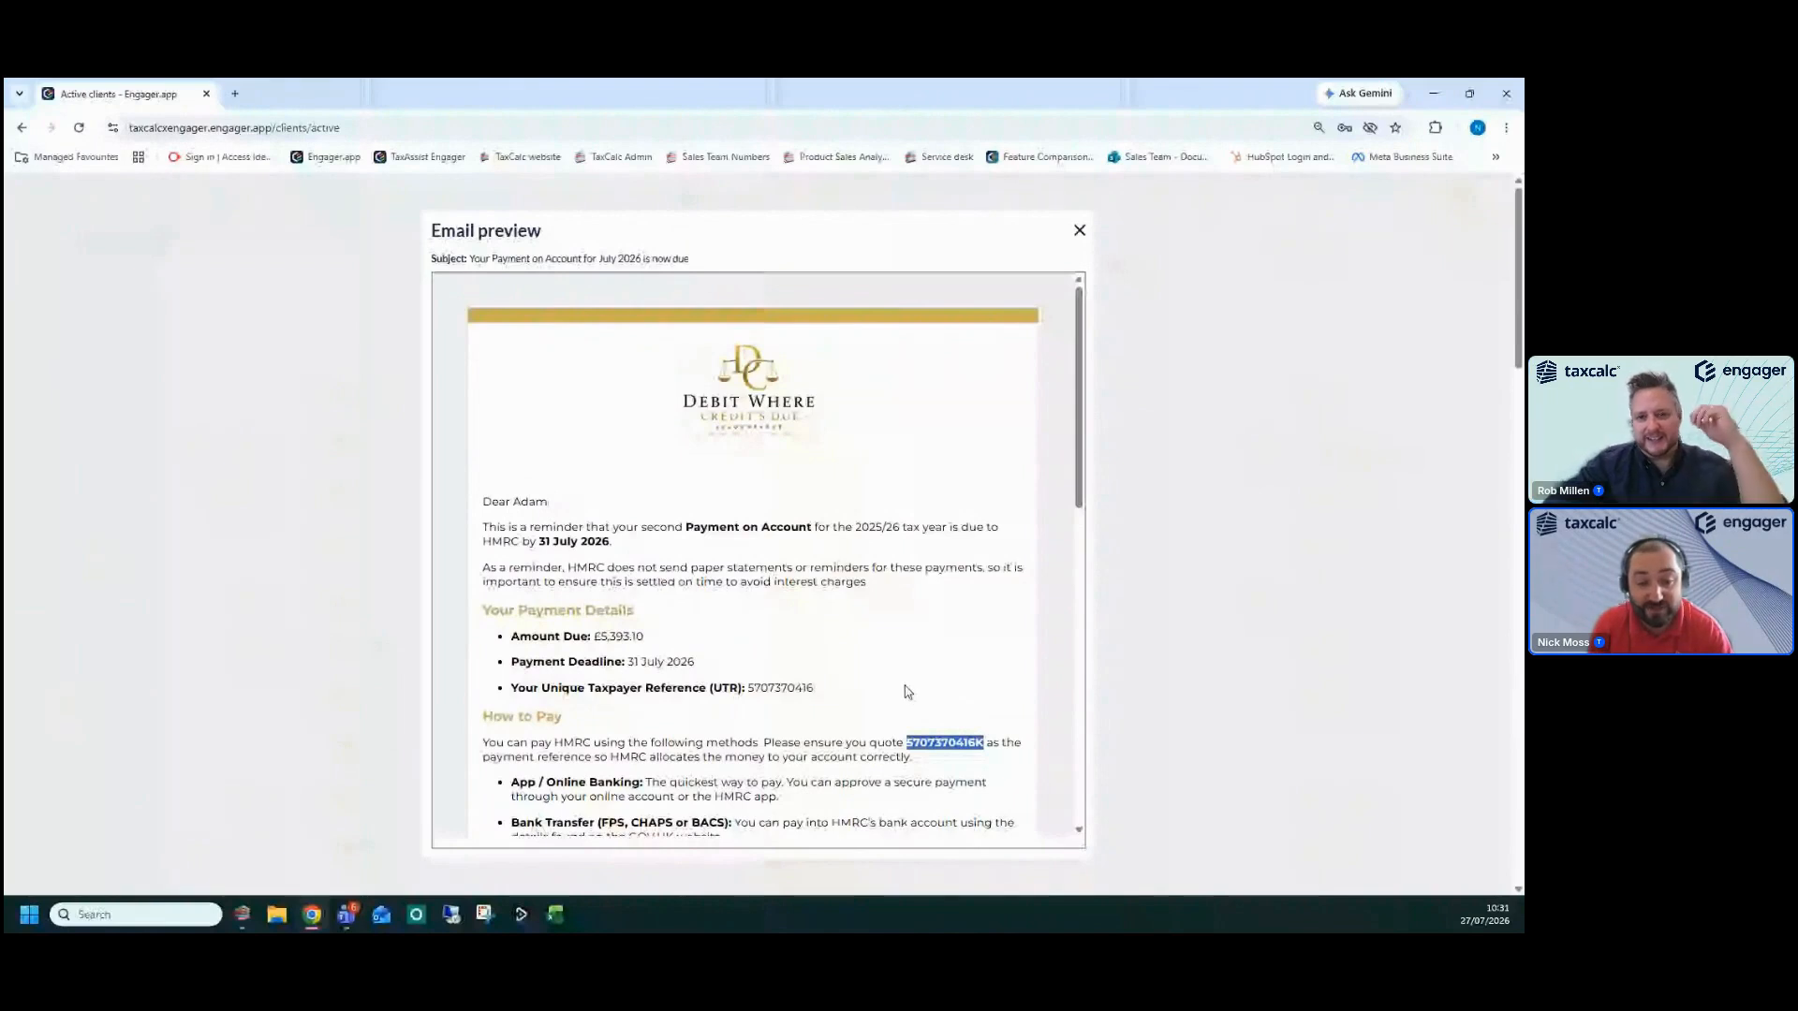
Recheck the Payment on Account wording and amount due in the first recipient's preview, and close the preview
{"action": "left_click", "coordinate": [686, 529]}
{"action": "left_click_drag", "start_coordinate": [687, 529], "coordinate": [793, 529]}
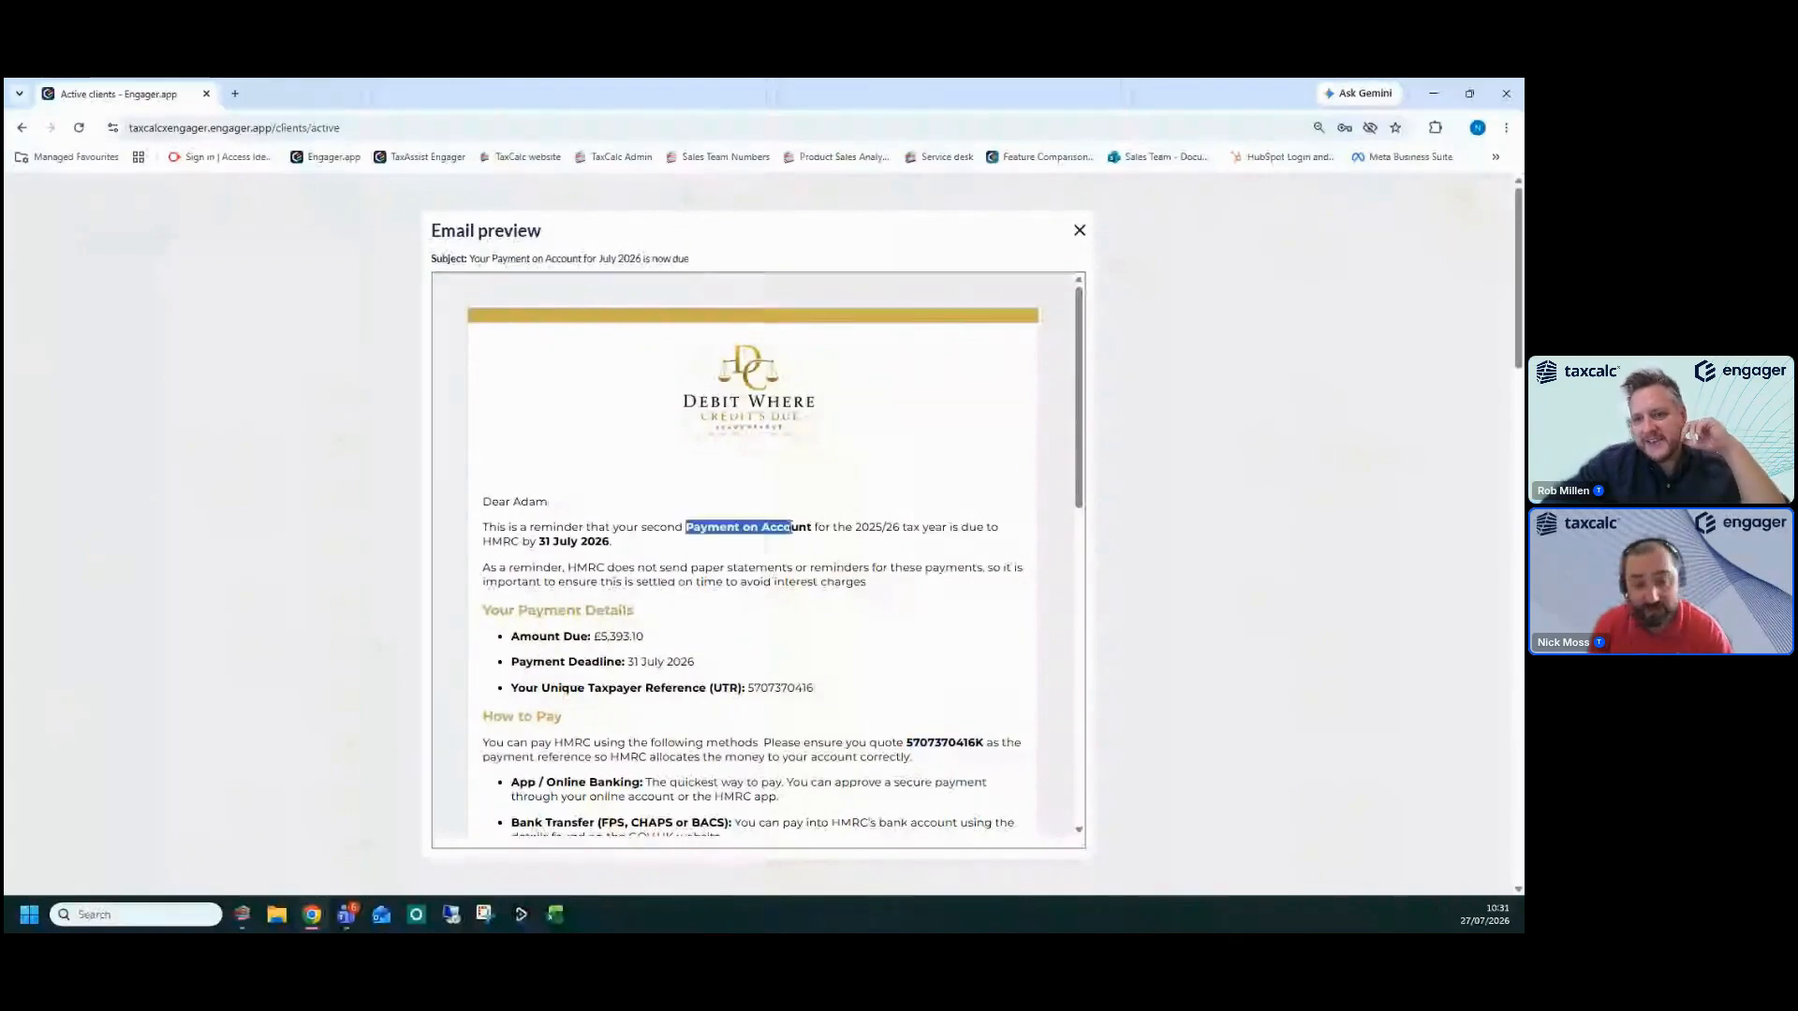
{"action": "left_click_drag", "start_coordinate": [593, 637], "coordinate": [665, 650]}
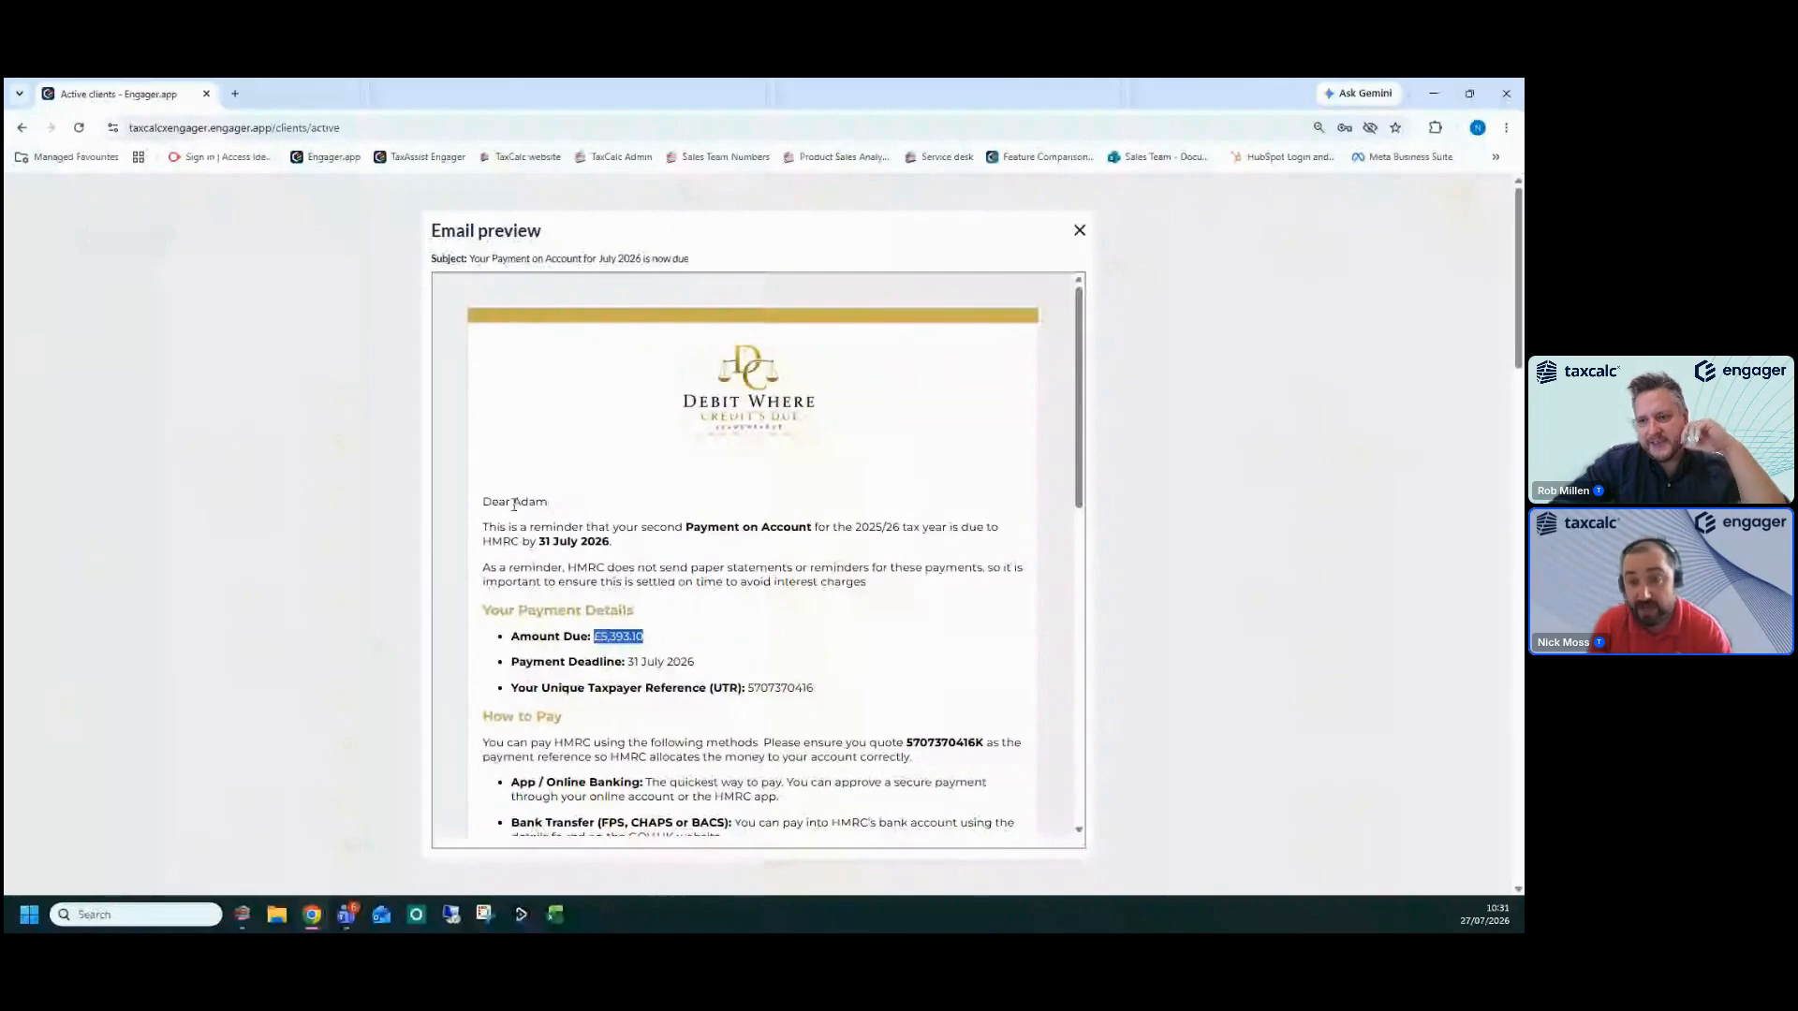
{"action": "left_click", "coordinate": [606, 636]}
{"action": "left_click_drag", "start_coordinate": [606, 635], "coordinate": [629, 637]}
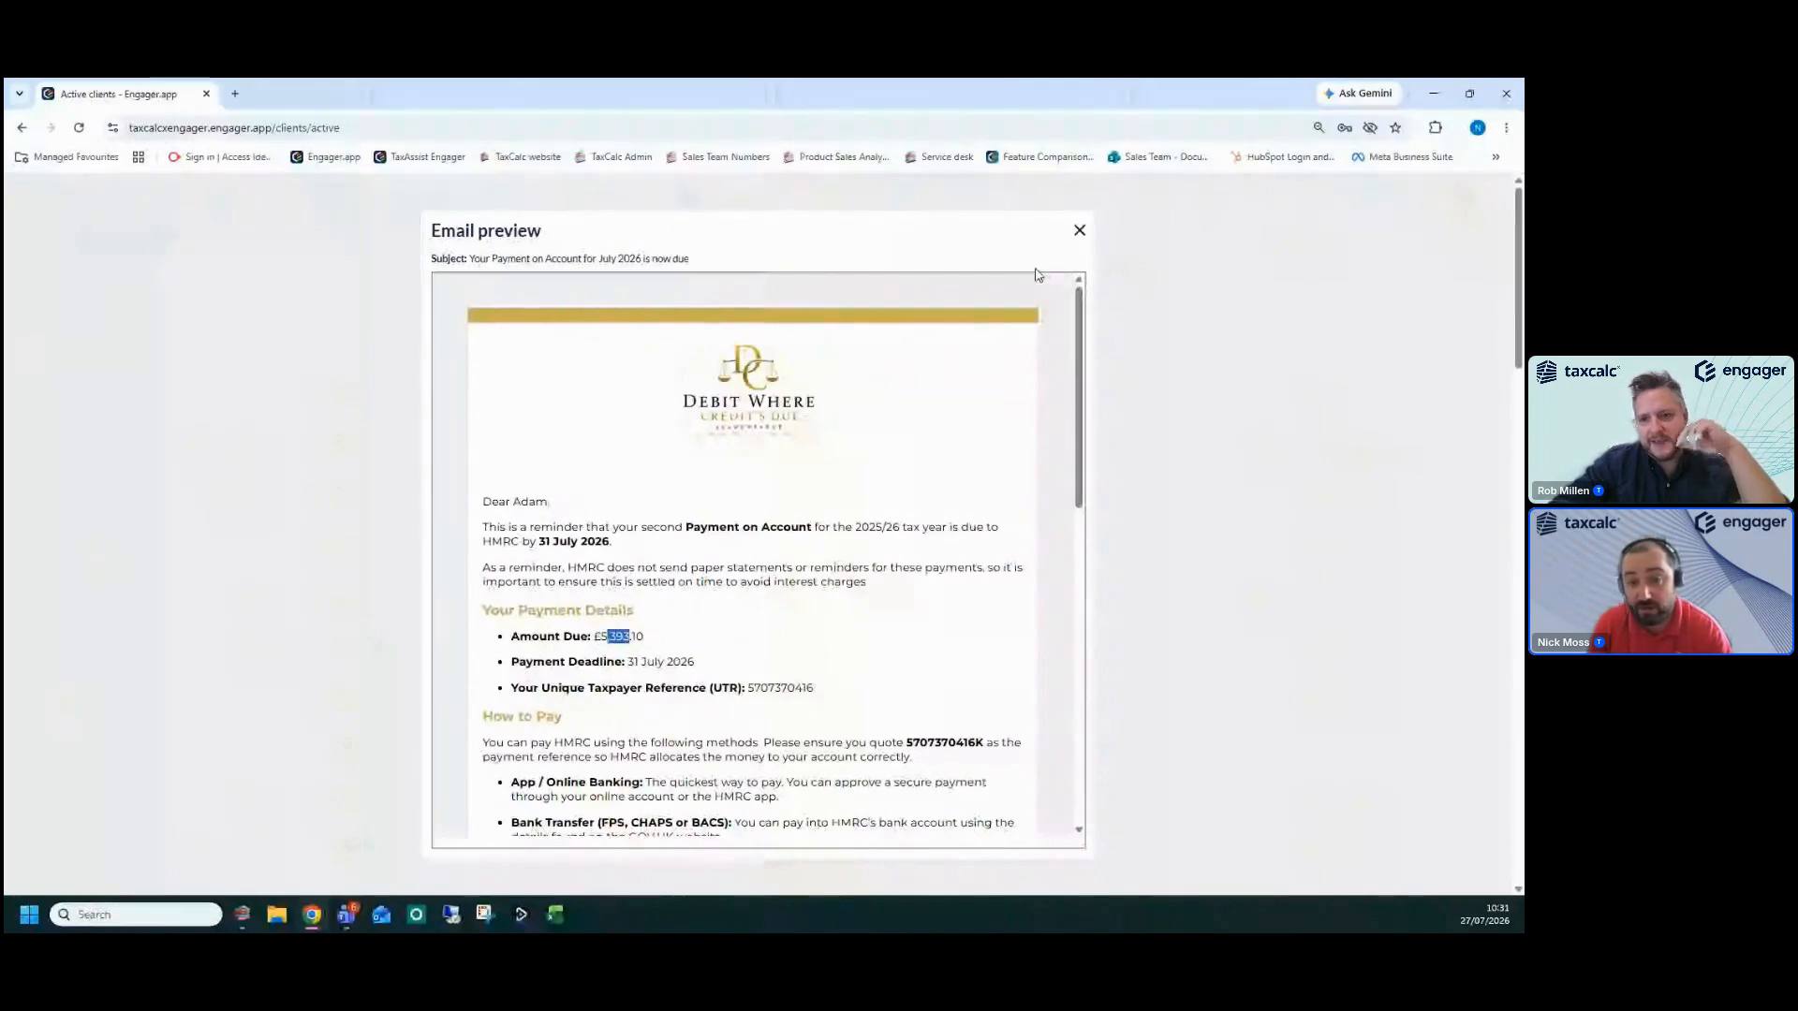
{"action": "left_click", "coordinate": [1079, 229]}
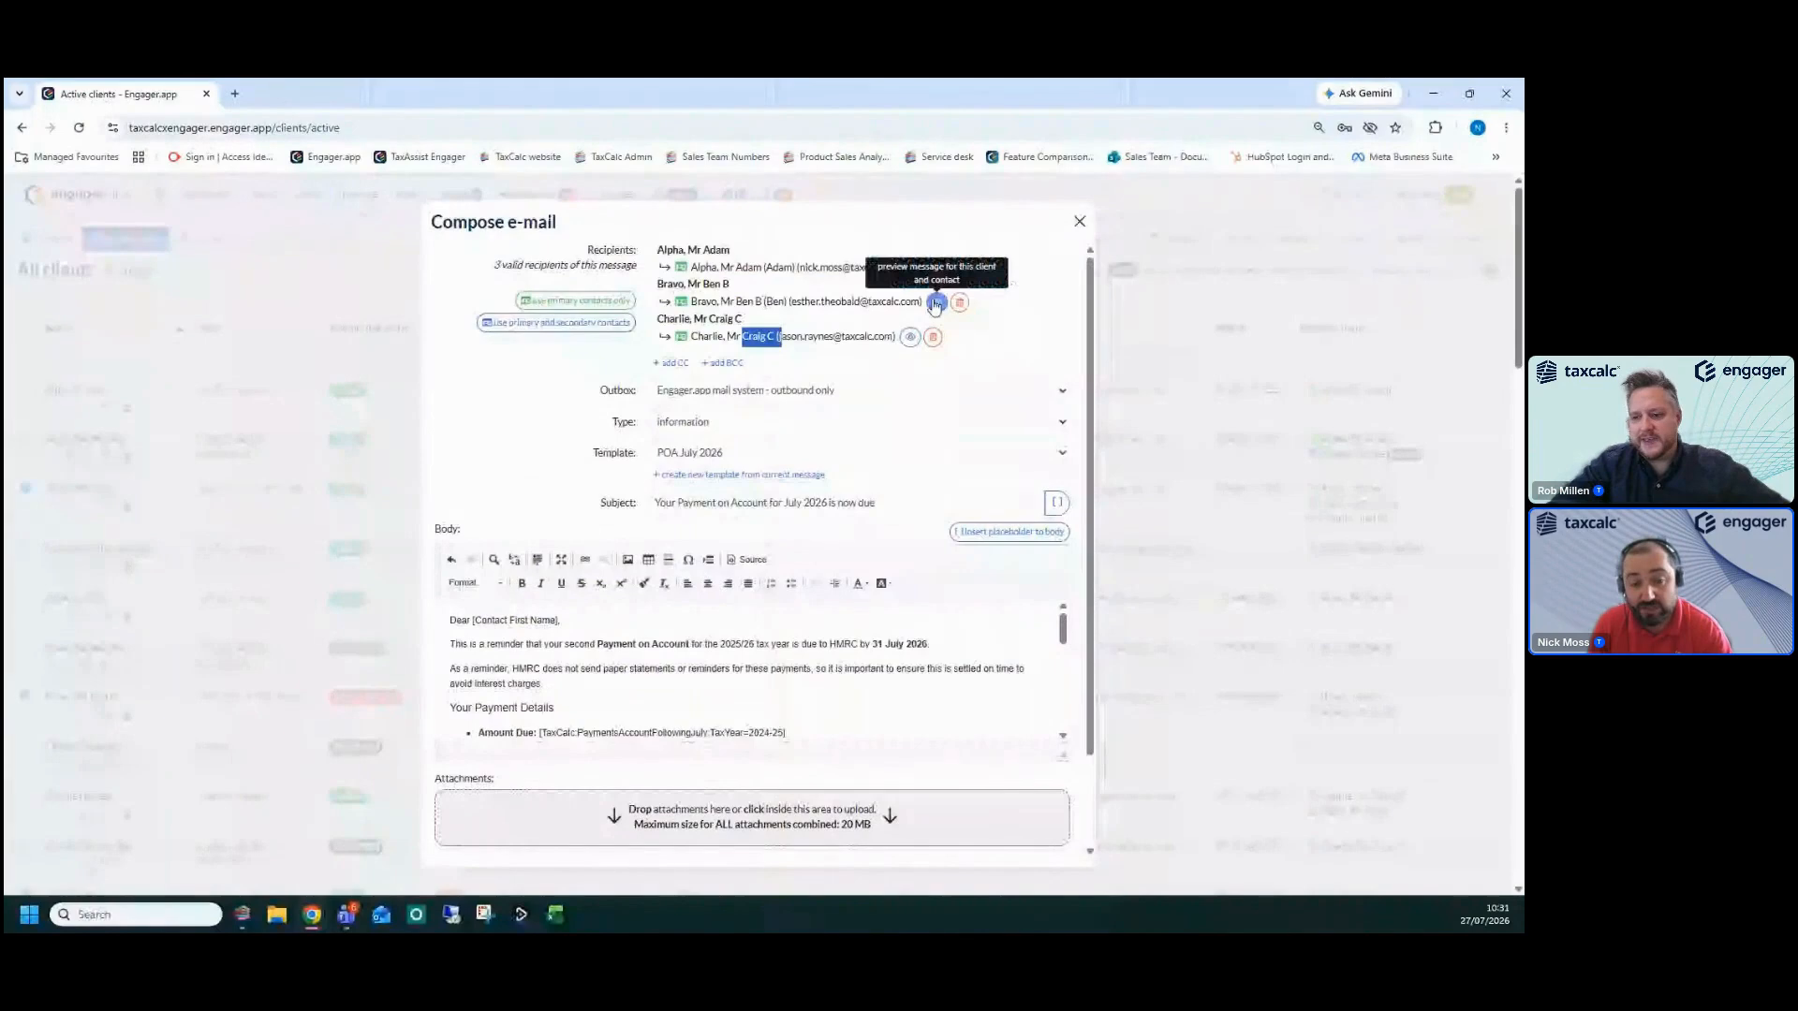
Preview the e-mail for the second recipient, check the greeting and amount due, and close the preview
{"action": "left_click", "coordinate": [935, 303]}
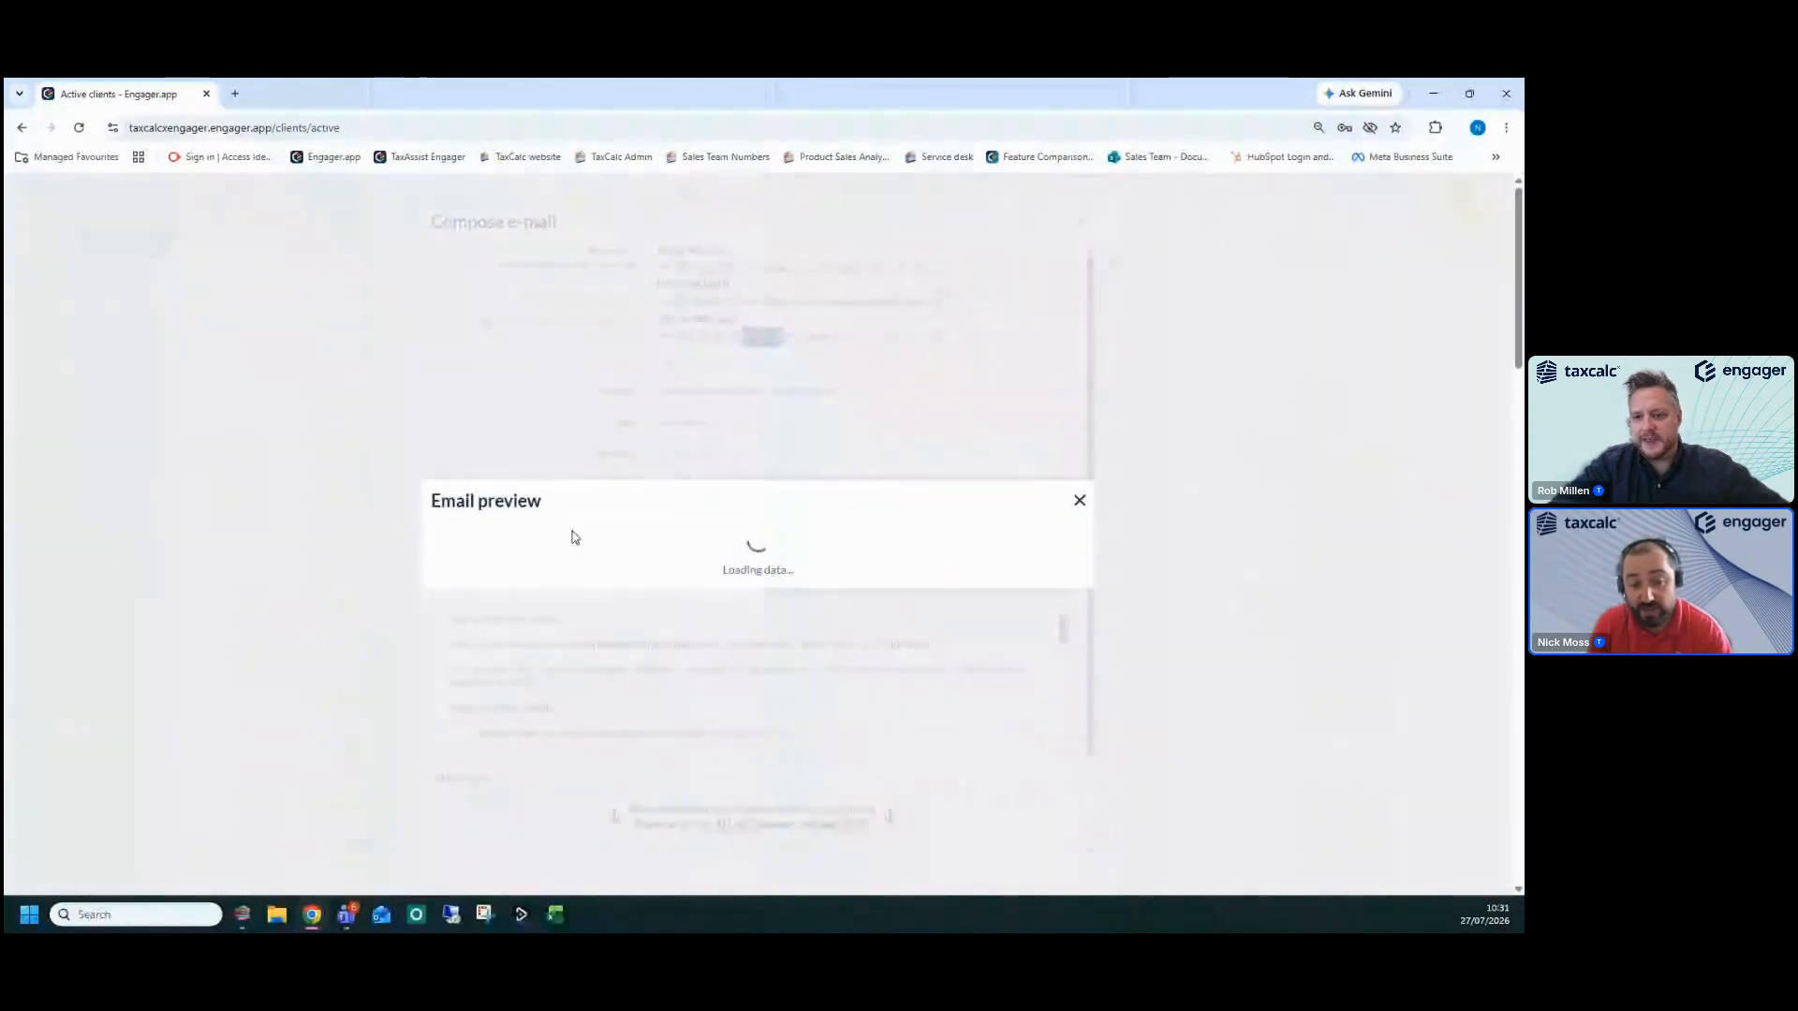
{"action": "left_click_drag", "start_coordinate": [513, 501], "coordinate": [540, 503]}
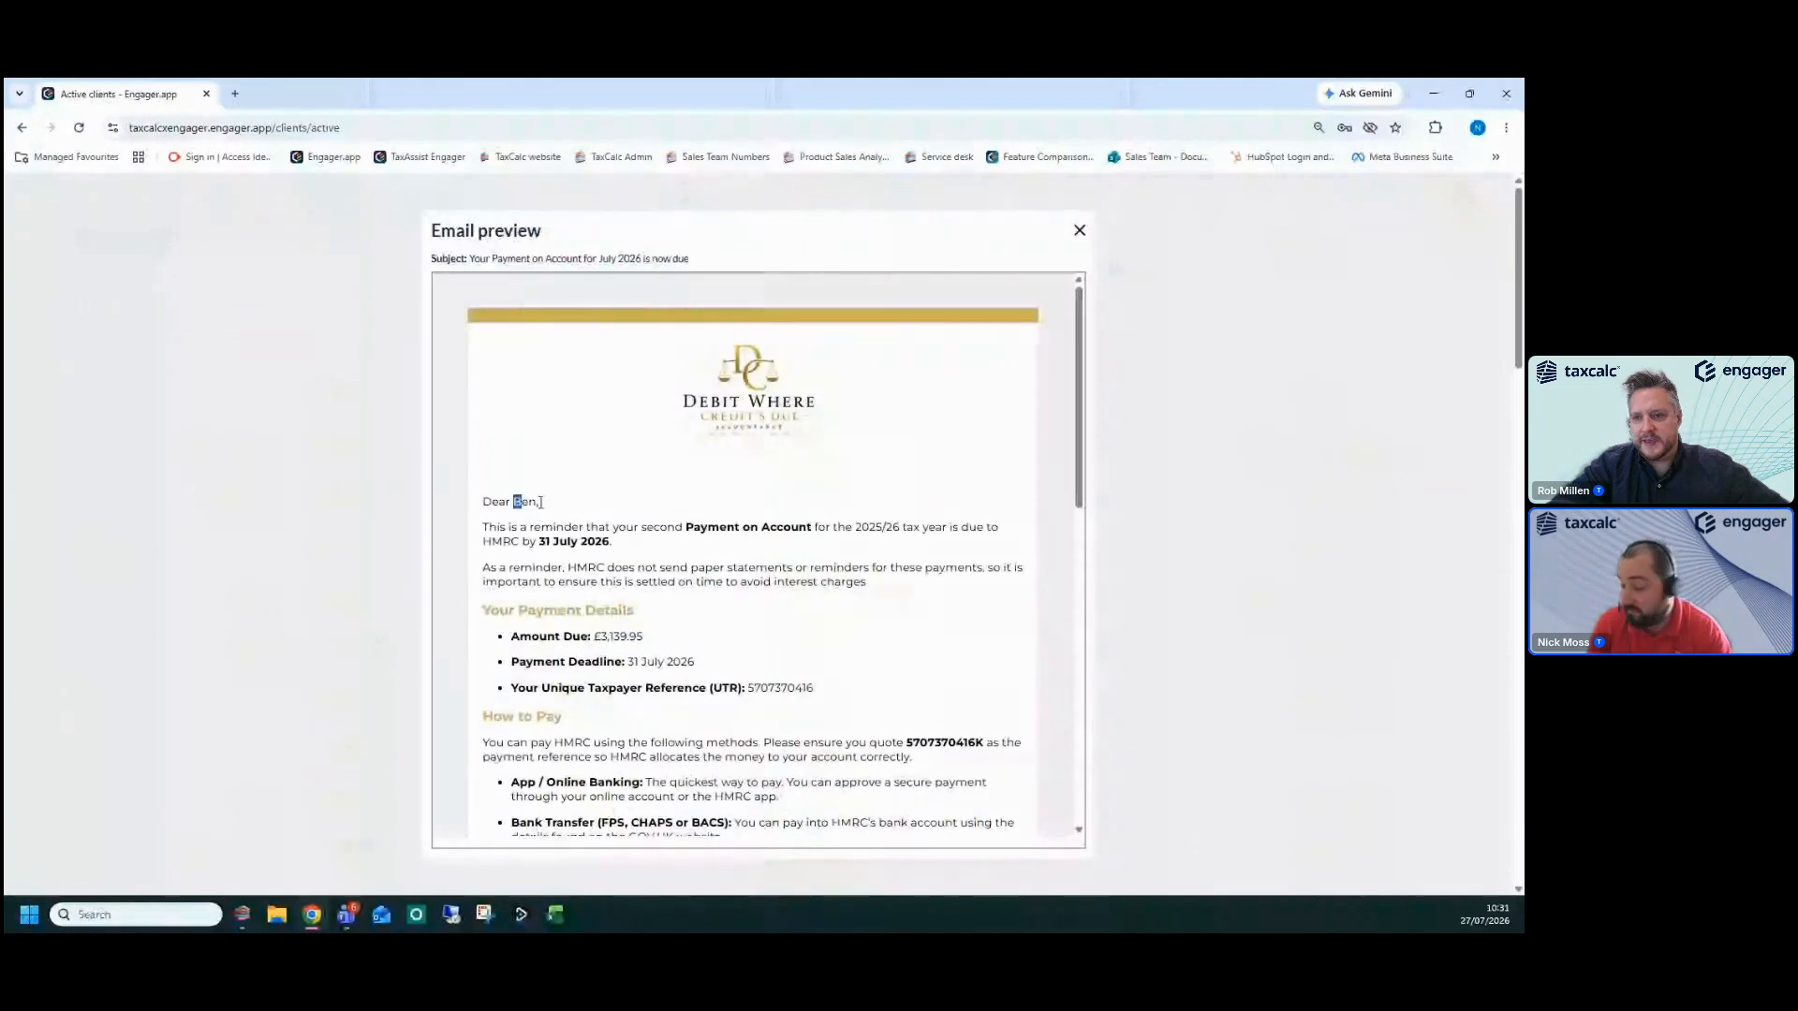
{"action": "left_click_drag", "start_coordinate": [600, 636], "coordinate": [646, 642]}
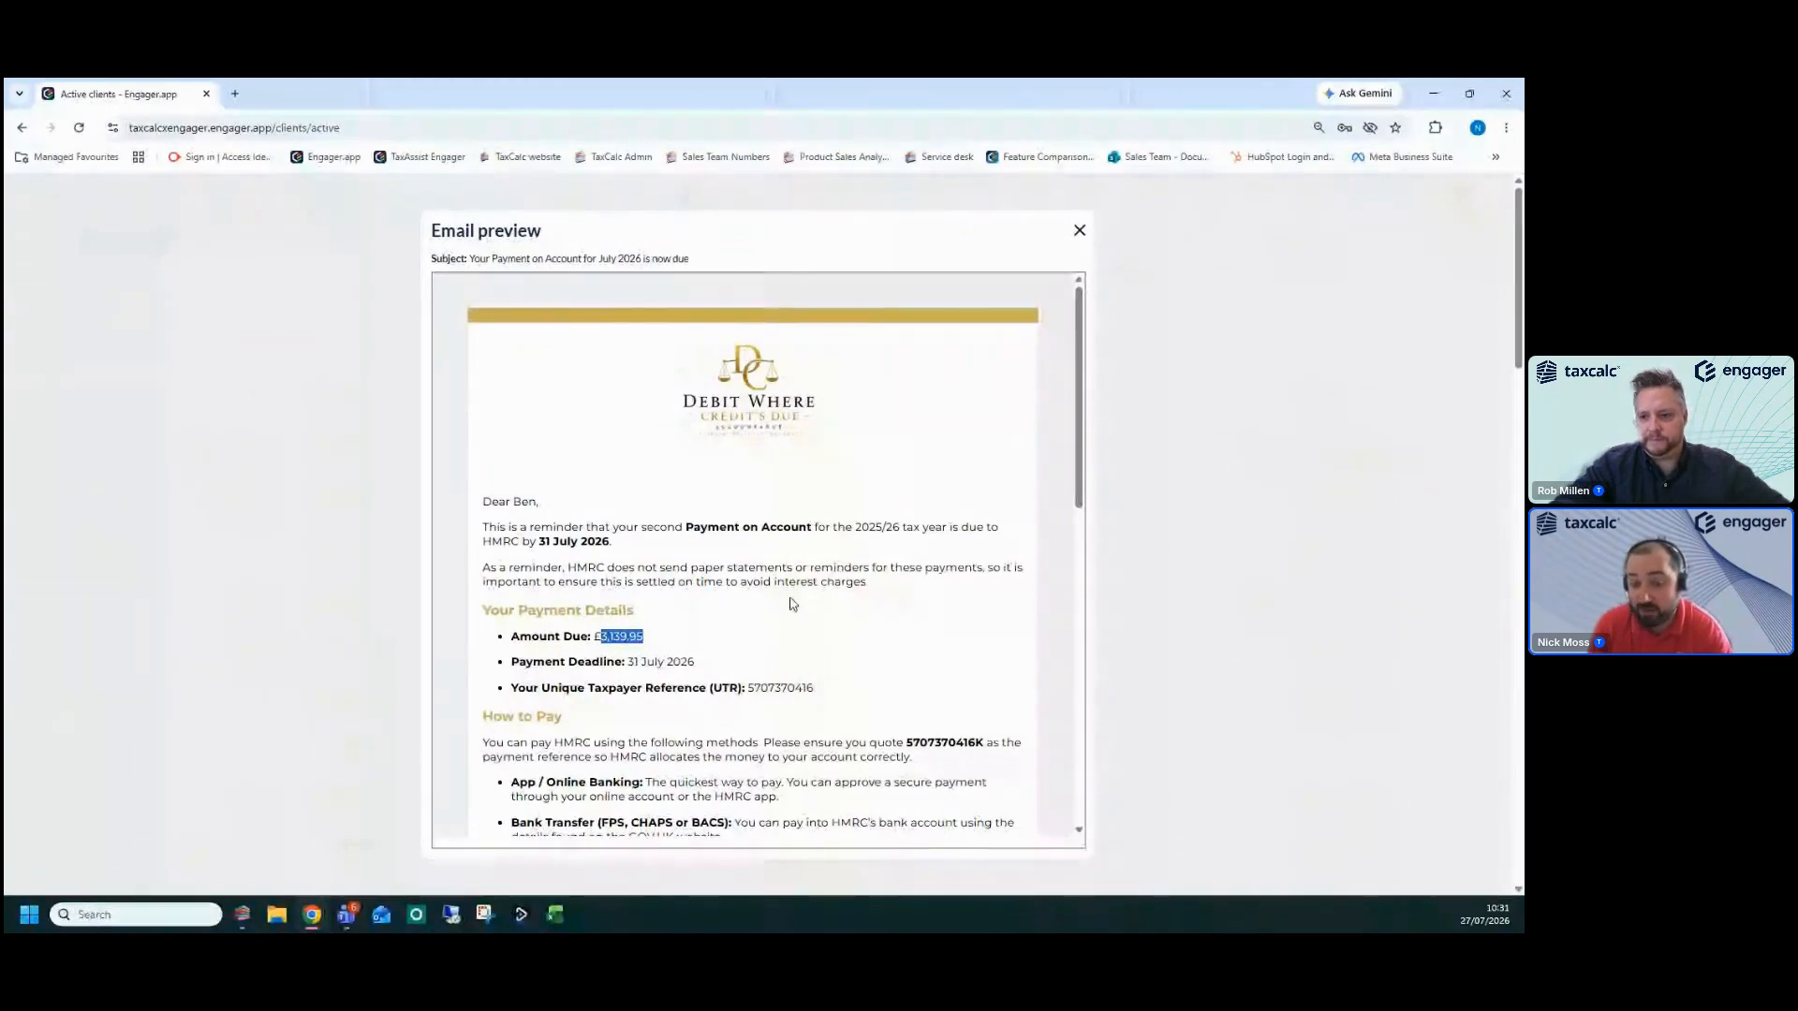
{"action": "left_click", "coordinate": [1079, 230]}
Look over the draft's placeholder text and layout options, and close the composer without sending the e-mail
{"action": "scroll", "coordinate": [759, 823], "scroll_direction": "down", "scroll_amount": 2}
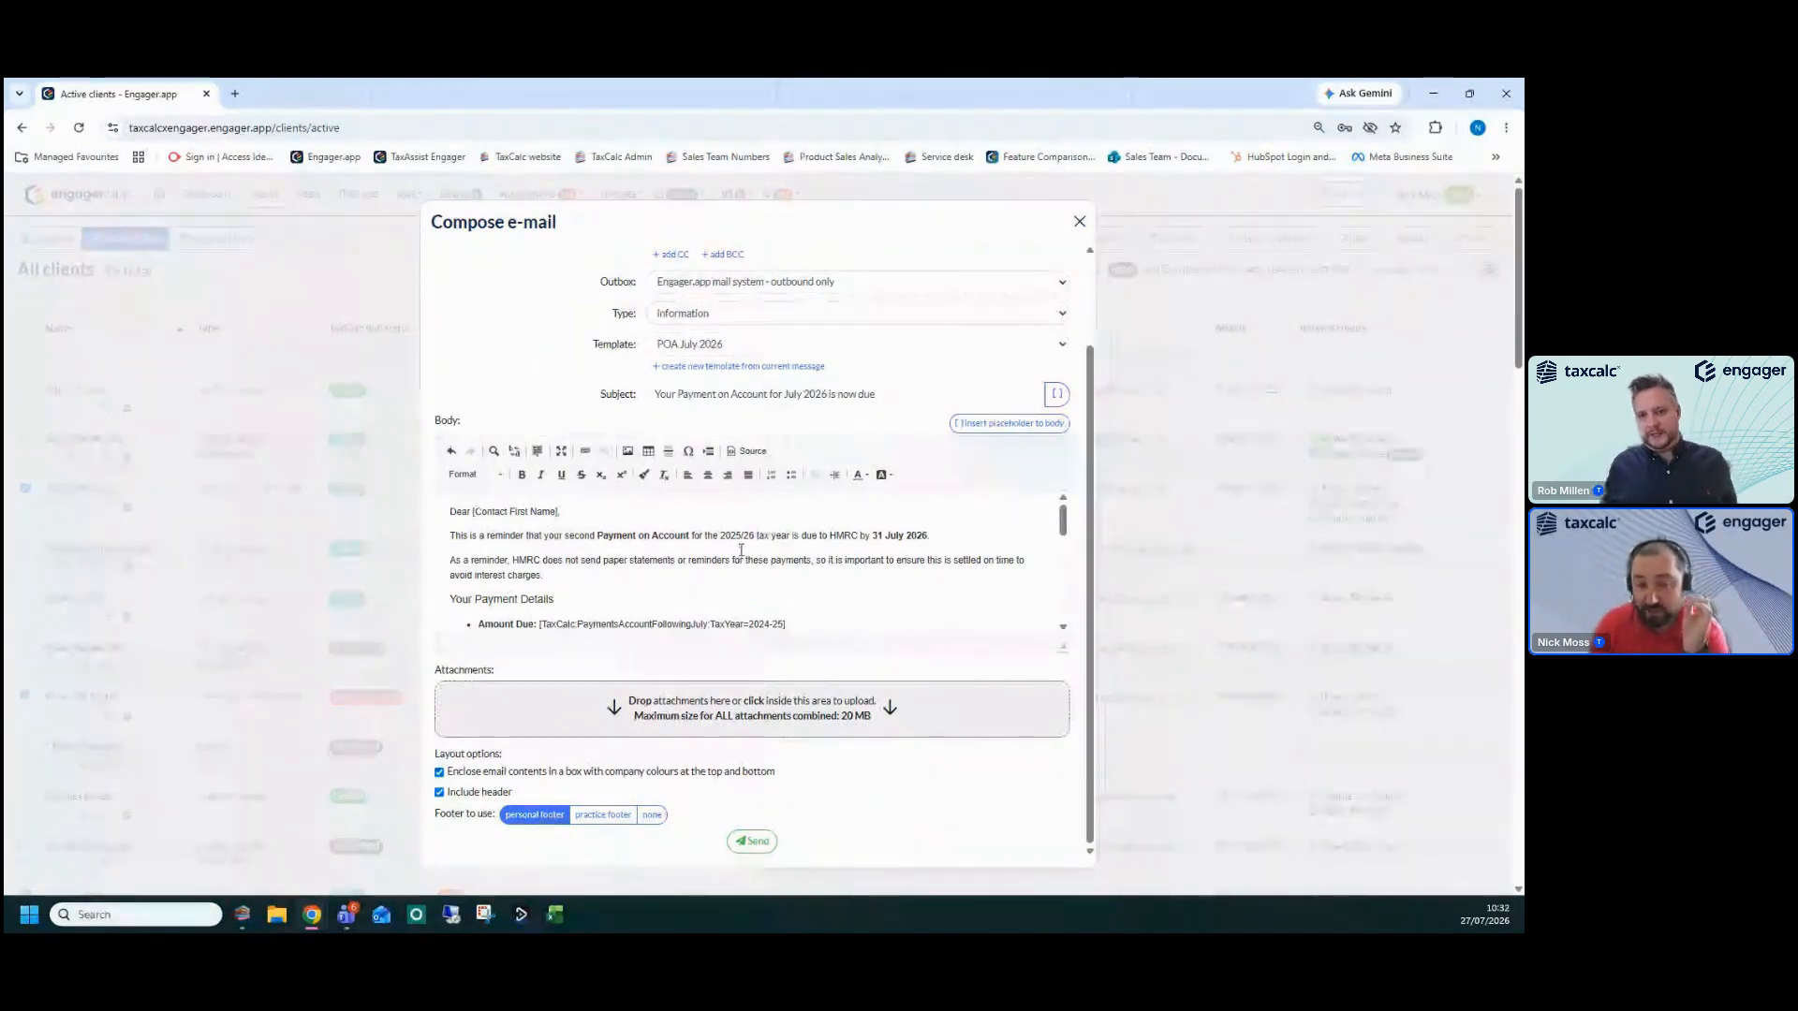
{"action": "left_click_drag", "start_coordinate": [473, 511], "coordinate": [786, 598]}
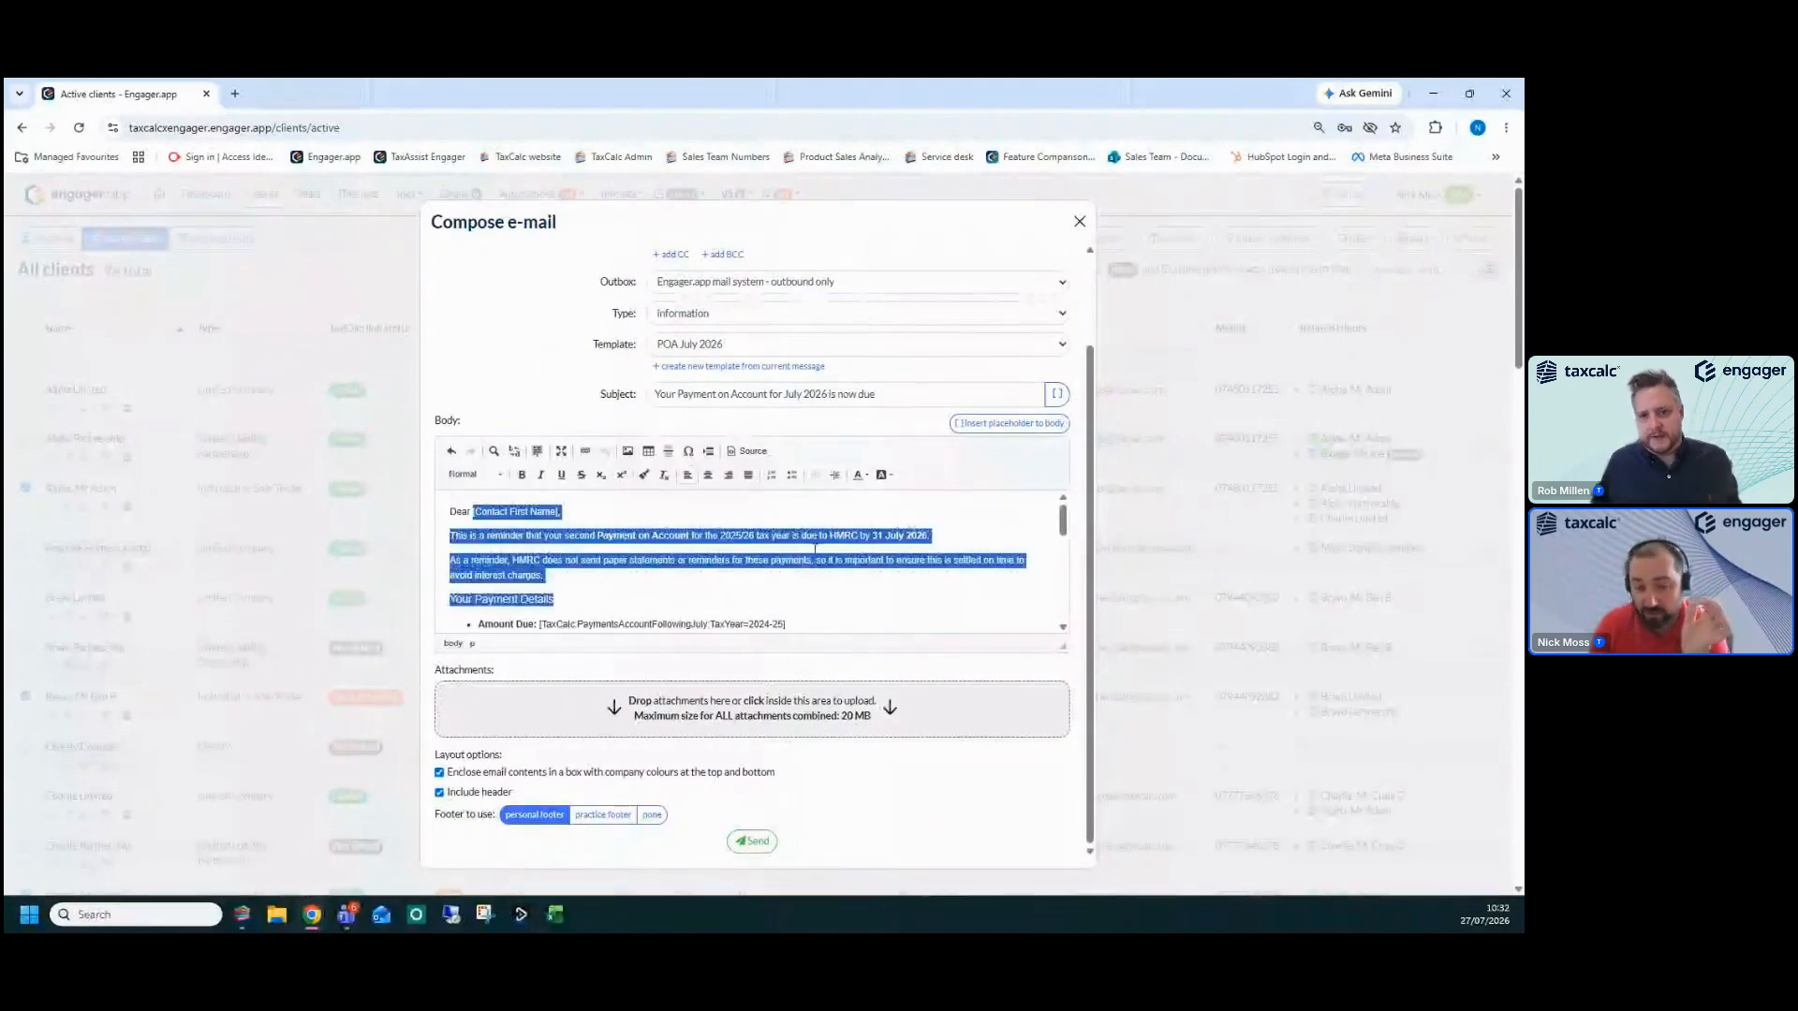
{"action": "left_click", "coordinate": [815, 558]}
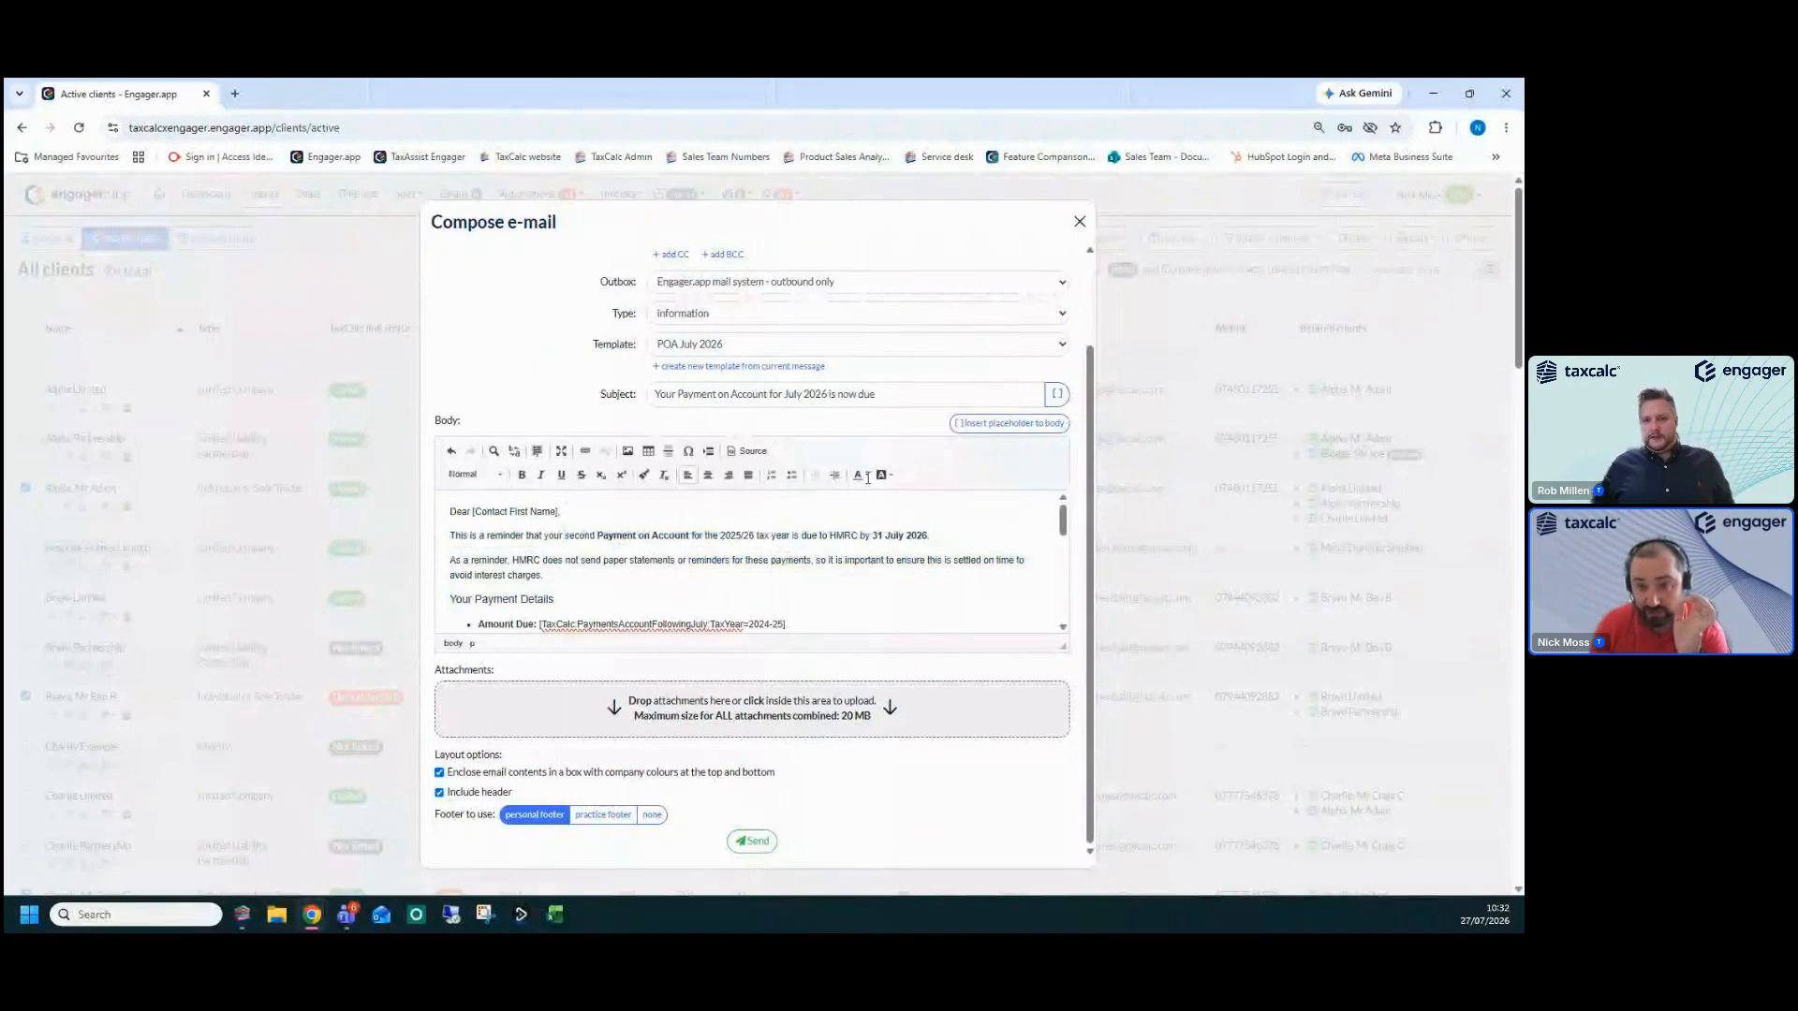
{"action": "left_click", "coordinate": [1079, 222]}
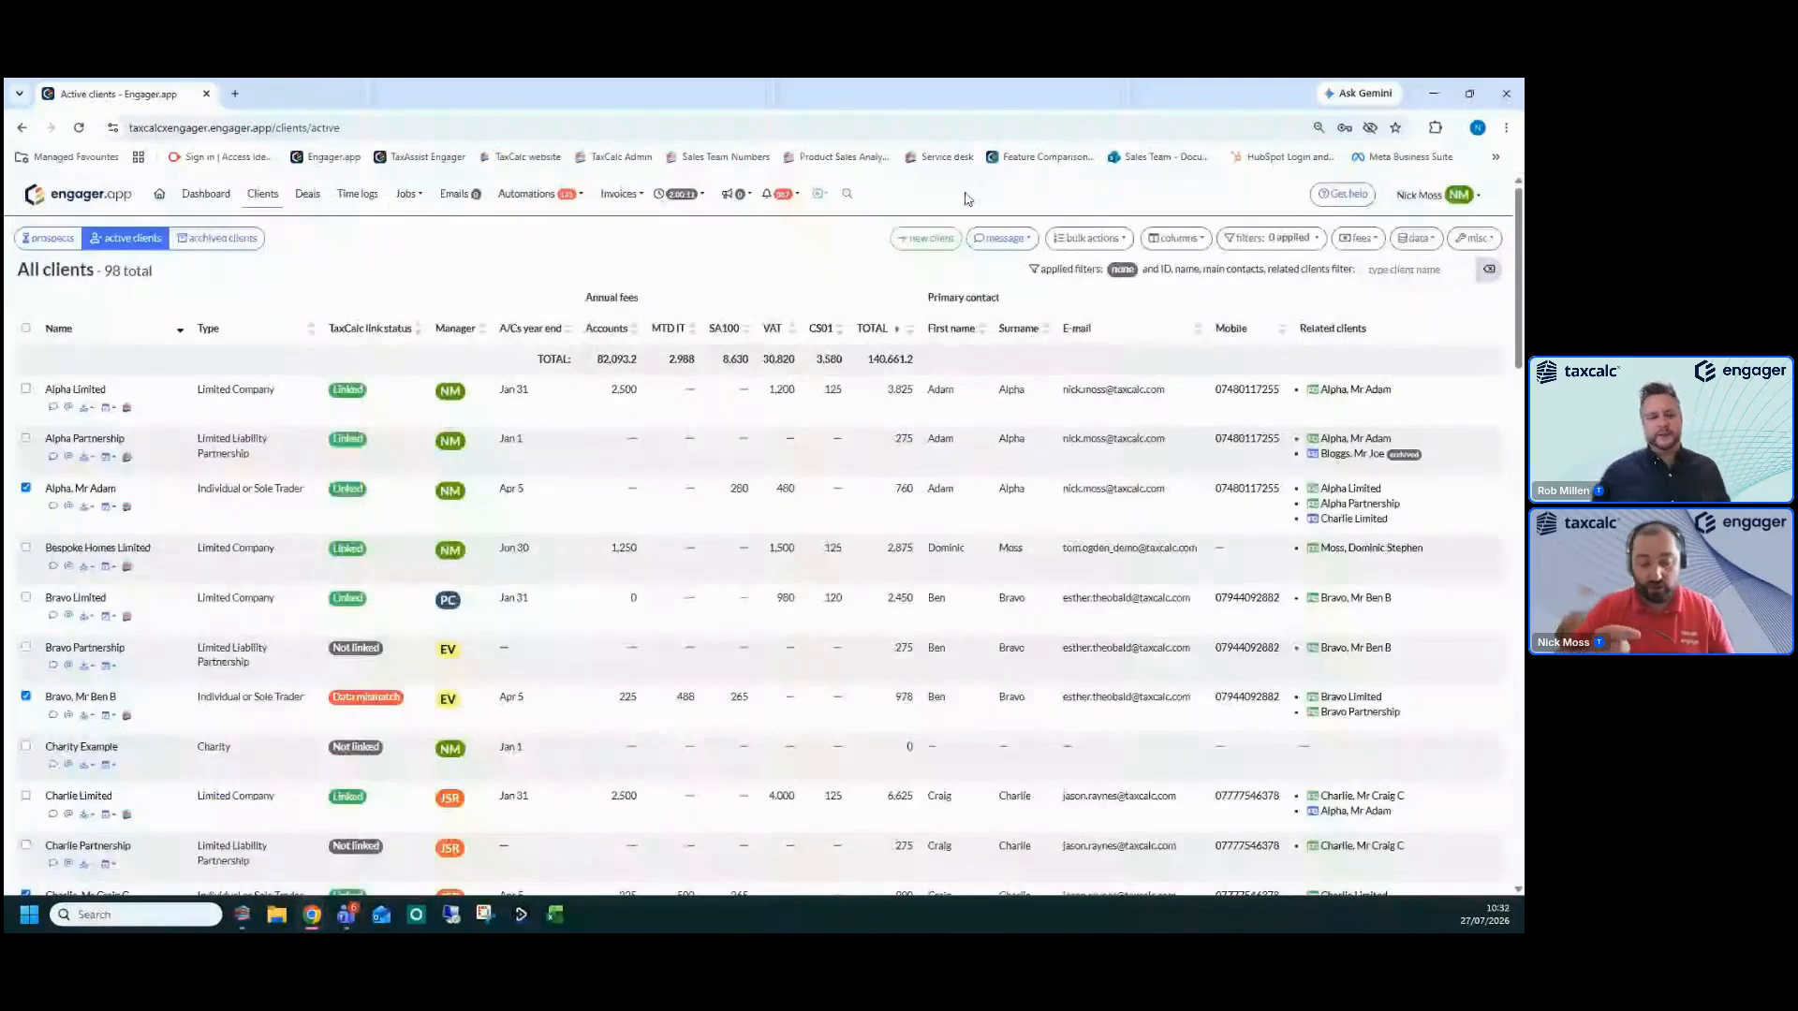
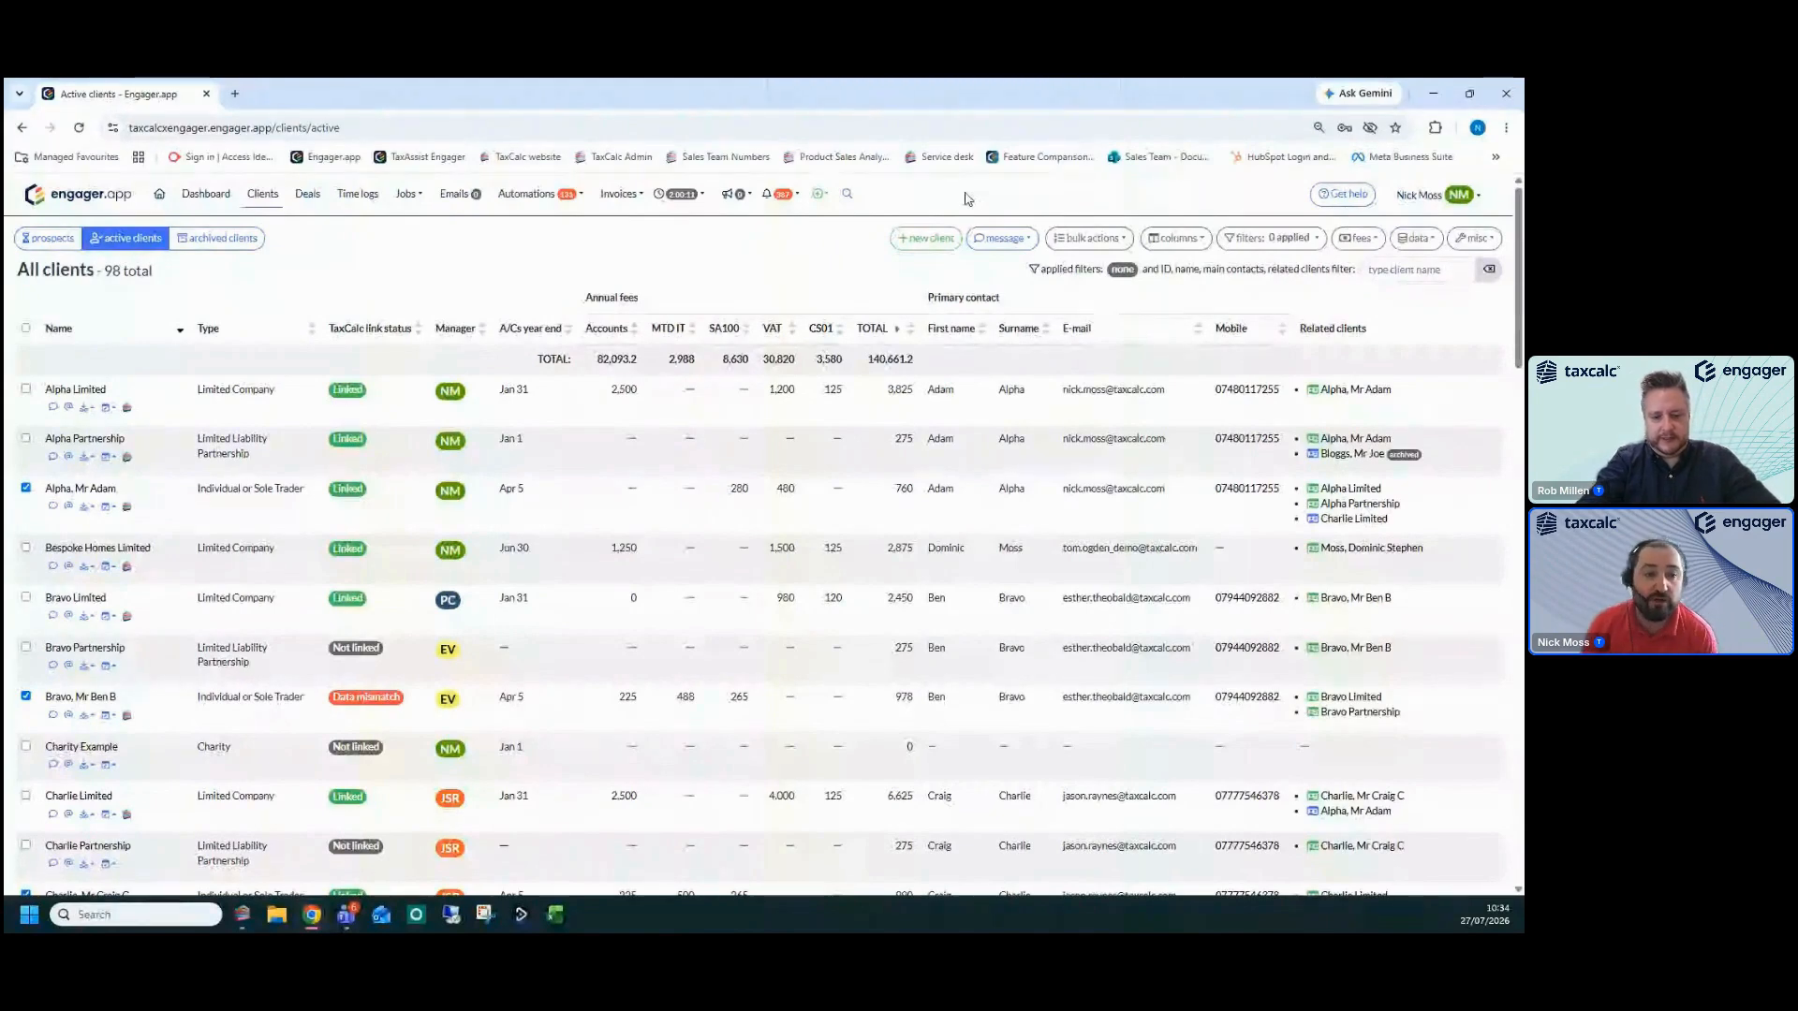
Open the saved SA100 view of the jobs board
{"action": "left_click", "coordinate": [250, 249]}
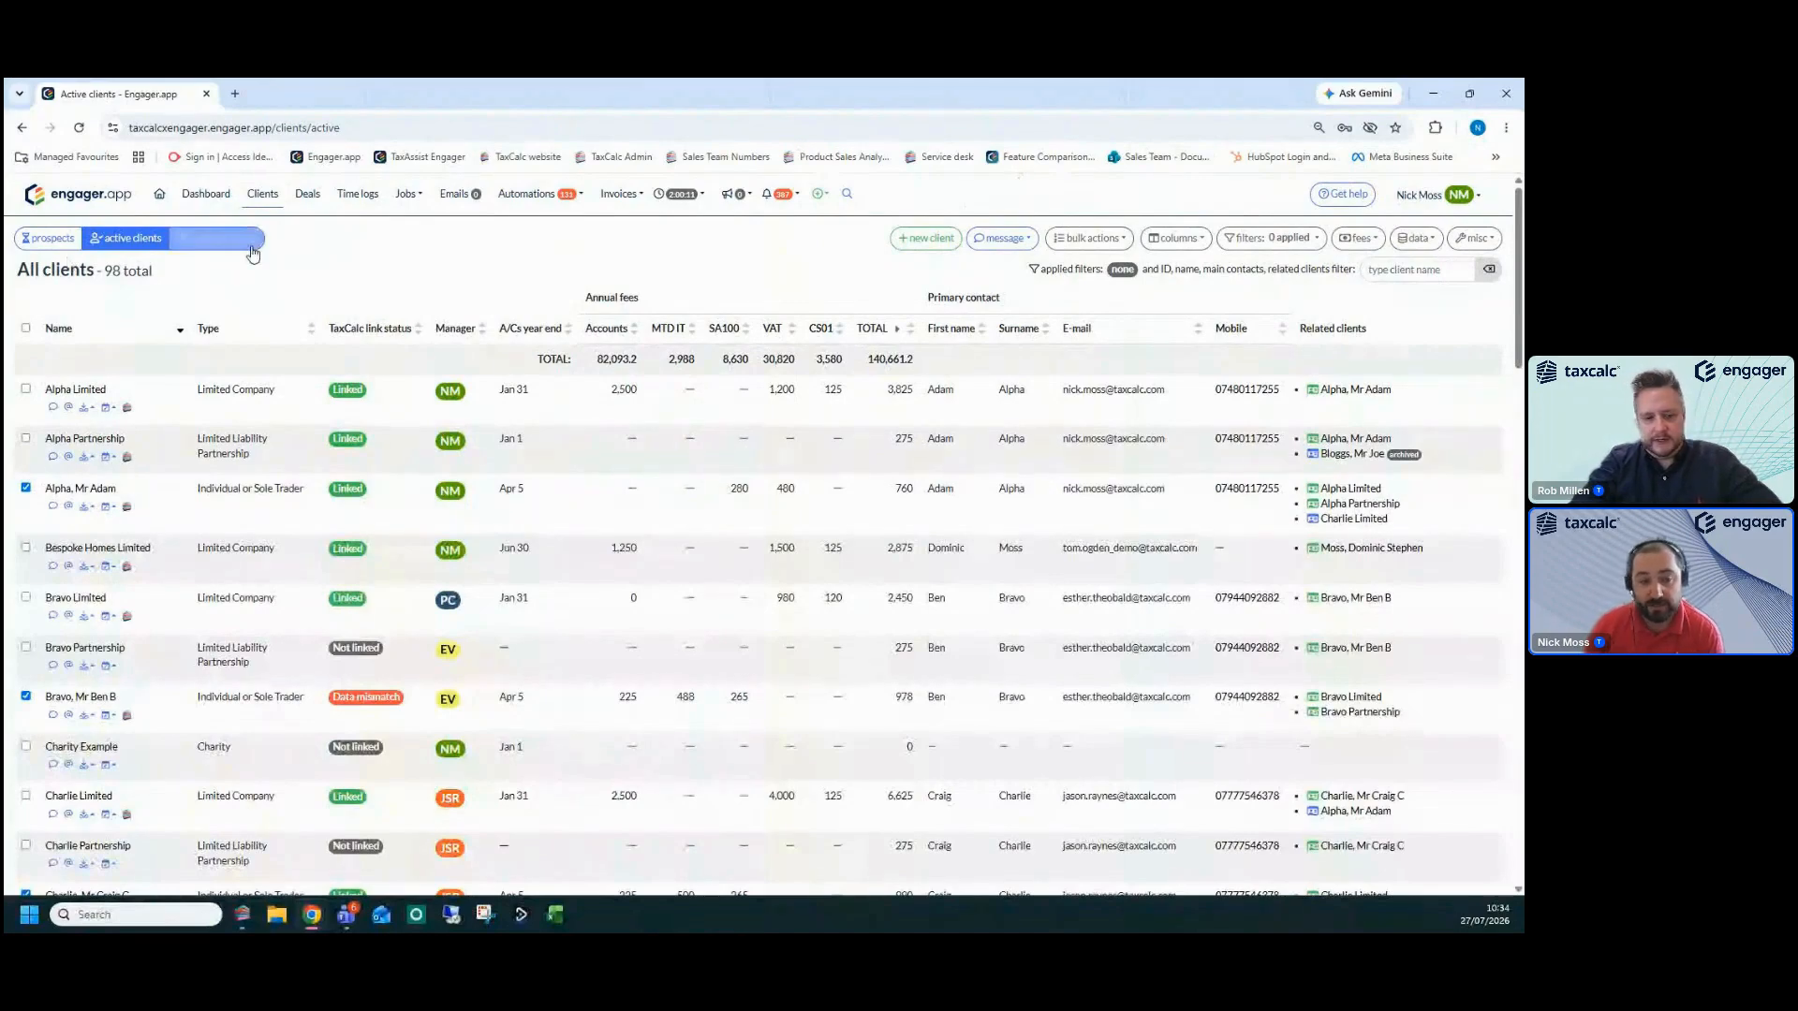
{"action": "left_click", "coordinate": [407, 194]}
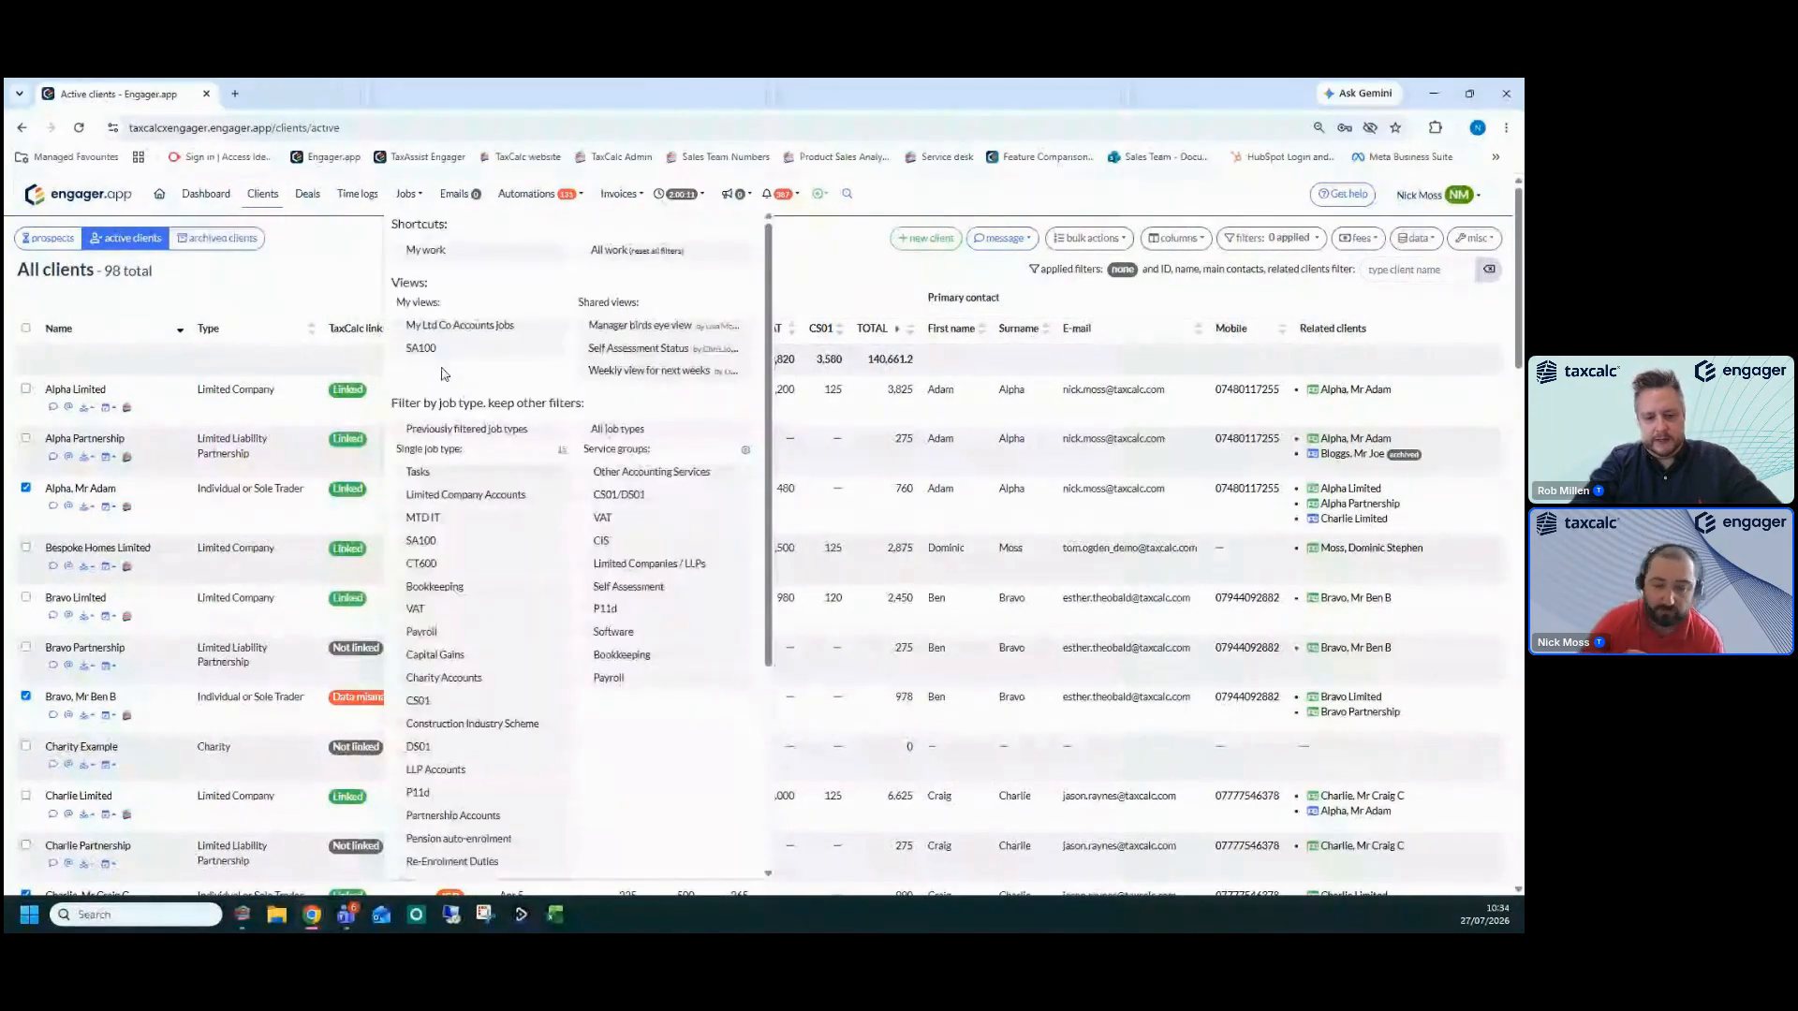
{"action": "left_click", "coordinate": [423, 349]}
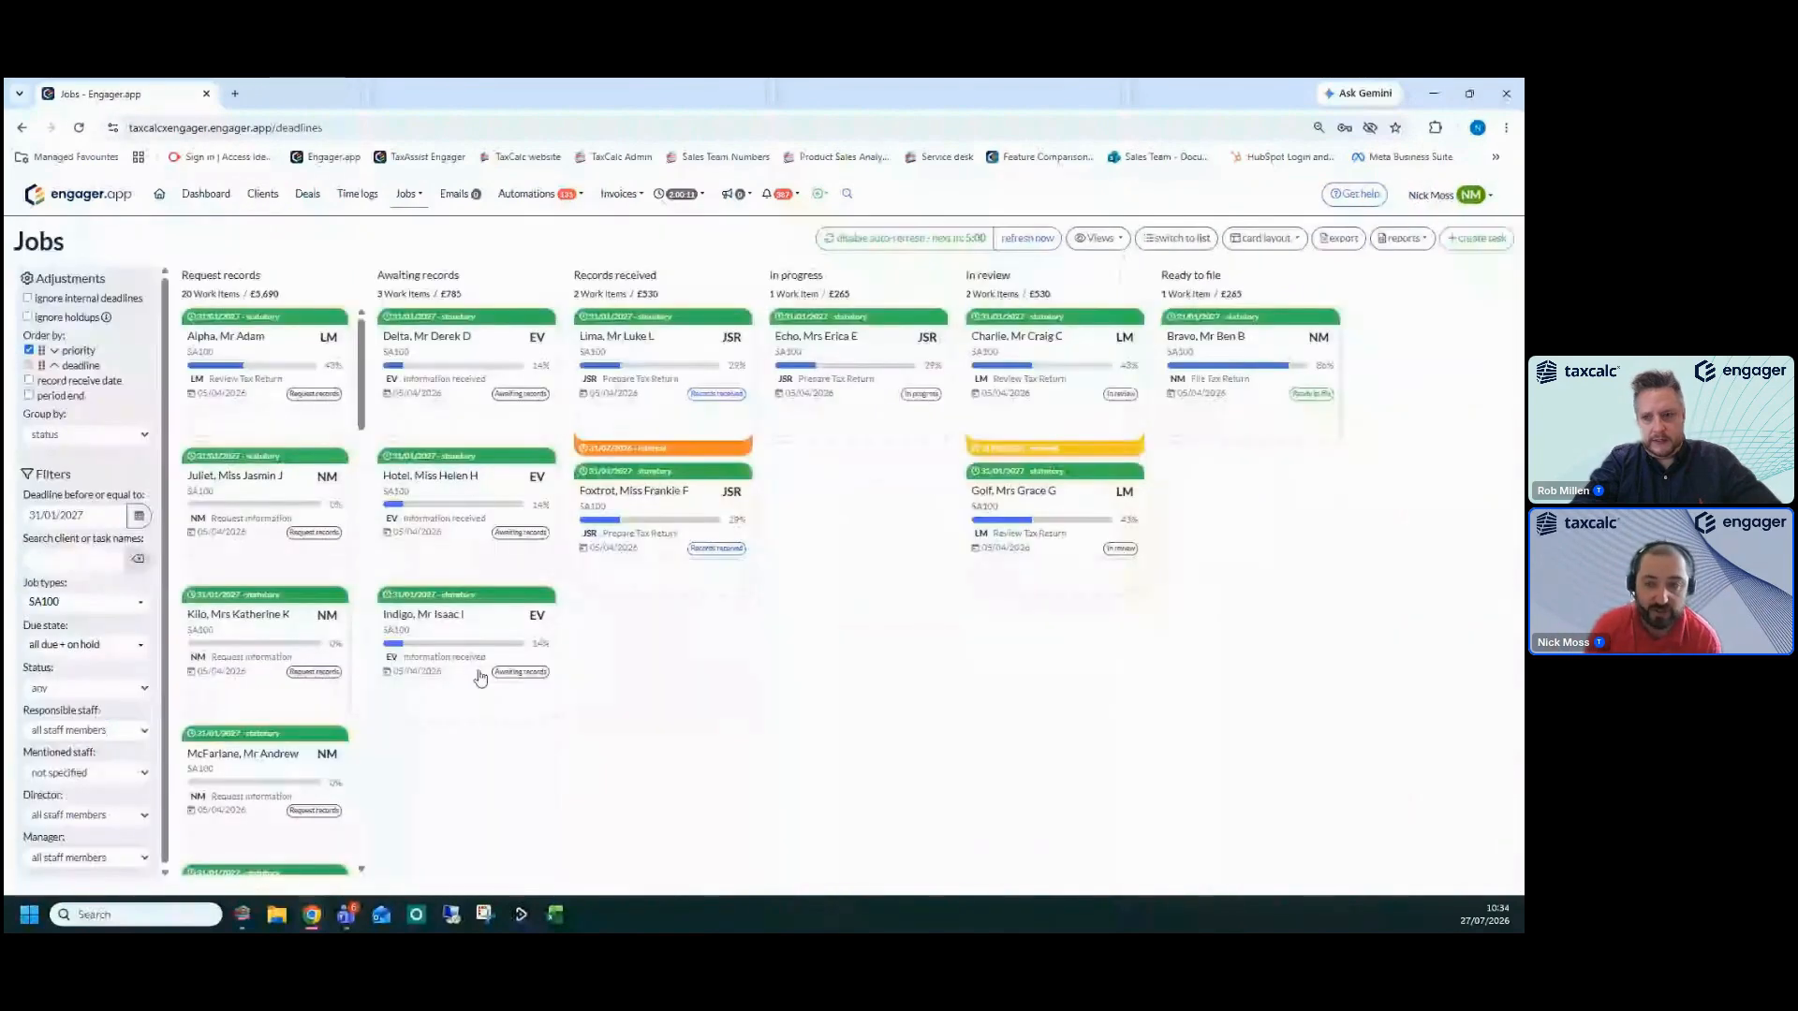
Open the SA100 job that is ready to file, check its File Tax Return phase, and close the job
{"action": "left_click", "coordinate": [1238, 387]}
{"action": "triple_click", "coordinate": [506, 761]}
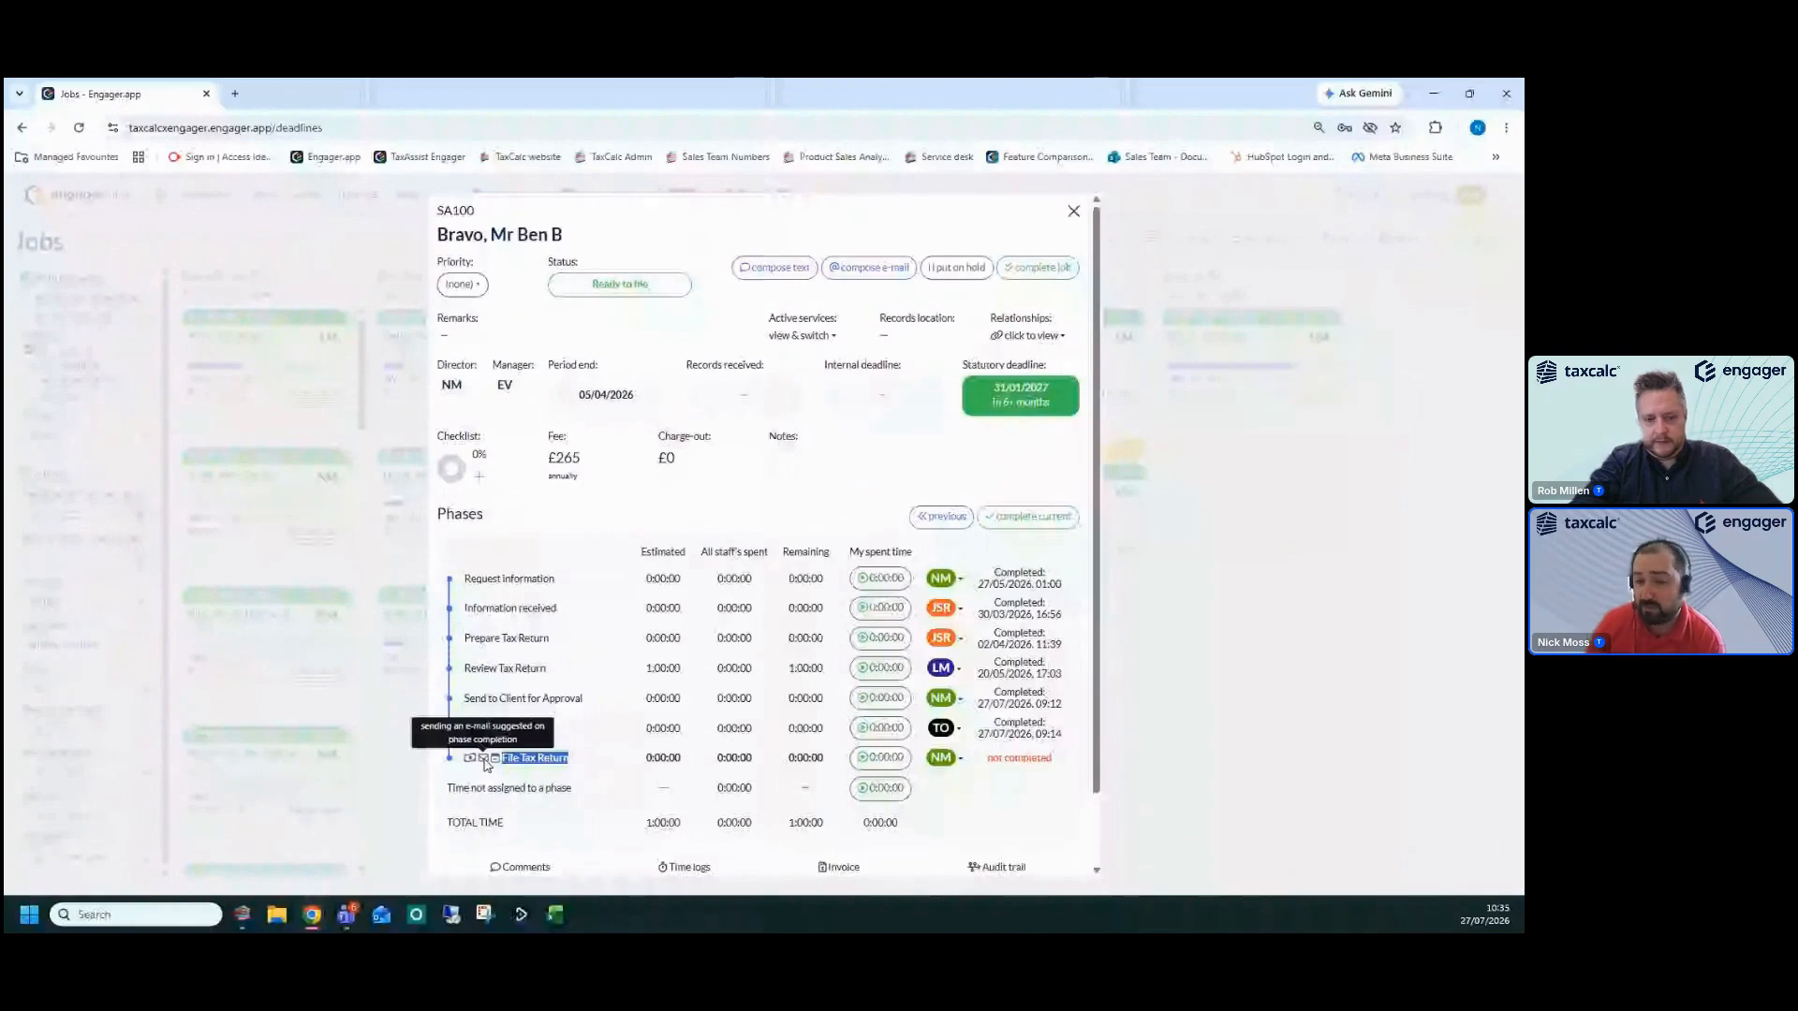
{"action": "left_click", "coordinate": [571, 763]}
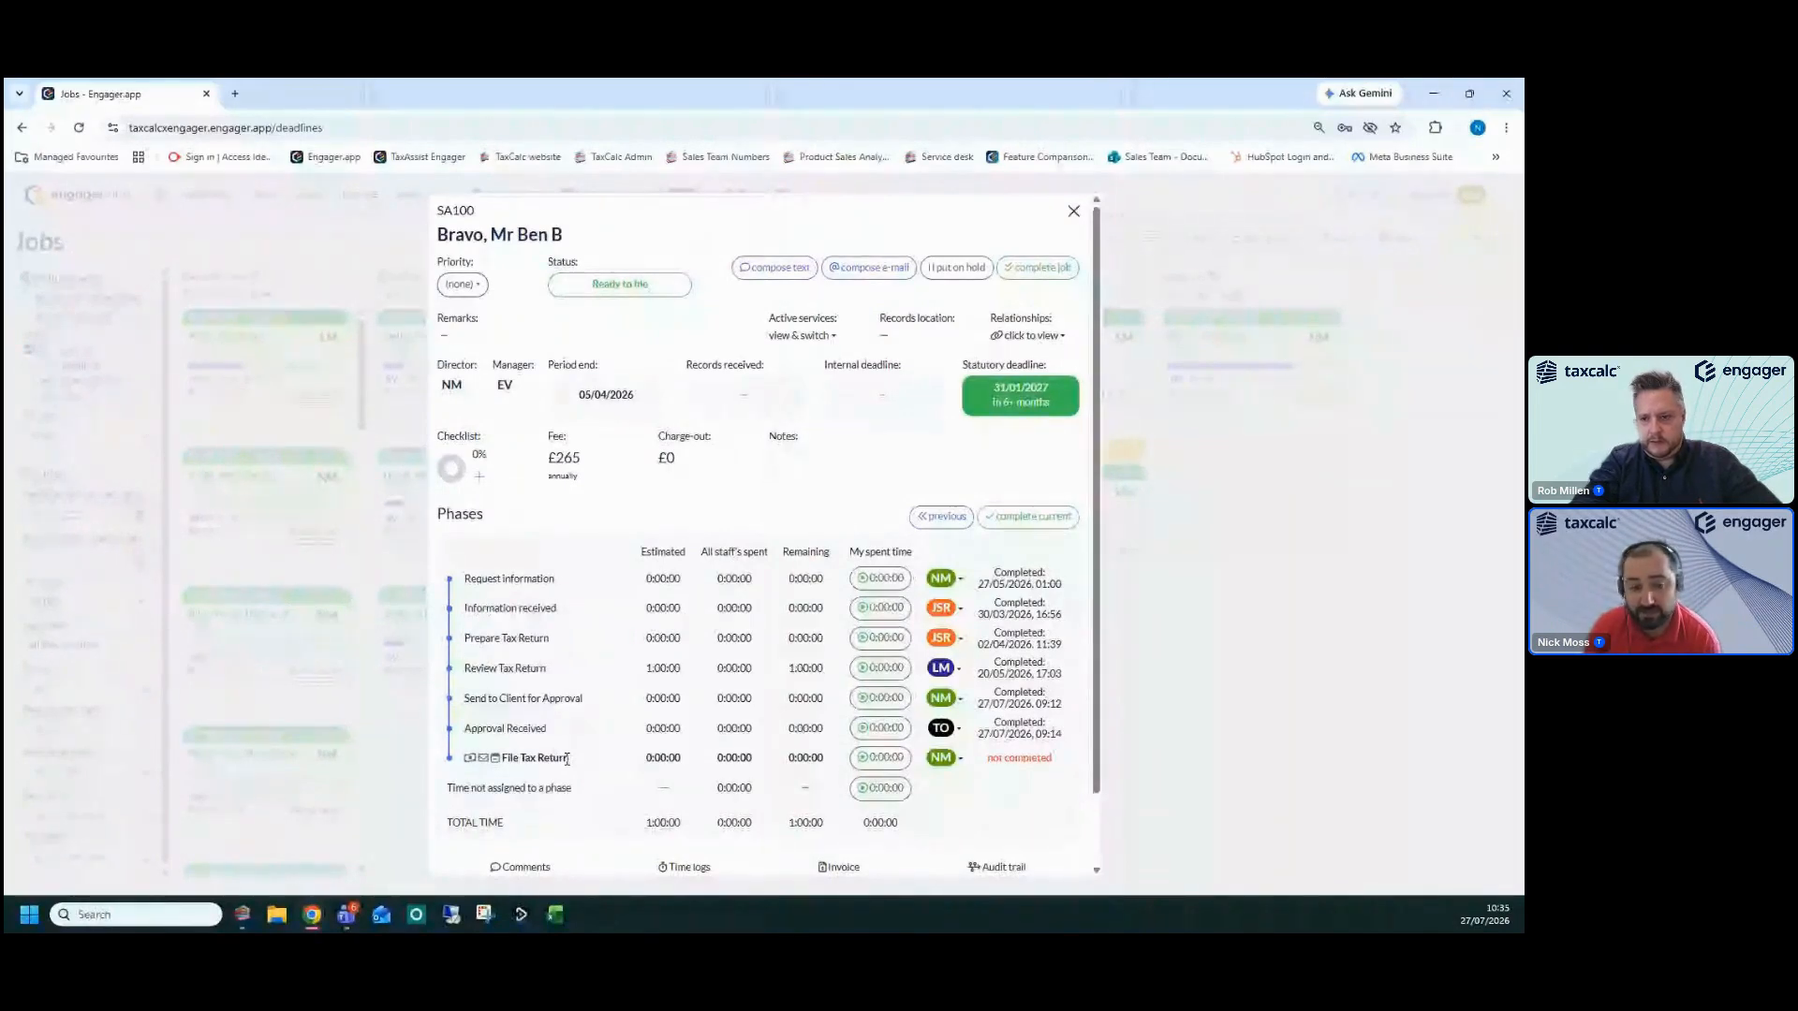
{"action": "left_click", "coordinate": [1074, 212]}
Open the message templates in the settings and bring up the Confirmation of filing SA100 template for editing
{"action": "left_click", "coordinate": [1432, 195]}
{"action": "left_click", "coordinate": [1416, 230]}
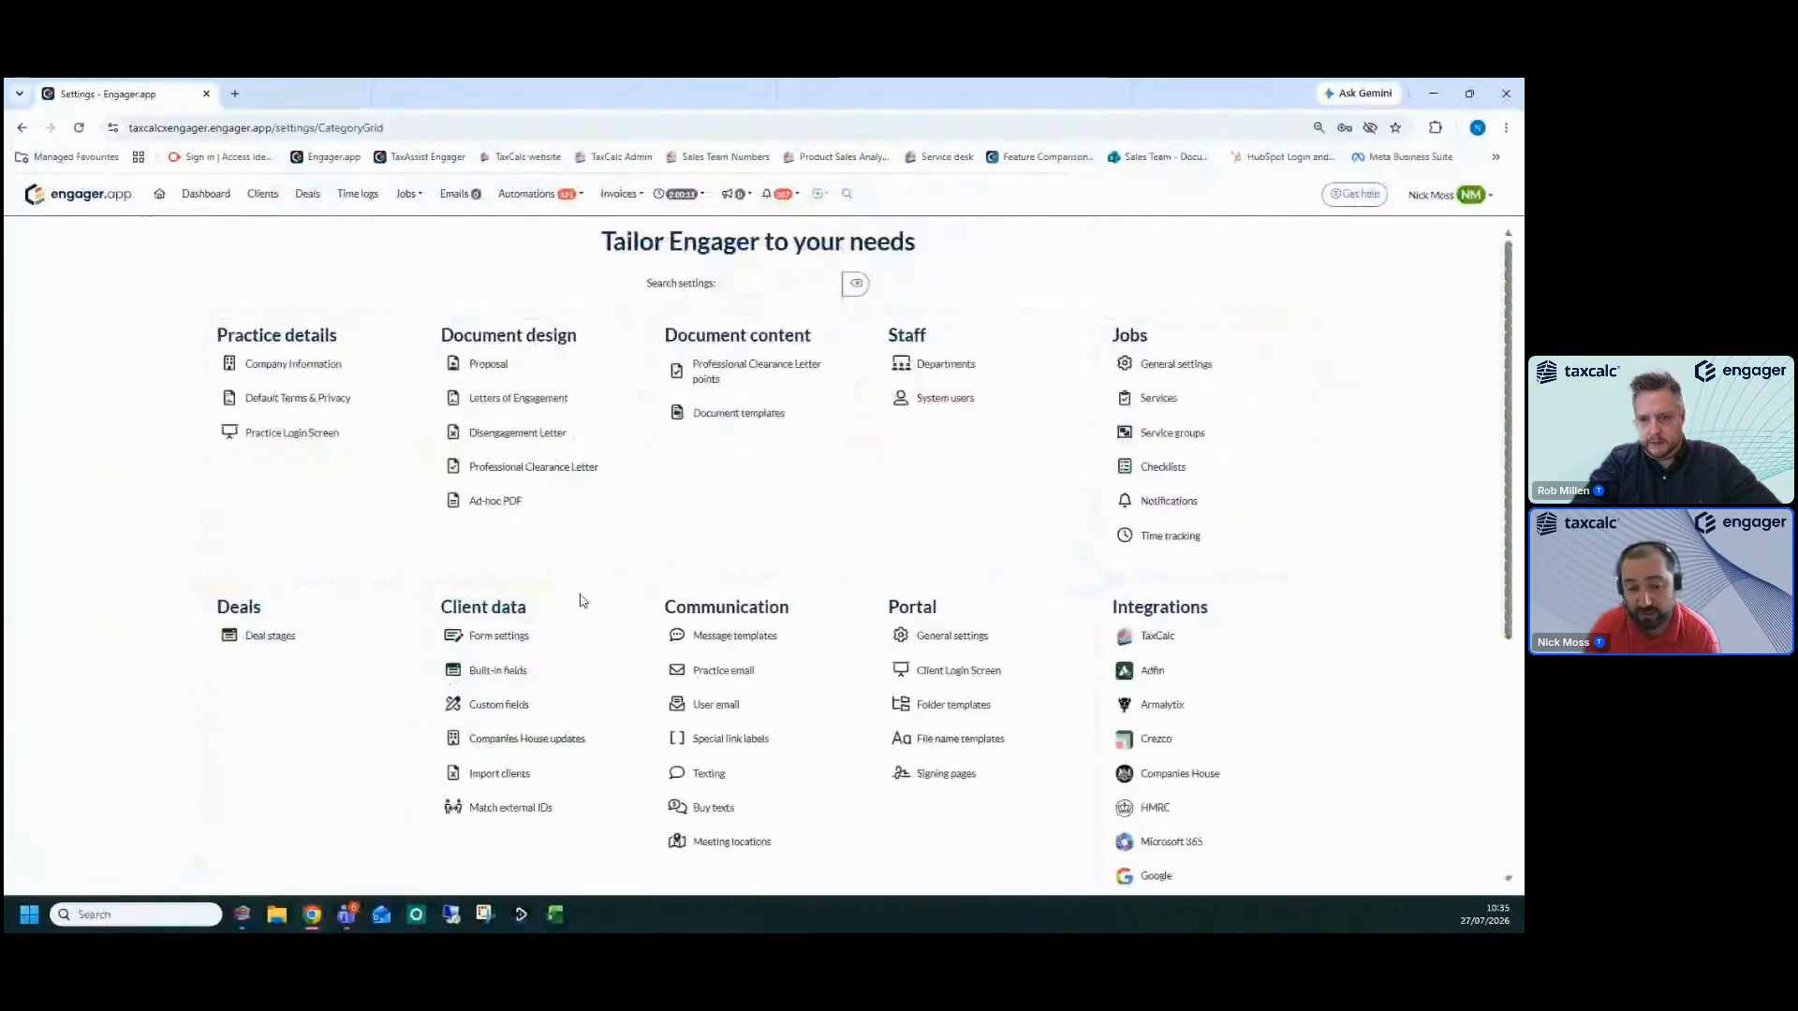
{"action": "left_click", "coordinate": [733, 637]}
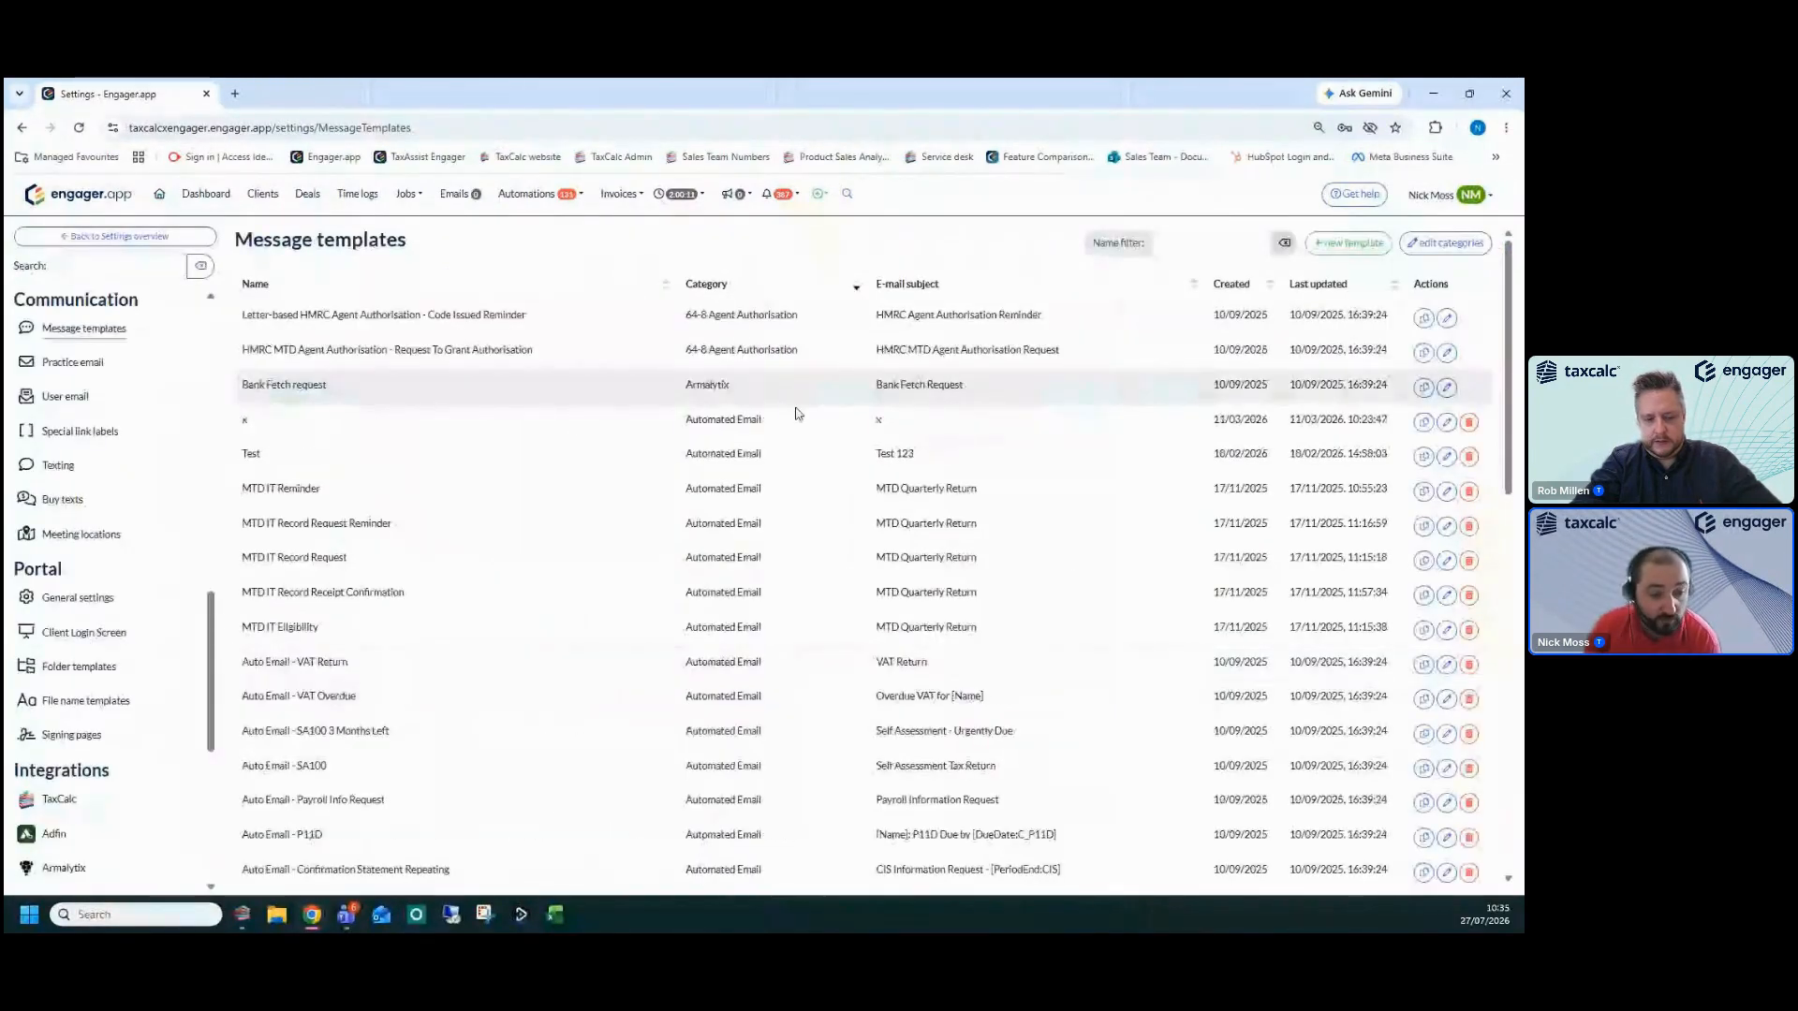
{"action": "scroll", "coordinate": [415, 691], "scroll_direction": "down", "scroll_amount": 10}
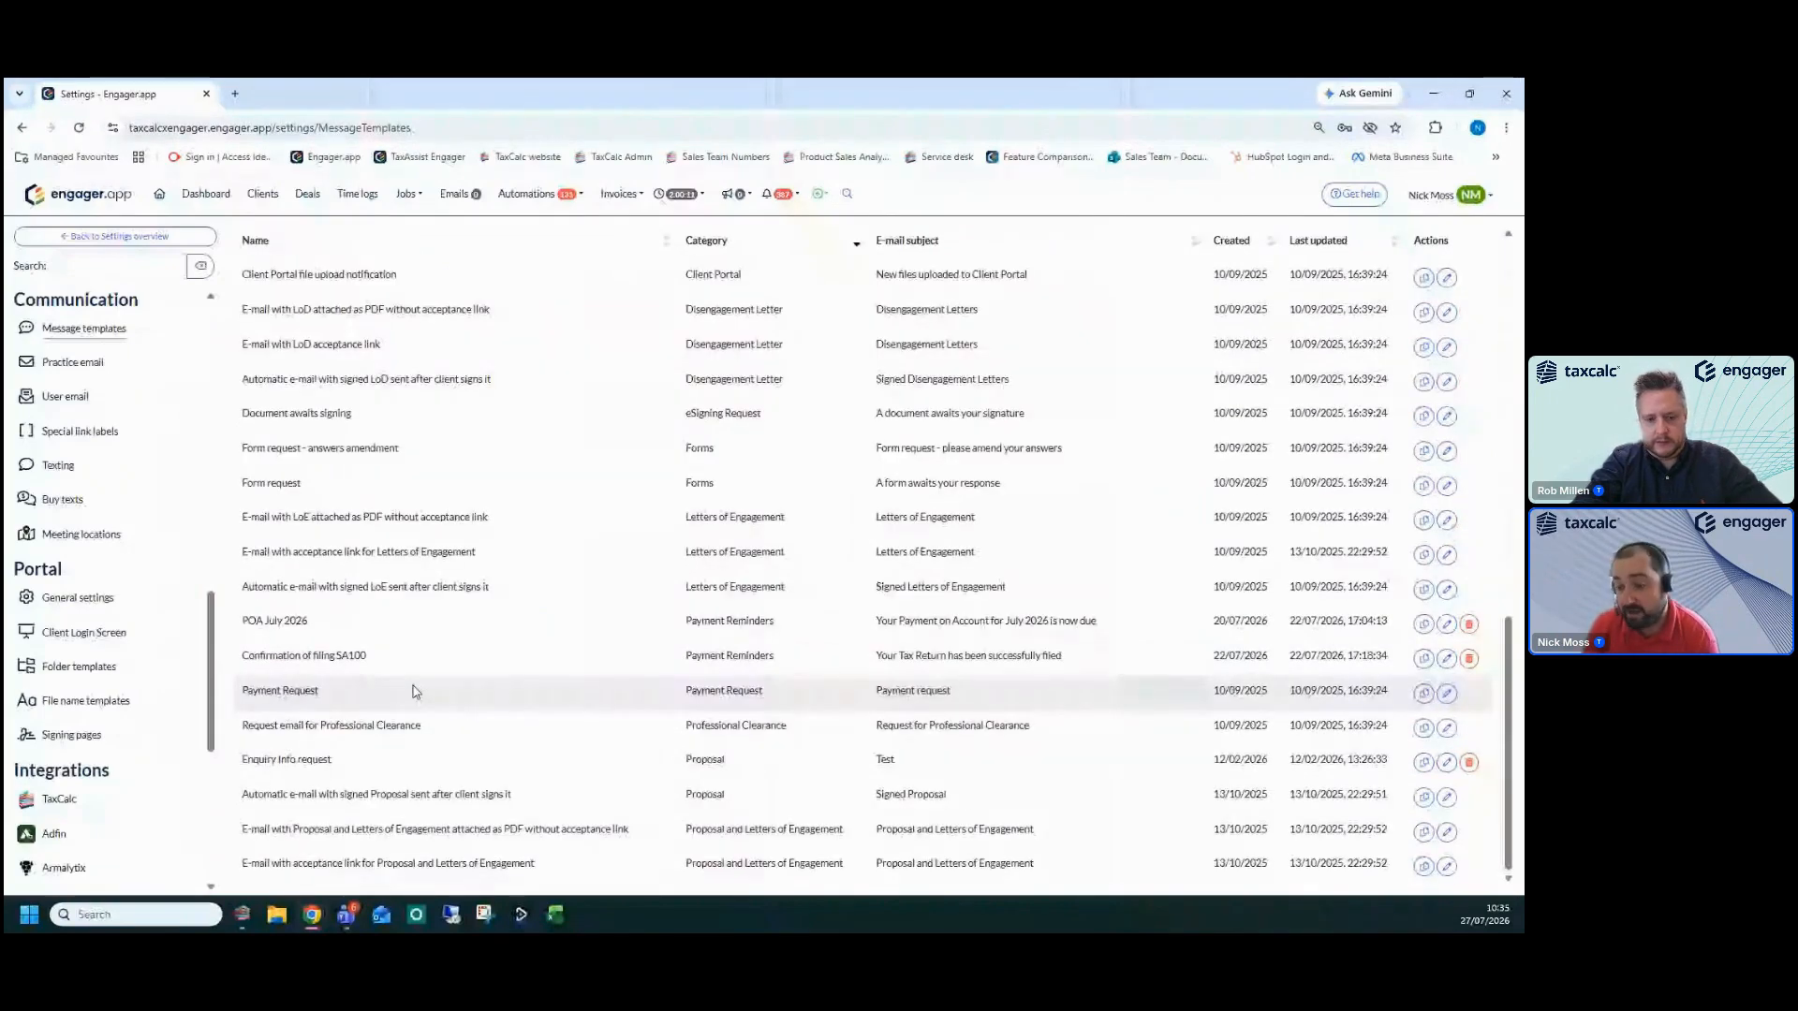
{"action": "triple_click", "coordinate": [374, 655]}
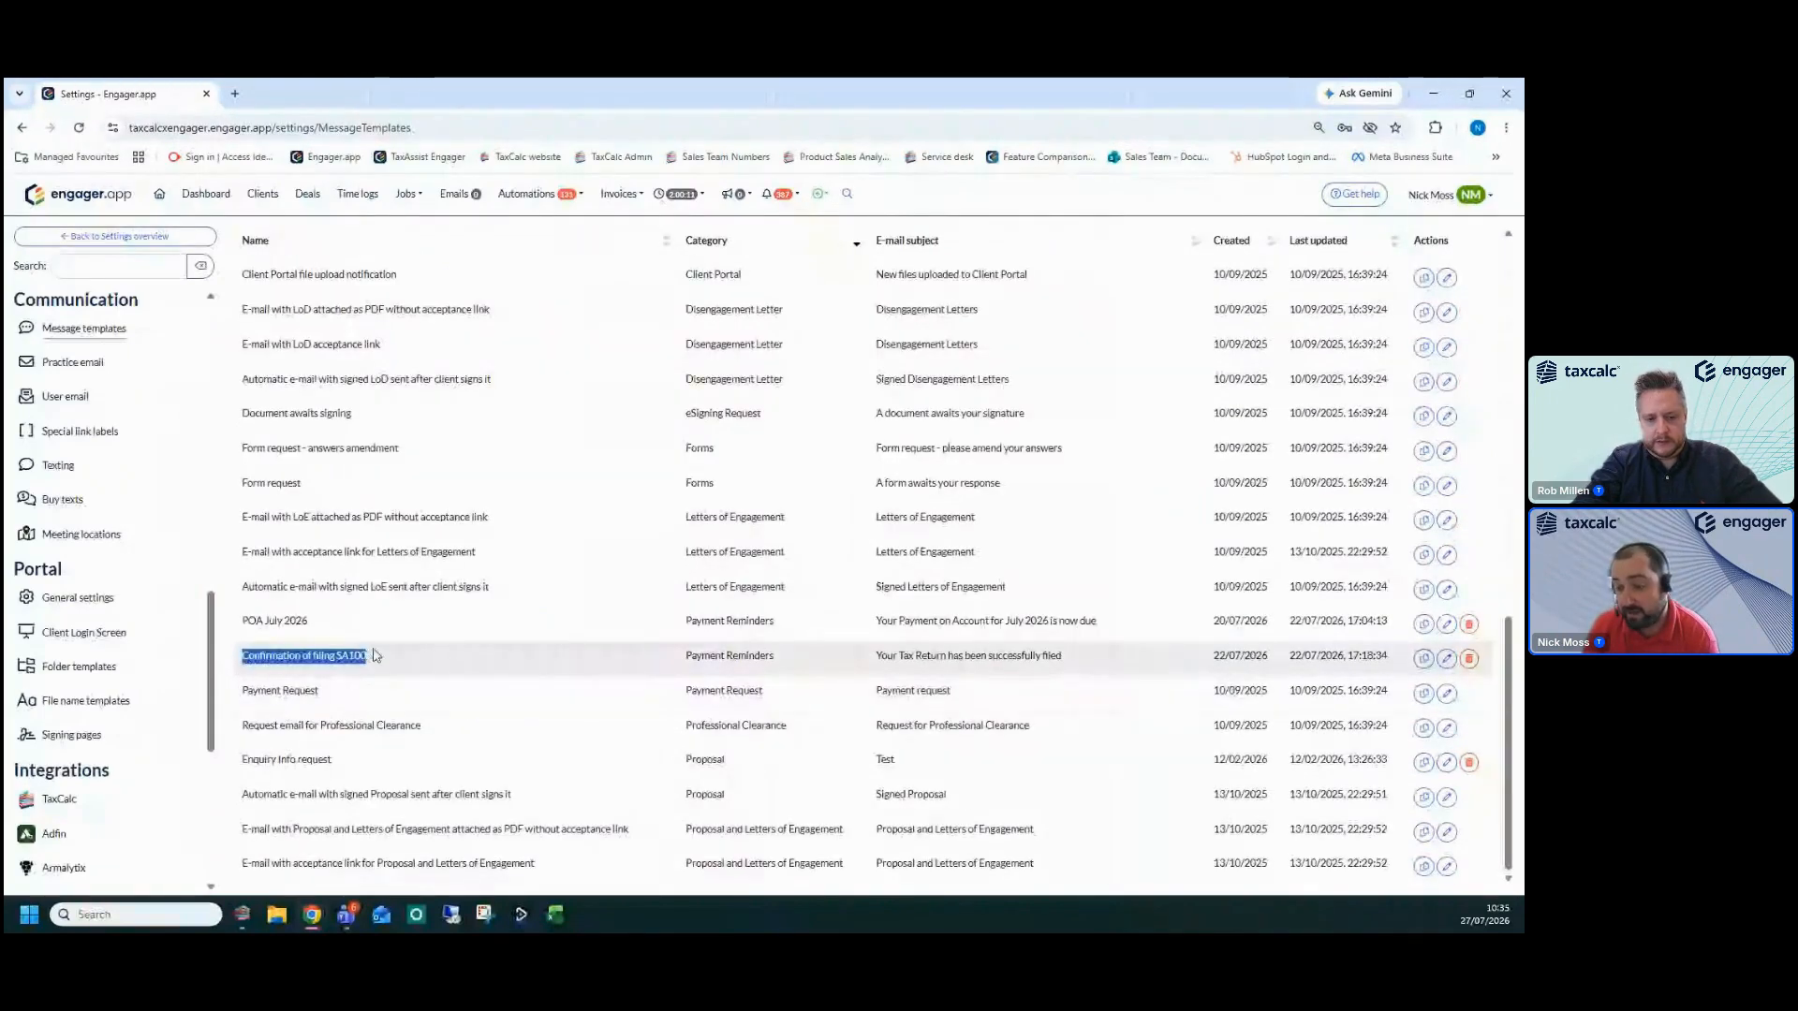
{"action": "left_click", "coordinate": [868, 642]}
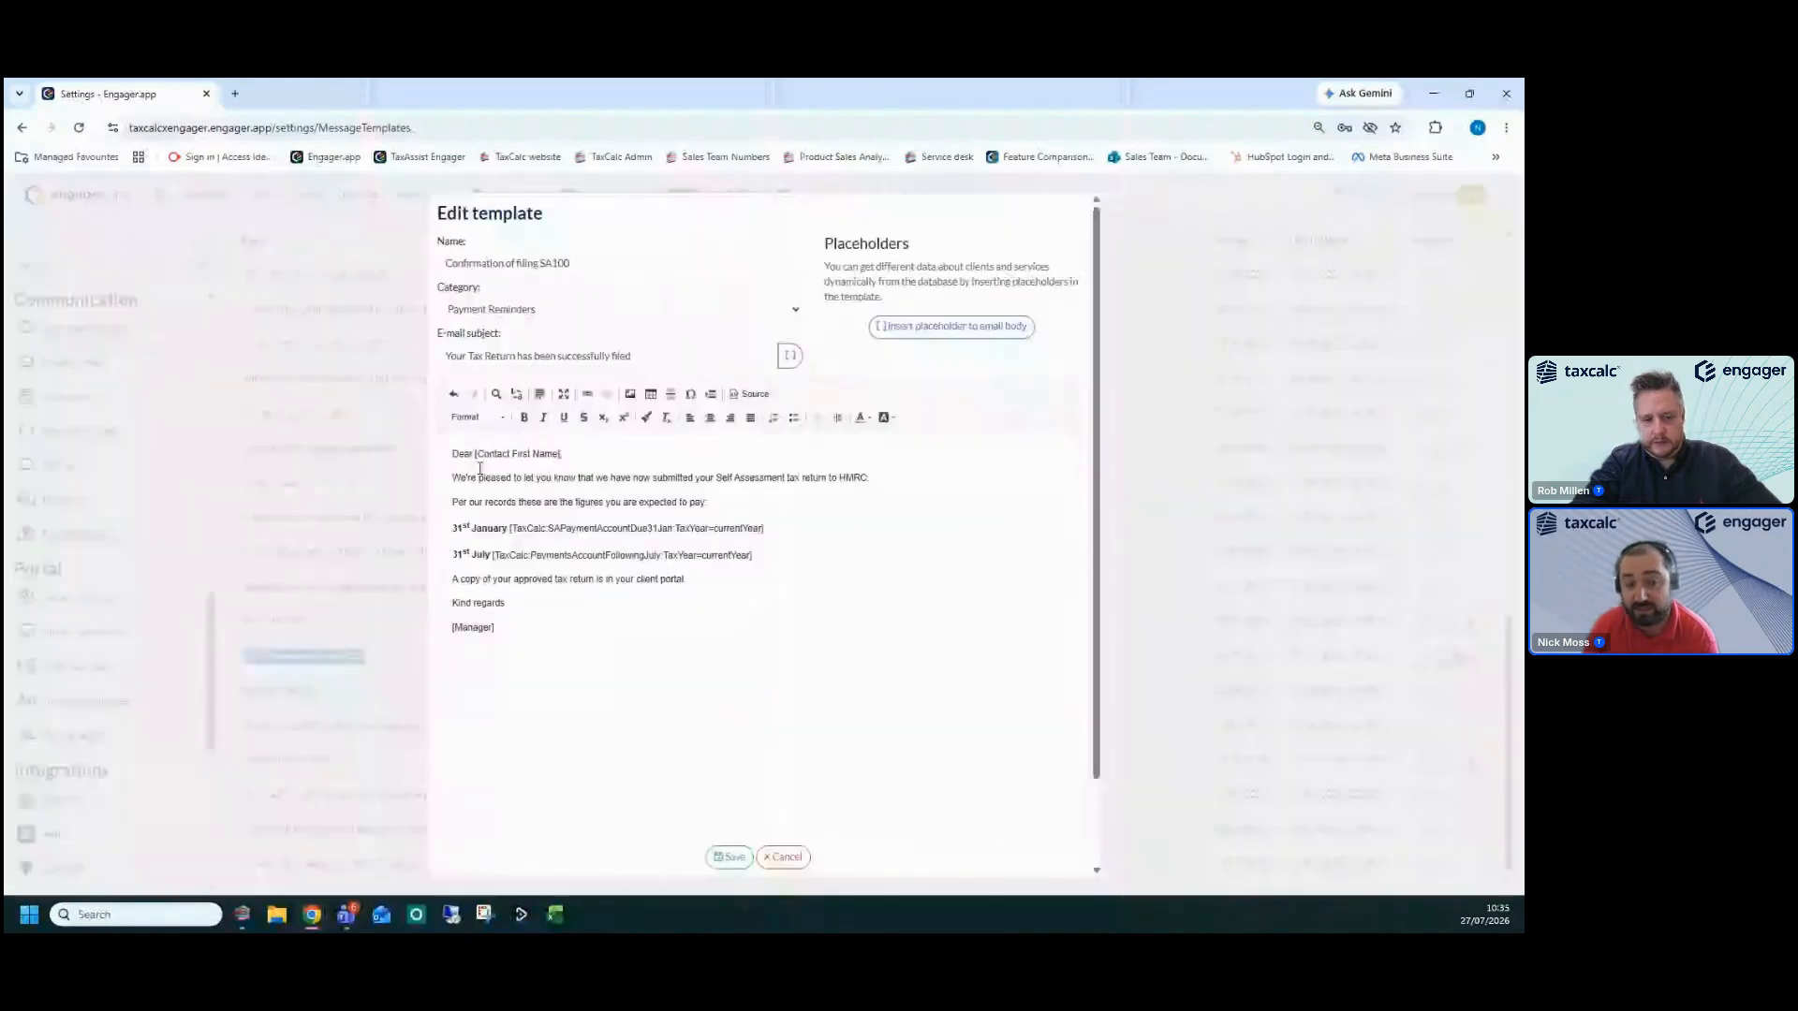
Review the template's contact name and TaxCalc January and July payment placeholders, and cancel editing without saving
{"action": "left_click_drag", "start_coordinate": [476, 455], "coordinate": [559, 455]}
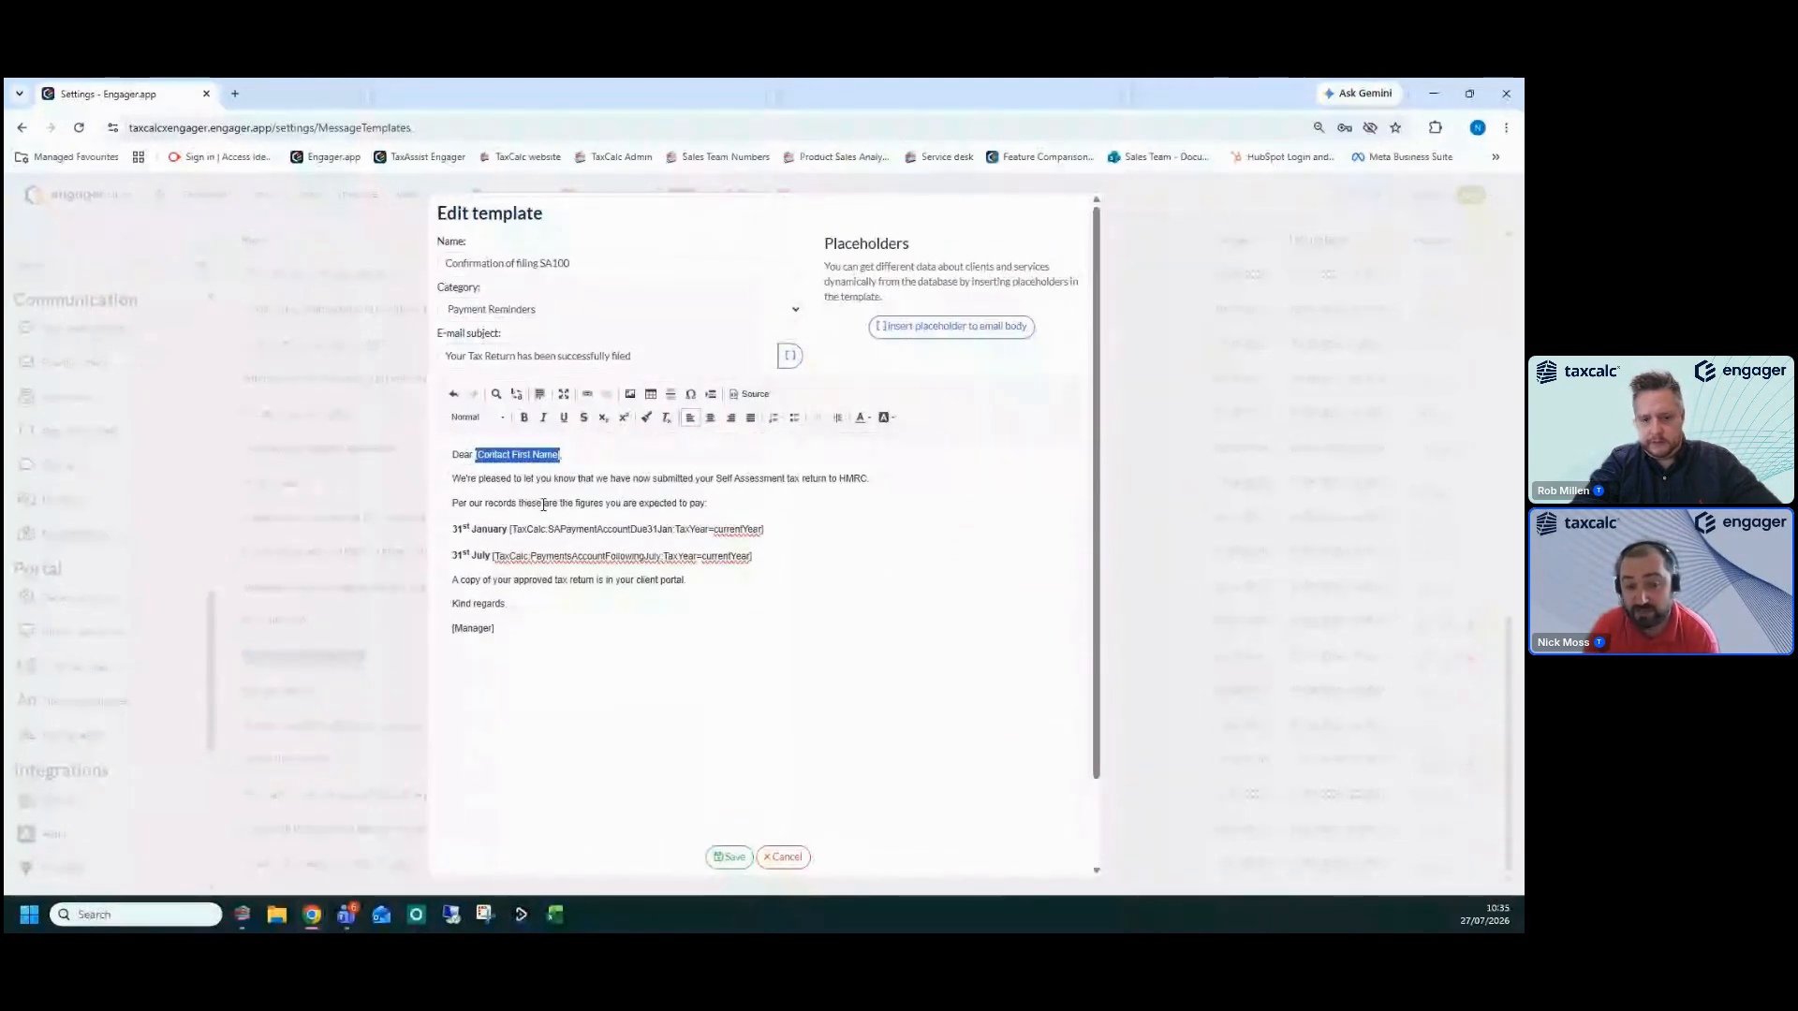
{"action": "left_click_drag", "start_coordinate": [508, 529], "coordinate": [758, 527]}
{"action": "left_click", "coordinate": [758, 530]}
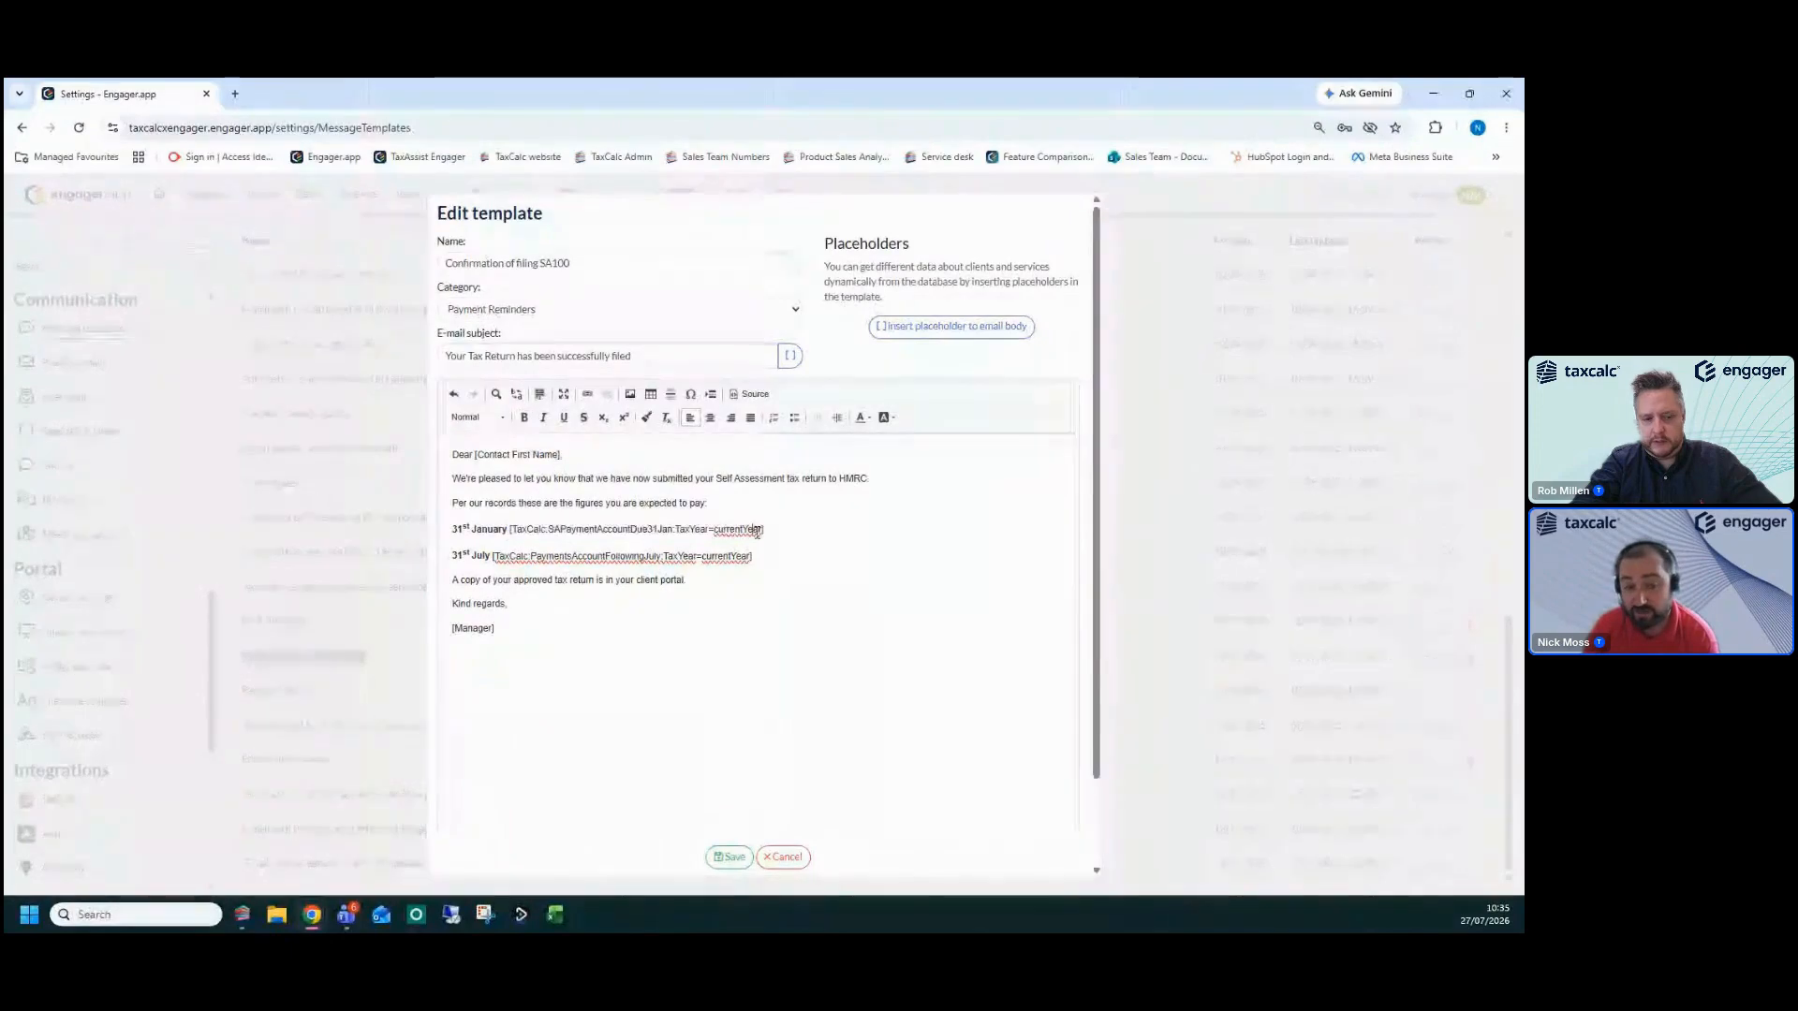
{"action": "left_click_drag", "start_coordinate": [759, 529], "coordinate": [725, 531]}
{"action": "left_click_drag", "start_coordinate": [473, 530], "coordinate": [614, 580]}
{"action": "left_click", "coordinate": [681, 581]}
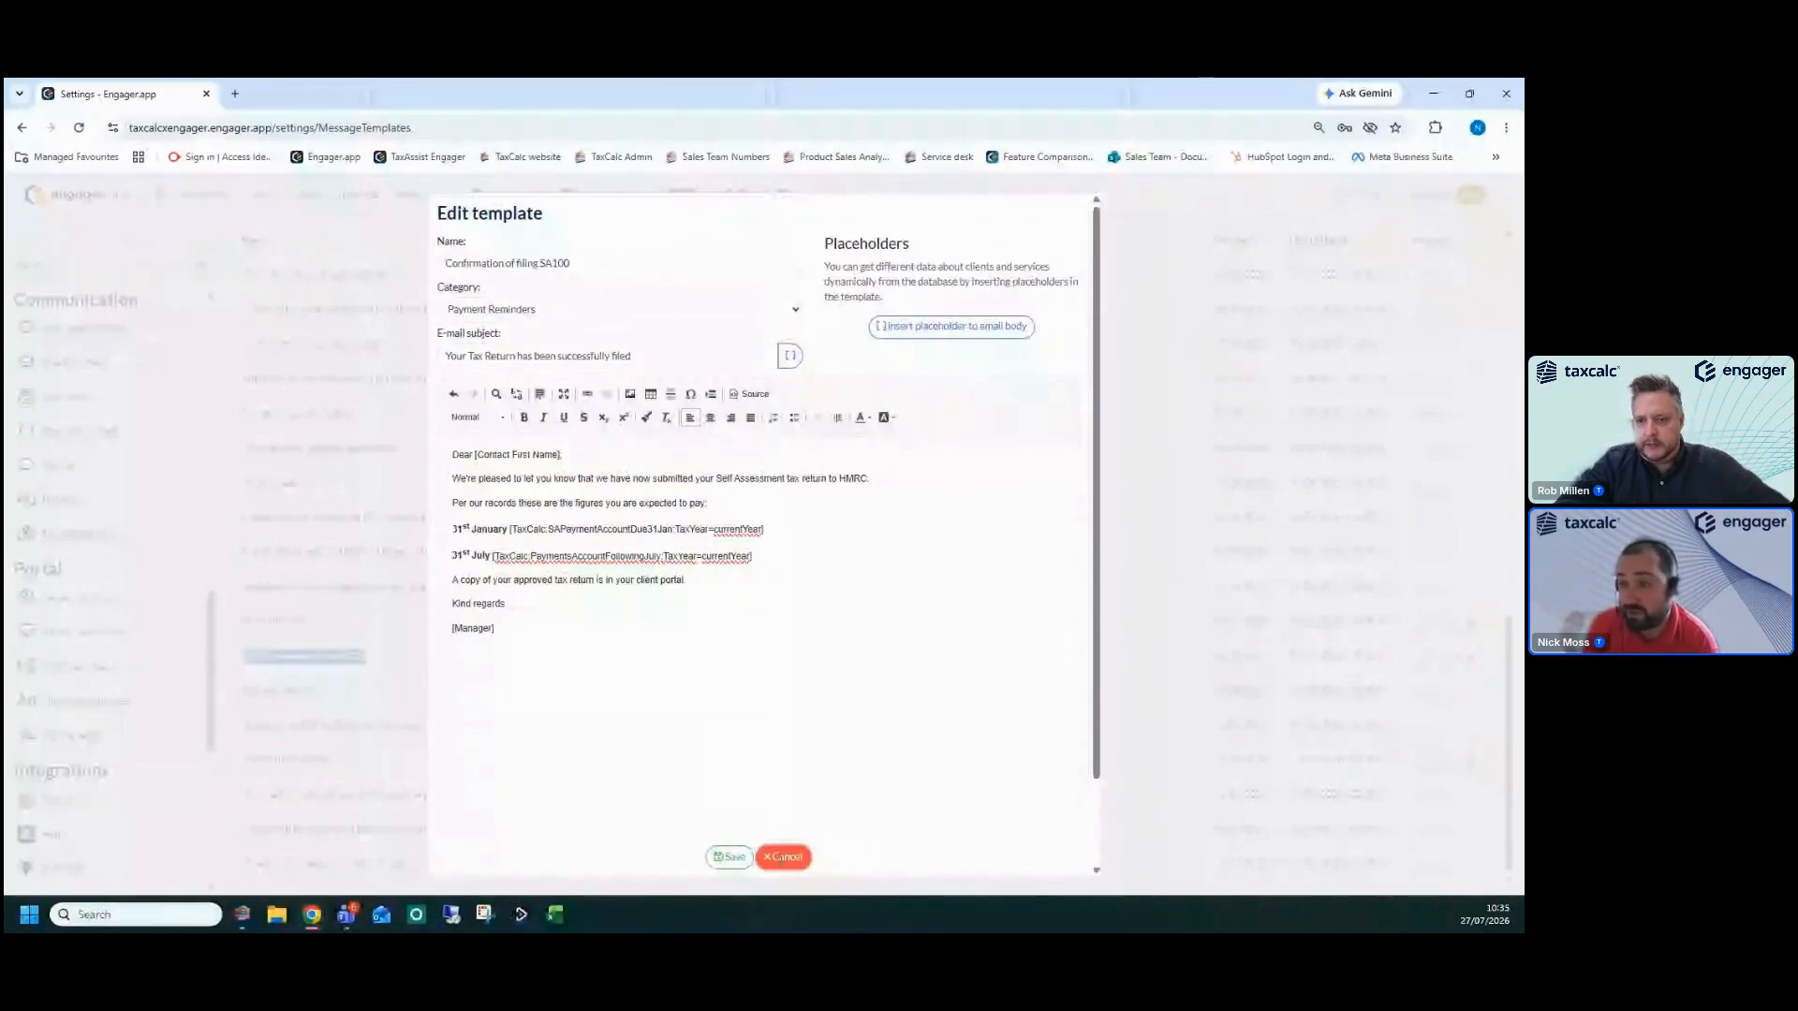
{"action": "left_click", "coordinate": [782, 856]}
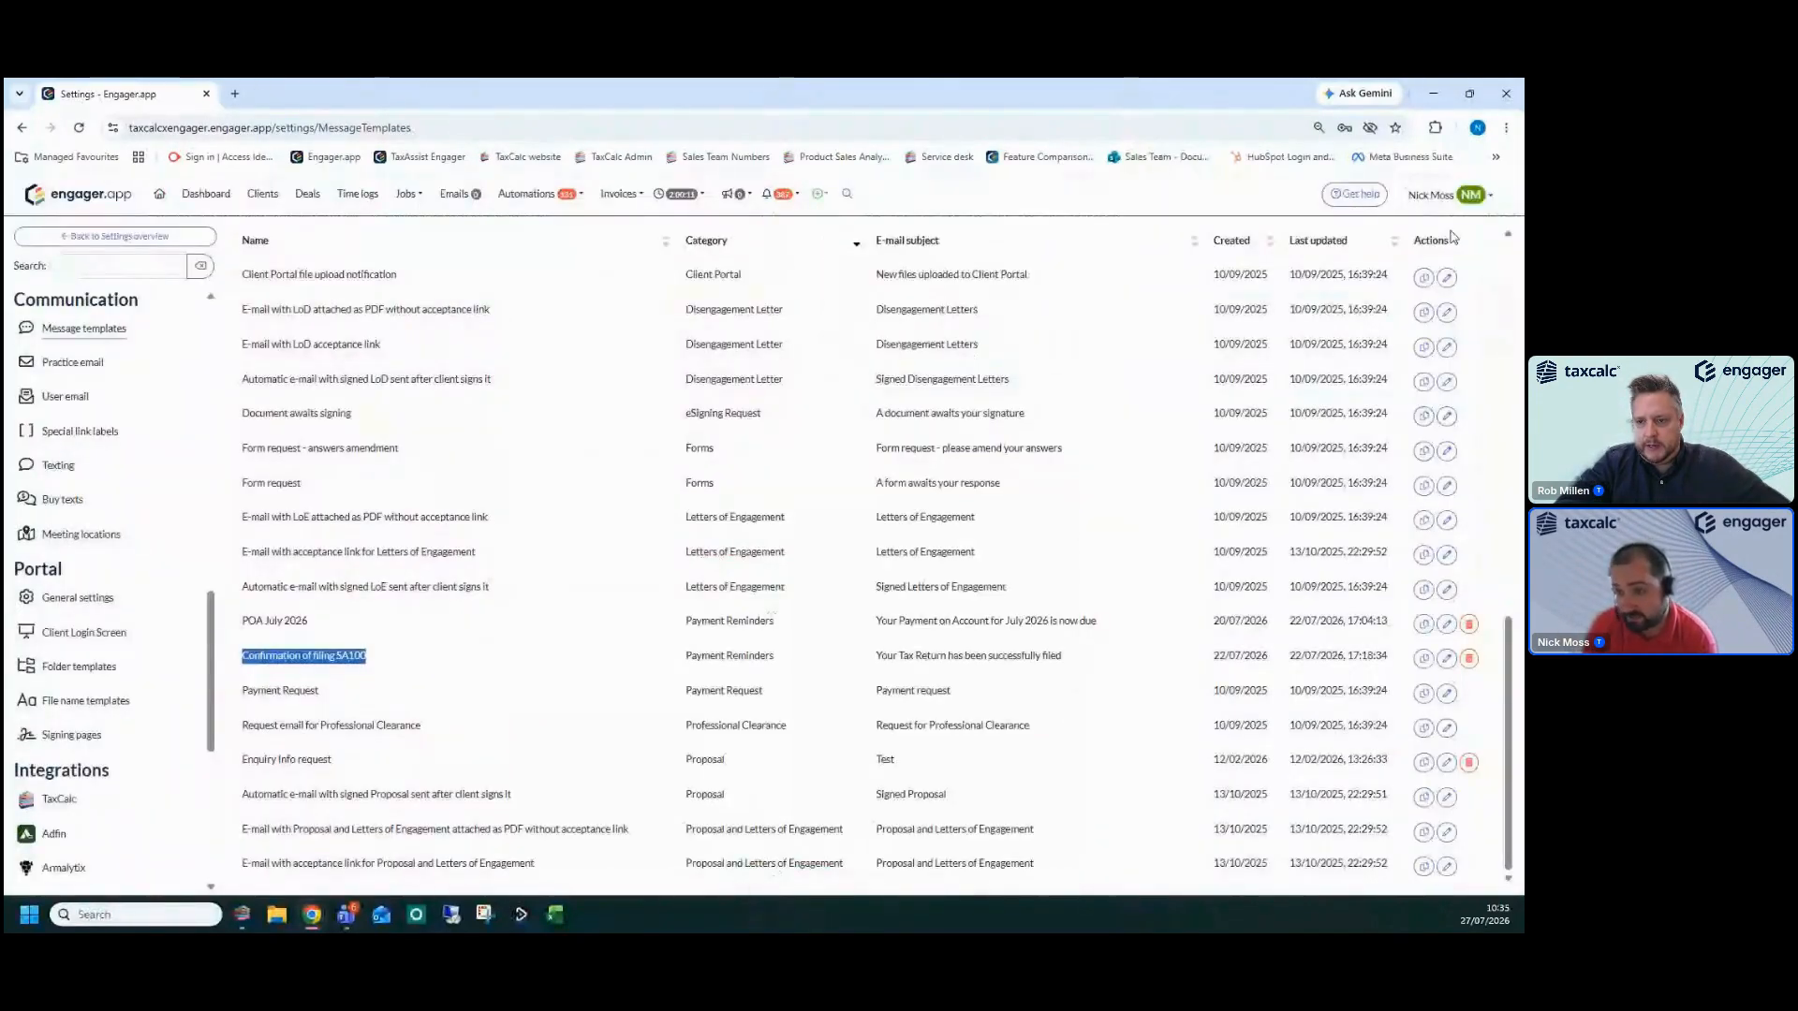
Go to the job services in the settings and open the SA100 service for editing
{"action": "left_click", "coordinate": [1448, 194]}
{"action": "left_click", "coordinate": [1411, 234]}
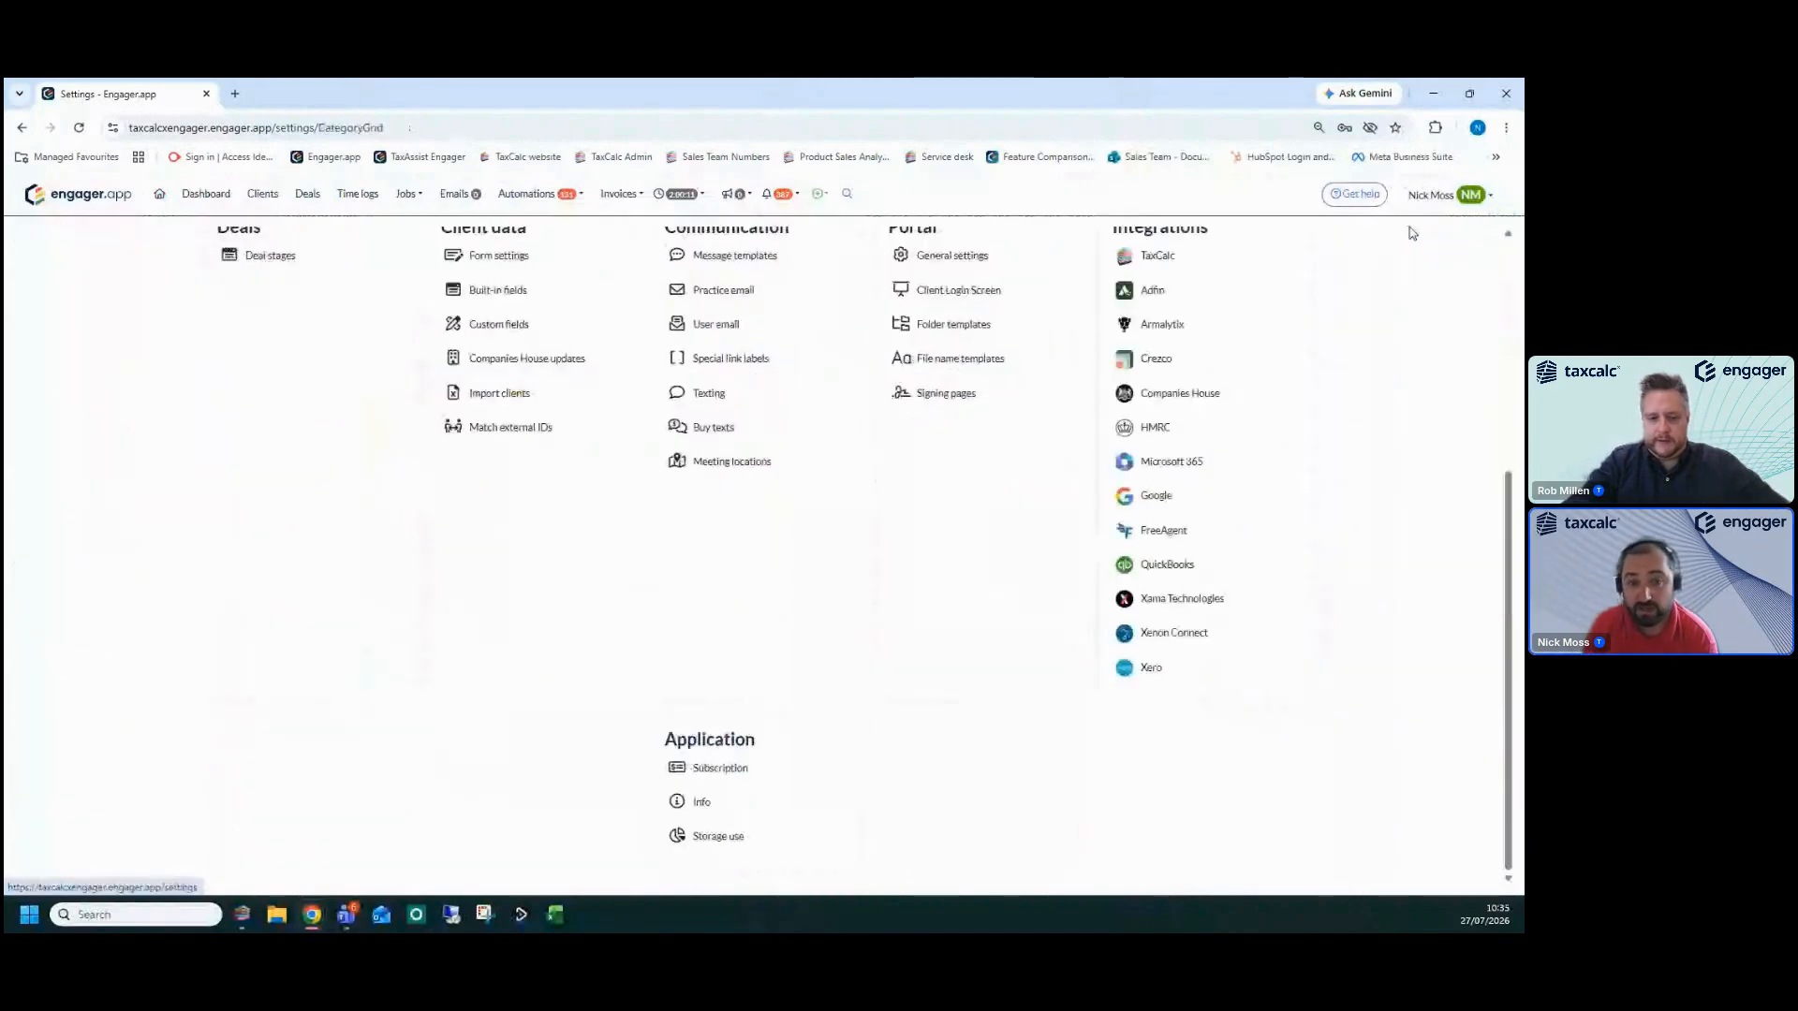
{"action": "scroll", "coordinate": [823, 393], "scroll_direction": "up", "scroll_amount": 5}
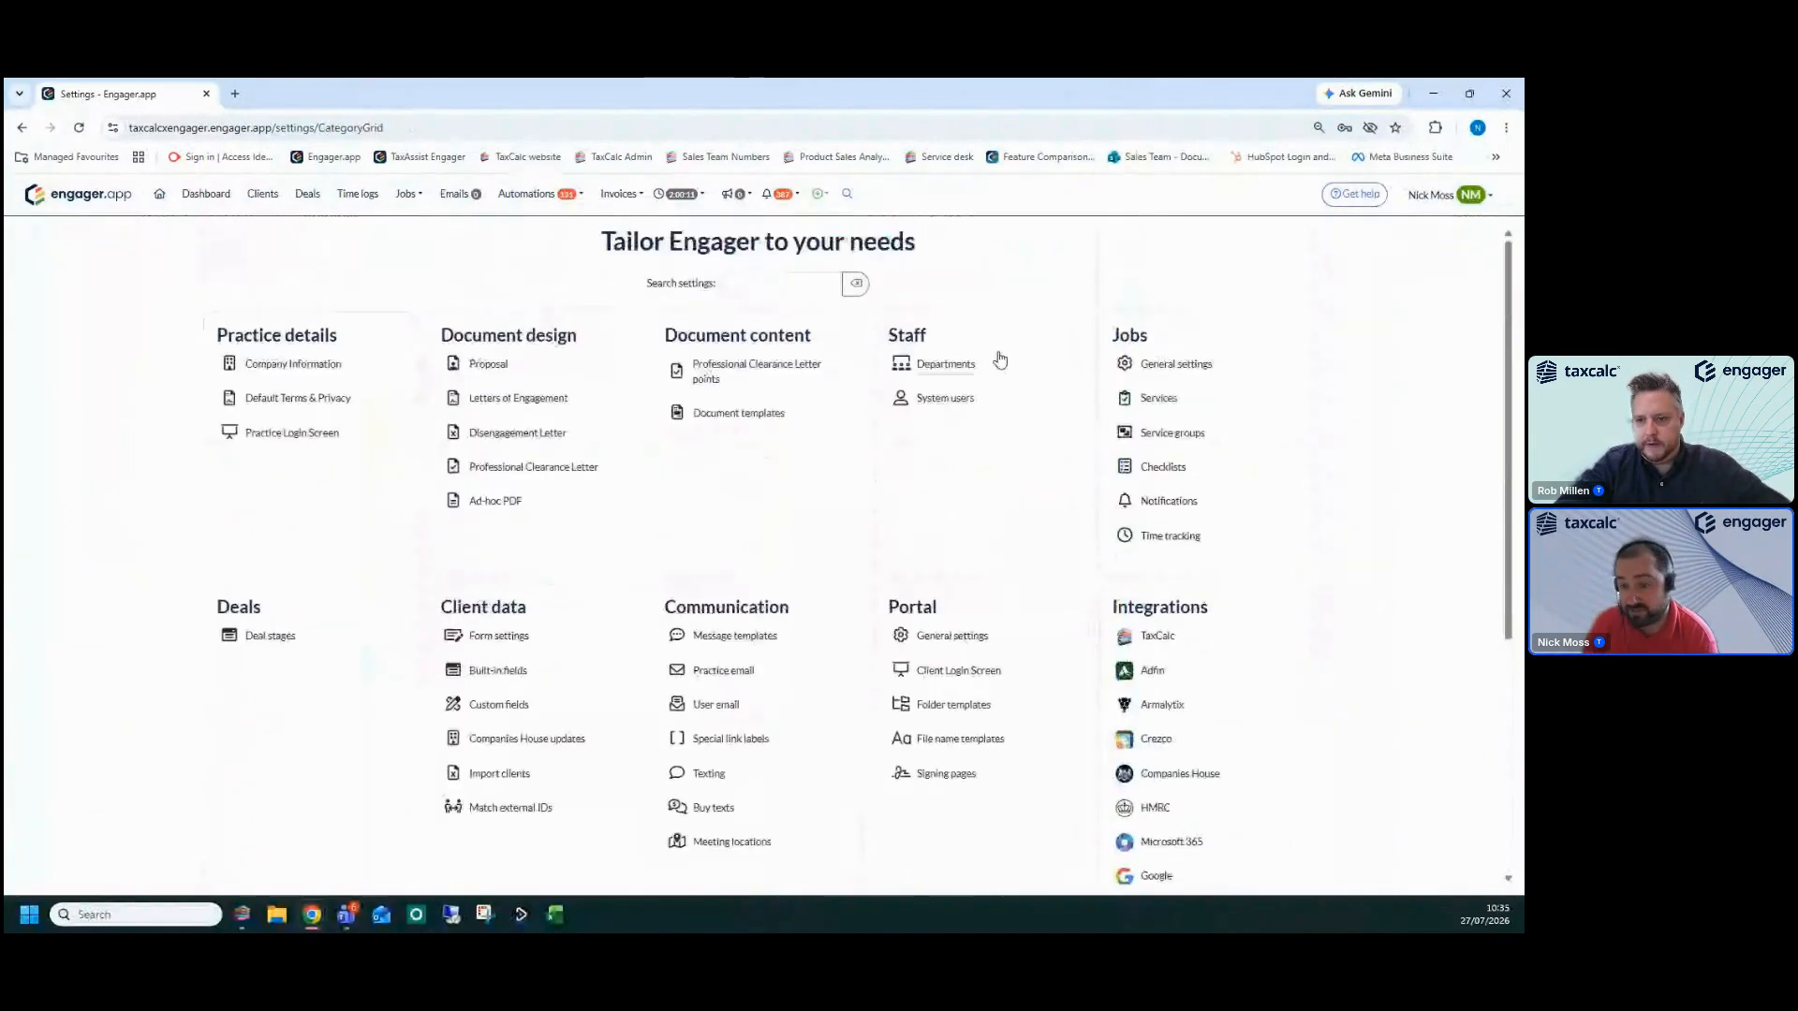
{"action": "left_click", "coordinate": [1158, 399]}
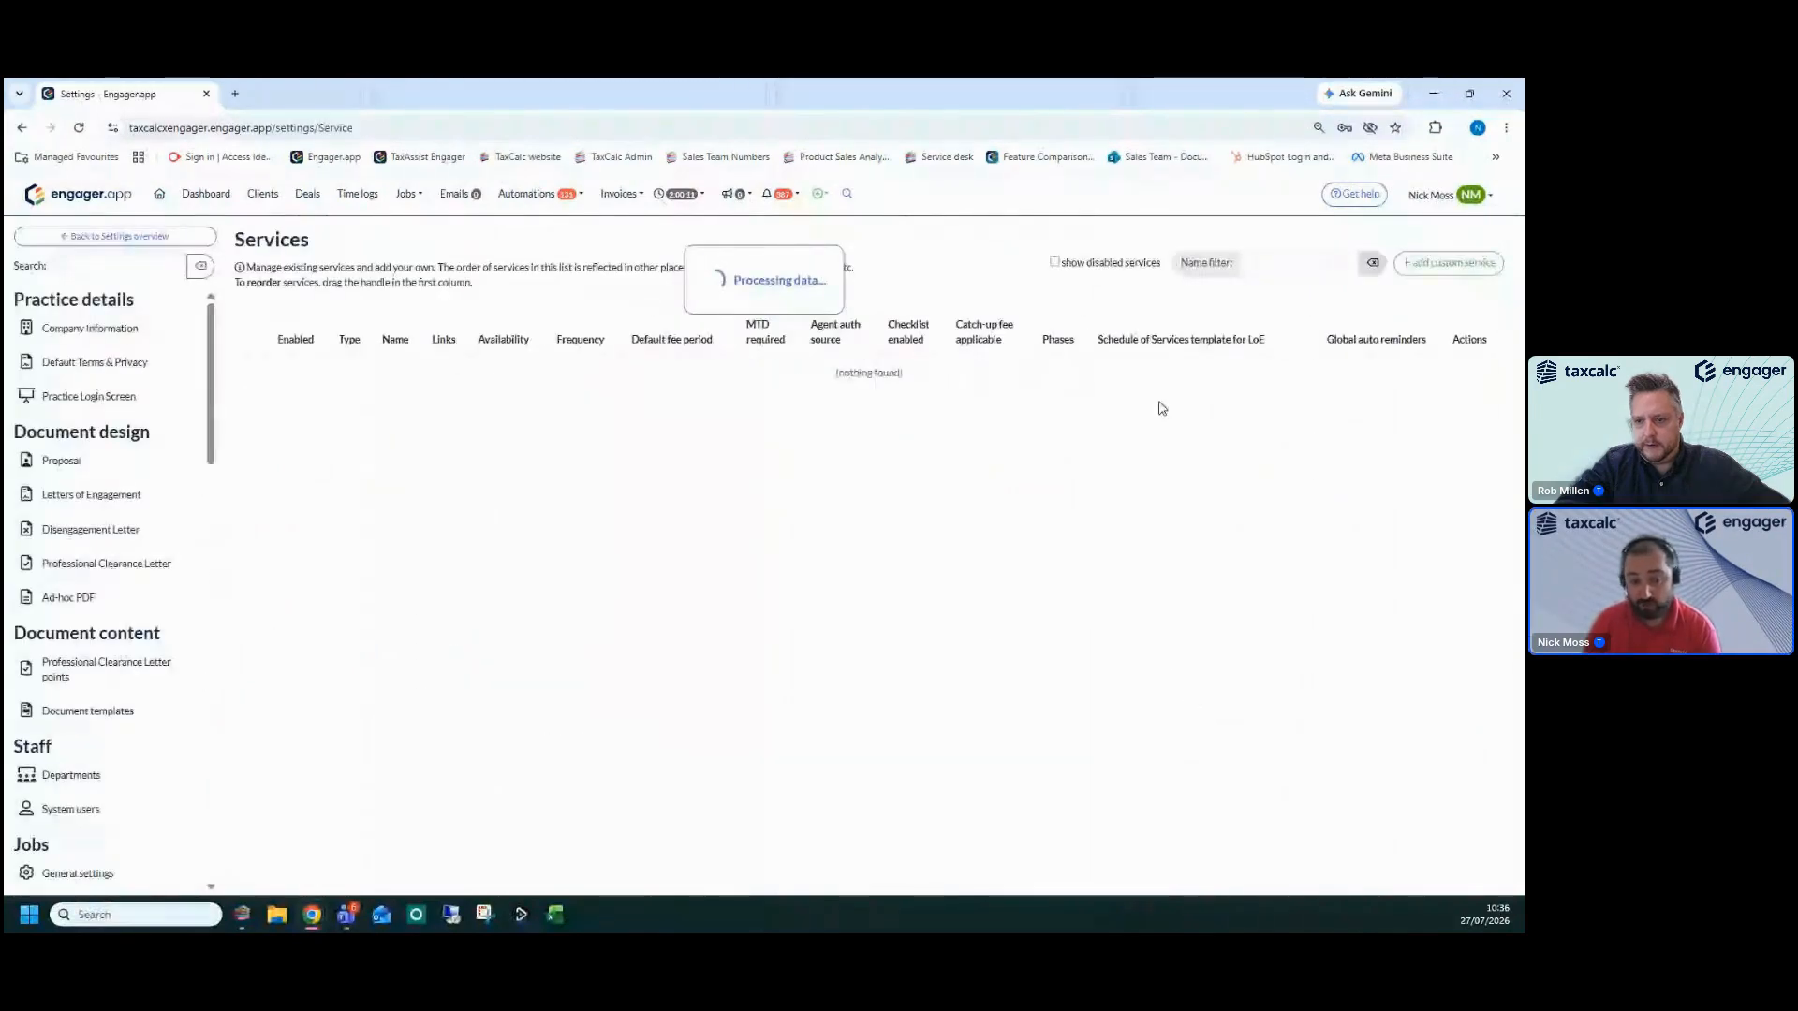
{"action": "double_click", "coordinate": [408, 609]}
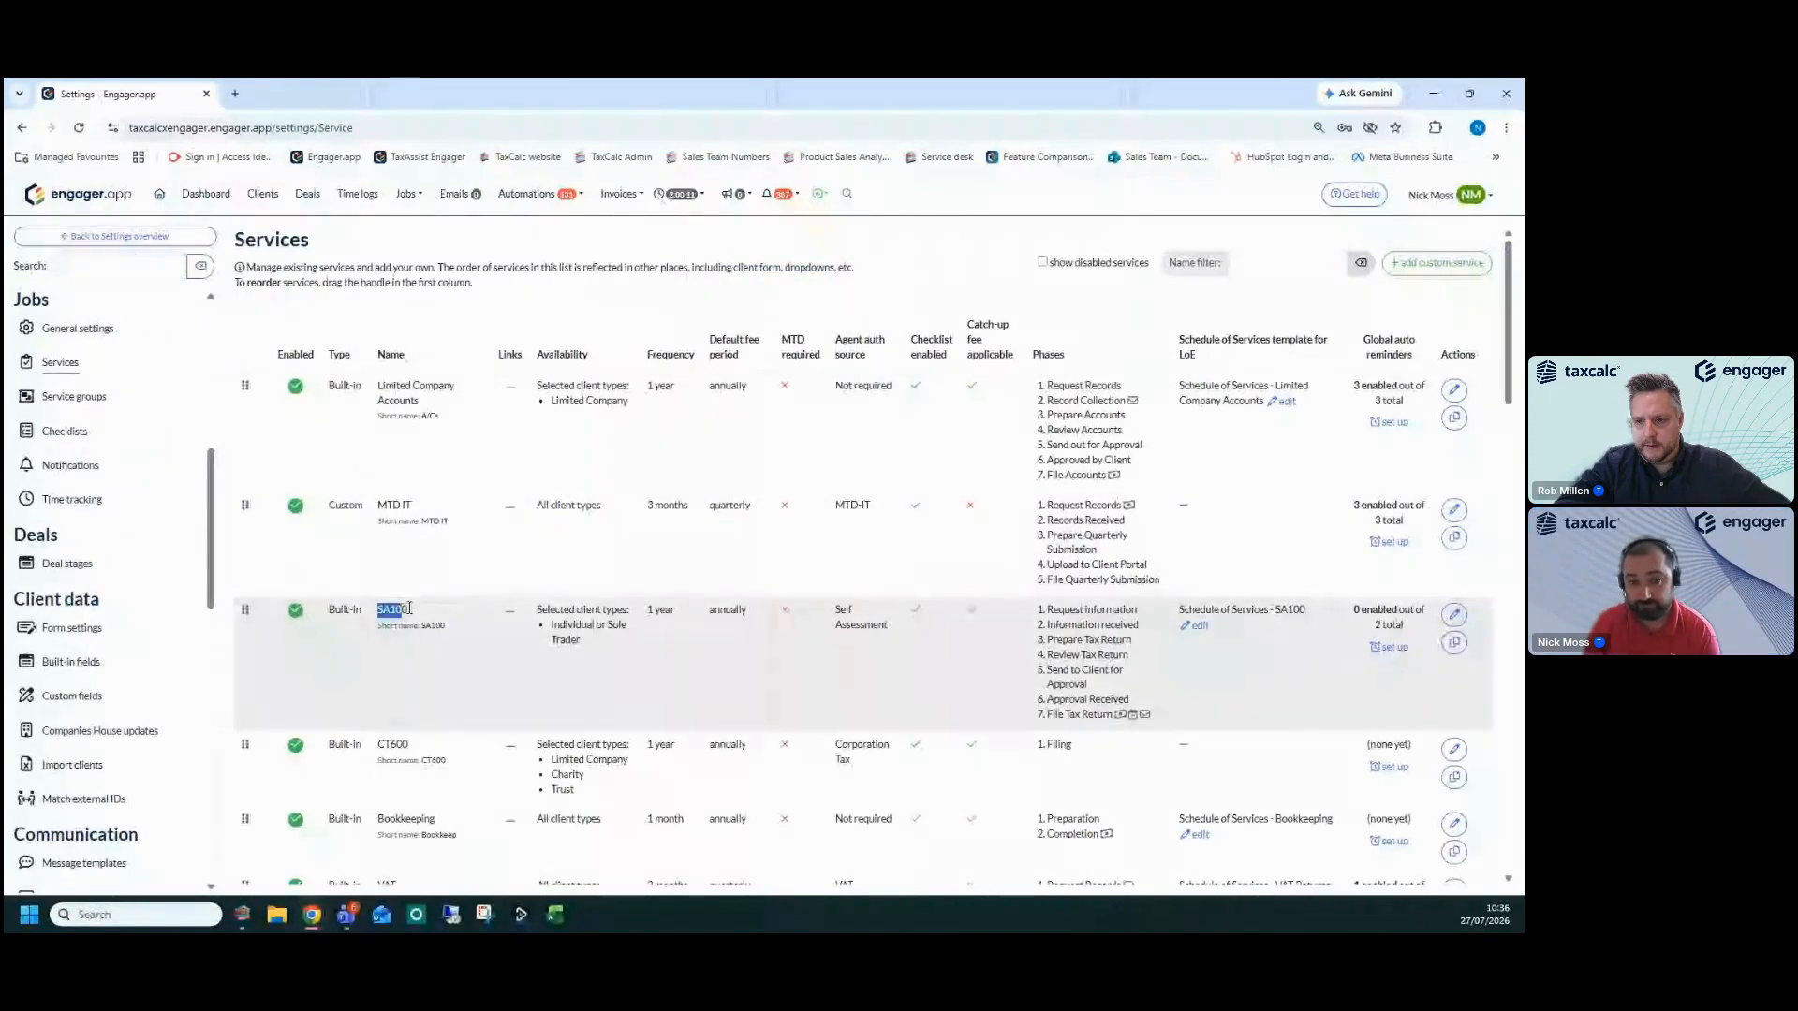
{"action": "left_click", "coordinate": [1454, 614]}
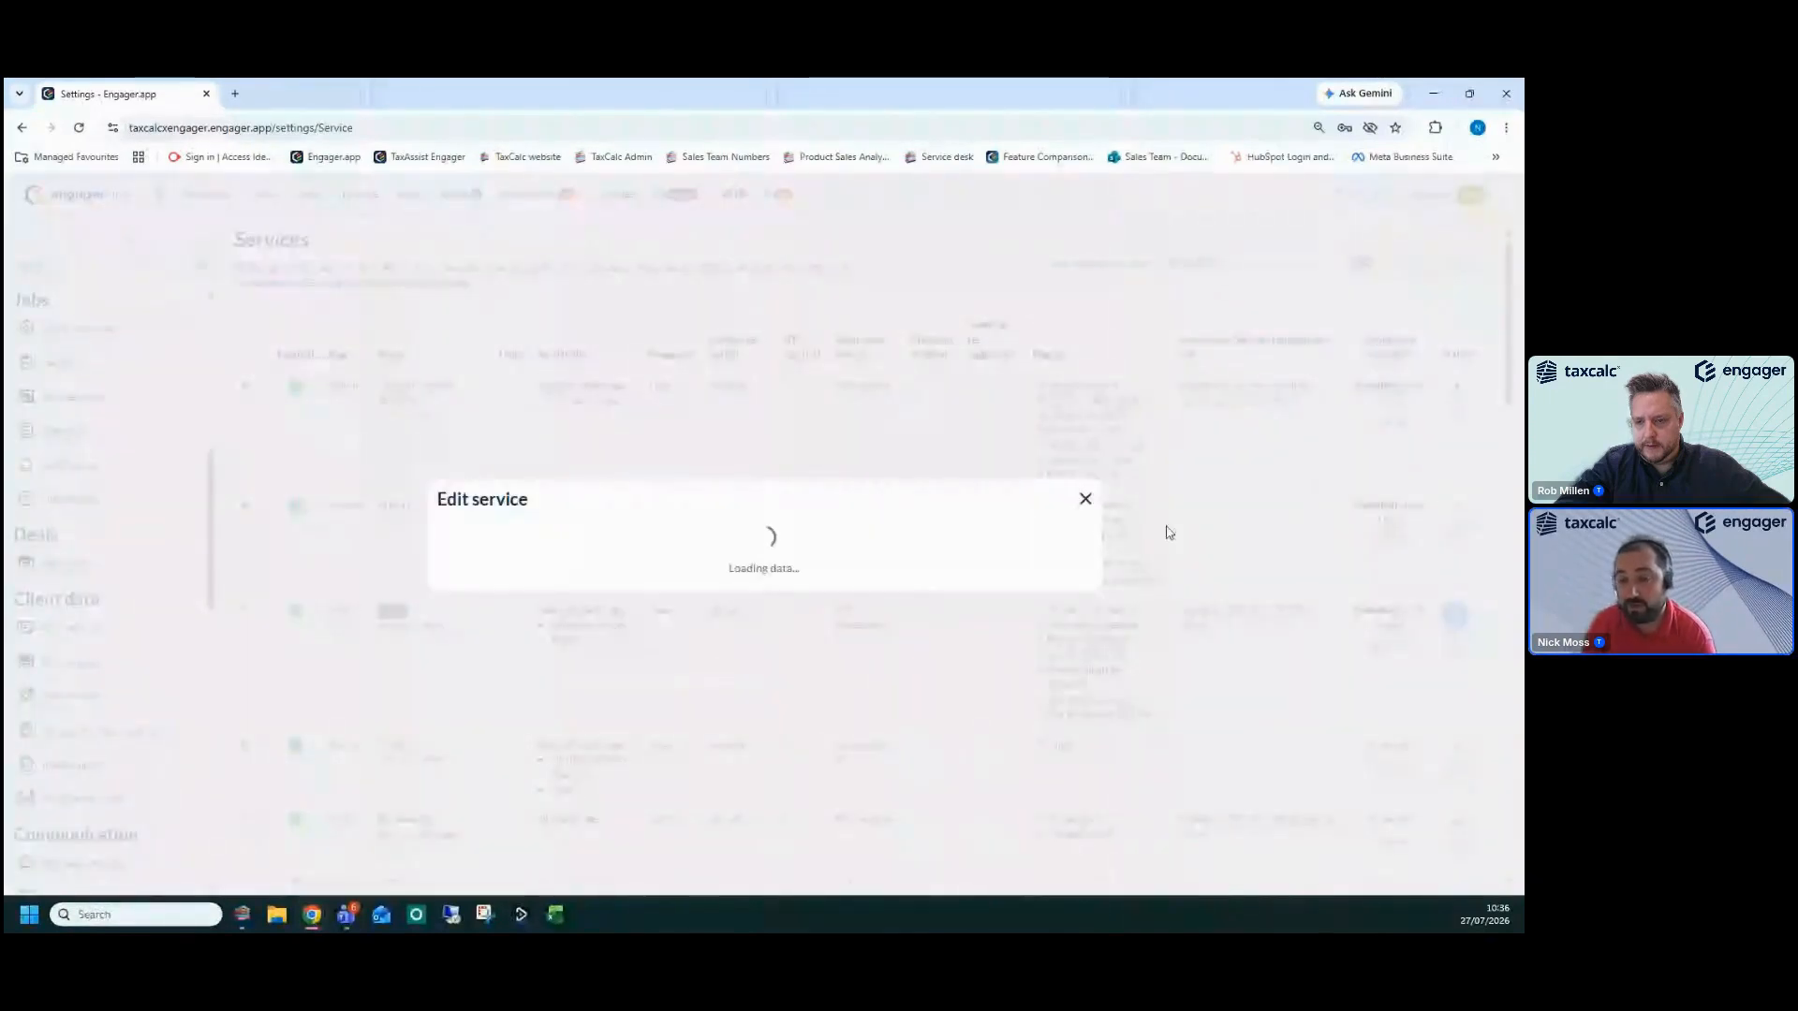
Check which e-mail template is assigned on completing the SA100 service's File Tax Return phase, and close the service without saving
{"action": "left_click", "coordinate": [1117, 275]}
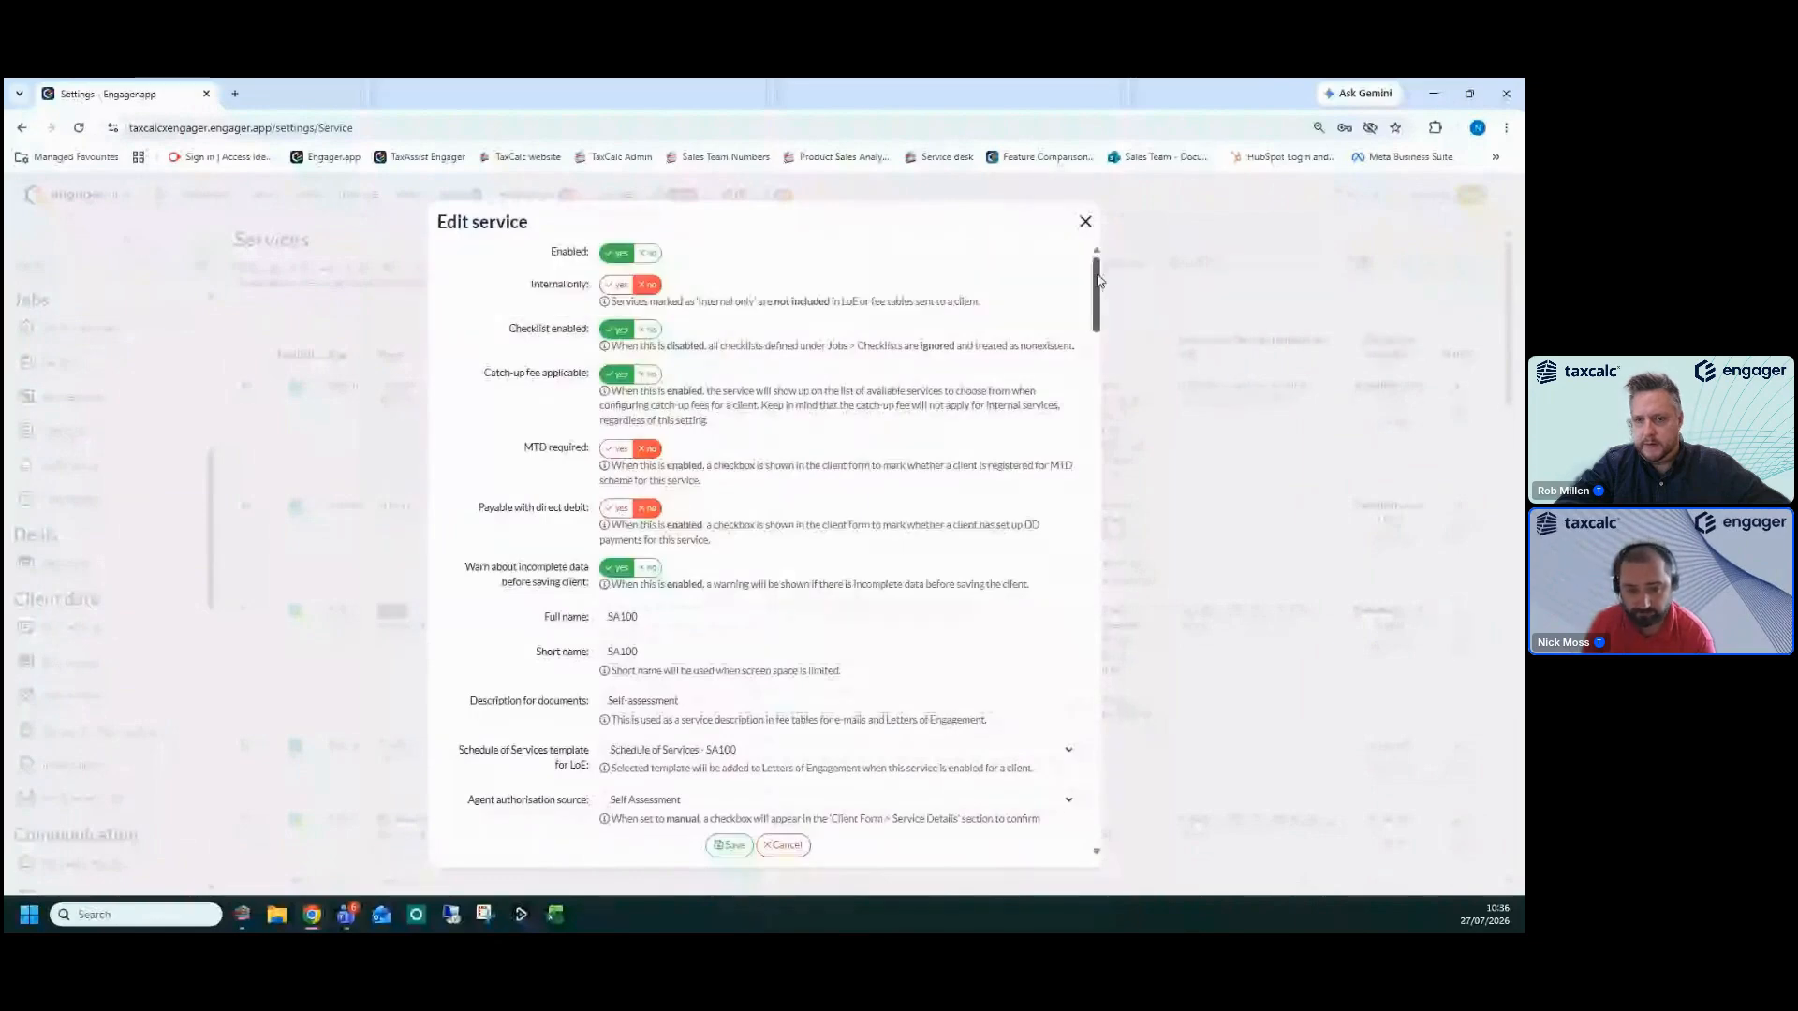
{"action": "scroll", "coordinate": [1086, 355], "scroll_direction": "down", "scroll_amount": 10}
{"action": "left_click_drag", "start_coordinate": [1087, 356], "coordinate": [1105, 802]}
{"action": "left_click_drag", "start_coordinate": [715, 420], "coordinate": [563, 366]}
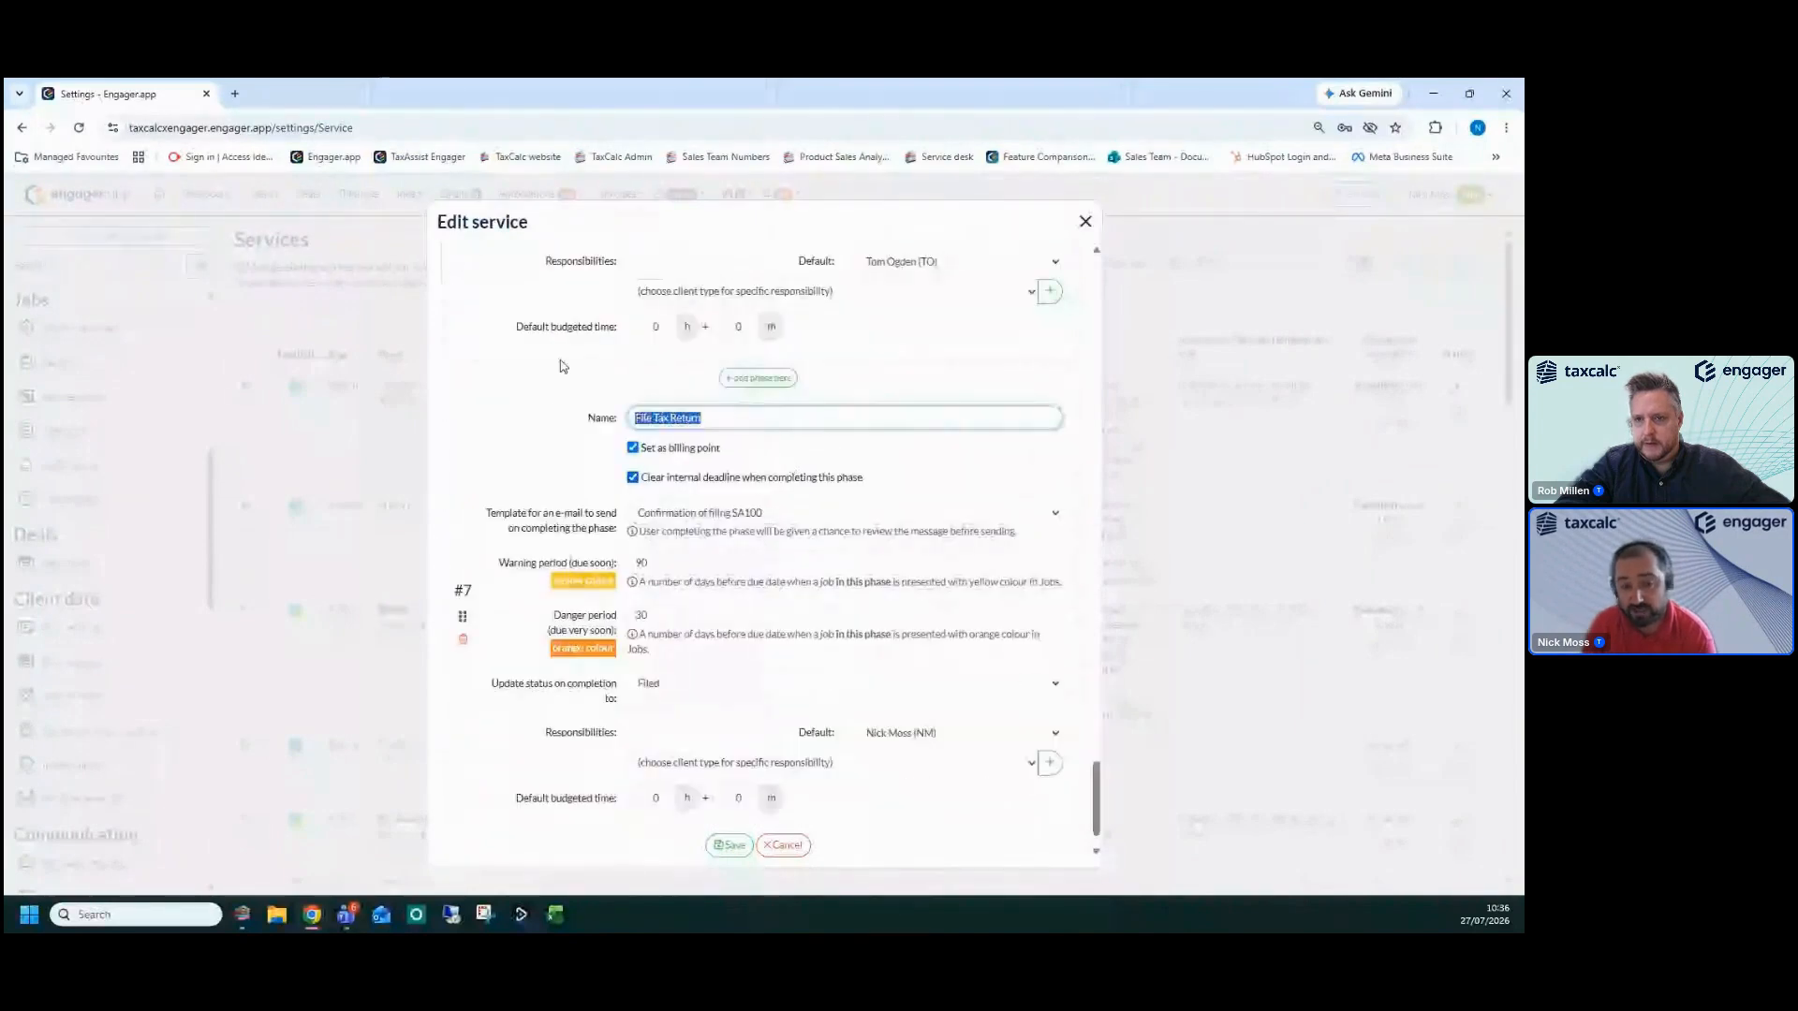
{"action": "left_click_drag", "start_coordinate": [486, 513], "coordinate": [842, 534]}
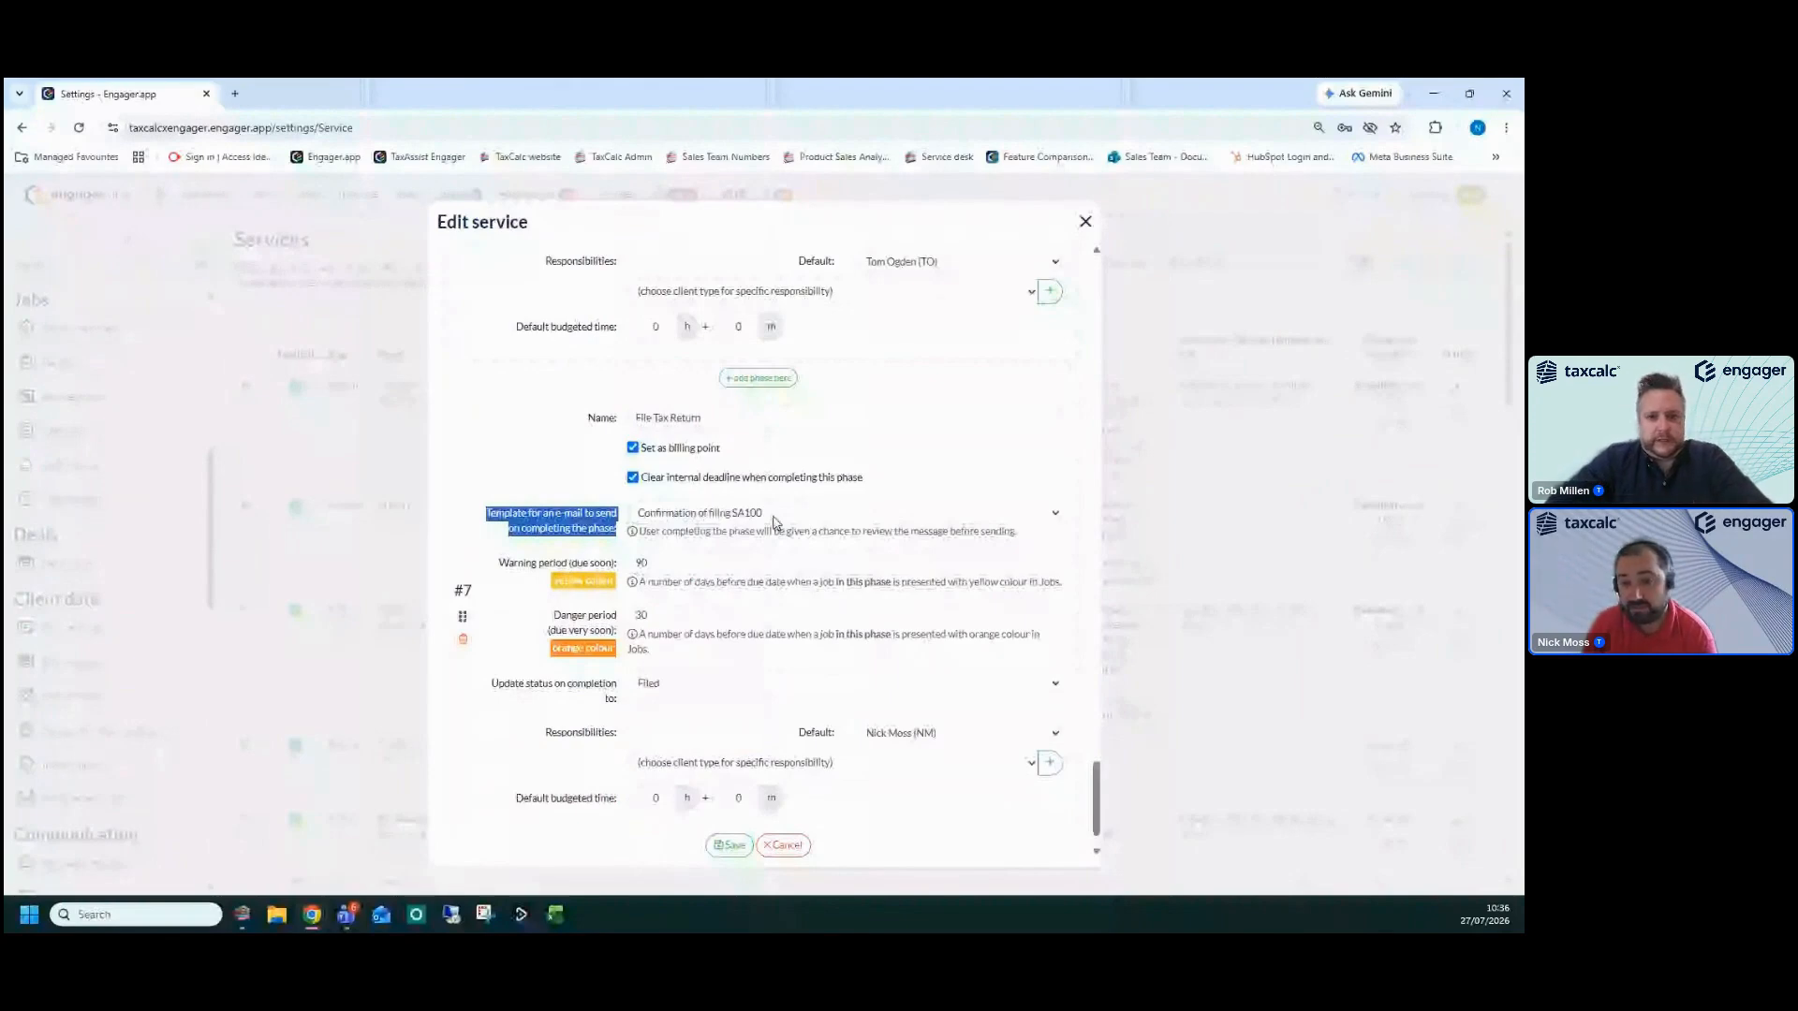
{"action": "left_click", "coordinate": [1084, 223]}
Complete the File Tax Return phase of the ready-to-file SA100 job without raising an invoice, and bring up its completion e-mail
{"action": "left_click", "coordinate": [409, 194]}
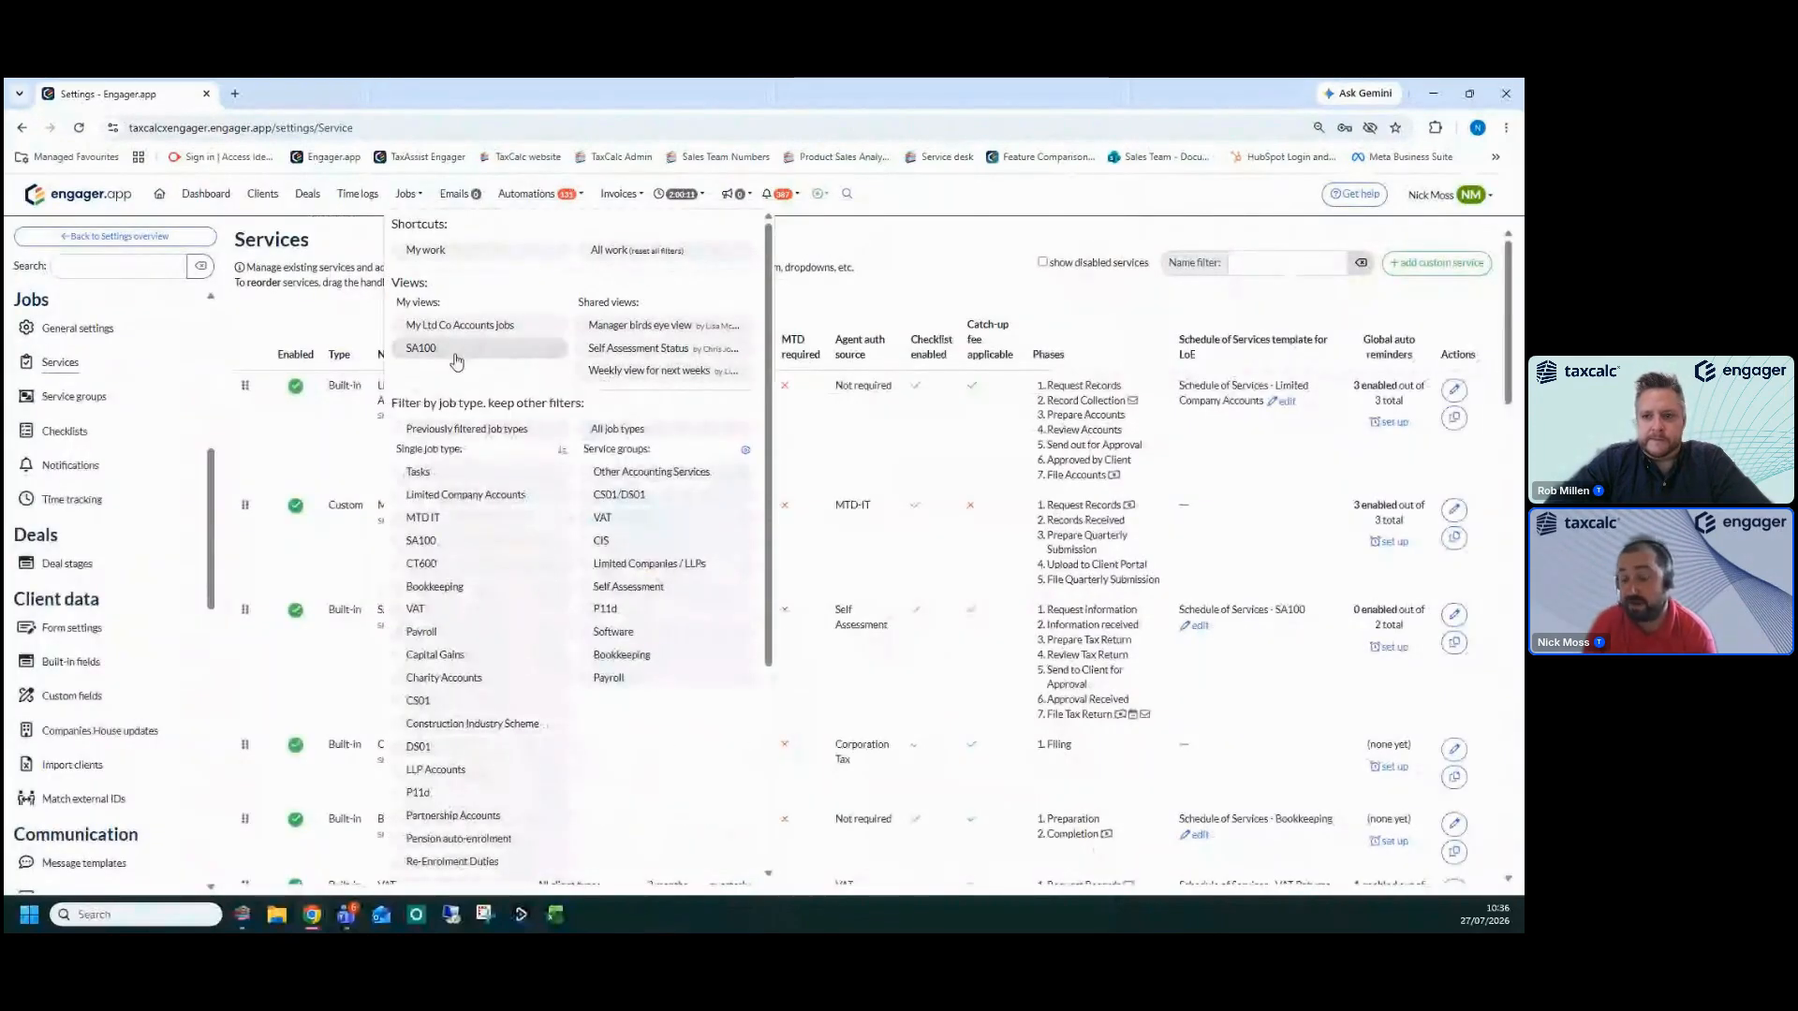
{"action": "left_click", "coordinate": [456, 362]}
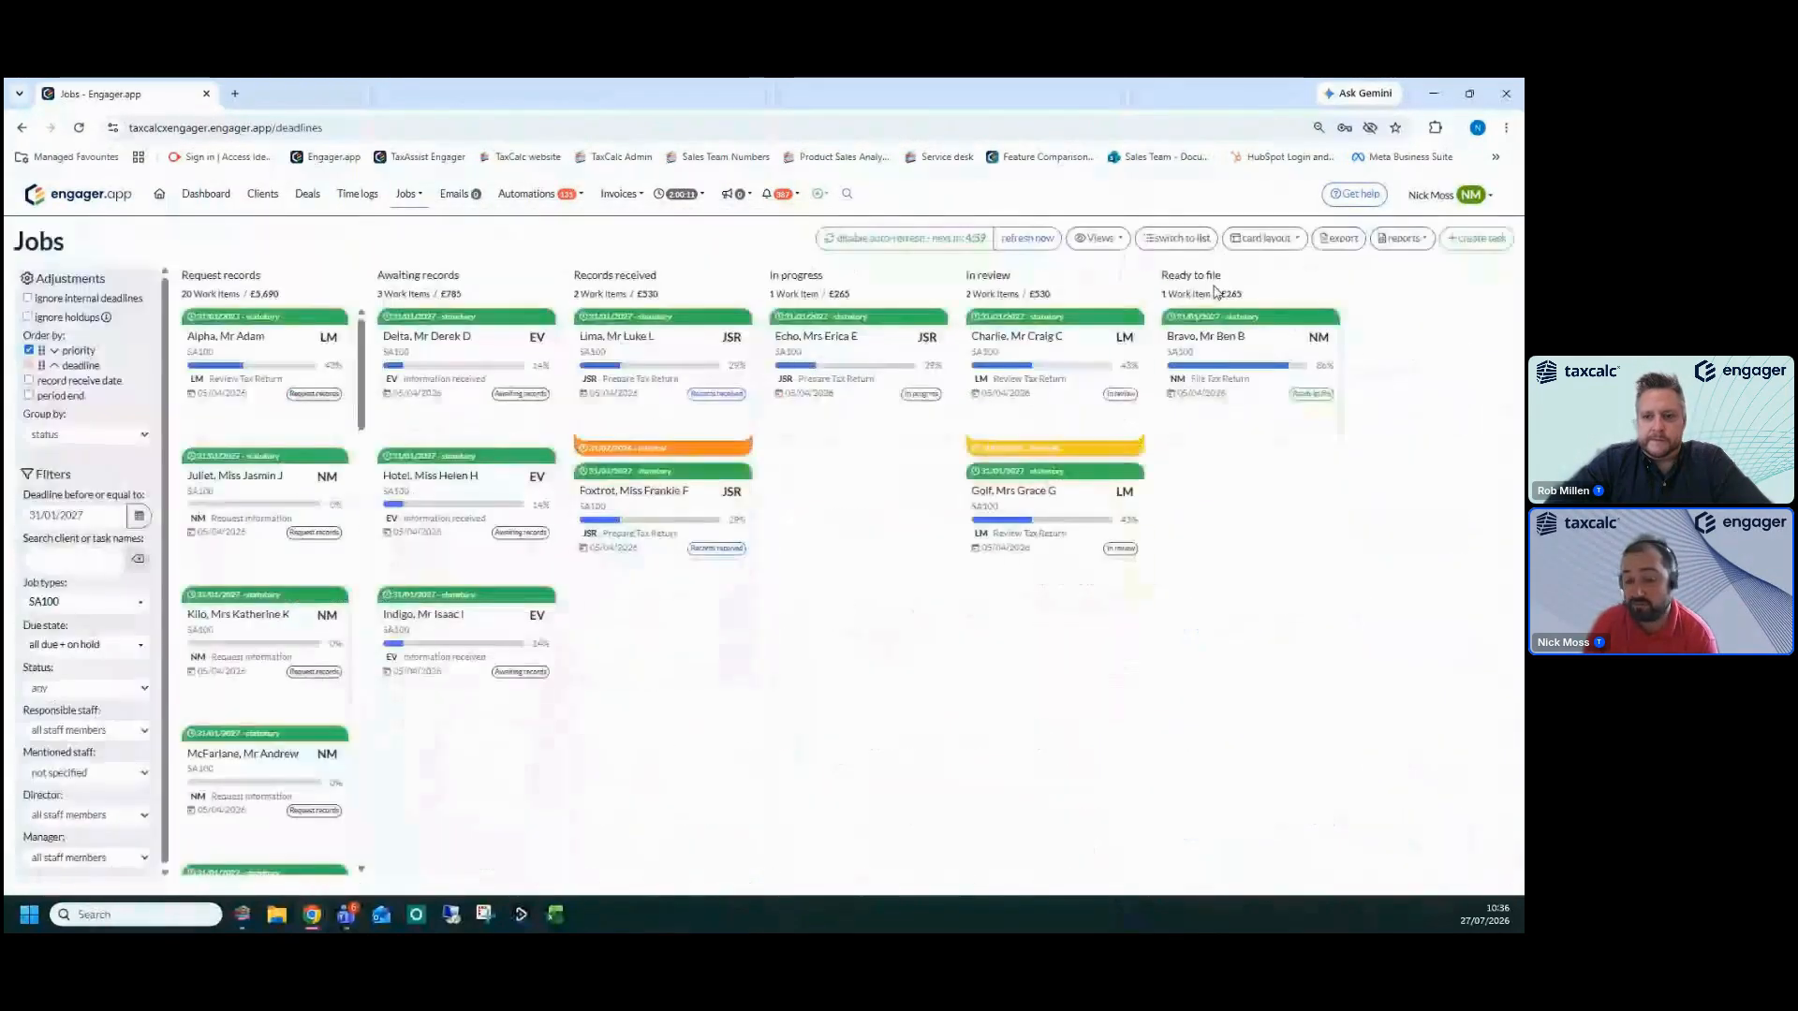
{"action": "left_click", "coordinate": [1245, 387]}
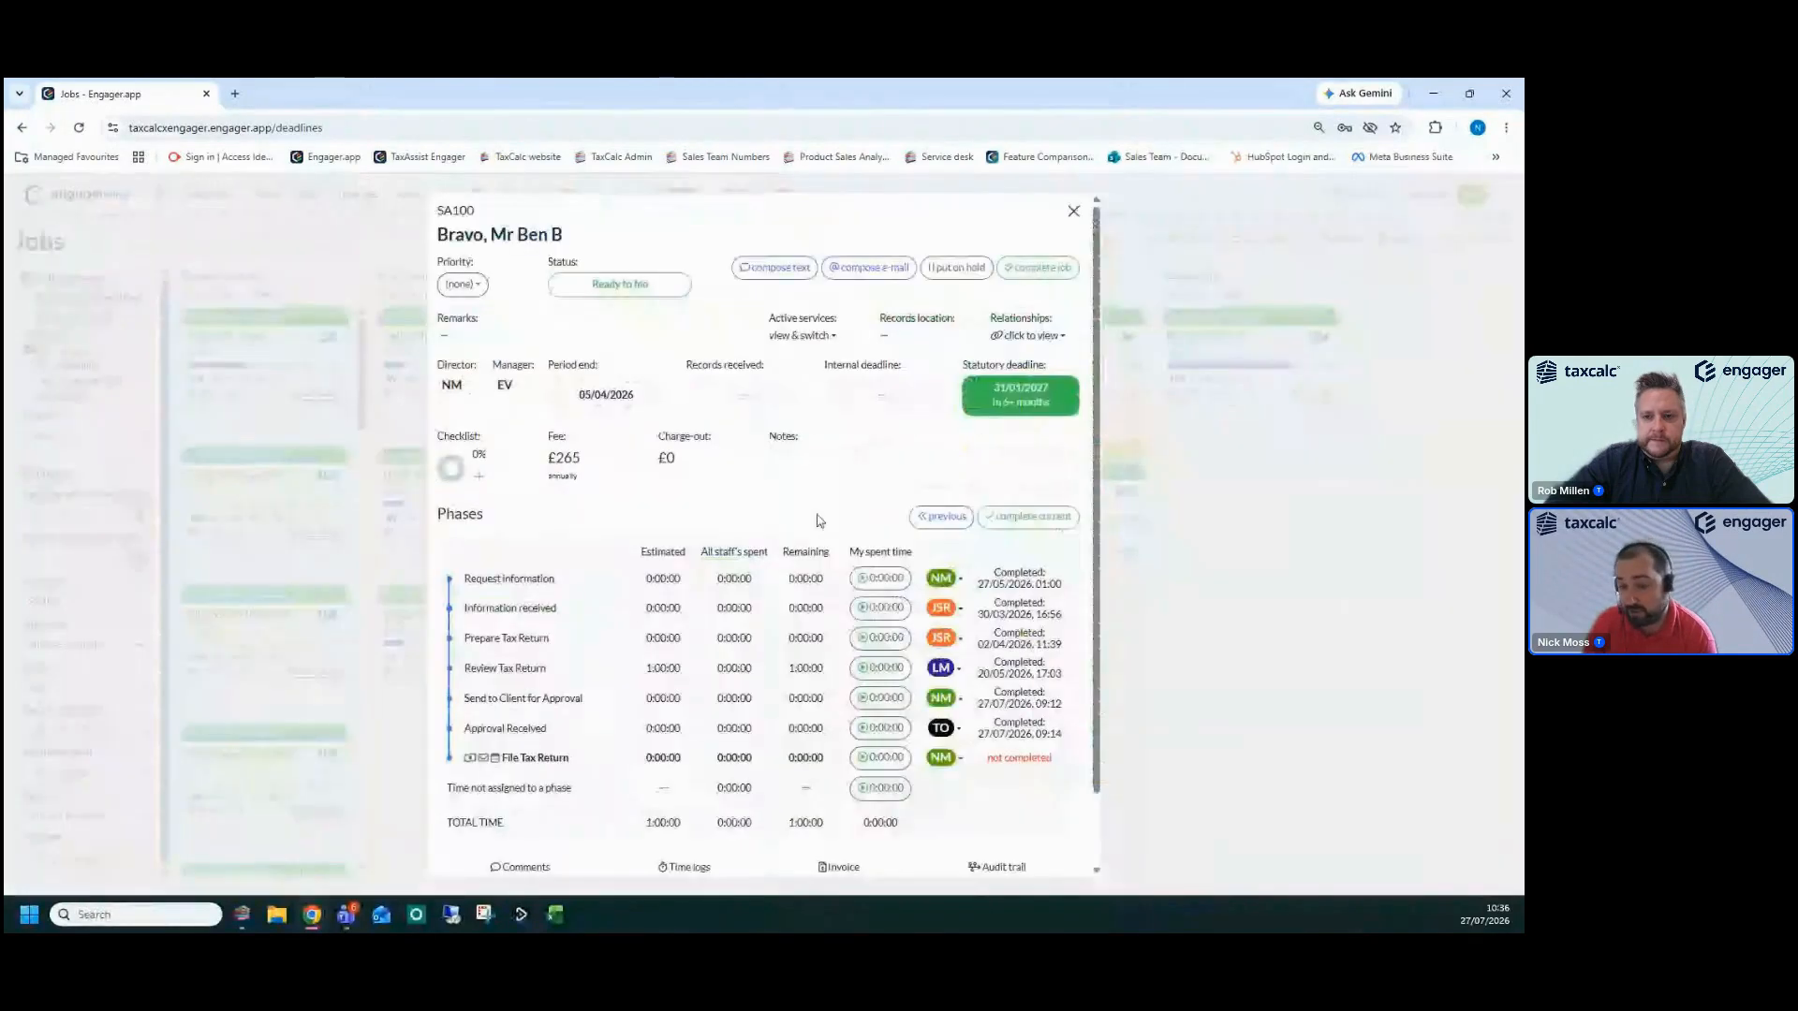
{"action": "left_click", "coordinate": [1026, 519]}
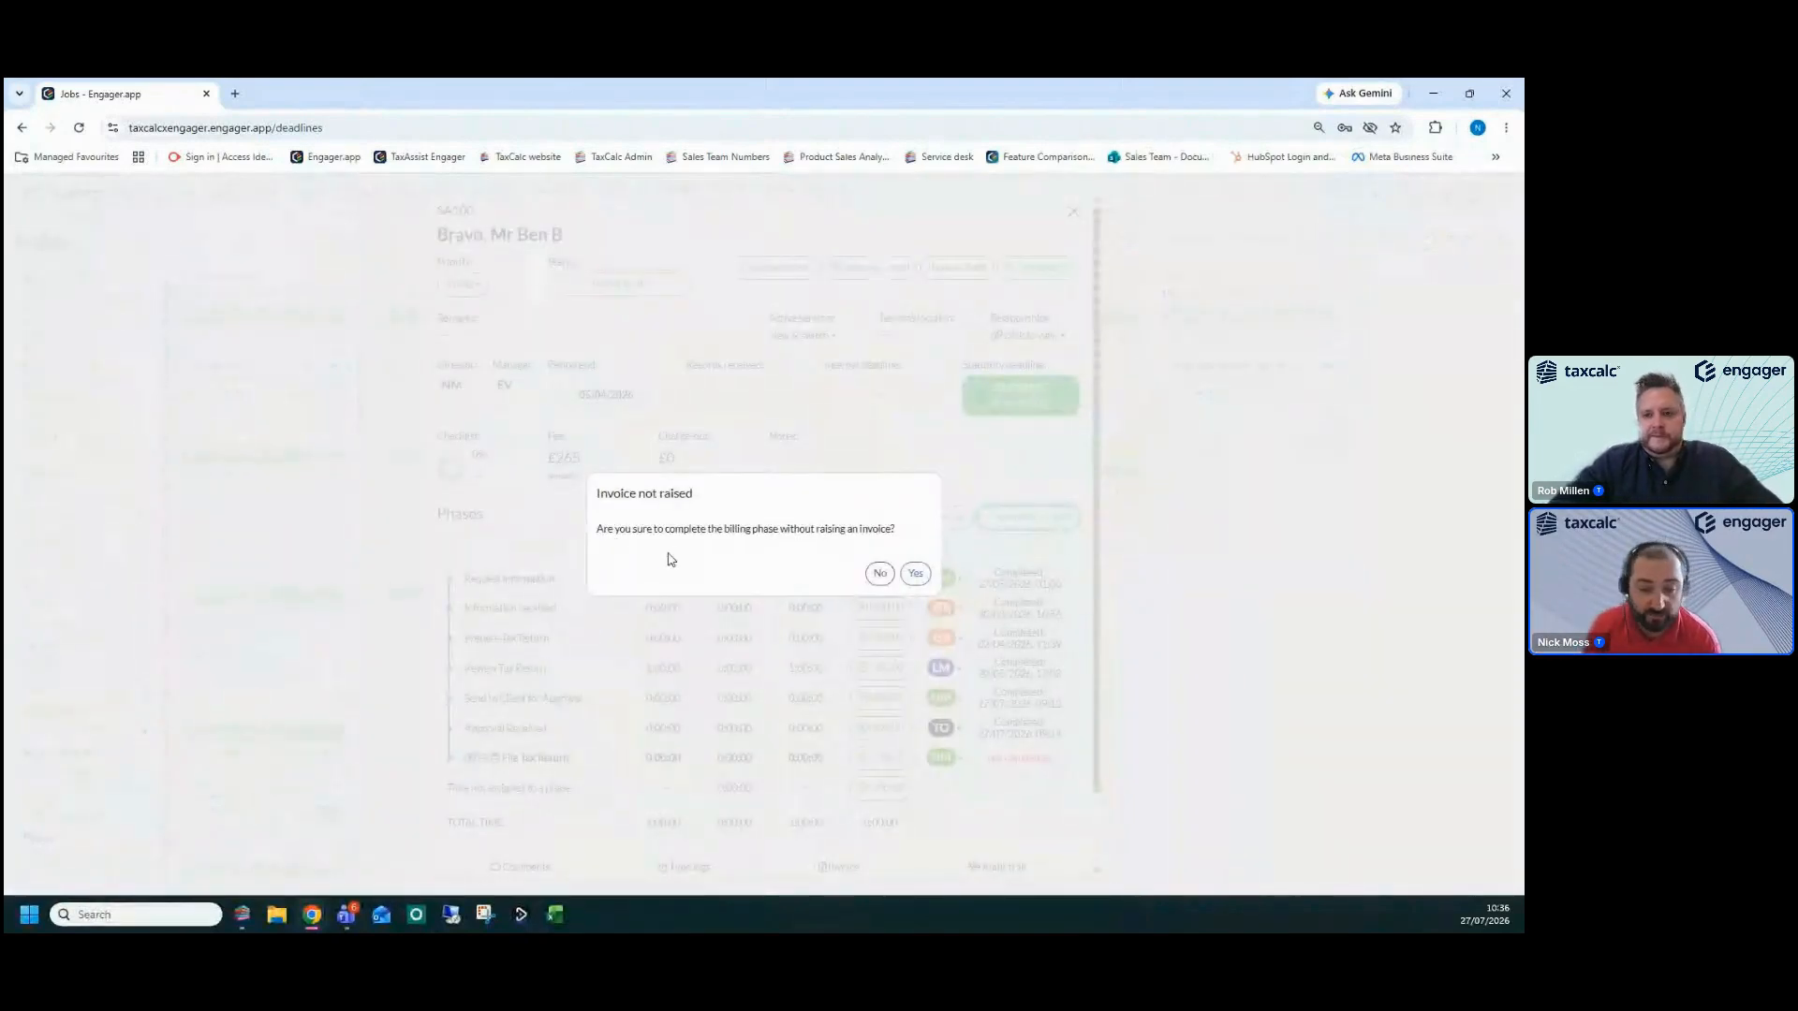
{"action": "left_click", "coordinate": [916, 580]}
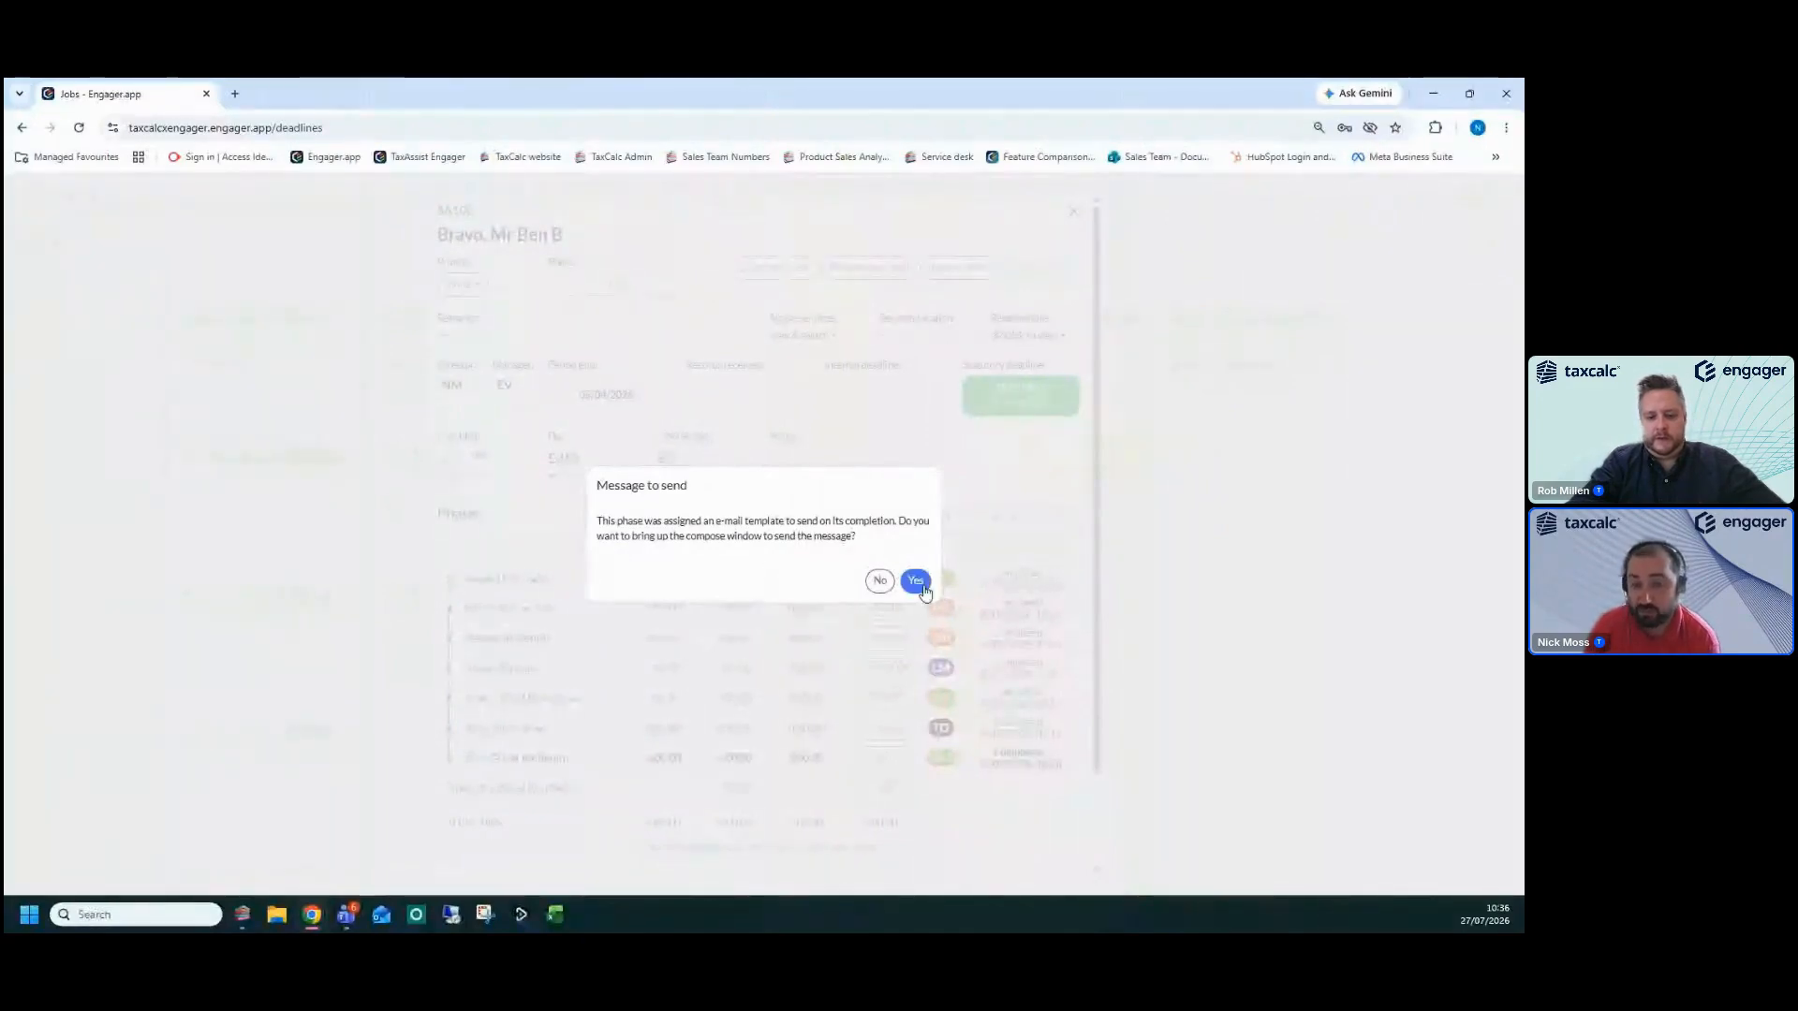
{"action": "left_click", "coordinate": [917, 582]}
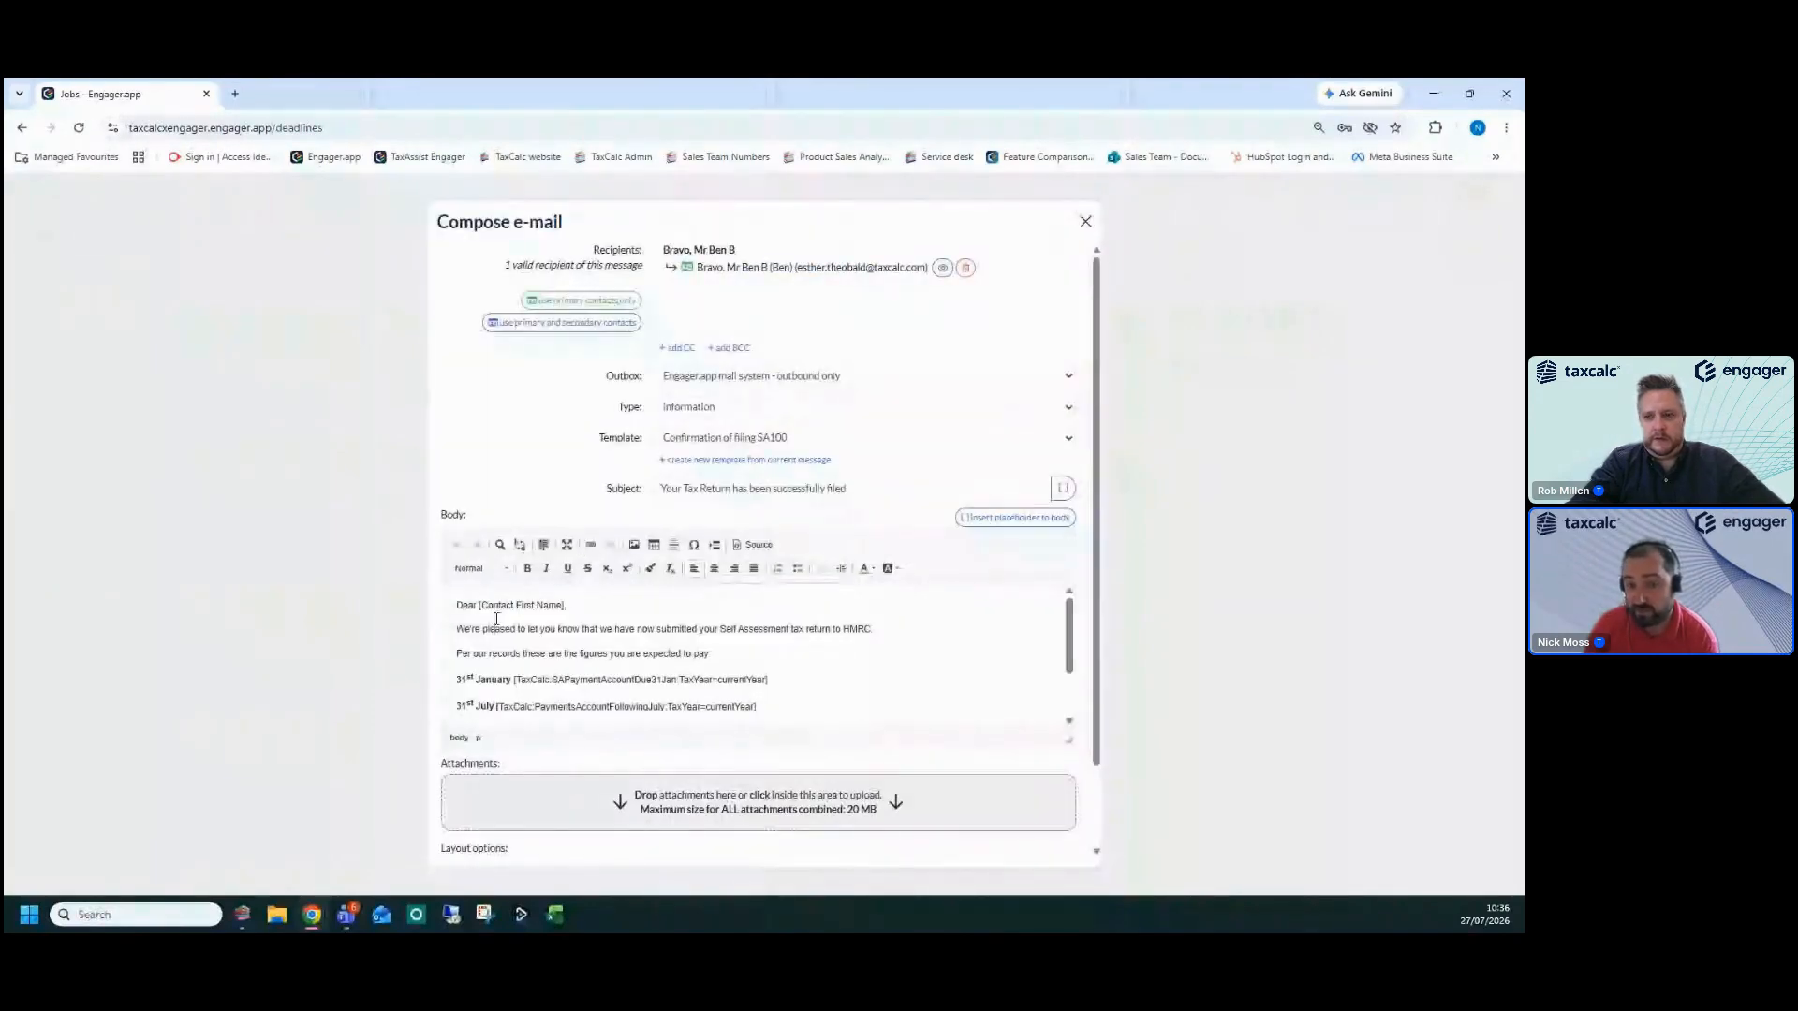
Look over the filing confirmation draft's body and recipient, and open the e-mail preview for that recipient
{"action": "left_click_drag", "start_coordinate": [496, 625], "coordinate": [513, 725]}
{"action": "left_click_drag", "start_coordinate": [736, 268], "coordinate": [836, 269]}
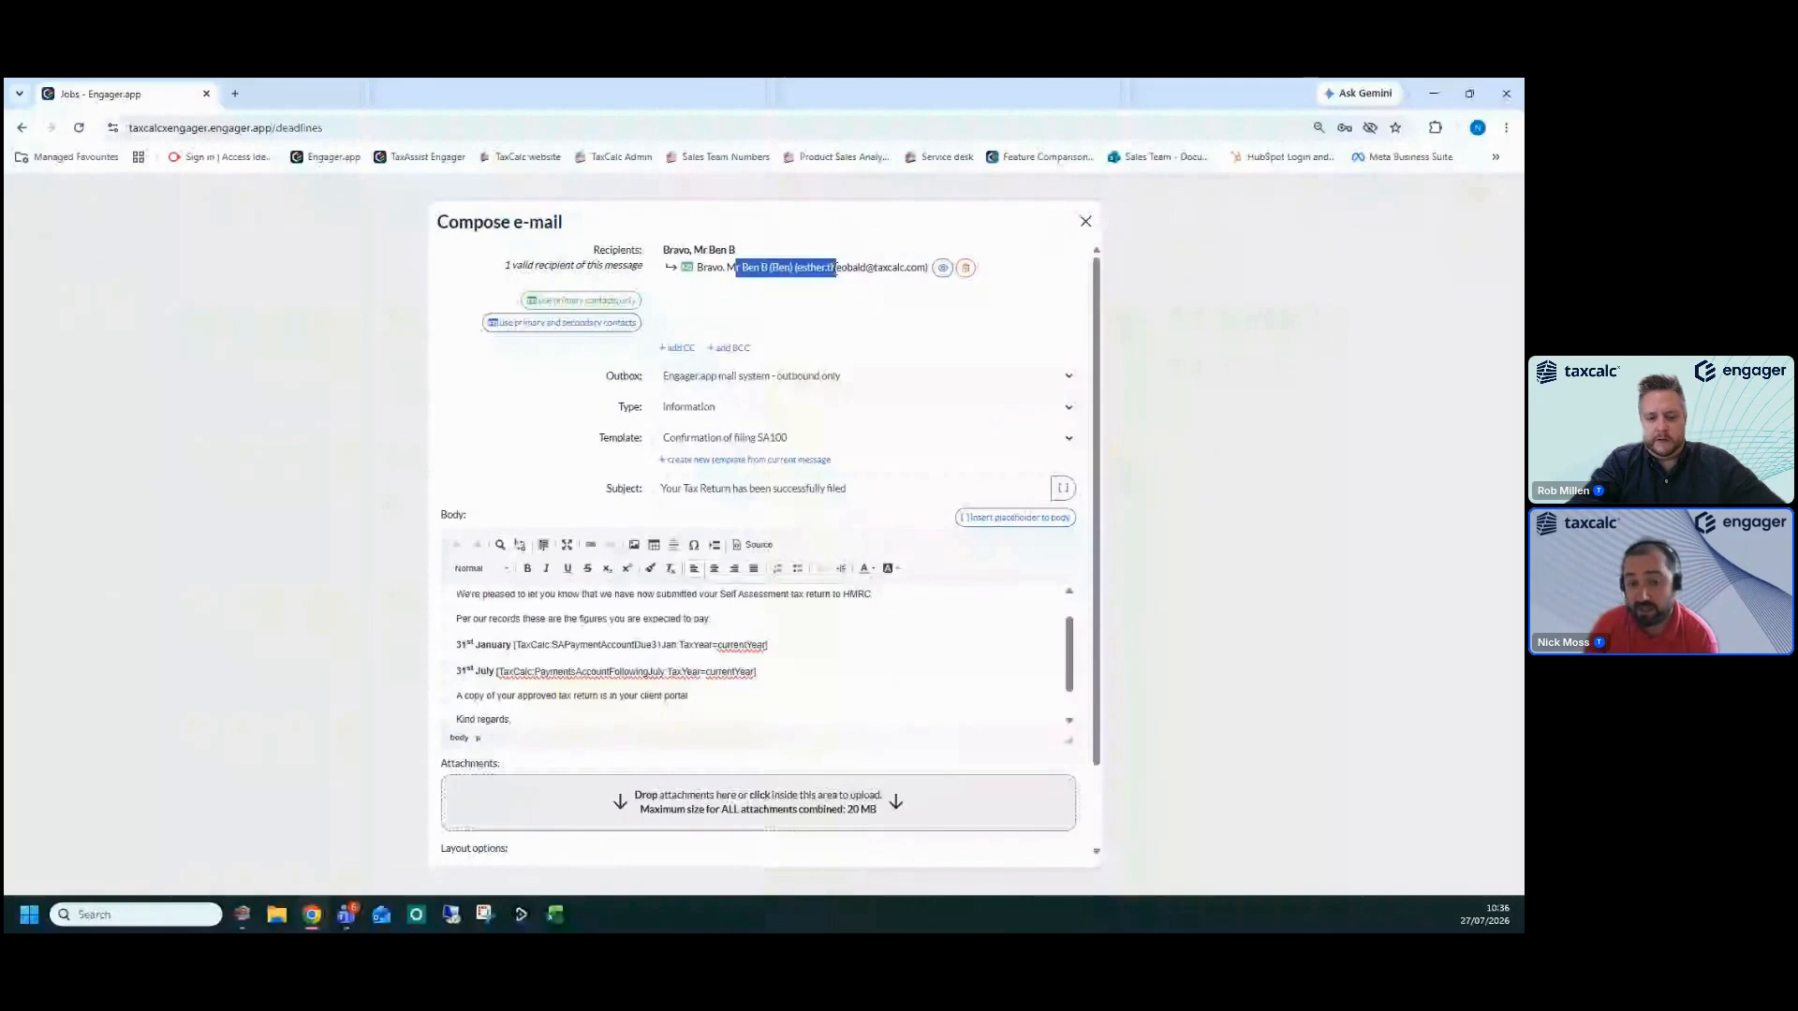
{"action": "left_click", "coordinate": [942, 273]}
{"action": "left_click", "coordinate": [943, 270]}
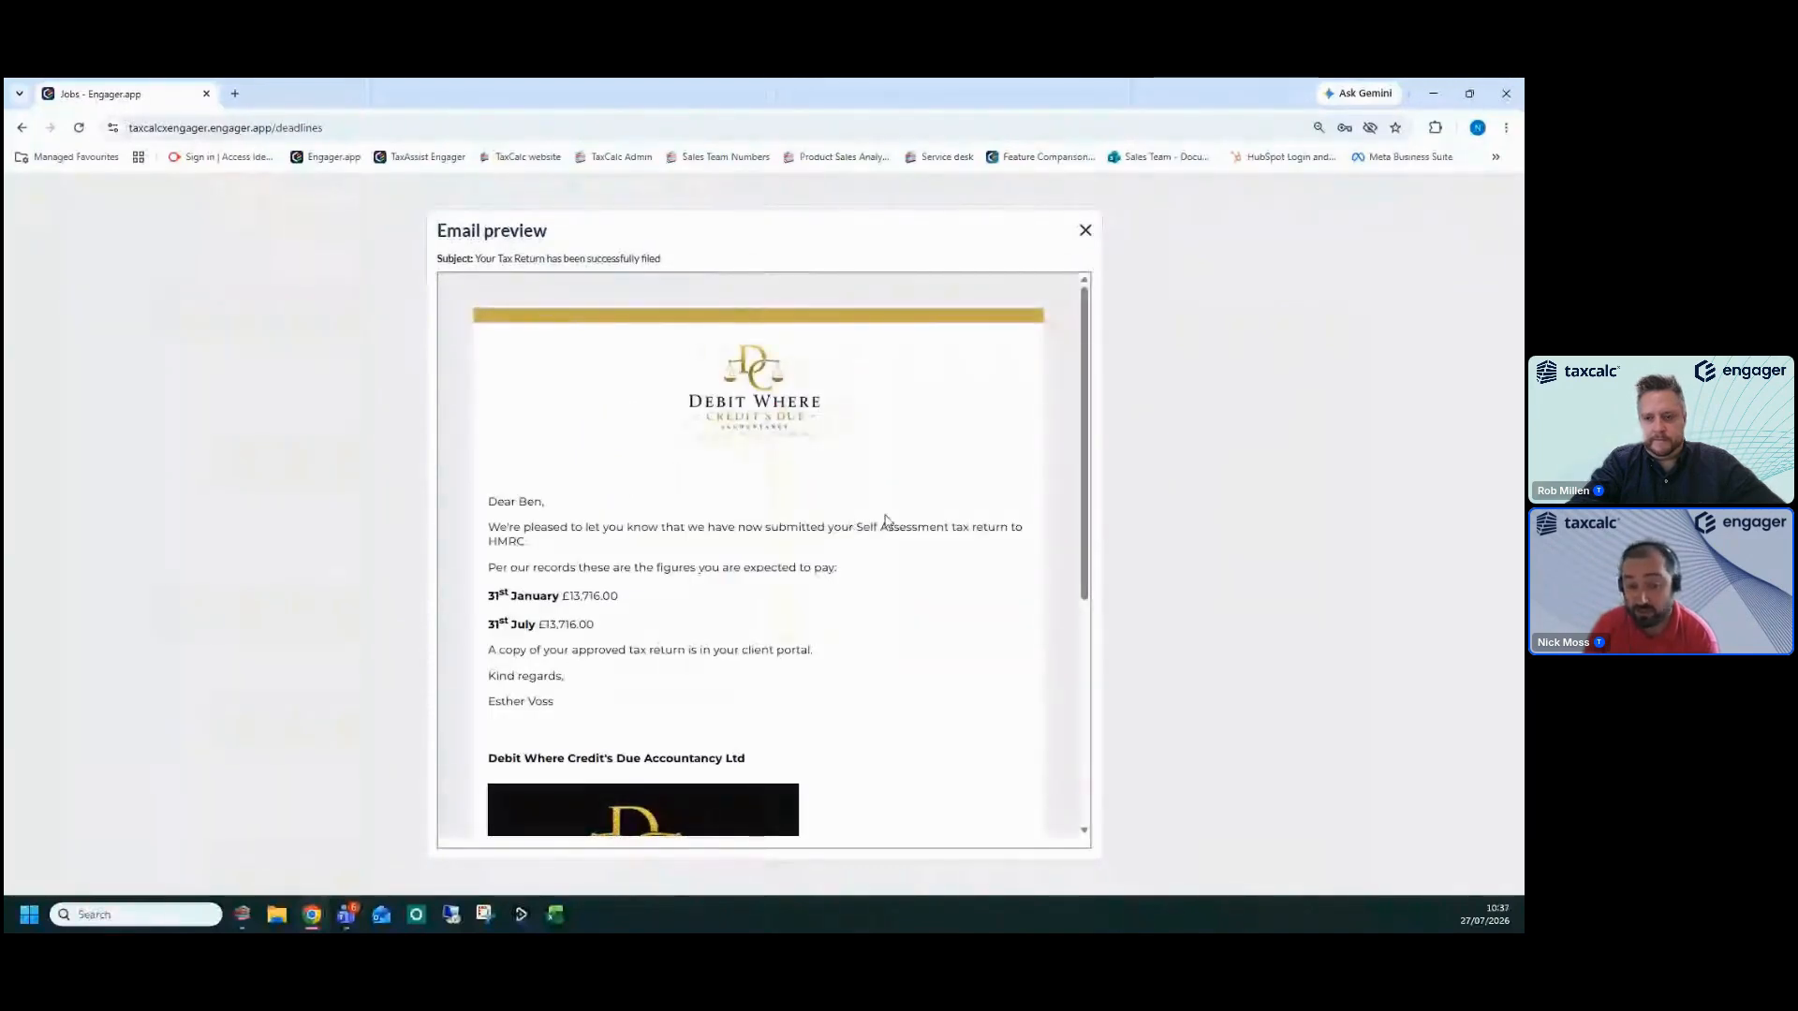
Check the payment figures and client portal wording in the preview, and close it, the unsent e-mail and the job
{"action": "left_click_drag", "start_coordinate": [539, 624], "coordinate": [749, 570]}
{"action": "scroll", "coordinate": [658, 646], "scroll_direction": "down", "scroll_amount": 1}
{"action": "scroll", "coordinate": [658, 645], "scroll_direction": "down", "scroll_amount": 1}
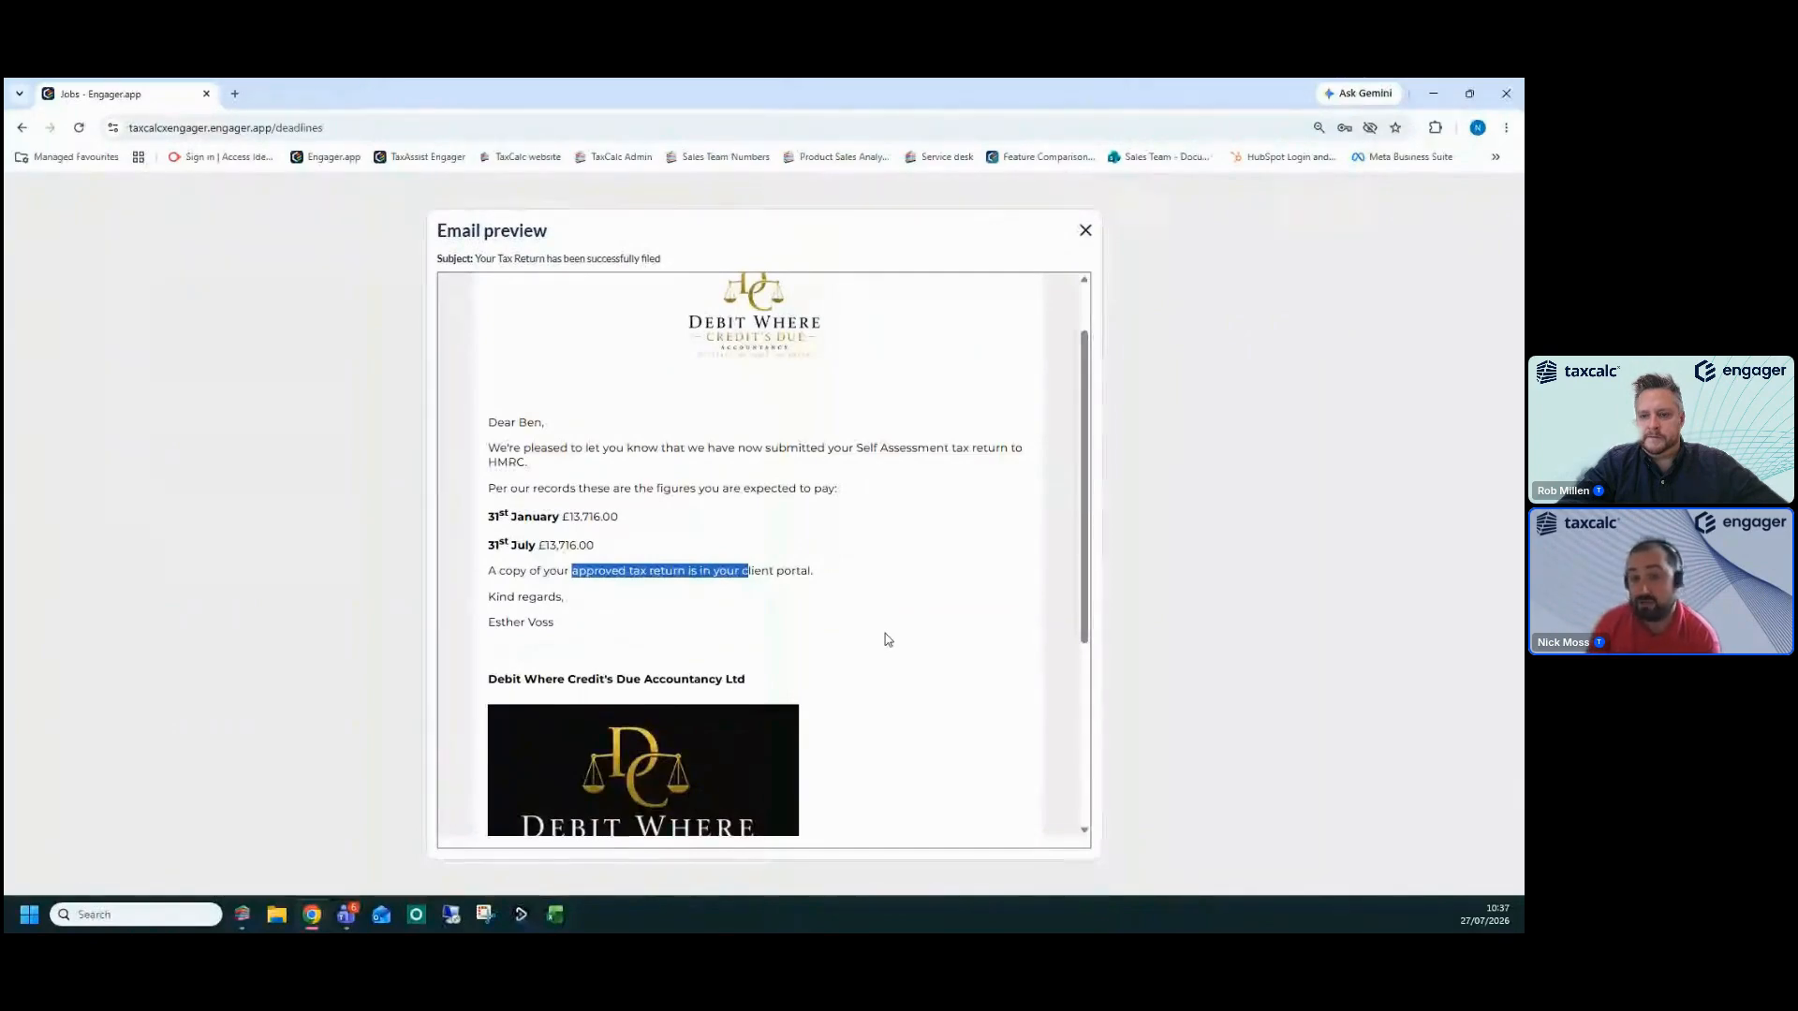
{"action": "left_click", "coordinate": [1085, 230]}
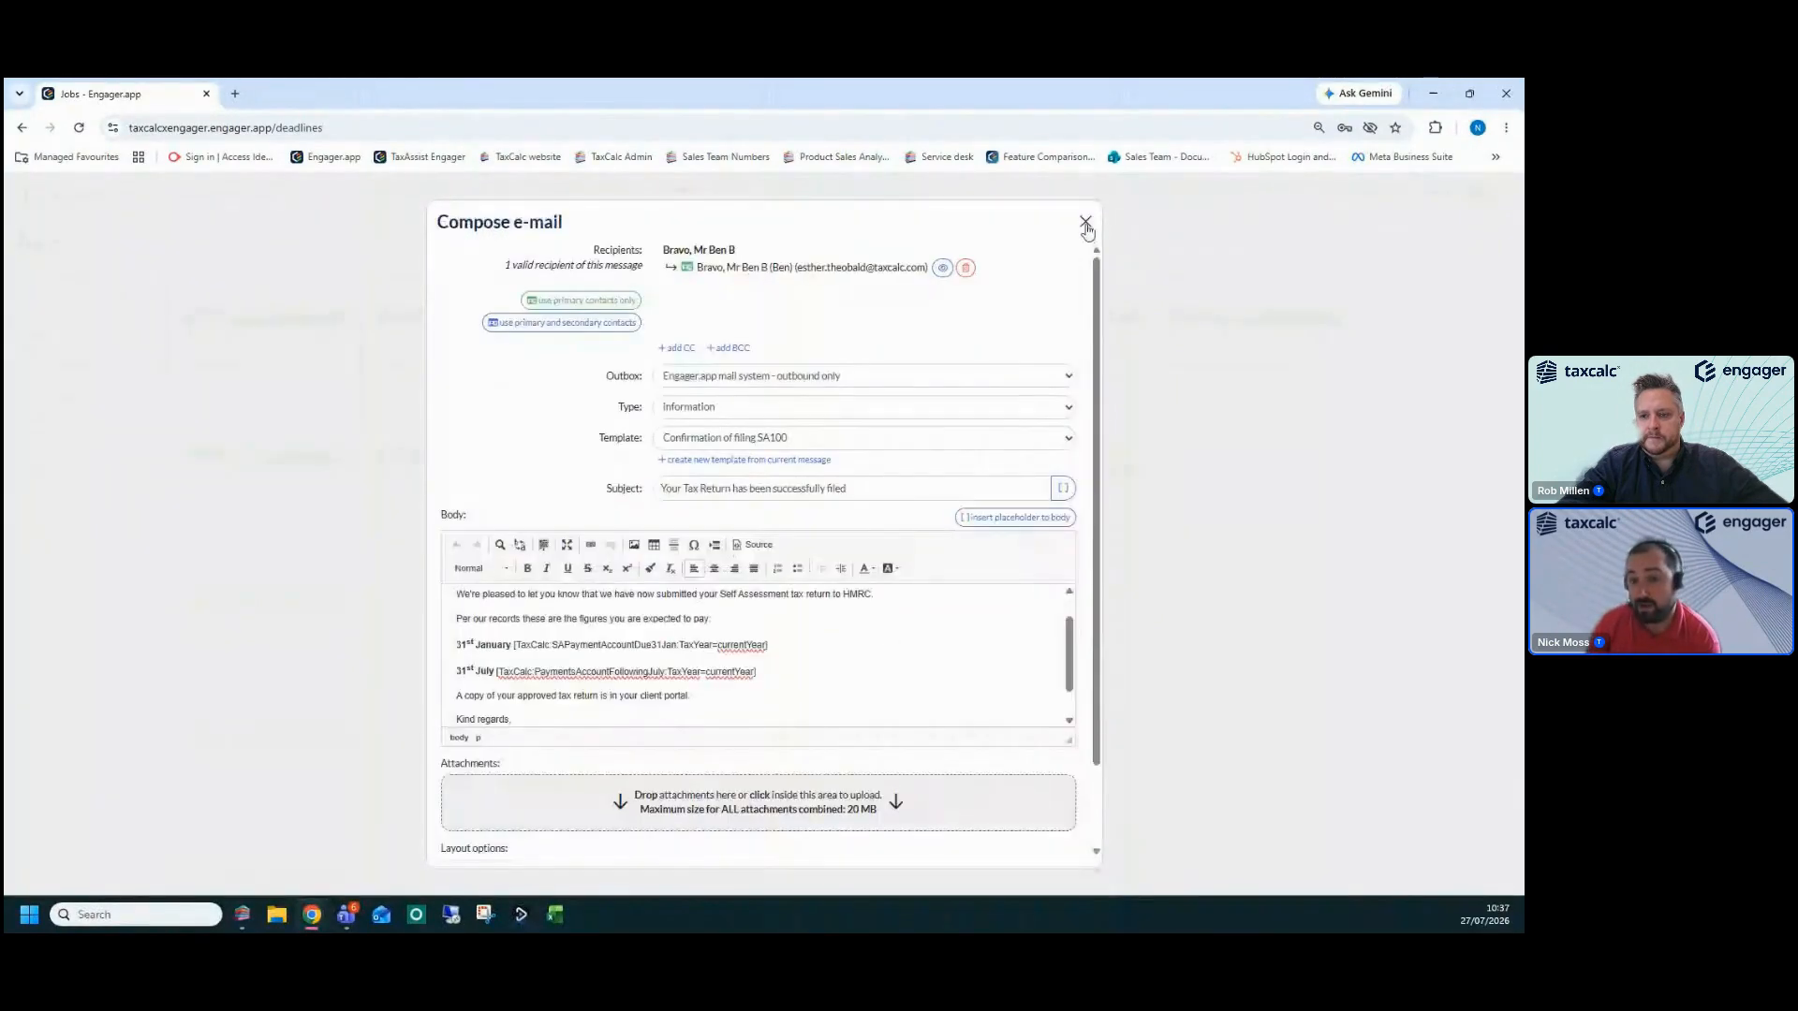
{"action": "left_click", "coordinate": [1083, 223]}
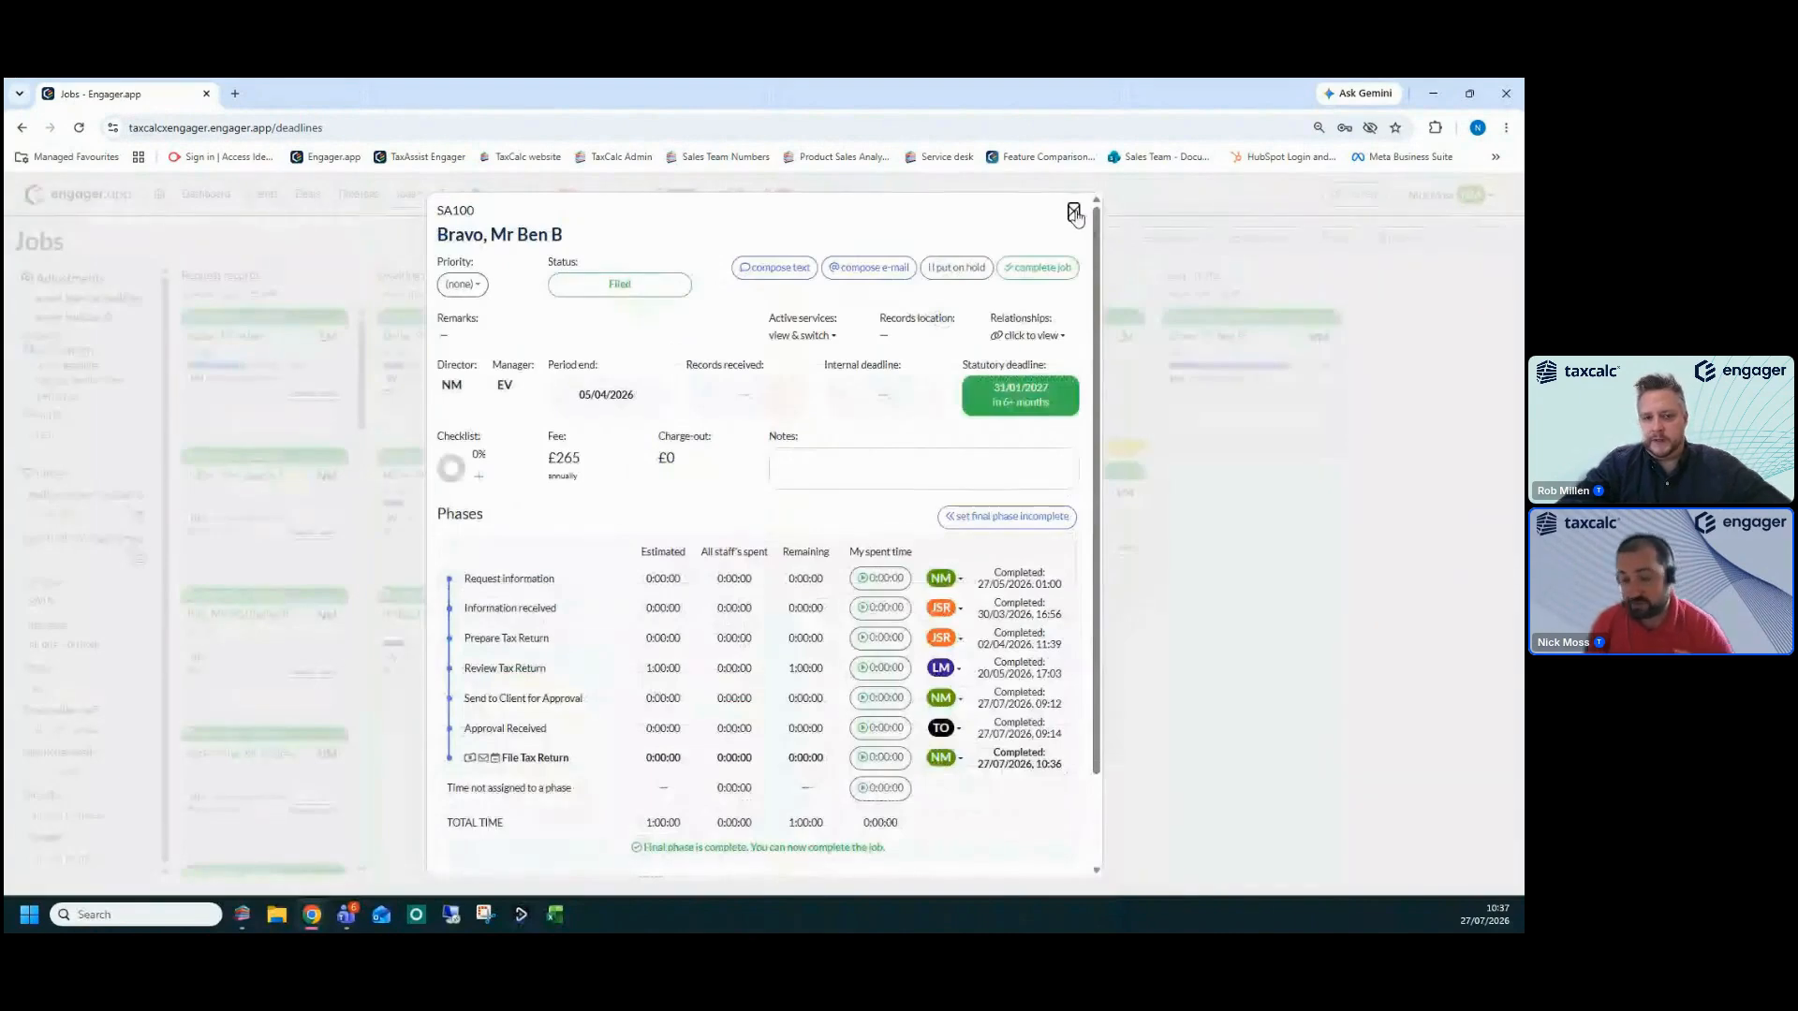
{"action": "left_click", "coordinate": [1073, 213]}
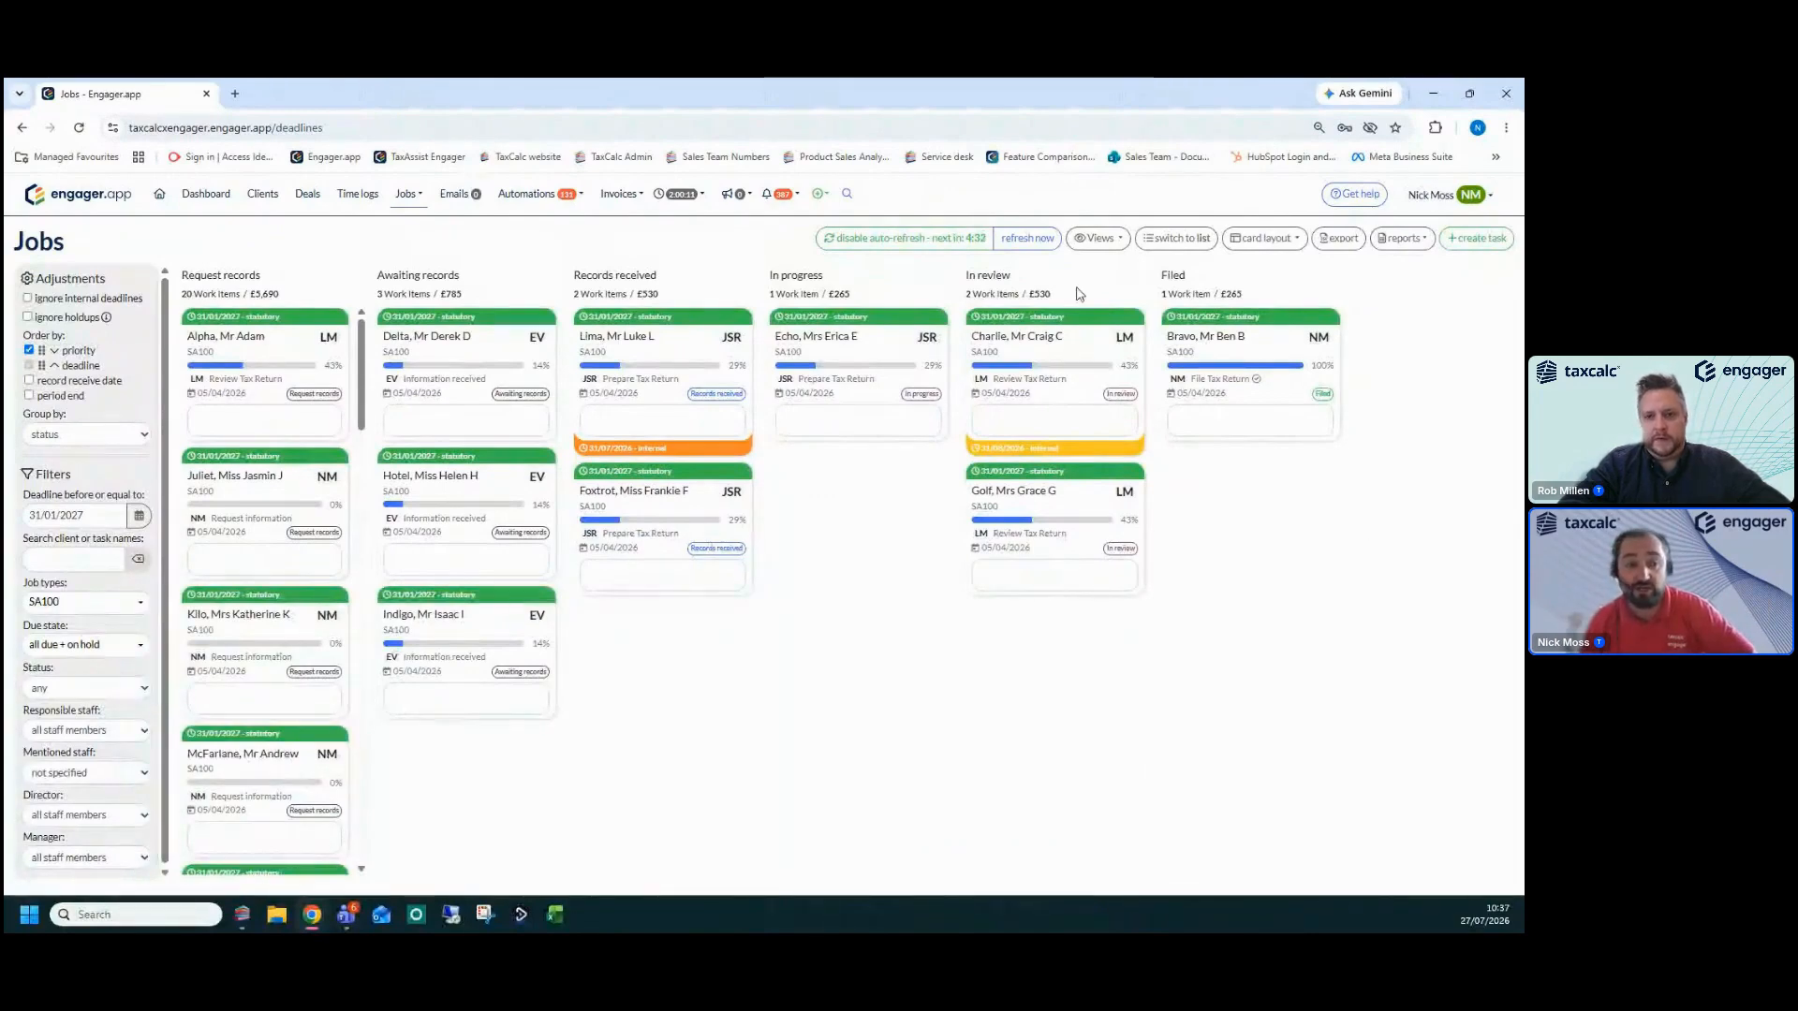
Open the active clients list and its filter options
{"action": "left_click", "coordinate": [263, 195]}
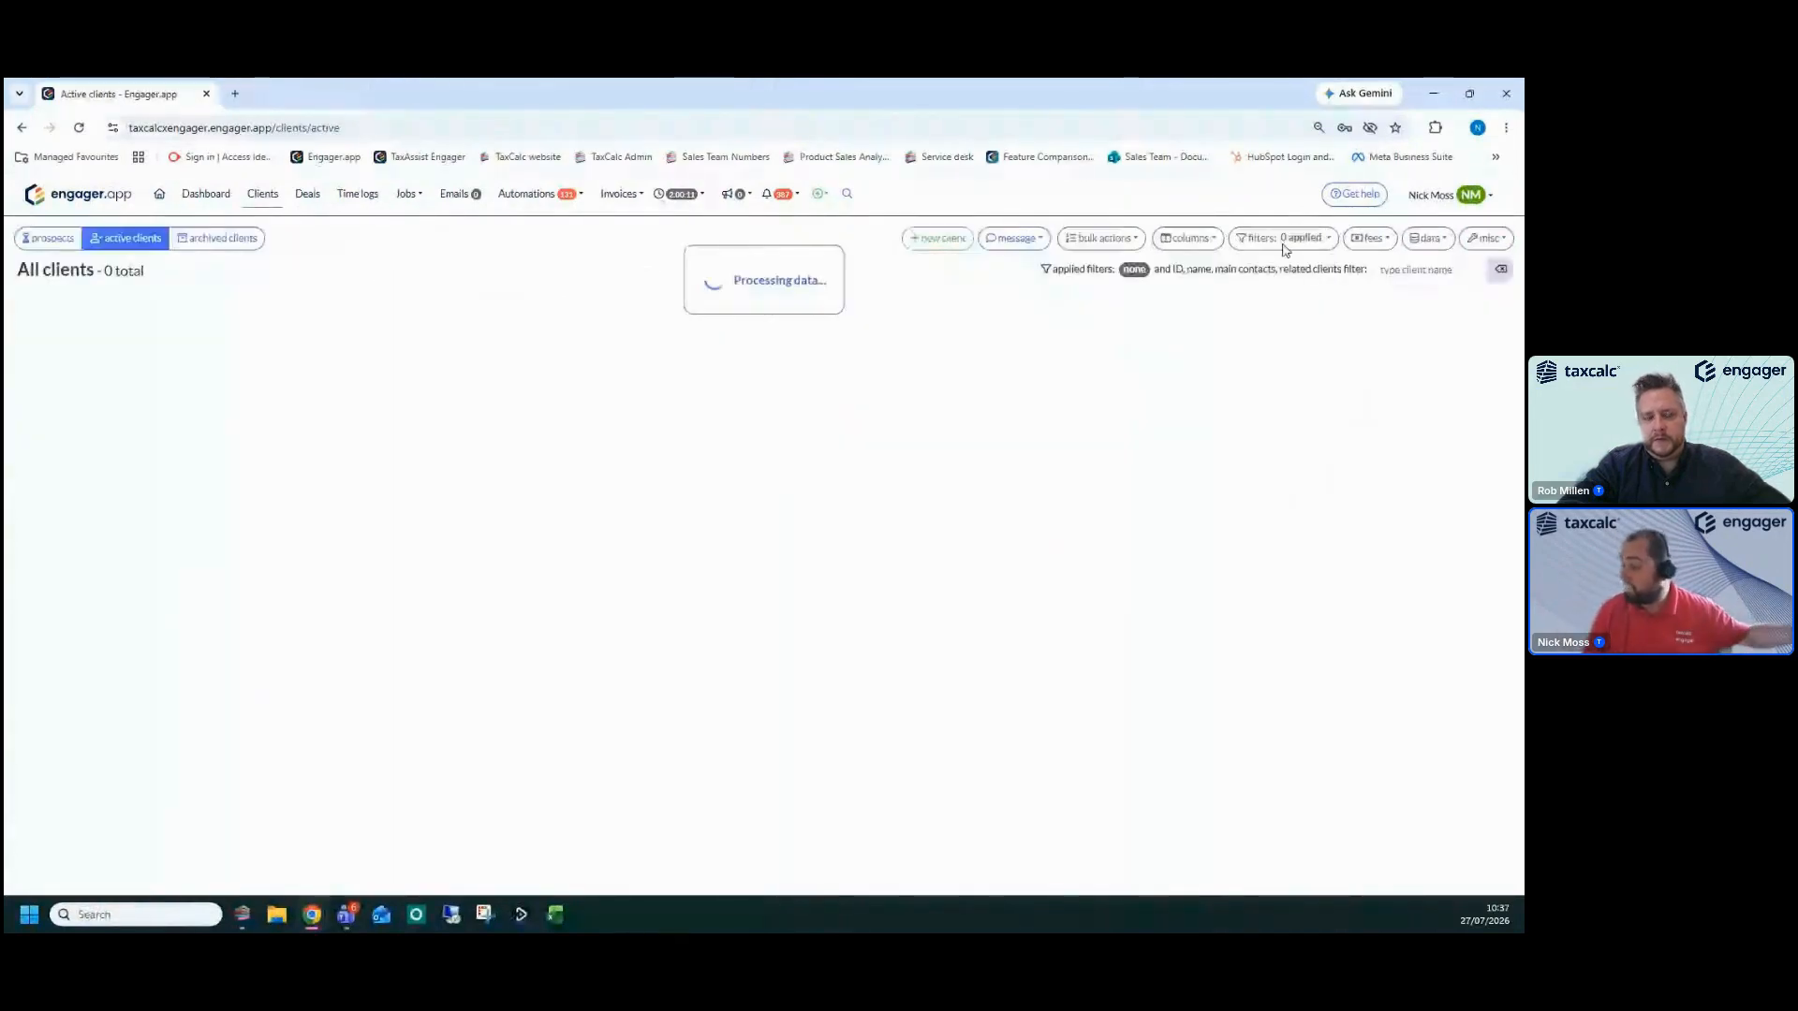
{"action": "left_click", "coordinate": [1250, 242]}
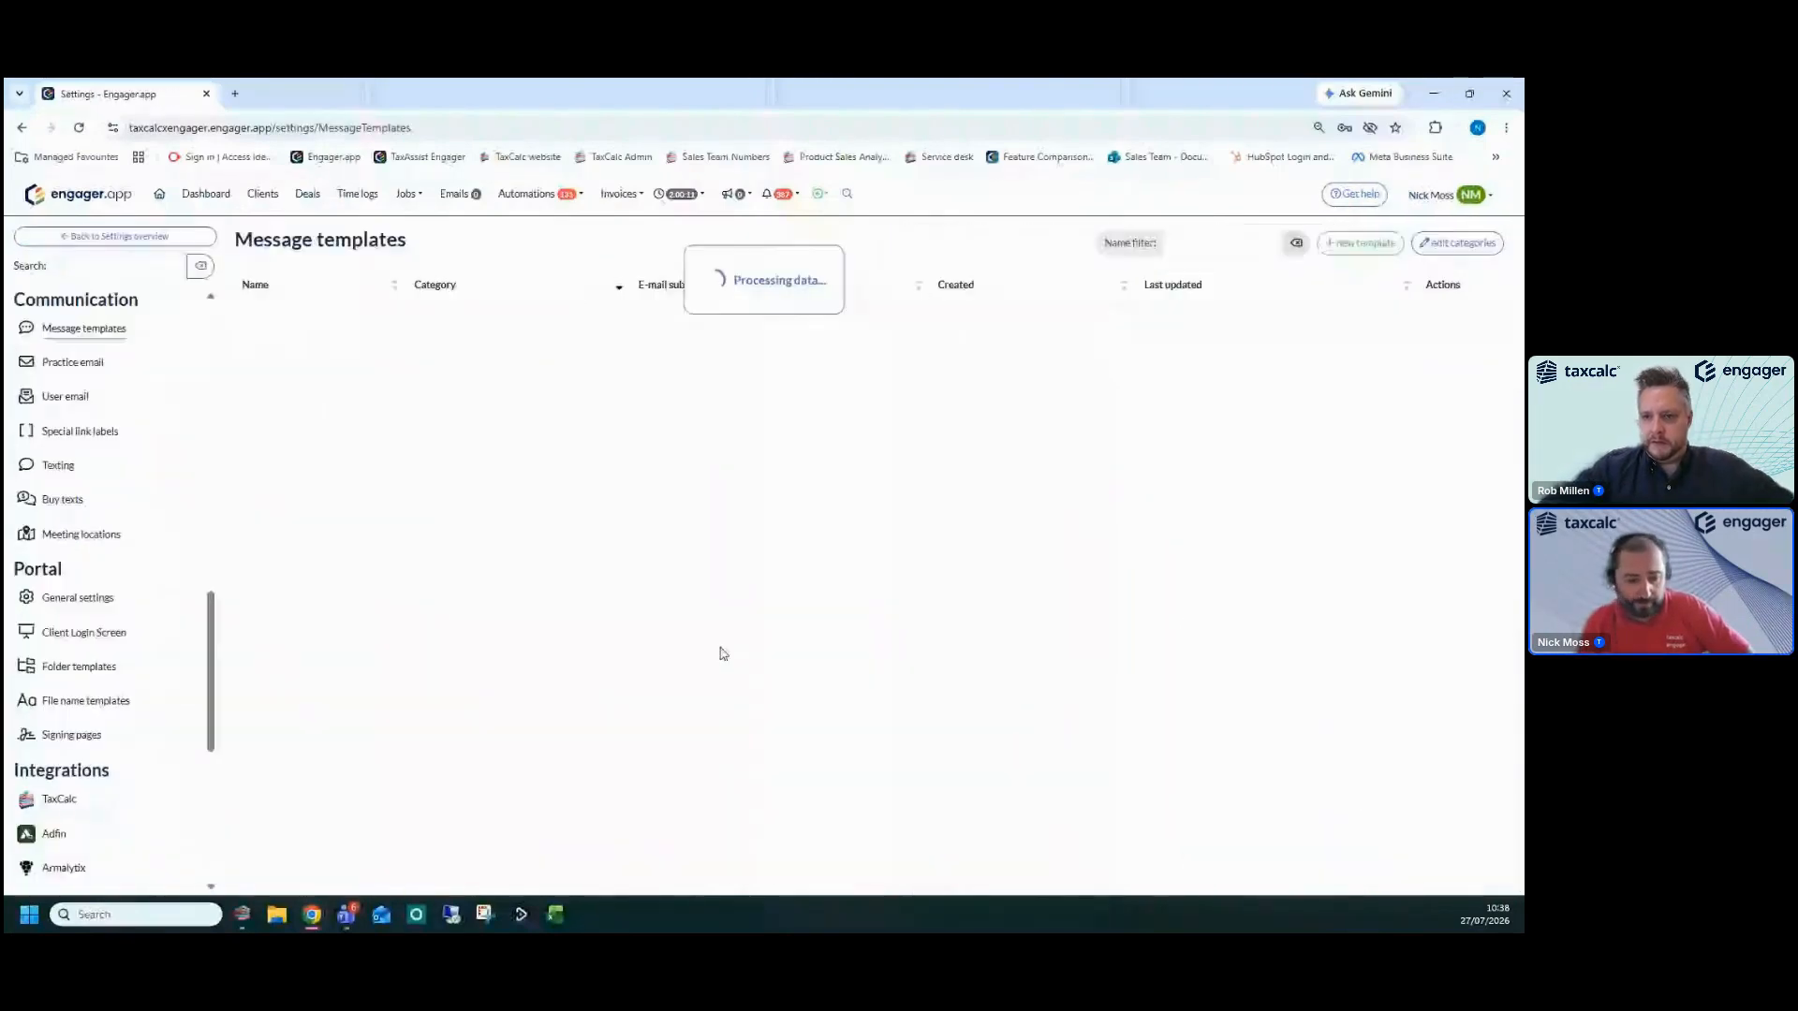
Open the Payment Request message template for editing and bring up the TaxCalc Self Assessment data in its list of insertable placeholders
{"action": "scroll", "coordinate": [694, 732], "scroll_direction": "down", "scroll_amount": 5}
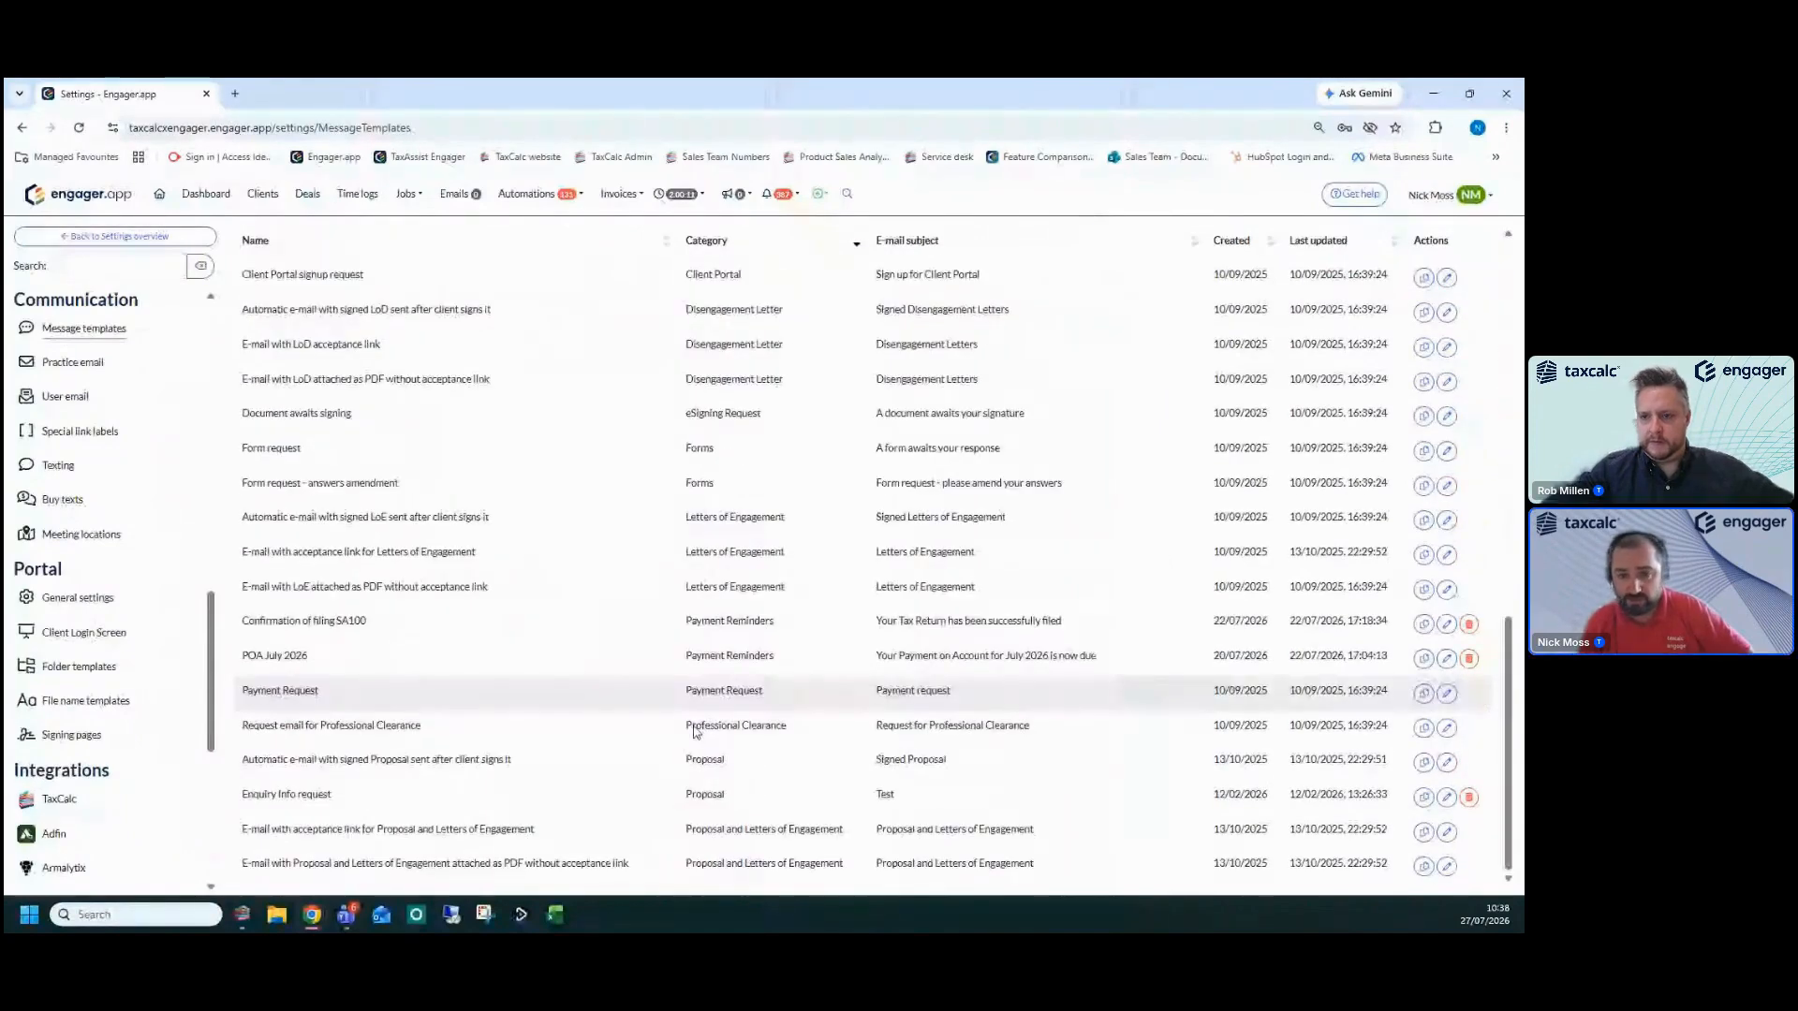
{"action": "left_click", "coordinate": [1446, 693]}
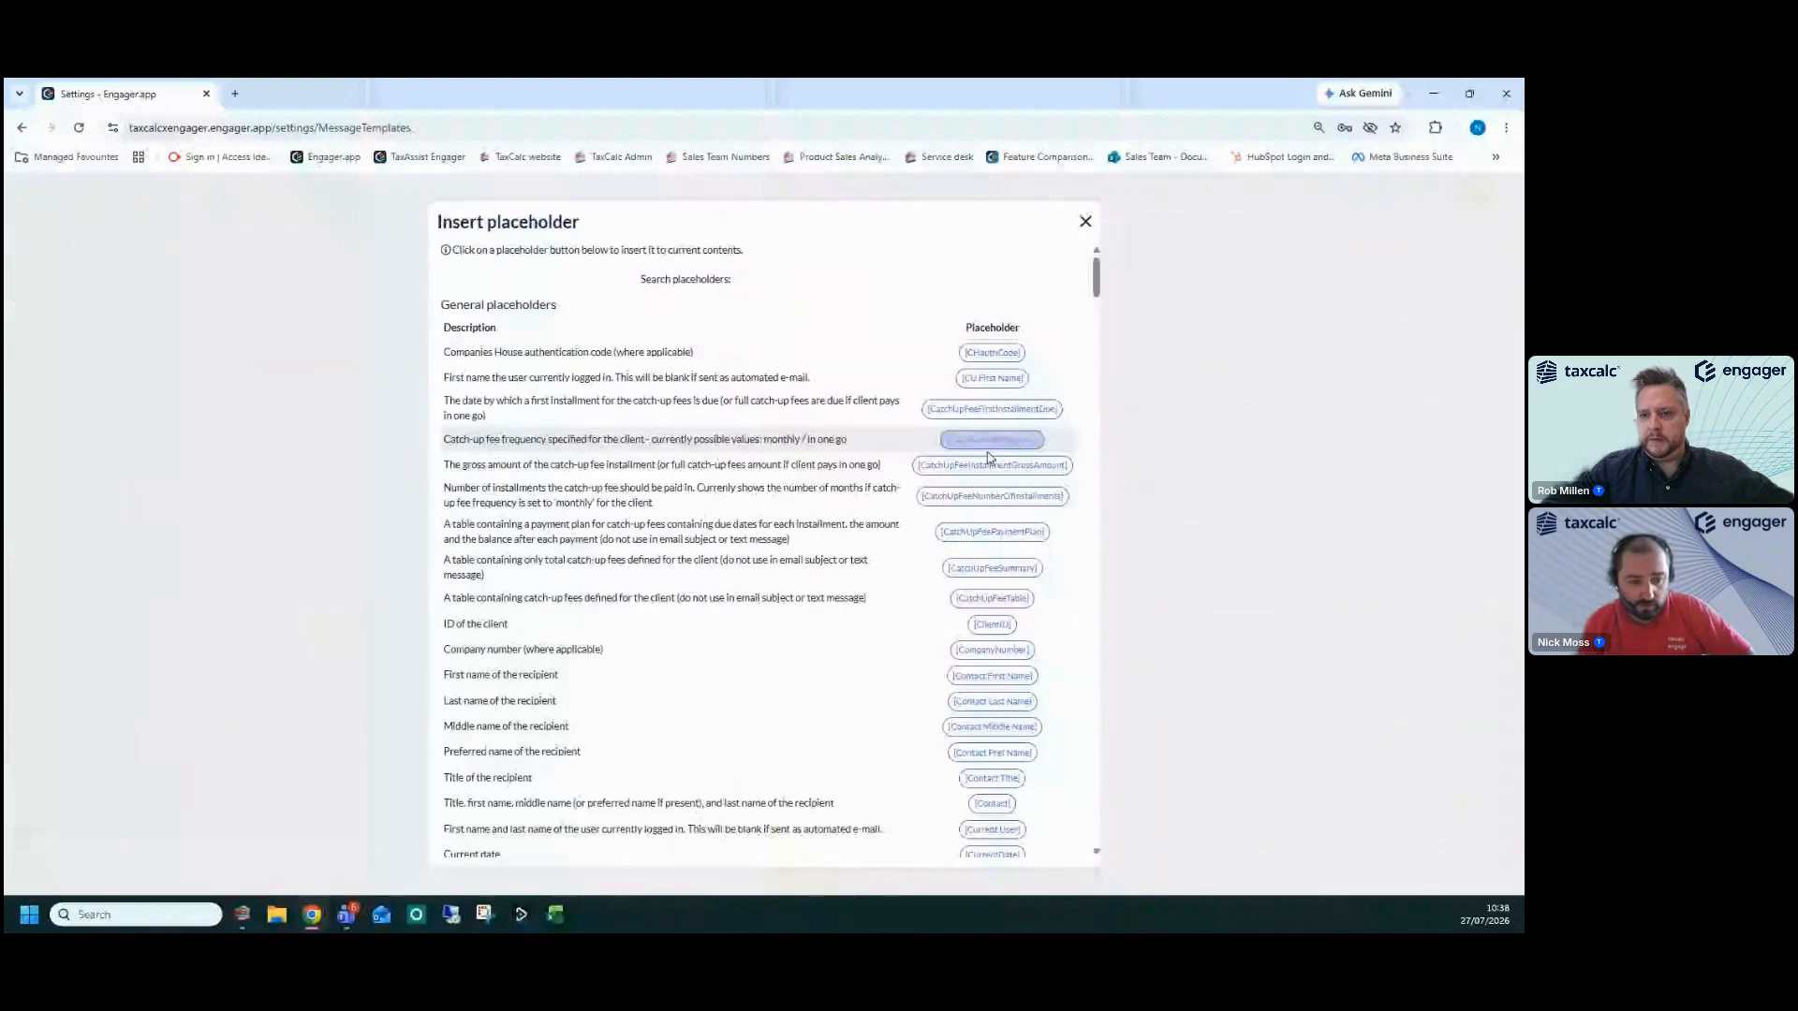
{"action": "scroll", "coordinate": [992, 454], "scroll_direction": "down", "scroll_amount": 10}
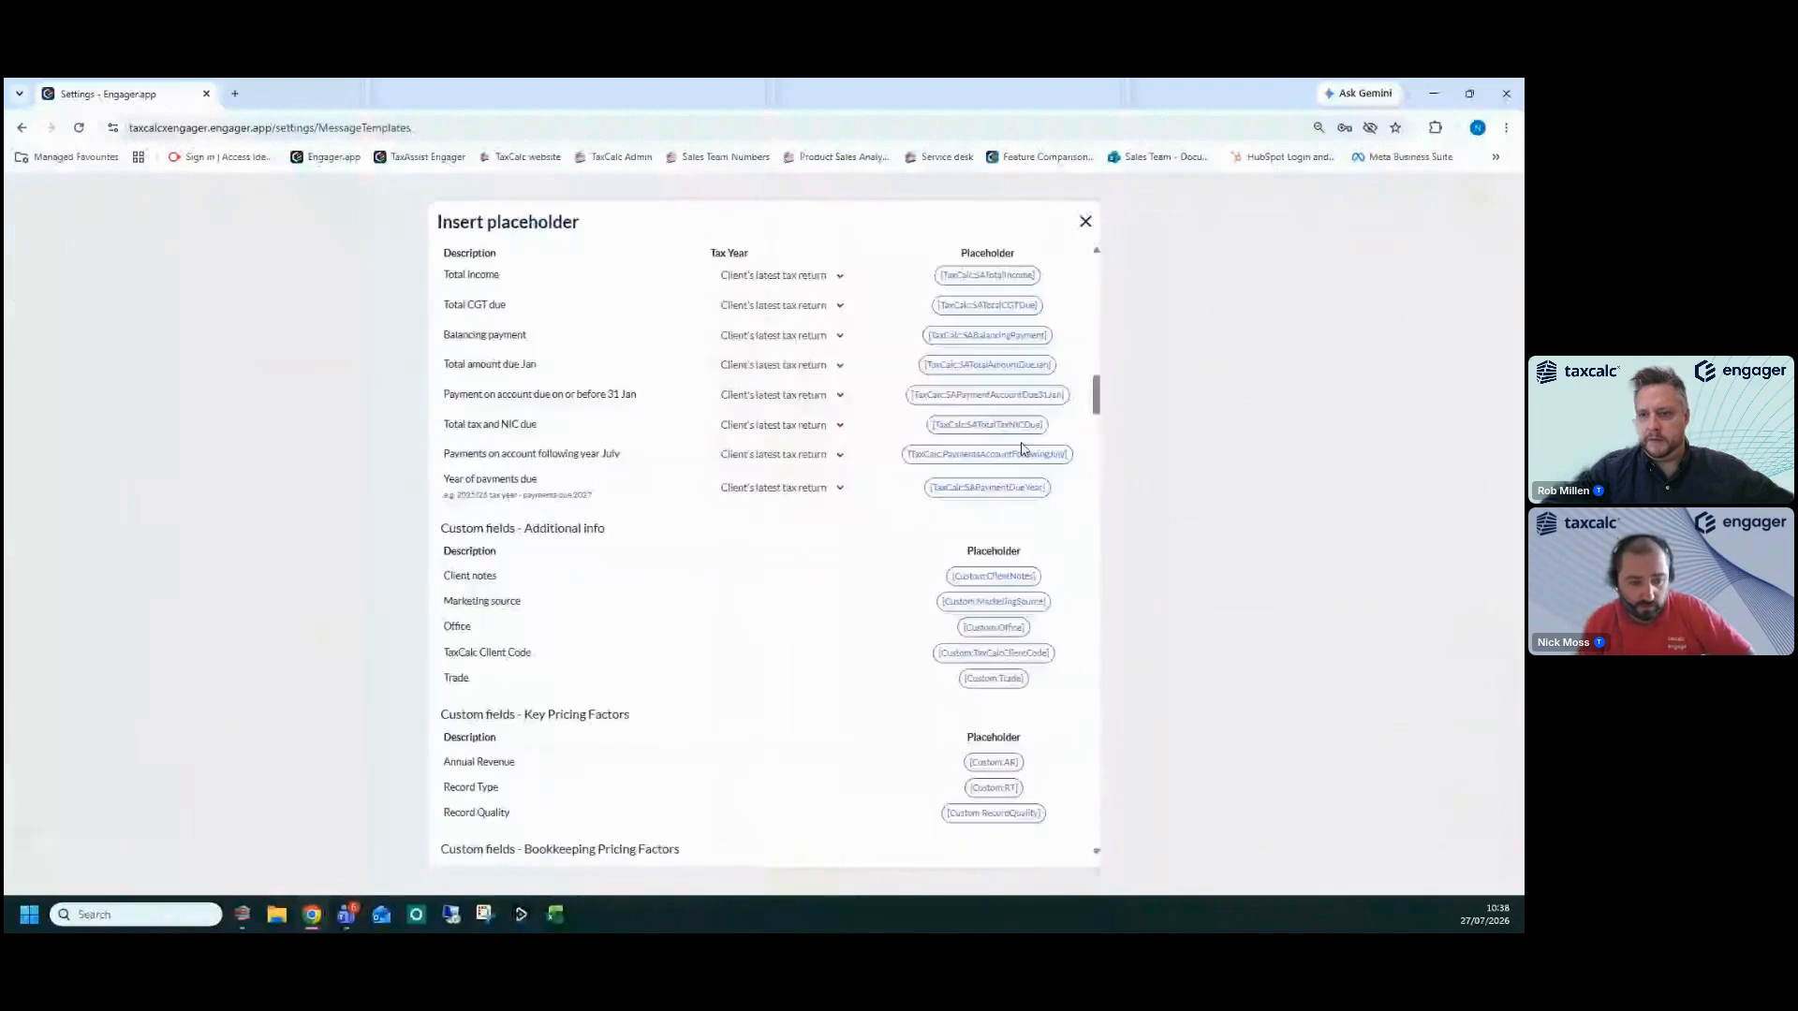
{"action": "scroll", "coordinate": [571, 482], "scroll_direction": "up", "scroll_amount": 3}
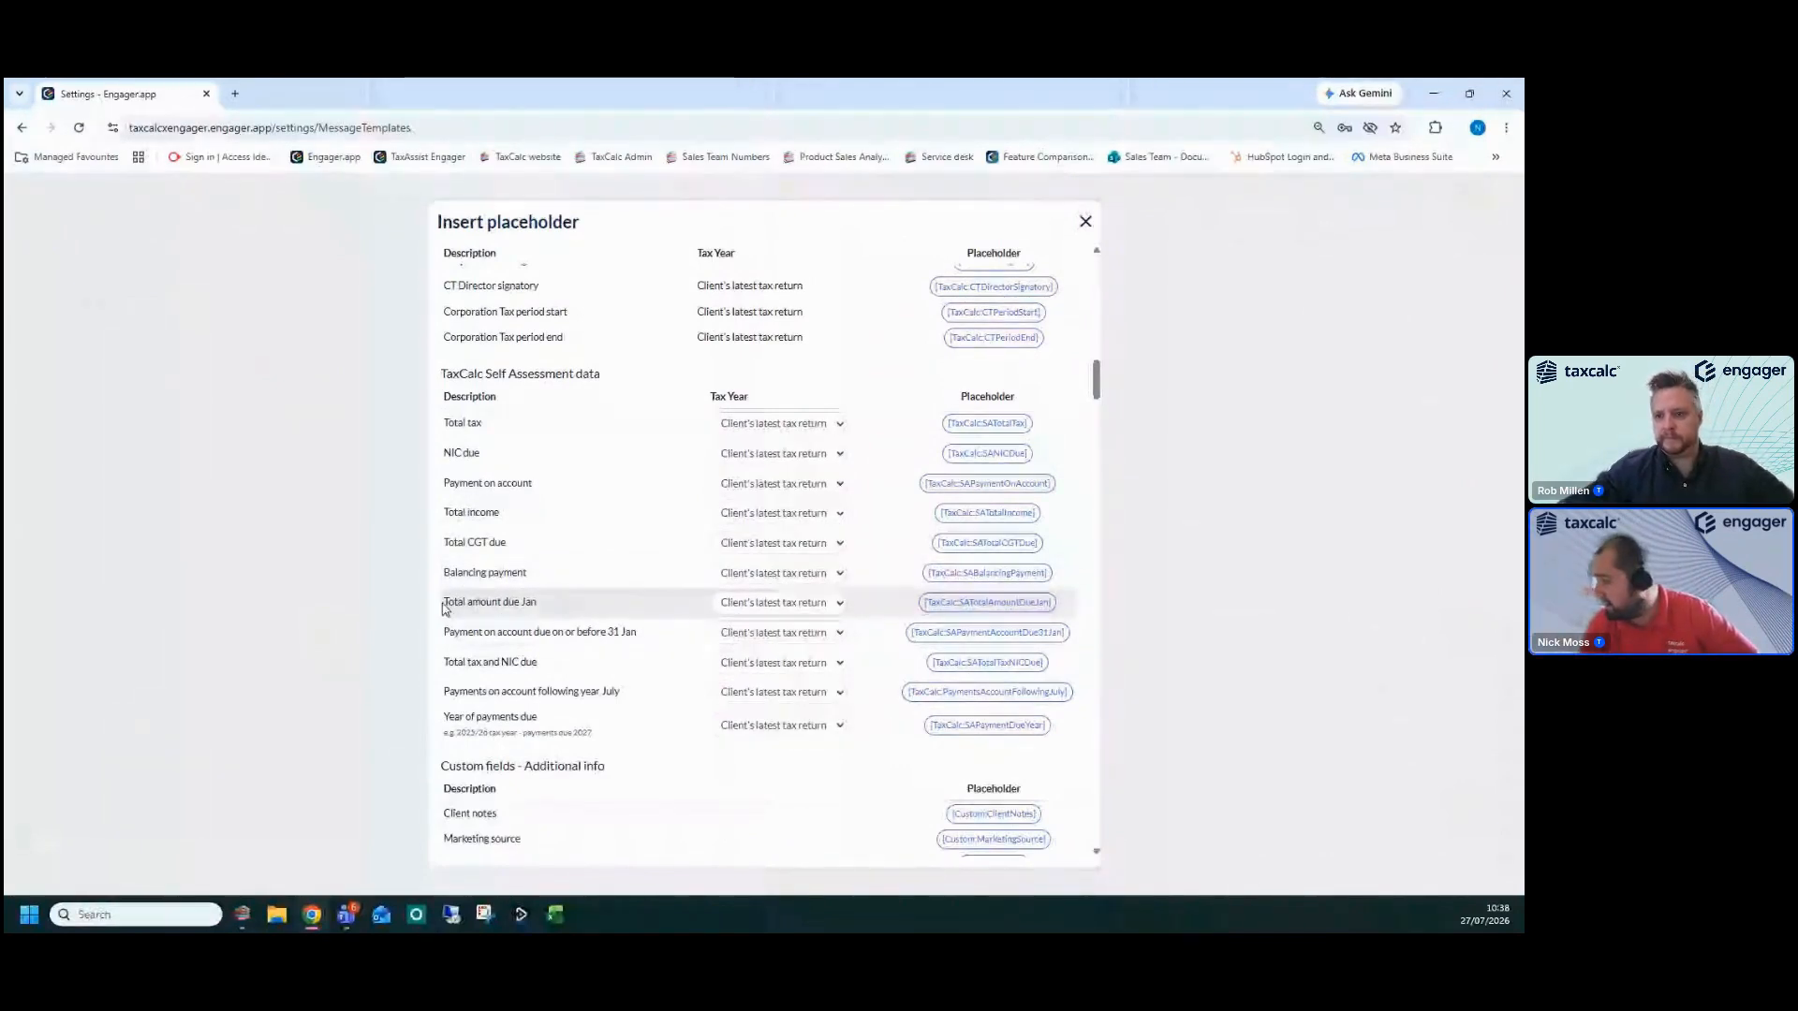
Review the Total amount due Jan and Balancing payment placeholders, close the placeholder list, and leave the Payment Request template without saving
{"action": "left_click_drag", "start_coordinate": [446, 609], "coordinate": [541, 609]}
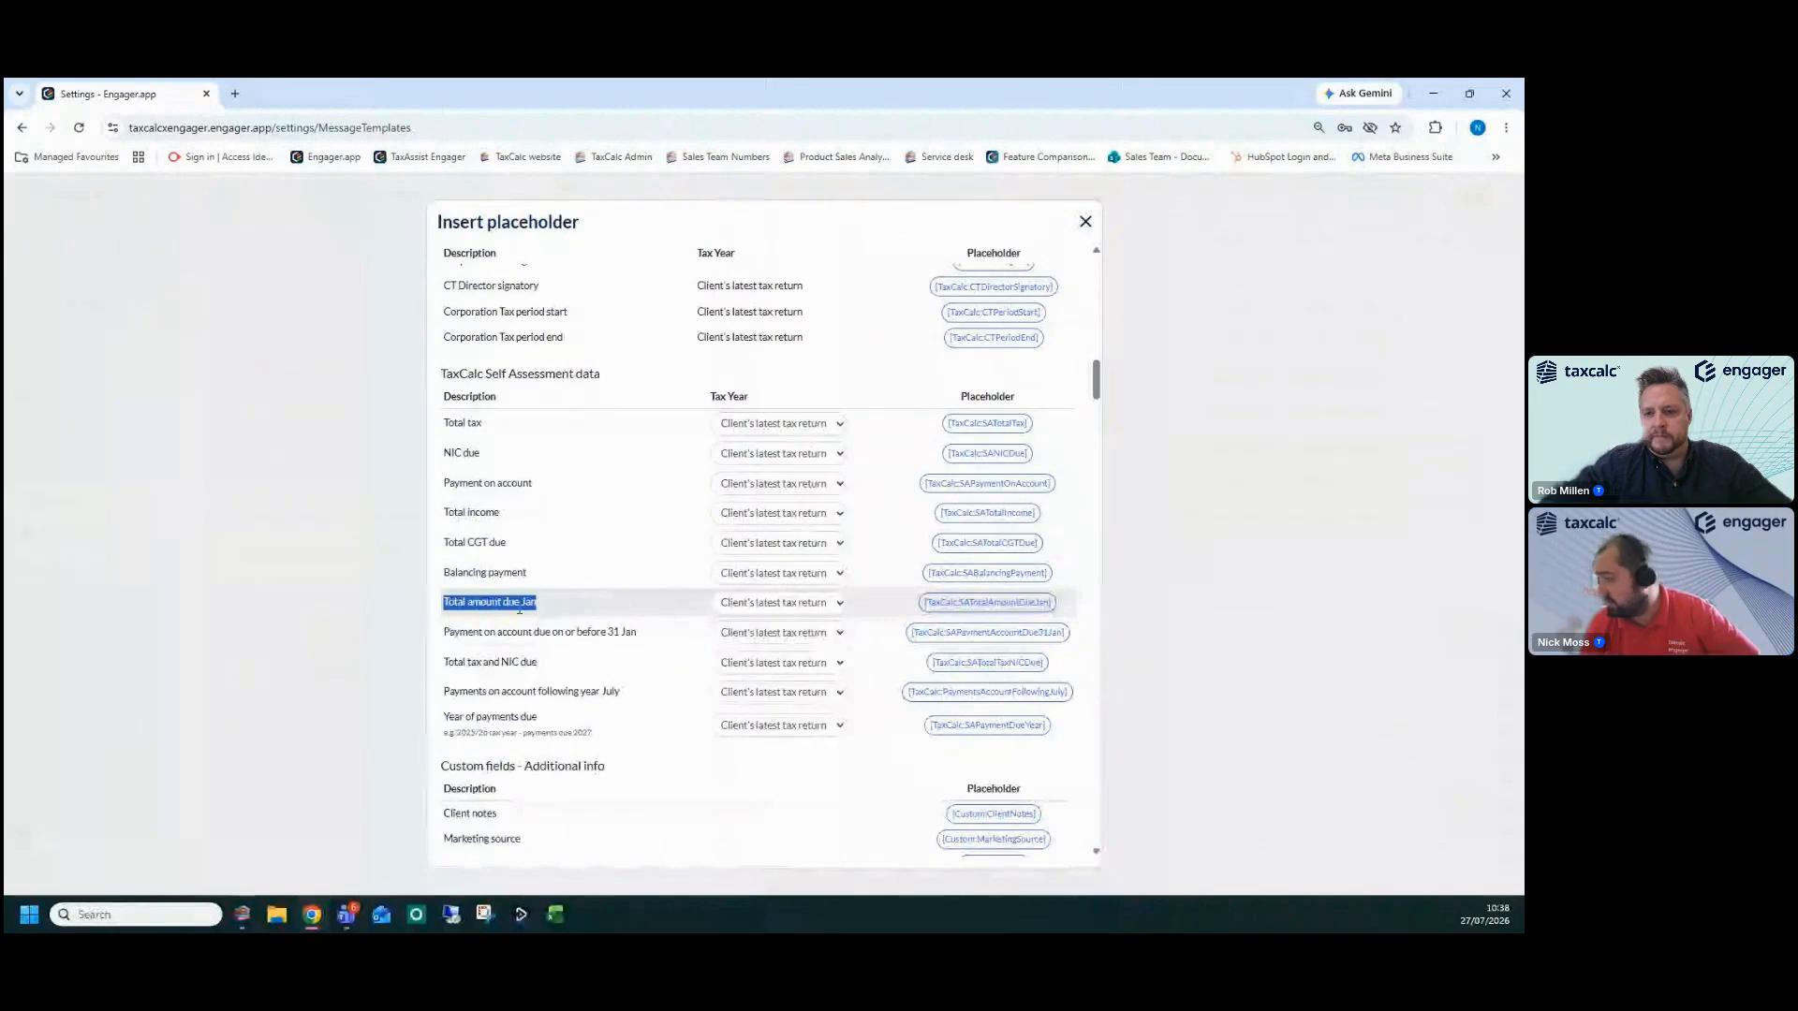
{"action": "left_click", "coordinate": [498, 608]}
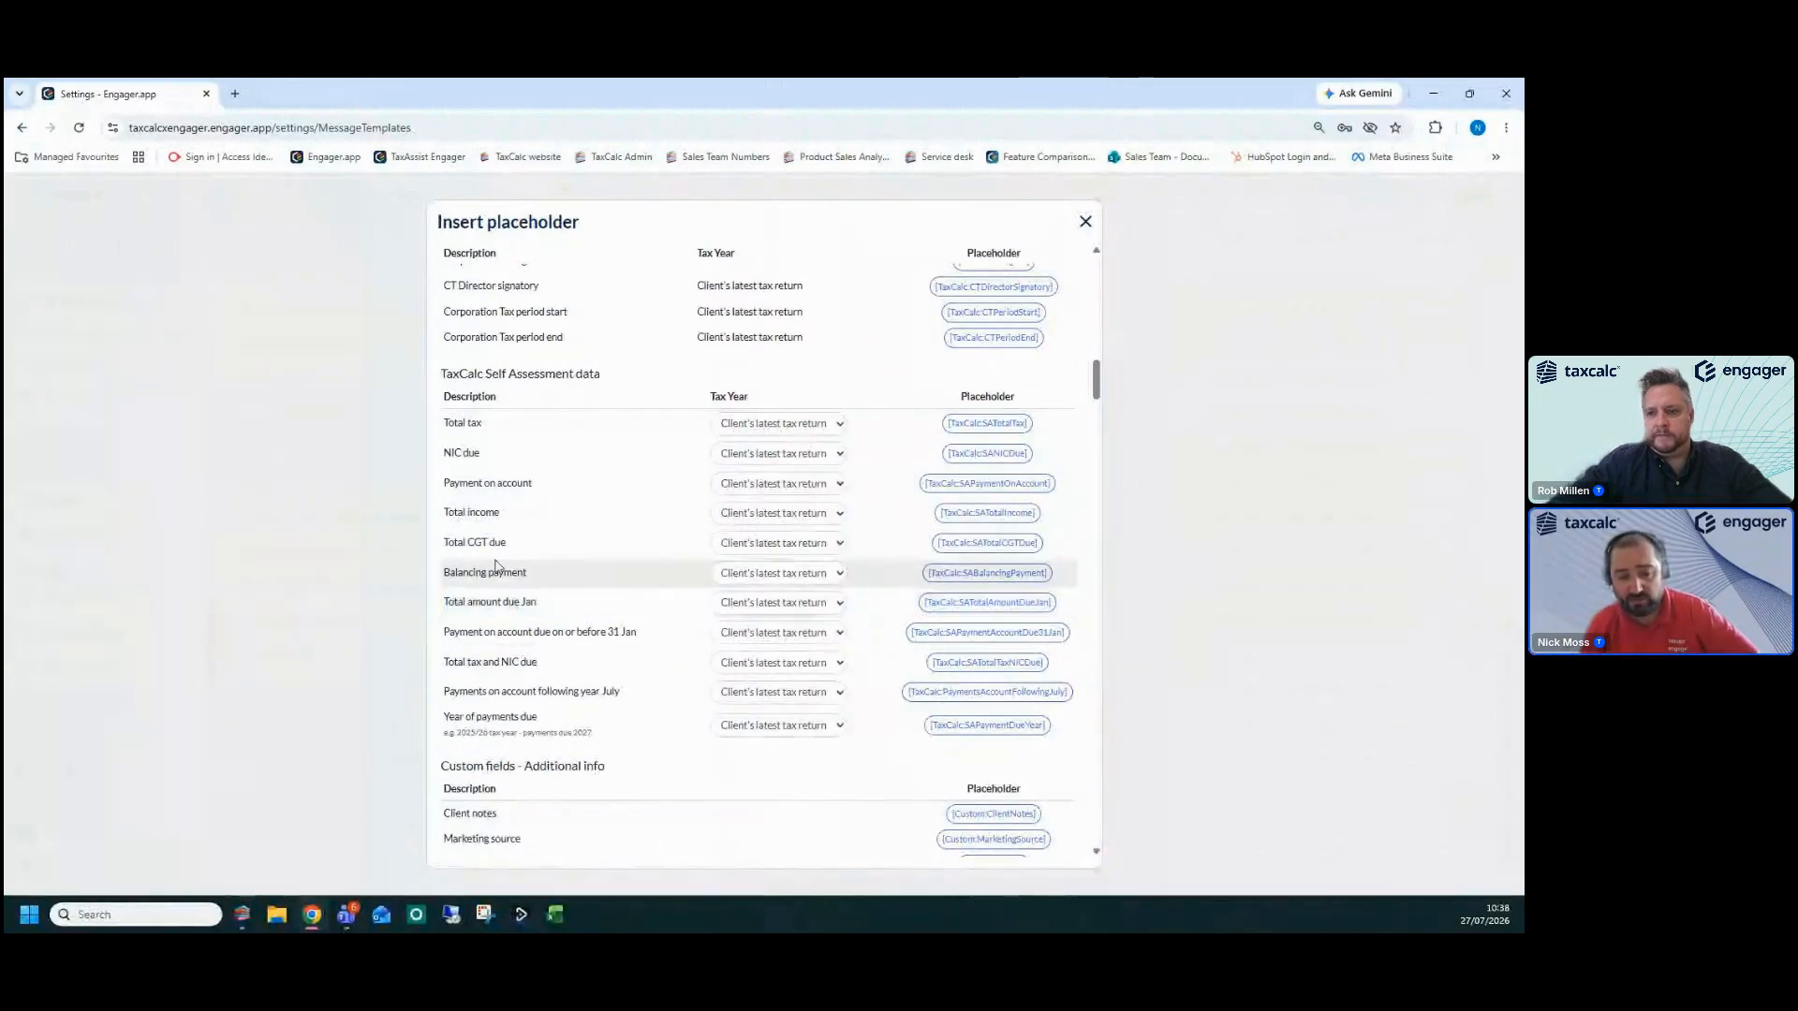
{"action": "left_click_drag", "start_coordinate": [442, 575], "coordinate": [508, 602]}
{"action": "left_click", "coordinate": [474, 597]}
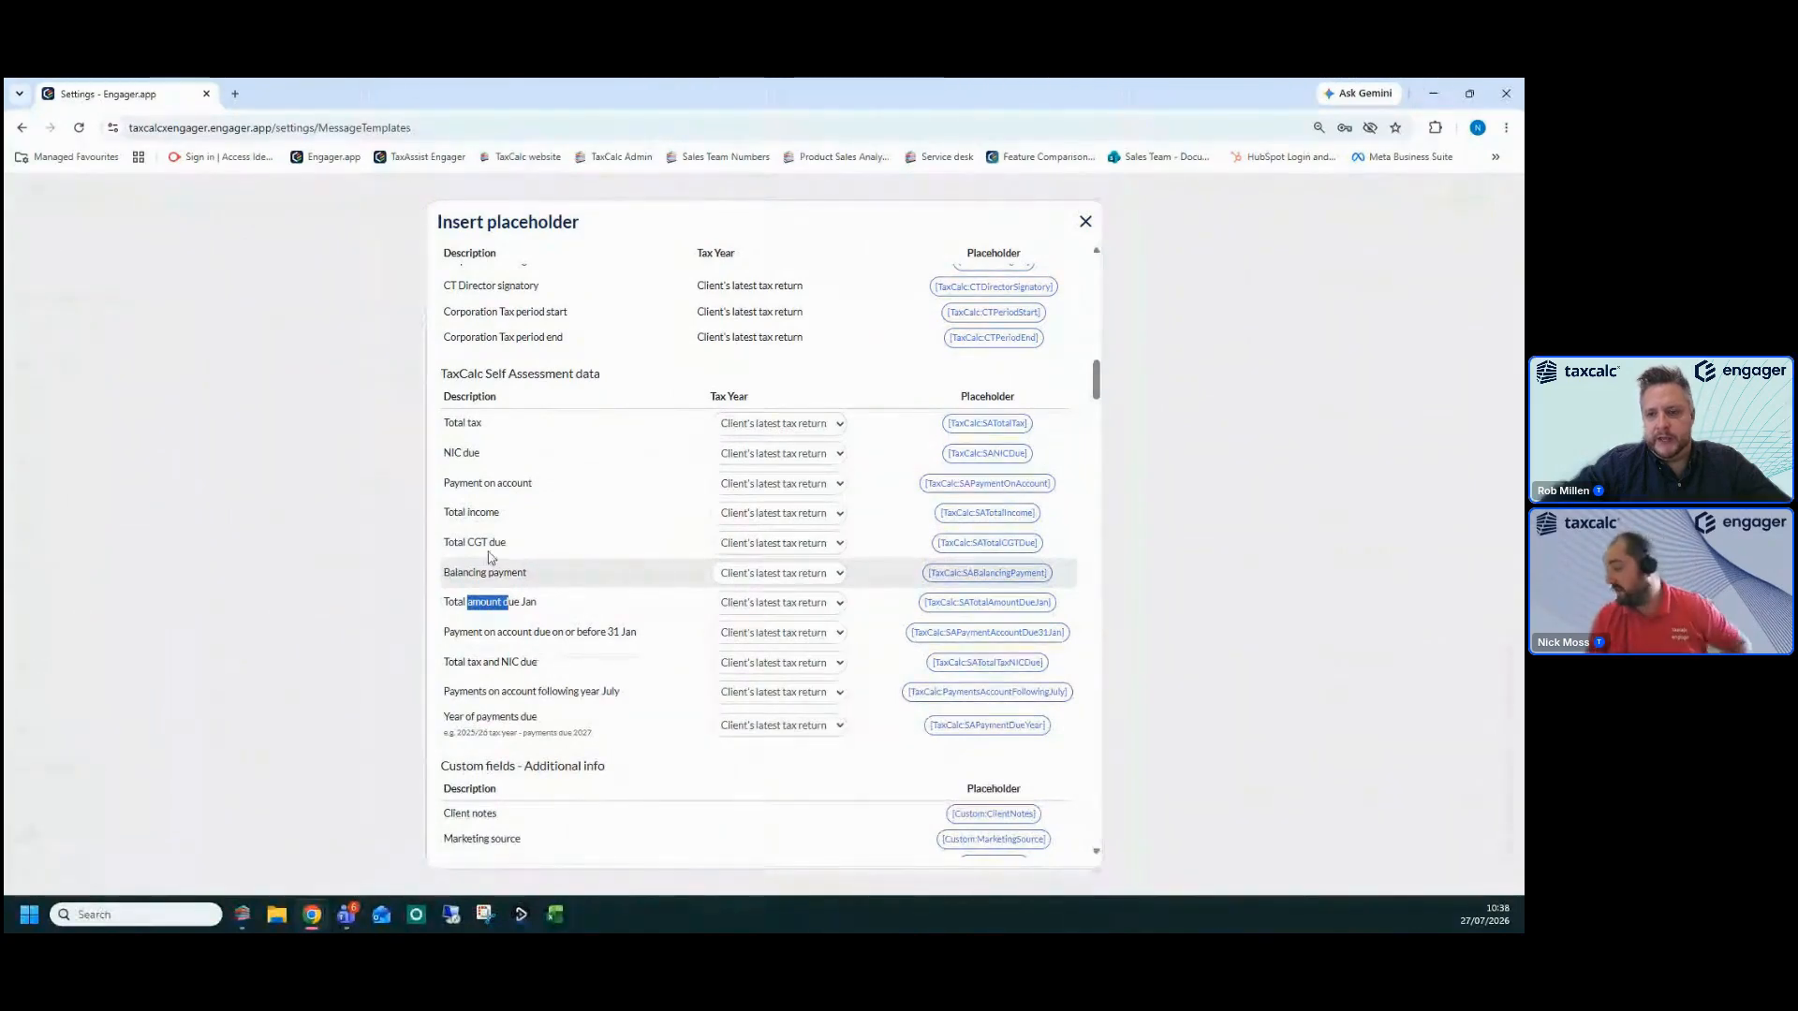
{"action": "left_click", "coordinate": [1085, 223]}
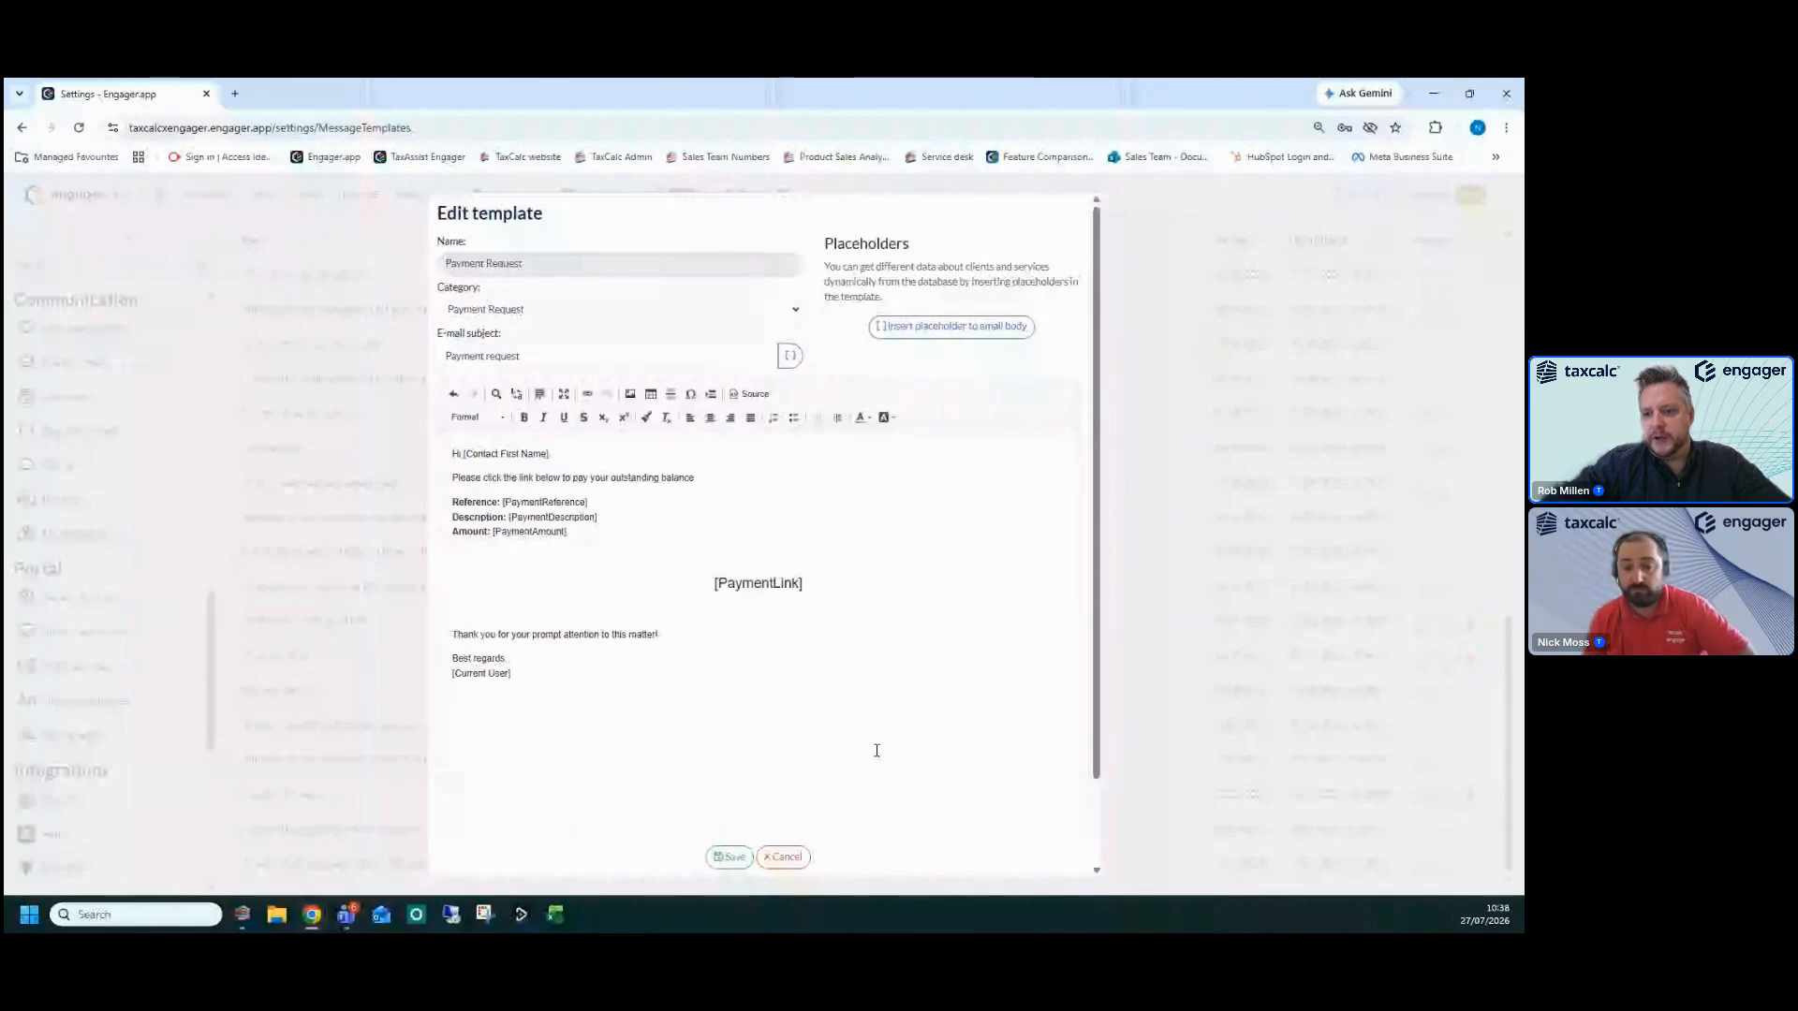
{"action": "left_click", "coordinate": [784, 856]}
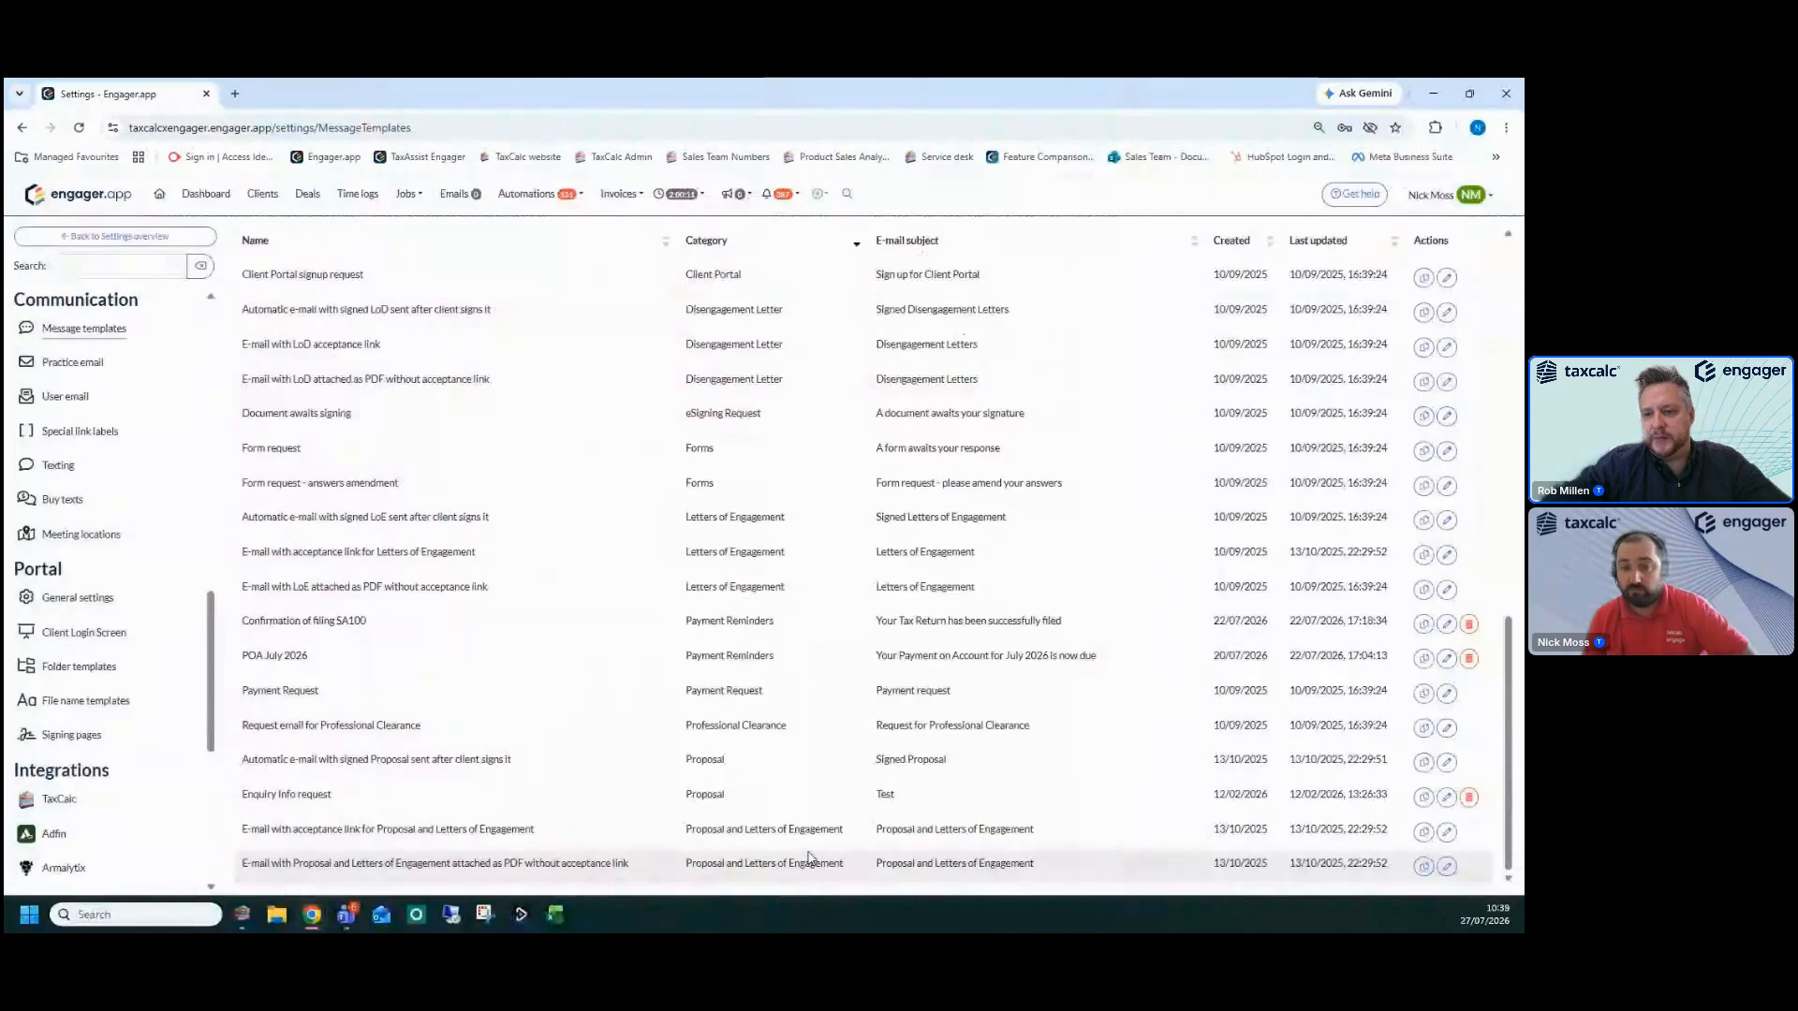
{"action": "scroll", "coordinate": [855, 503], "scroll_direction": "up", "scroll_amount": 1}
{"action": "scroll", "coordinate": [749, 288], "scroll_direction": "up", "scroll_amount": 10}
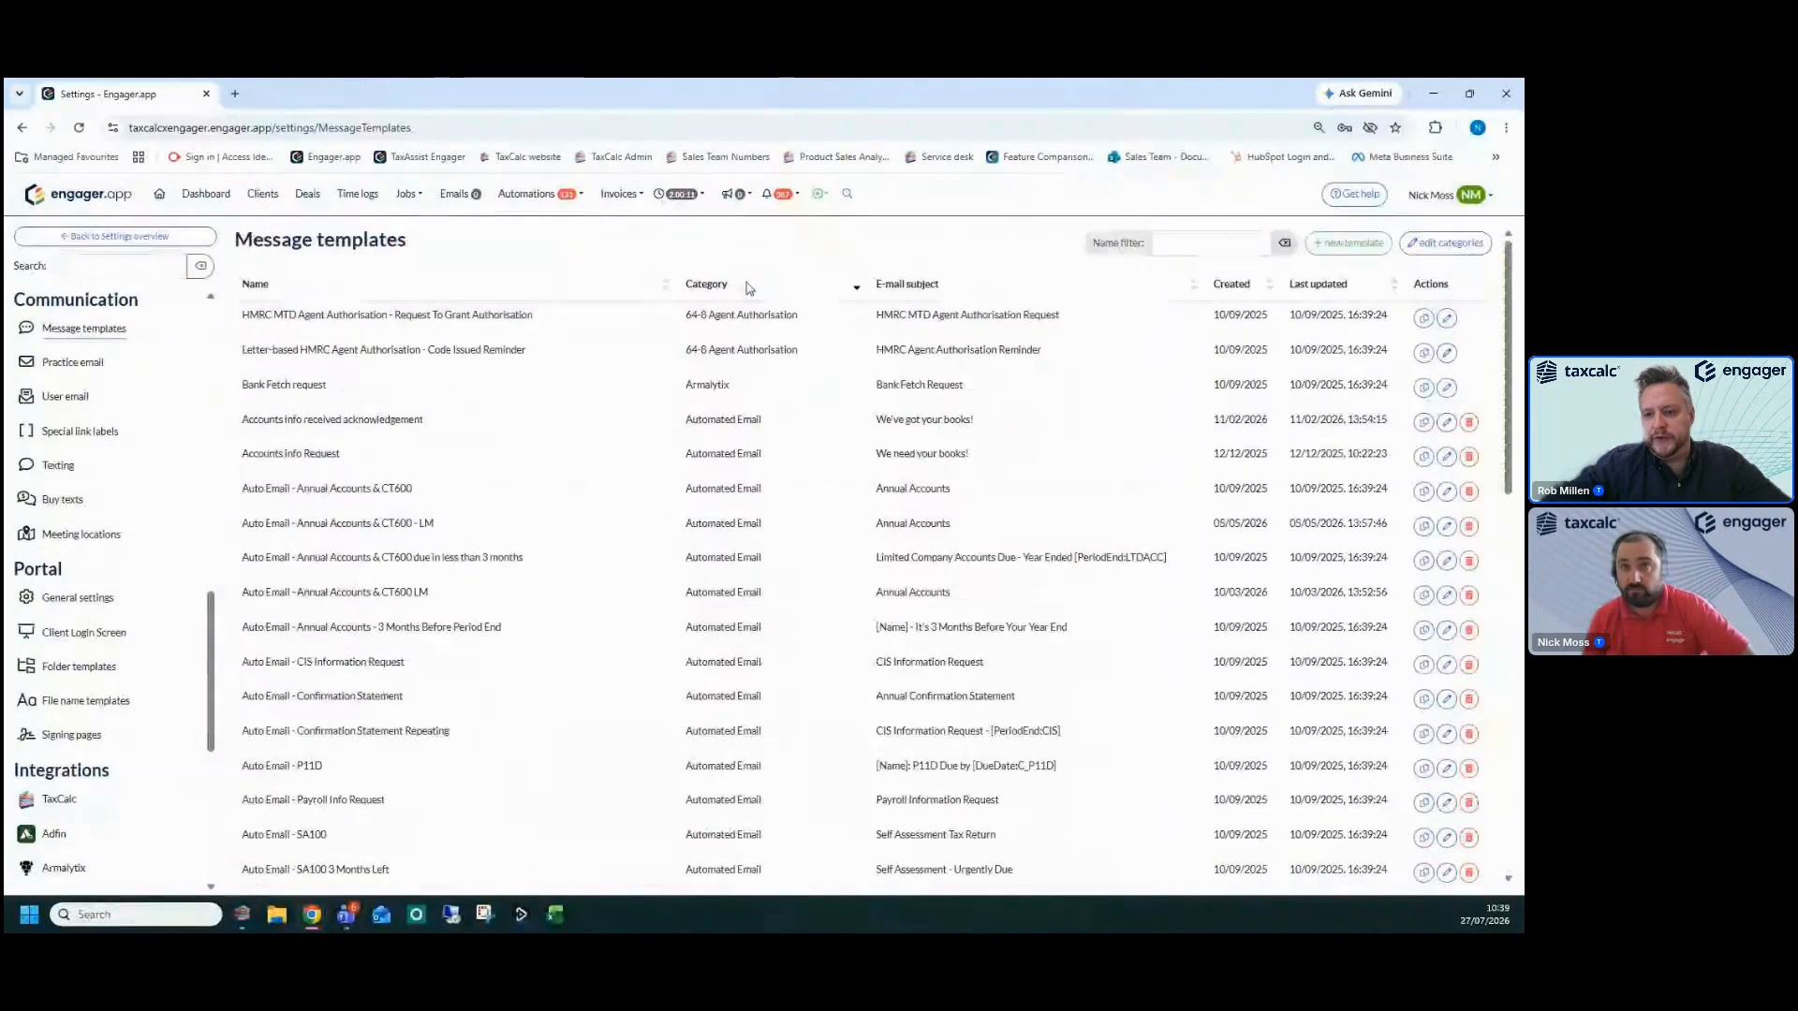